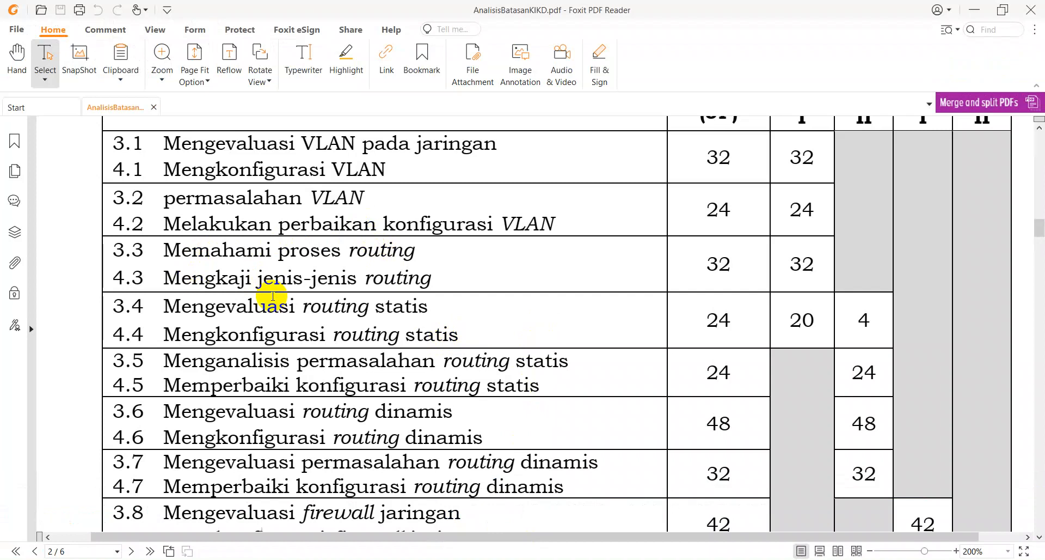
- Switch to the ChatGPT conversation in the browser and read the full explanation of the routing concept and its types
left_click(208, 559)
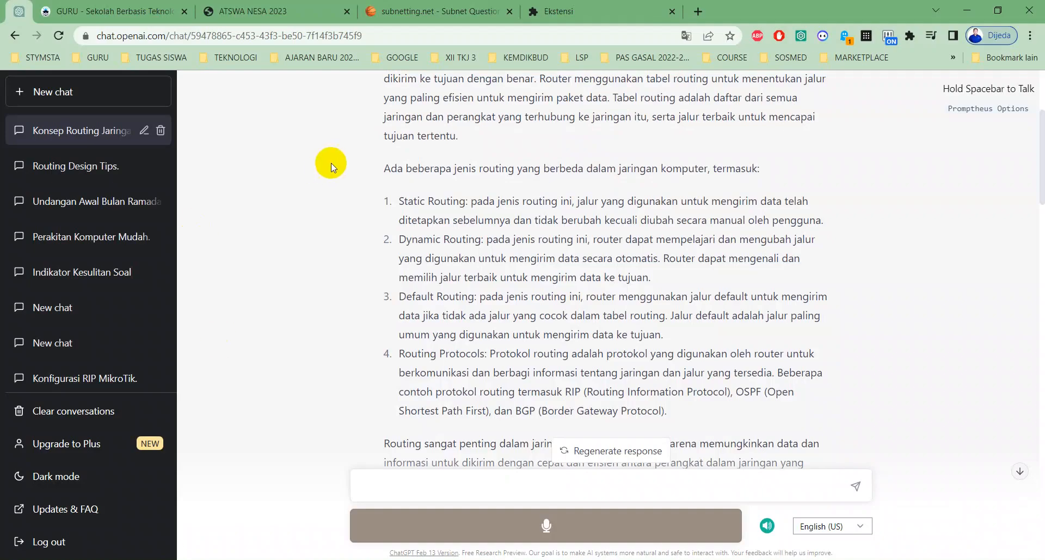
scroll(376, 180, "up", 4)
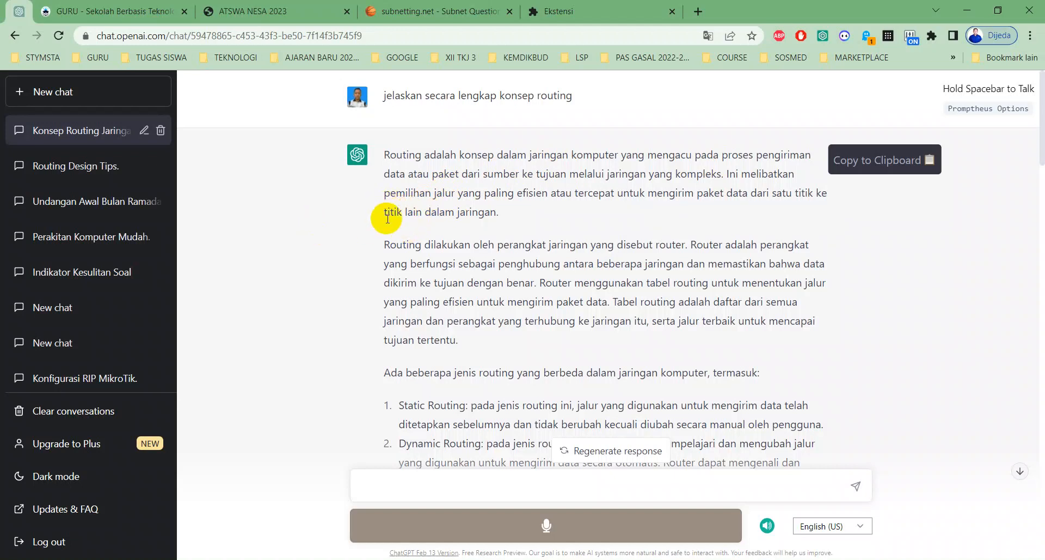
scroll(488, 250, "down", 2)
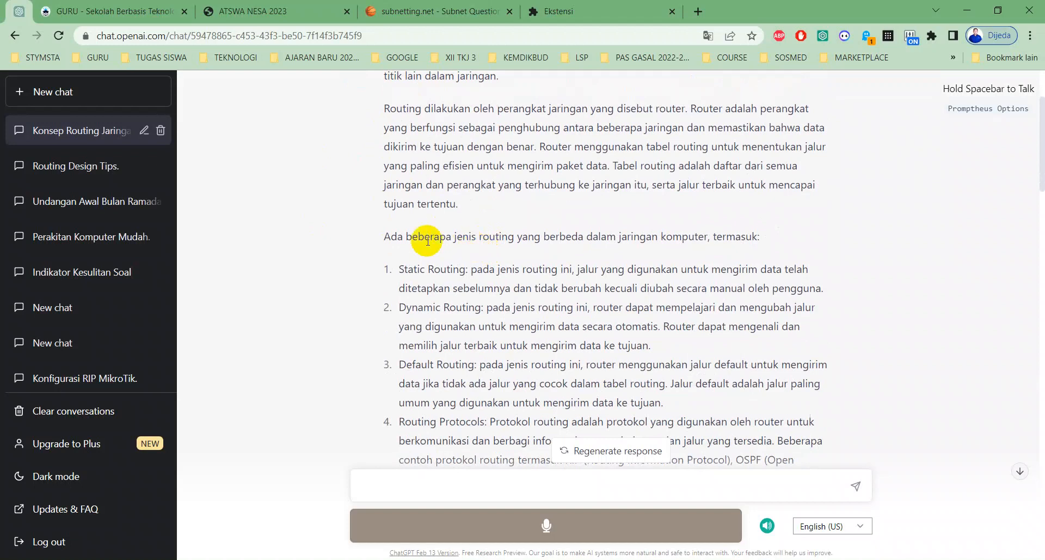
scroll(411, 238, "down", 1)
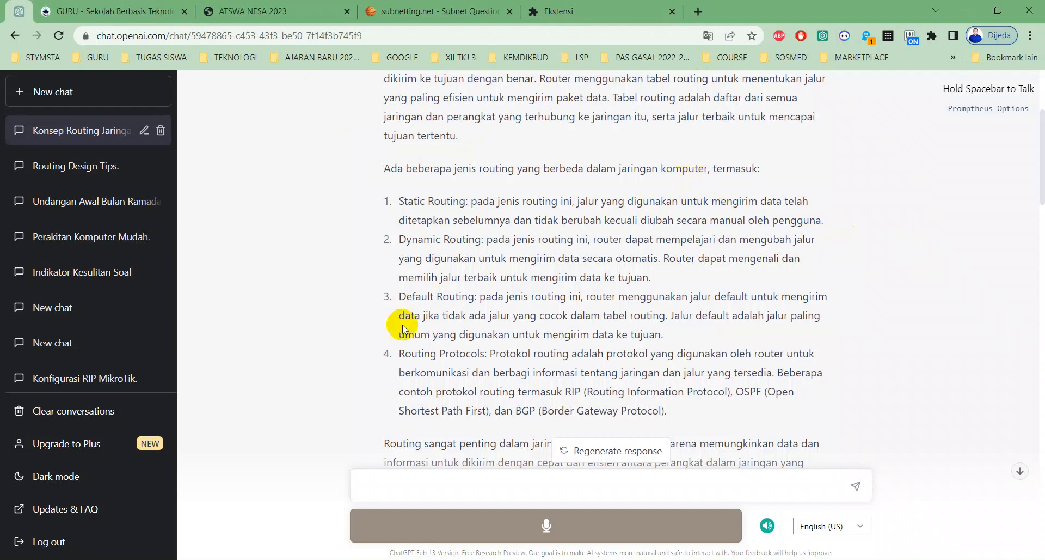
- Submit the prompt "jelaskan dengan singkat definisi routing" in the current chat
left_click(393, 482)
type("jelaskan d")
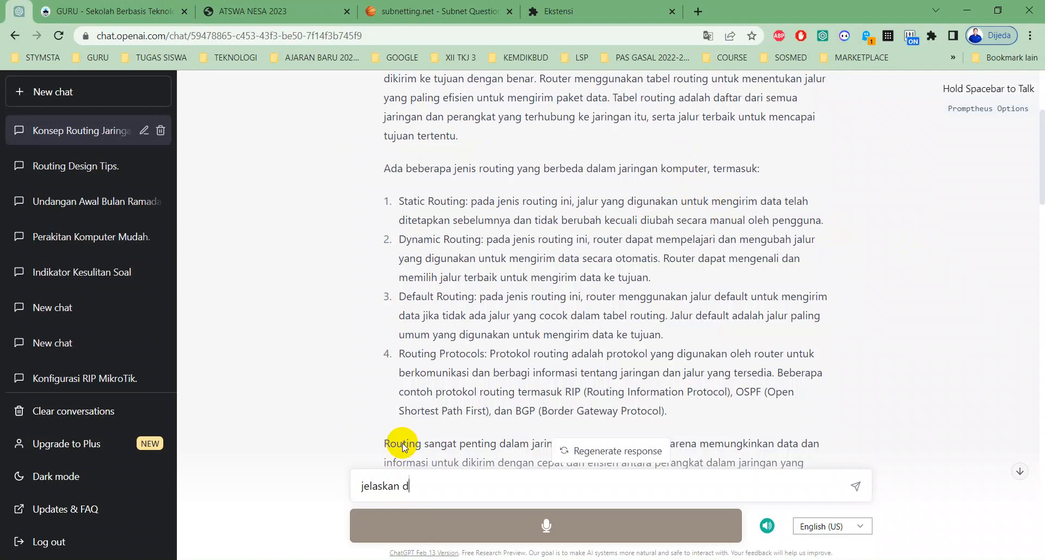
type("engan singkat definisi r")
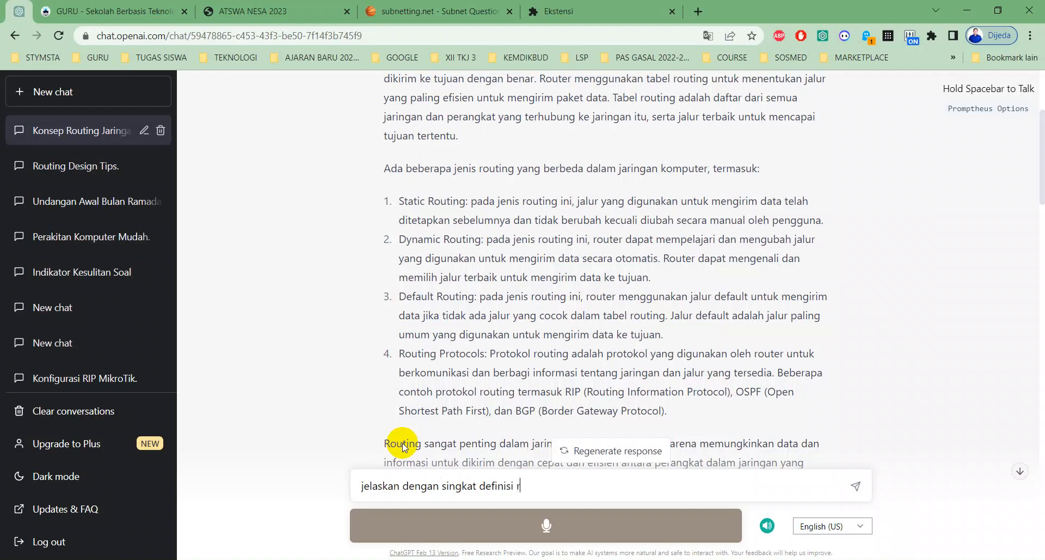
type("outing")
key("Return")
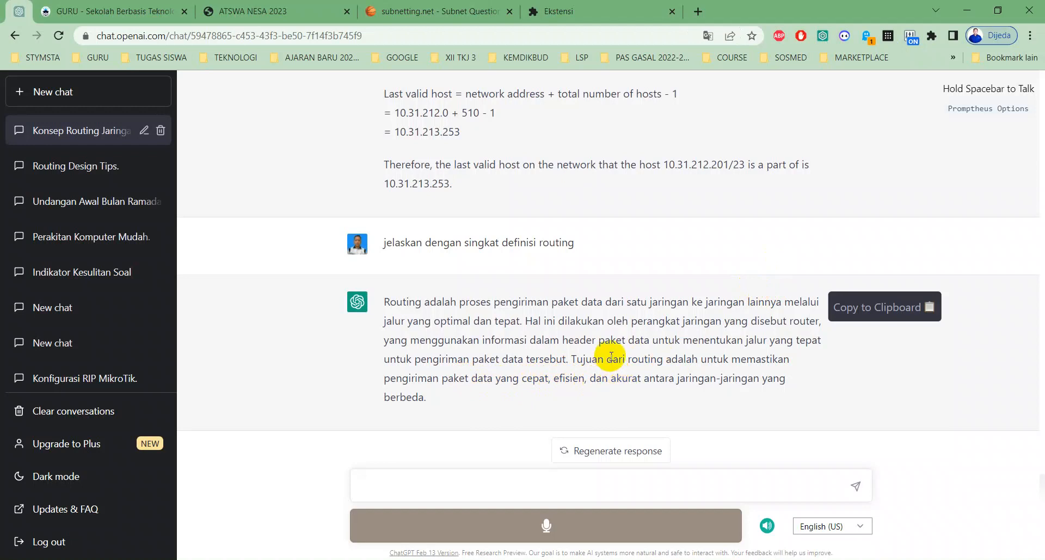
- Submit the follow-up prompt "cara kerja routing" in the chat
type("cafra")
key("BackSpace")
key("BackSpace")
key("BackSpace")
key("BackSpace")
type("ara kerj")
key("BackSpace")
type("ja routing")
key("Return")
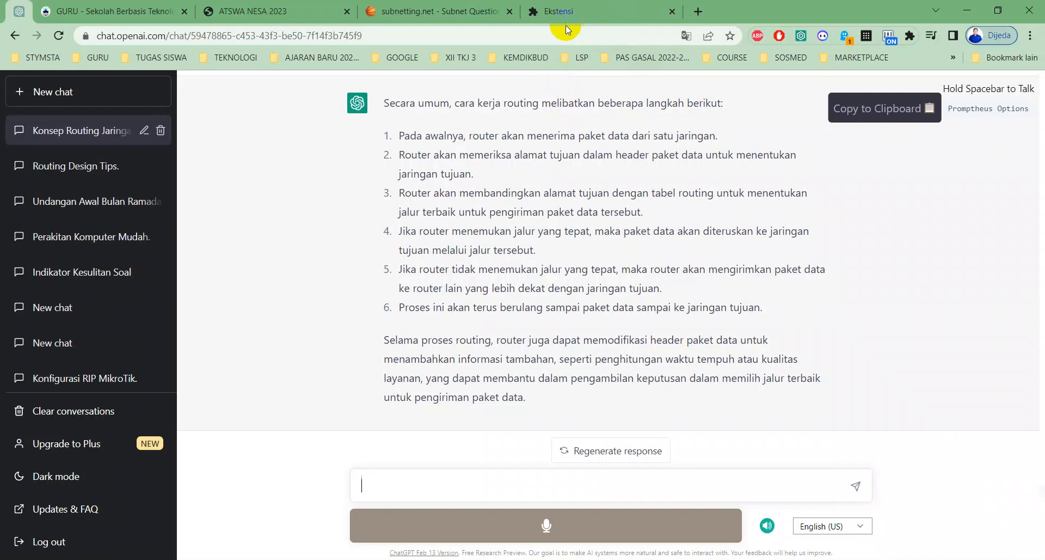
- Request a comparison table with the prompt "buatkan tabel perbedaan antara routing static dan routing dynamic"
type("buatkan tabel perbe")
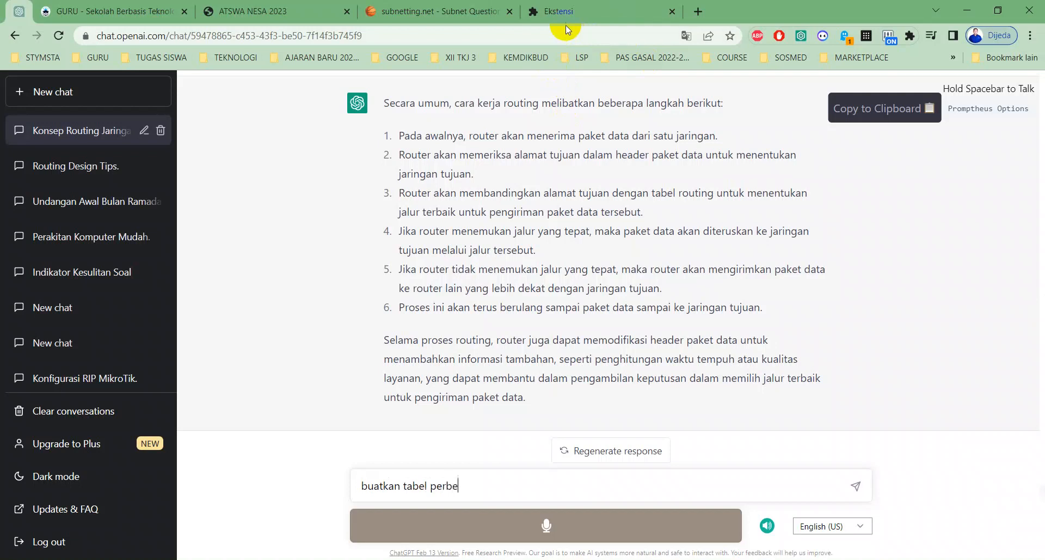
type("atar")
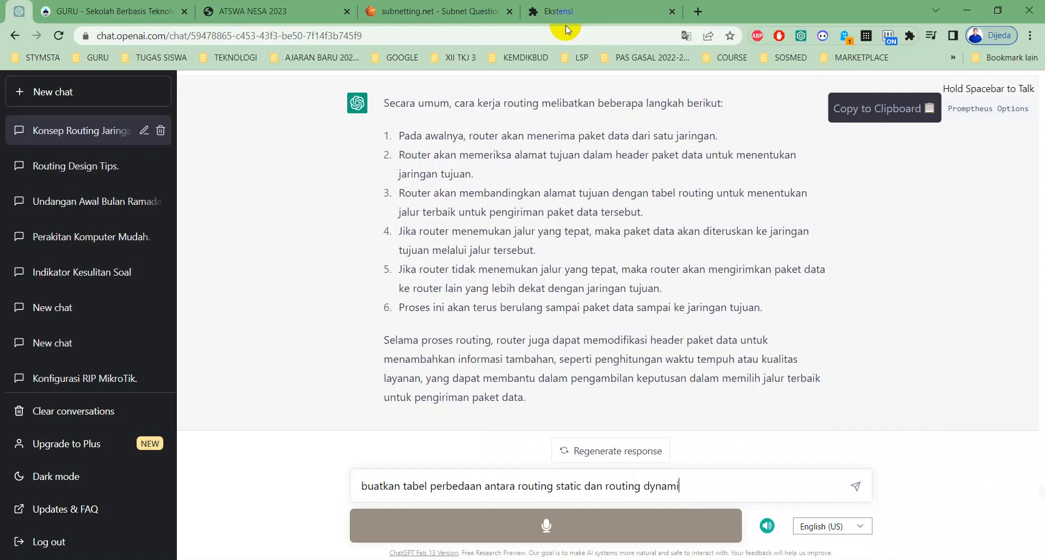
key("Return")
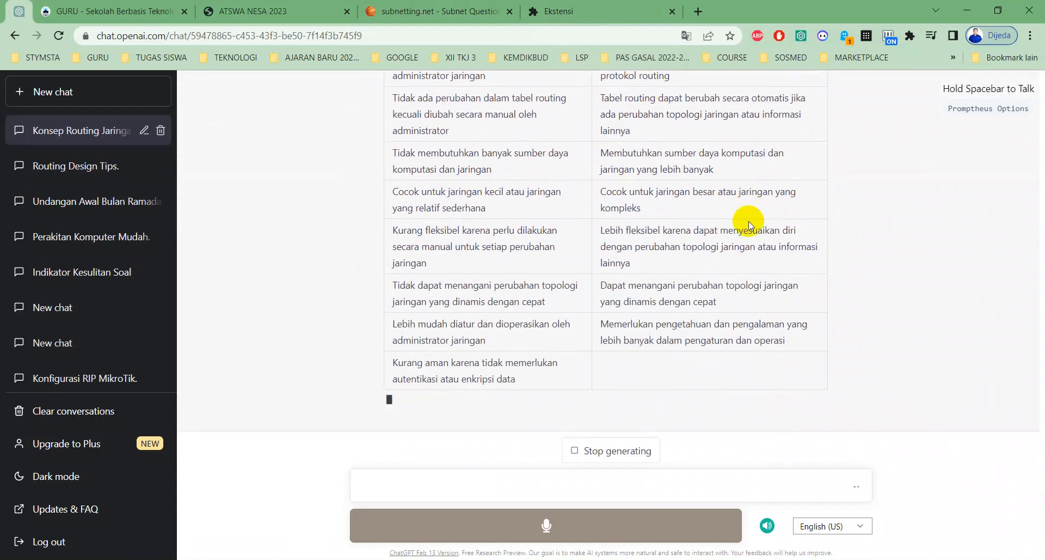
- Review the generated static versus dynamic routing table and copy that response to the clipboard
scroll(622, 243, "up", 6)
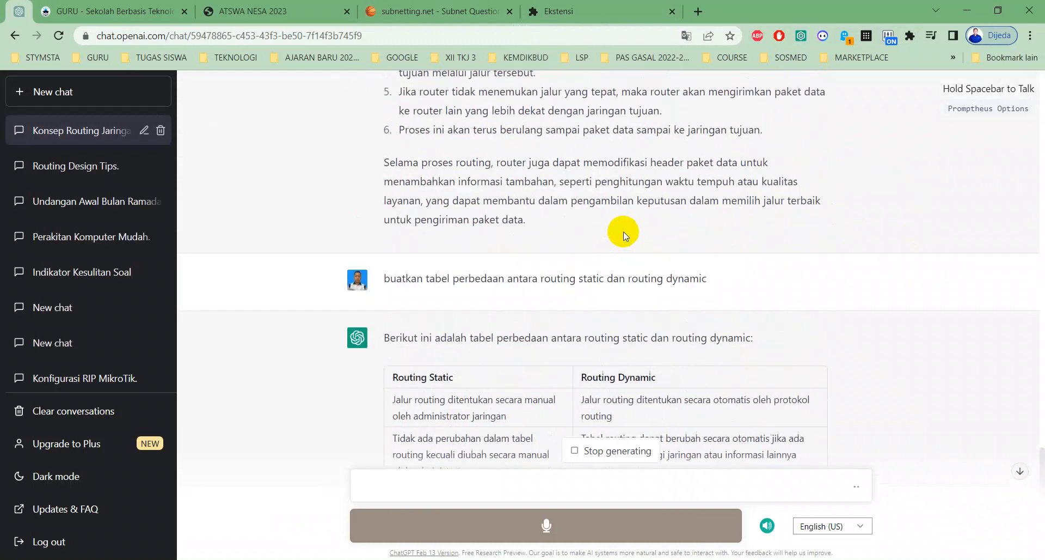
scroll(623, 234, "down", 4)
scroll(750, 181, "down", 4)
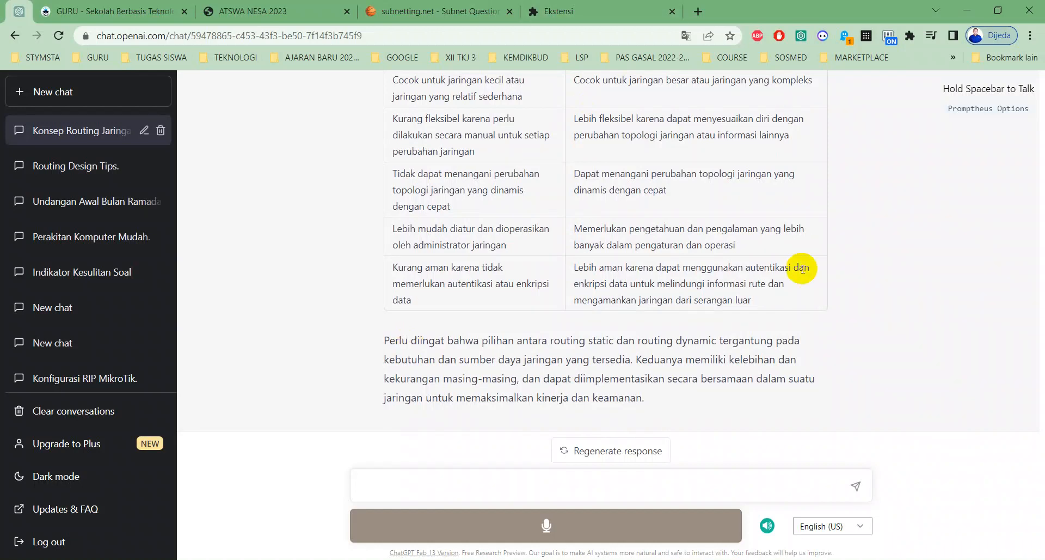
scroll(863, 240, "up", 5)
left_click(883, 164)
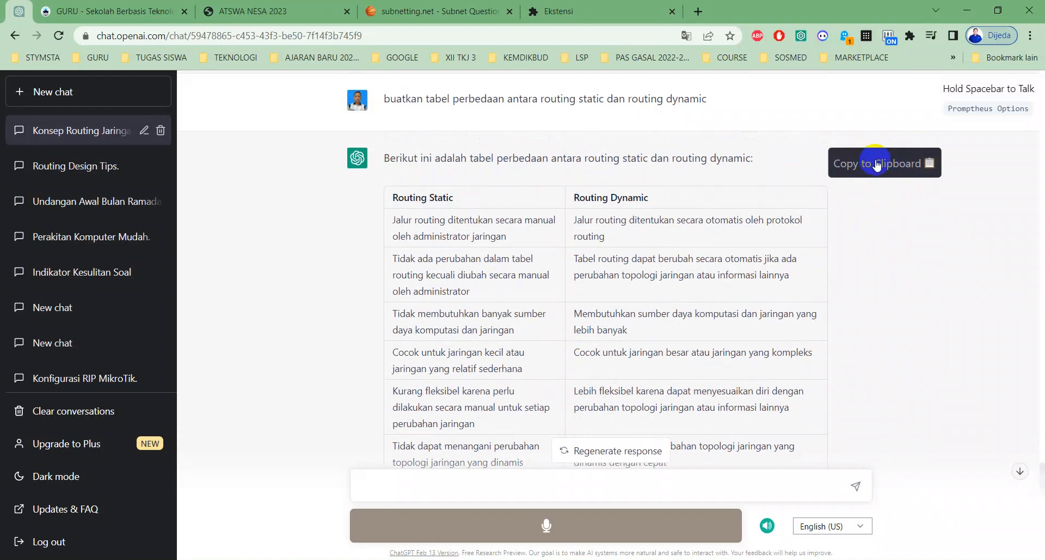
left_click(850, 164)
left_click(844, 166)
left_click(882, 173)
- Look through the list of installed browser extensions and close it
left_click(910, 36)
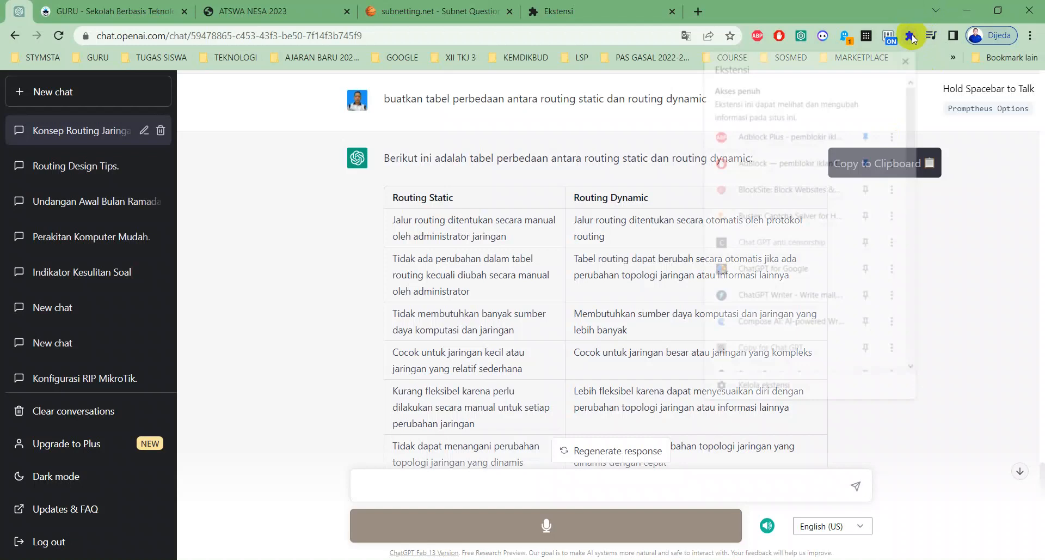
scroll(774, 267, "down", 5)
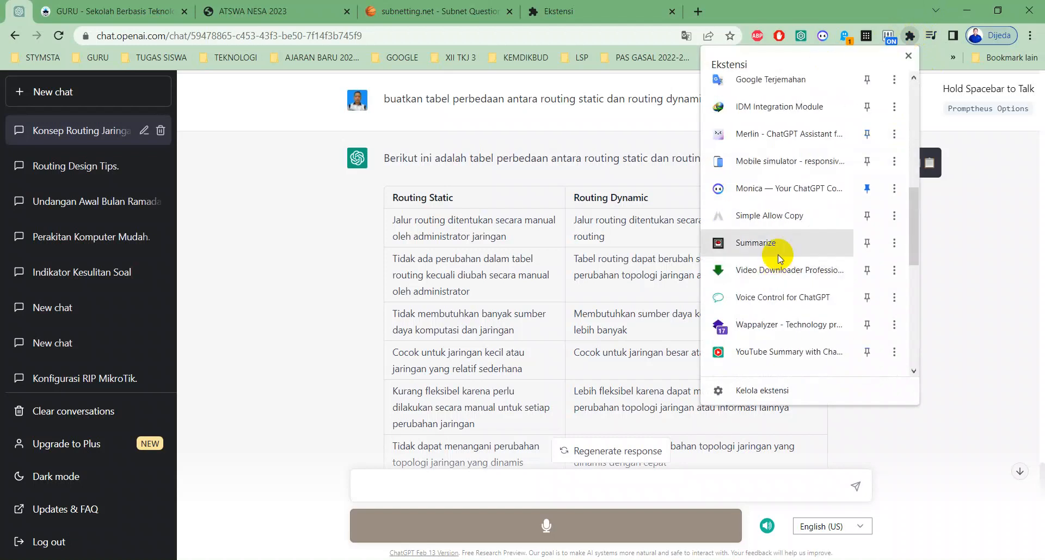
scroll(779, 253, "up", 5)
scroll(779, 254, "up", 3)
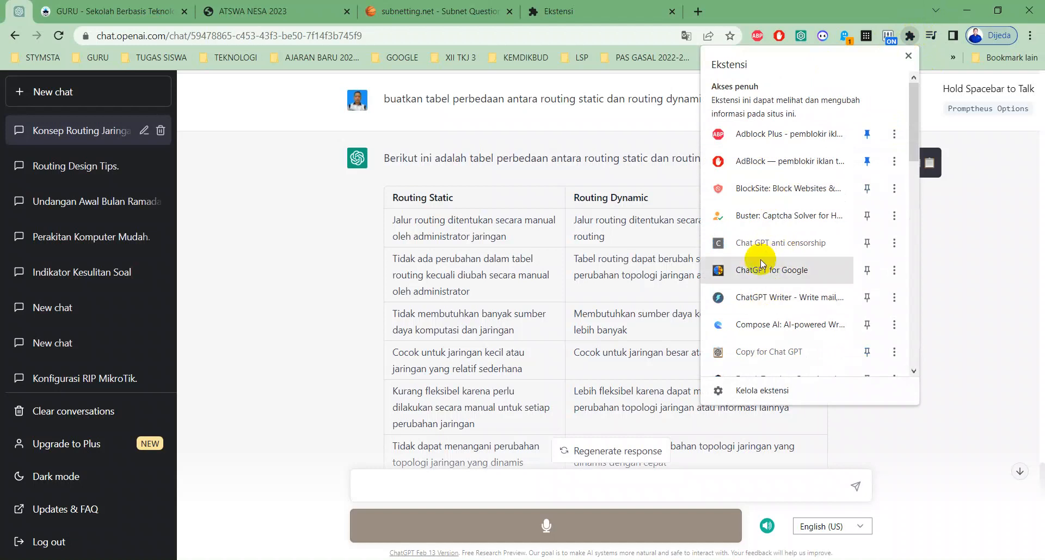
left_click(631, 125)
- Copy the routing comparison response again and open a new blank document in Word
left_click(856, 162)
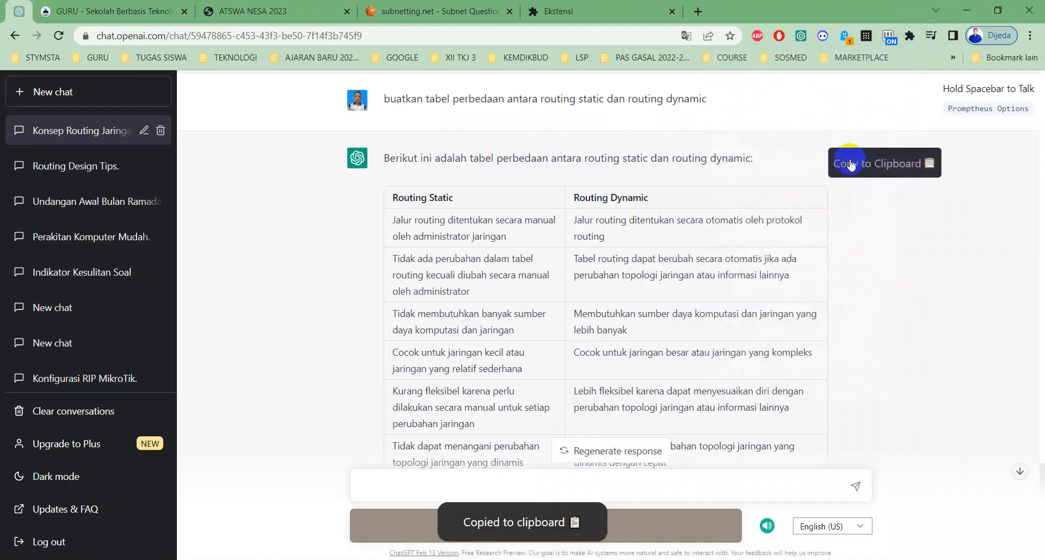
key("super+r")
type("winword")
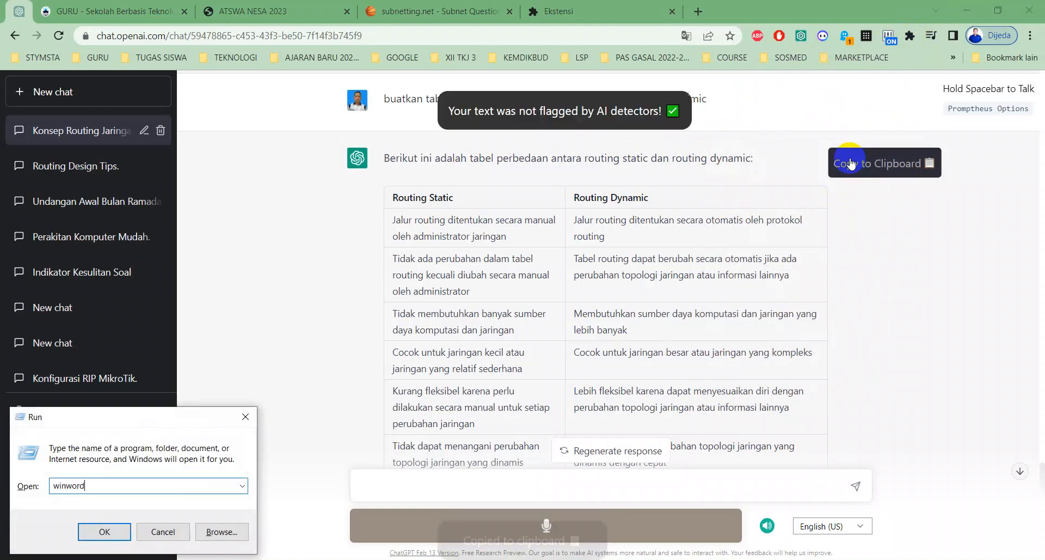
key("Return")
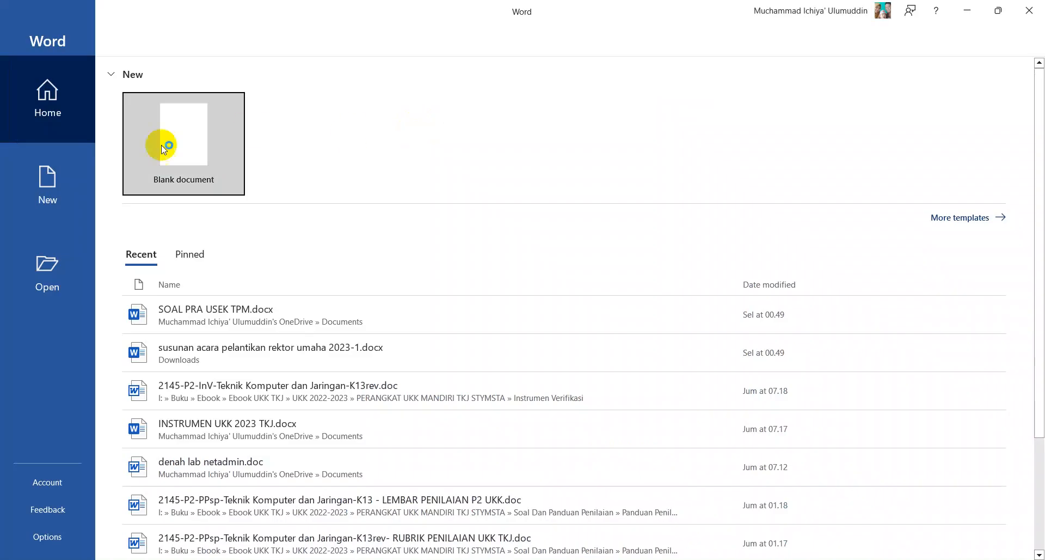
left_click(190, 137)
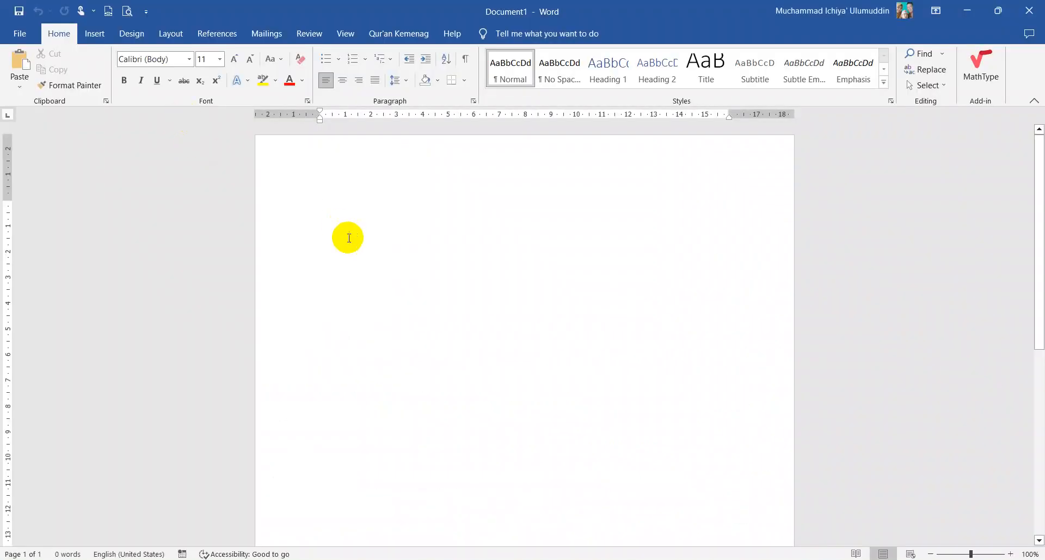
- Paste the copied routing comparison into the blank document and undo the paste
key("ctrl+v")
scroll(413, 233, "up", 3)
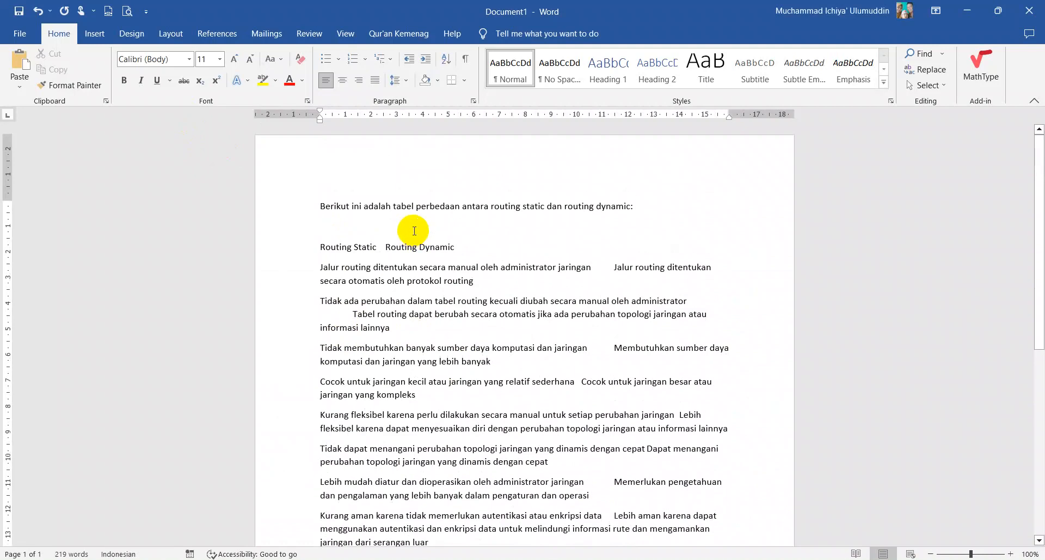
key("ctrl+z")
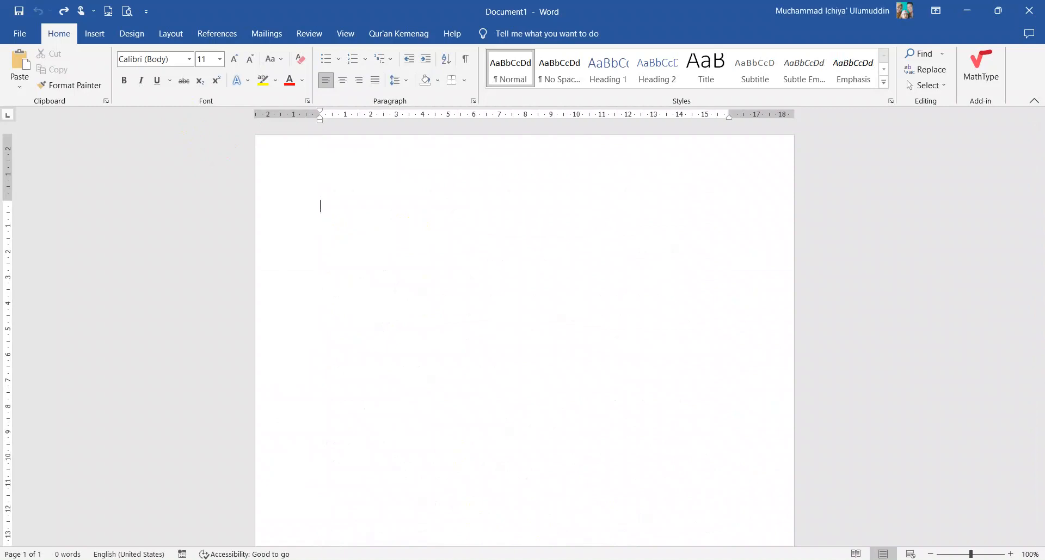
- Return to the ChatGPT conversation and try to capture the routing comparison table with FastStone Capture
key("alt+Tab")
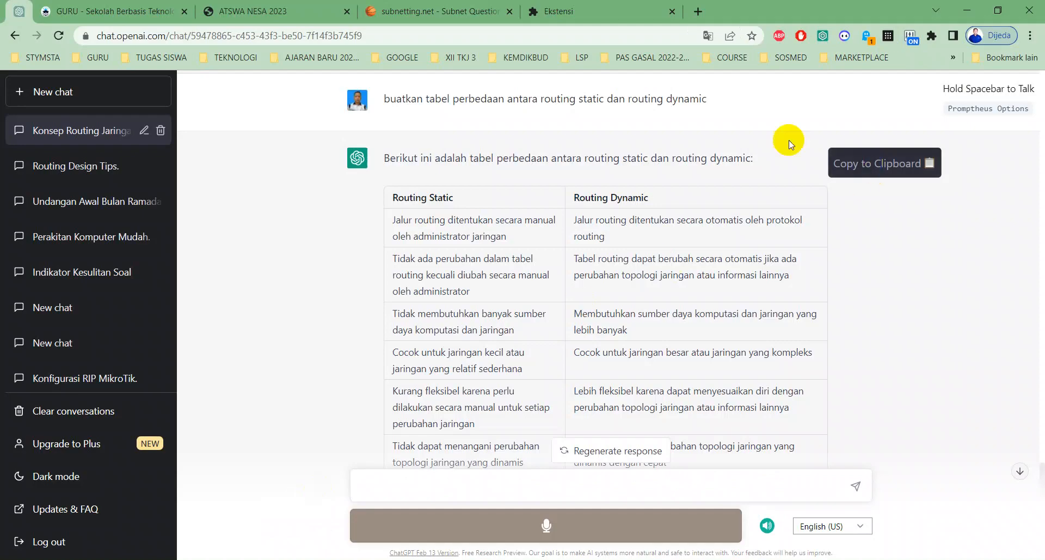
key("super")
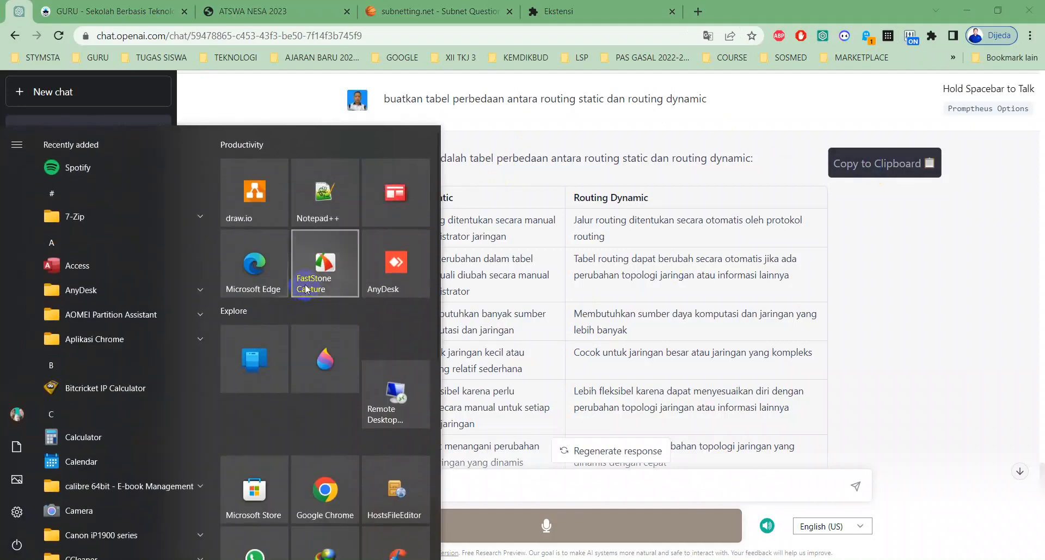
left_click(305, 283)
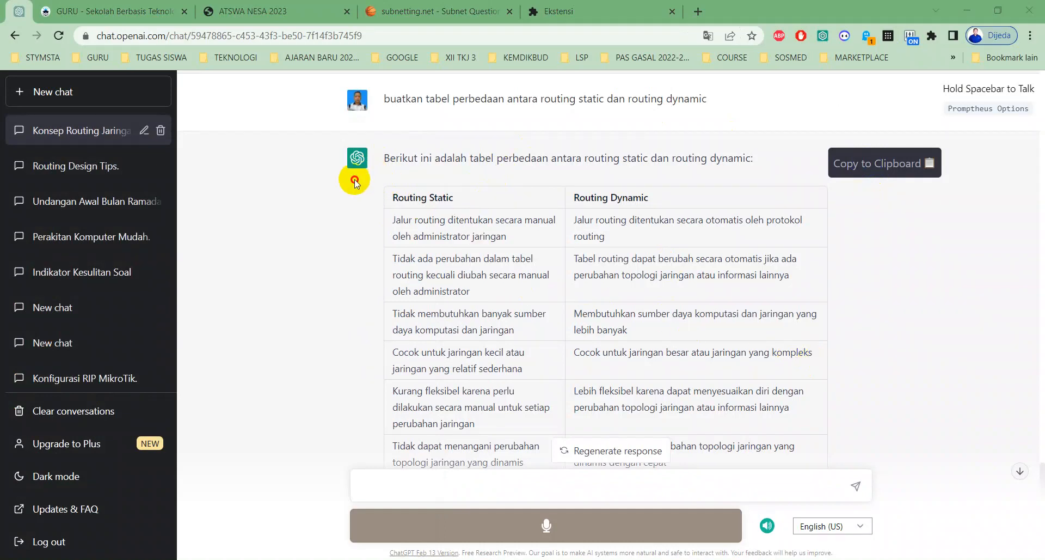
left_click_drag(351, 178, 784, 430)
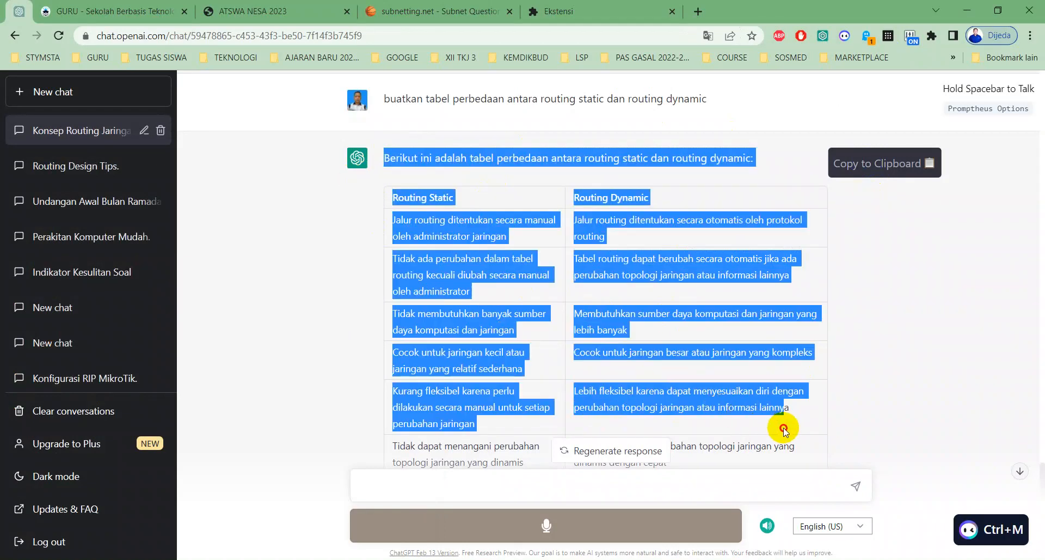
left_click(883, 279)
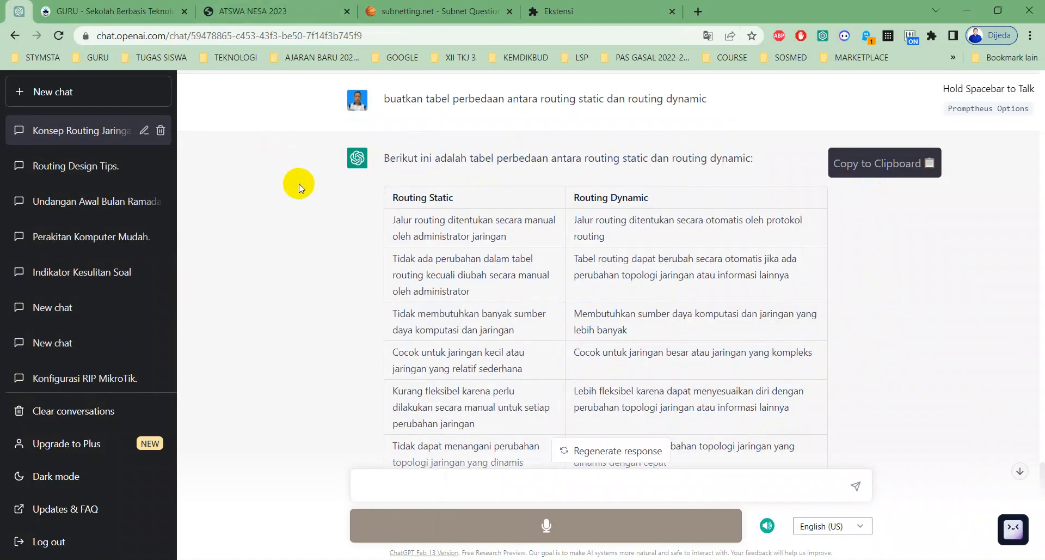
- Ask when to use routing, starting the prompt at the end of the chat with "kapan kita menggunakan"
scroll(368, 240, "down", 3)
scroll(366, 326, "down", 3)
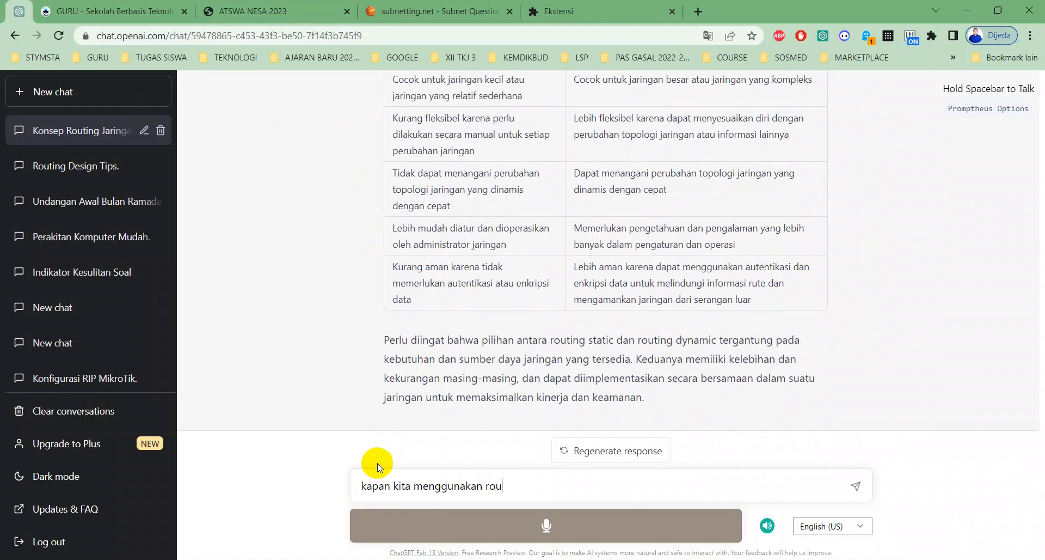
key("Return")
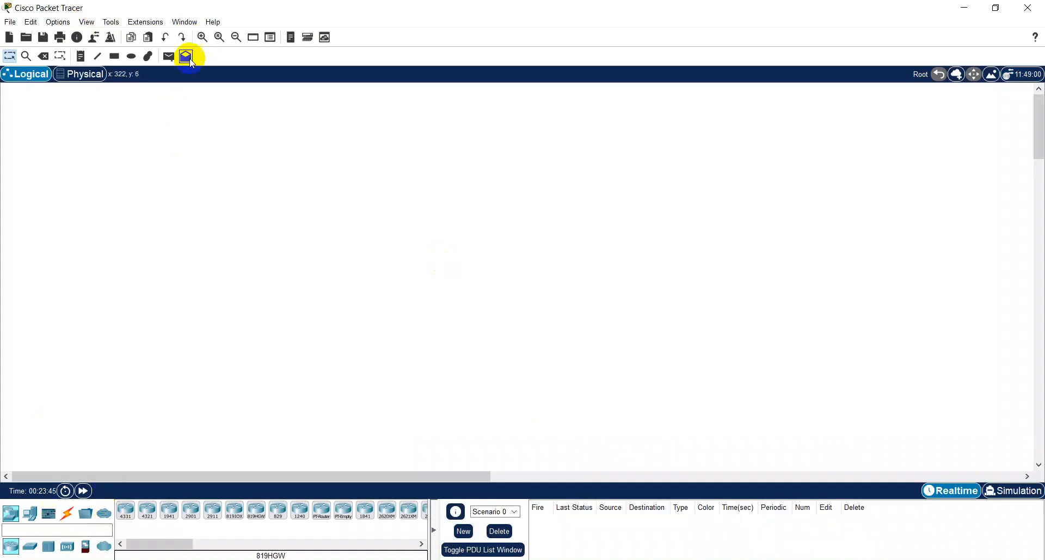
- In Cisco Packet Tracer, place a 2950-24 switch in the upper-left area of the enlarged logical workspace and shift it slightly right
left_click(202, 38)
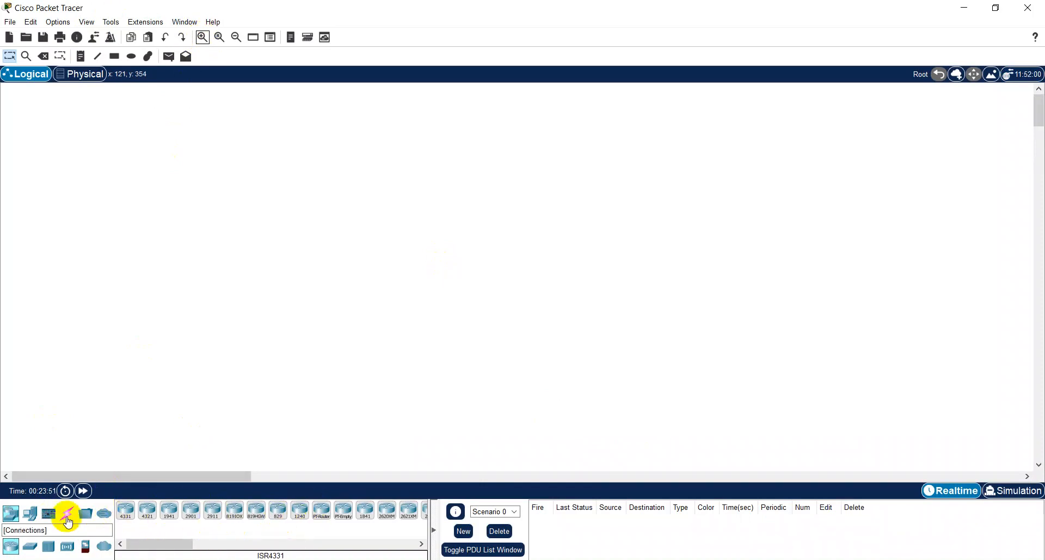
left_click(30, 545)
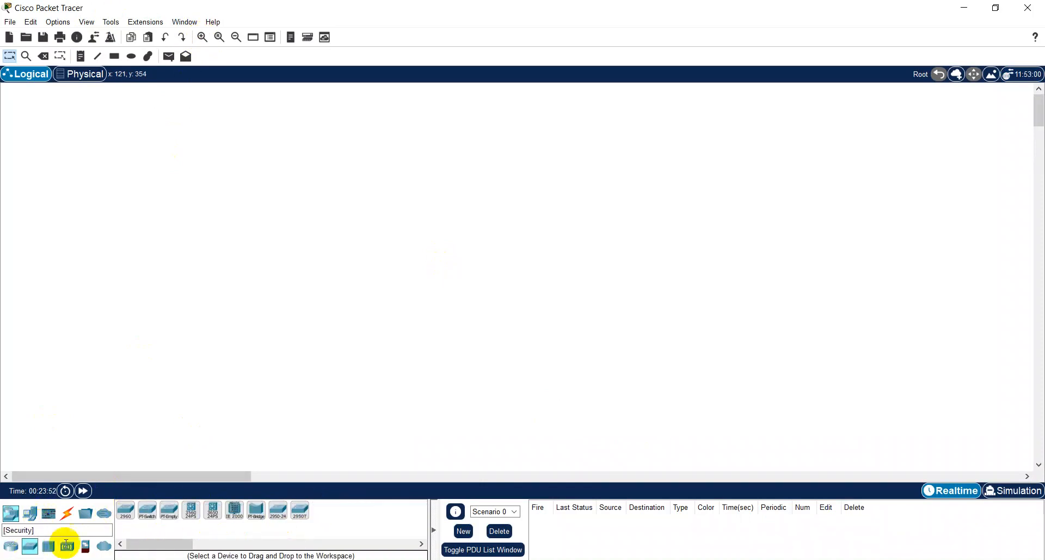
left_click(278, 509)
left_click(166, 176)
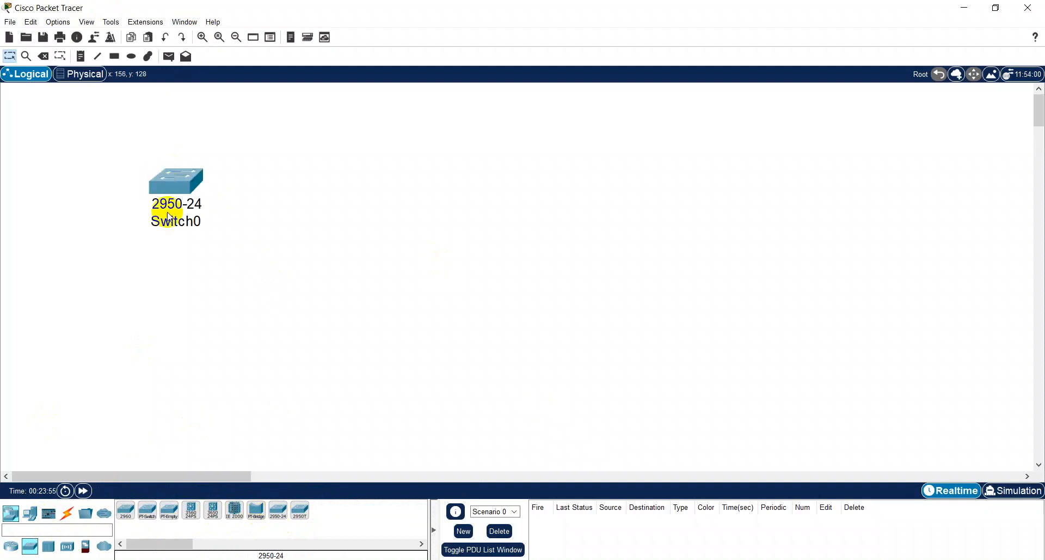
left_click_drag(187, 186, 300, 174)
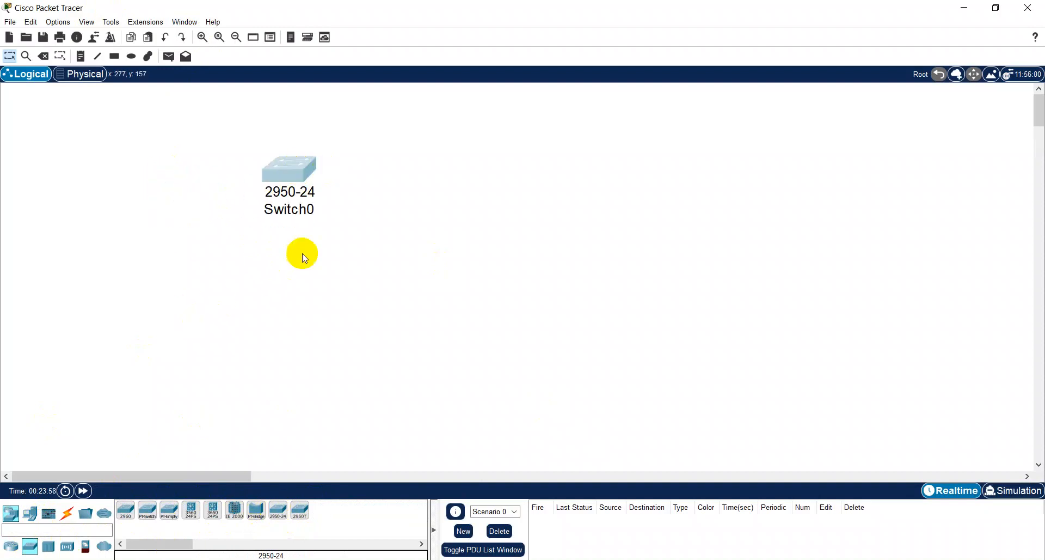
- Place a PC-PT below and left of the switch and a Laptop-PT below and right of it
left_click(30, 513)
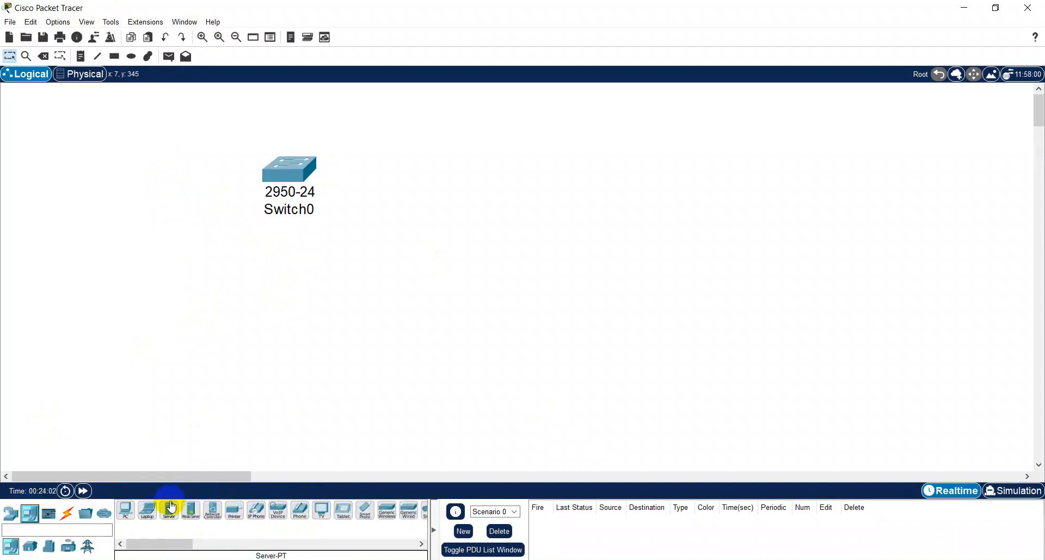
left_click(126, 510)
left_click(162, 293)
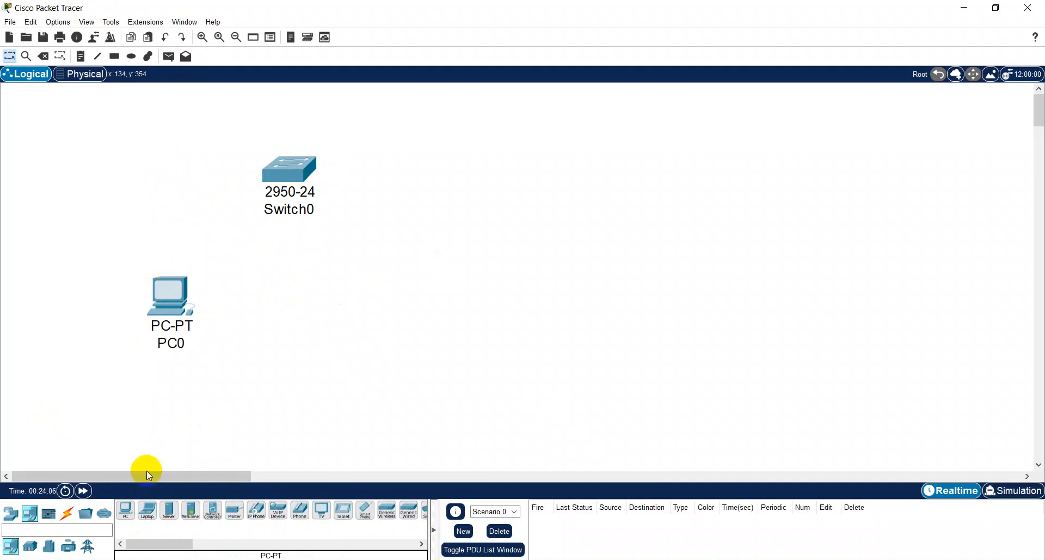
left_click(147, 510)
left_click(399, 278)
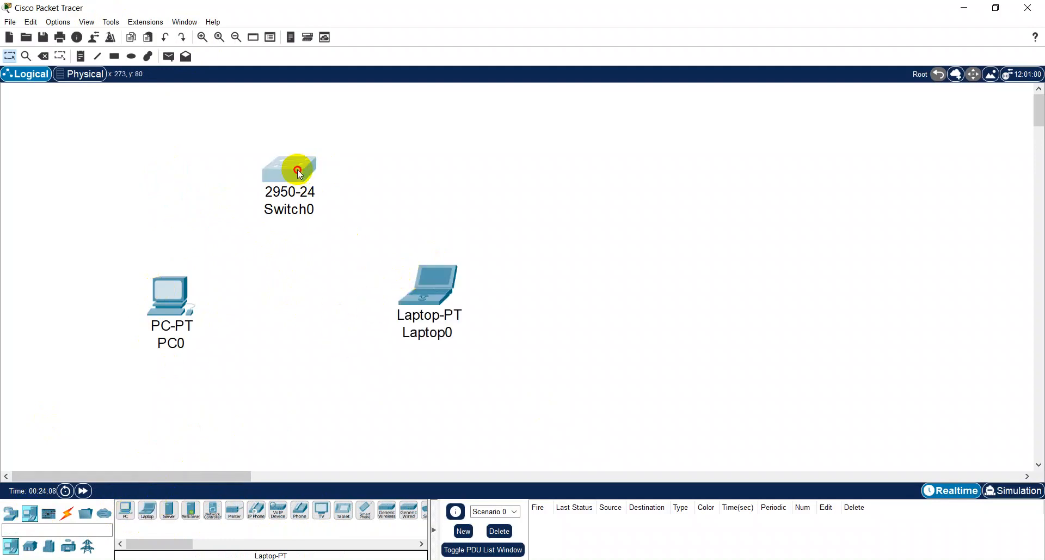
- Spread the devices out by moving the switch and laptop to the right and PC0 slightly up and right
left_click_drag(296, 168, 351, 161)
left_click_drag(438, 299, 490, 300)
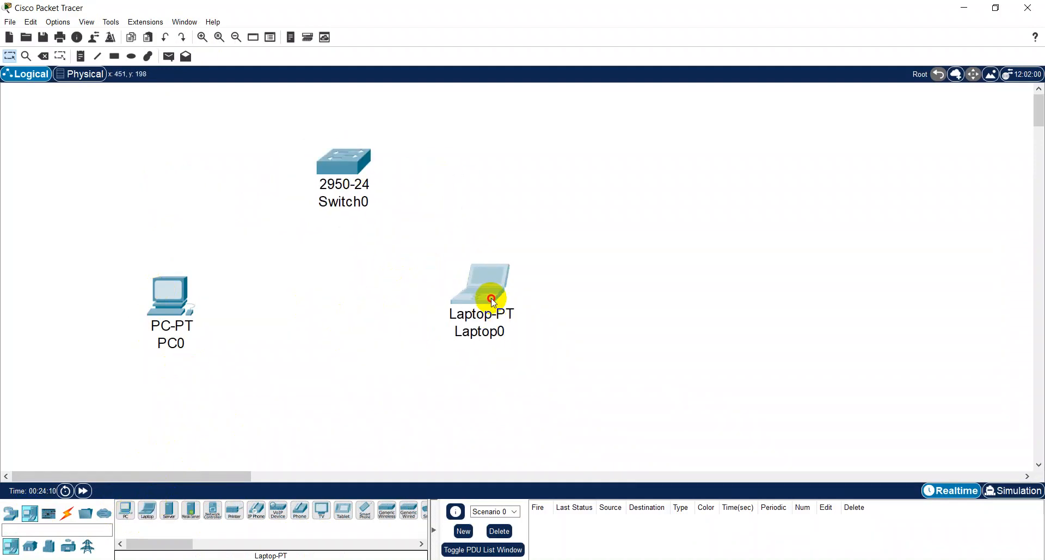
left_click_drag(182, 307, 198, 291)
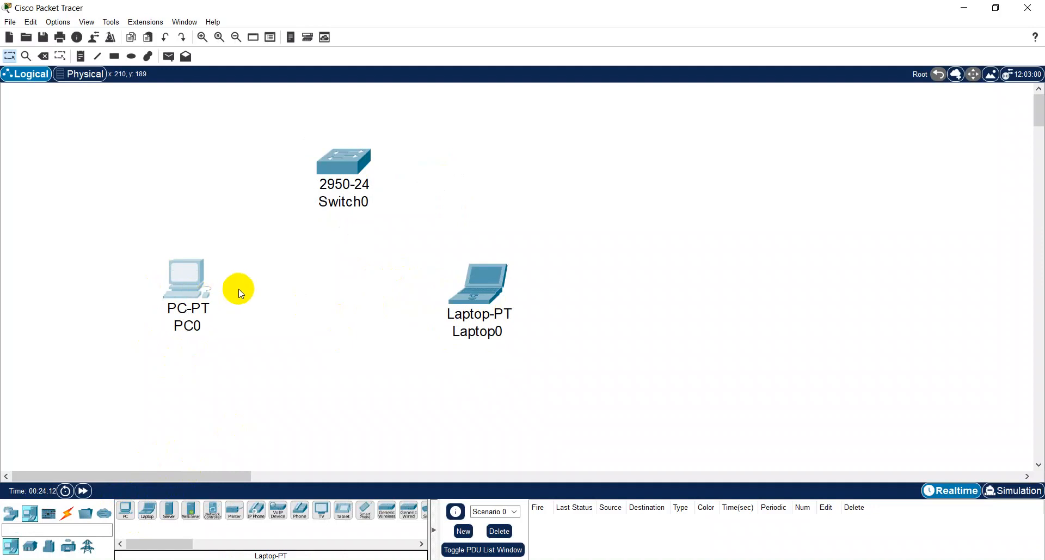
left_click(374, 282)
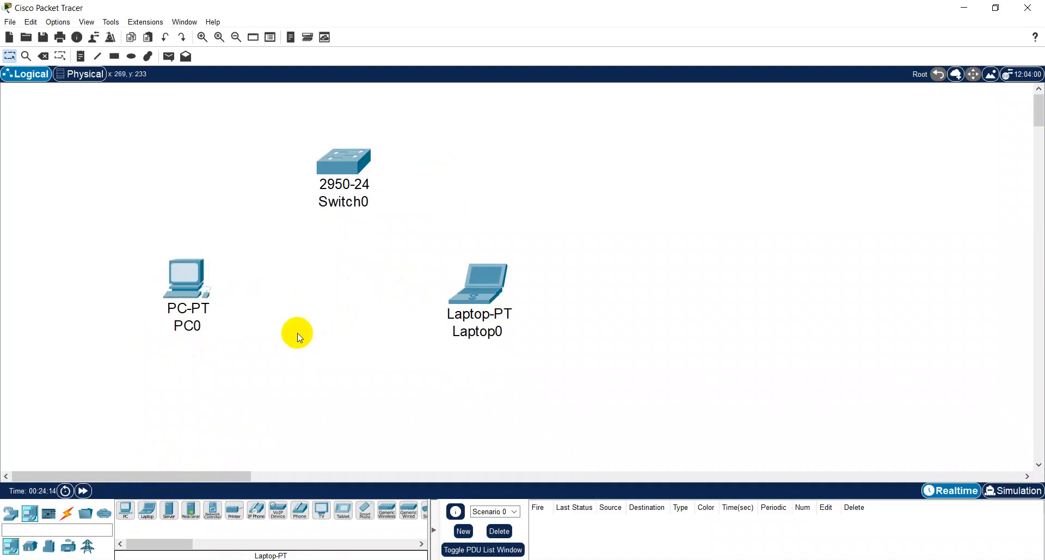
- Place a Server-PT above and to the right of the laptop
left_click(167, 511)
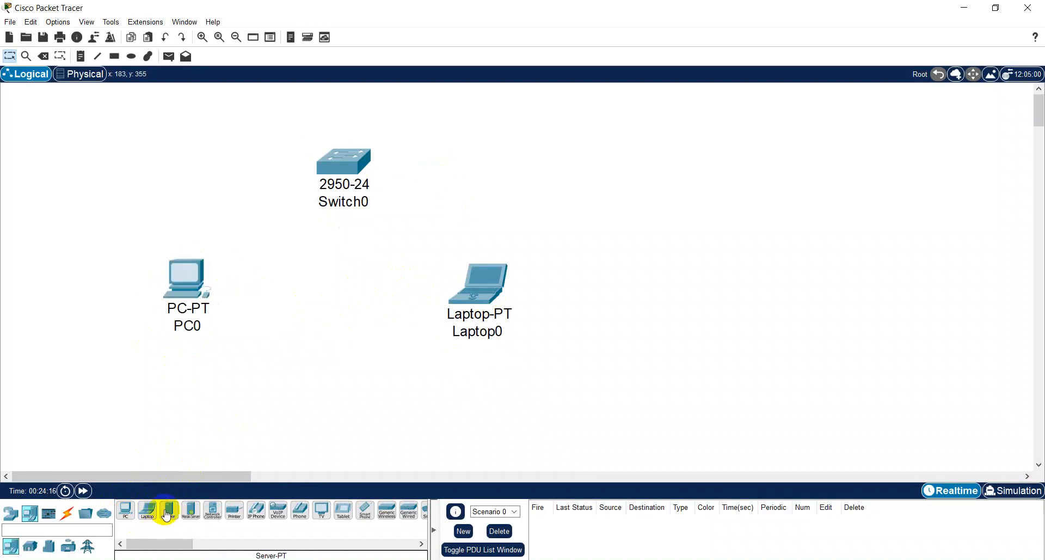
left_click(169, 510)
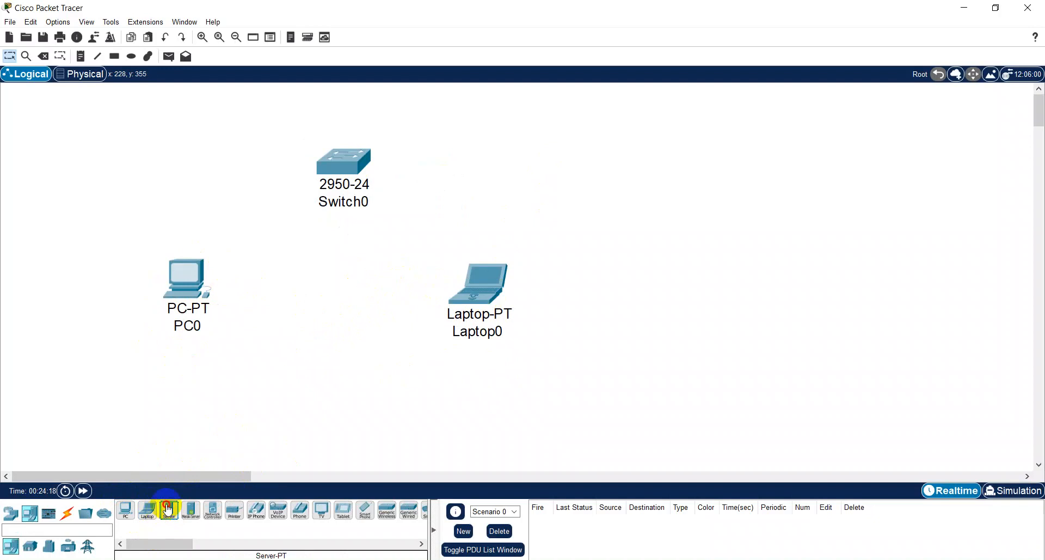
left_click(544, 136)
- Shift the switch, the laptop and PC0 slightly downward to even out the layout below the server
left_click_drag(342, 178, 338, 209)
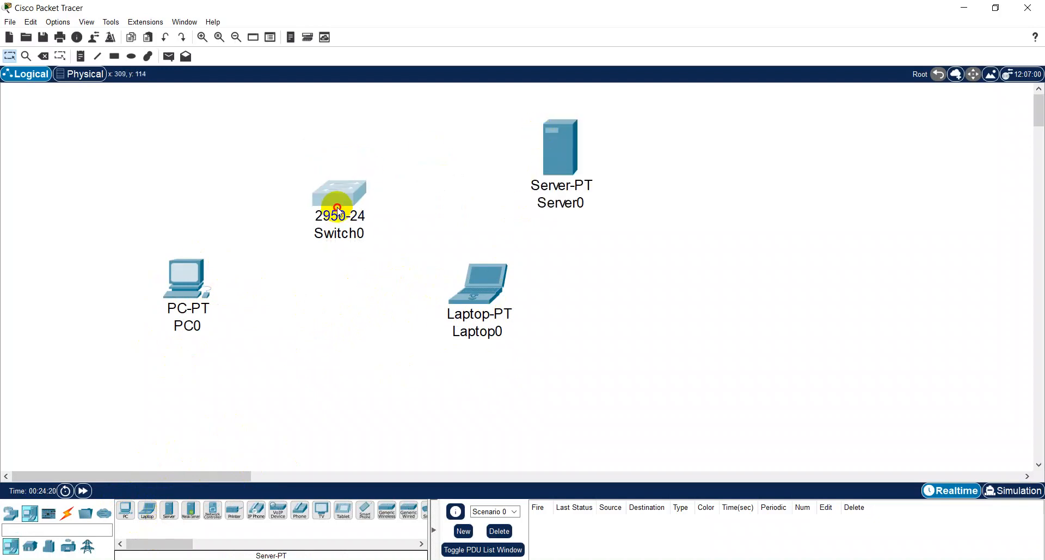
left_click_drag(481, 282, 485, 303)
left_click_drag(193, 289, 199, 315)
left_click_drag(479, 313, 479, 328)
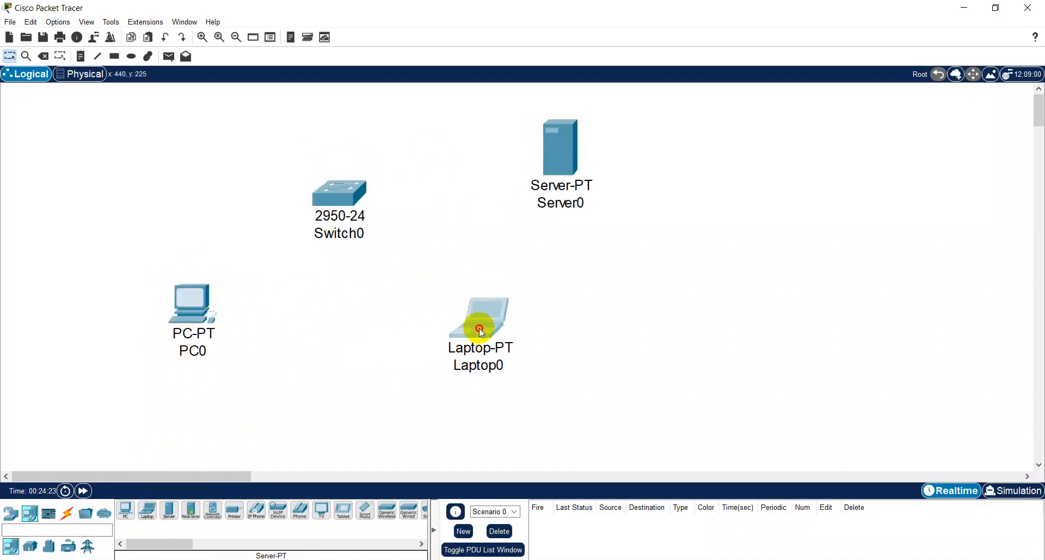
left_click(375, 308)
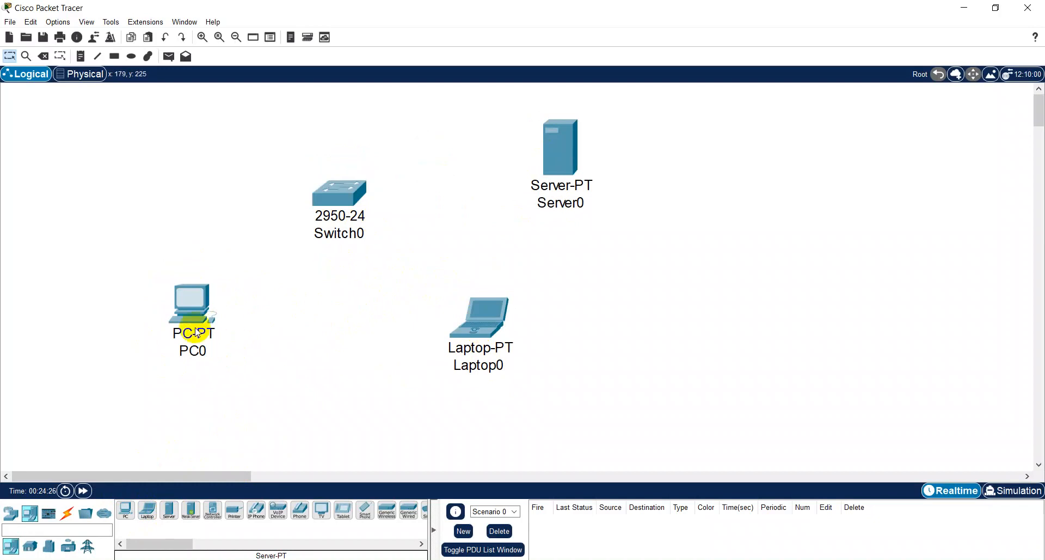
mouse_move(197, 332)
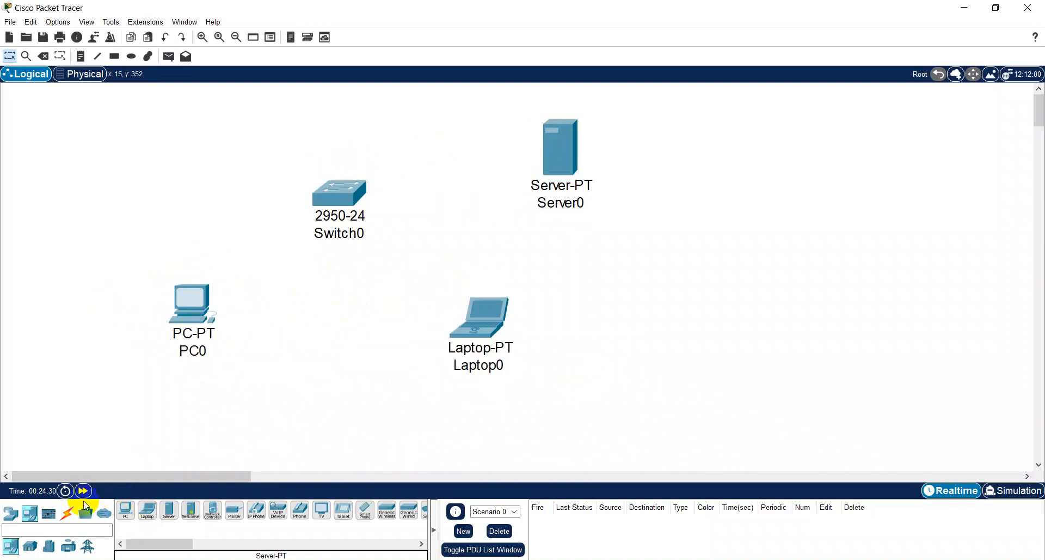
- Connect PC0 to Switch0 using the automatically chosen connection type
left_click(67, 512)
left_click(125, 510)
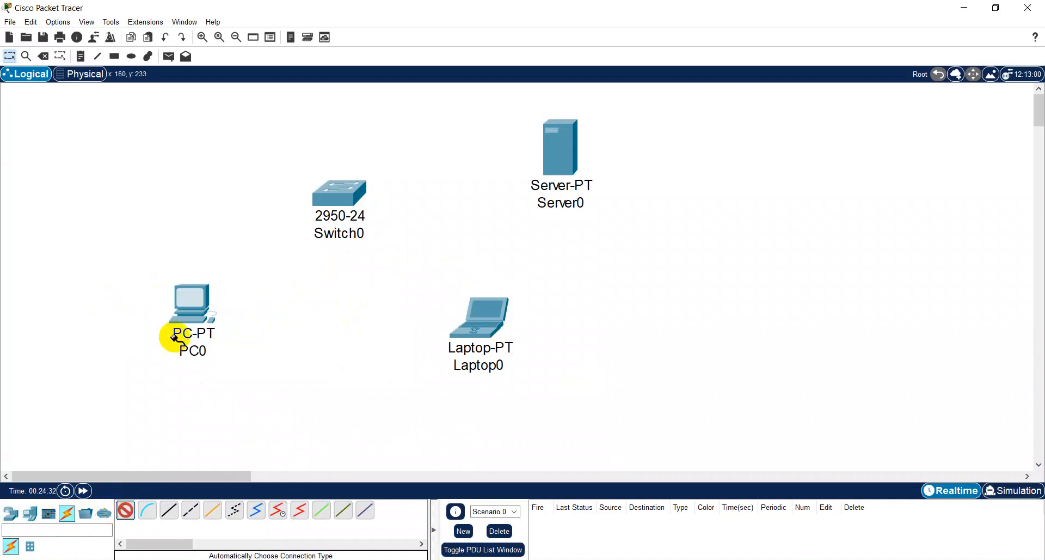
left_click(197, 302)
left_click(327, 199)
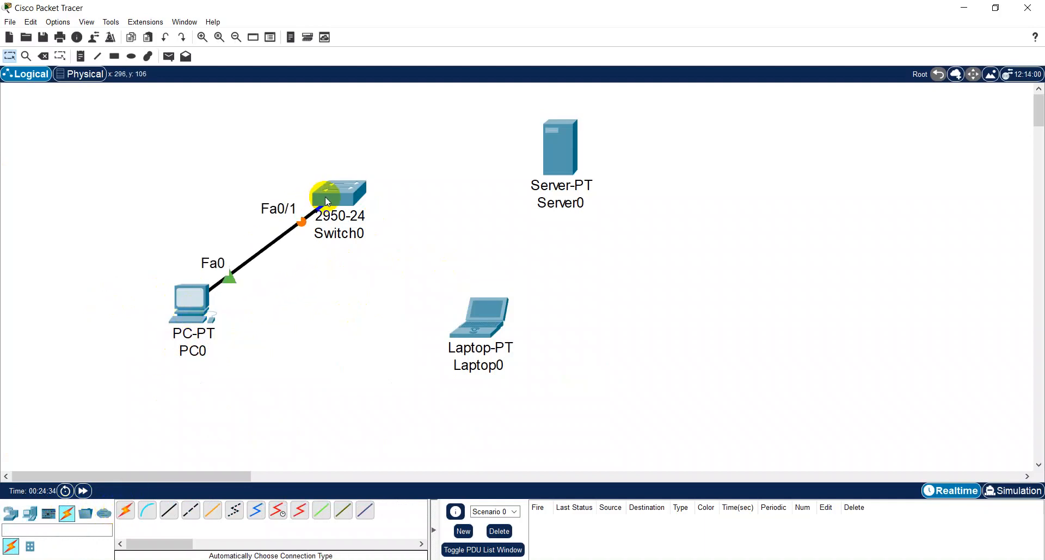
- Connect Laptop0 and Server0 to Switch0 with automatically chosen cables
left_click(125, 510)
left_click(453, 316)
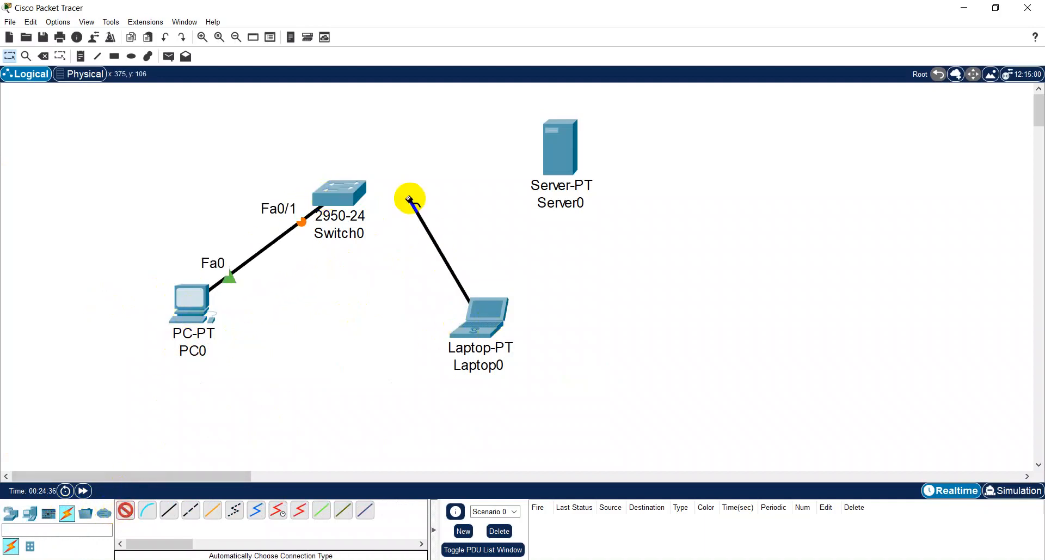
left_click(373, 202)
left_click(126, 511)
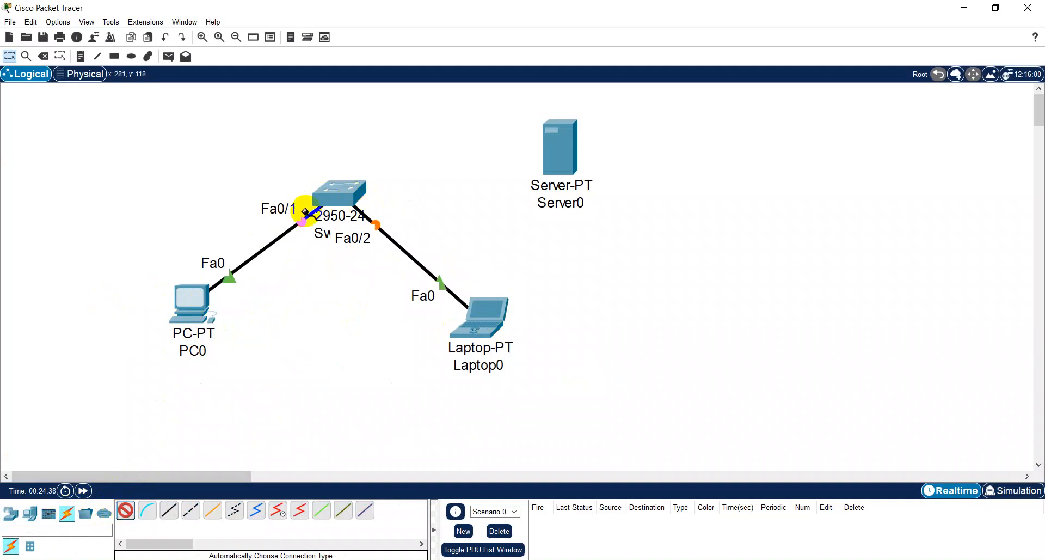
left_click(362, 188)
left_click(561, 155)
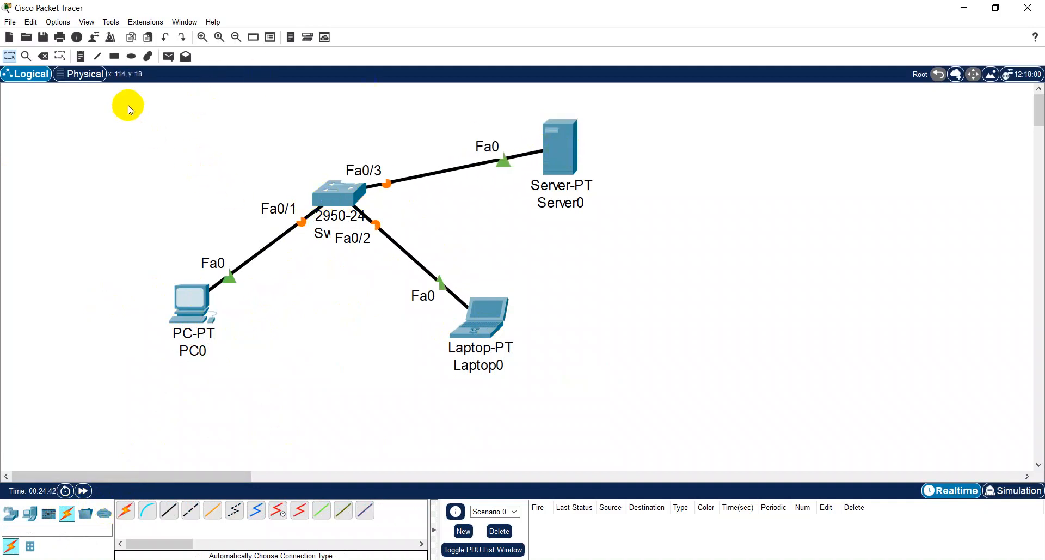
- Add a note to the right of Server0 reading "Domain : ikhyak.com"
left_click(81, 56)
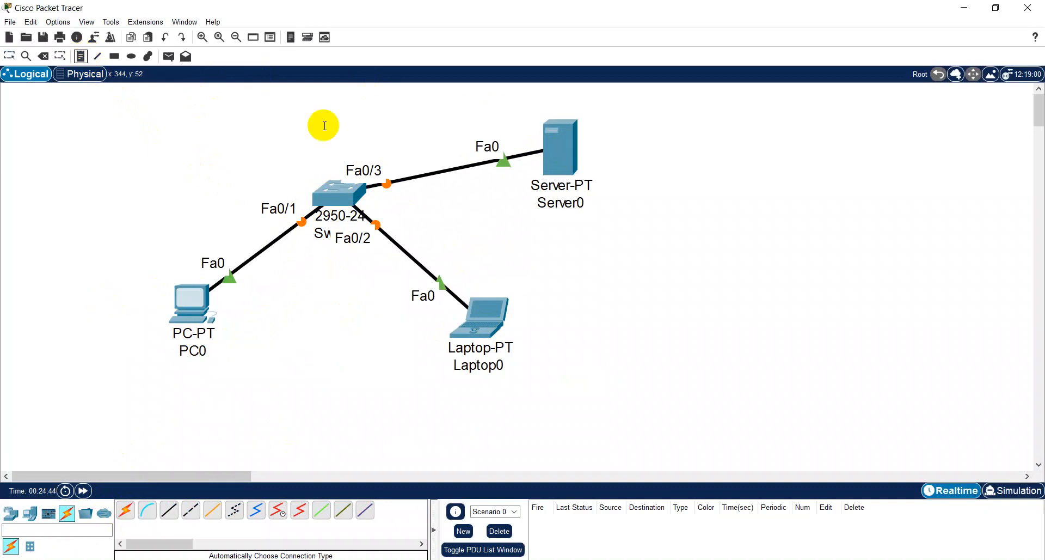
left_click(601, 146)
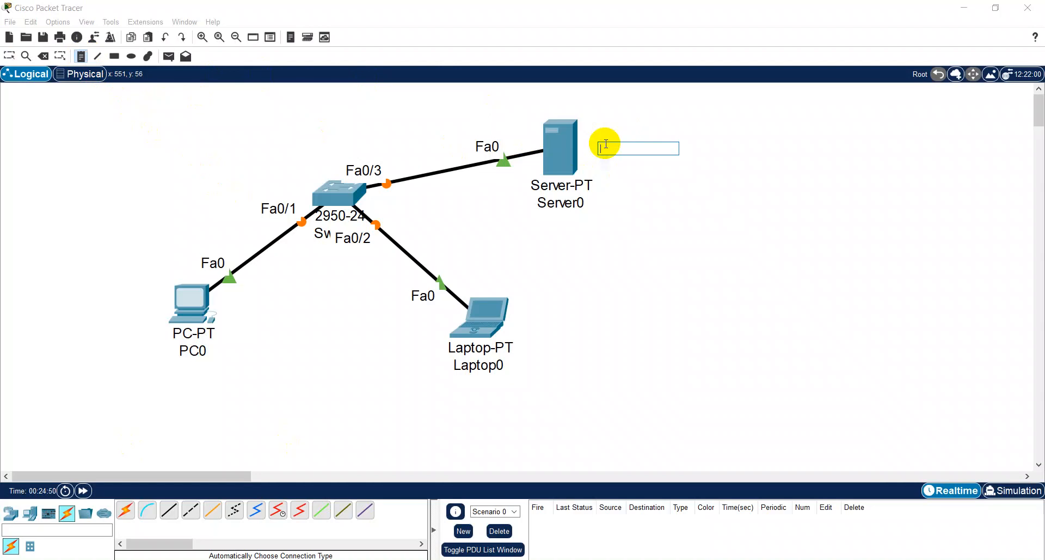
type("Do")
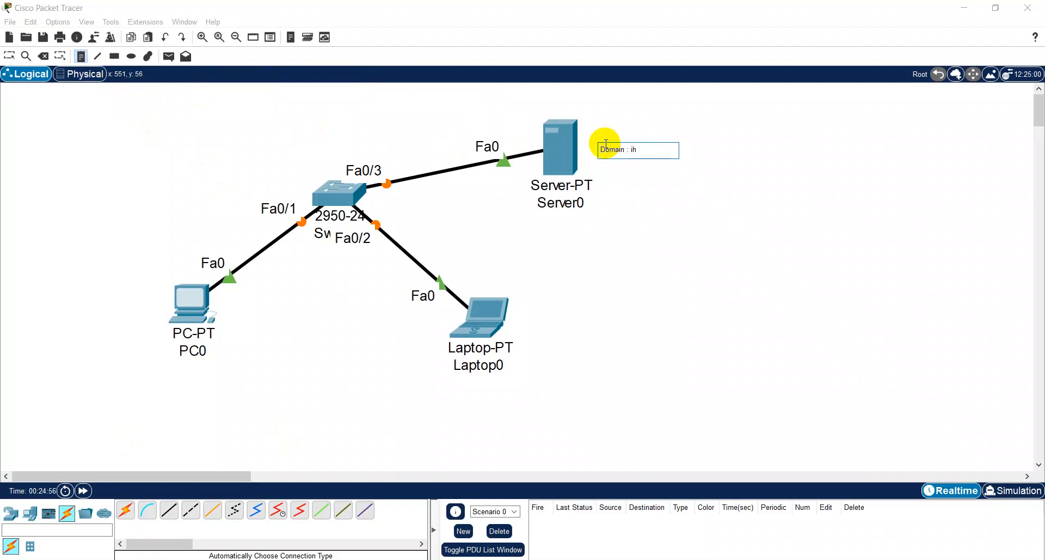
type("main : ikhyak.com")
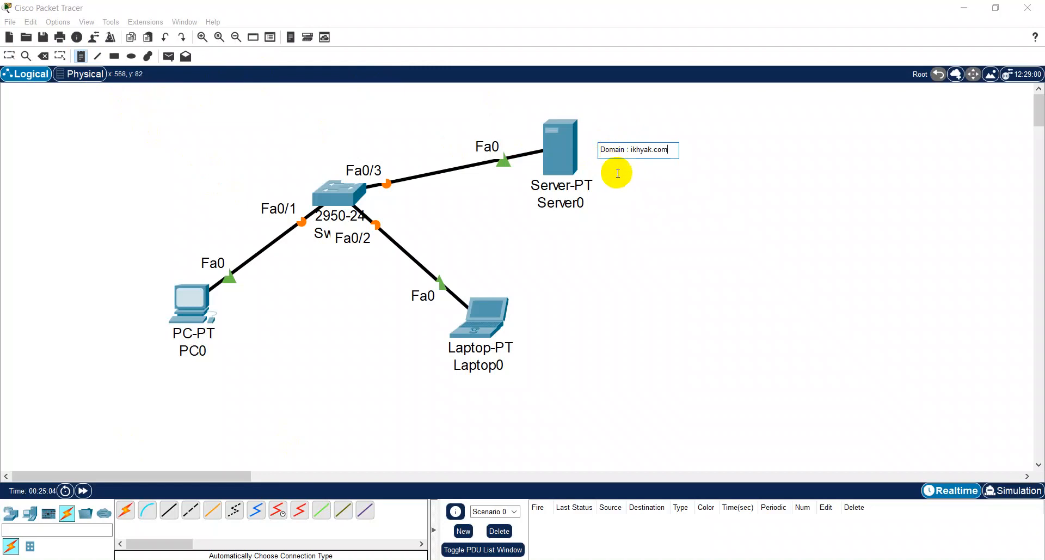
- Add a second line to the server note reading "IP : 11.11.11.50/24"
key("Return")
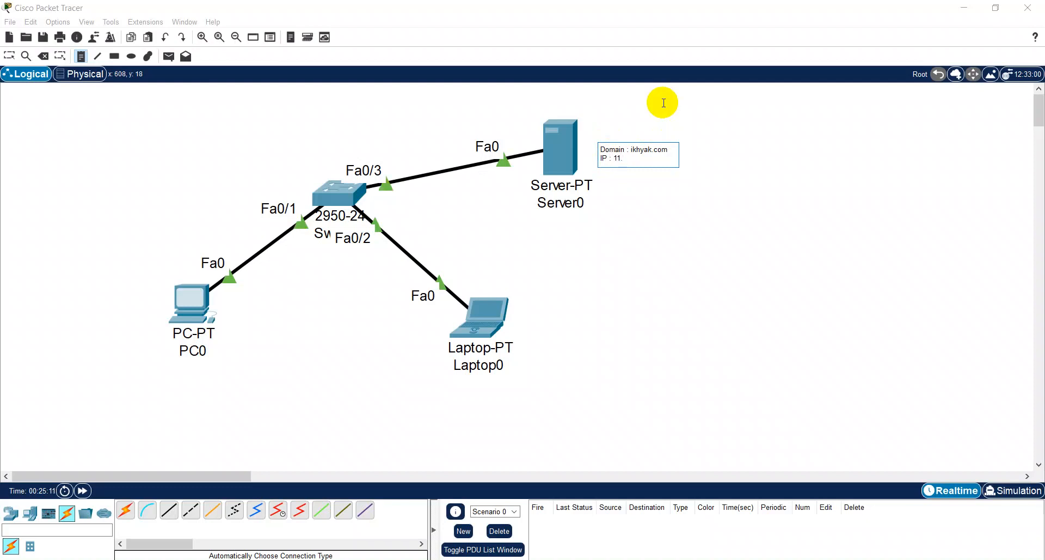
type("11.11.11.50/24")
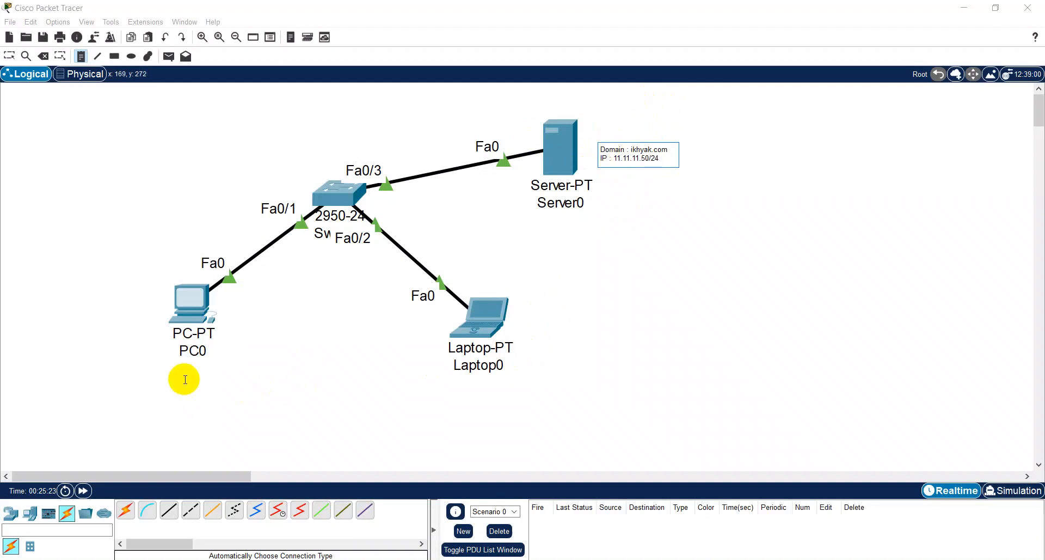
- Add a note below PC0 reading "IP : 192.168.50.2/24"
left_click(163, 377)
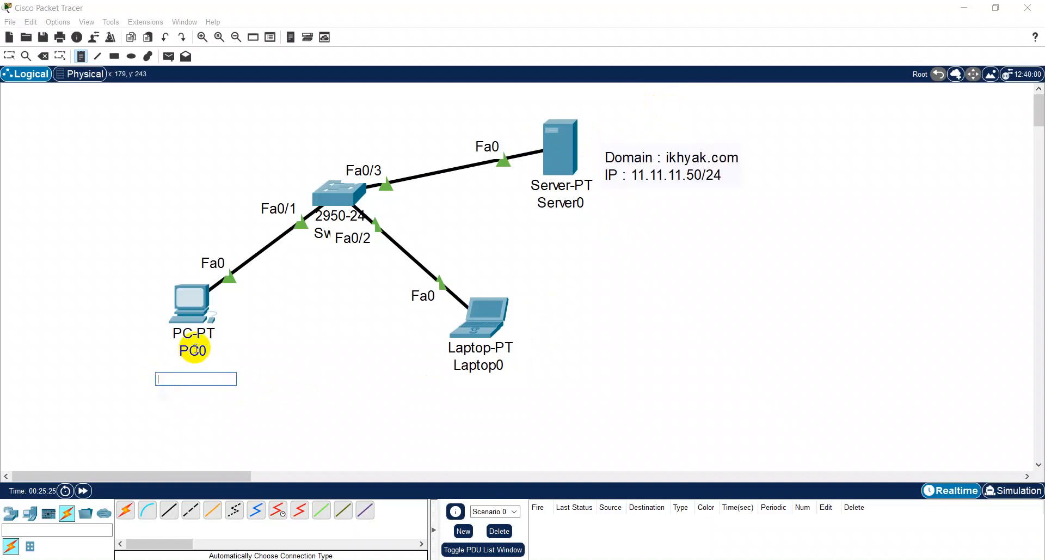
type("IP : 192.168.50.2/24")
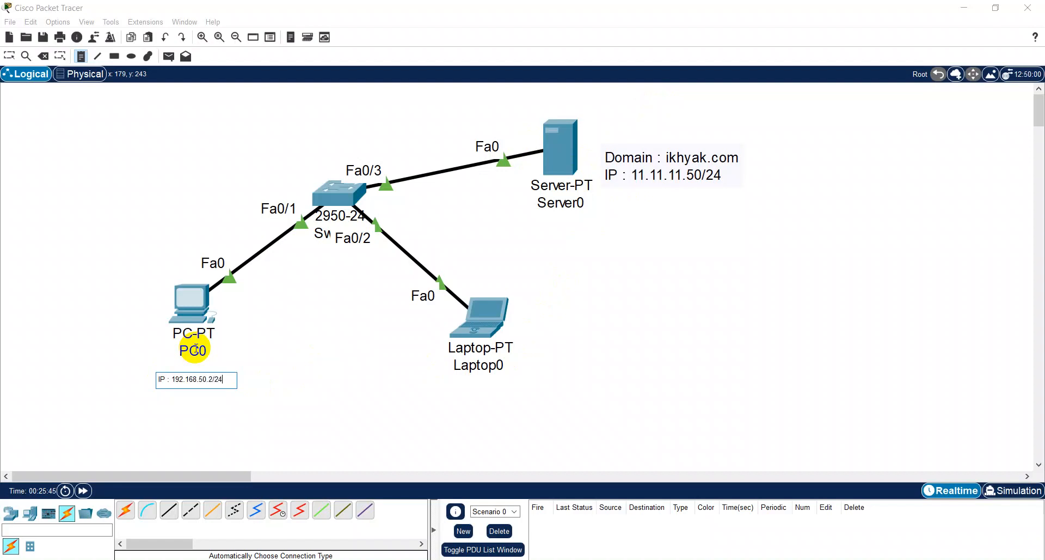
left_click(197, 368)
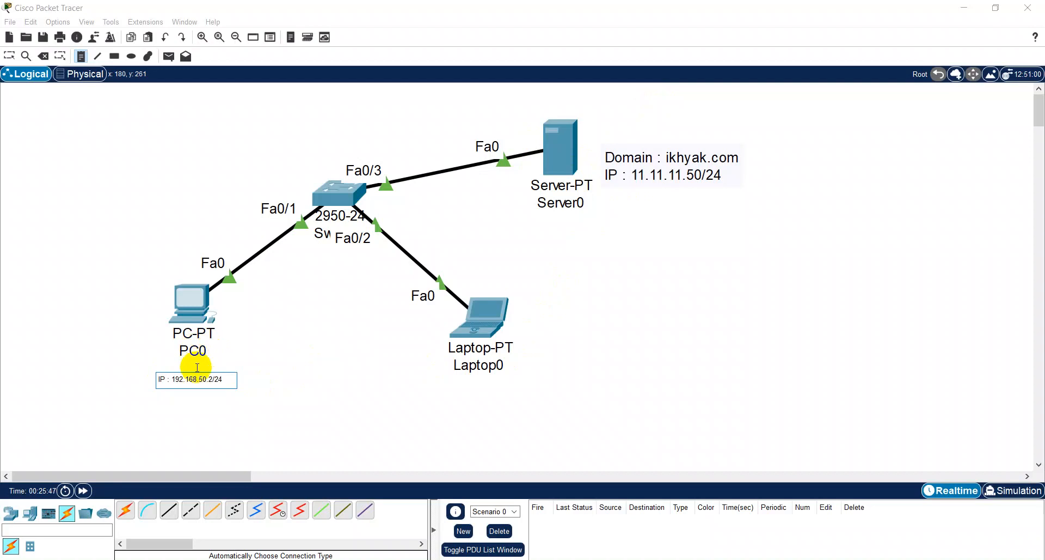
key("Return")
key("BackSpace")
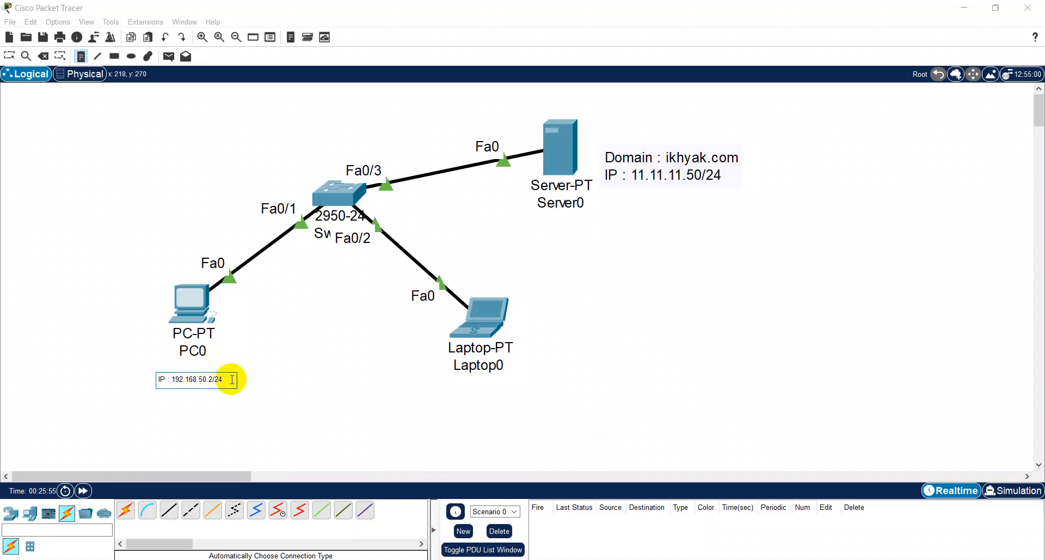
- Copy the PC0 note text into a new note below Laptop0 and change it to "IP : 192.168.50.3/24"
left_click_drag(229, 378, 126, 380)
key("ctrl+c")
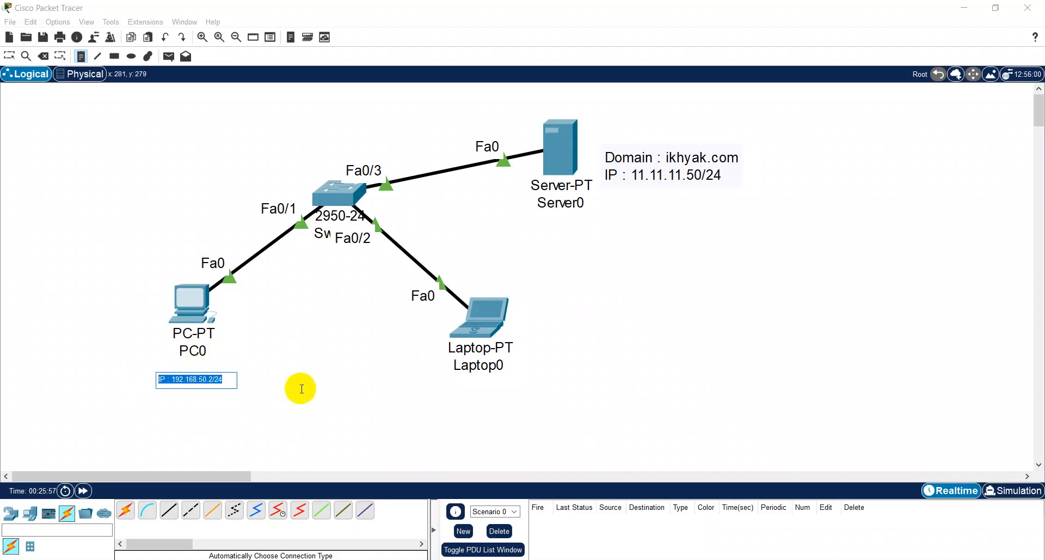
left_click(461, 384)
key("ctrl+v")
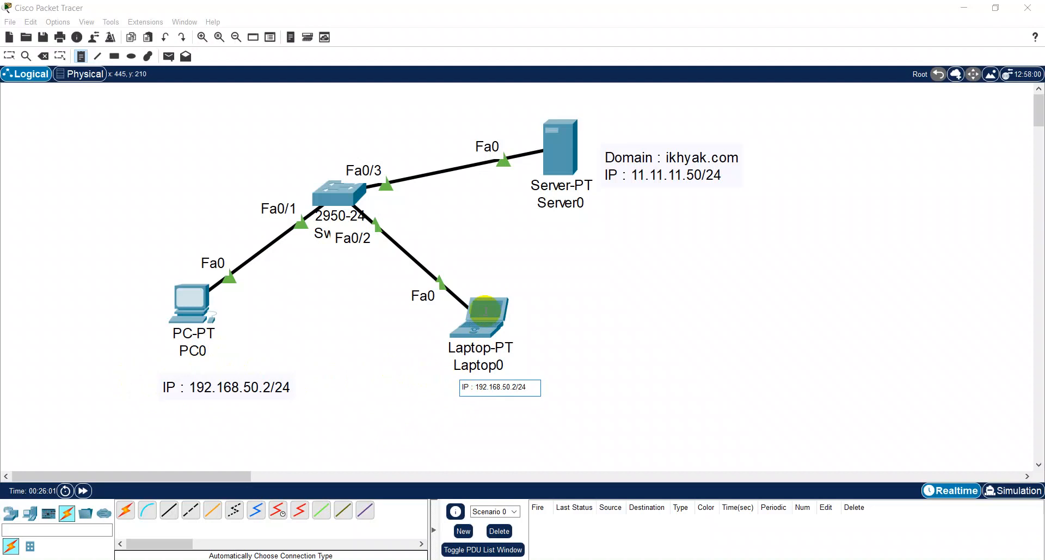
key("BackSpace")
type("3")
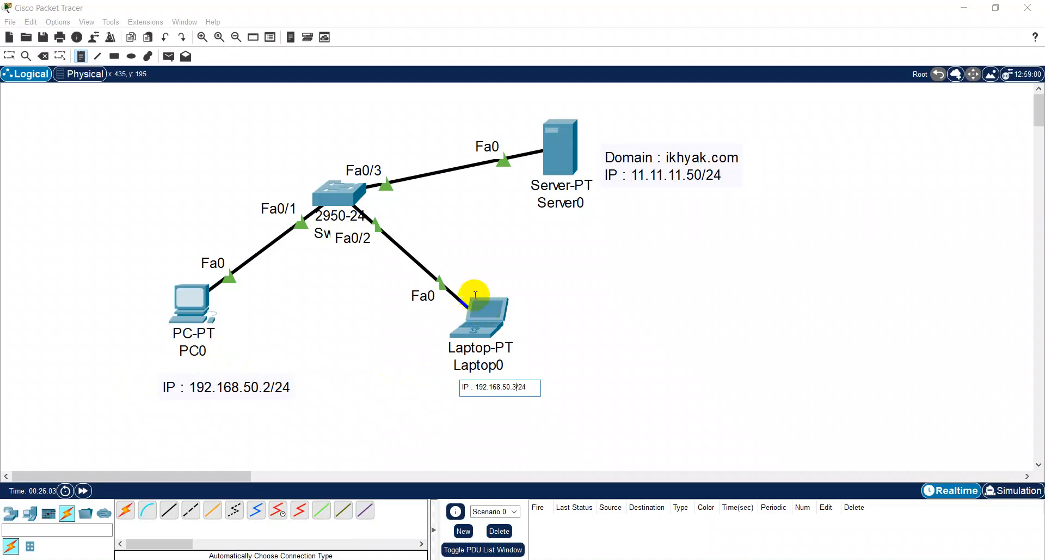
left_click(268, 392)
key("Escape")
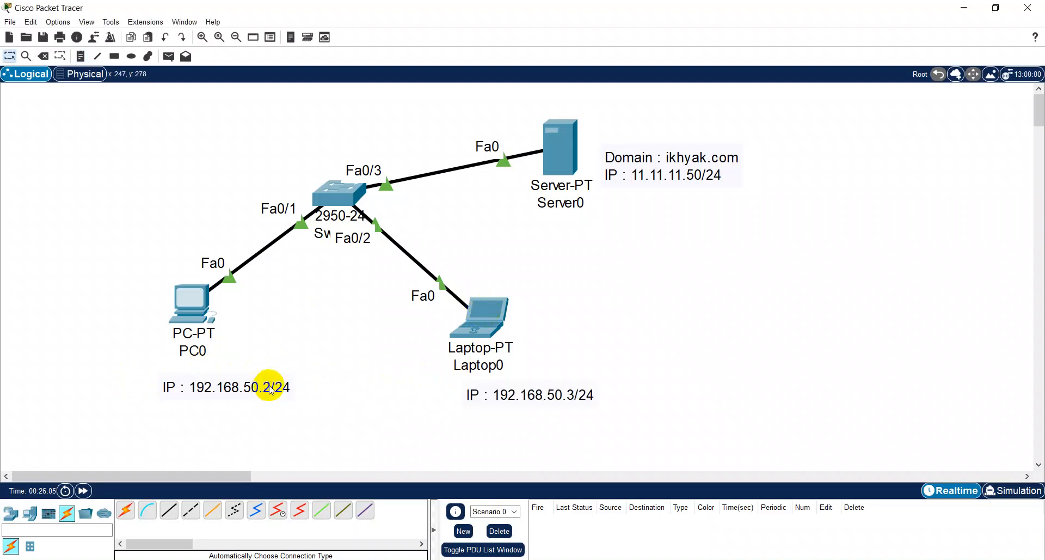
- Change the IP address in the note below PC0 to 192.168.50.1/24
double_click(272, 384)
left_click(212, 379)
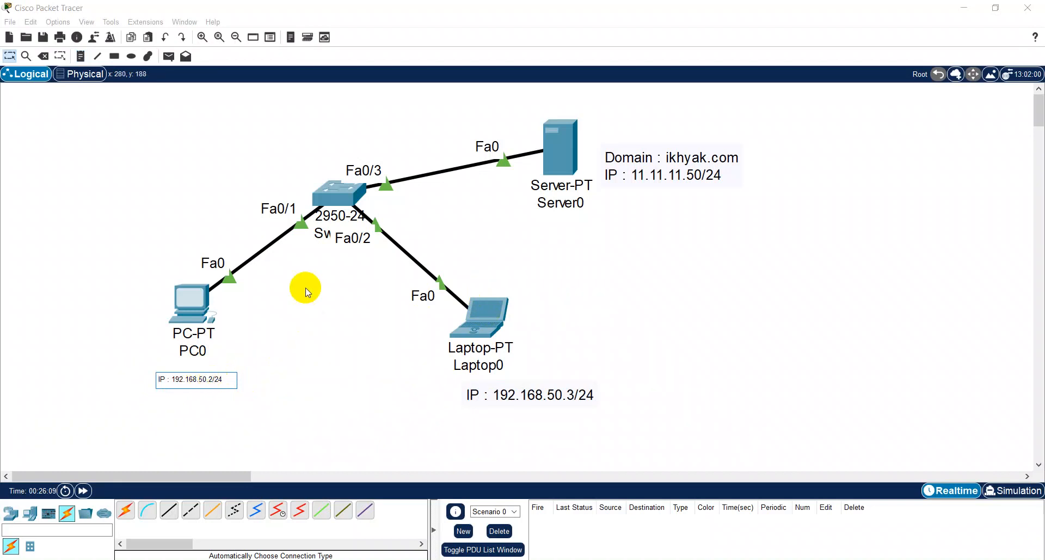
key("BackSpace")
type("1")
- Change the IP address in the note below Laptop0 to 192.168.50.2/24
double_click(580, 396)
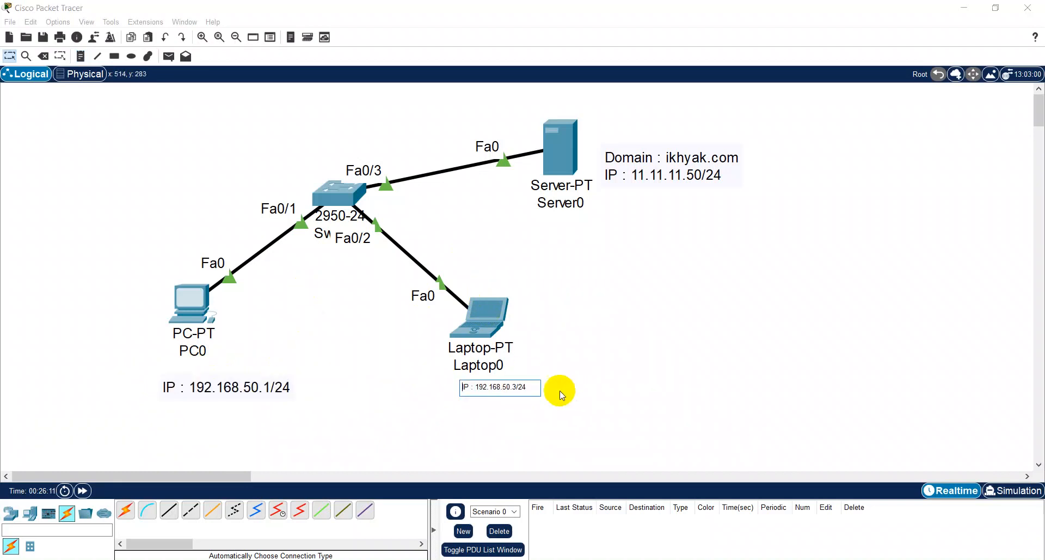
key("BackSpace")
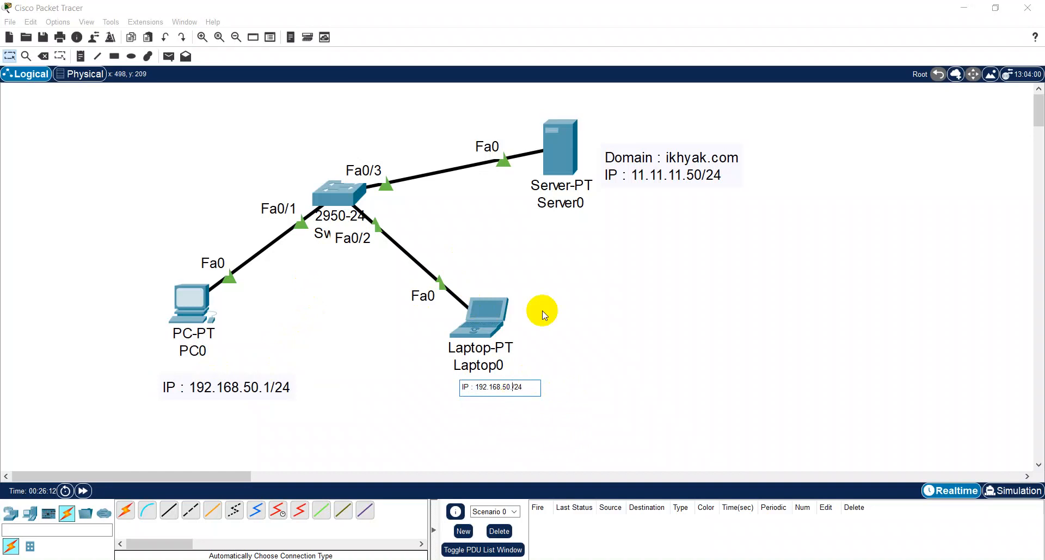
type("2")
- Change the IP address in the note beside Server0 to 192.168.50.3/24, keeping the domain line
double_click(658, 171)
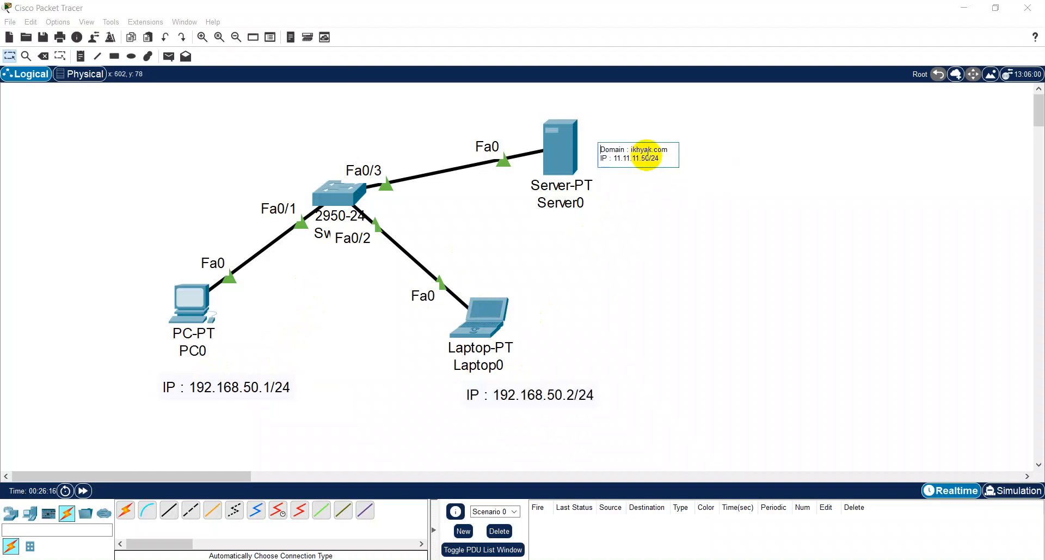
left_click_drag(660, 158, 614, 161)
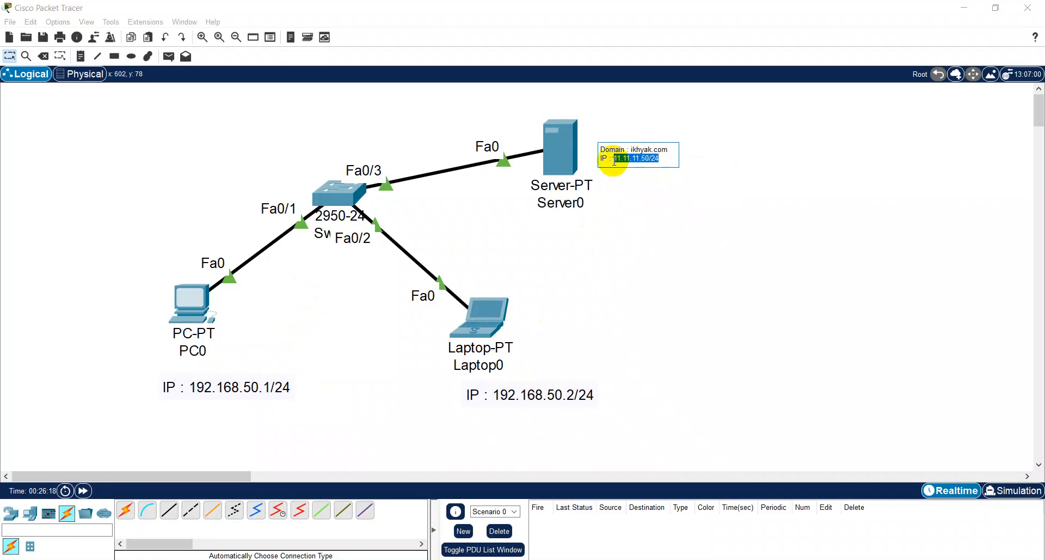
key("ctrl+v")
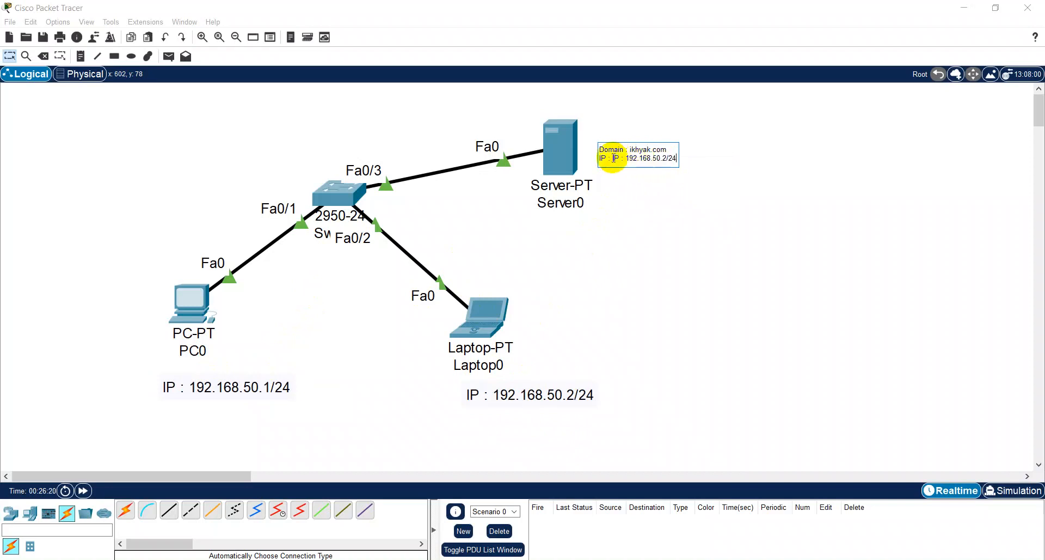
left_click(613, 157)
key("BackSpace")
key("BackSpace")
key("BackSpace")
key("BackSpace")
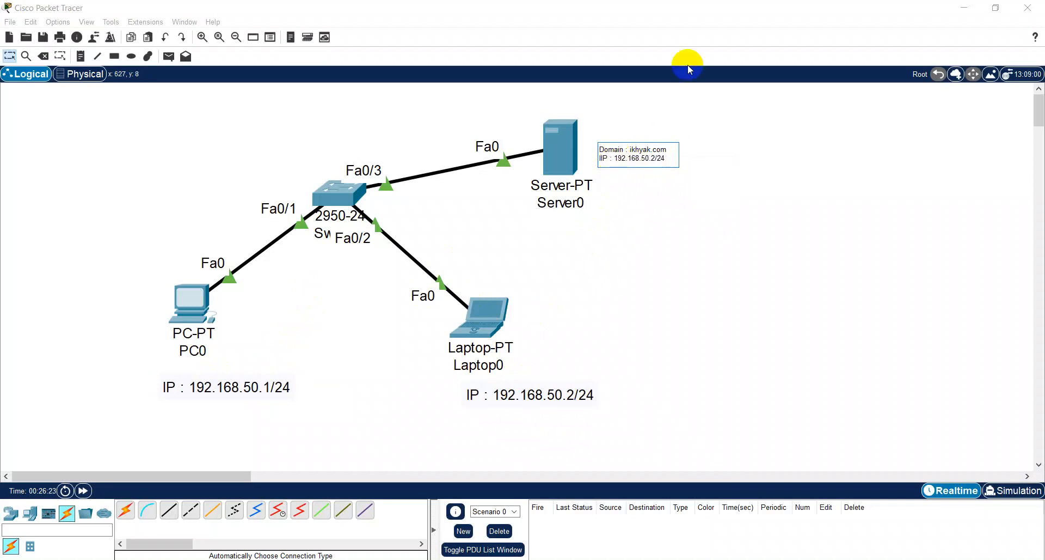
key("BackSpace")
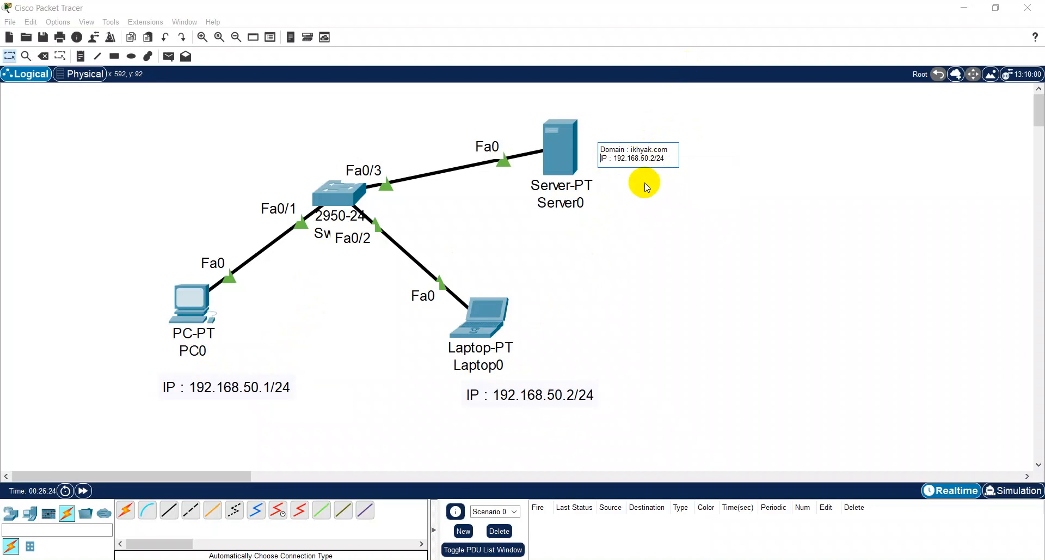
left_click(652, 158)
key("BackSpace")
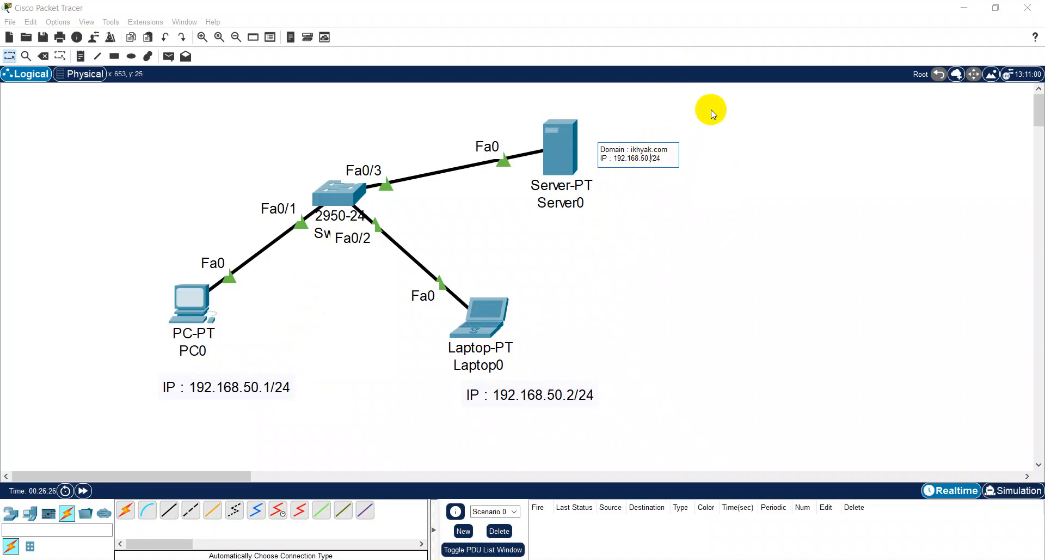
type("3")
left_click(650, 214)
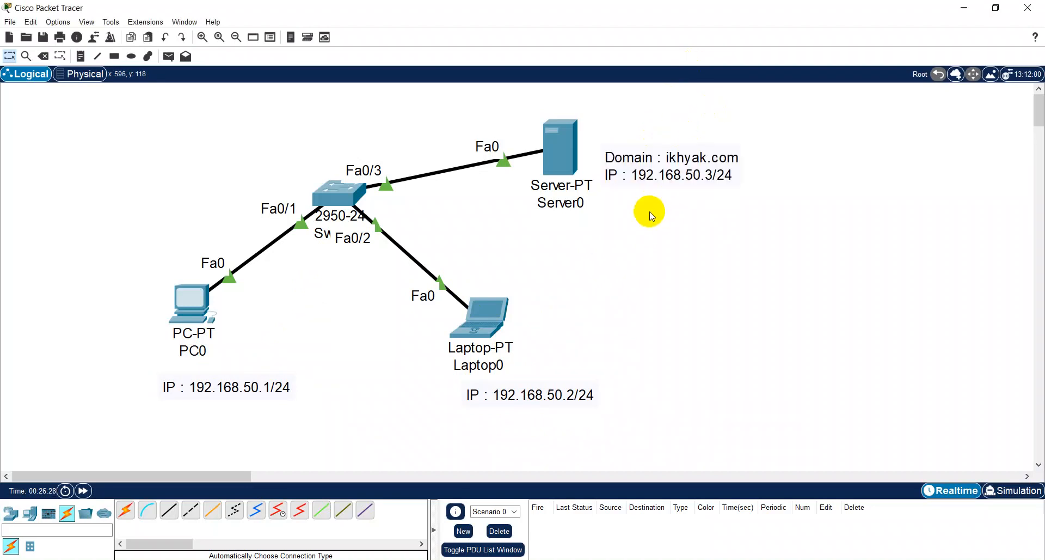
- Align the IP notes beneath PC0 and Laptop0 by shifting both notes left, and move PC0 down closer to its note
left_click_drag(213, 389, 186, 397)
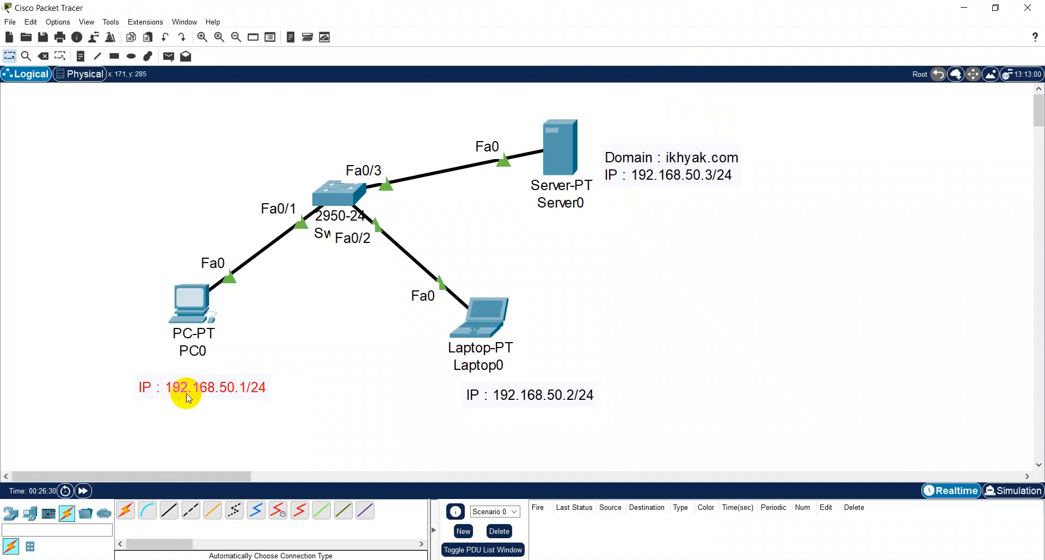
left_click_drag(194, 309, 196, 326)
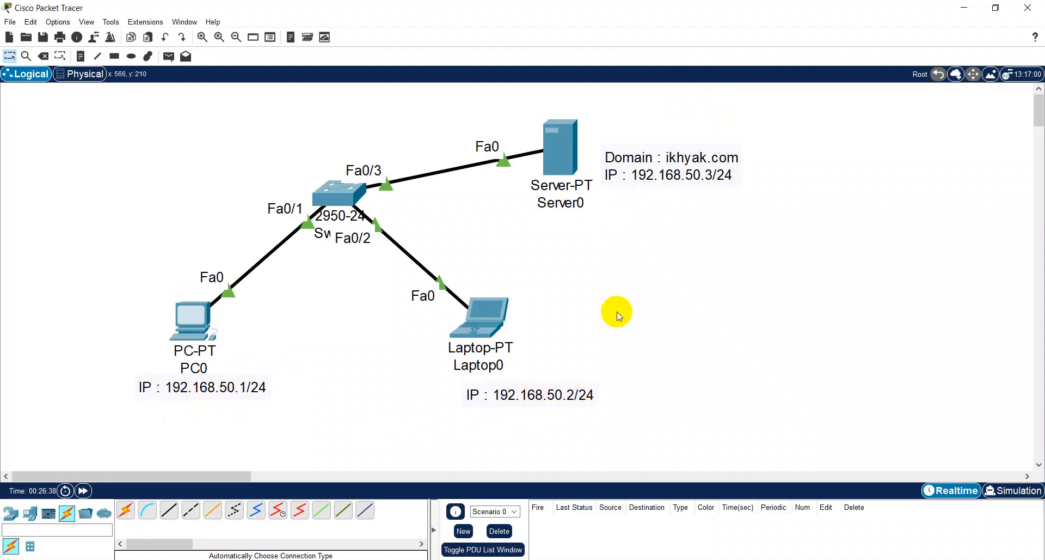
double_click(674, 184)
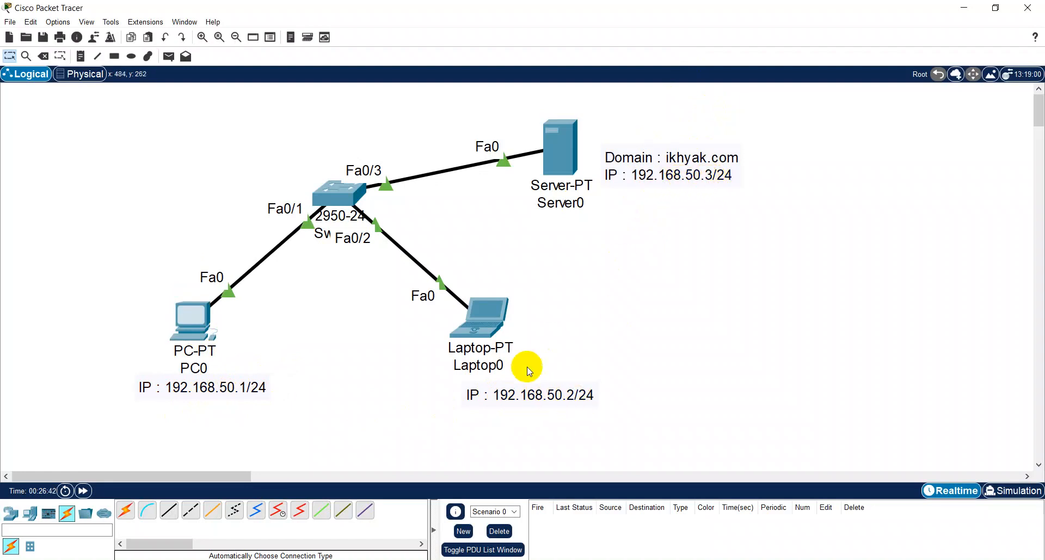
left_click_drag(522, 396, 486, 402)
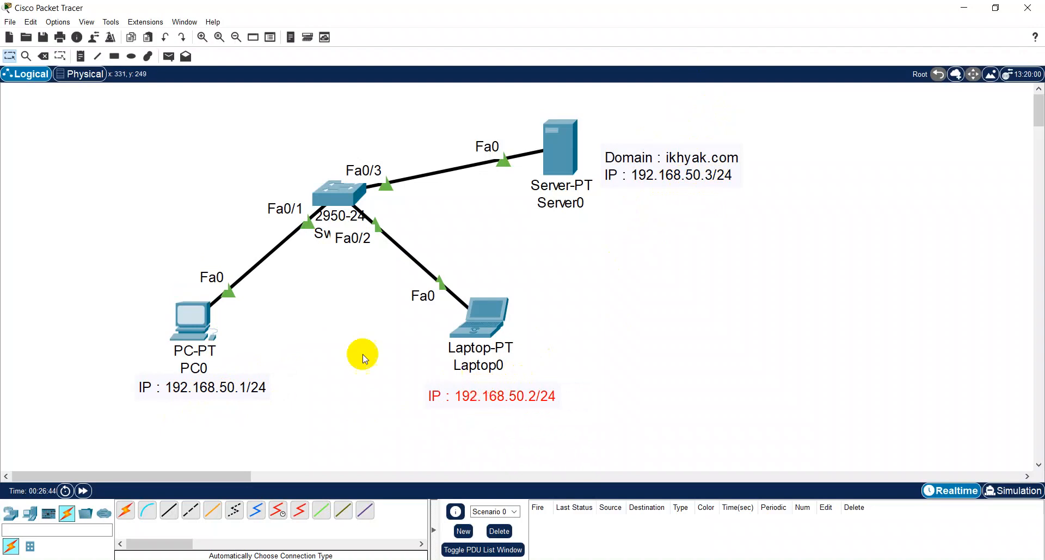
left_click(365, 358)
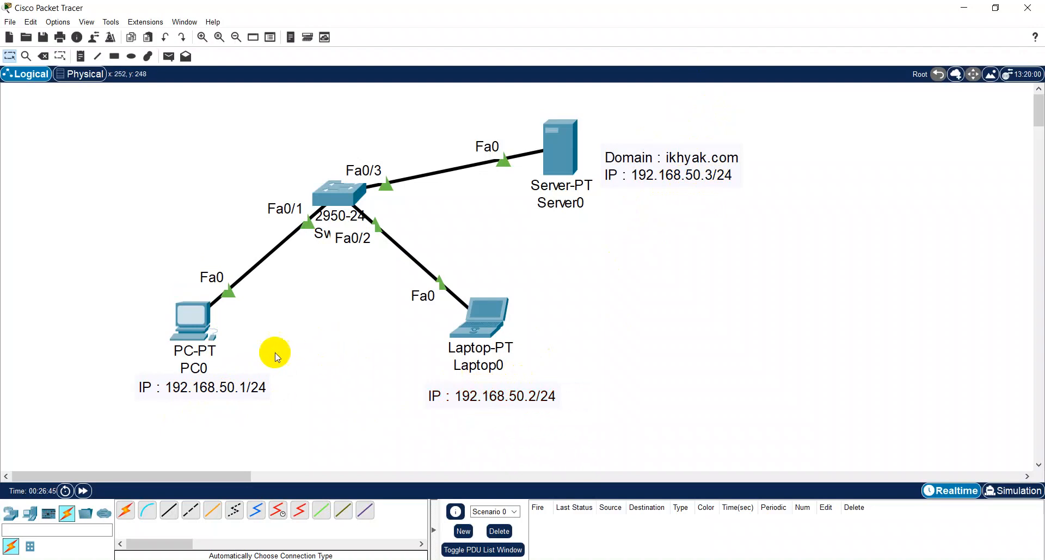
left_click(185, 327)
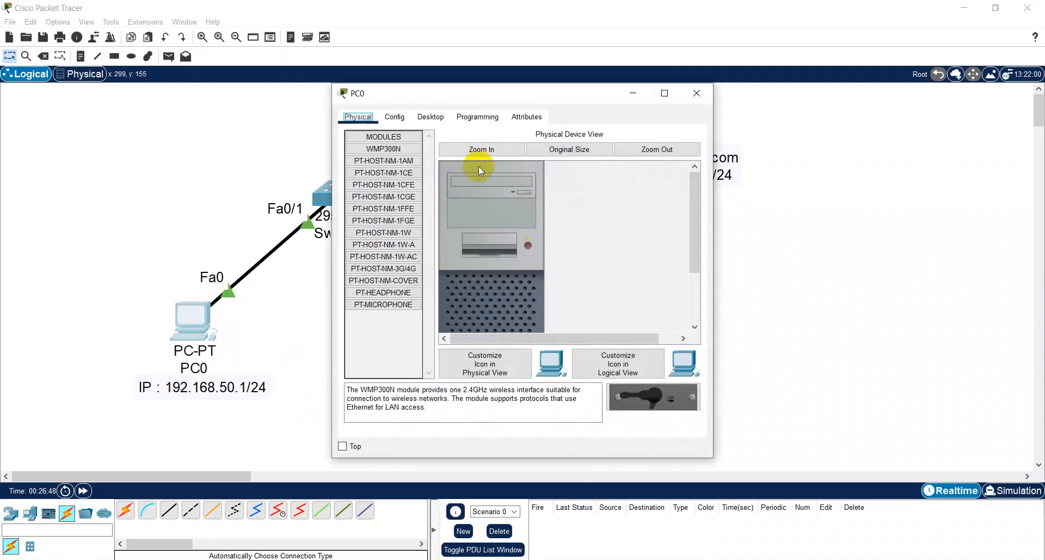
left_click(441, 118)
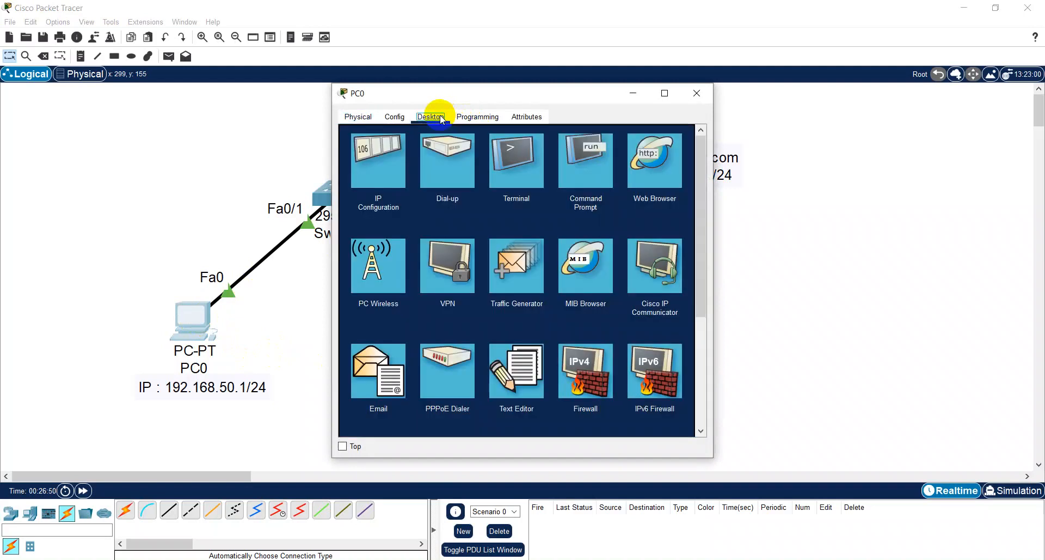
left_click(381, 165)
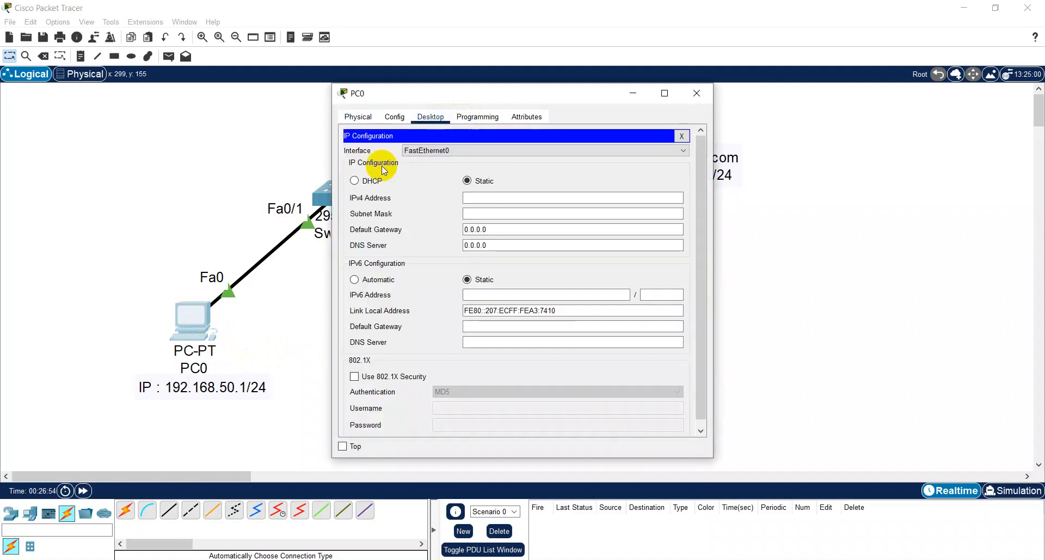
left_click(696, 93)
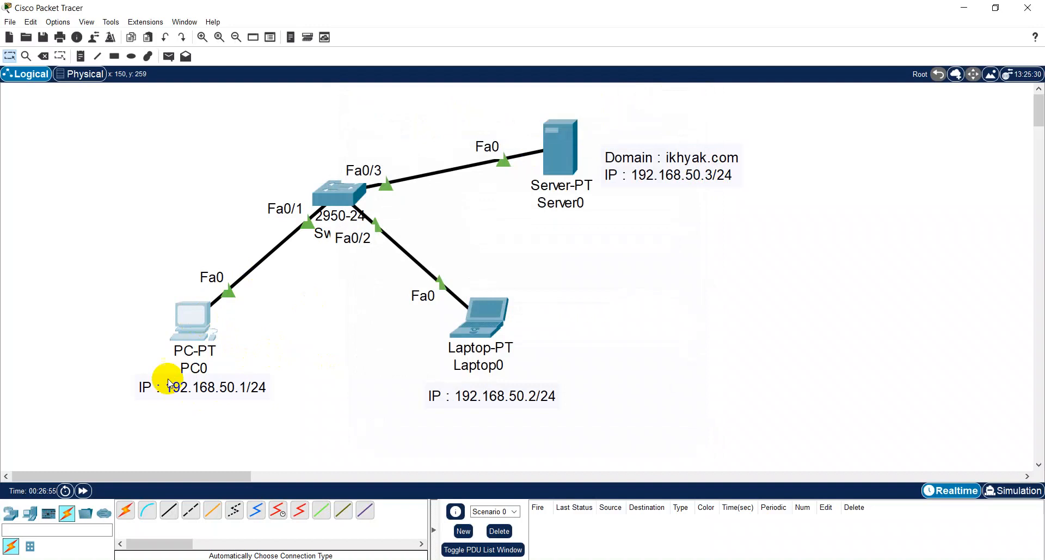
- Give PC0 the static IPv4 address 192.168.50.1 with subnet mask 255.255.255.0
left_click(206, 315)
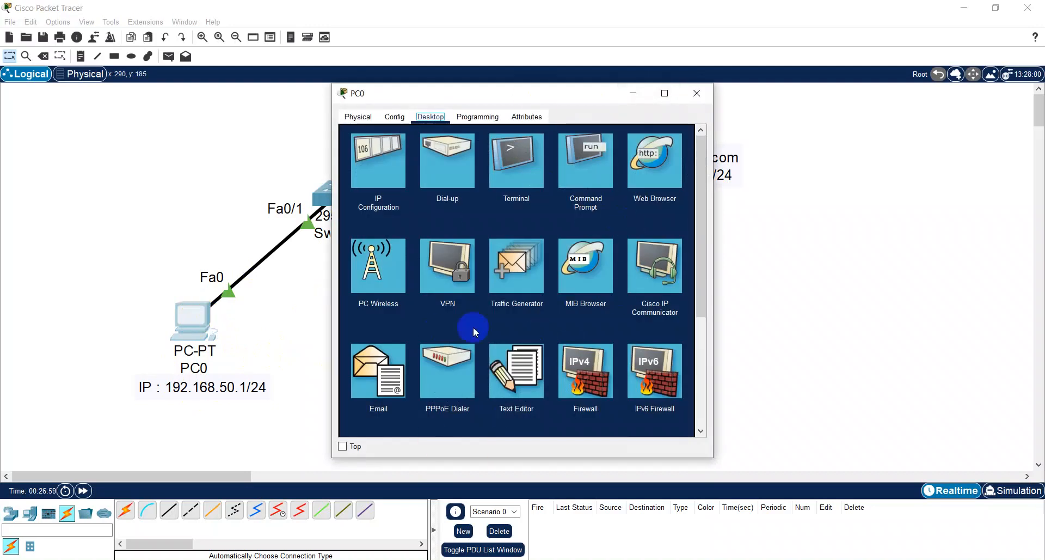
left_click(379, 164)
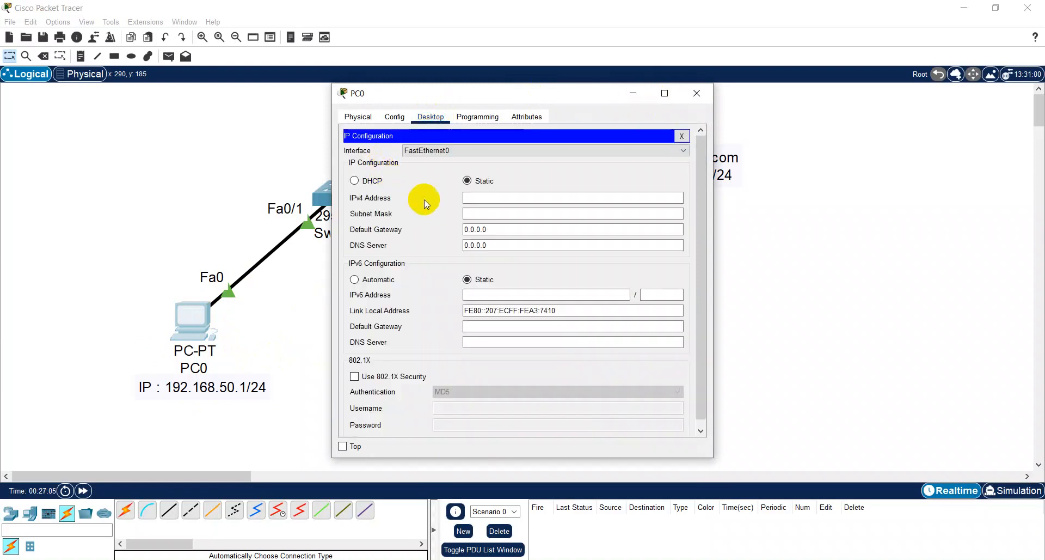
left_click(485, 197)
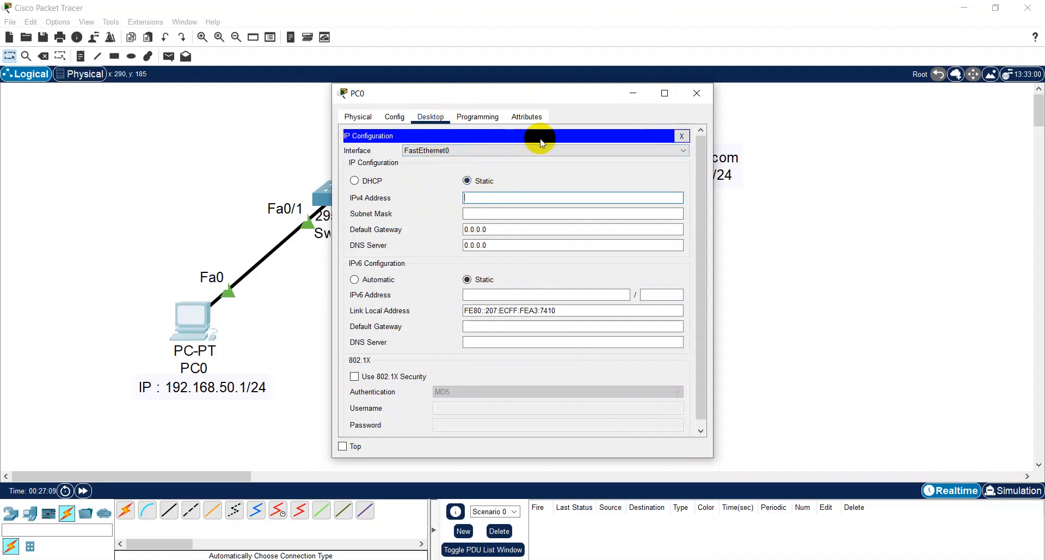
type("192.168.50.1")
key("Tab")
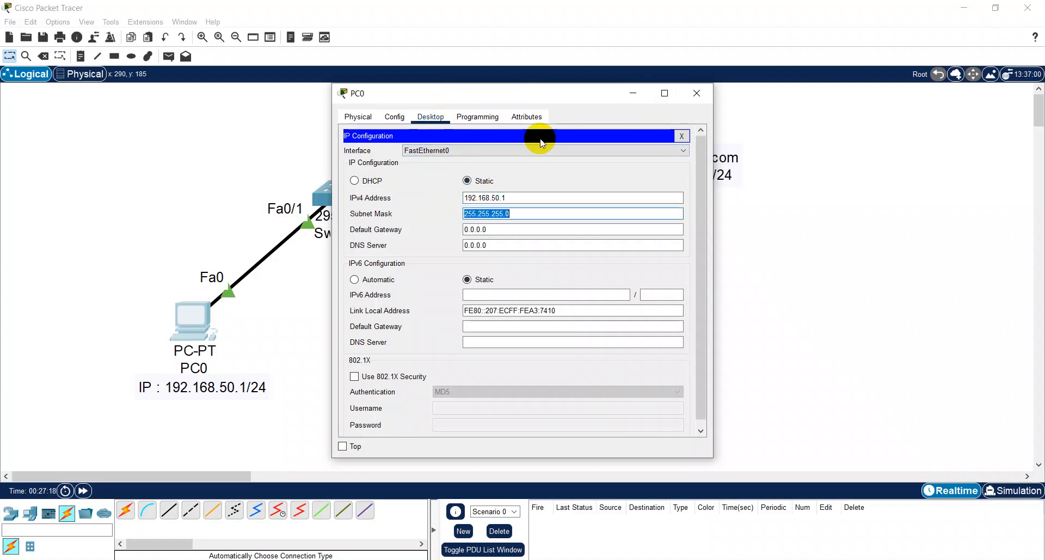
left_click(515, 213)
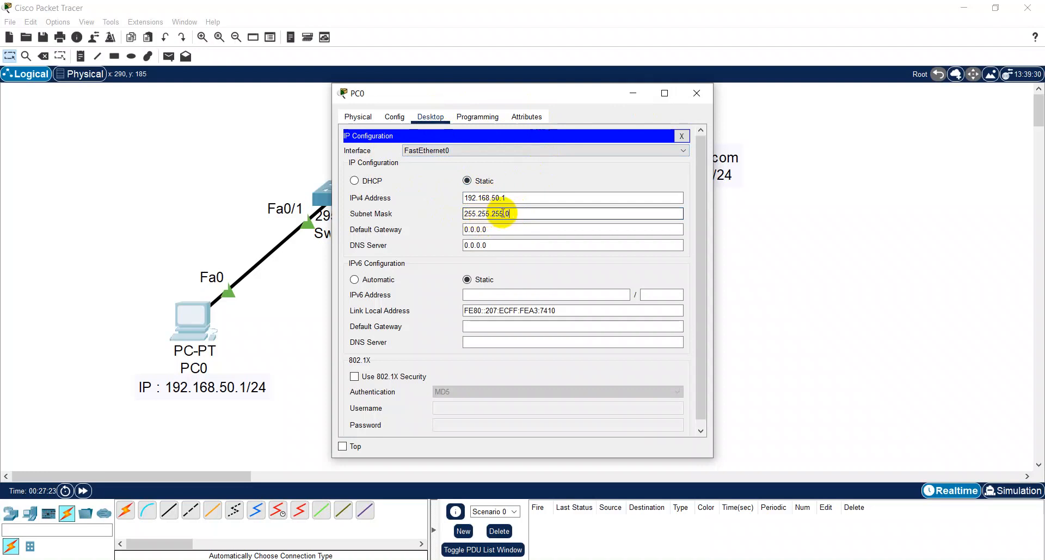
left_click(496, 202)
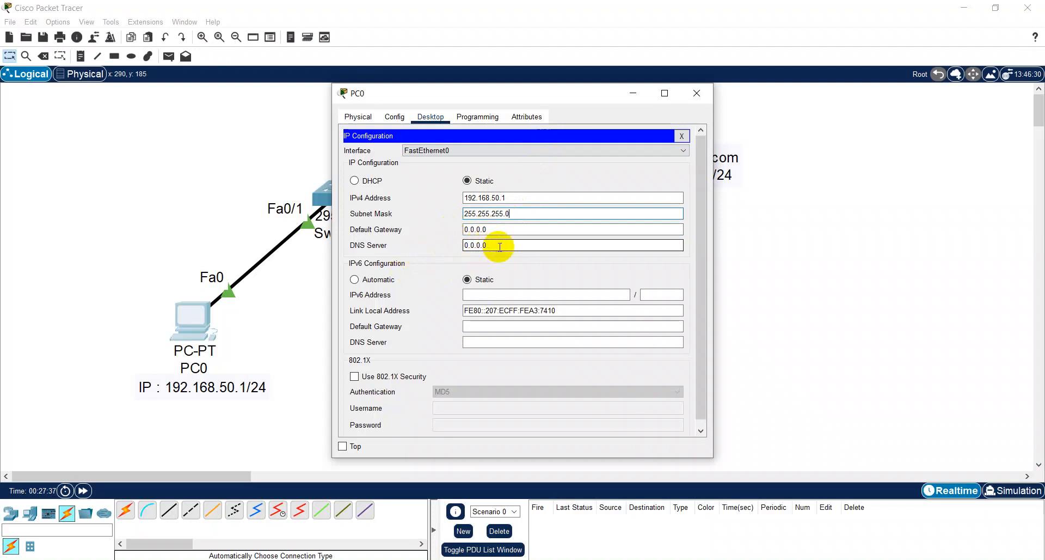
- Set PC0's IPv4 DNS server to 192.168.50.3 and close its IP configuration
left_click_drag(509, 99, 365, 92)
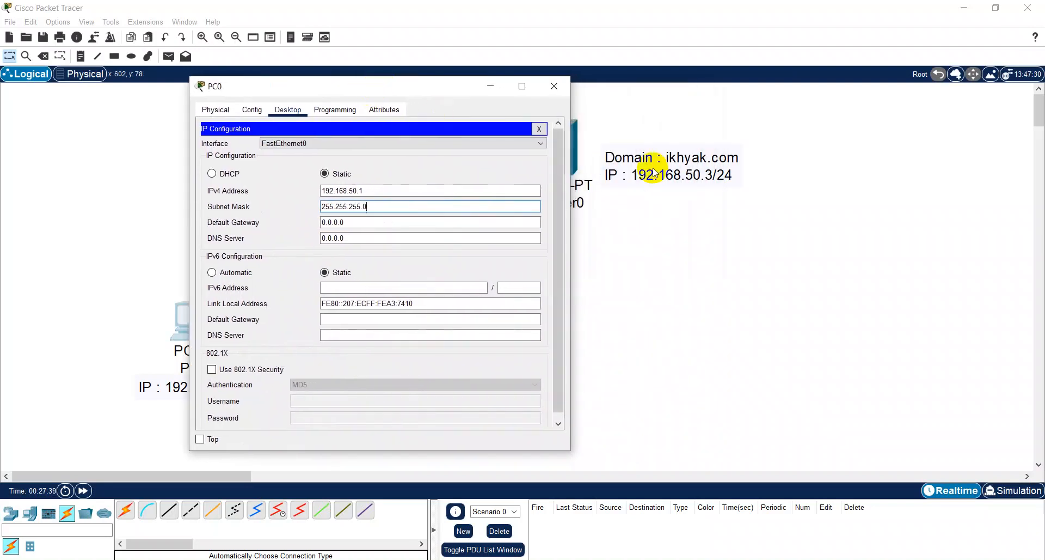
left_click_drag(390, 239, 311, 247)
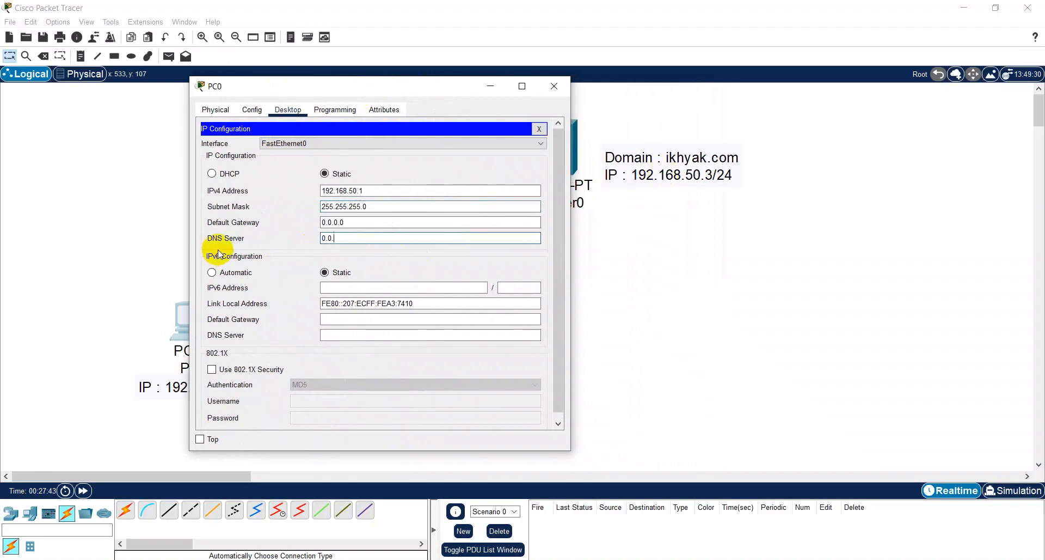
key("BackSpace")
key("BackSpace")
key("BackSpace")
type("192.168.5")
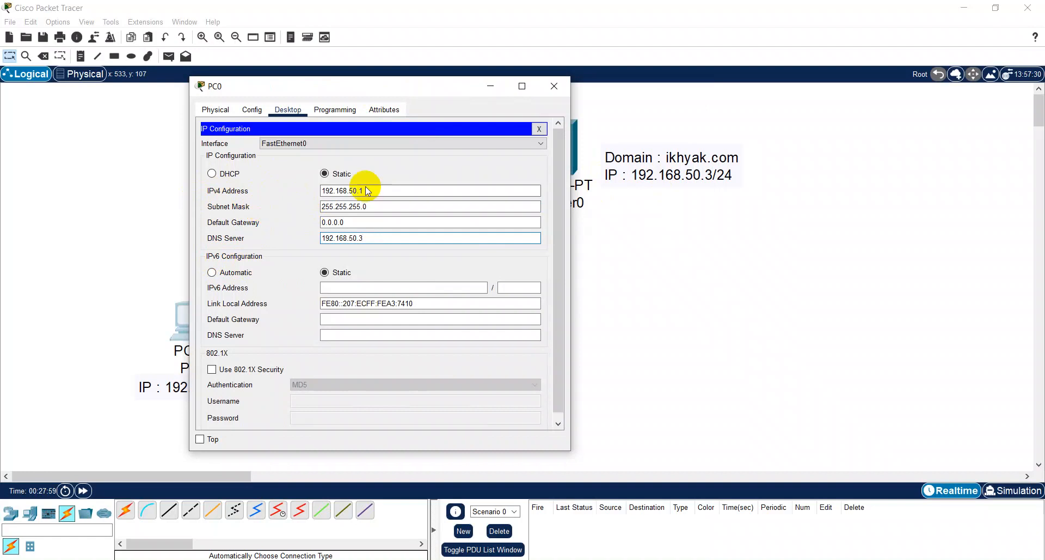
left_click(538, 129)
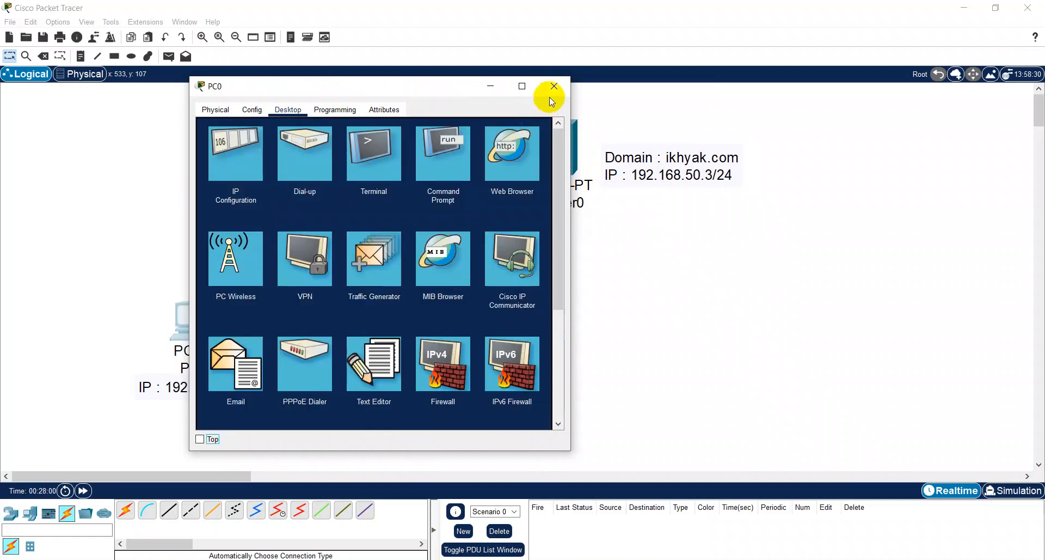
- Run ipconfig in PC0's command prompt, widen the window to read the address settings, and close the PC0 window
left_click(455, 149)
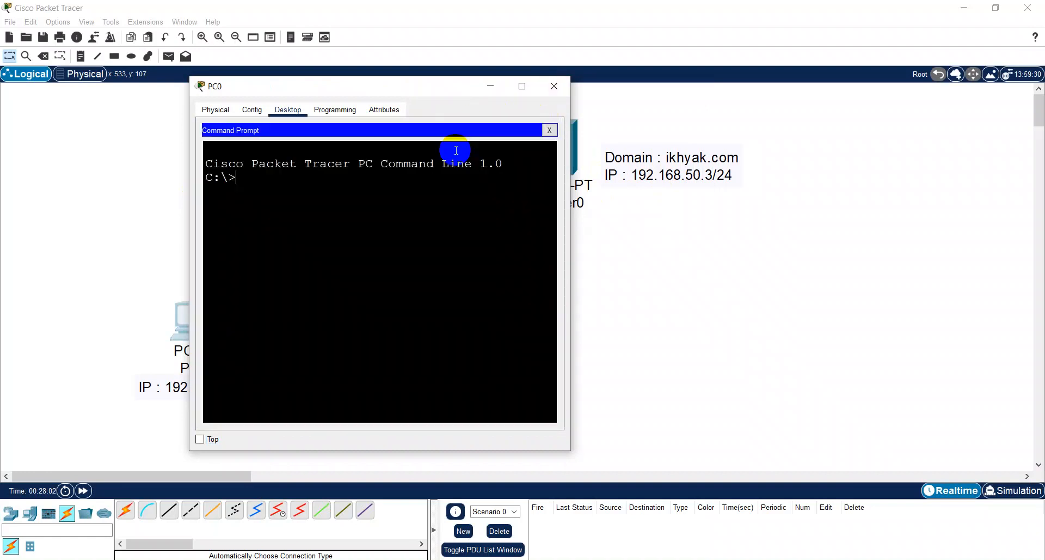
type("IPCONFIG")
key("BackSpace")
key("BackSpace")
key("BackSpace")
key("BackSpace")
key("BackSpace")
key("BackSpace")
type("ipconfig")
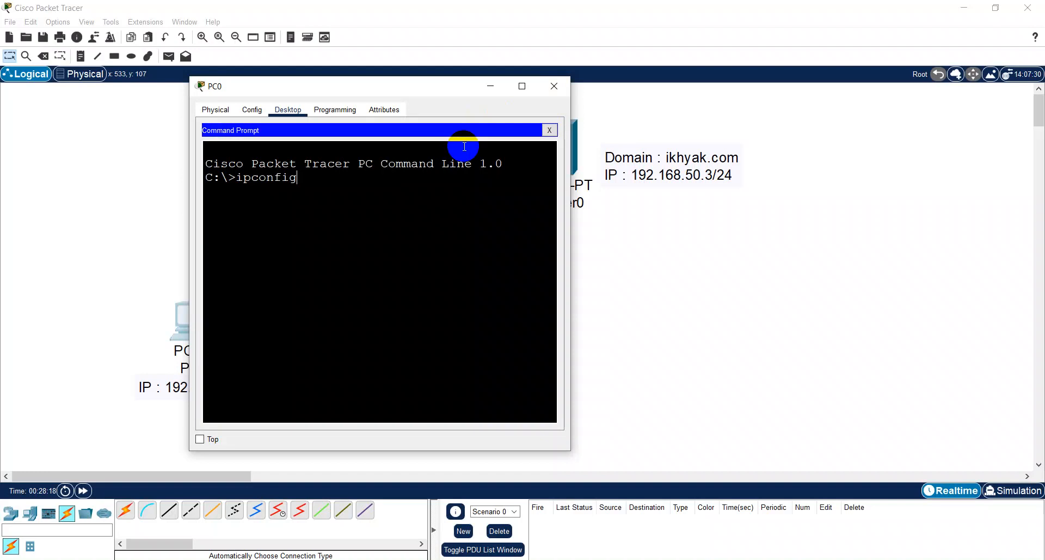
key("Return")
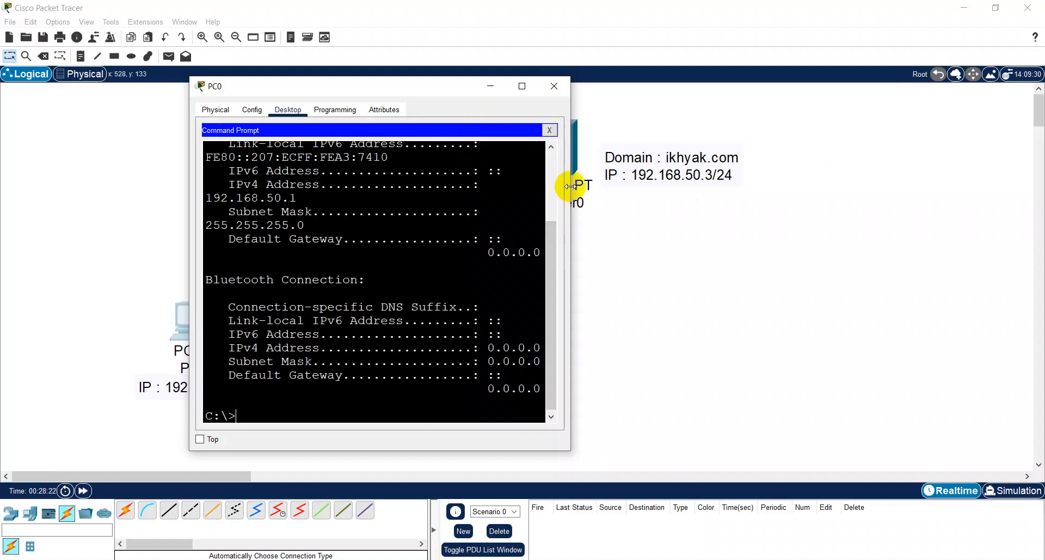
left_click_drag(569, 186, 989, 202)
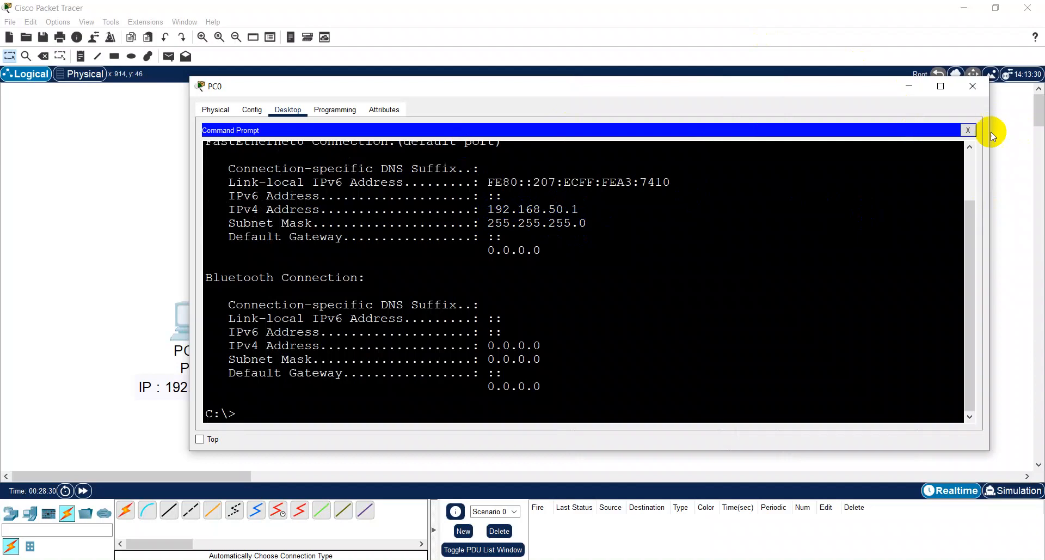
left_click(968, 130)
left_click(974, 93)
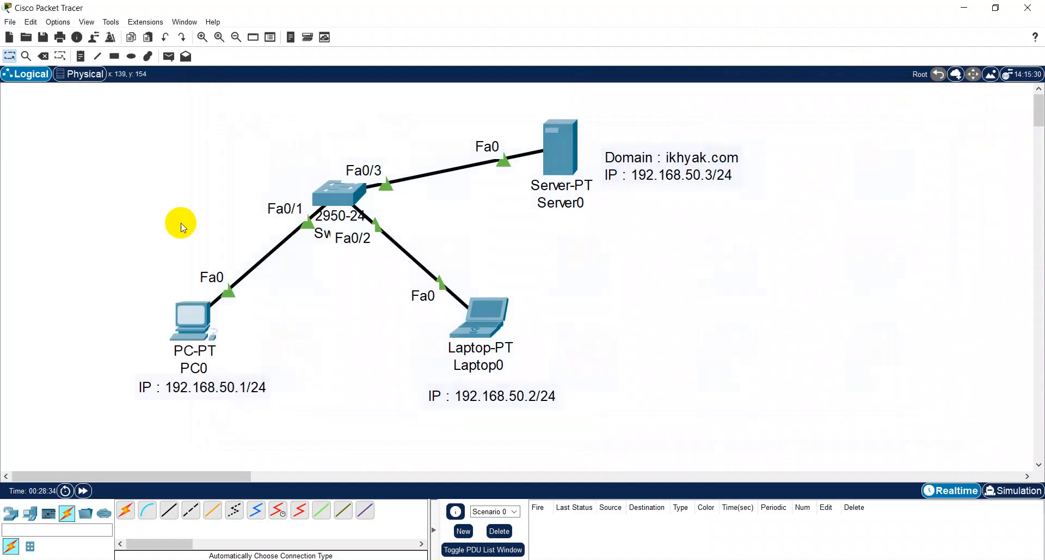
- Give Laptop0 the static IPv4 address 192.168.50.2 with subnet mask 255.255.255.0
left_click(478, 321)
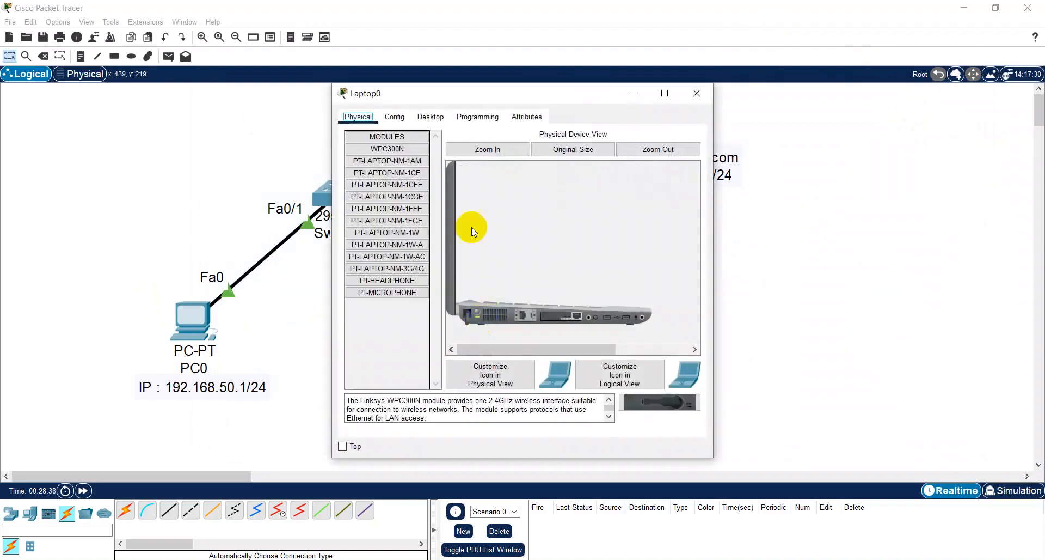
left_click(429, 116)
left_click_drag(435, 96, 635, 85)
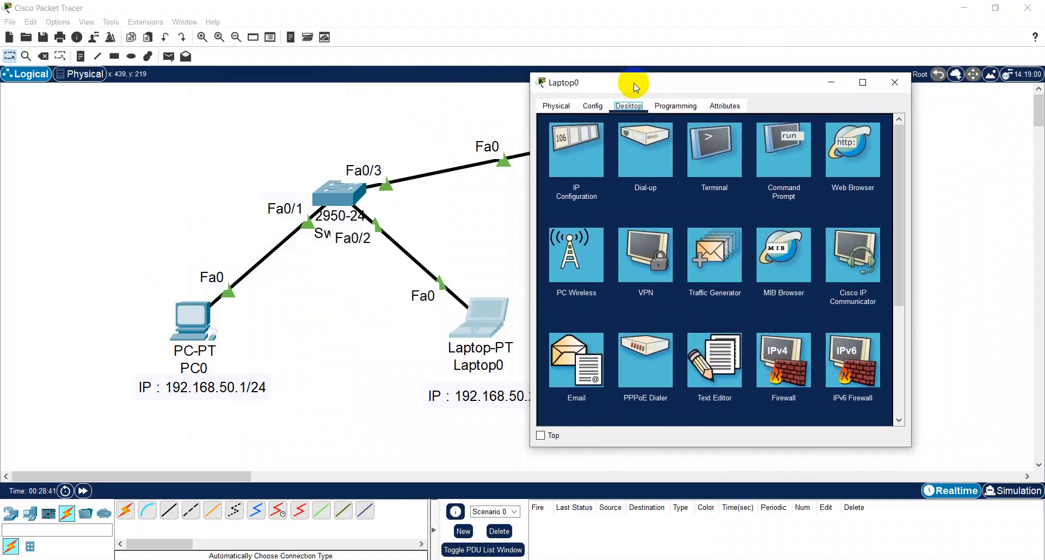
left_click(574, 145)
left_click(670, 187)
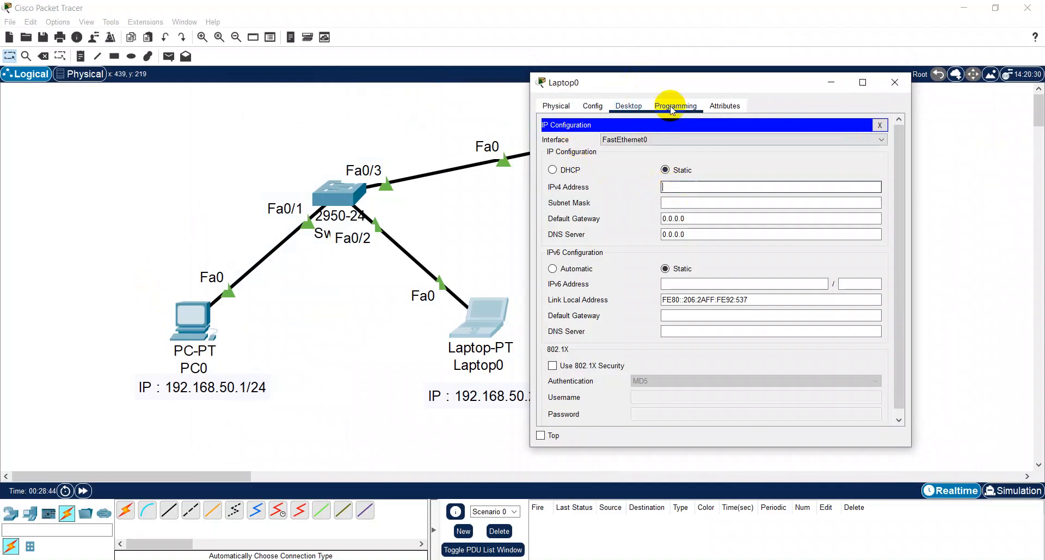
left_click_drag(665, 86, 709, 87)
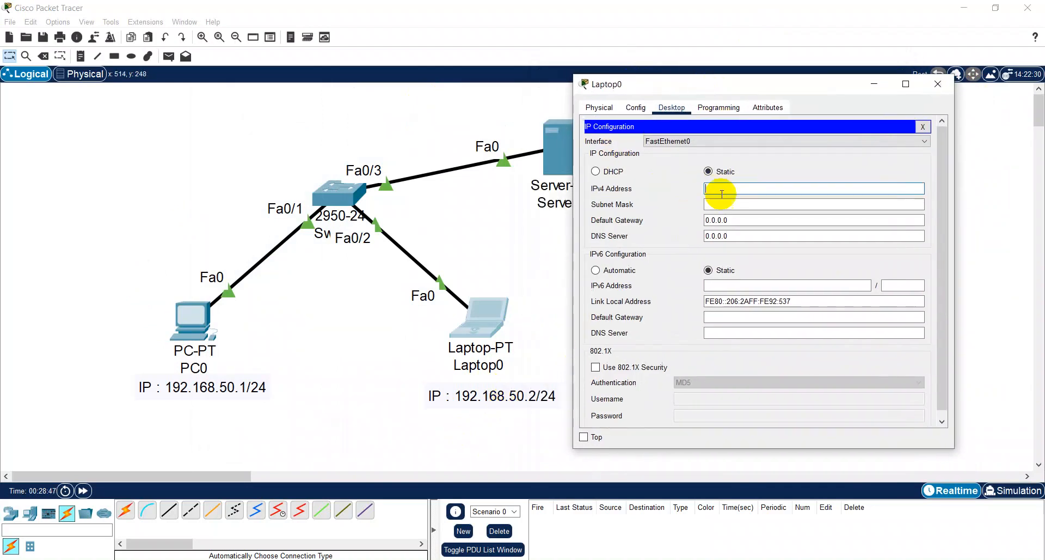
type("192.168.50.2")
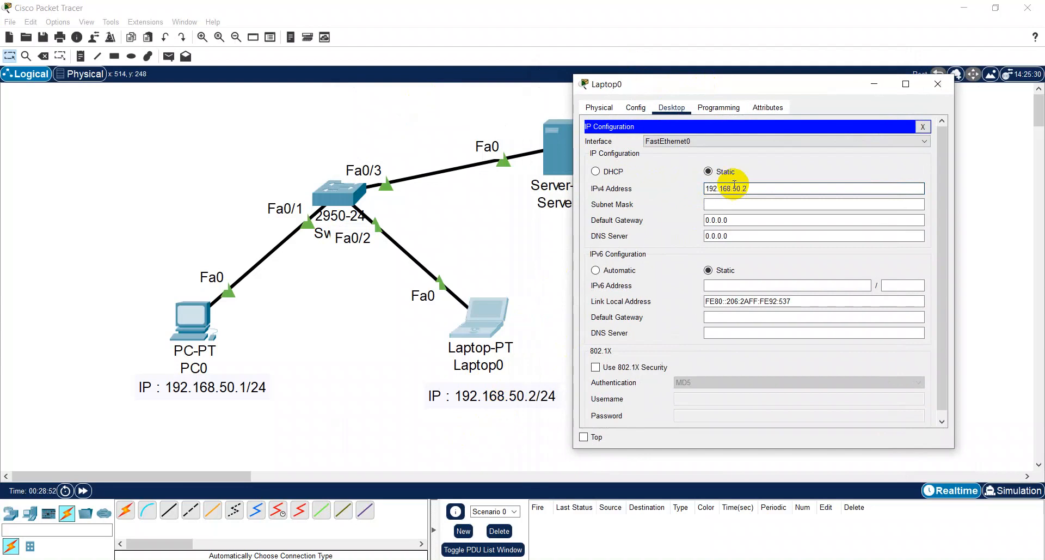
key("Tab")
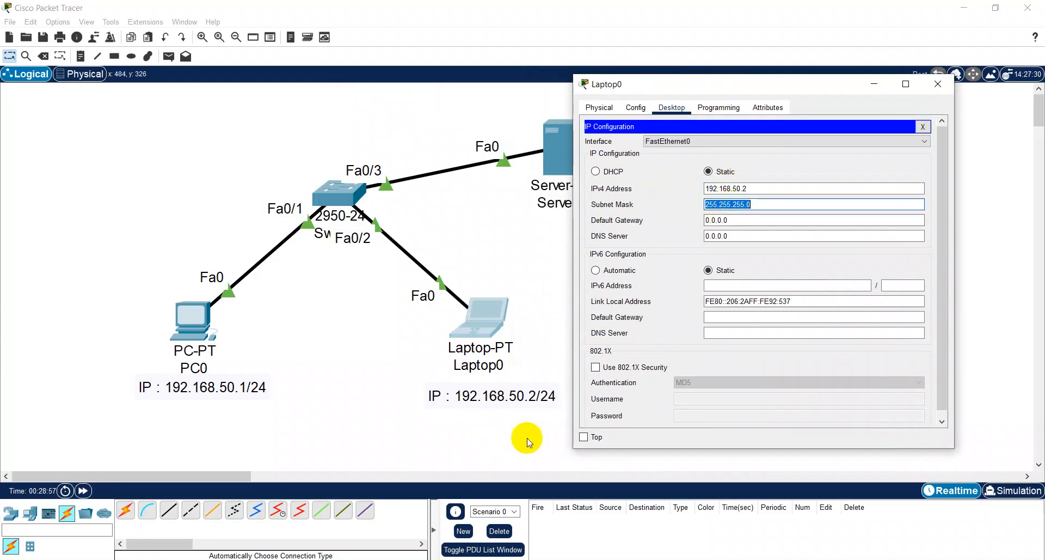
left_click(761, 204)
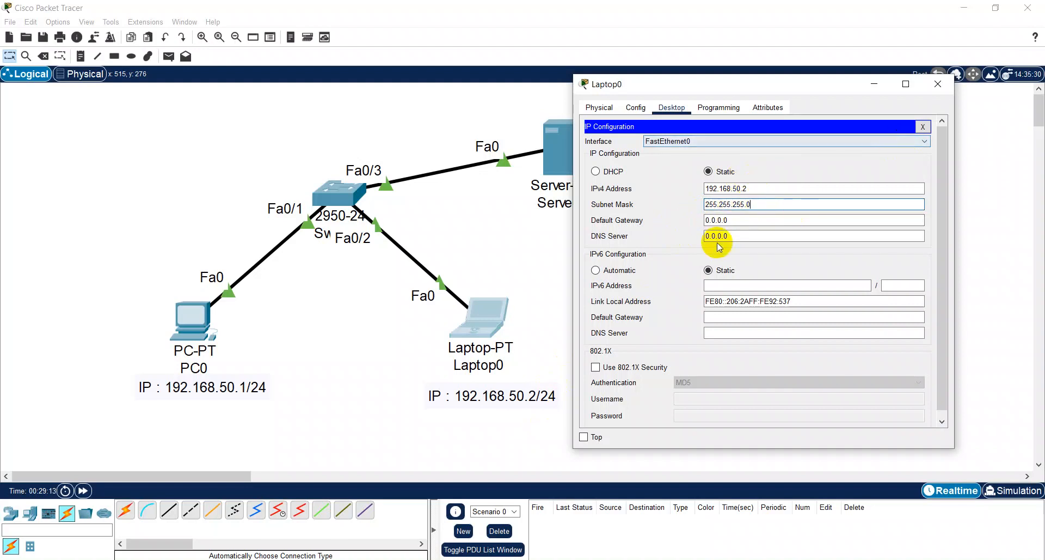
- Set Laptop0's IPv4 DNS server to 192.168.50.3 and close its IP configuration
triple_click(746, 236)
type("192.168.50.3")
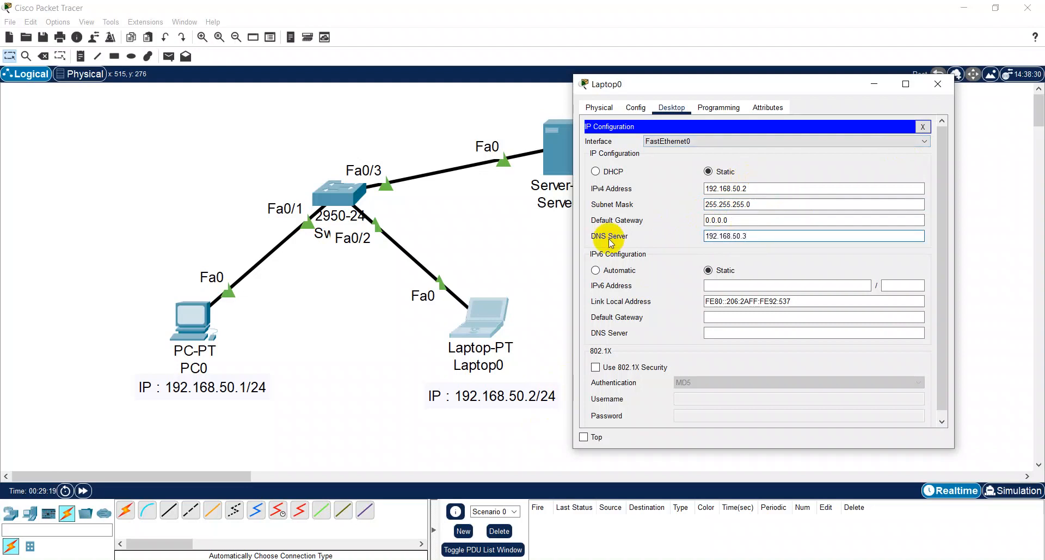
left_click_drag(730, 85, 645, 144)
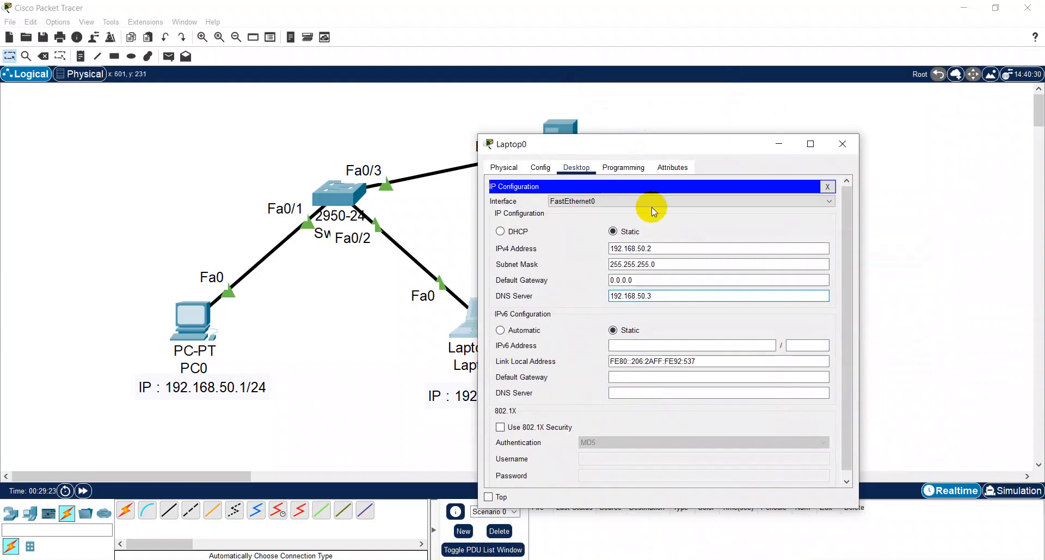
left_click(828, 187)
- Run ipconfig in Laptop0's command prompt and widen the window to read the address settings
left_click(739, 201)
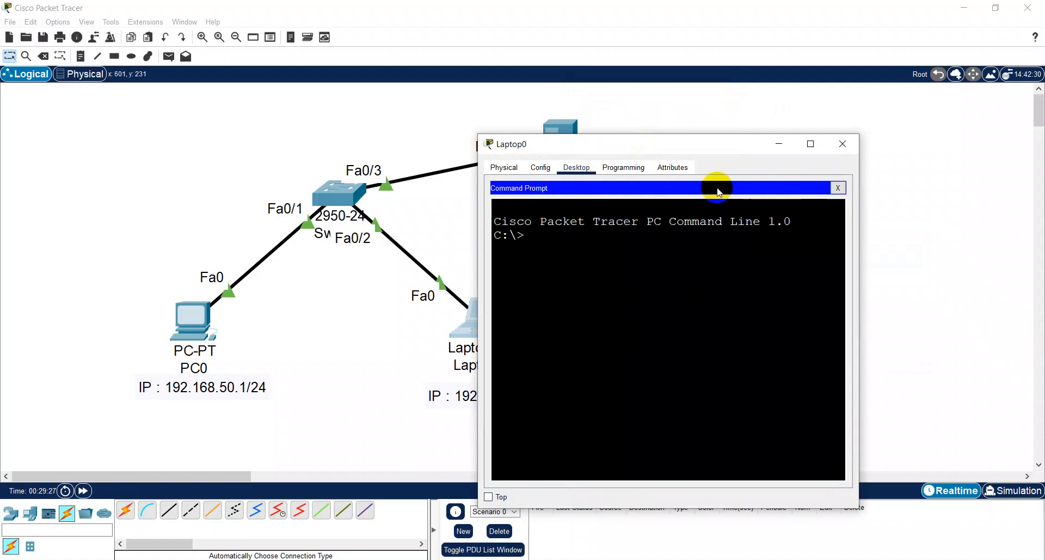
type("ipconfig")
key("Return")
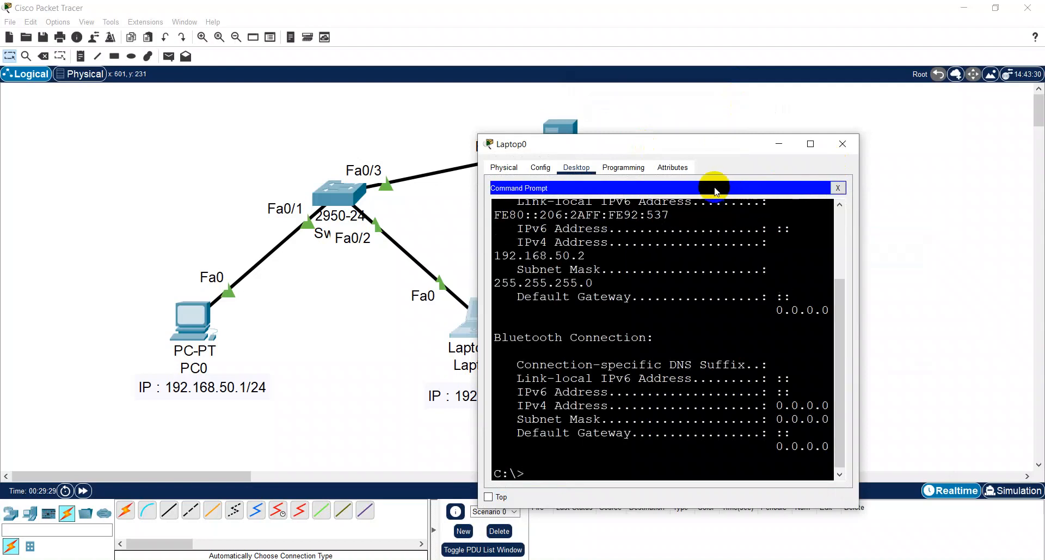
left_click_drag(488, 254, 240, 251)
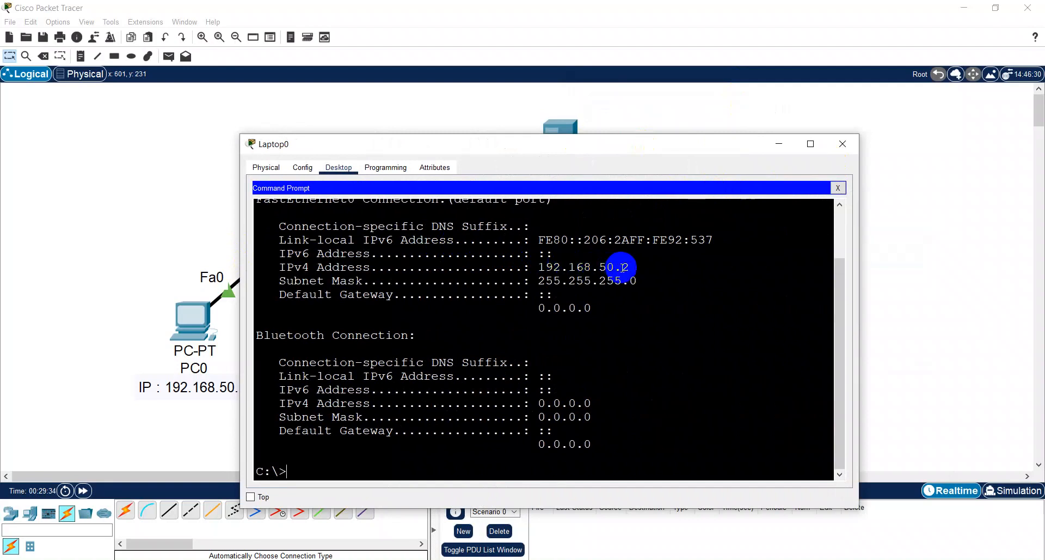
scroll(622, 268, "up", 1)
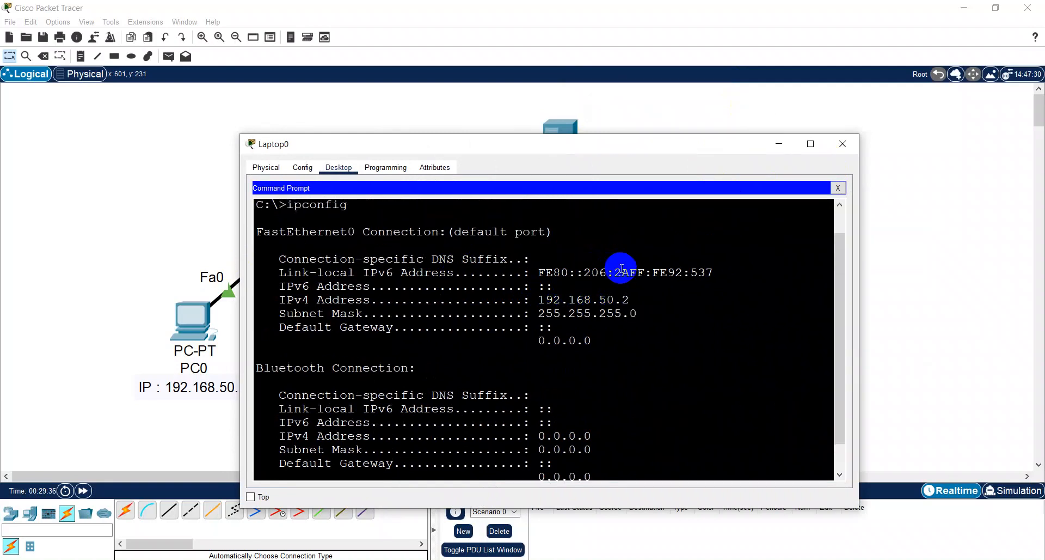
scroll(622, 267, "down", 1)
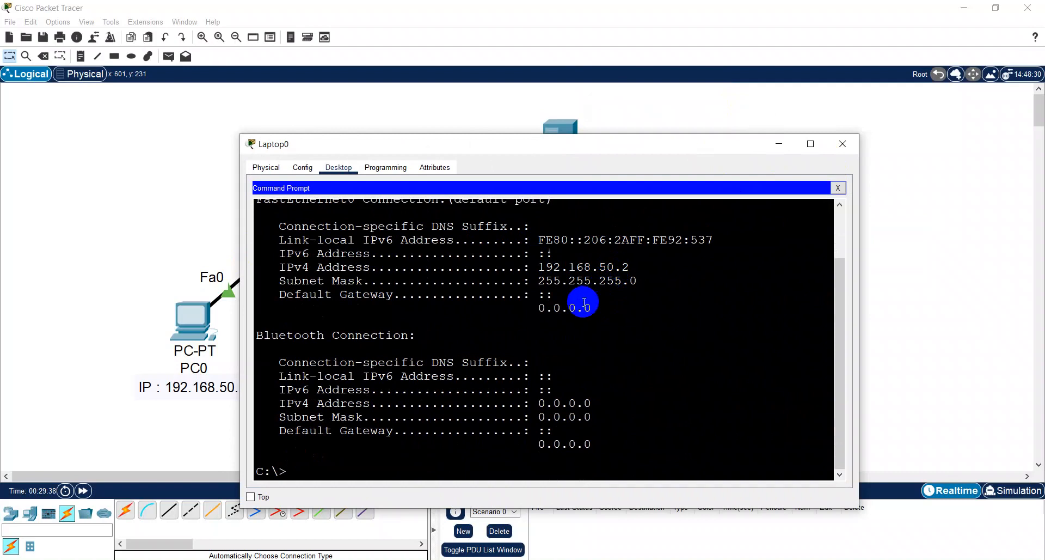
- Try ipconfig/all in Laptop0's command prompt, and request the command's usage with ipconfig /?
type("pconfig/all")
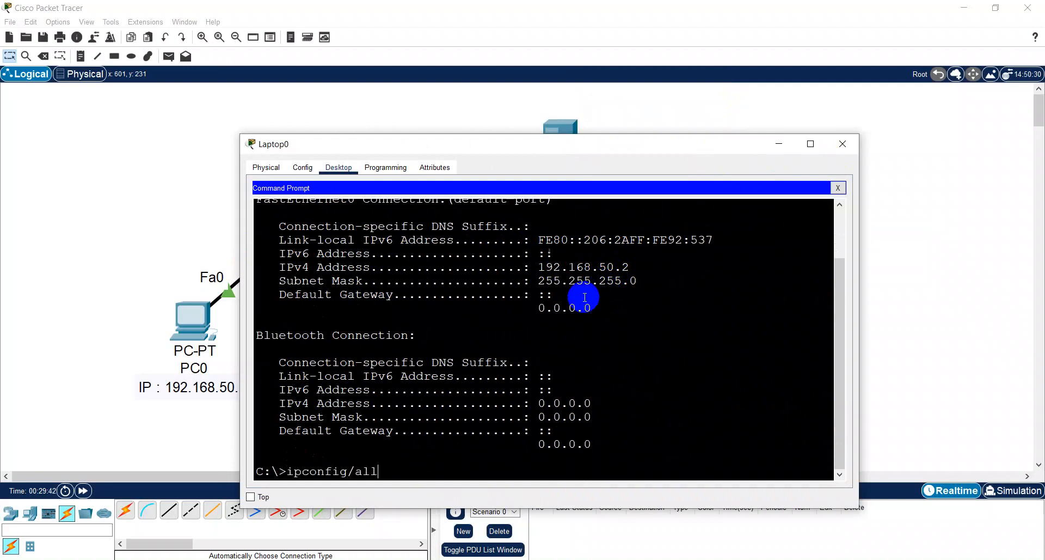
key("Return")
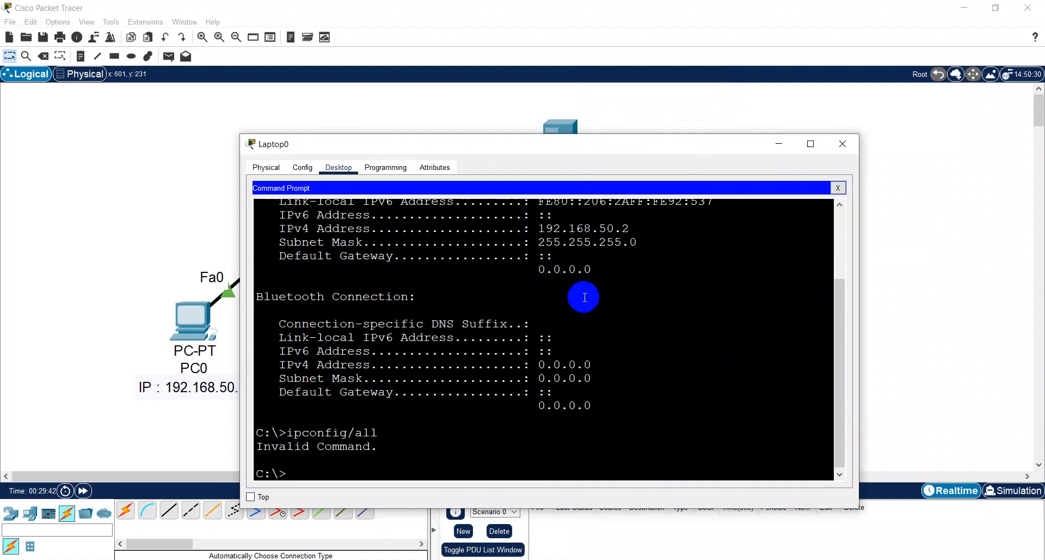
type("ipconfig /?")
key("Return")
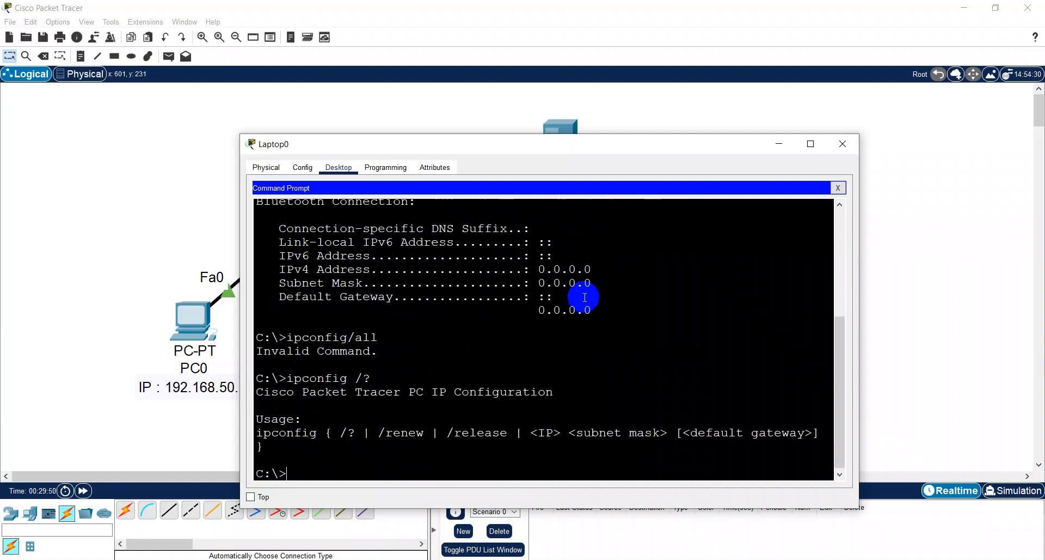
- Try ipconfig help and ipconfig ? in Laptop0's command prompt as other ways to list the command's options
type("ipconfig help")
key("Return")
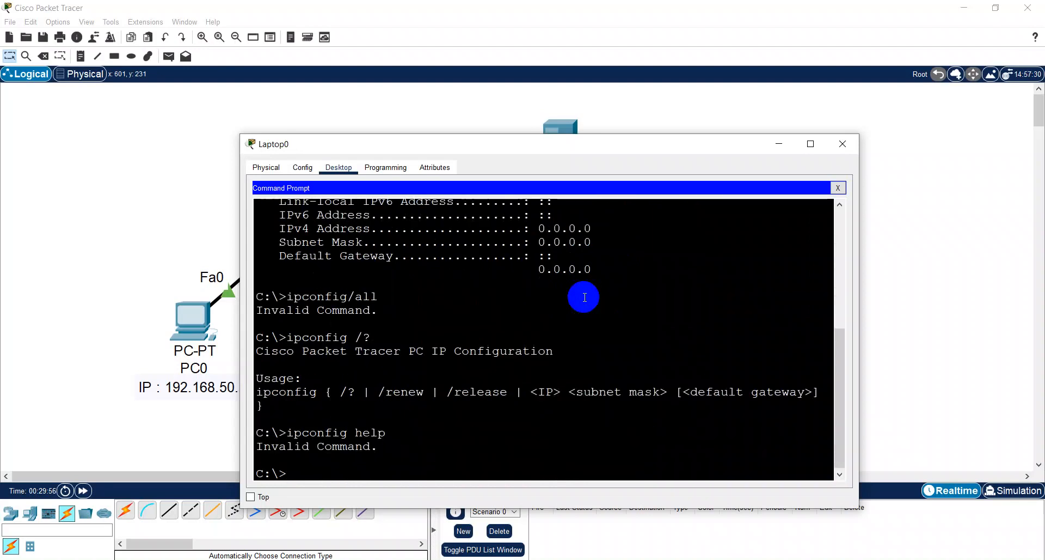
type("ipconfig")
key("Return")
- Recall the earlier command and run plain ipconfig again in Laptop0's command prompt
key("Up")
key("Up")
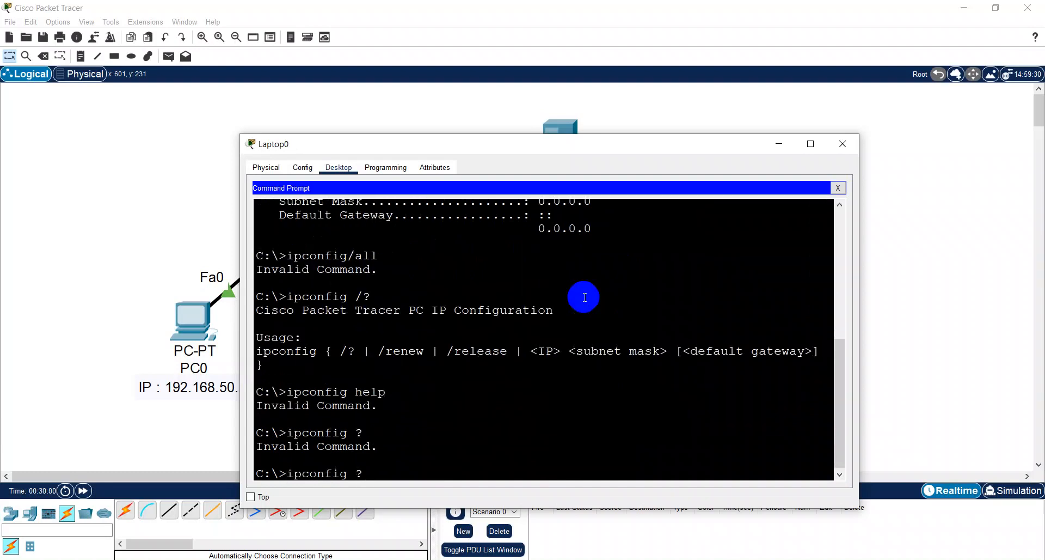
key("Up")
key("Up")
key("BackSpace")
key("BackSpace")
key("BackSpace")
key("BackSpace")
key("Return")
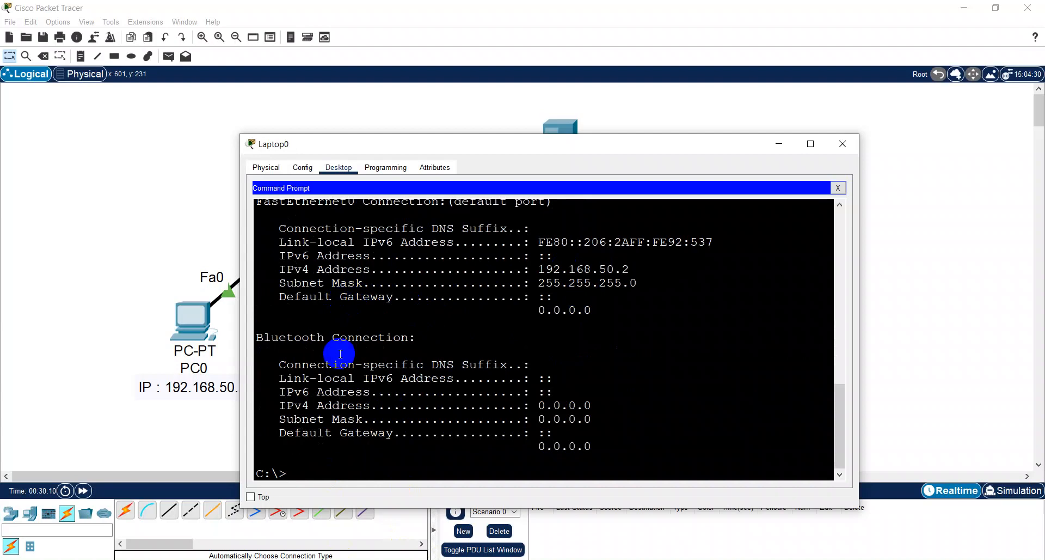
- Switch to the Windows Command Prompt on the host computer and run ipconfig to view its adapters
key("super+r")
type("cmd")
key("Return")
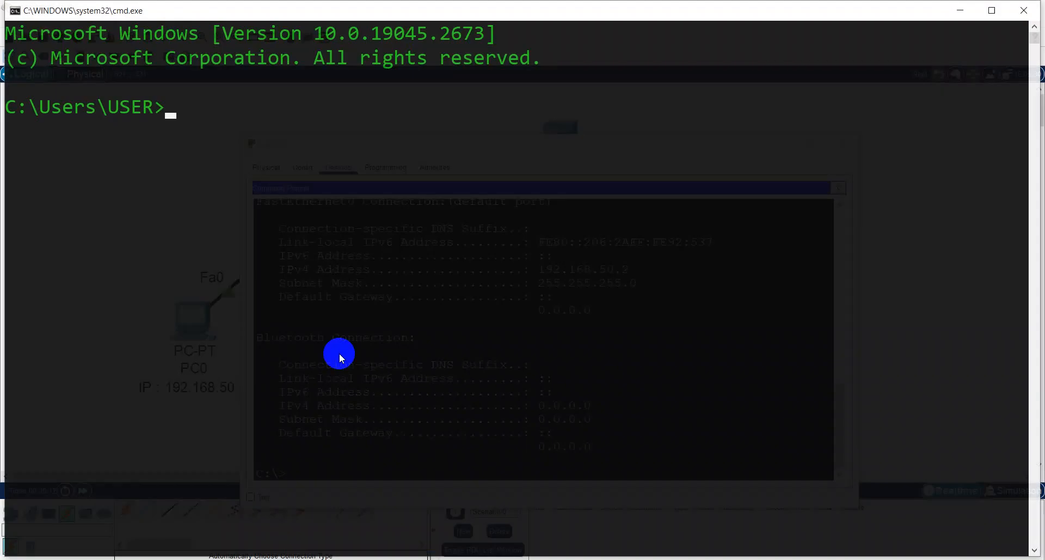
type("ipconfig")
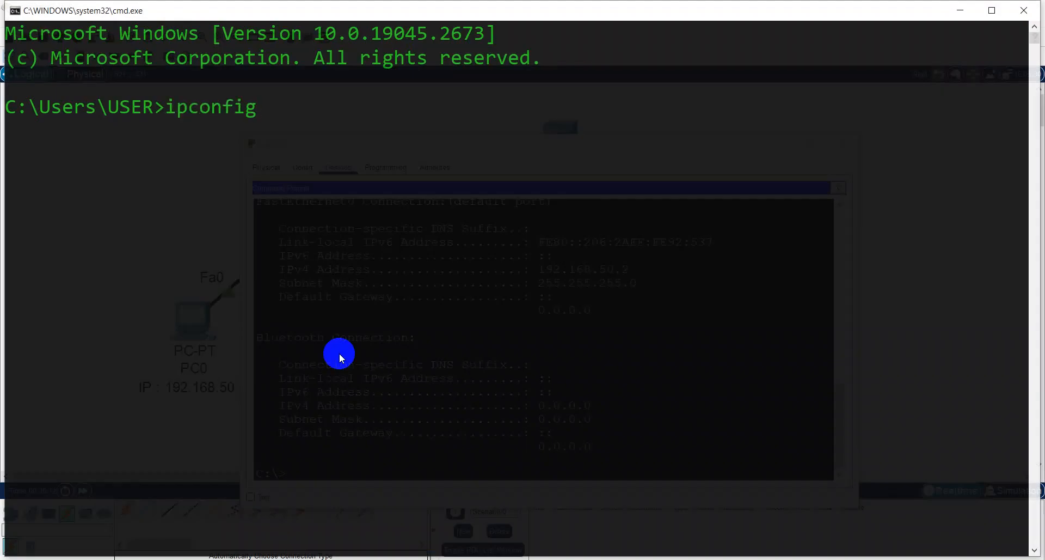
type("/all")
key("BackSpace")
key("BackSpace")
key("BackSpace")
key("BackSpace")
key("Return")
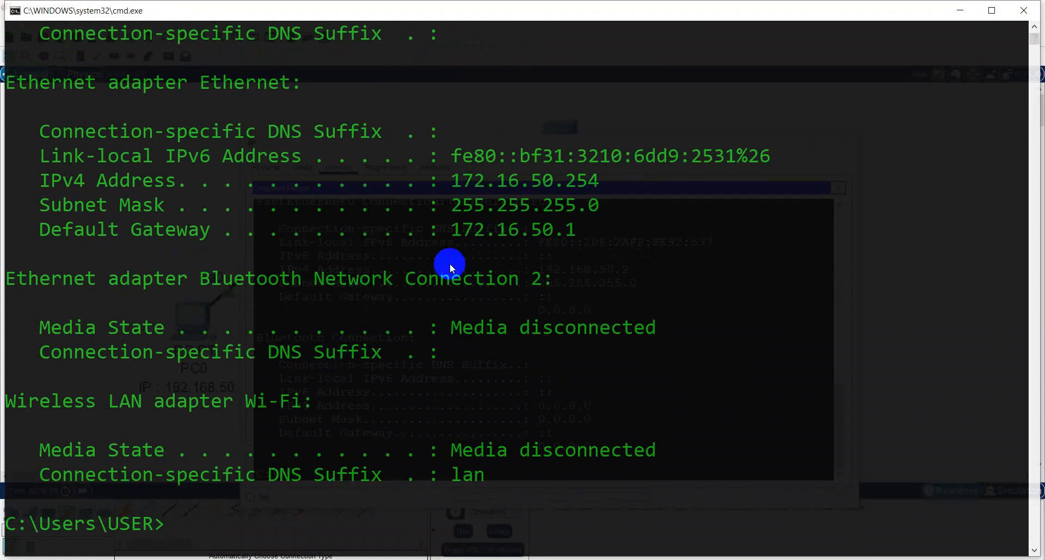
- Run ipconfig /all on the host computer, examine the Ethernet adapter's DNS server entries, and close the Windows Command Prompt
type("ipconfig/all")
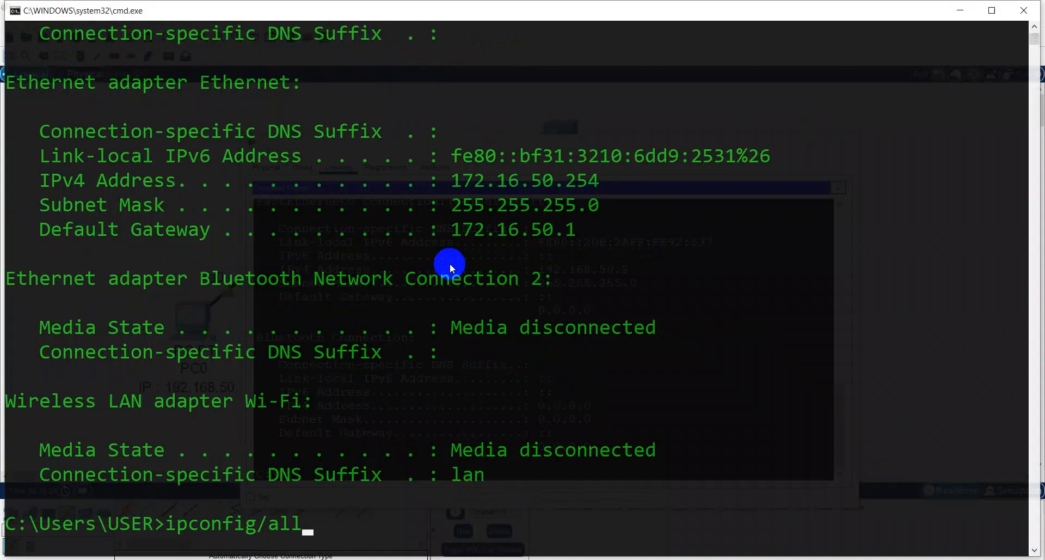
key("Return")
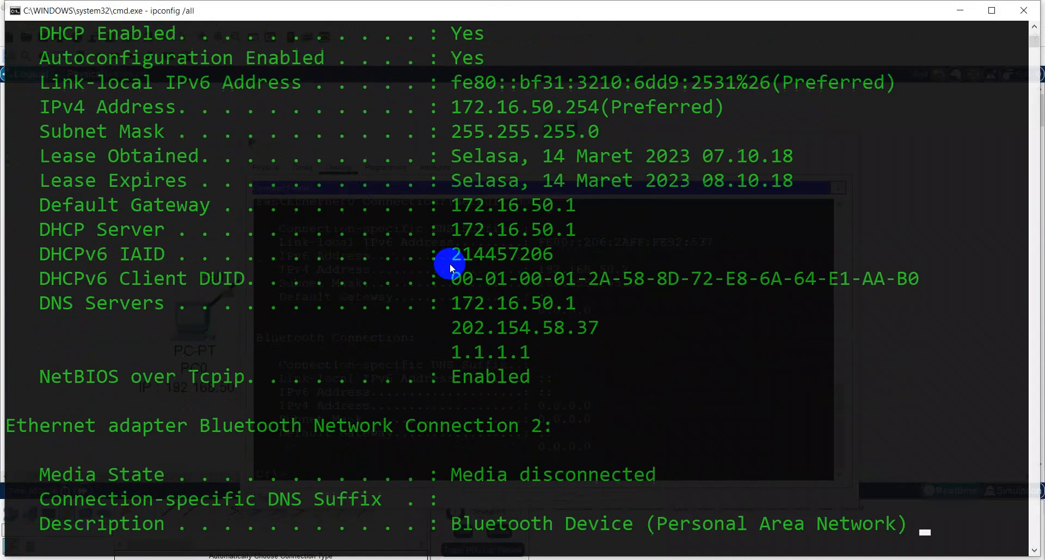
scroll(458, 279, "up", 6)
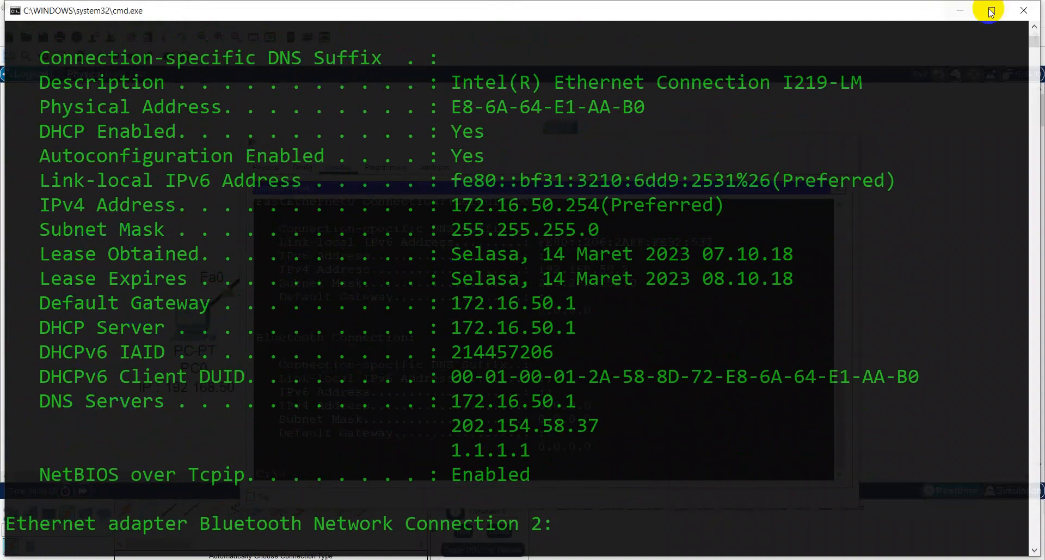
left_click(1023, 10)
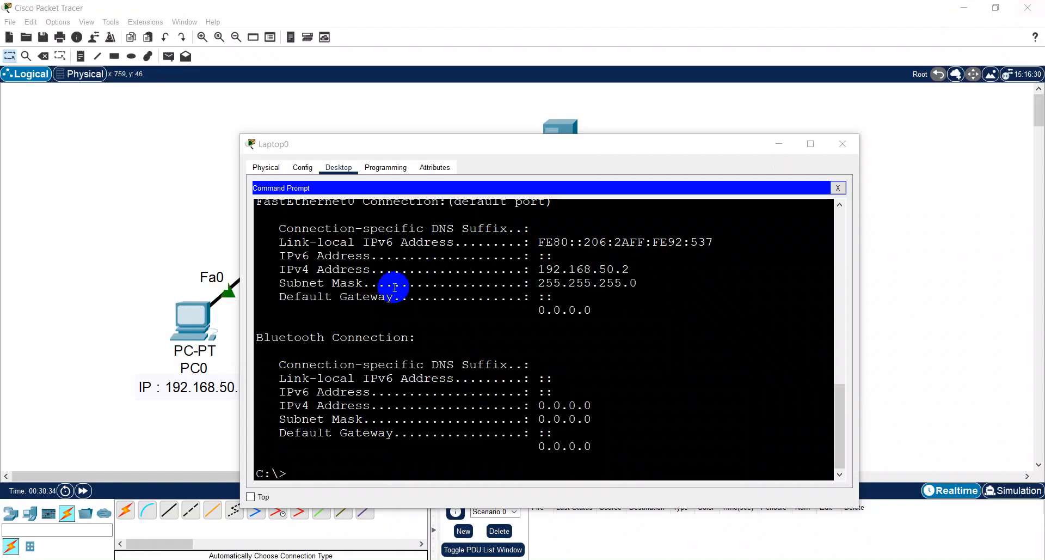
- Close Laptop0's command prompt and device window, and check the address summaries of PC0 and Laptop0 in the topology
left_click(838, 187)
left_click(842, 144)
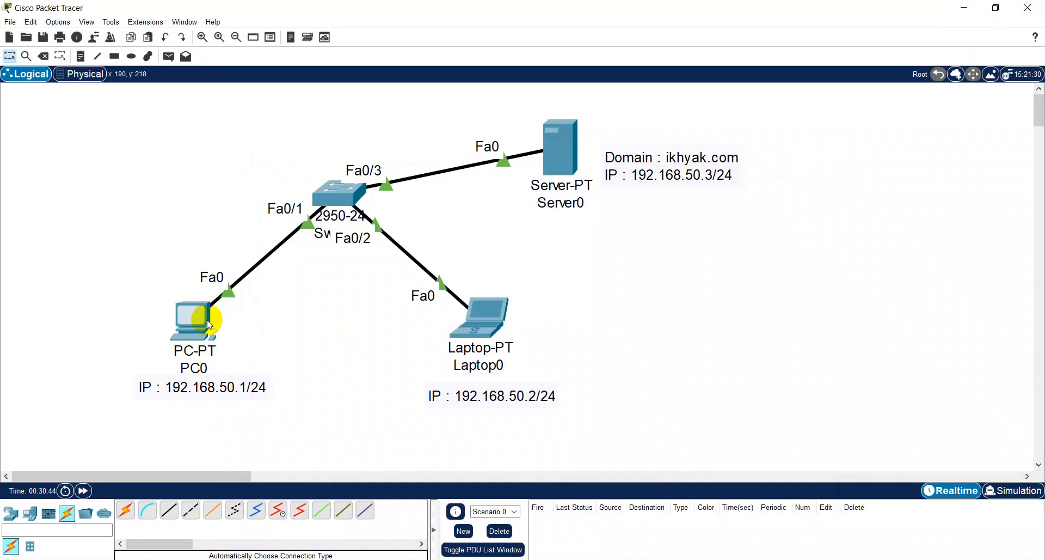
mouse_move(199, 323)
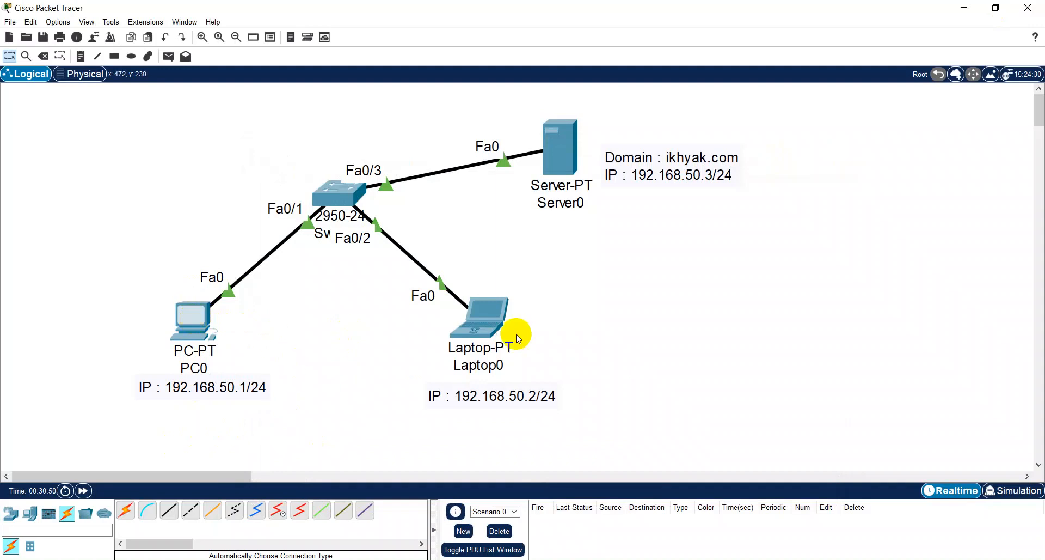
mouse_move(490, 324)
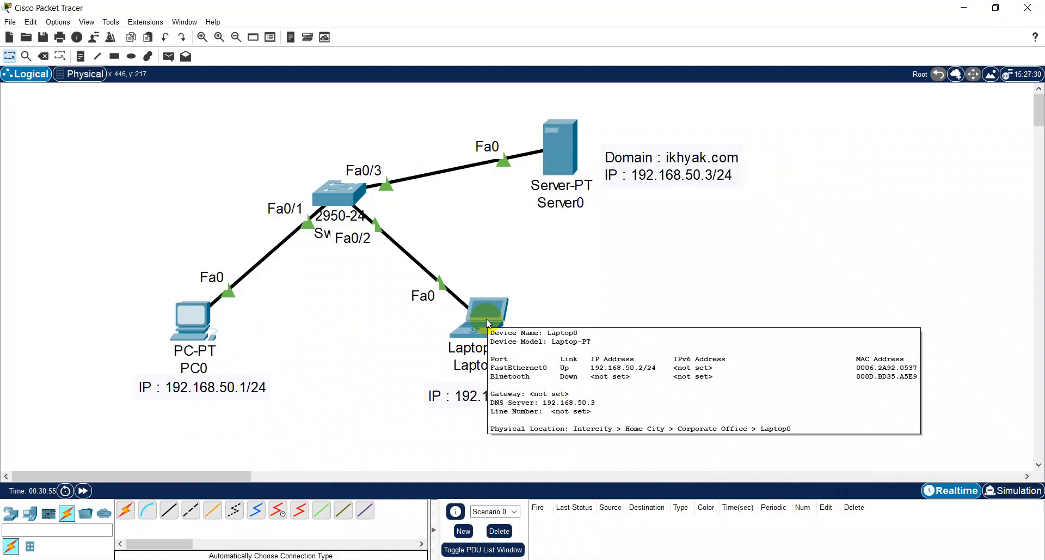
- Give Server0 the static IPv4 address 192.168.50.3 with subnet mask 255.255.255.0
left_click(555, 143)
left_click(430, 116)
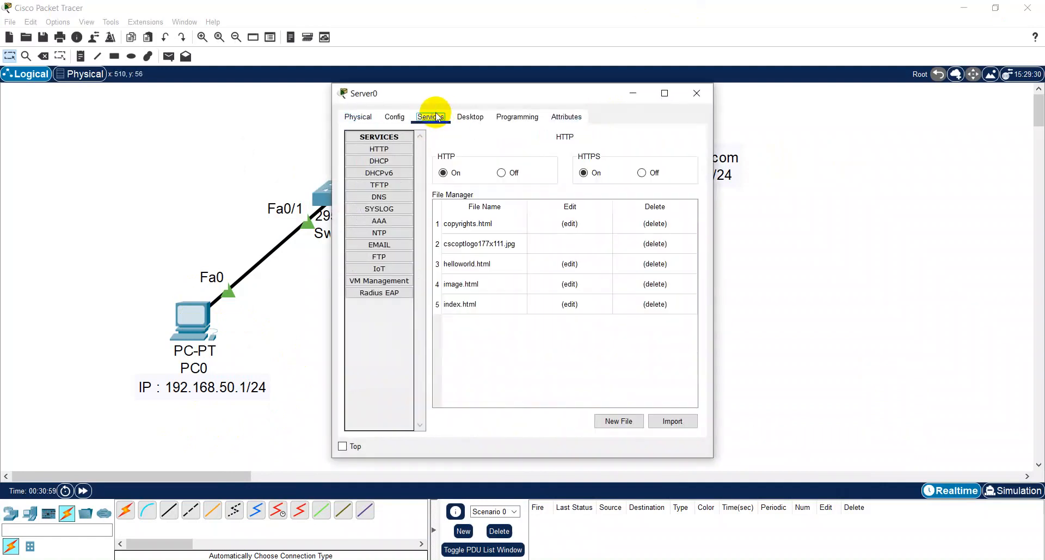
left_click(472, 118)
left_click(374, 166)
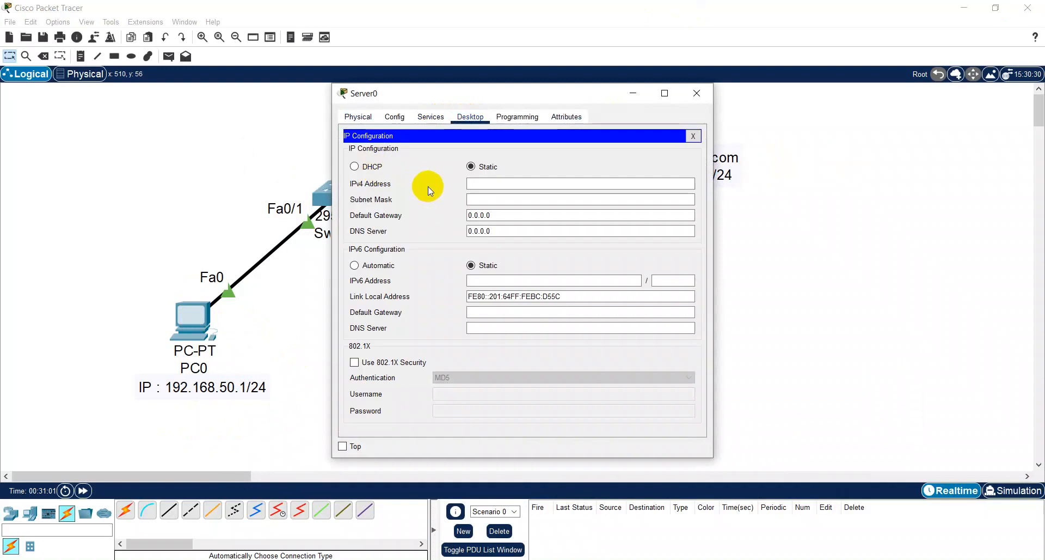
left_click(484, 188)
type("192.168.50.3")
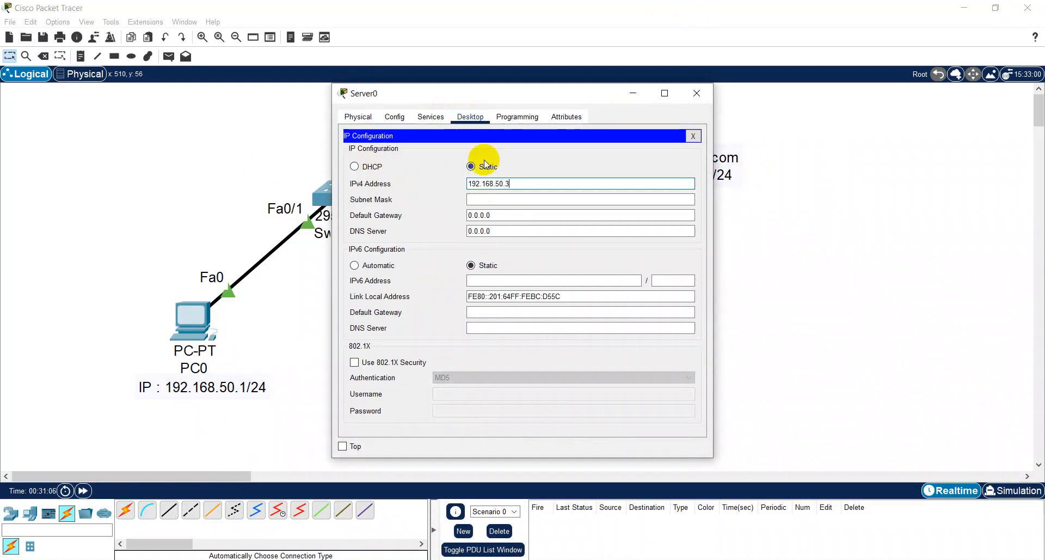
key("Tab")
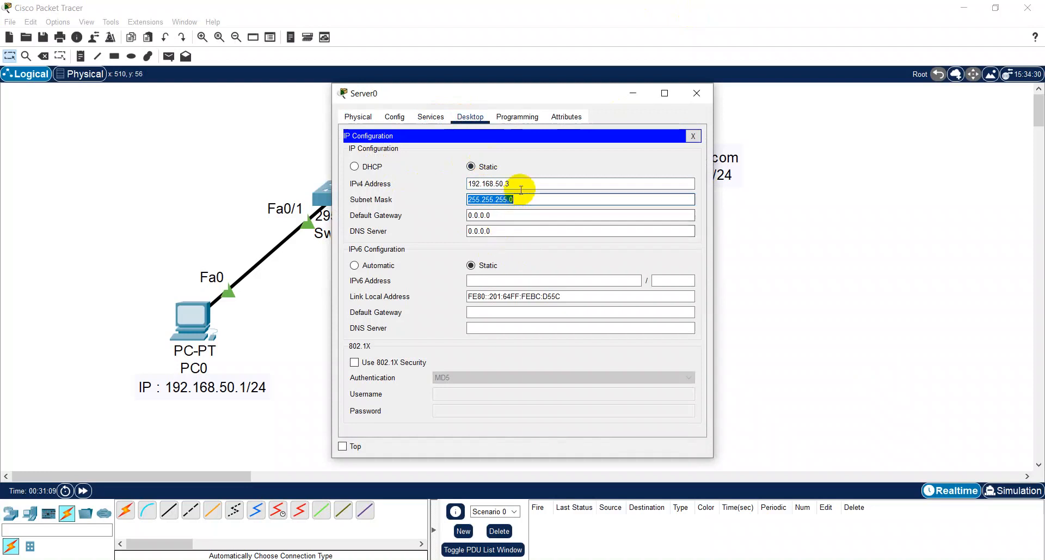
- Set Server0's DNS server to its own address, 192.168.50.3, and close the IP configuration
left_click_drag(520, 187, 412, 179)
key("ctrl+c")
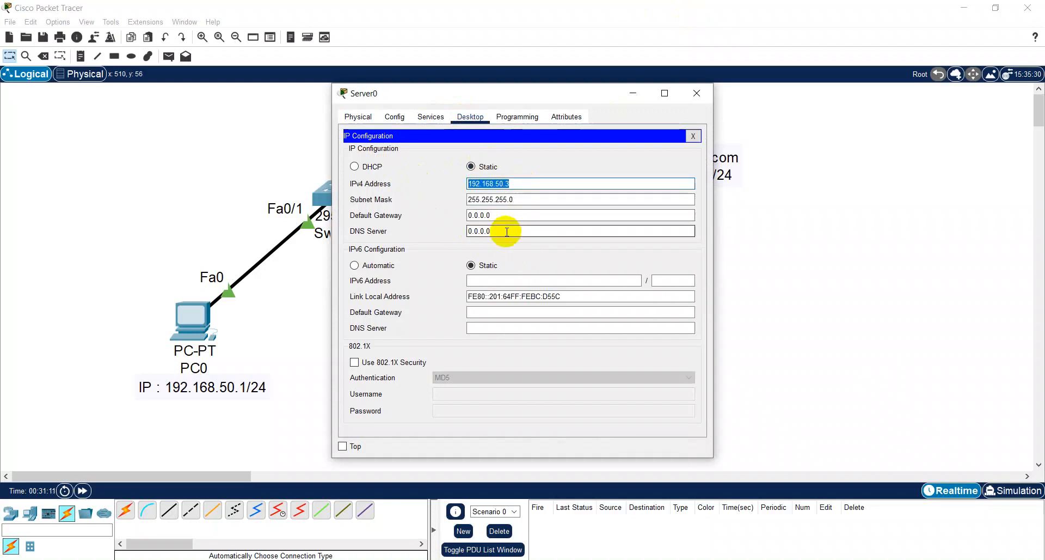
left_click_drag(502, 231, 374, 226)
key("ctrl+v")
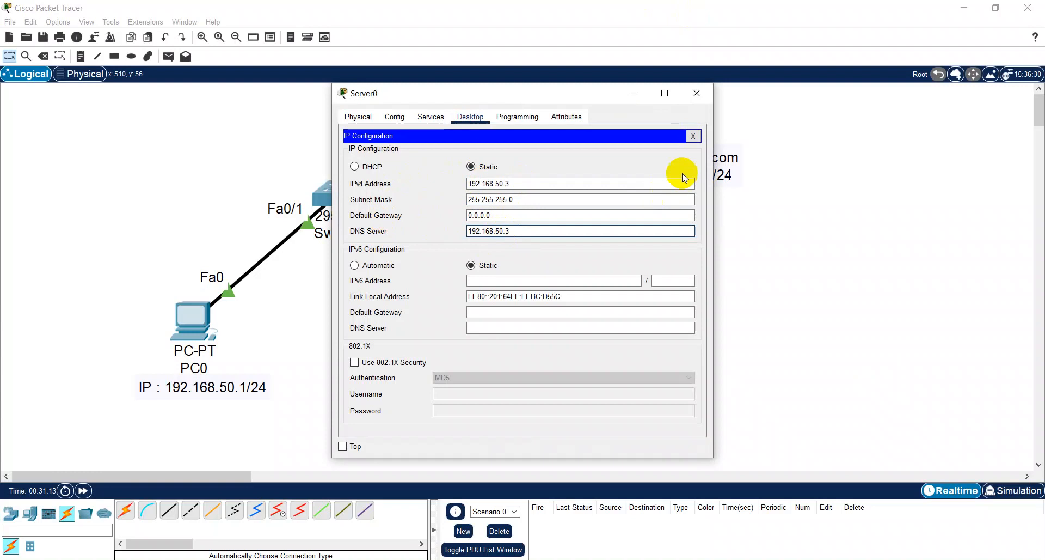
left_click(693, 136)
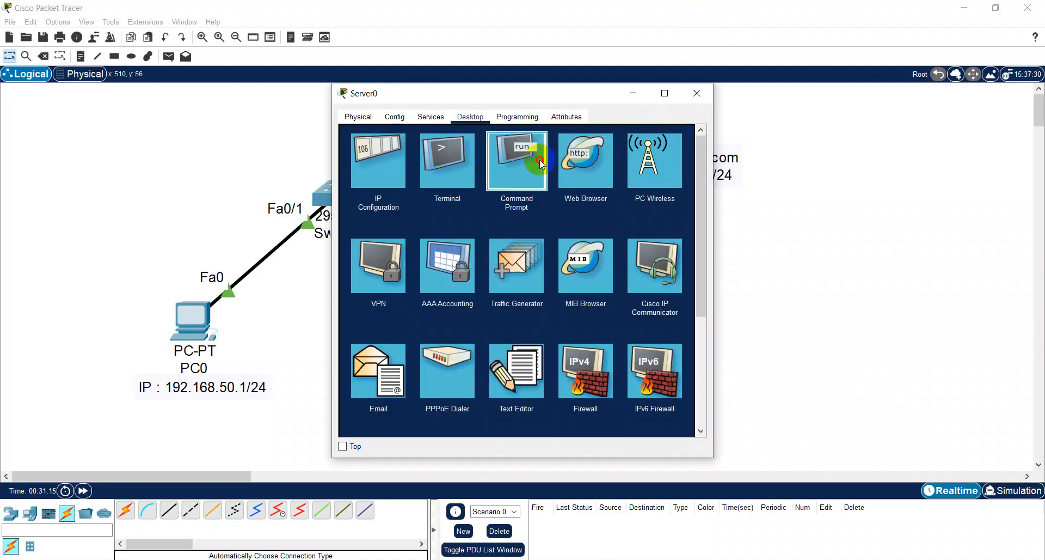
- Run ipconfig in Server0's command prompt, widen the window to read the address details, and close the prompt and device window
left_click(539, 154)
type("ipconf")
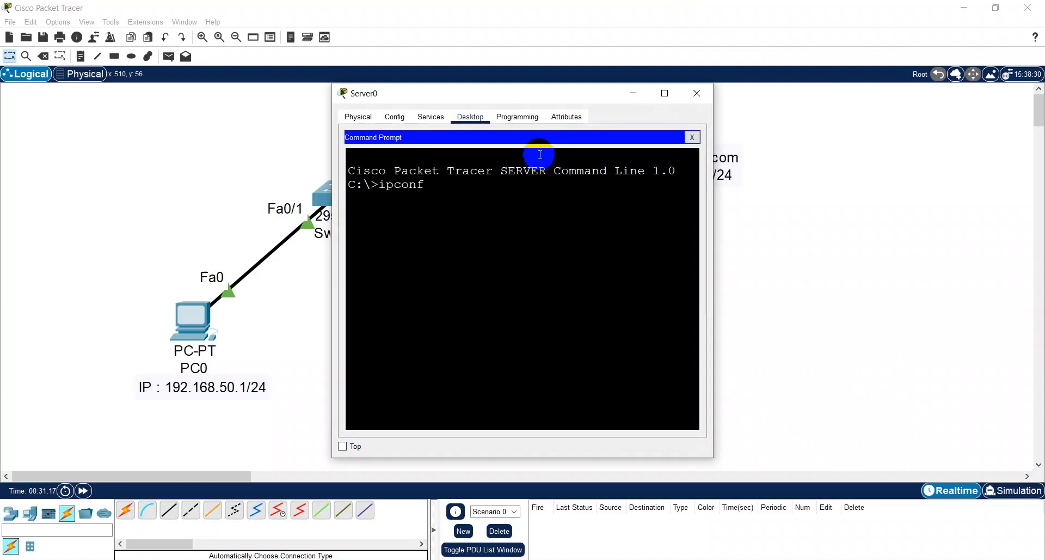
type("ig")
key("Return")
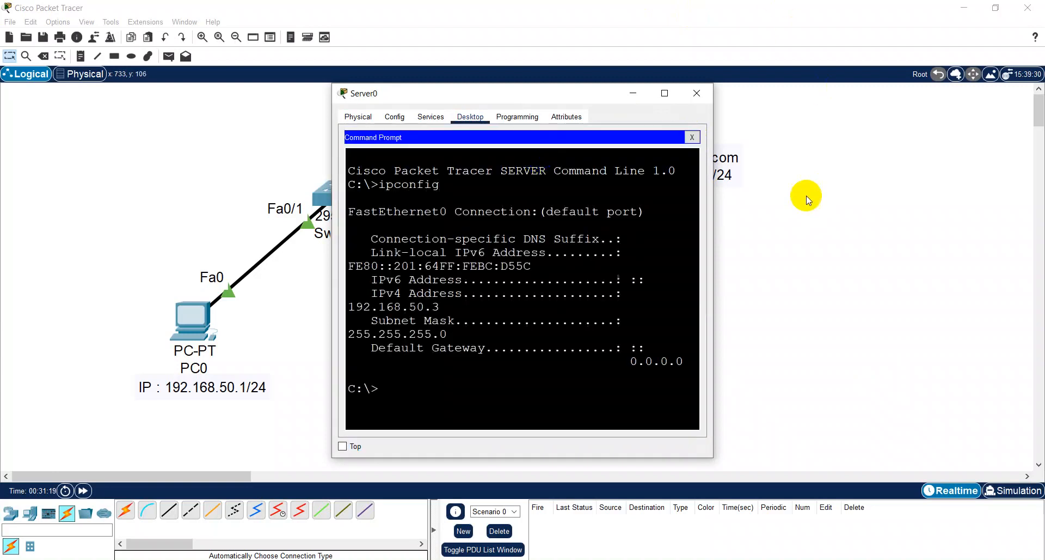
left_click_drag(714, 231, 1040, 231)
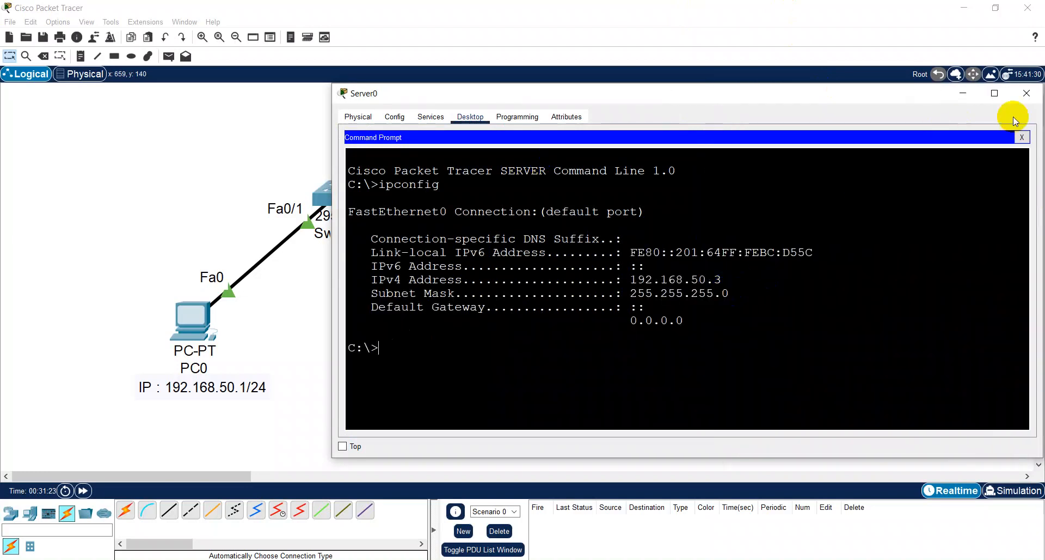
left_click(1021, 138)
left_click(1026, 94)
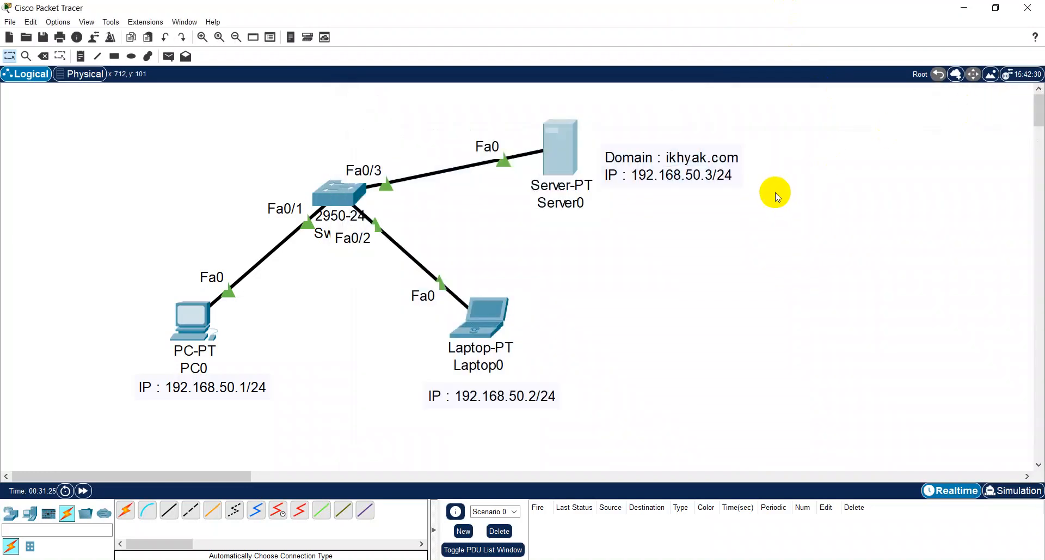
- Test connectivity with simple PDUs from Laptop0 and PC0 to Server0, and delete the test scenario
key("p")
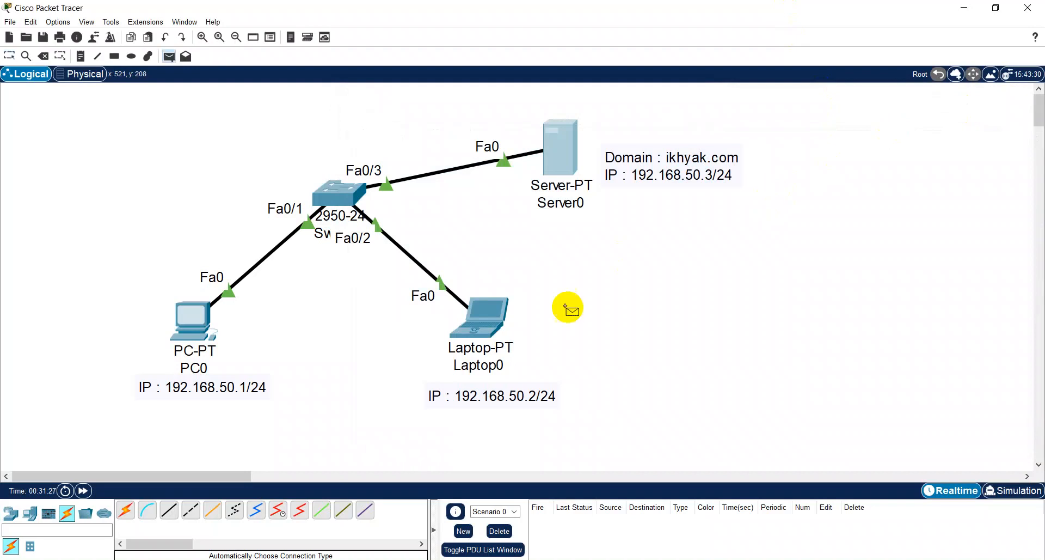
left_click(506, 311)
left_click(558, 146)
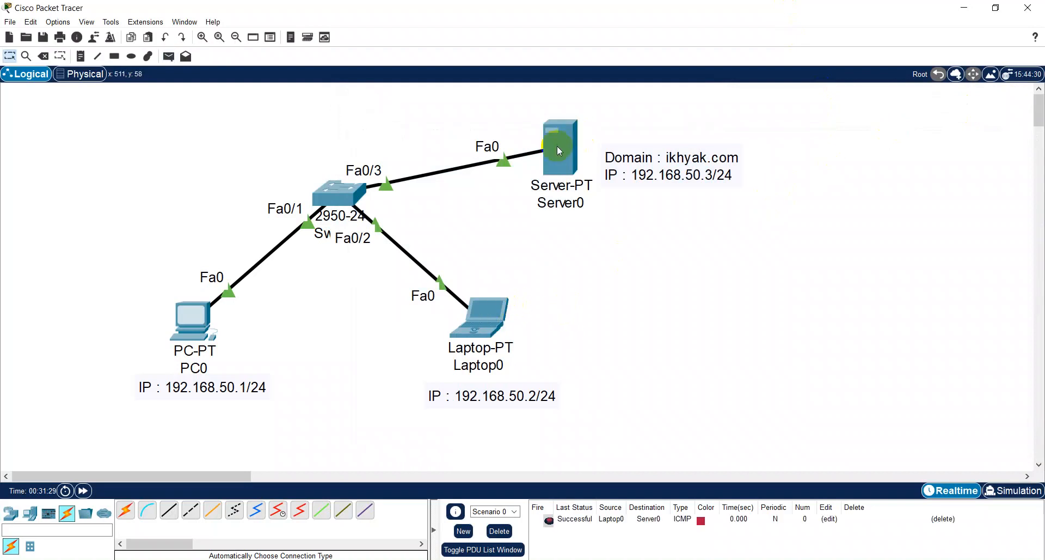
key("p")
left_click(190, 318)
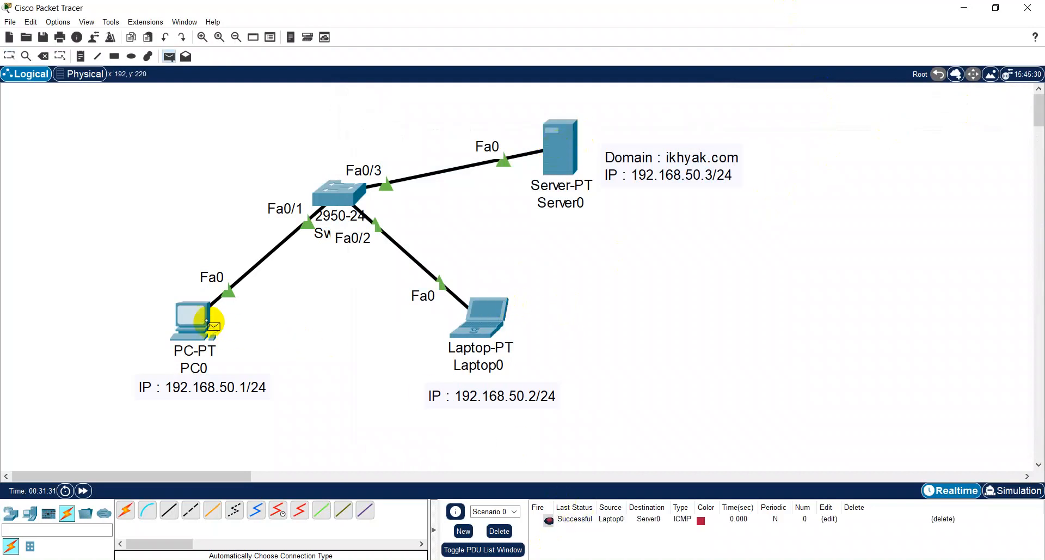
left_click(573, 152)
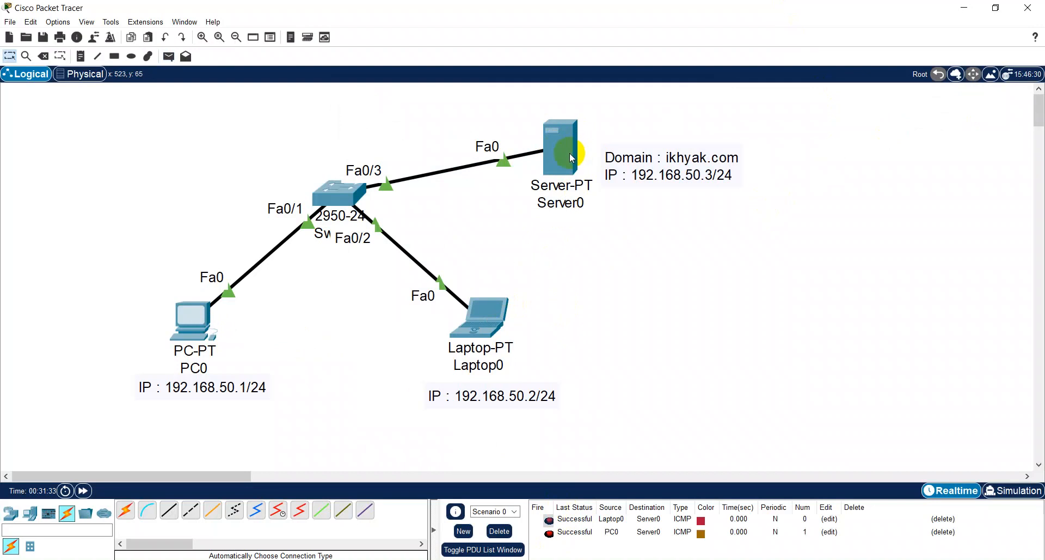
left_click(499, 530)
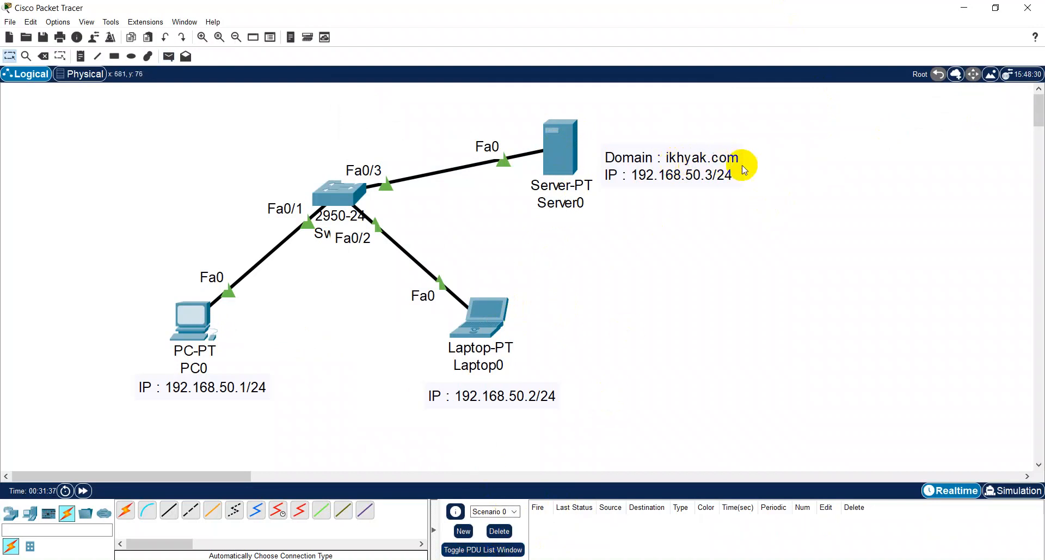
- Open Server0's list of services and review the server competencies in AnalisisBatasanKIKD.pdf in Foxit PDF Reader
left_click(567, 147)
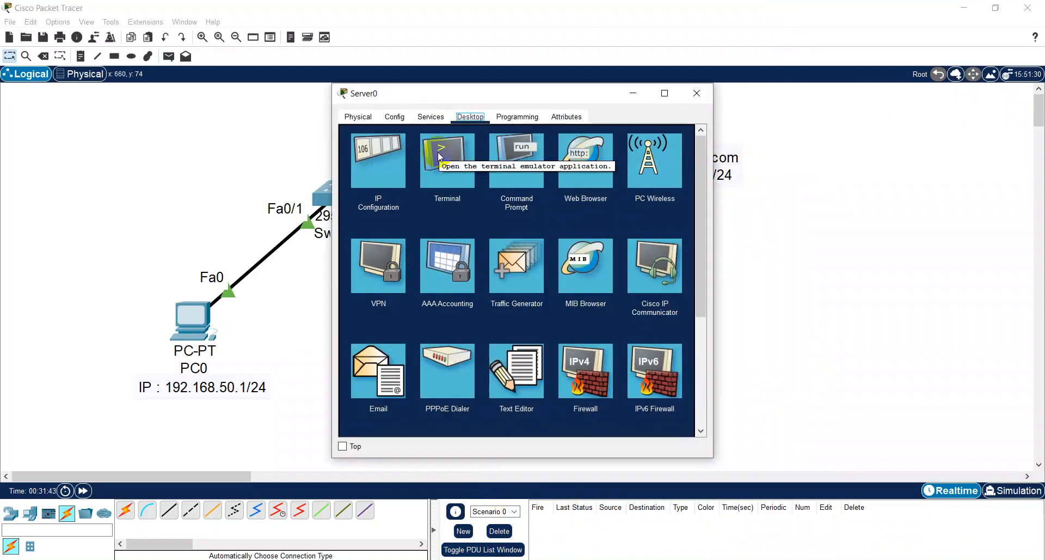
left_click(430, 117)
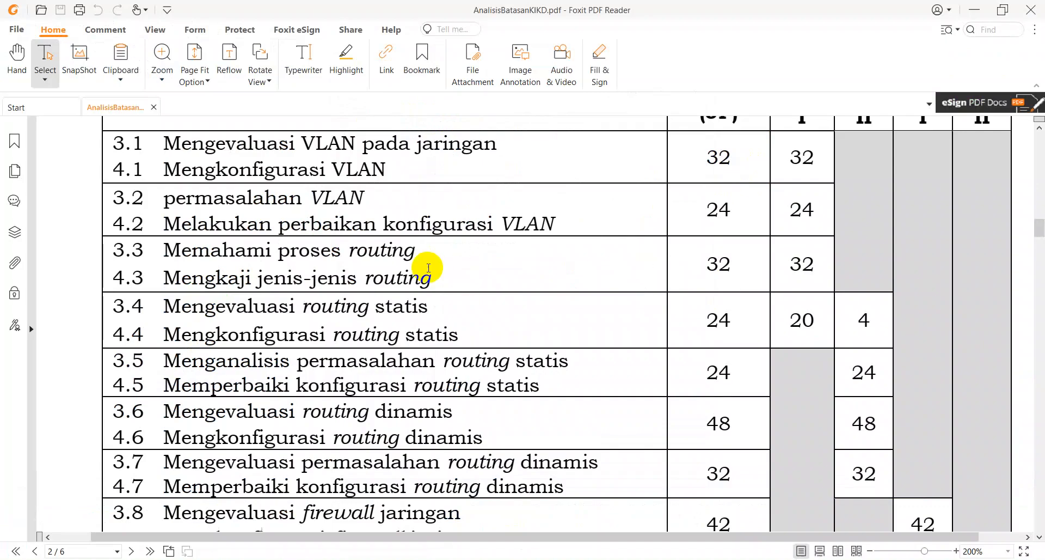
scroll(413, 228, "down", 10)
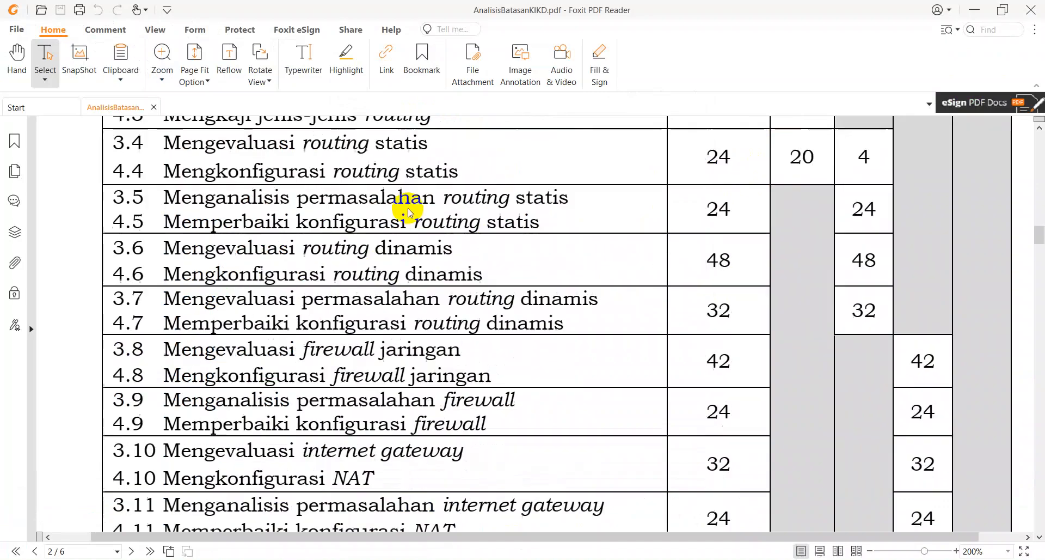
scroll(413, 227, "down", 8)
scroll(416, 234, "up", 3)
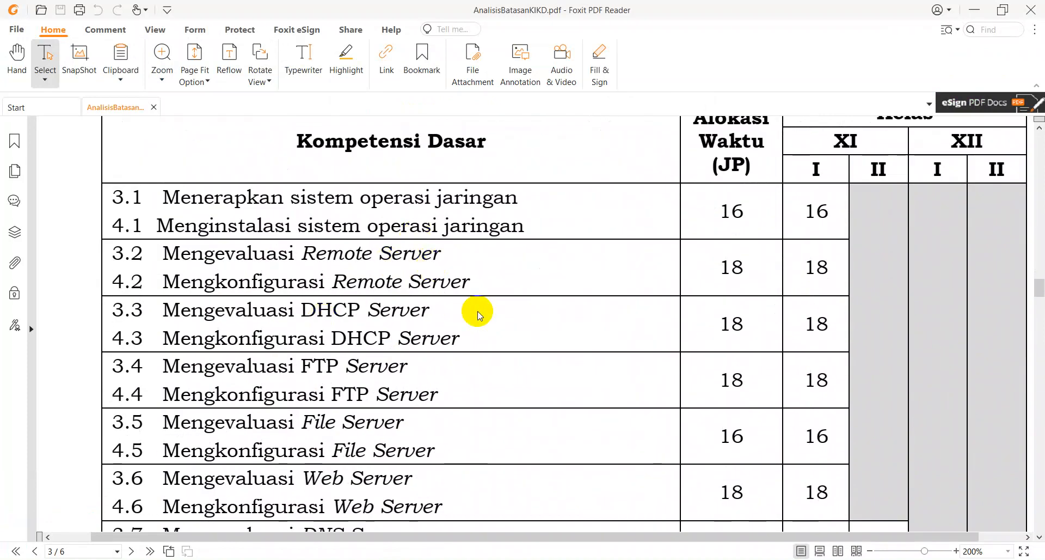
scroll(392, 350, "down", 3)
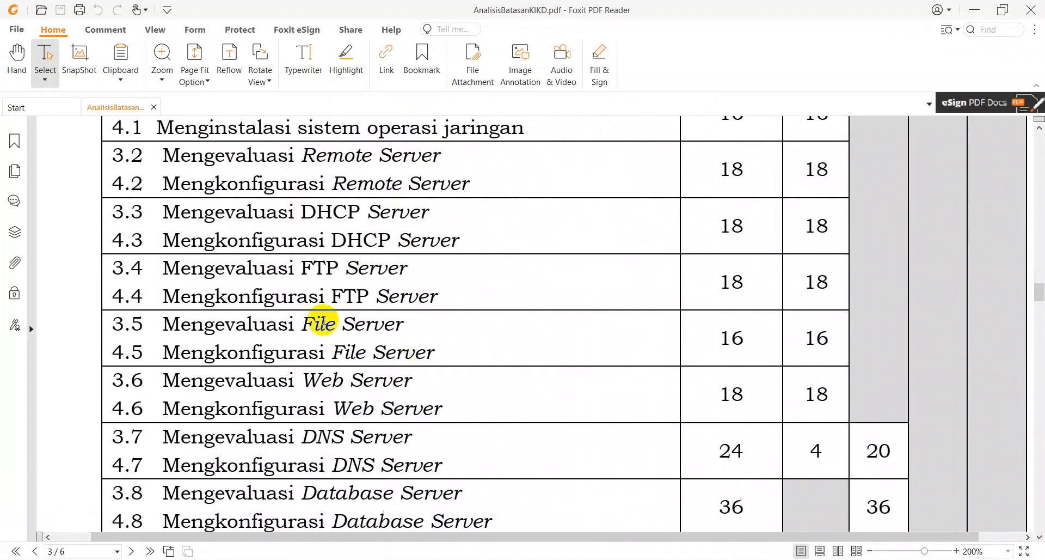
scroll(424, 321, "down", 2)
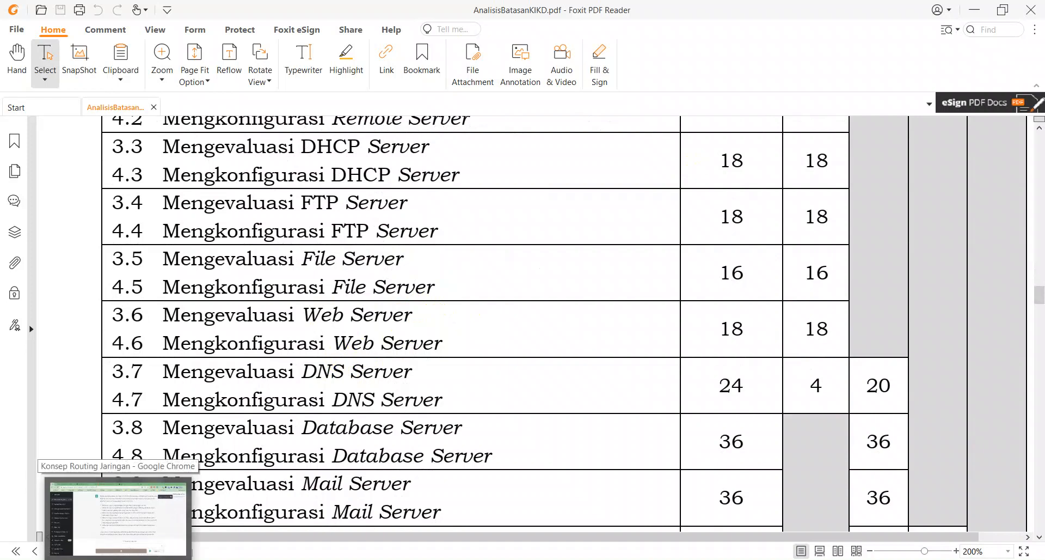
- Switch back to Packet Tracer, examine Server0's HTTP service settings and file list, and close the device window
left_click(579, 553)
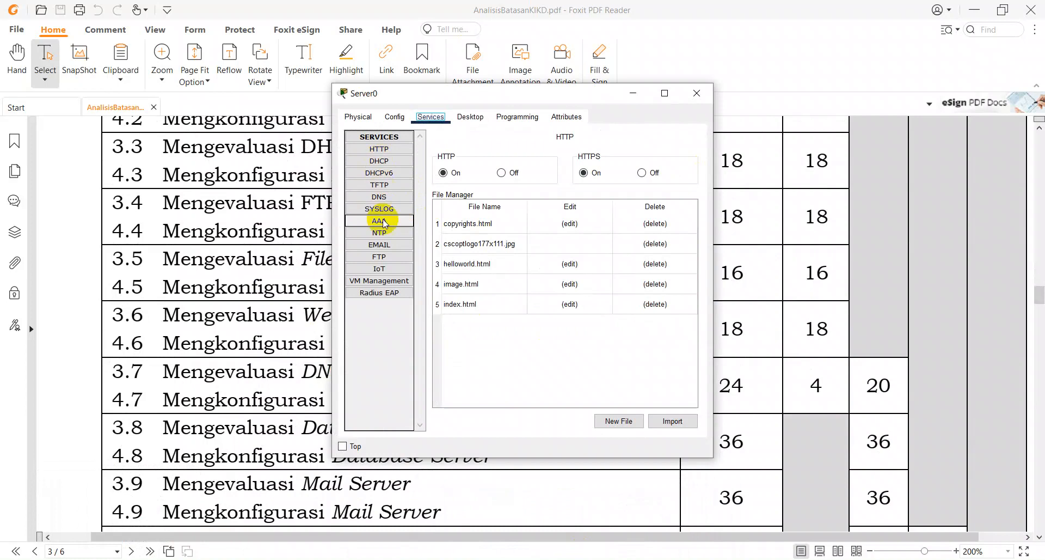
left_click(381, 149)
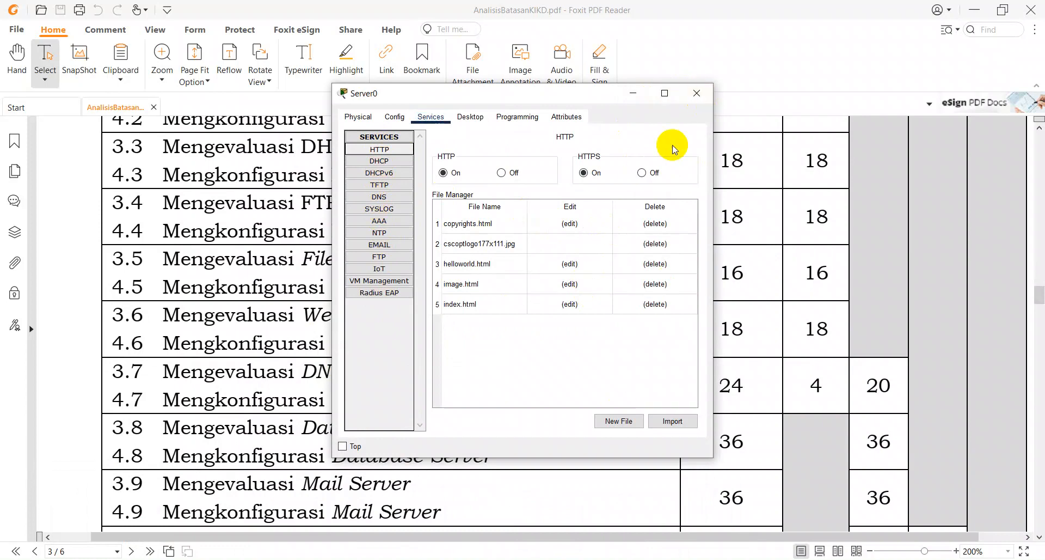
left_click(696, 107)
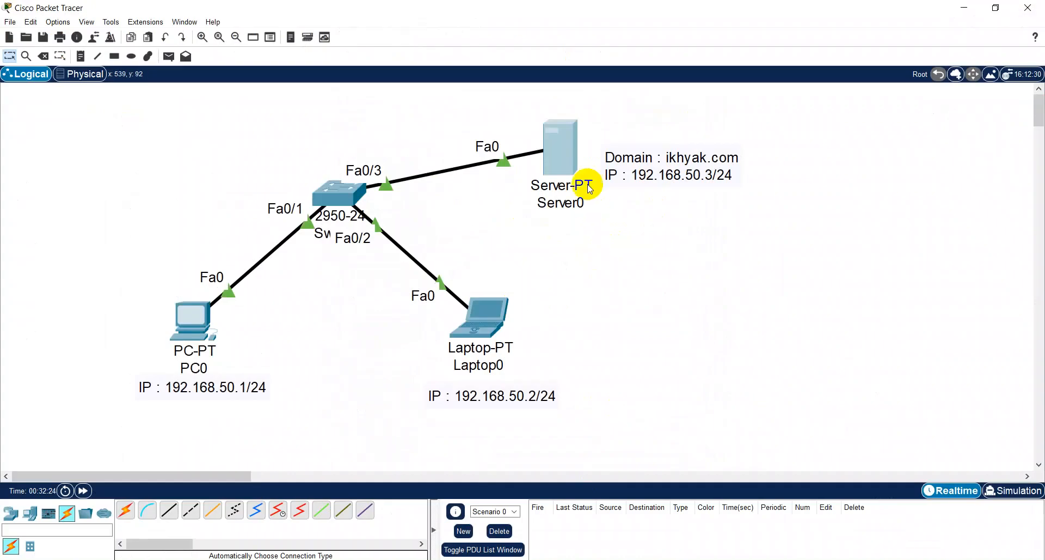
left_click(556, 152)
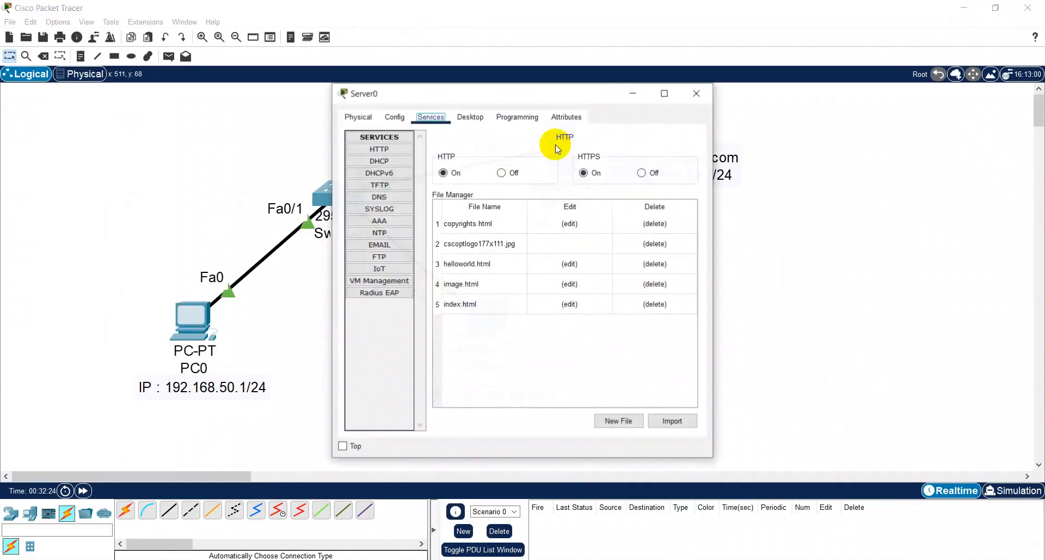
left_click(470, 118)
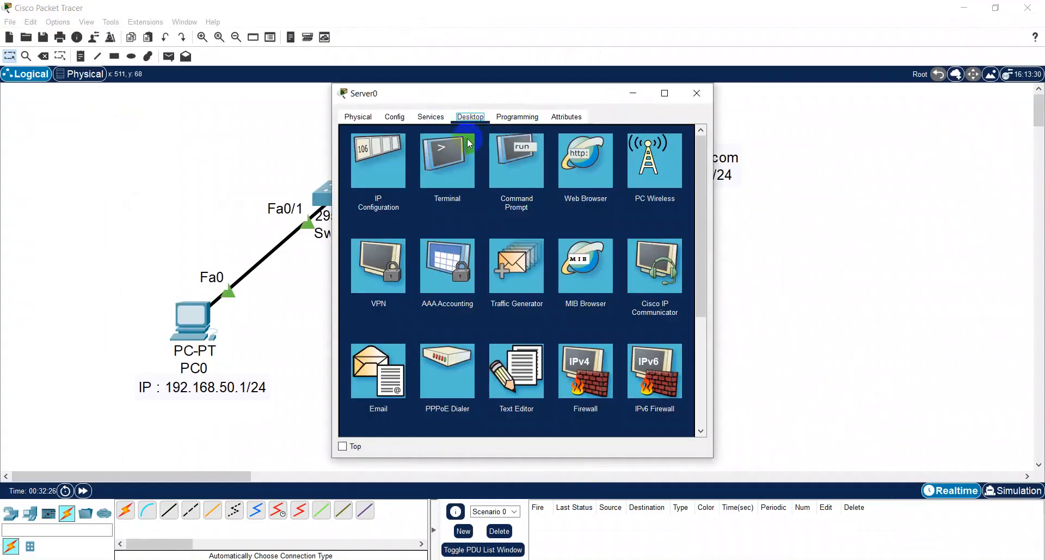
left_click(584, 165)
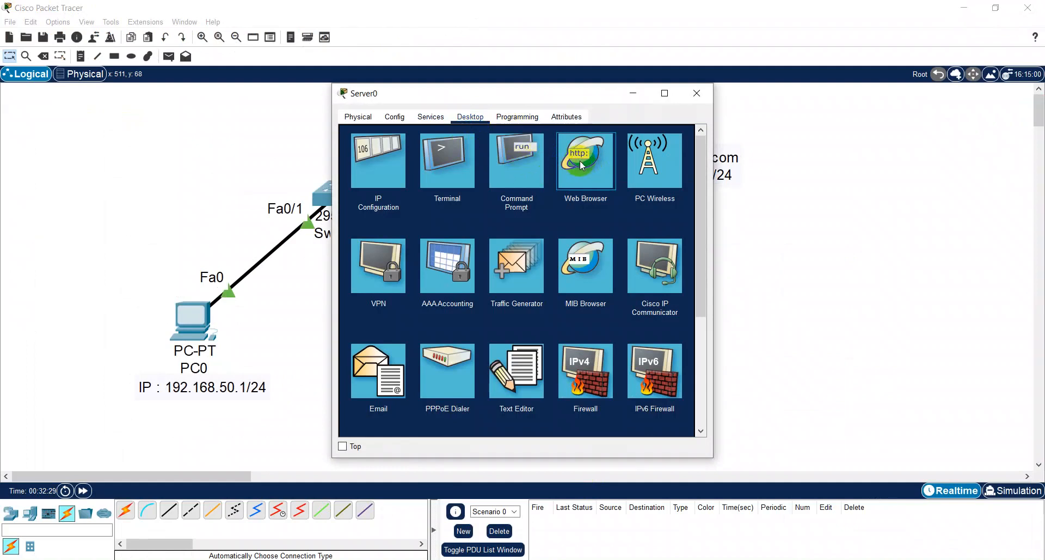
left_click(572, 216)
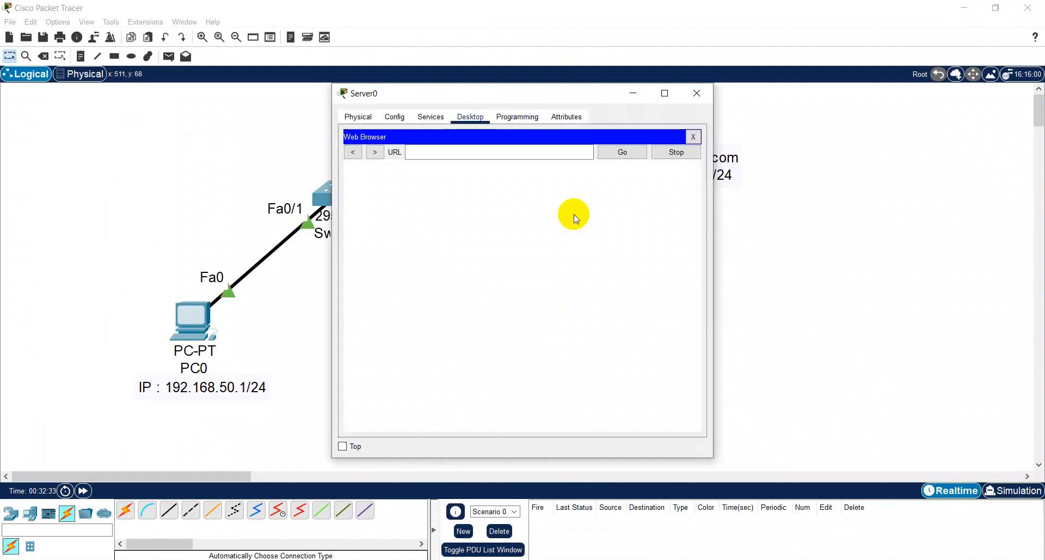
left_click(518, 154)
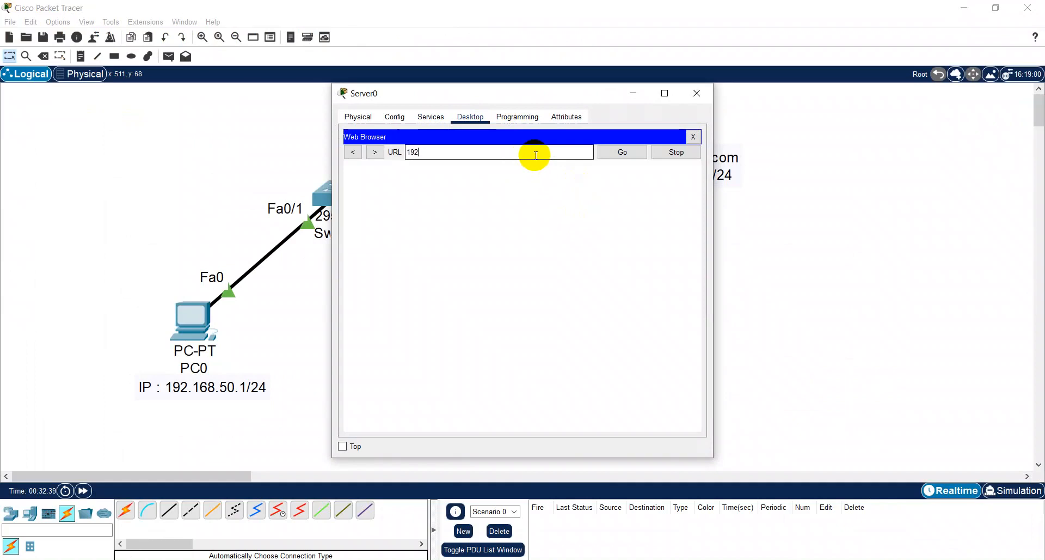
type("192.168.50.3")
key("Return")
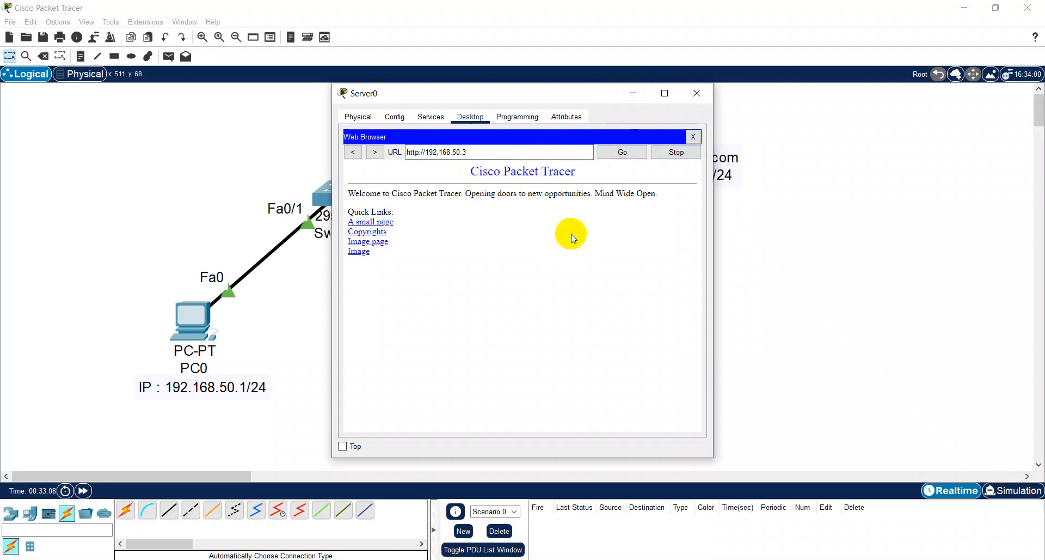
left_click(694, 137)
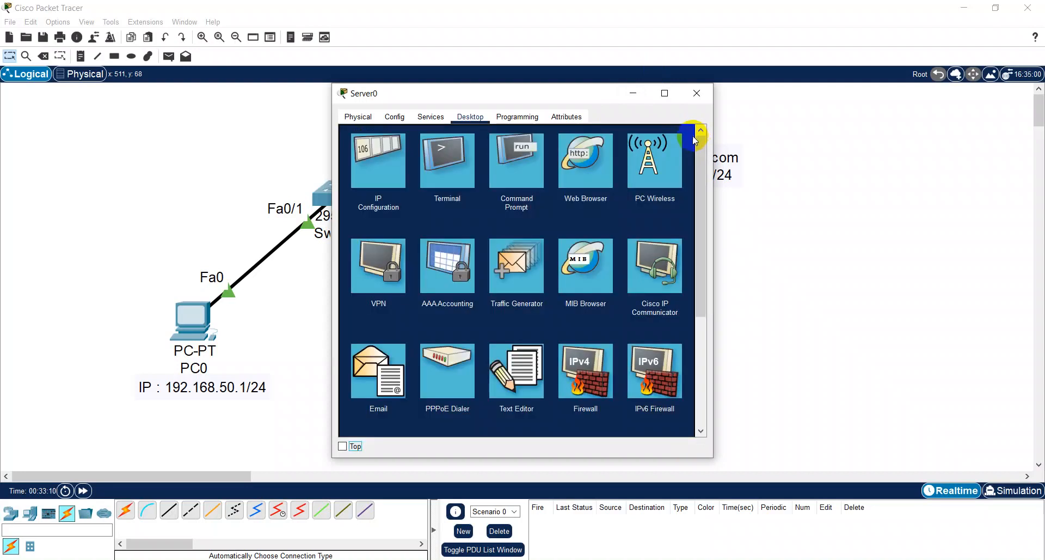
- View the source of index.html in Server0's HTTP service and close the device window
left_click(420, 117)
left_click(385, 151)
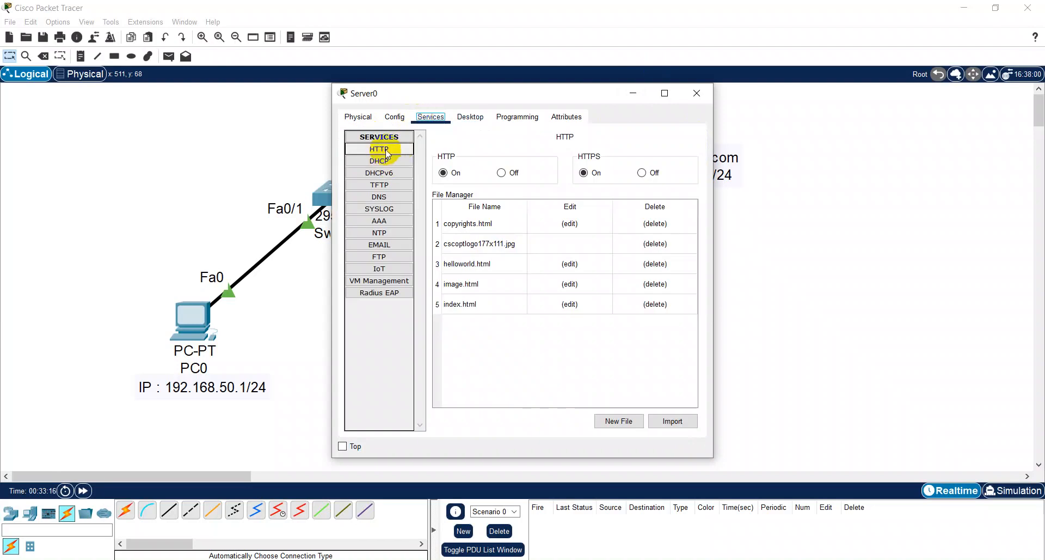
left_click(469, 305)
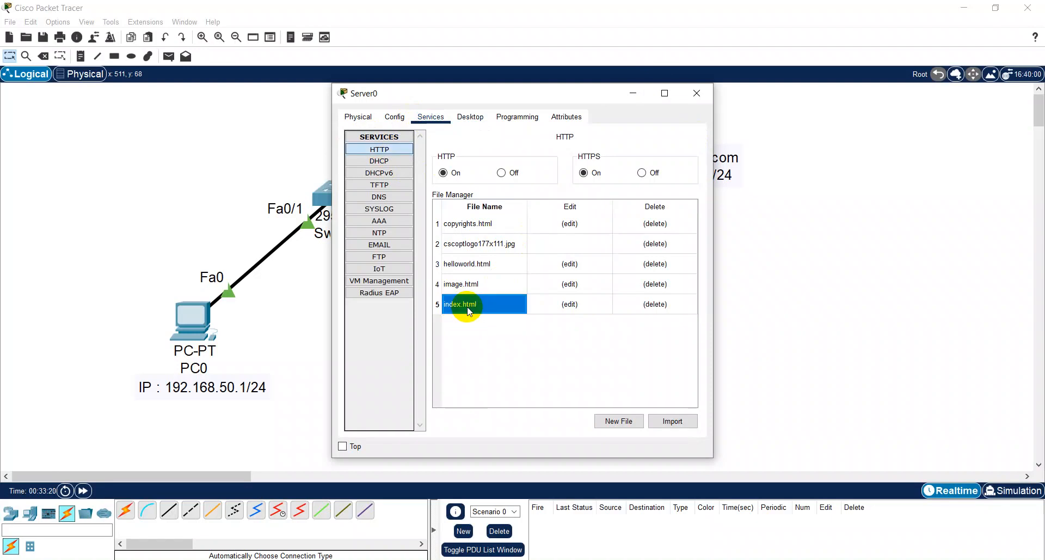
left_click(568, 304)
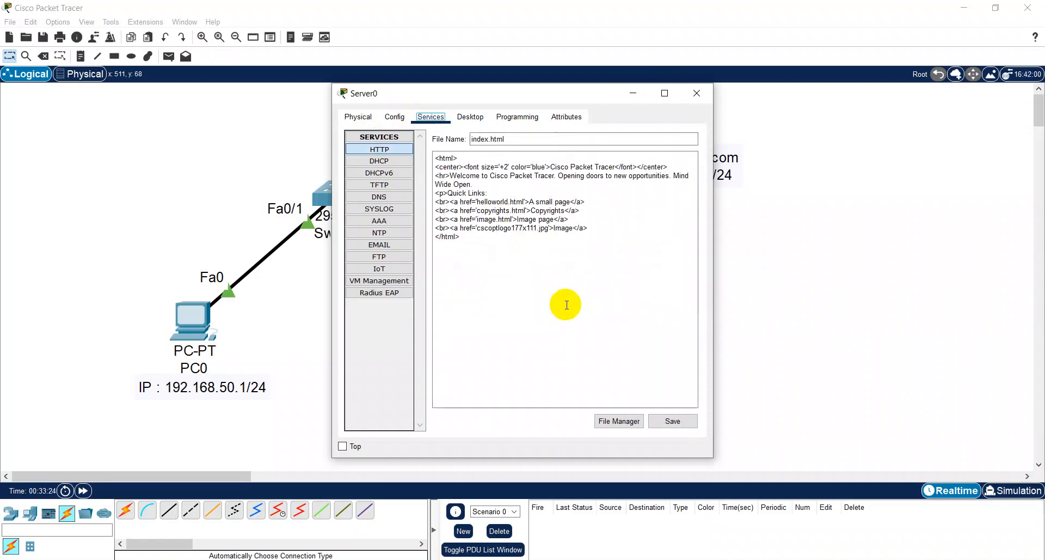
left_click(691, 93)
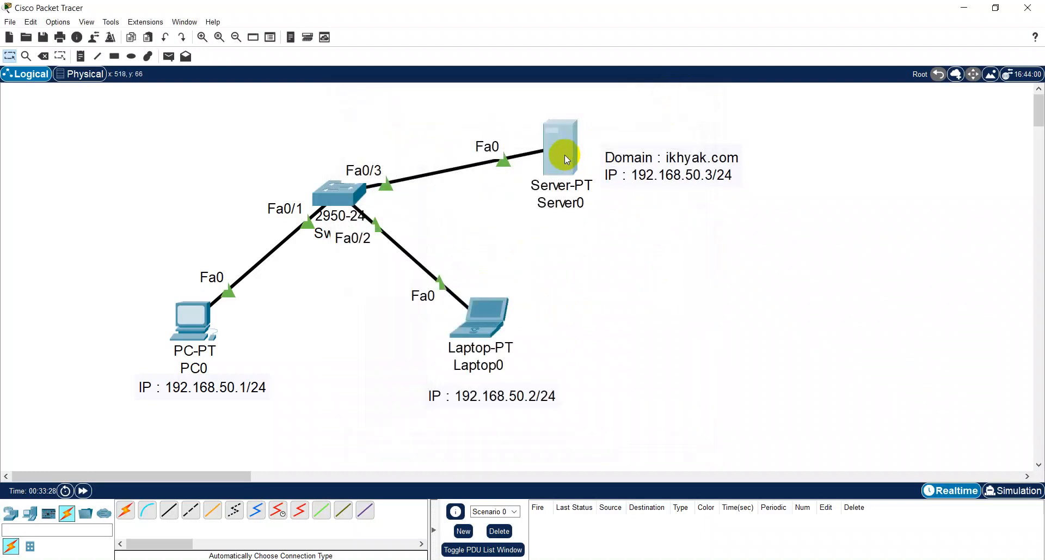
- Open index.html for editing in Server0's HTTP service
left_click(564, 157)
left_click(387, 150)
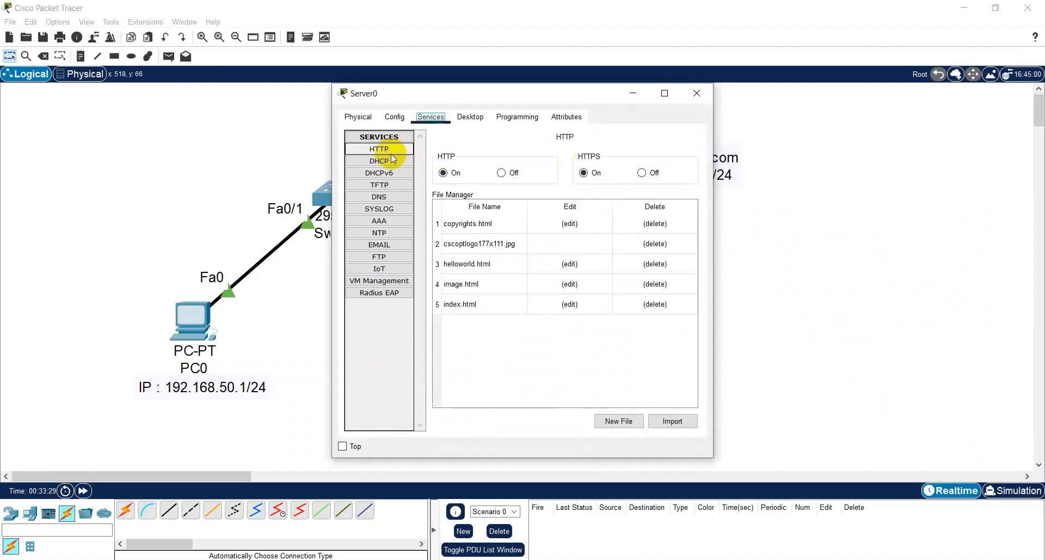
left_click(387, 151)
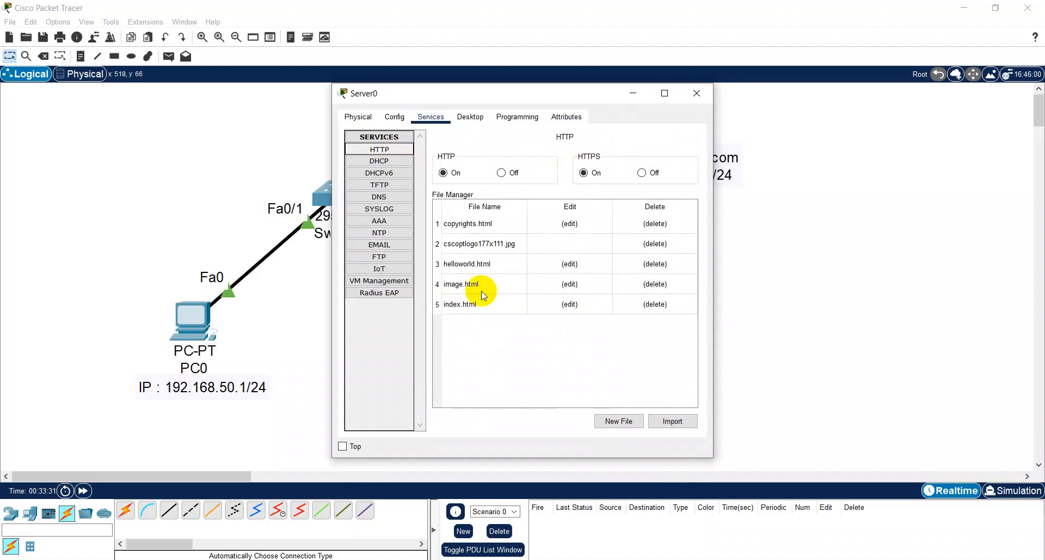
left_click(563, 305)
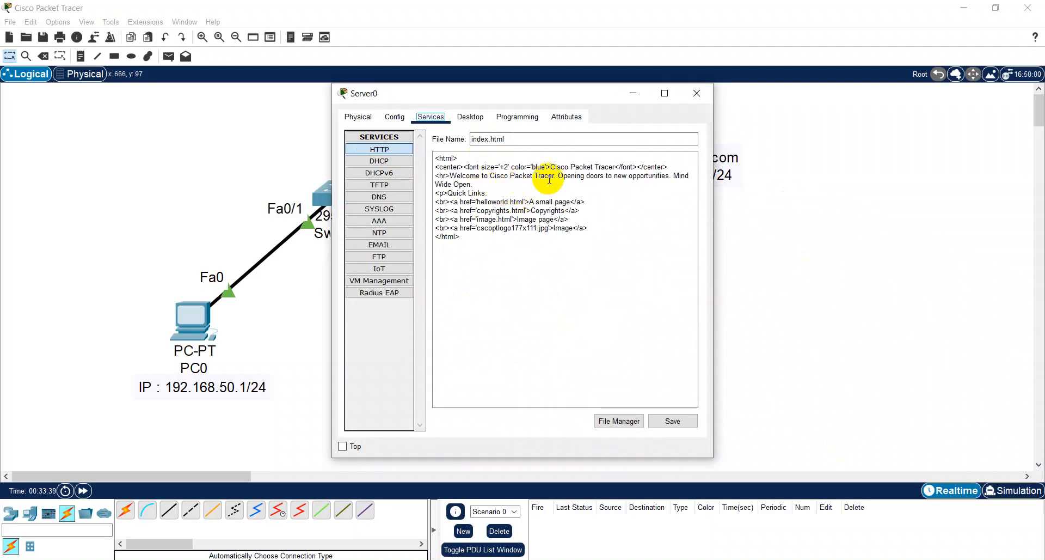
- Replace the centered heading text "Cisco Packet Tracer" in index.html with the author's full name
left_click(614, 167)
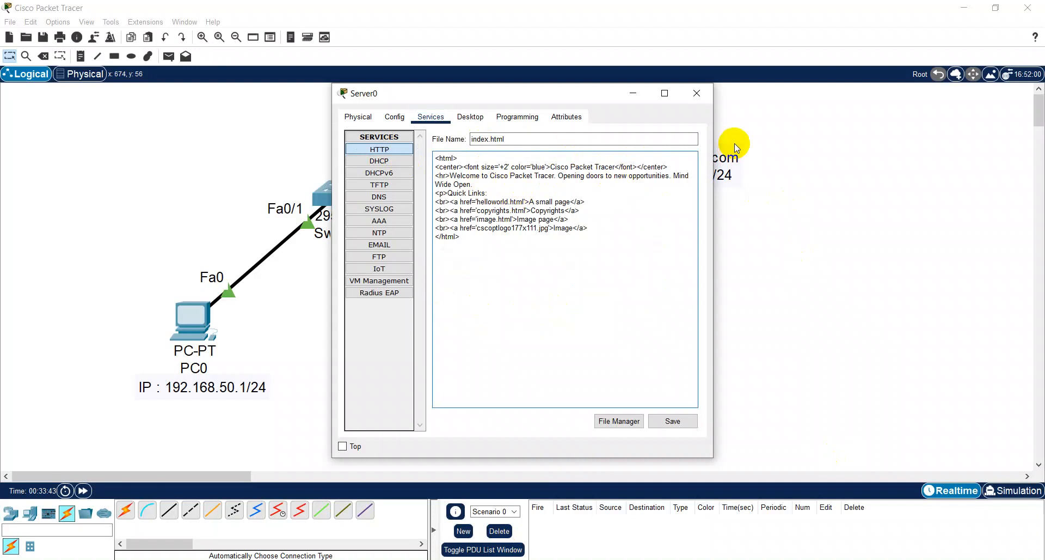
key("BackSpace")
key("BackSpace")
key("BackSpace")
key("BackSpace")
key("BackSpace")
key("BackSpace")
key("BackSpace")
key("BackSpace")
key("BackSpace")
key("BackSpace")
key("BackSpace")
key("BackSpace")
key("BackSpace")
key("BackSpace")
key("BackSpace")
key("BackSpace")
key("BackSpace")
key("BackSpace")
key("BackSpace")
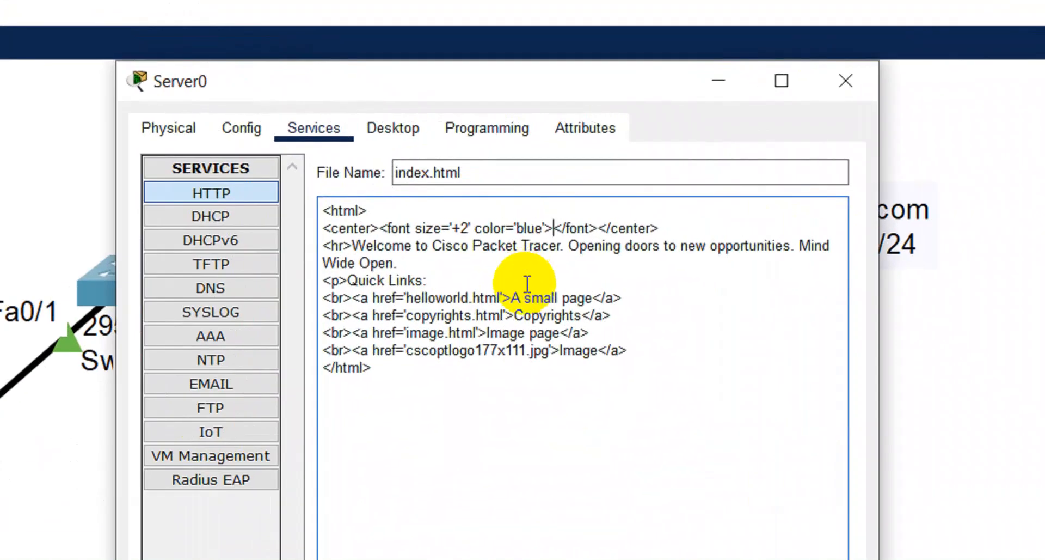
type("M. I")
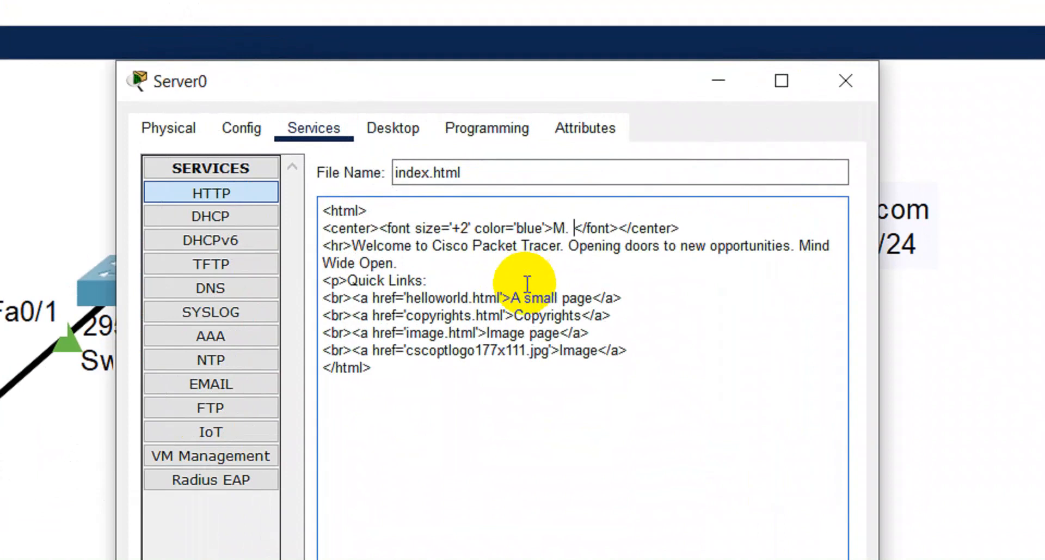
type("CHIYA' ")
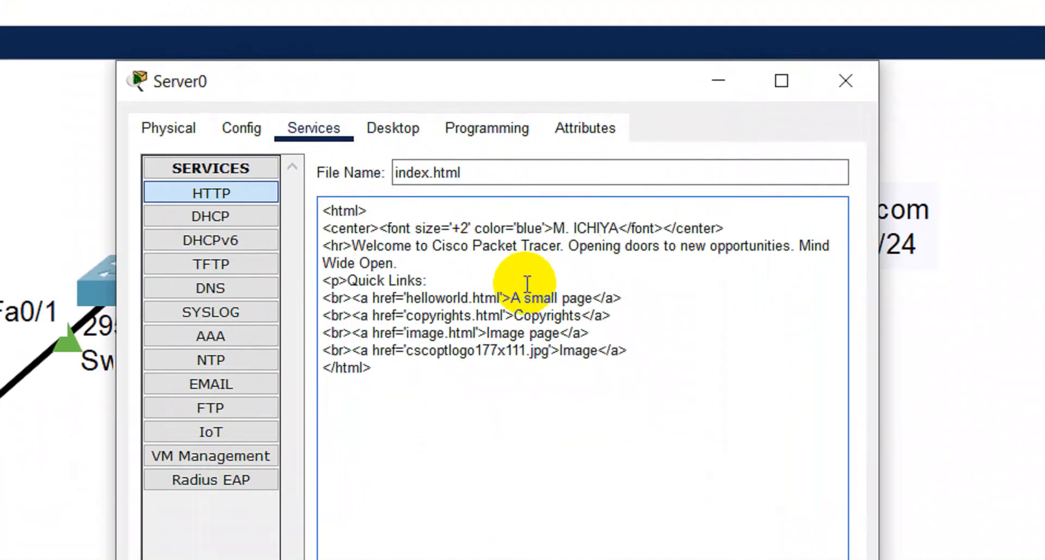
type("ULUMUDD")
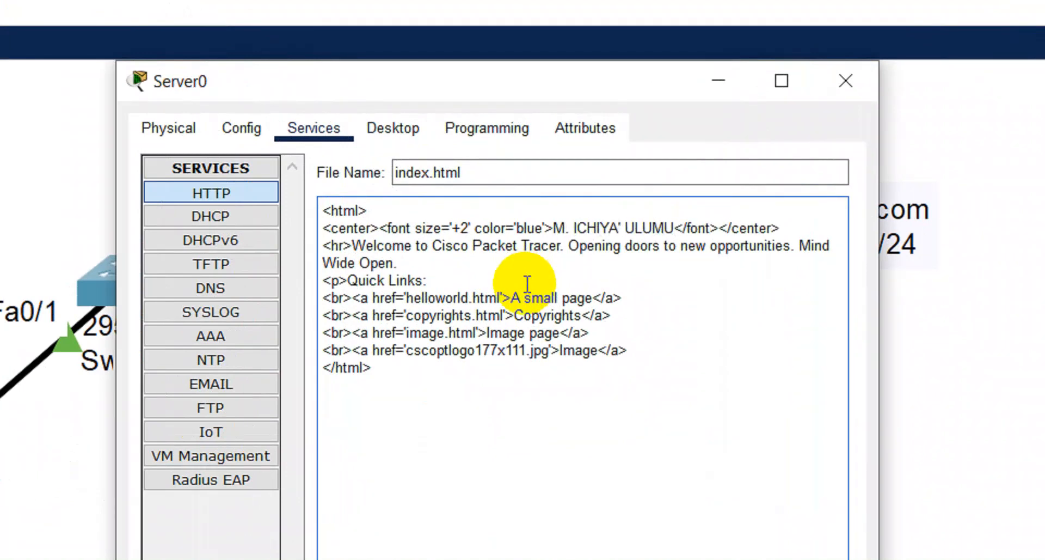
type("IN")
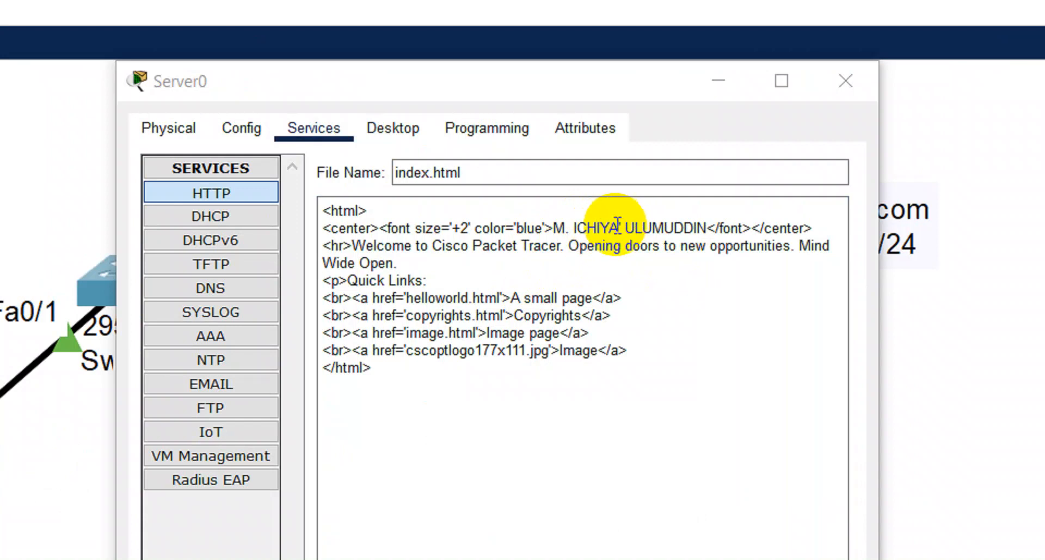
left_click(616, 228)
type("'")
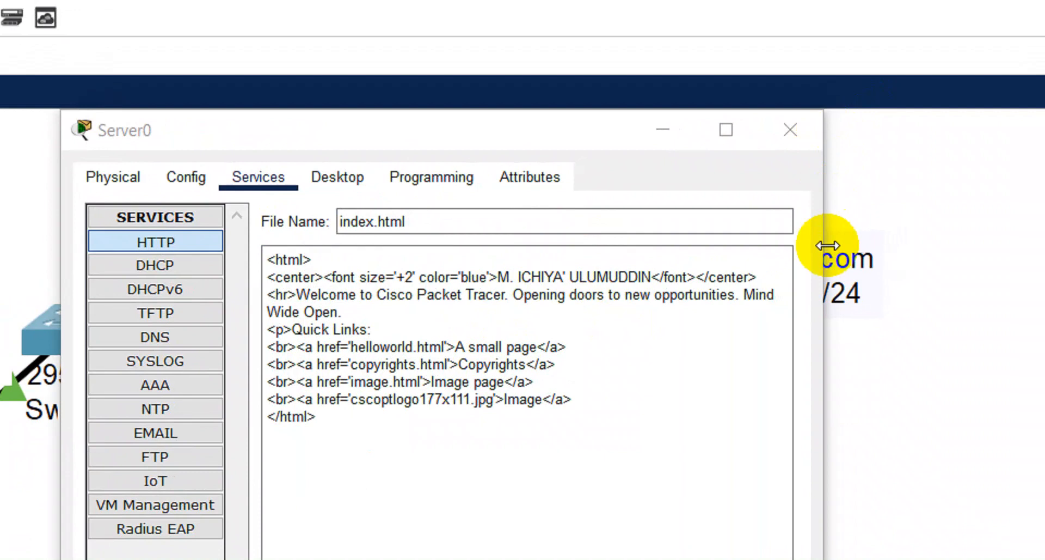
- Save index.html on Server0, overwriting the existing file of the same name
left_click(707, 425)
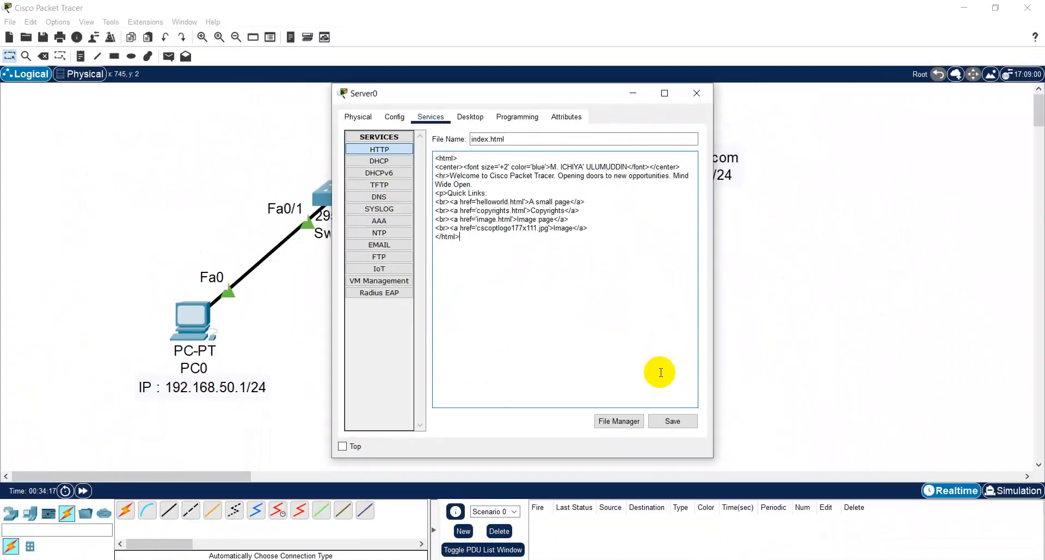
left_click(673, 421)
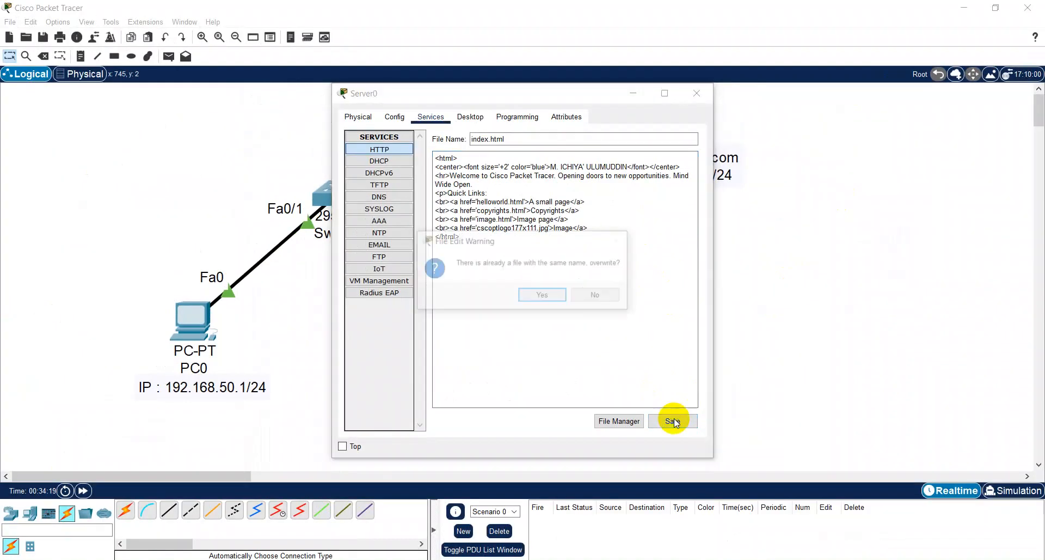
left_click(547, 303)
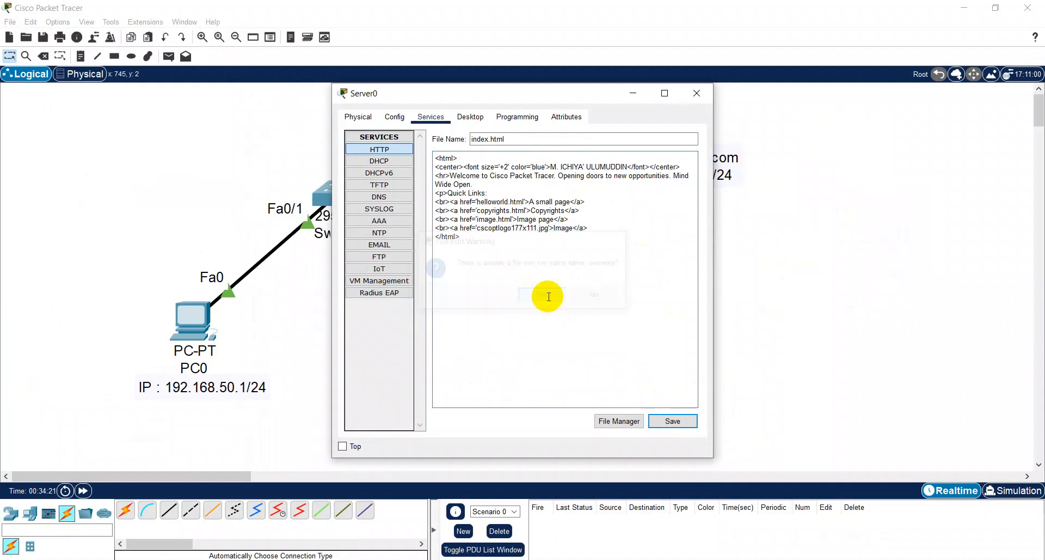
left_click(469, 115)
left_click(604, 173)
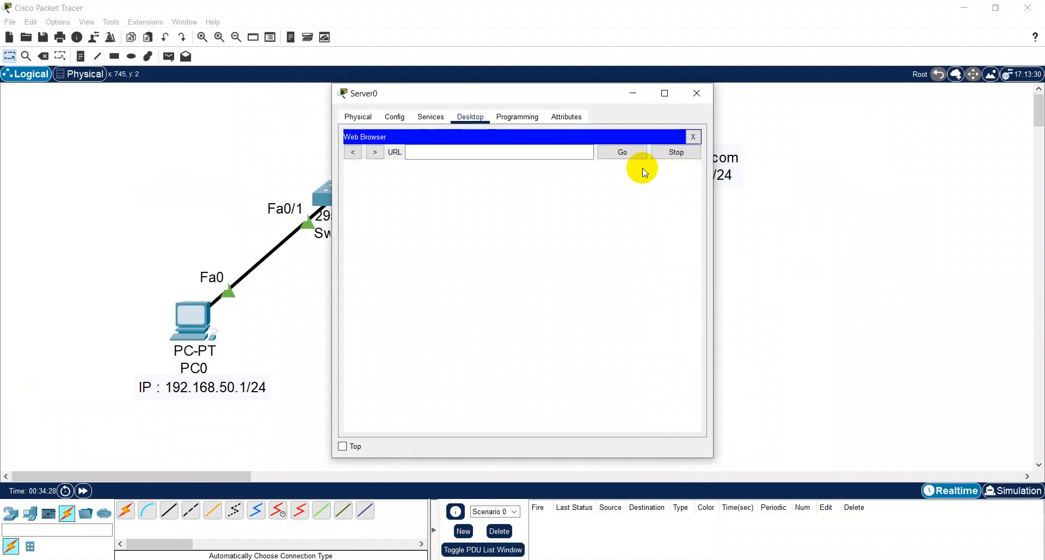
left_click(498, 156)
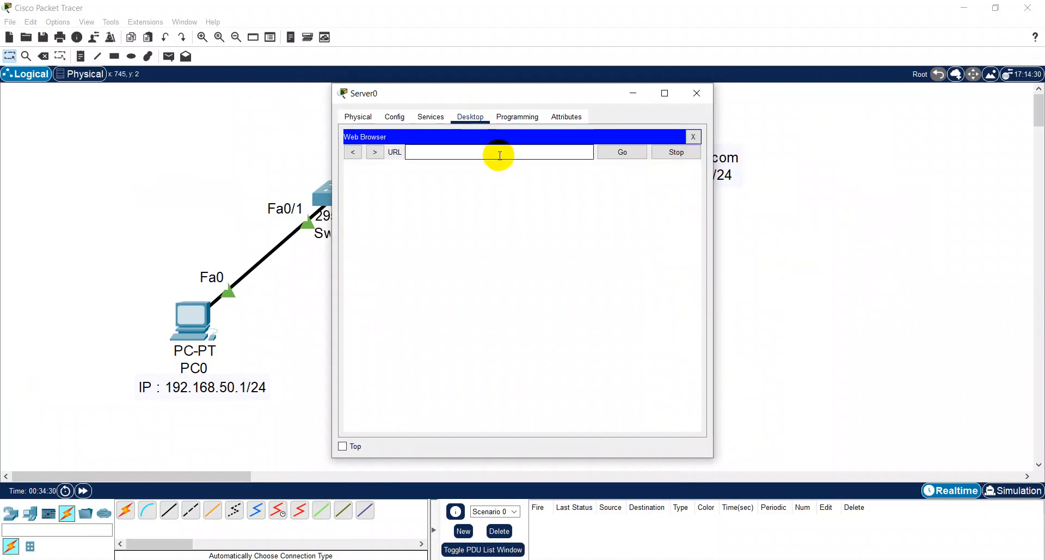
type("192.168.50.3")
key("Return")
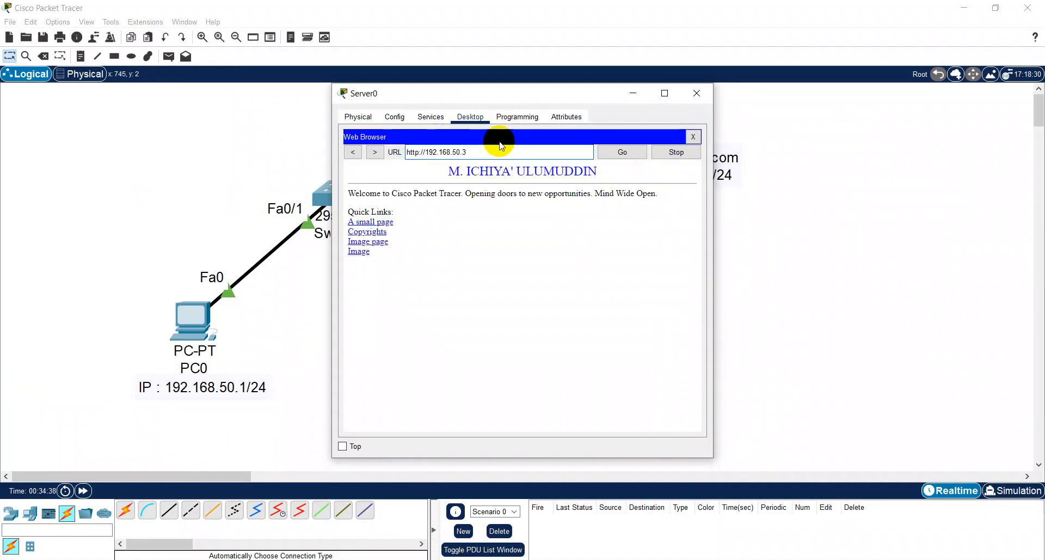
left_click(697, 94)
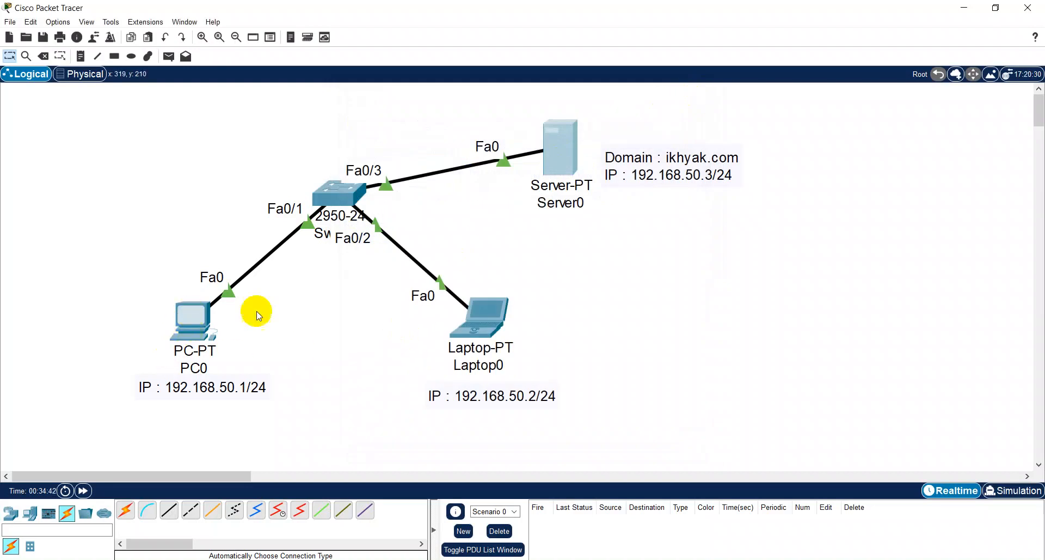
- Ping 192.168.50.3 from PC0's command prompt in a maximized window, and close the prompt
left_click(199, 319)
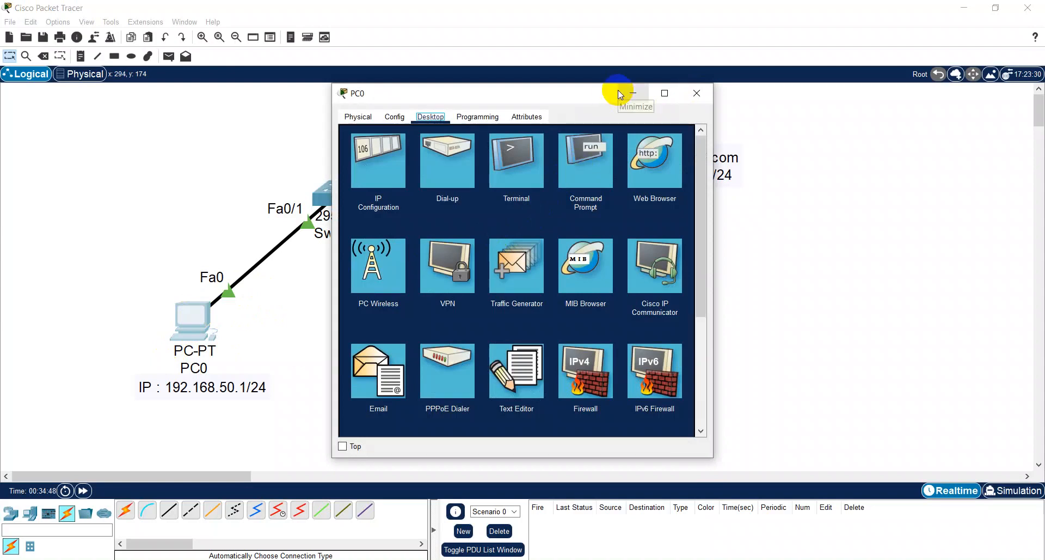
left_click(606, 159)
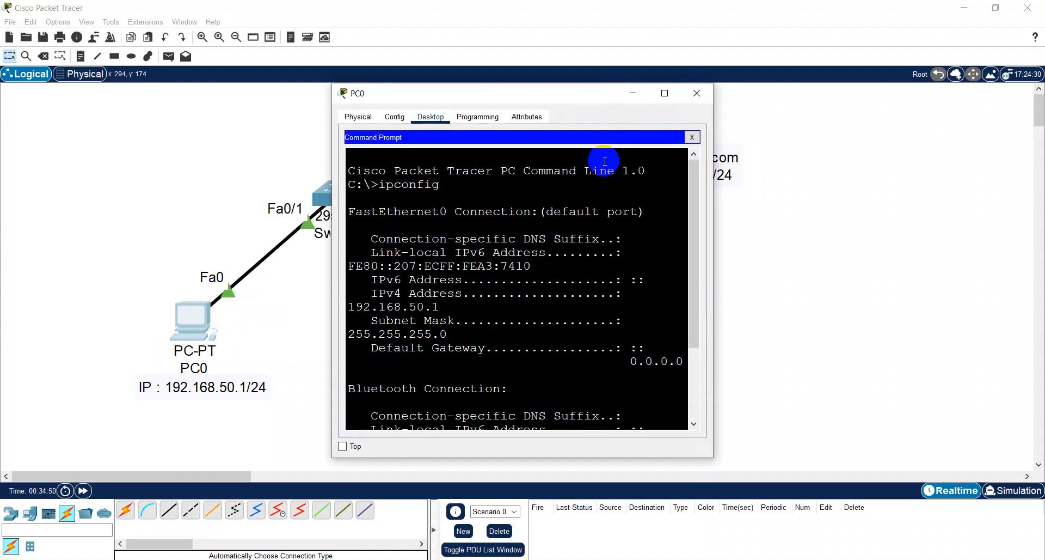
key("super+Up")
type("PING")
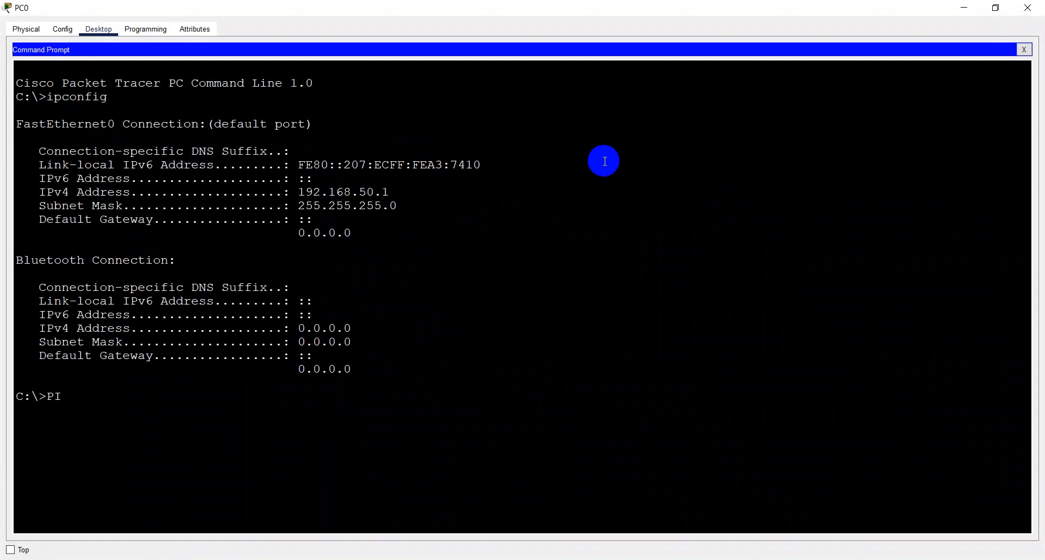
key("BackSpace")
key("BackSpace")
key("BackSpace")
key("BackSpace")
type("ping 192.168.50.3")
key("Return")
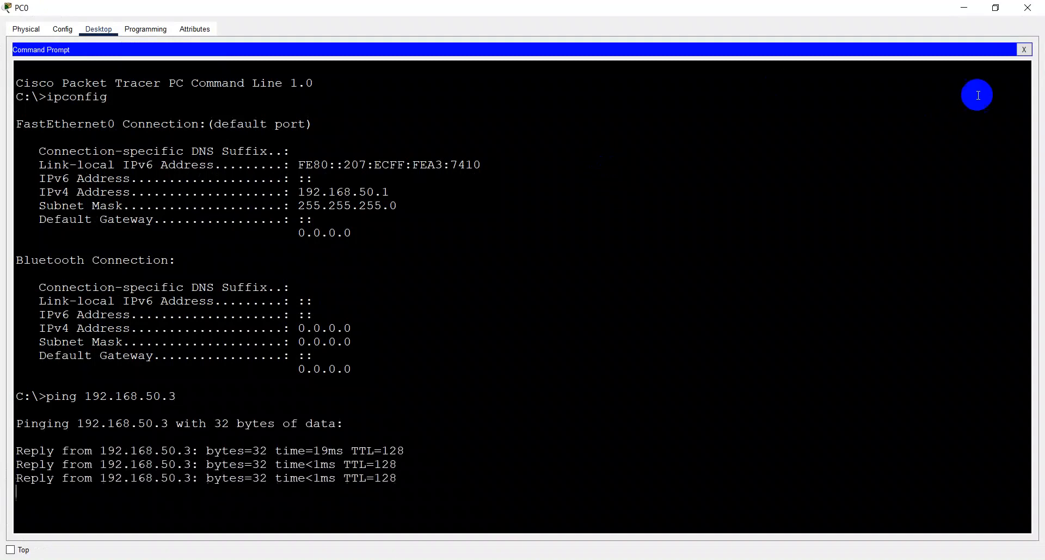
left_click(1025, 50)
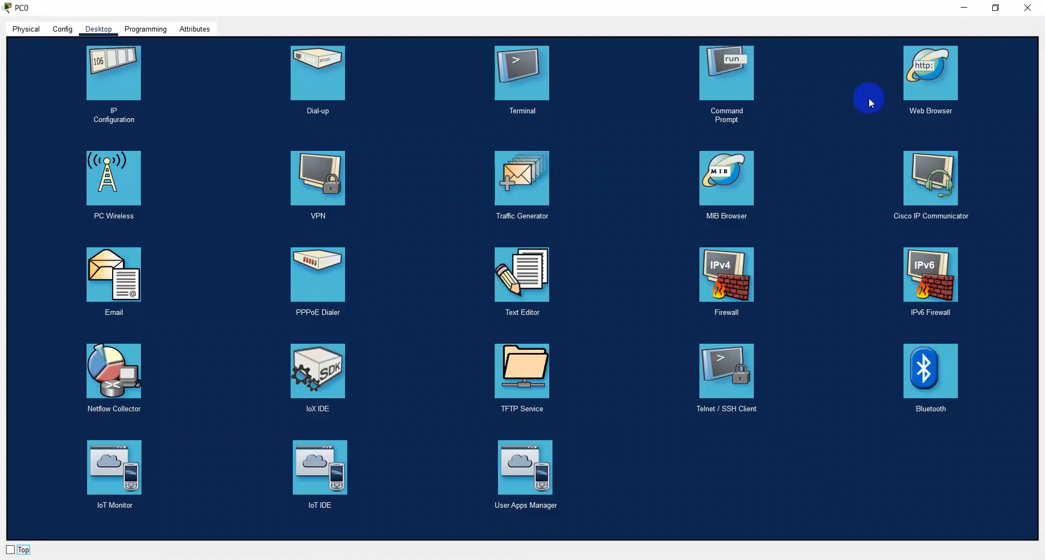
left_click(942, 77)
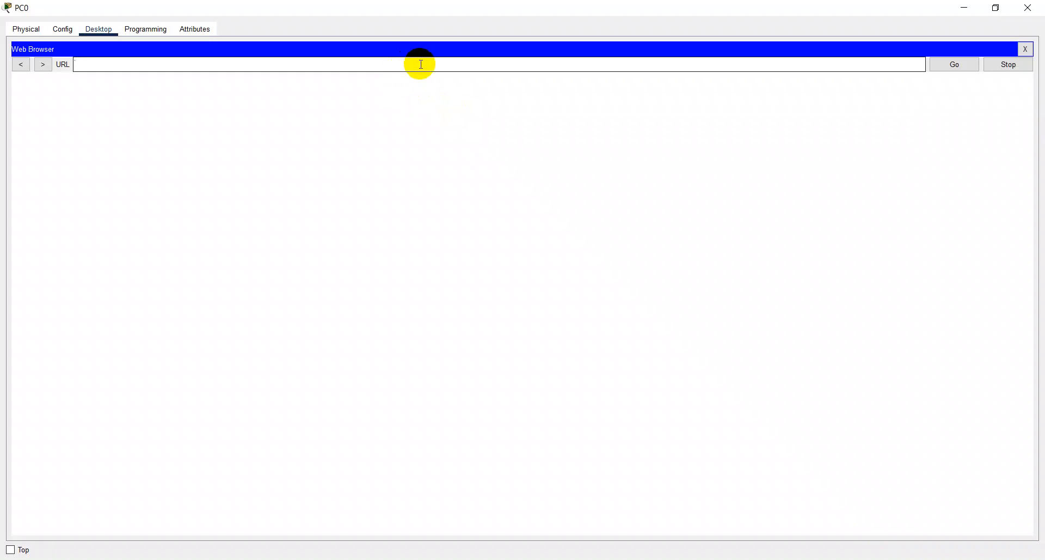
type("192.168.50.3")
key("Return")
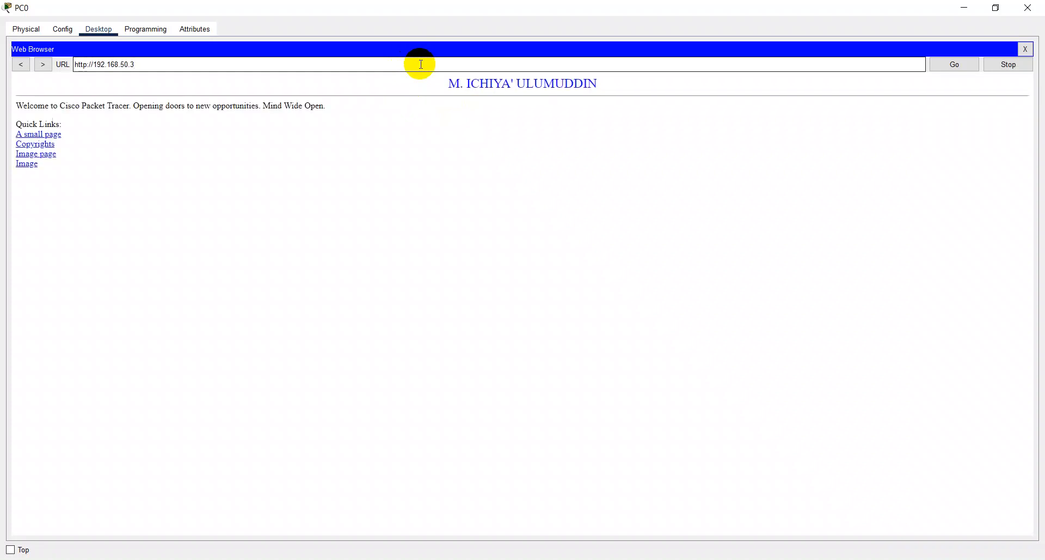
left_click(1027, 10)
left_click(1028, 10)
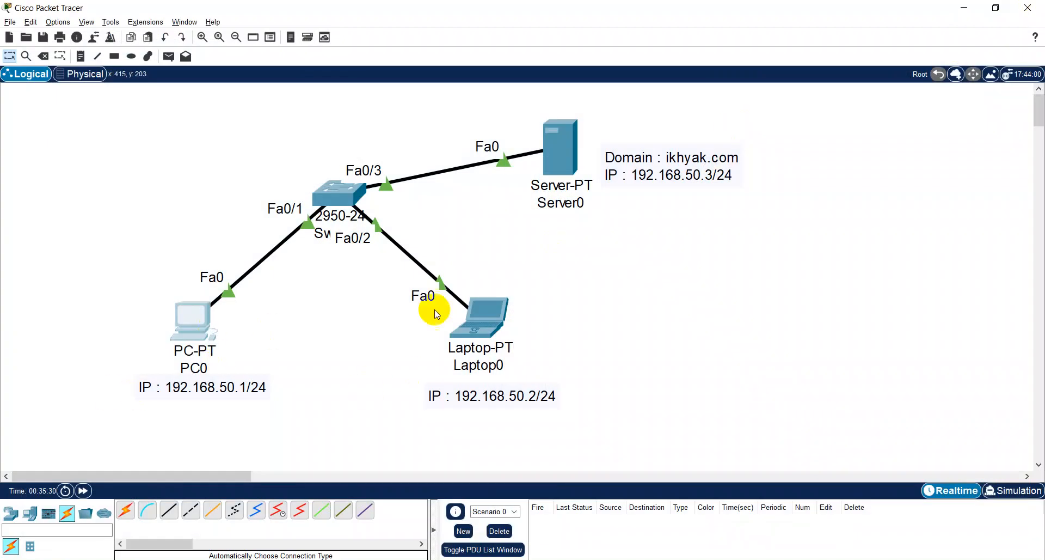
left_click(478, 314)
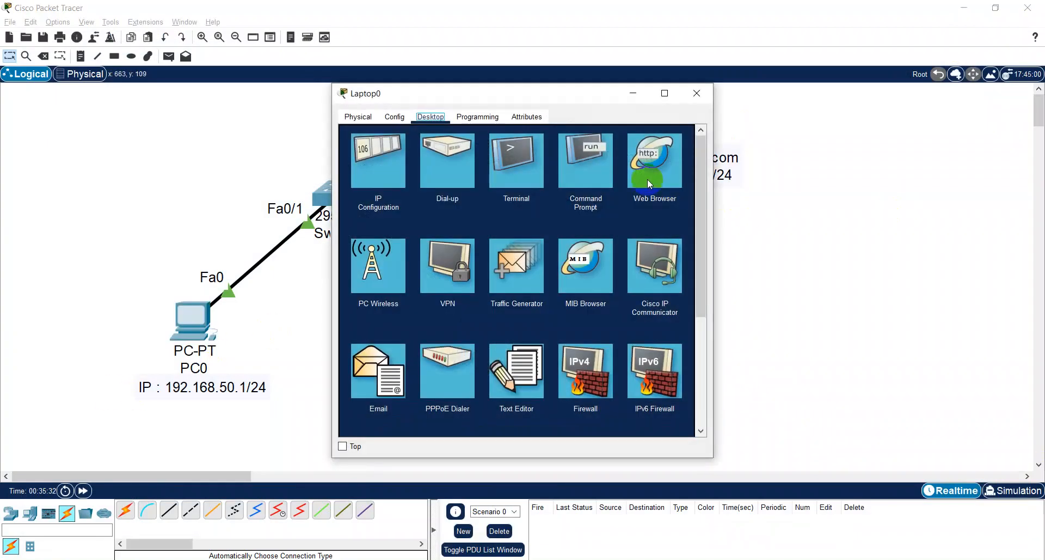
left_click(648, 178)
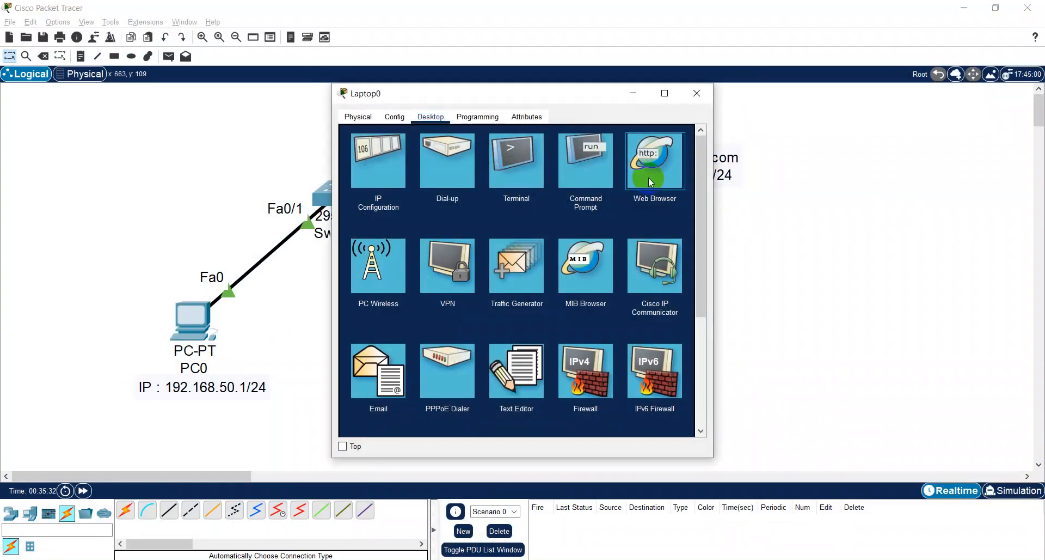
left_click(666, 93)
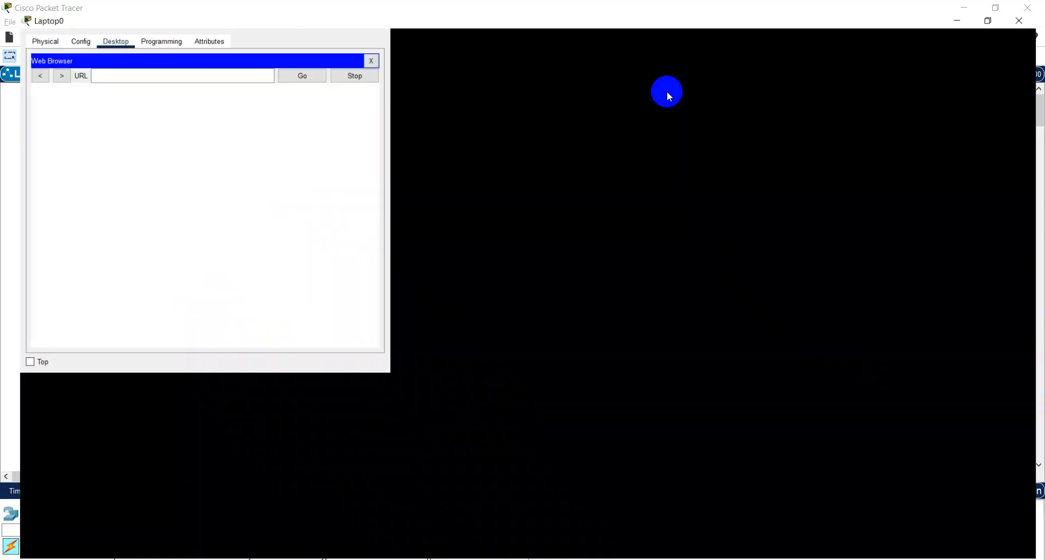
left_click(374, 64)
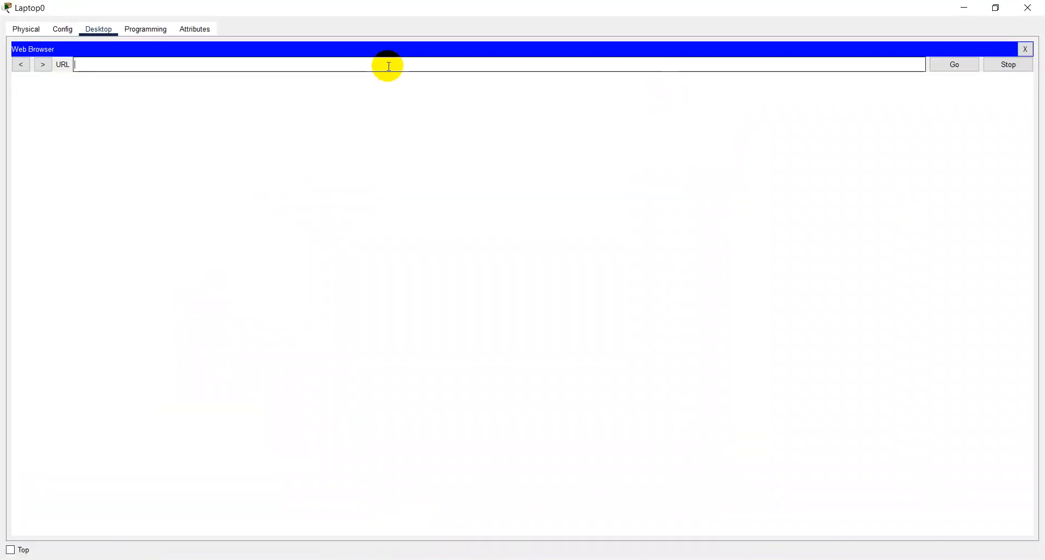
type("192.168.50.3")
key("Return")
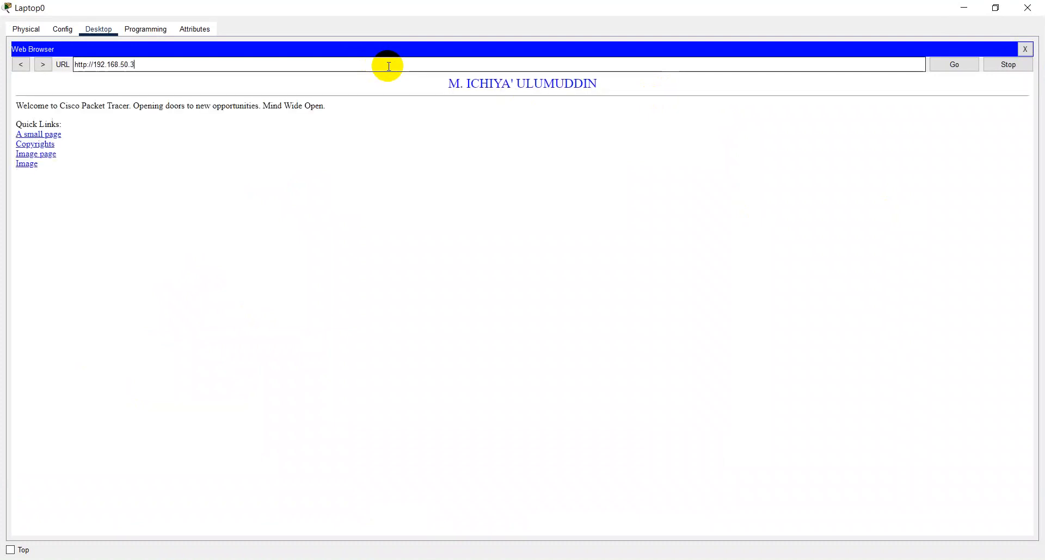
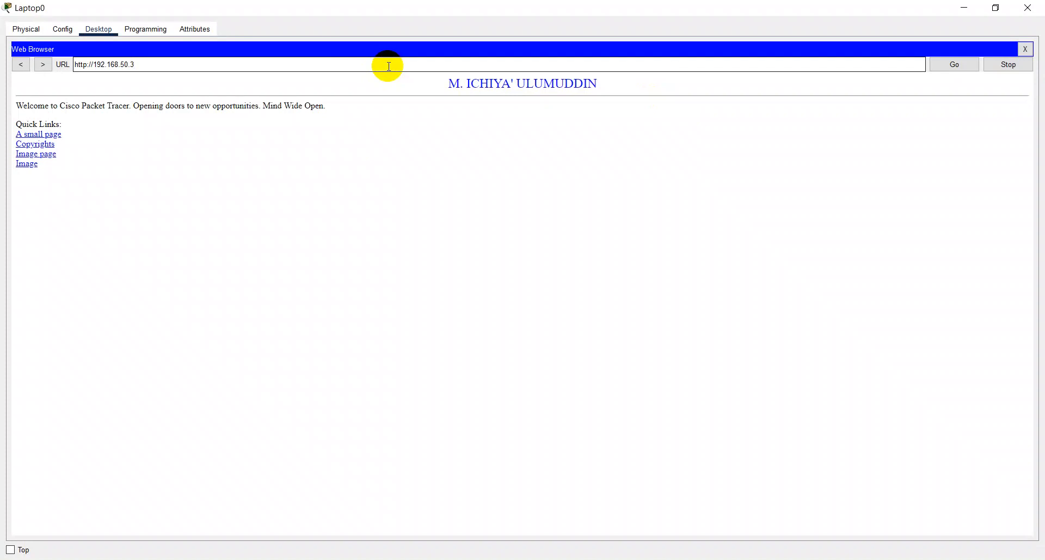
- Close Laptop0's loaded web page and its device window
left_click(388, 66)
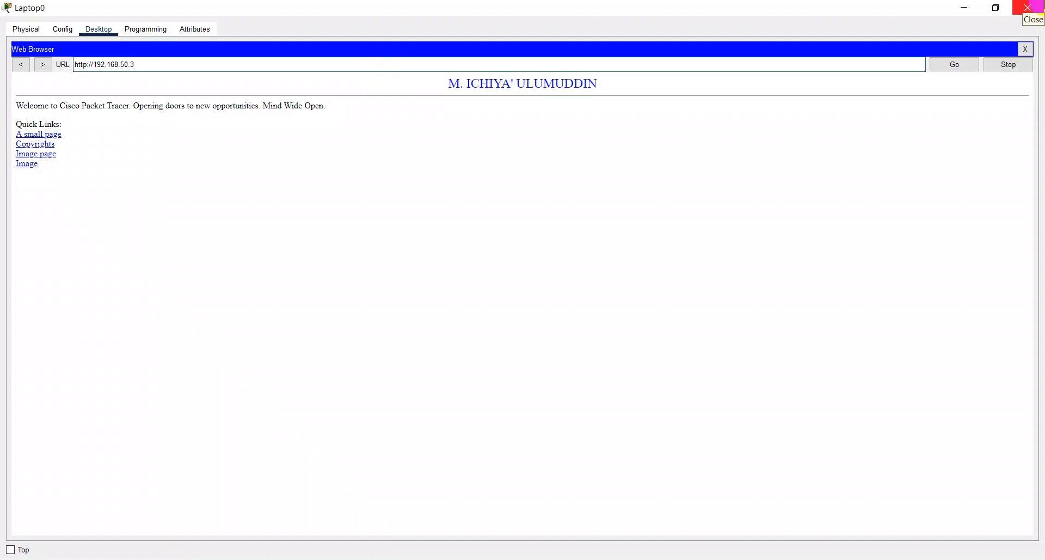
left_click(1023, 50)
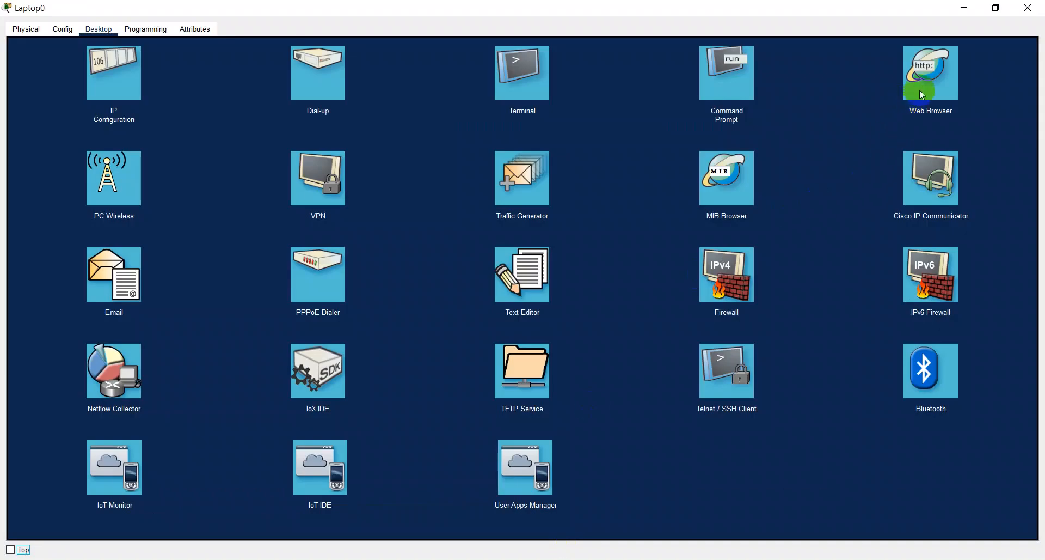
left_click(956, 71)
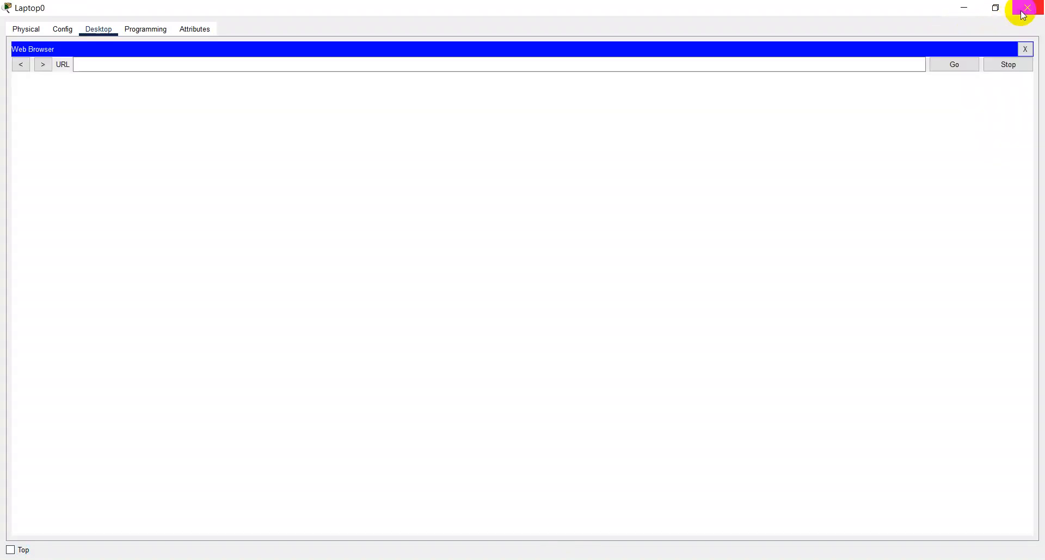
left_click(1023, 15)
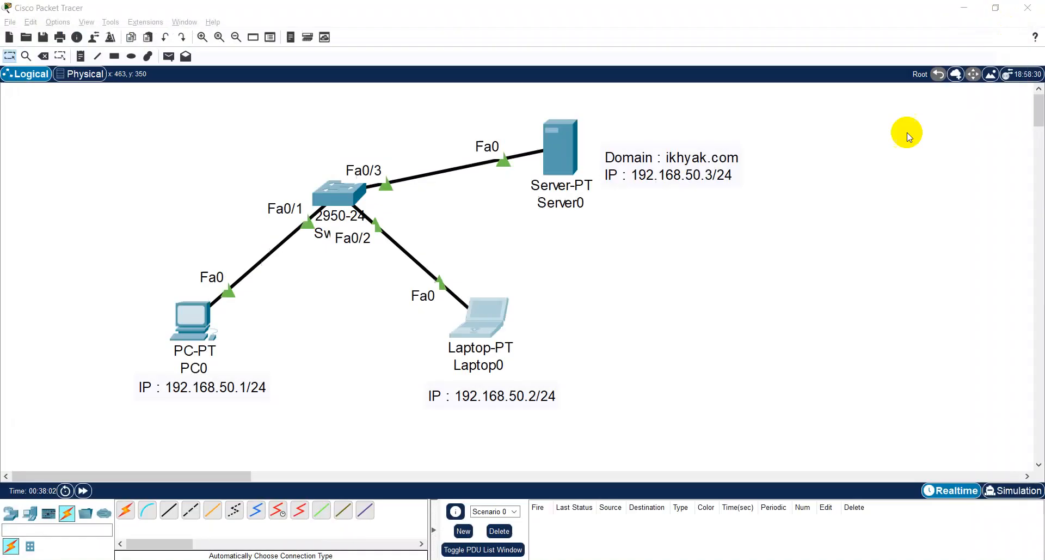
- Open Server0's DNS service settings in a maximized window and turn the DNS service on
left_click(573, 165)
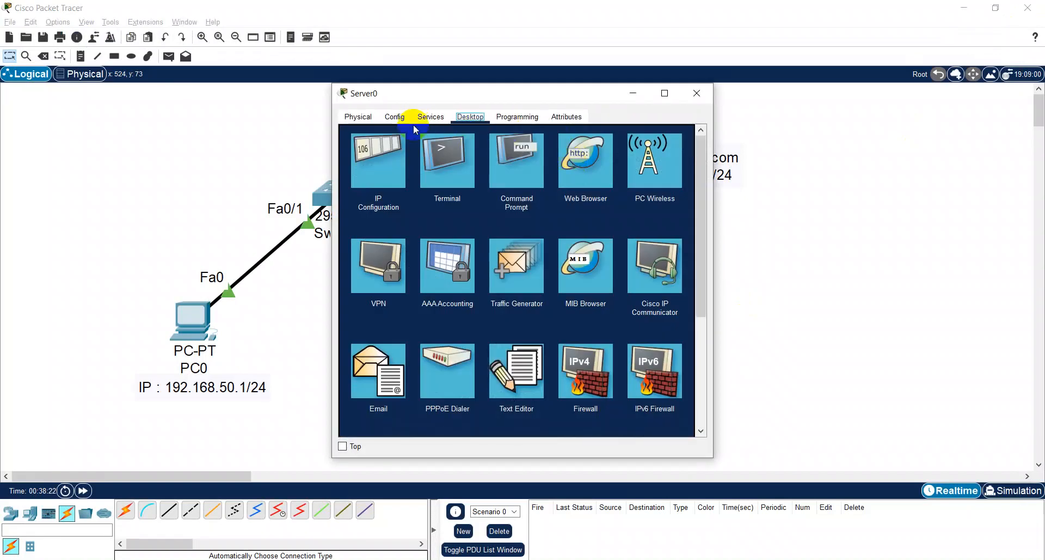
left_click(427, 116)
left_click(665, 93)
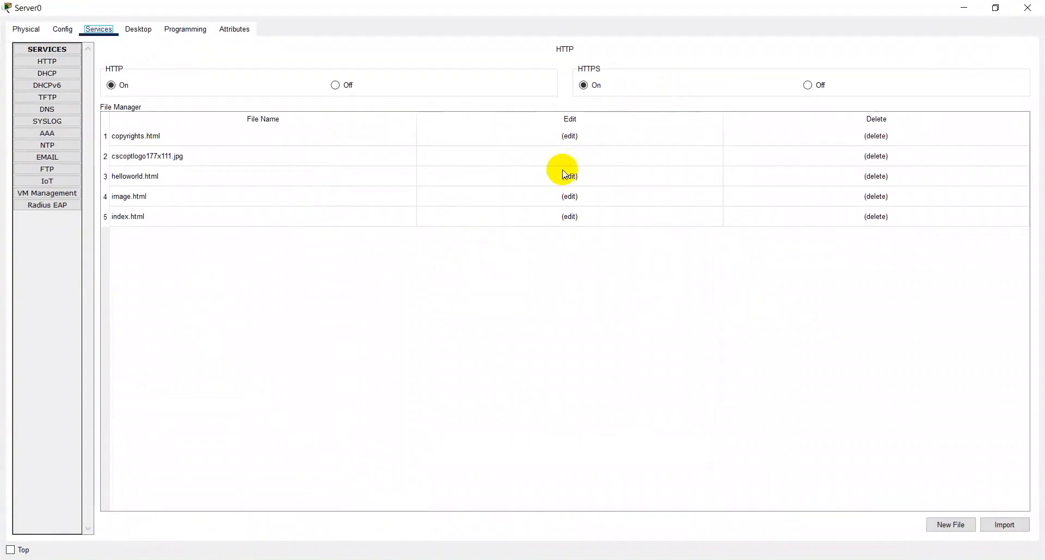
left_click(54, 111)
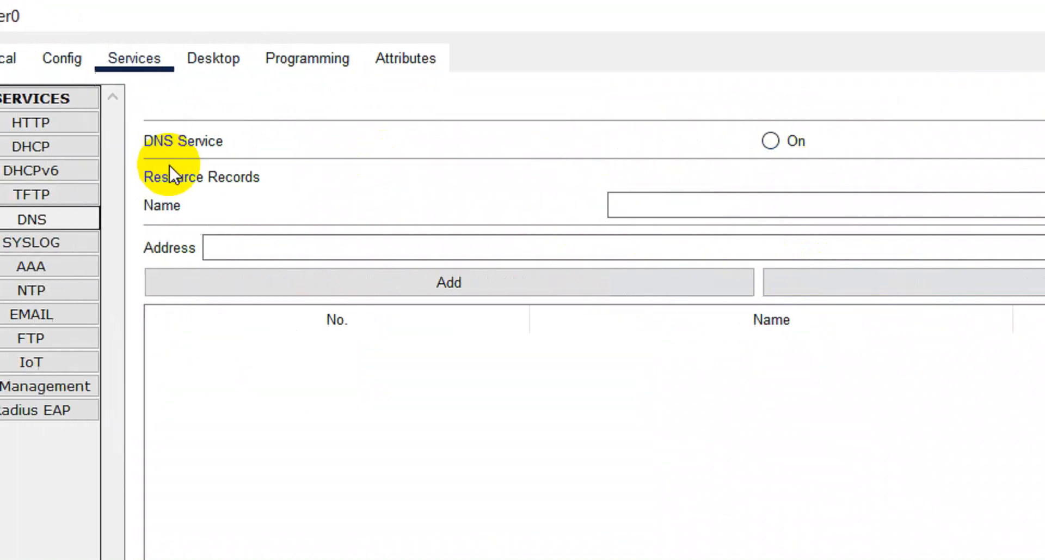
left_click(797, 144)
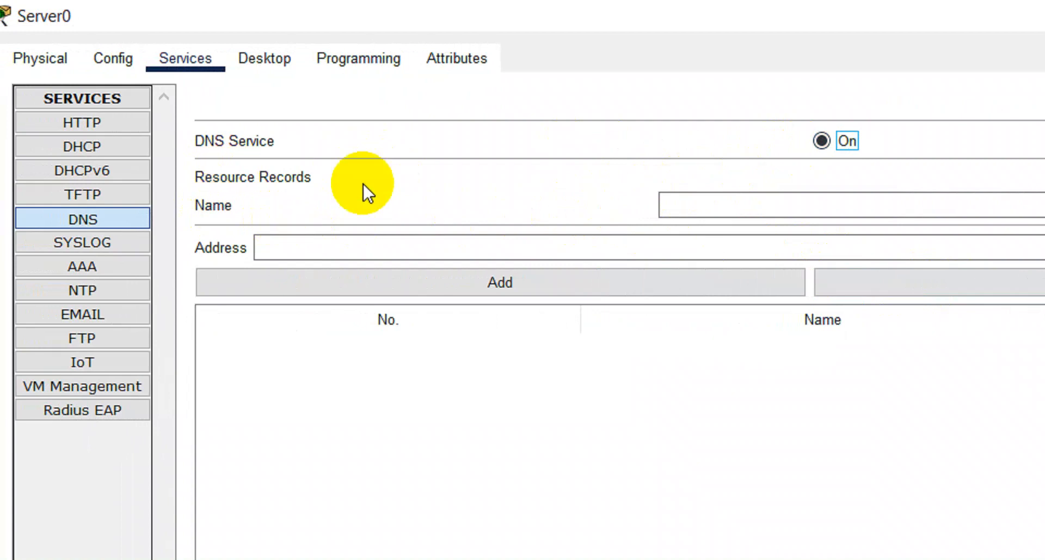
- Add an A Record for ikhyak.com with address 192.168.50.3 to Server0's DNS resource records
left_click(751, 205)
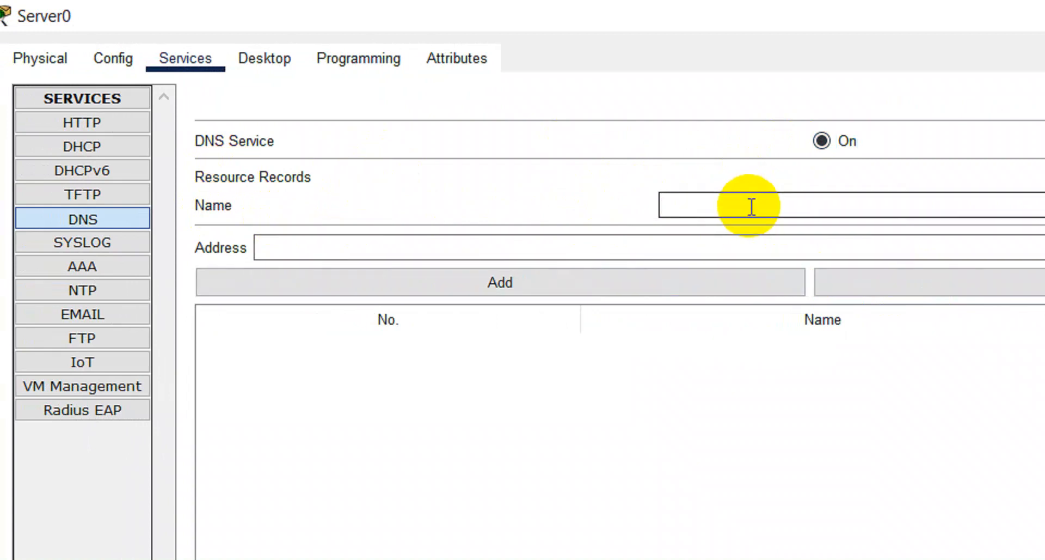
type("ikhyak.com")
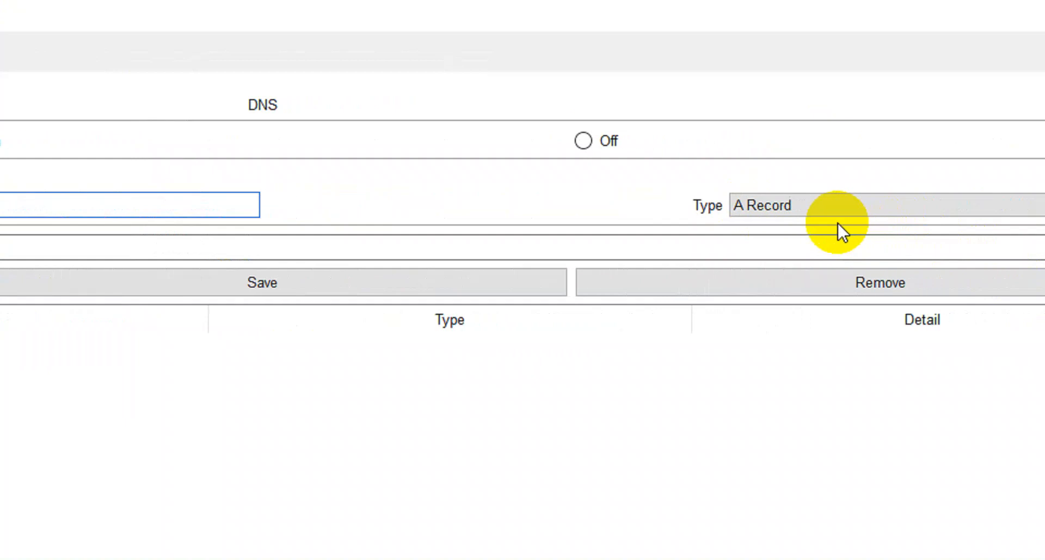
left_click(823, 207)
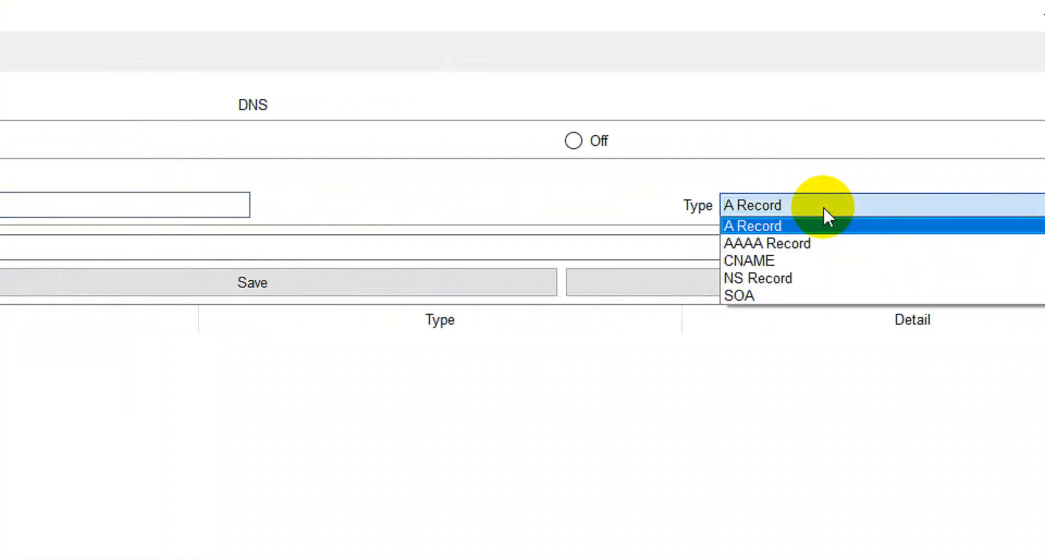
left_click(823, 207)
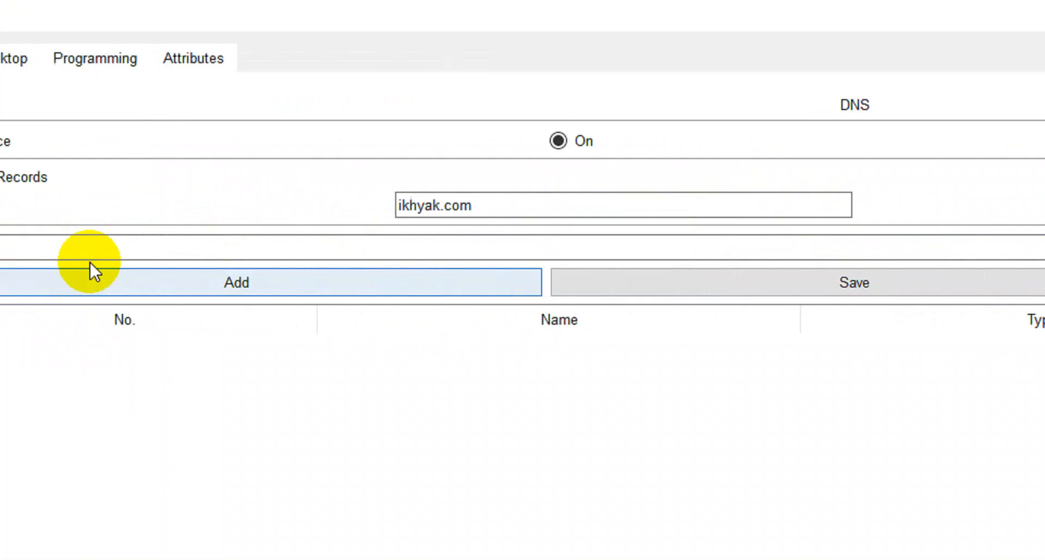
left_click(164, 246)
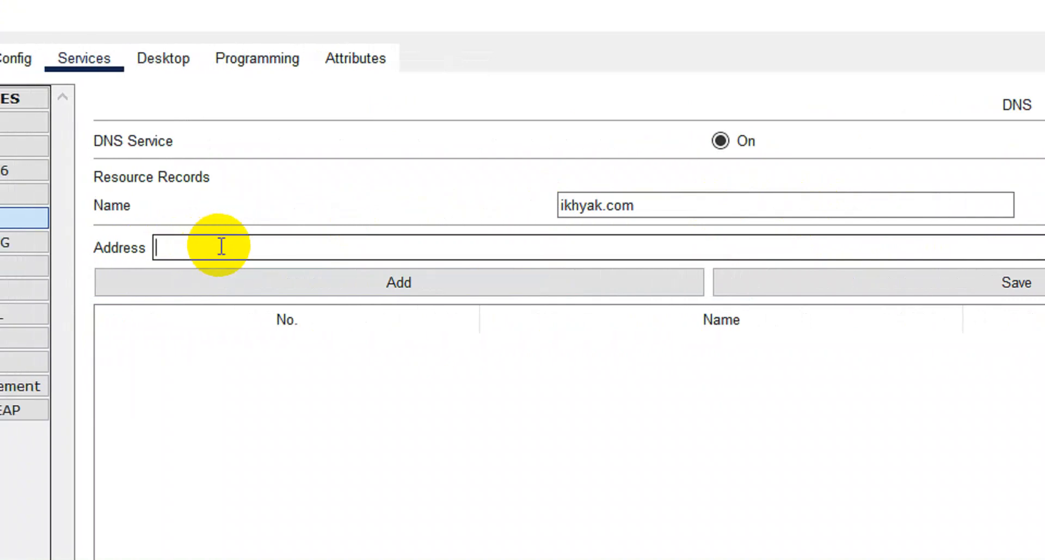
type("192.168.50.3")
left_click(338, 283)
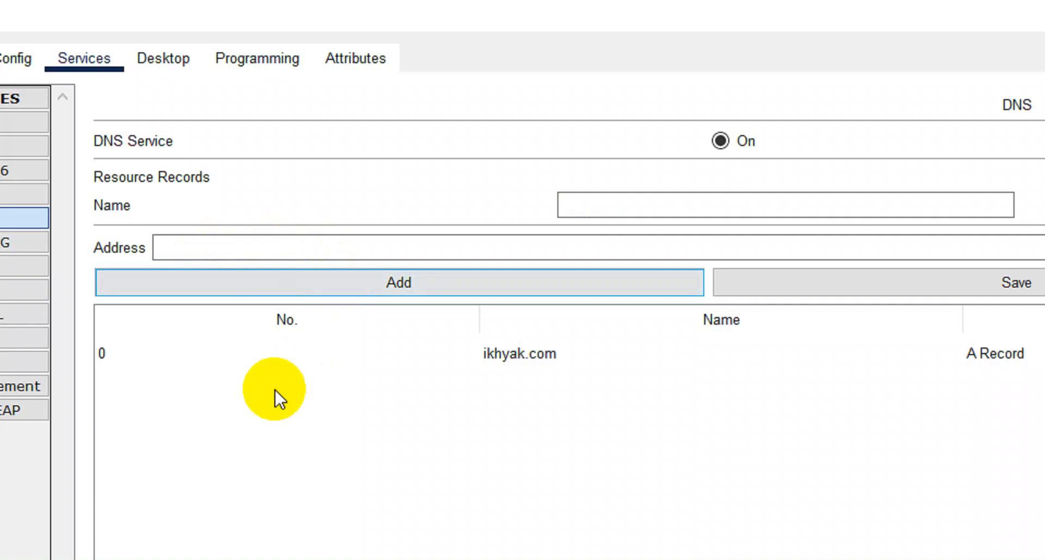
left_click(855, 288)
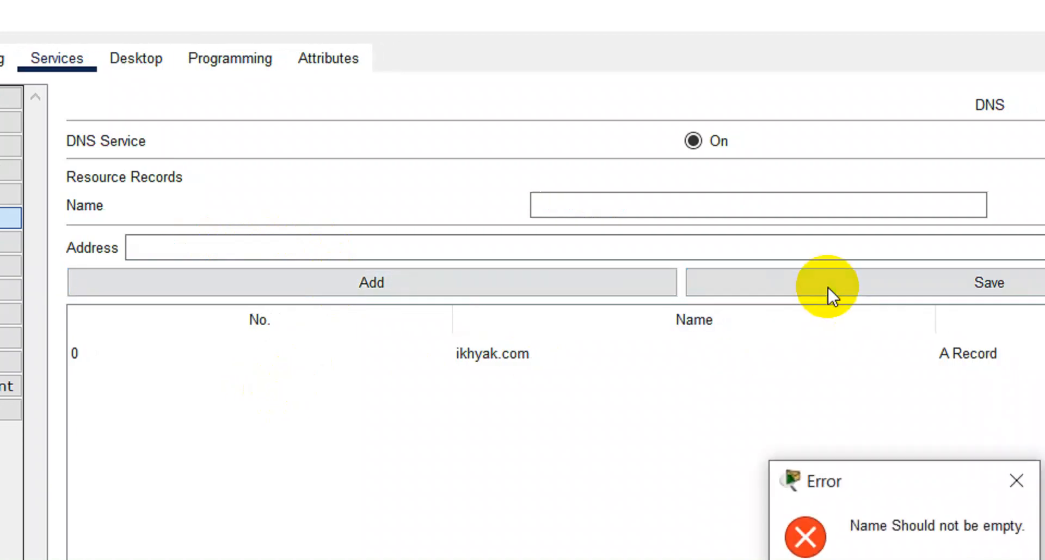
left_click(916, 538)
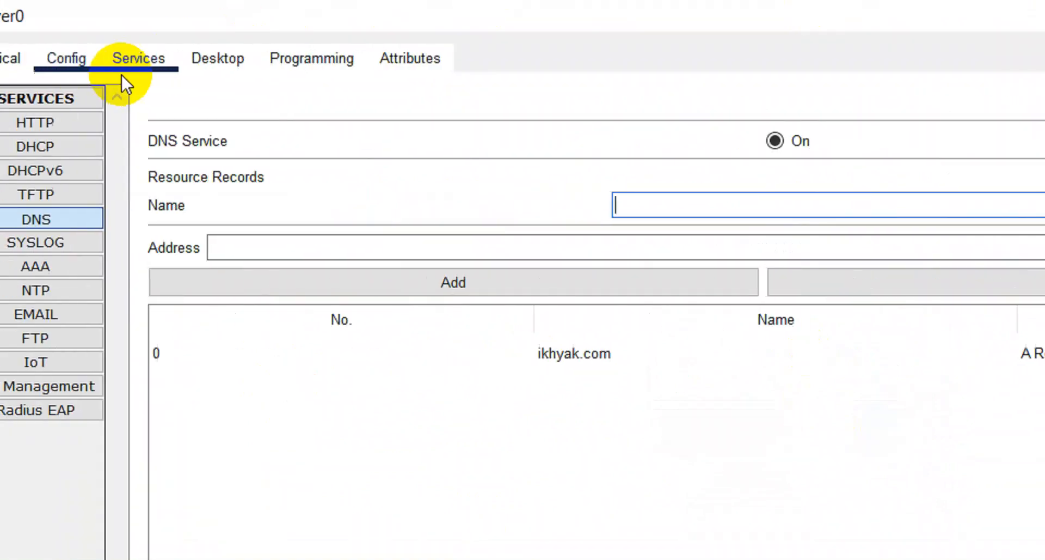
- Ping ikhyak.com from Server0's command prompt to test name resolution, and close the prompt
left_click(243, 62)
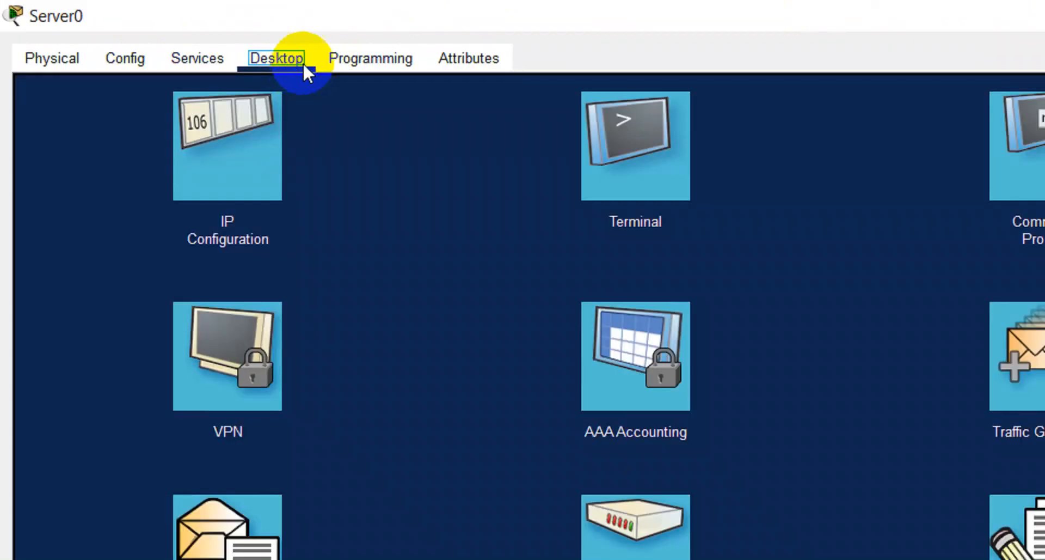
left_click(1026, 150)
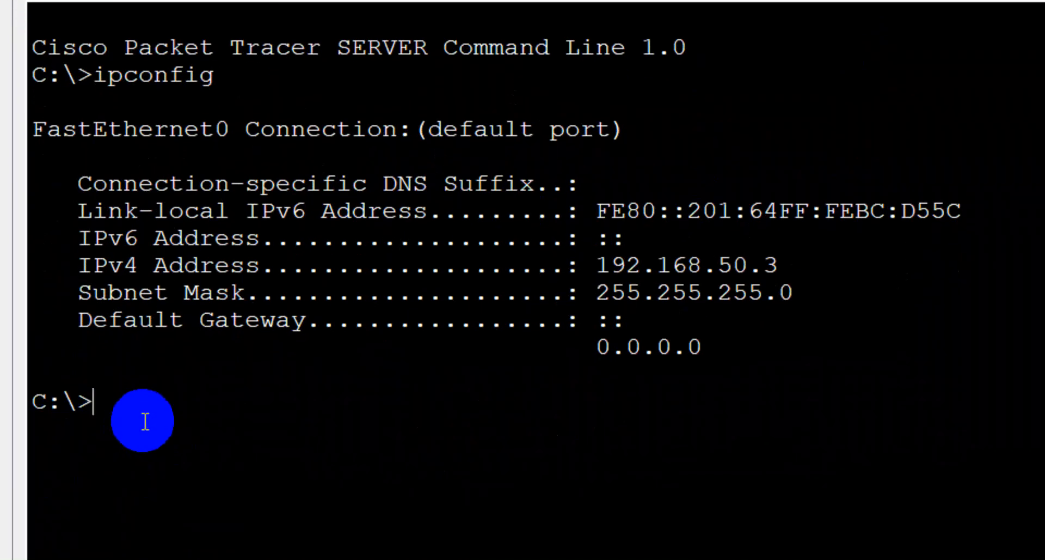
type("ping ")
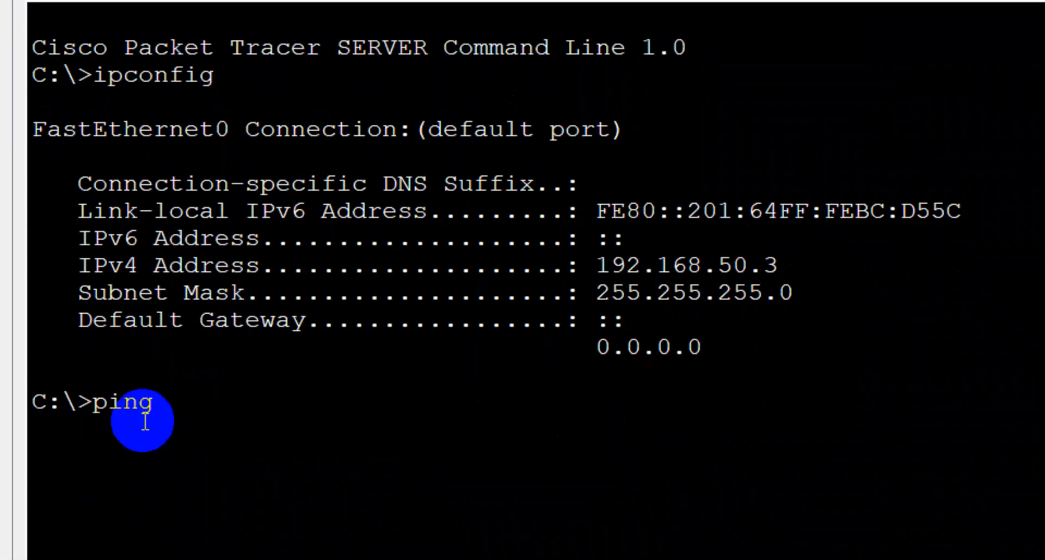
type("ikhyak.com")
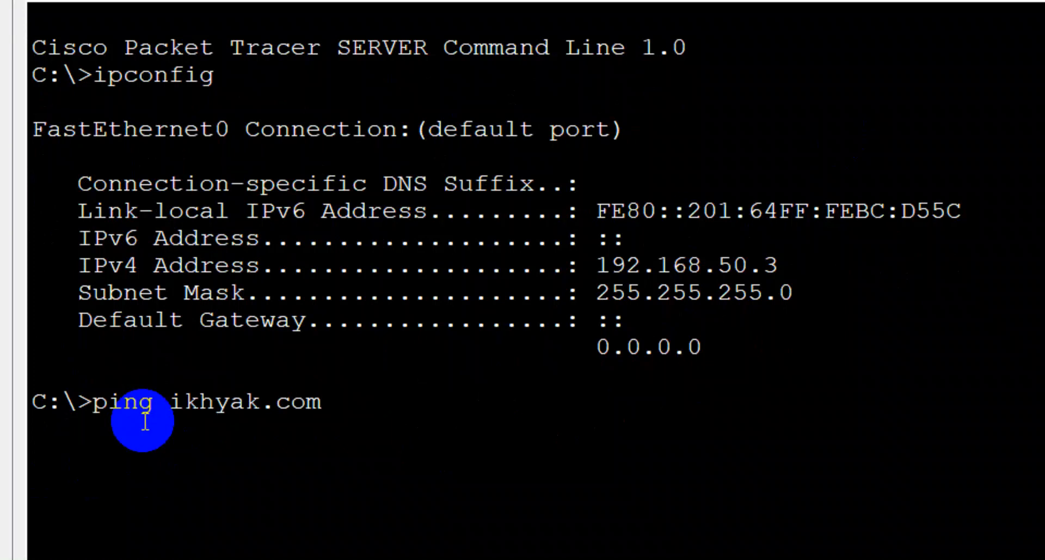
key("Return")
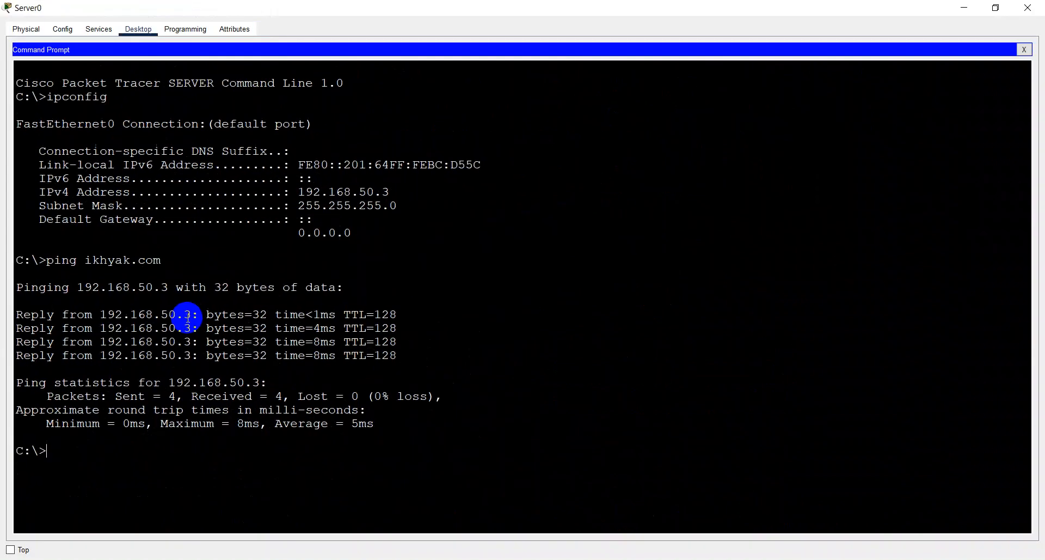
left_click(1024, 49)
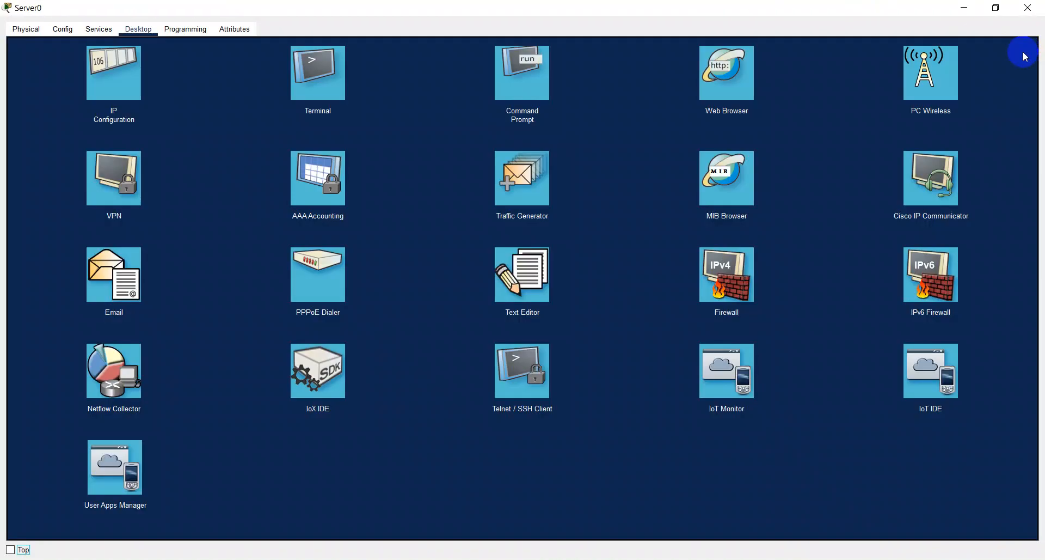
left_click(749, 88)
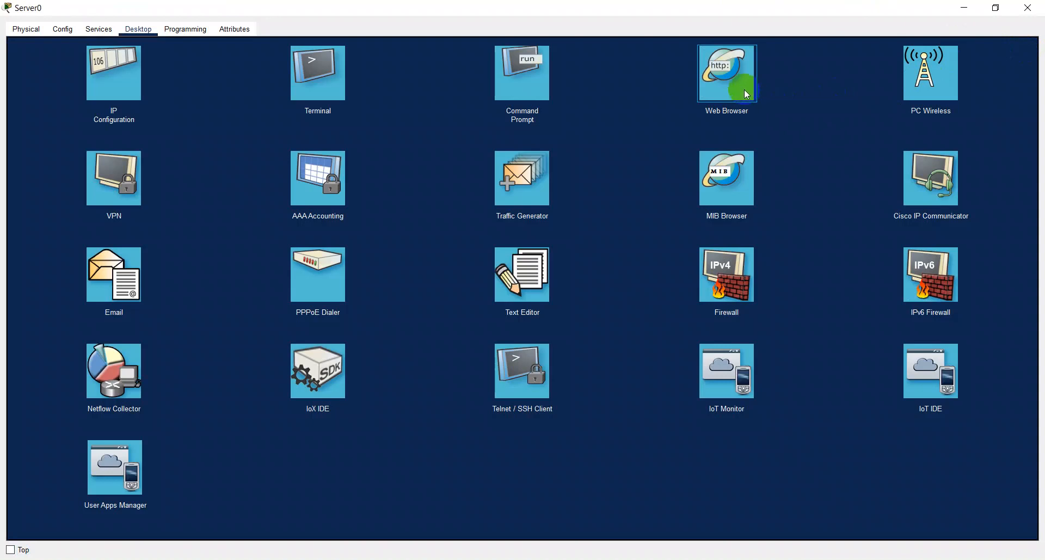
left_click(743, 90)
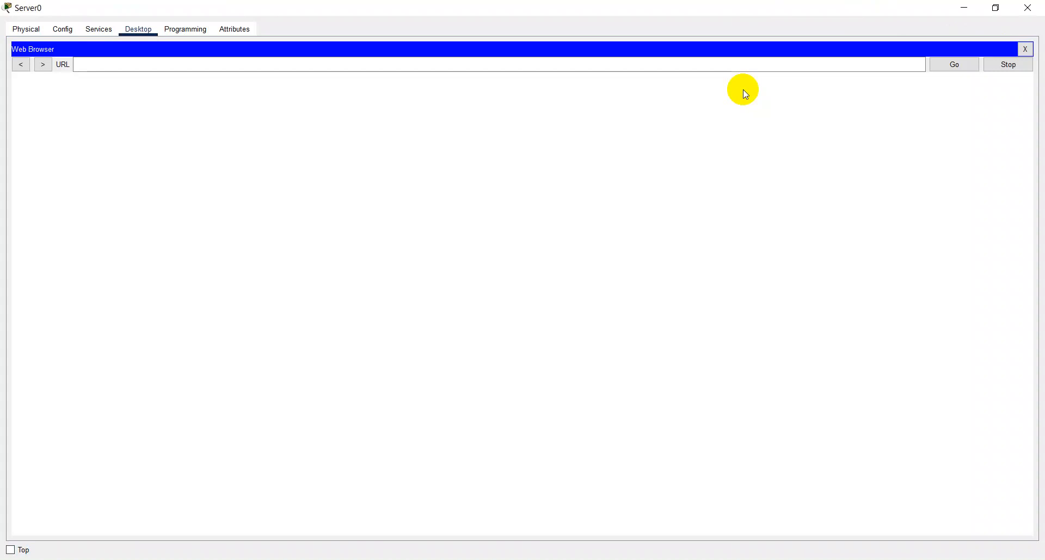
left_click(233, 66)
type("ikhya")
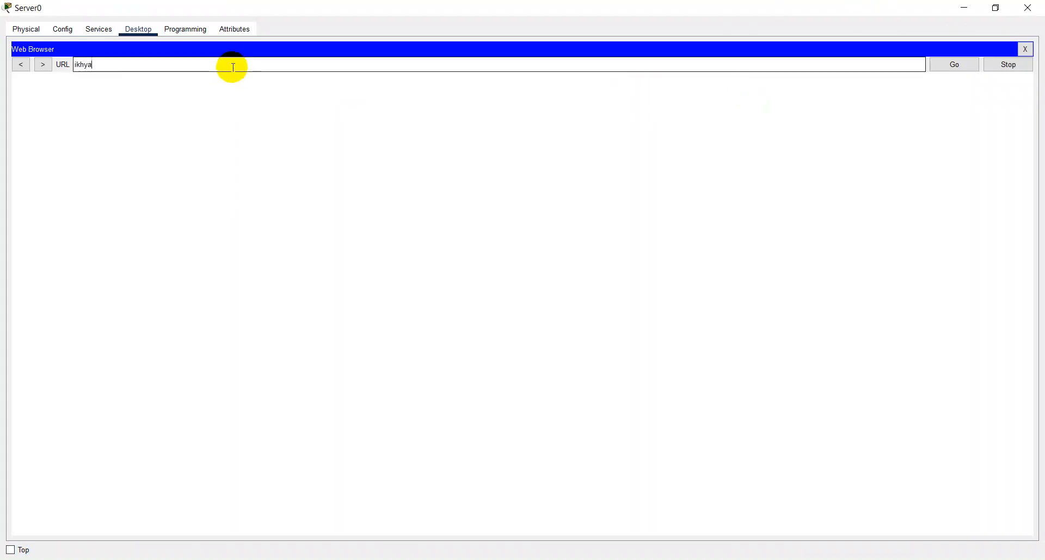
type("k.com")
key("Return")
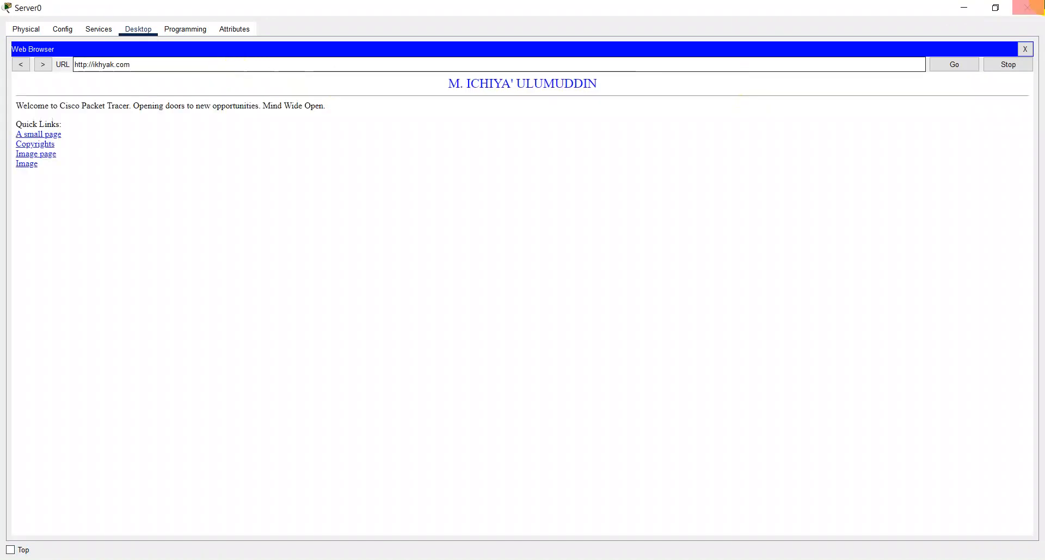
left_click(1027, 7)
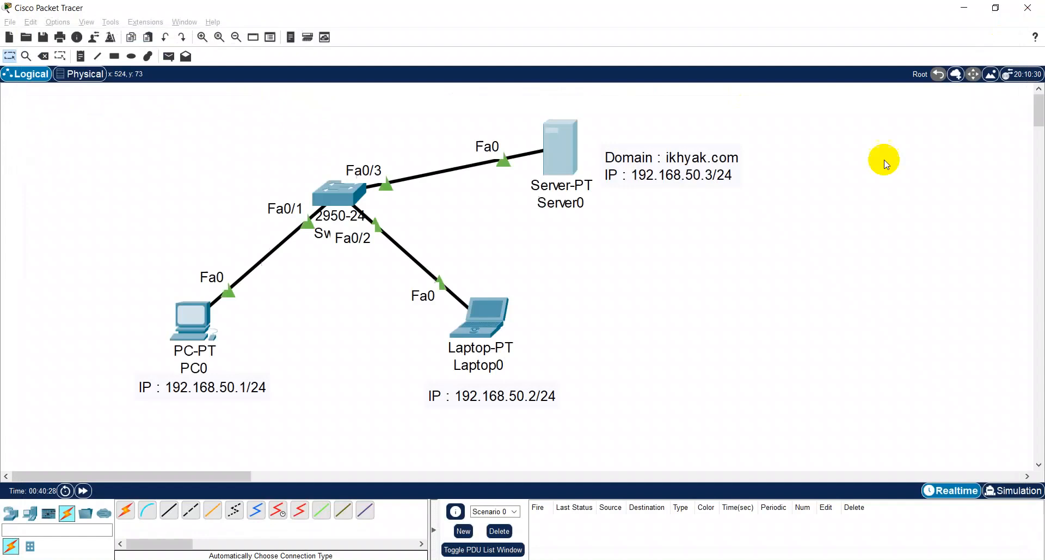
- Ping ikhyak.com from PC0's command prompt in a maximized window, and close the prompt
left_click(202, 319)
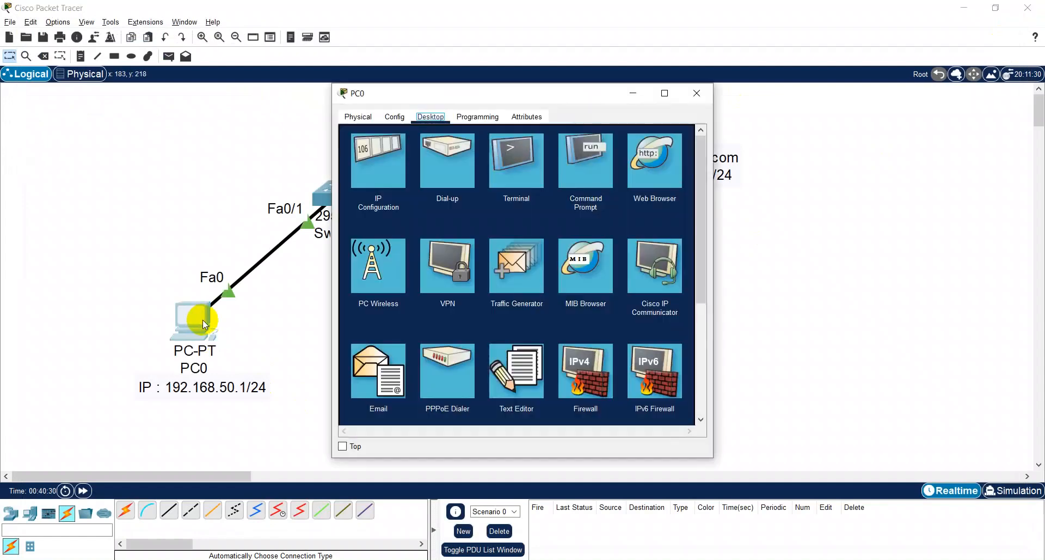
left_click(582, 161)
left_click(676, 99)
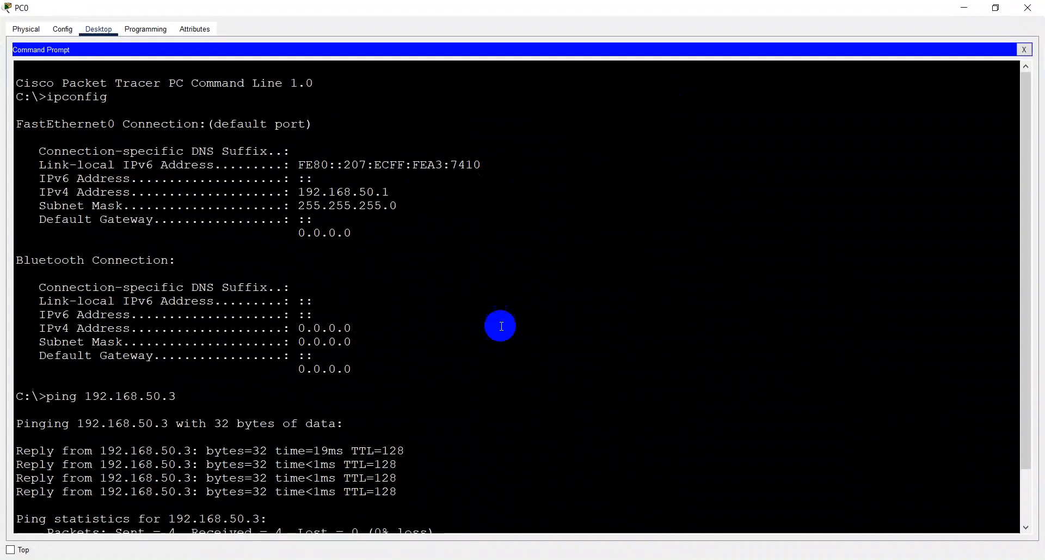
scroll(438, 392, "down", 1)
type("p")
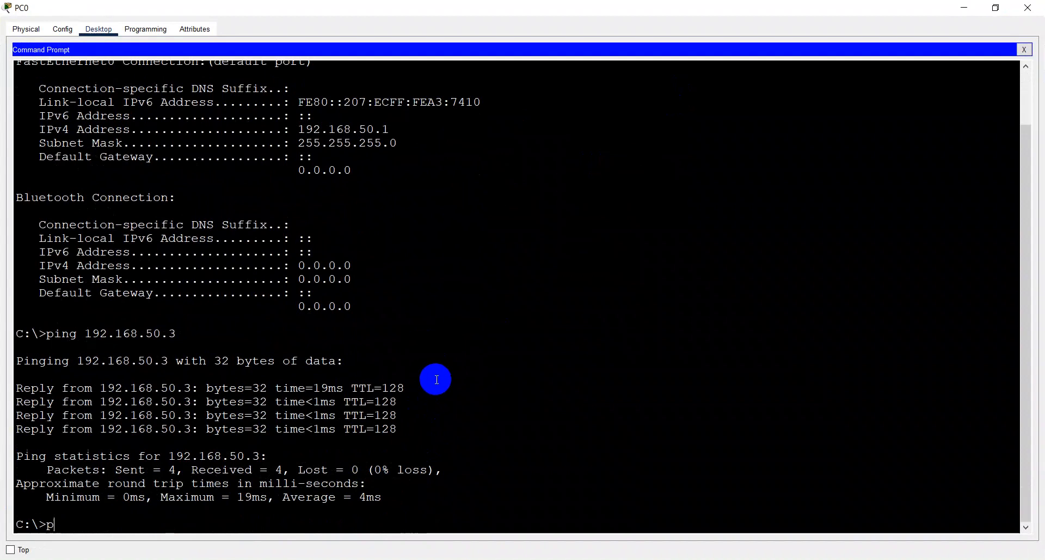
type("ing ikhyak.com")
key("Return")
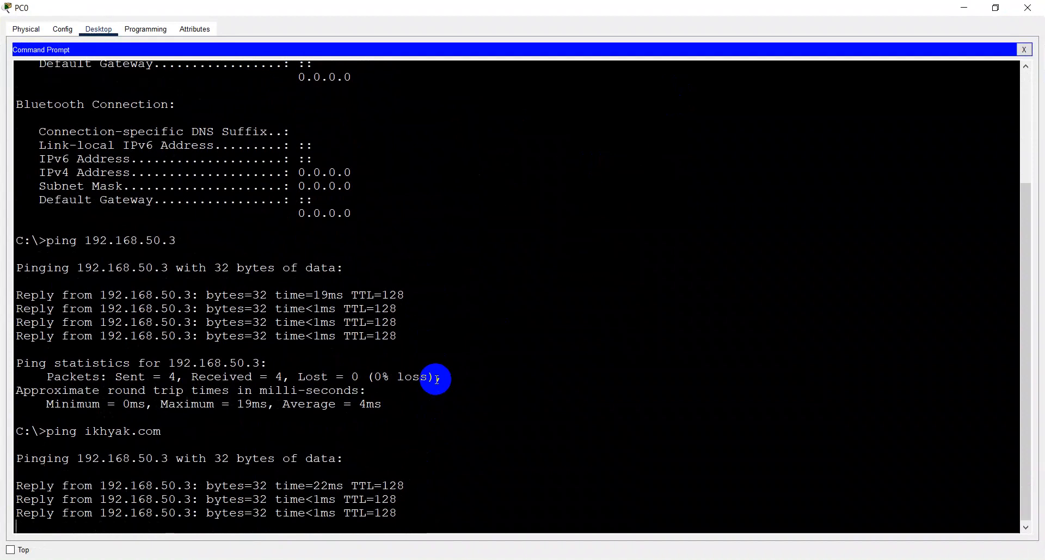
left_click(1022, 50)
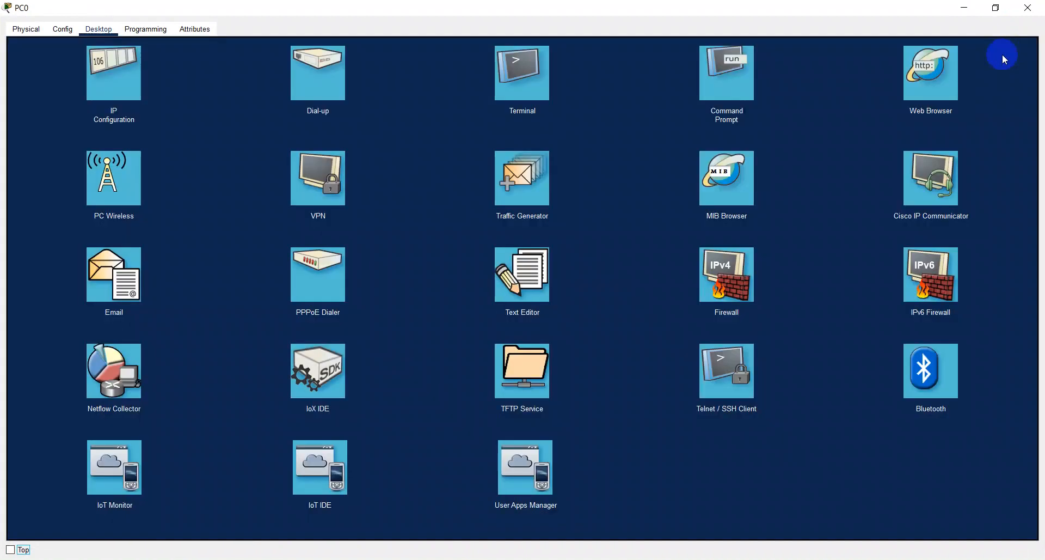
- Set PC0's IPv4 DNS server to 0.0.0.0 and close its IP configuration
left_click(139, 83)
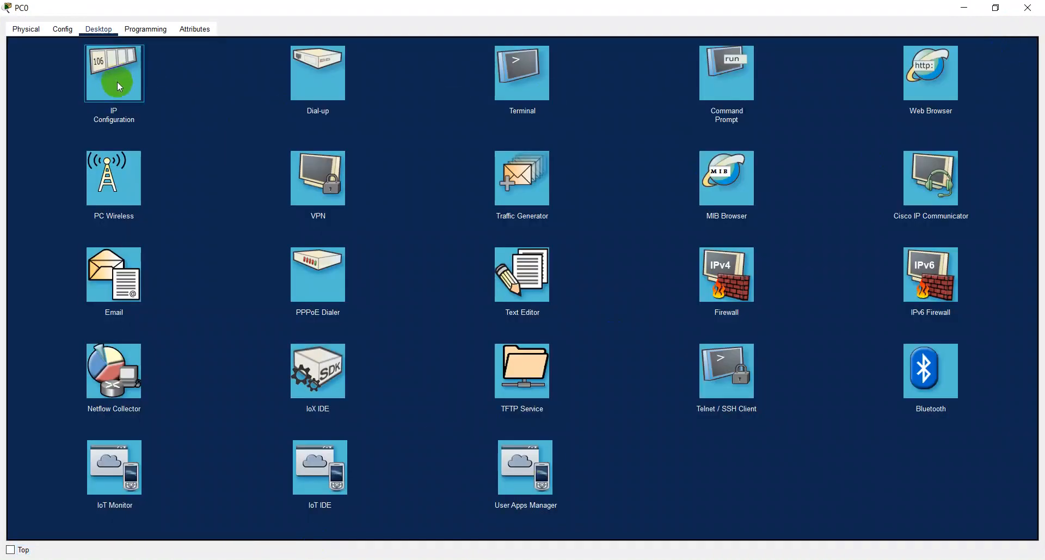
left_click_drag(406, 163, 256, 163)
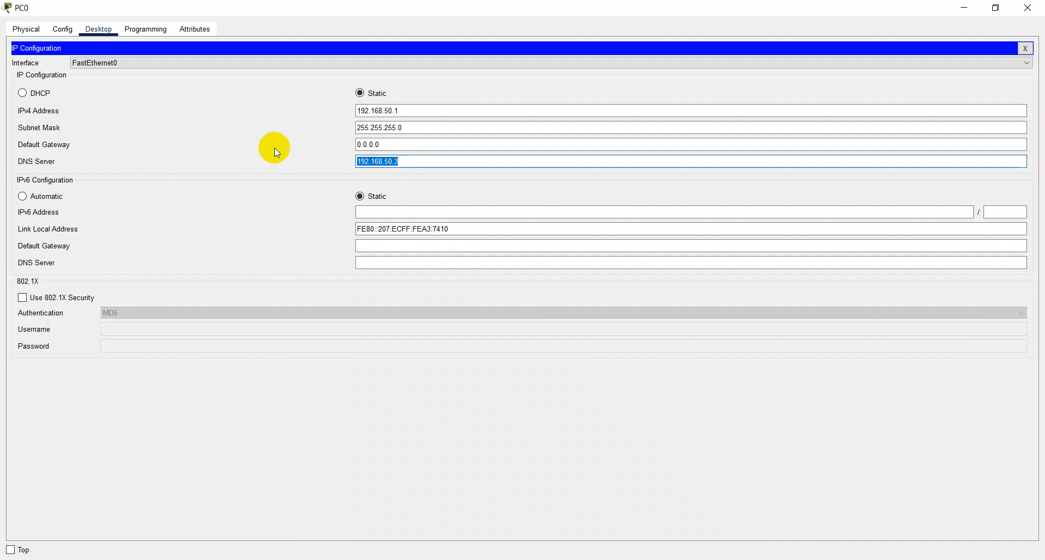
type("0.0.0.0")
left_click(1025, 48)
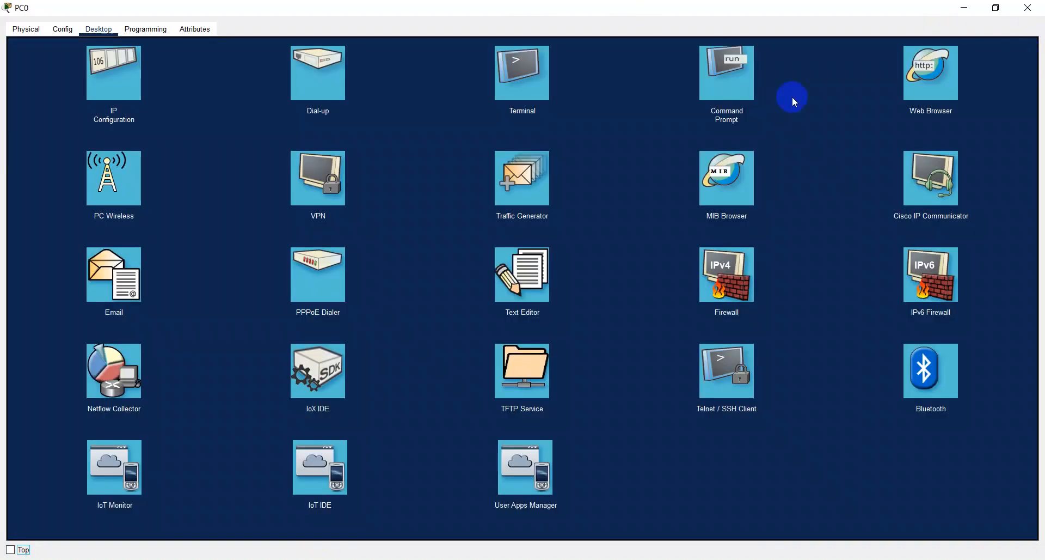
- Ping ikhyak.com from PC0's command prompt to test name resolution without a DNS server, and close the prompt
left_click(719, 87)
scroll(459, 314, "down", 6)
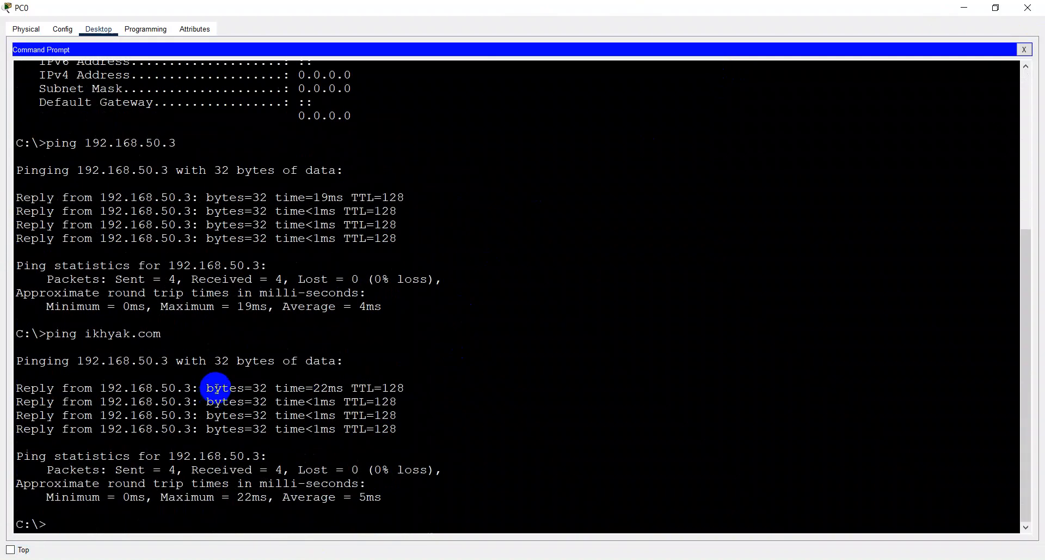
key("Up")
key("Return")
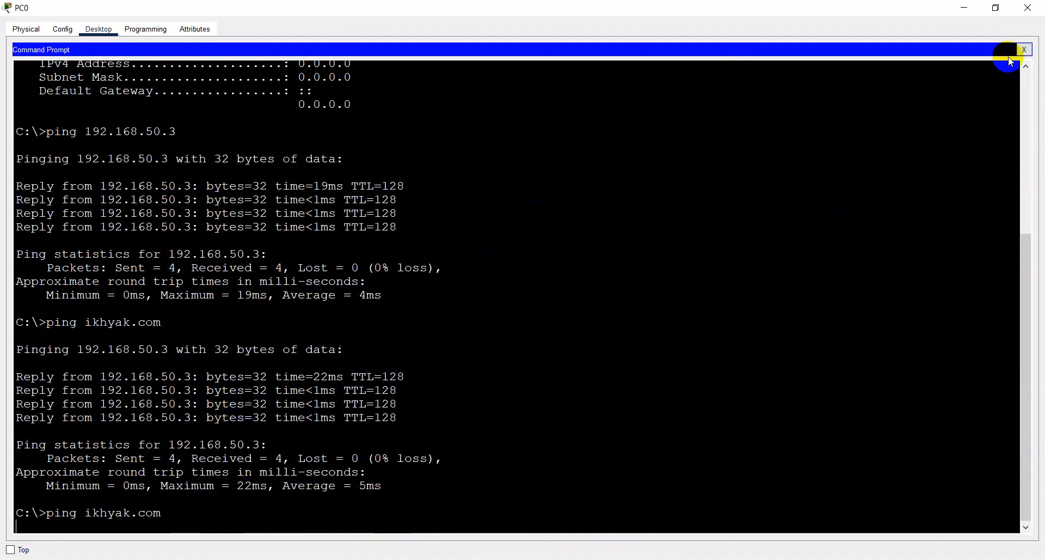
left_click(1023, 50)
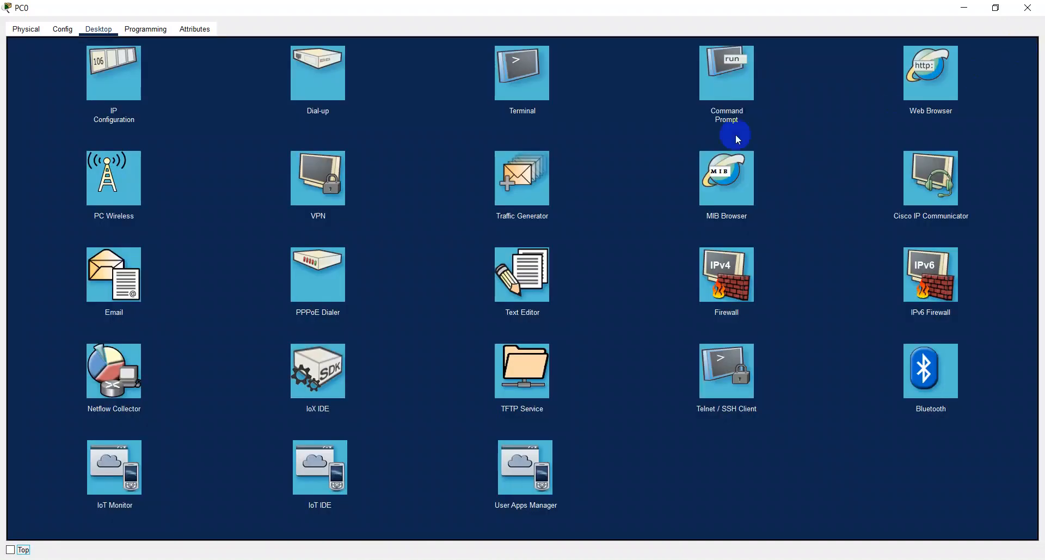
- Set PC0's IPv4 DNS server to 192.168.50.3 and close its IP configuration
left_click(121, 95)
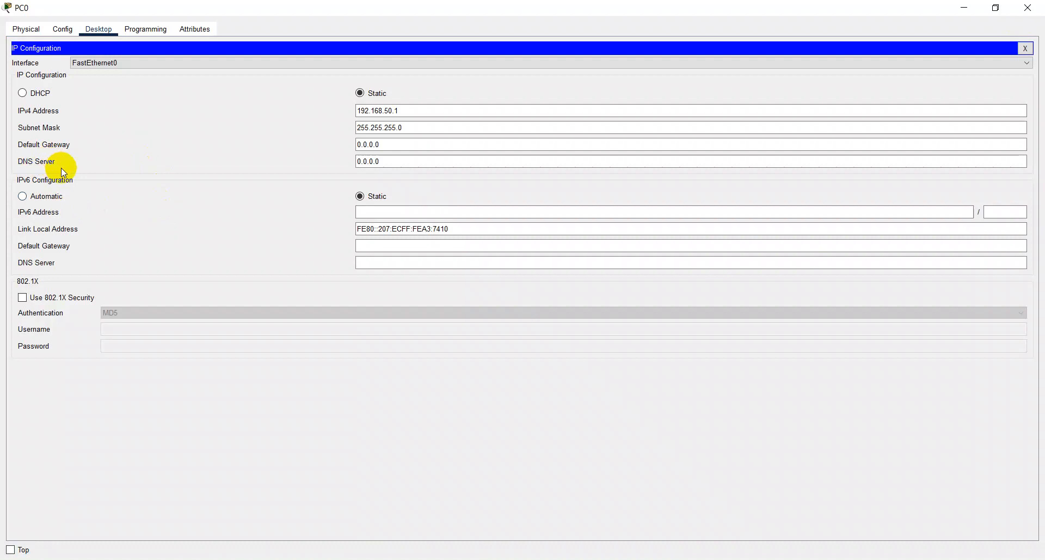
left_click_drag(434, 164, 169, 167)
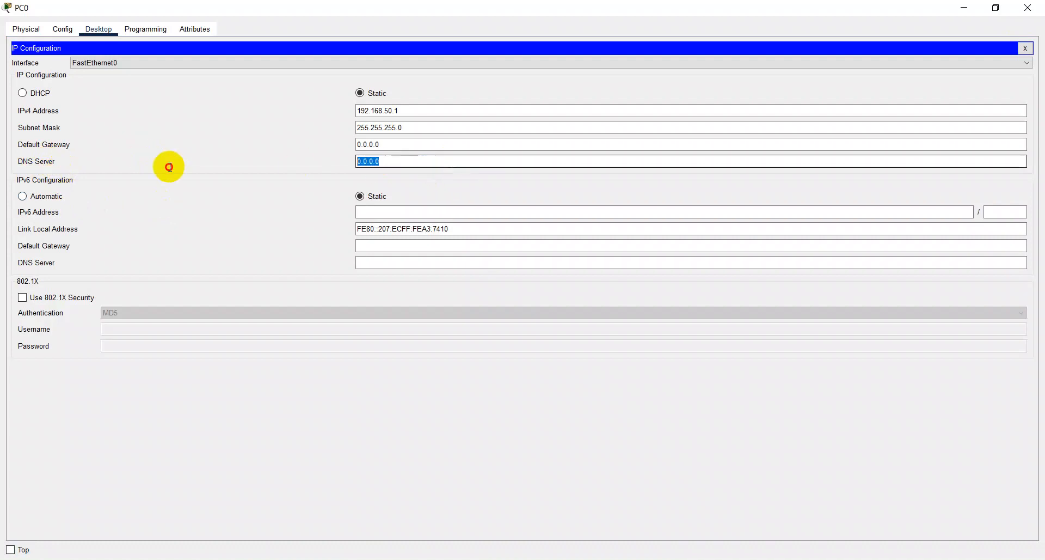
type("192.168")
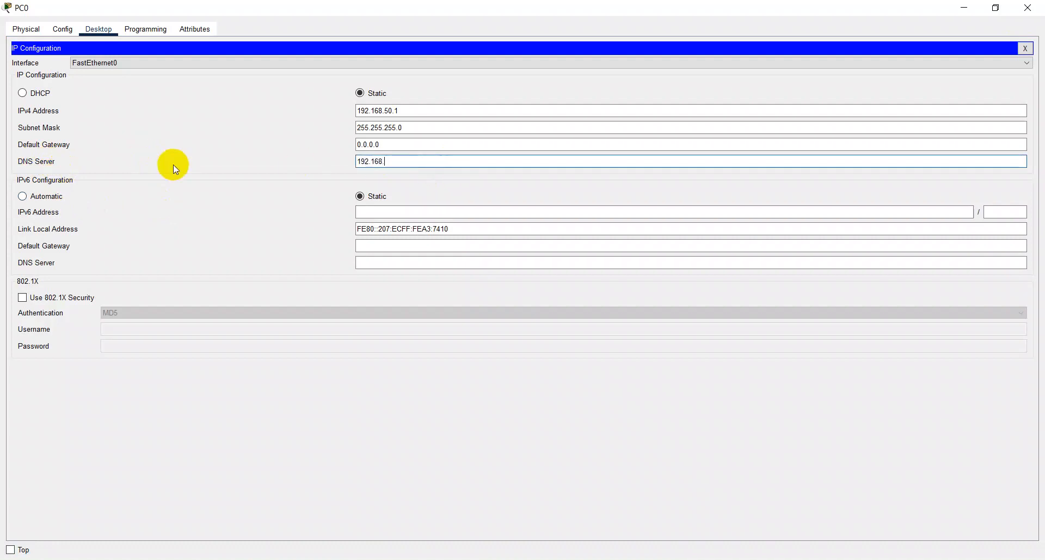
type(".50.3")
left_click(1027, 48)
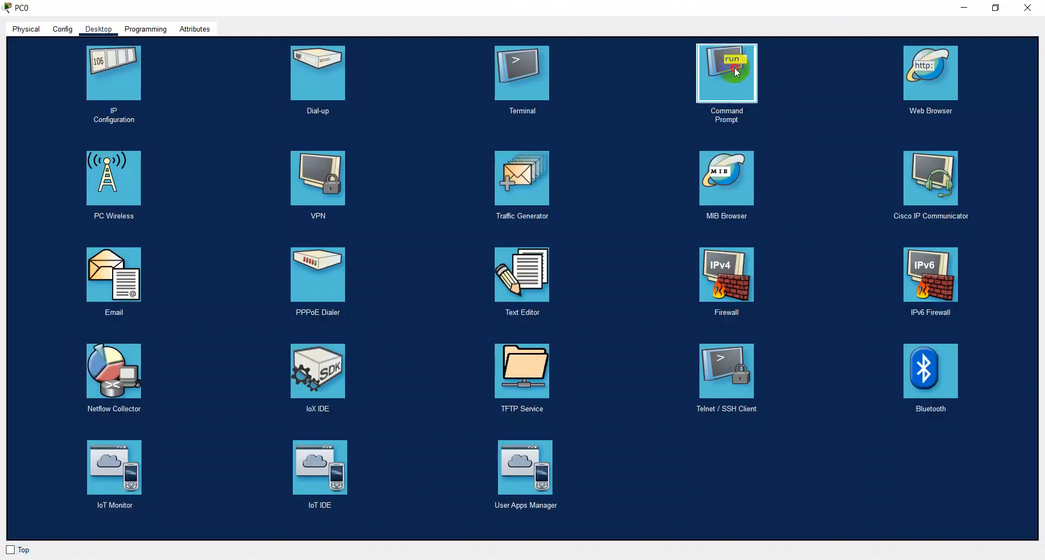
- Repeat the ping to ikhyak.com from PC0's command prompt with the DNS server restored, and close the prompt
left_click(733, 67)
scroll(842, 180, "down", 8)
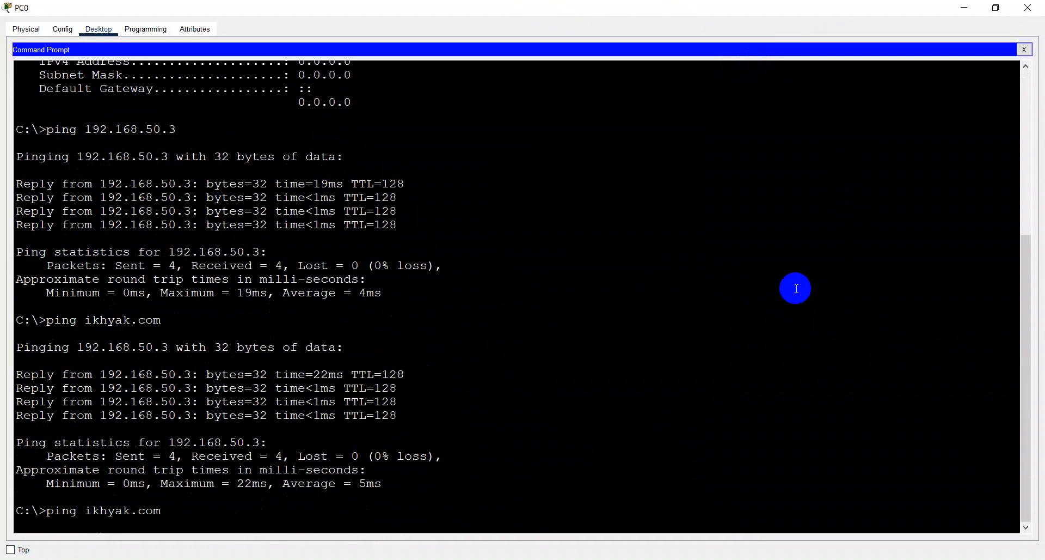
key("Up")
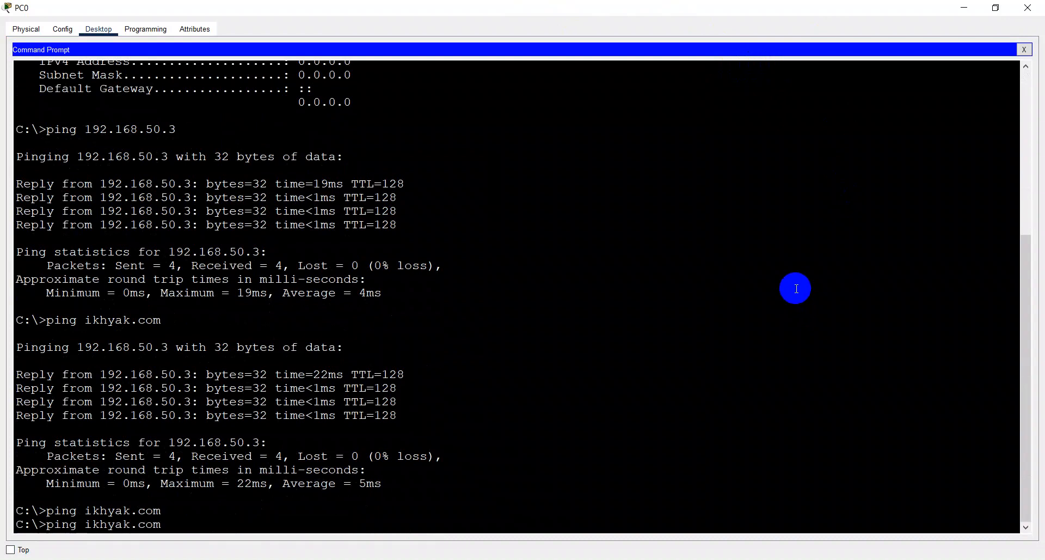
key("Return")
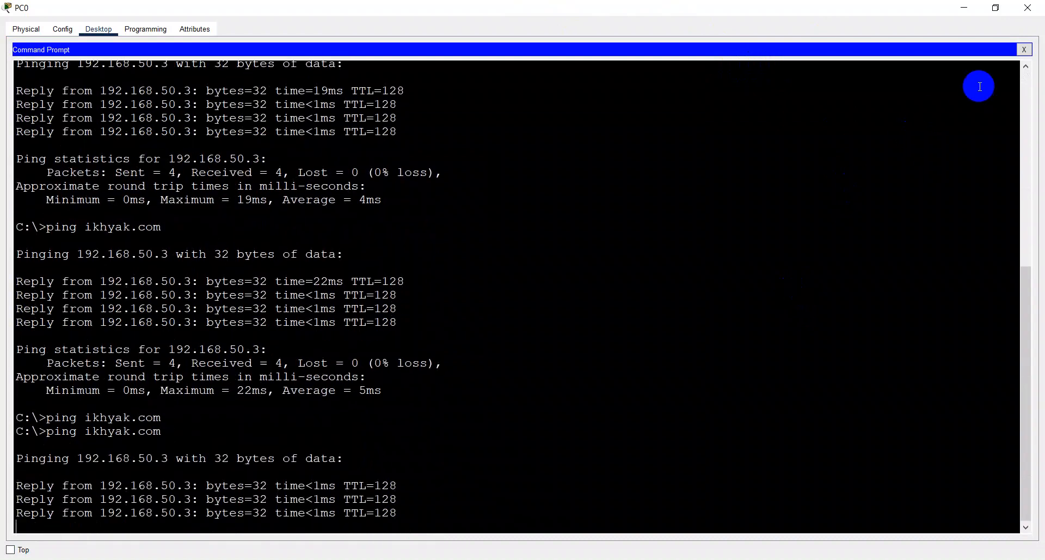
left_click(1023, 50)
left_click(953, 66)
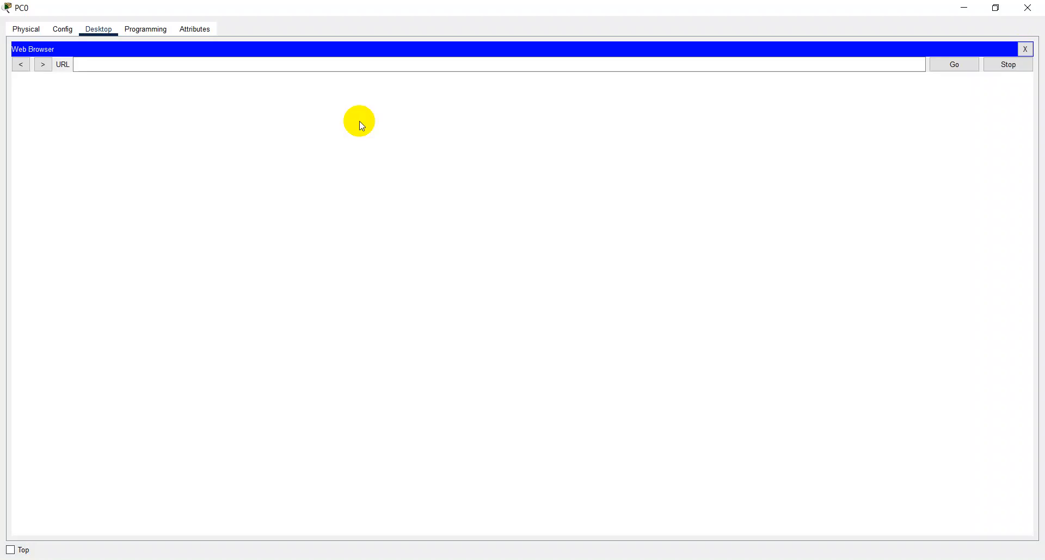
left_click(362, 64)
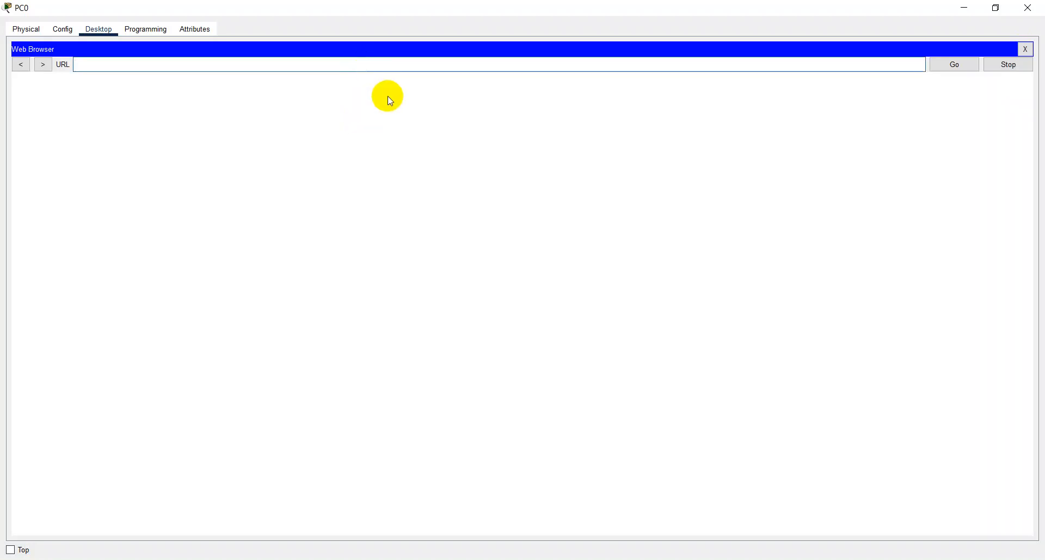
type("ikhyak.com")
key("Return")
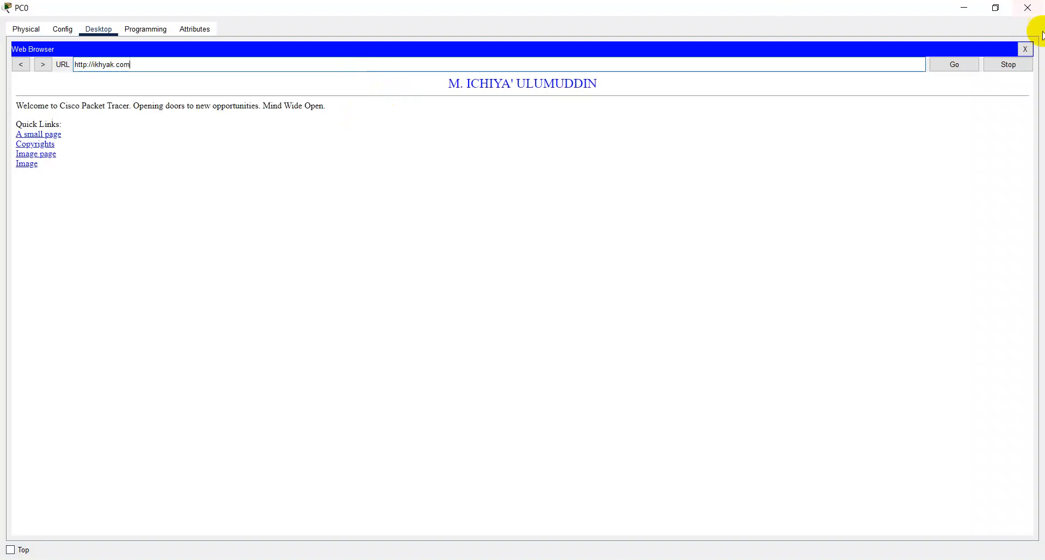
left_click(1026, 51)
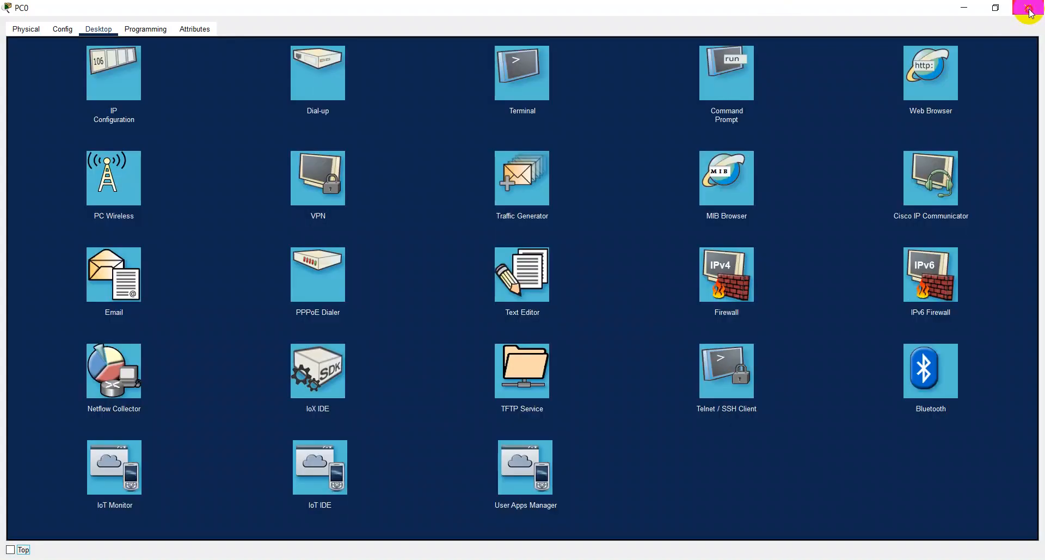
left_click(1028, 8)
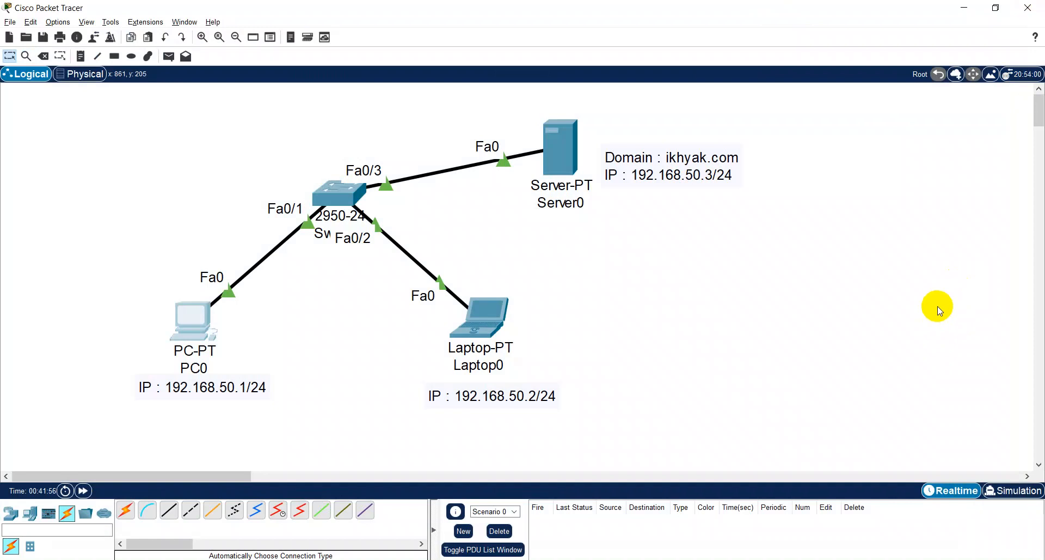
- Change the IP in Server0's note to 14.14.14.50/24 and move the note slightly up, closer to the server
left_click(654, 177)
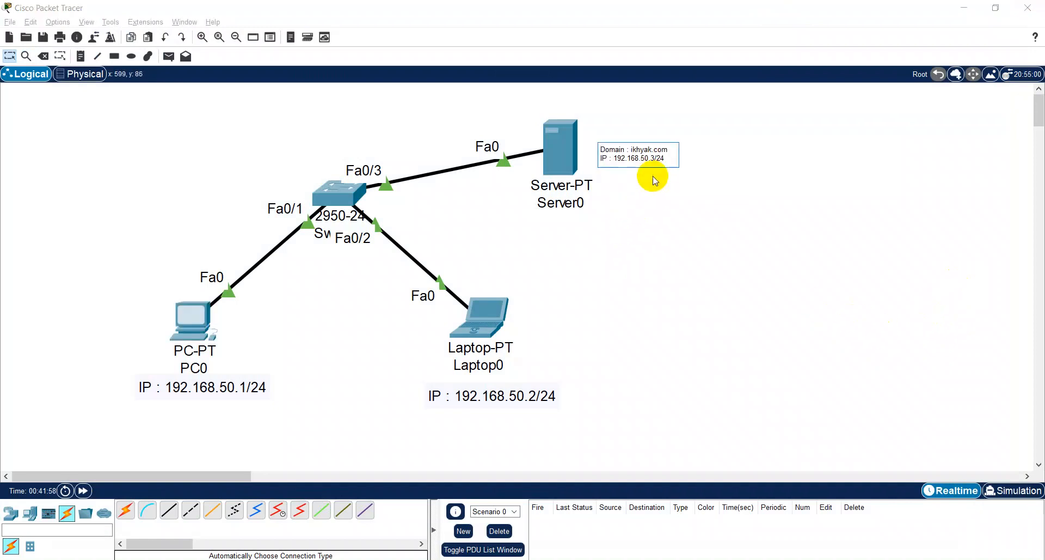
left_click(614, 159)
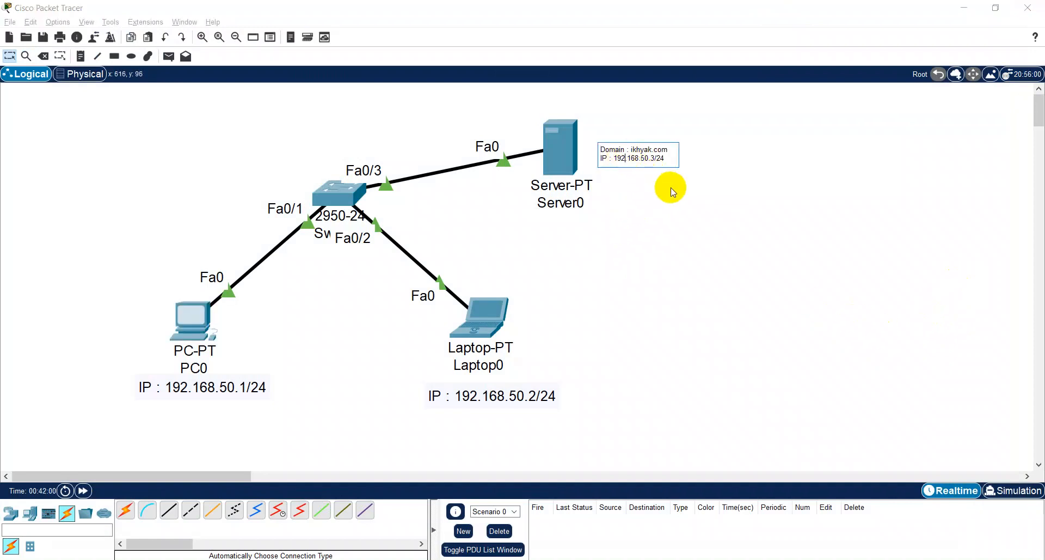
key("BackSpace")
key("BackSpace")
key("BackSpace")
key("BackSpace")
type("14.14.14.")
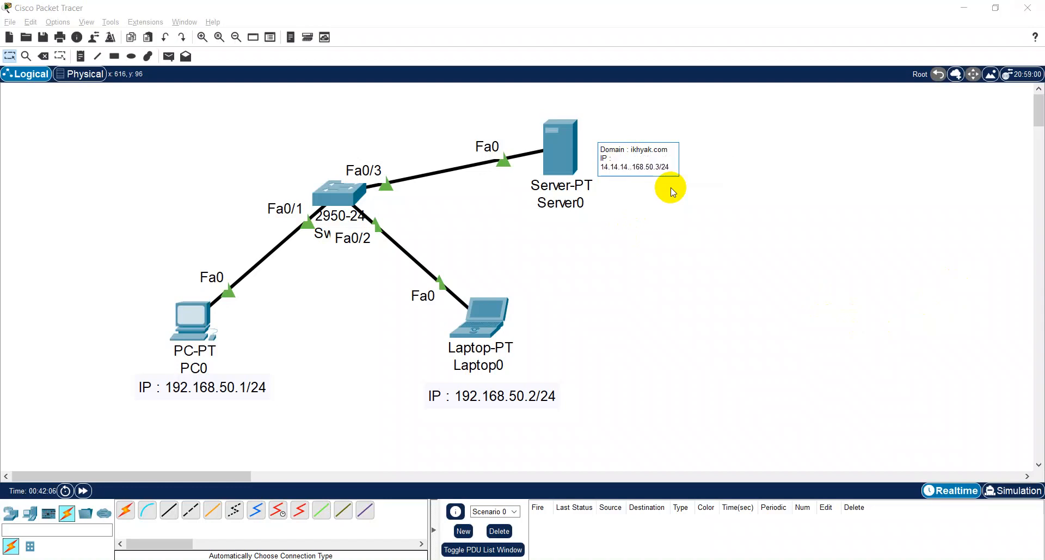
key("Delete")
key("Delete")
key("Delete")
key("Delete")
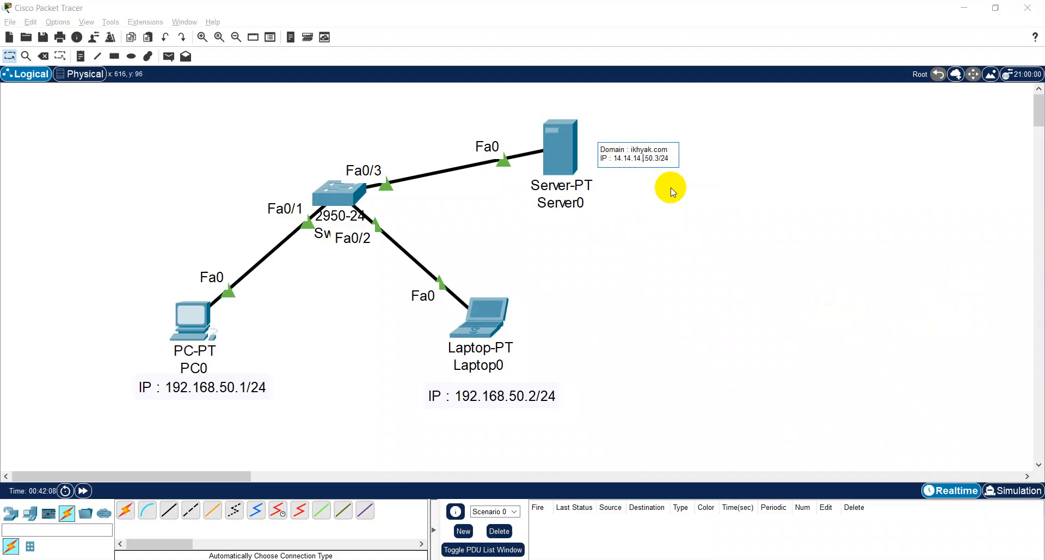
key("Delete")
key("Delete")
key("Delete")
key("Delete")
type("50")
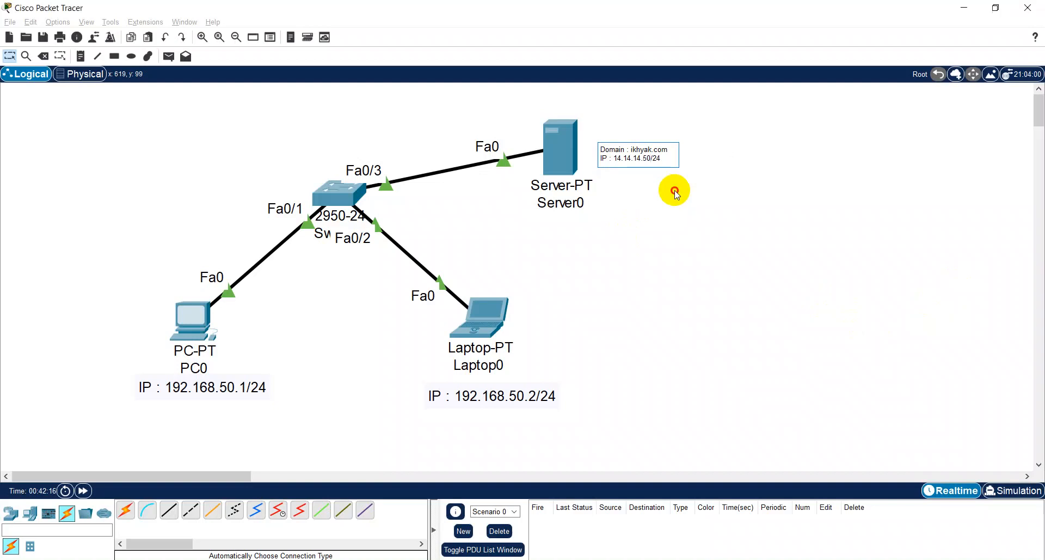
left_click(675, 192)
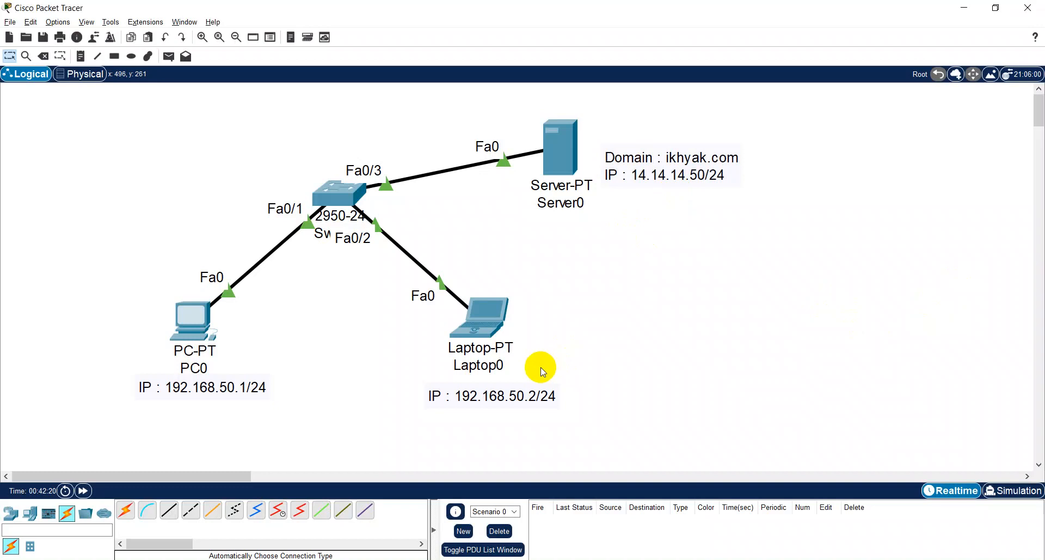
left_click(617, 156)
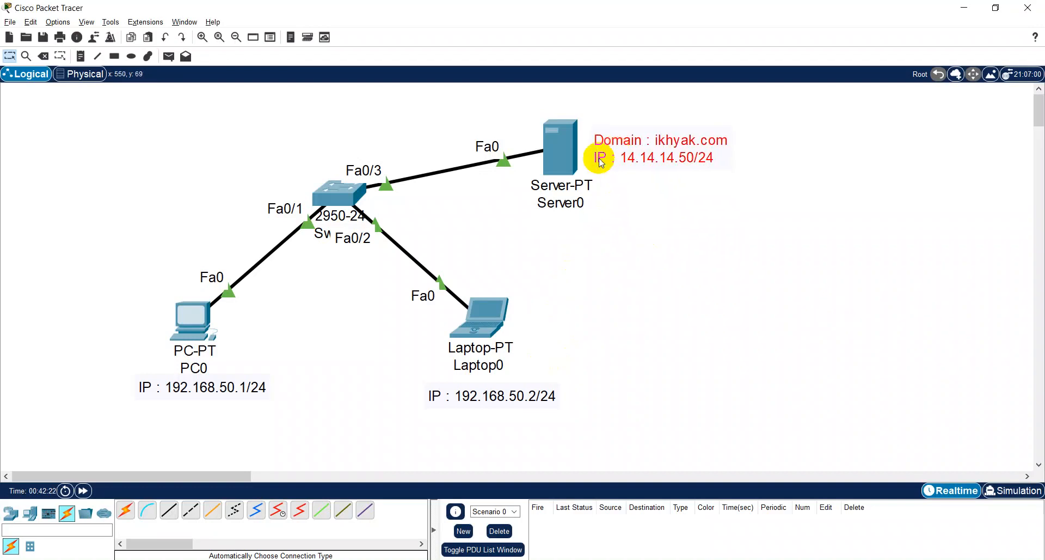
- Set PC0's IPv4 DNS server to 14.14.14.50 and close the device window
left_click(217, 341)
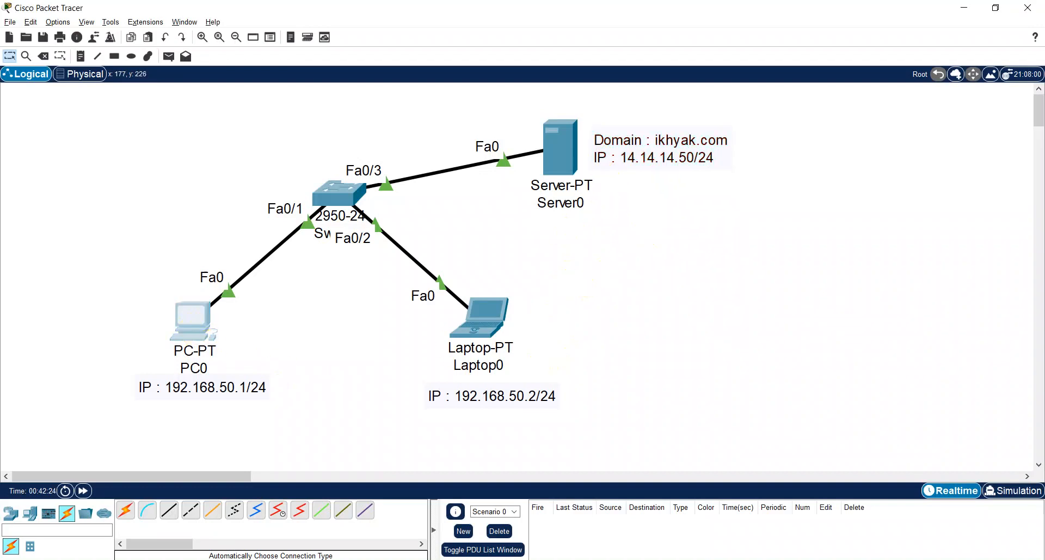
left_click(375, 182)
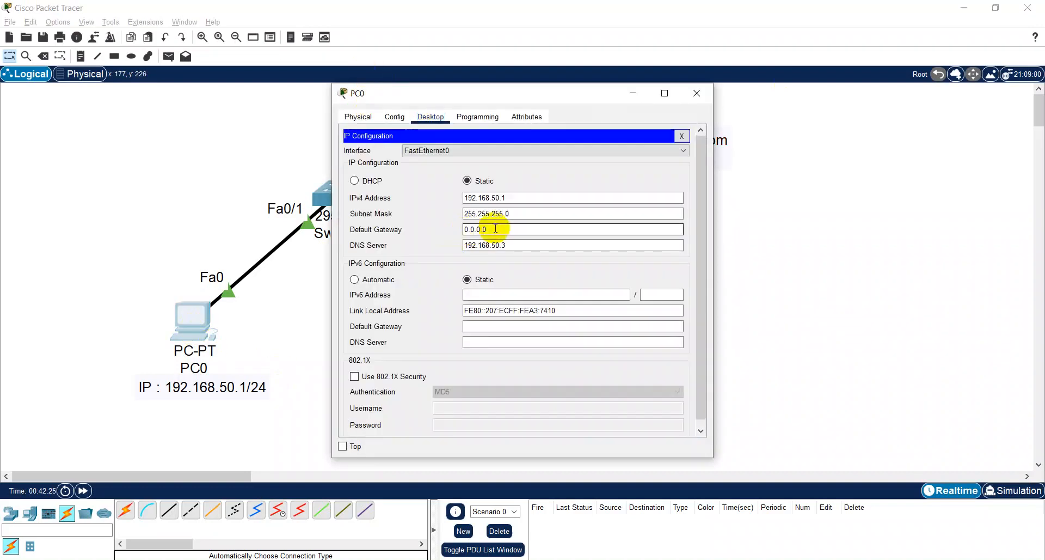
type("4")
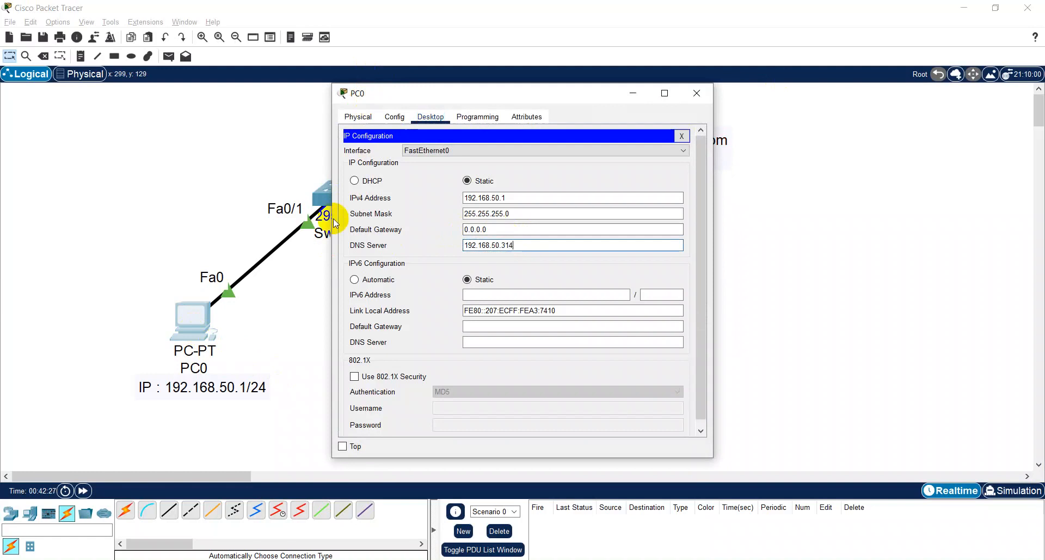
key("BackSpace")
key("BackSpace")
key("BackSpace")
key("BackSpace")
key("BackSpace")
key("BackSpace")
key("BackSpace")
key("BackSpace")
key("BackSpace")
key("BackSpace")
key("BackSpace")
key("BackSpace")
type("1")
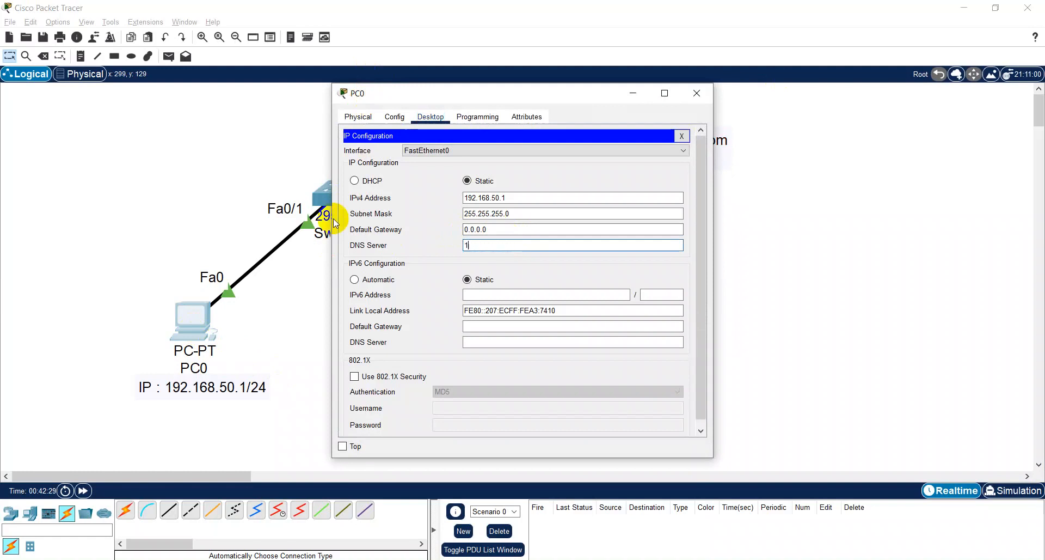
type("4.14.14.50")
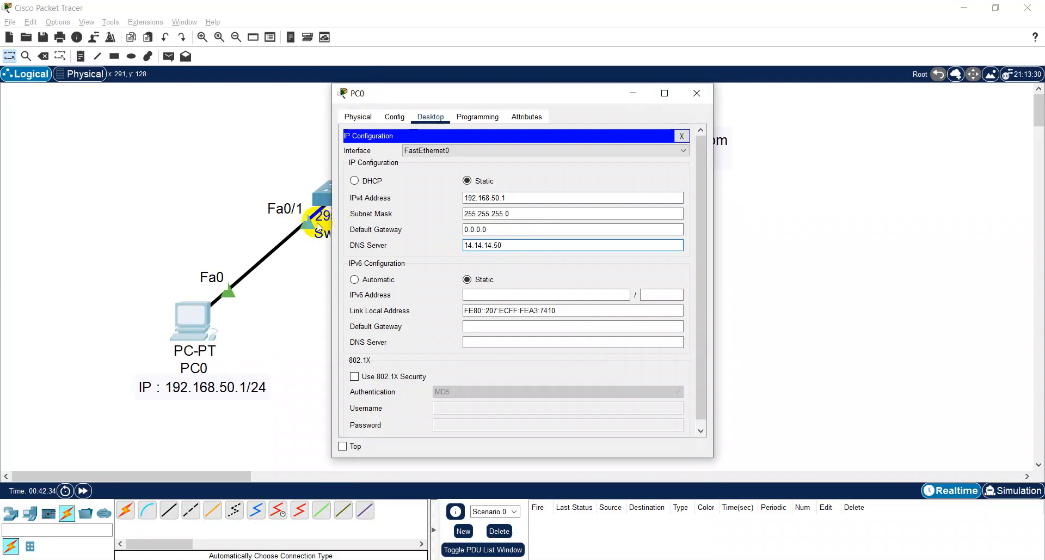
key("ctrl+a")
left_click(680, 136)
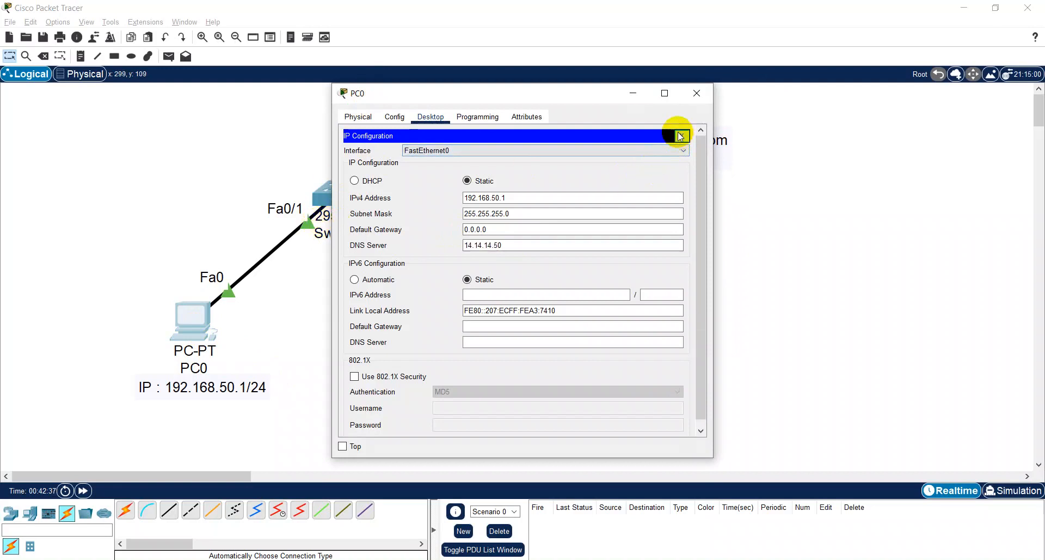
left_click(695, 92)
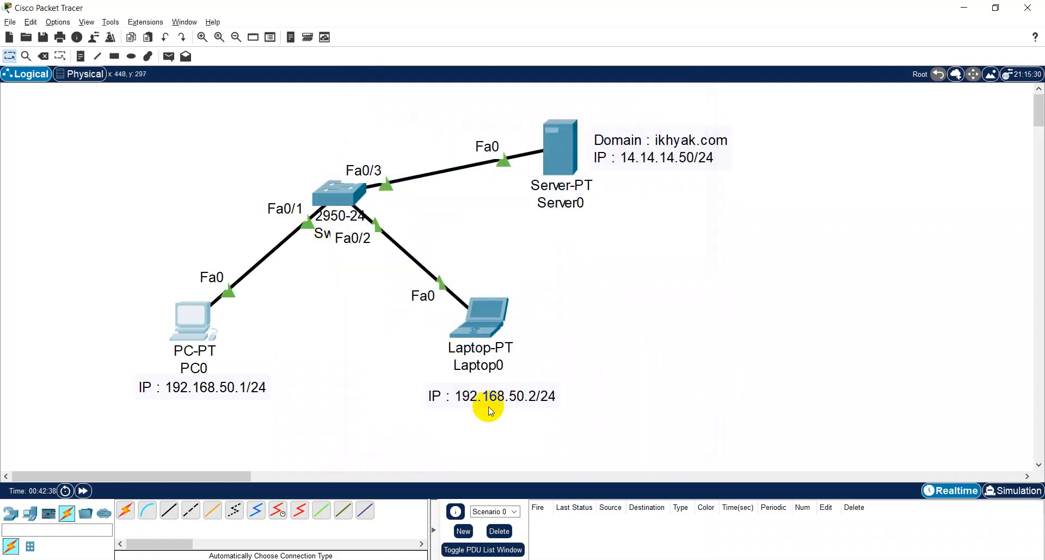
- Set Laptop0's IPv4 DNS server to 14.14.14.50 and close the device window
left_click(504, 311)
left_click(374, 159)
left_click_drag(517, 246, 338, 245)
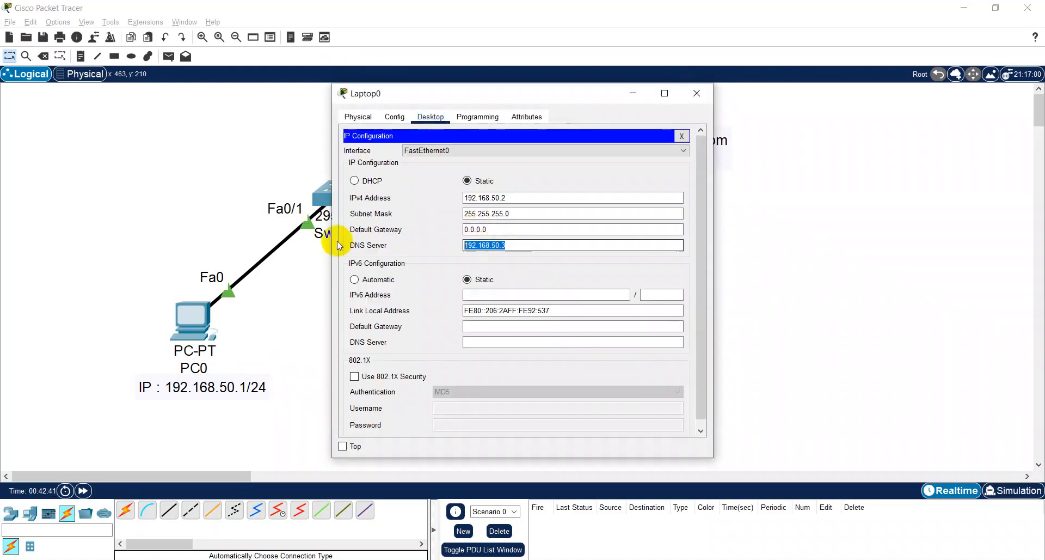
type("14.14.14.50")
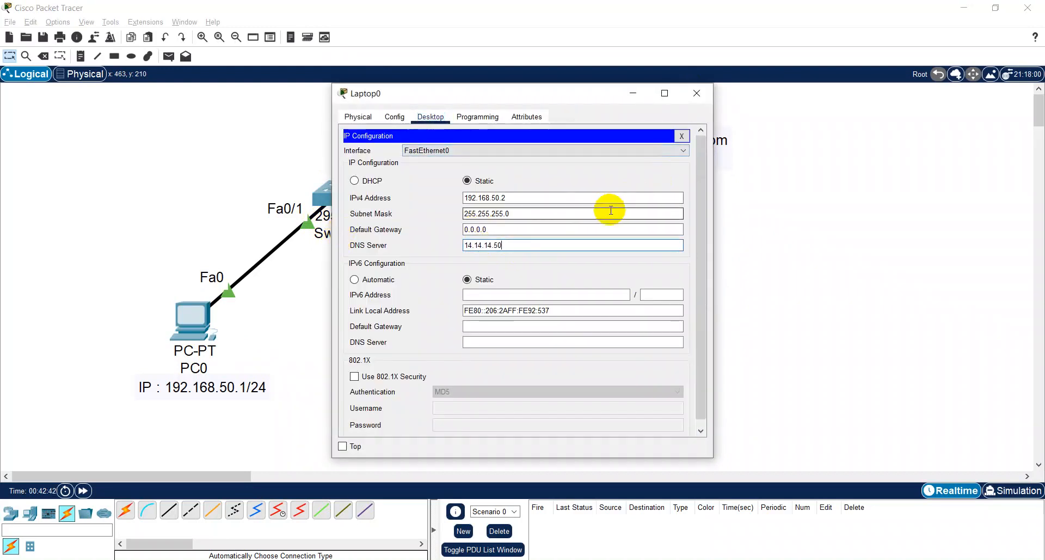
left_click(682, 135)
left_click(698, 98)
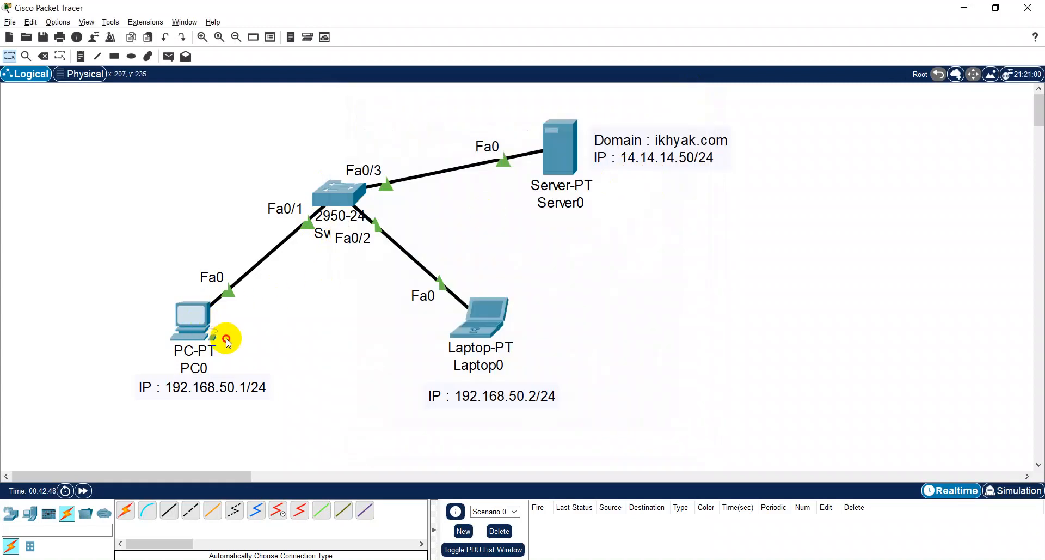
left_click(205, 321)
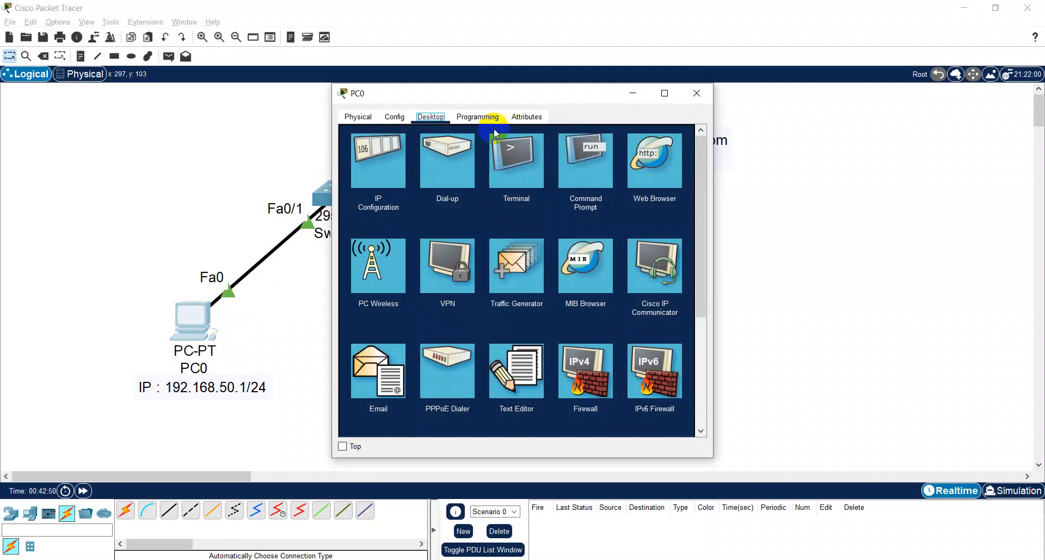
left_click(698, 97)
- Open Server0's DNS service settings in a maximized device window to review the resource records
left_click(561, 159)
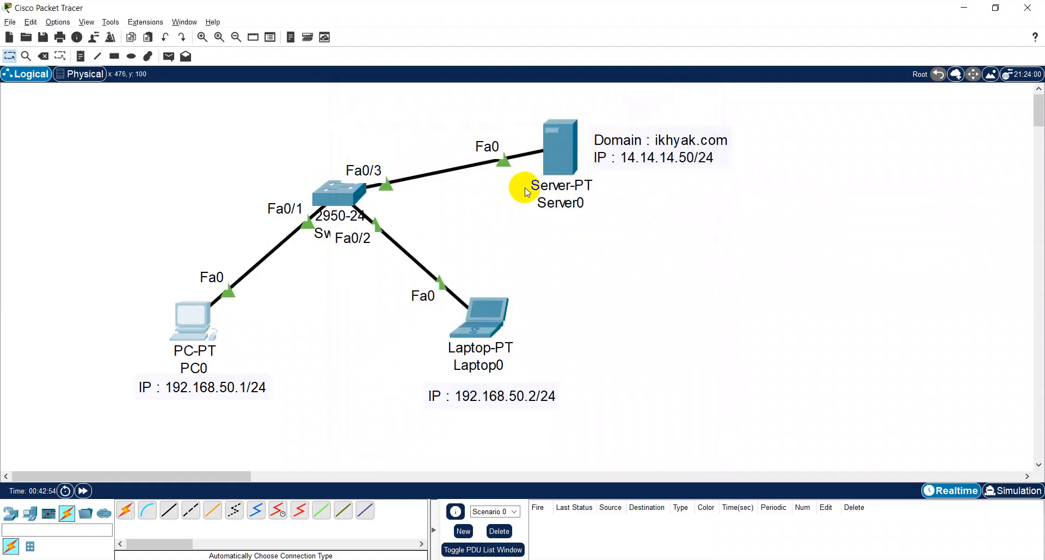
left_click(566, 160)
left_click(610, 161)
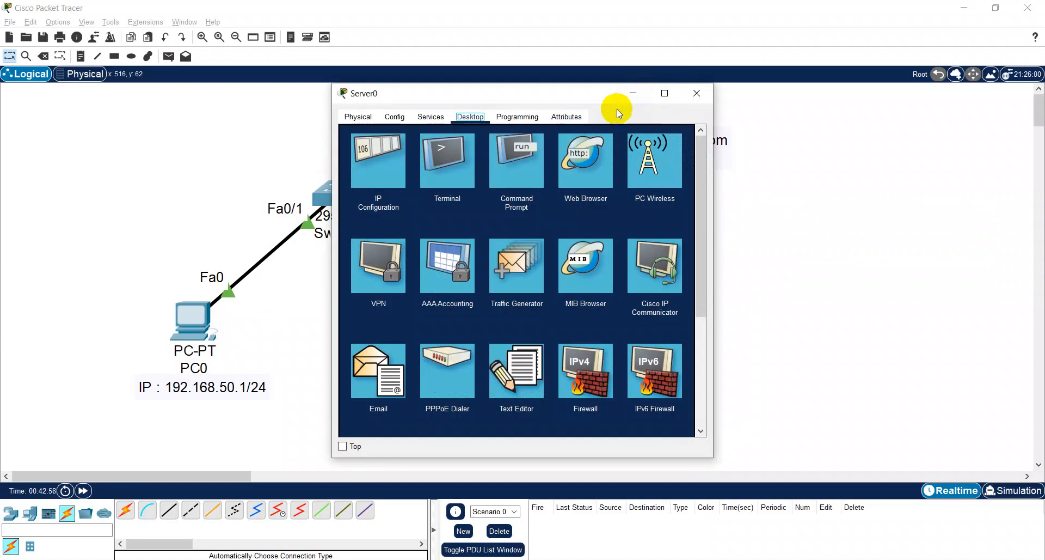
left_click(425, 119)
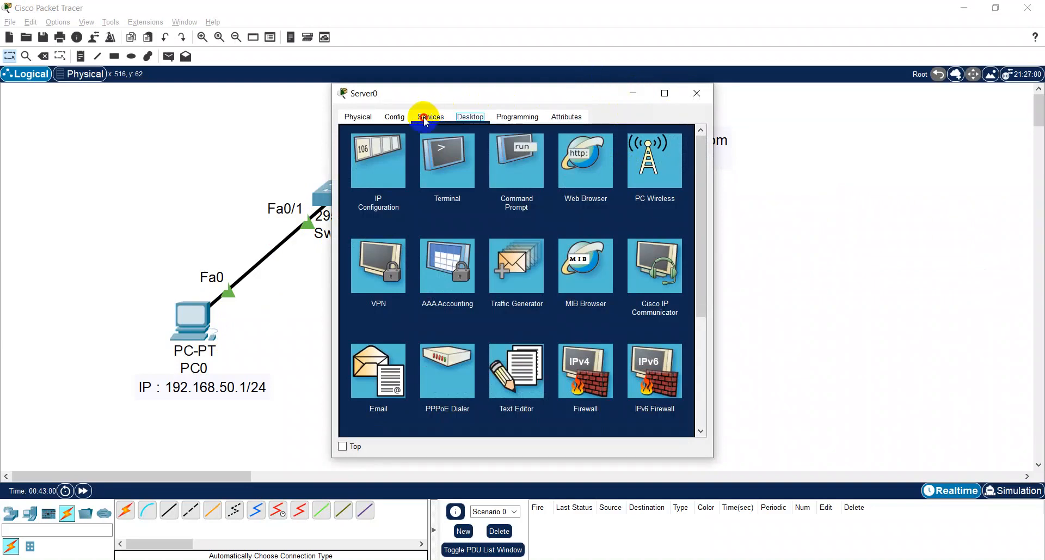
left_click(411, 196)
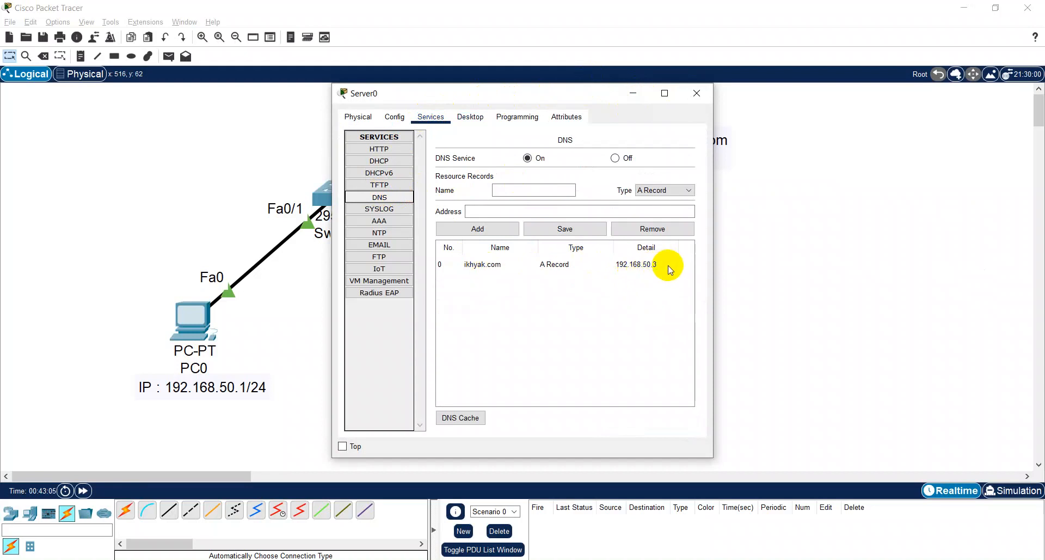
left_click(665, 93)
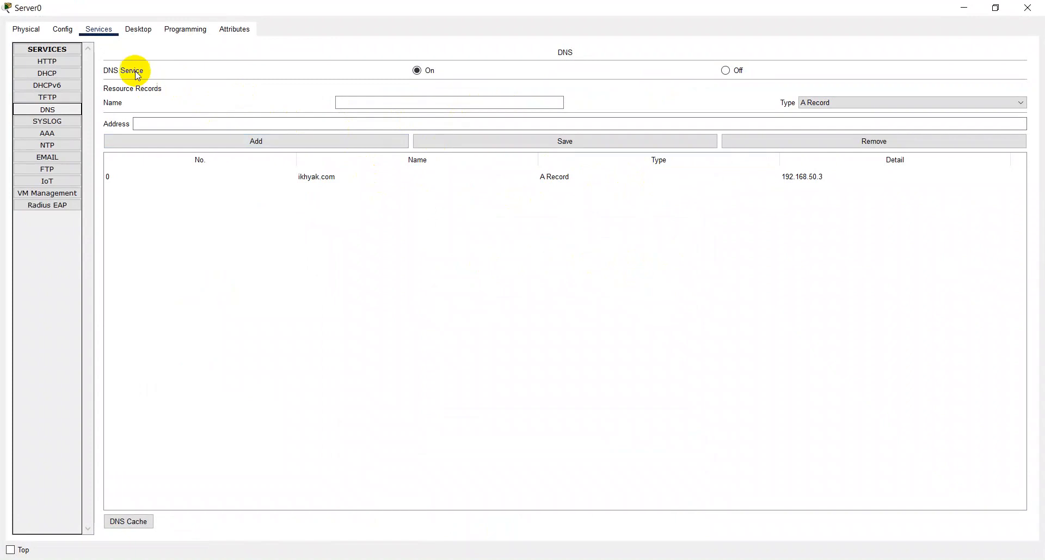
- Load ikhyak.com in Server0's own web browser to check the page by domain name, and close the browser
left_click(143, 30)
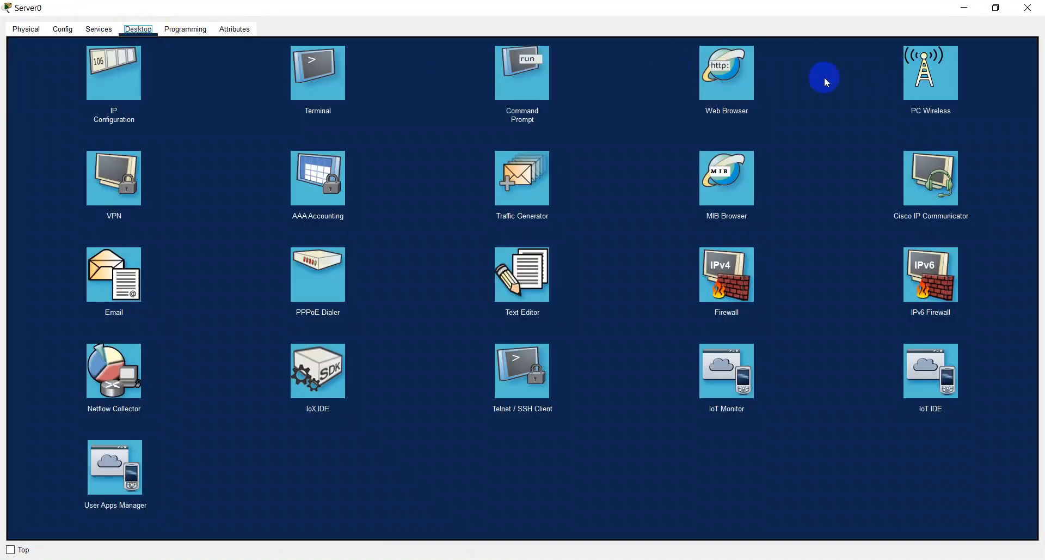
left_click(731, 78)
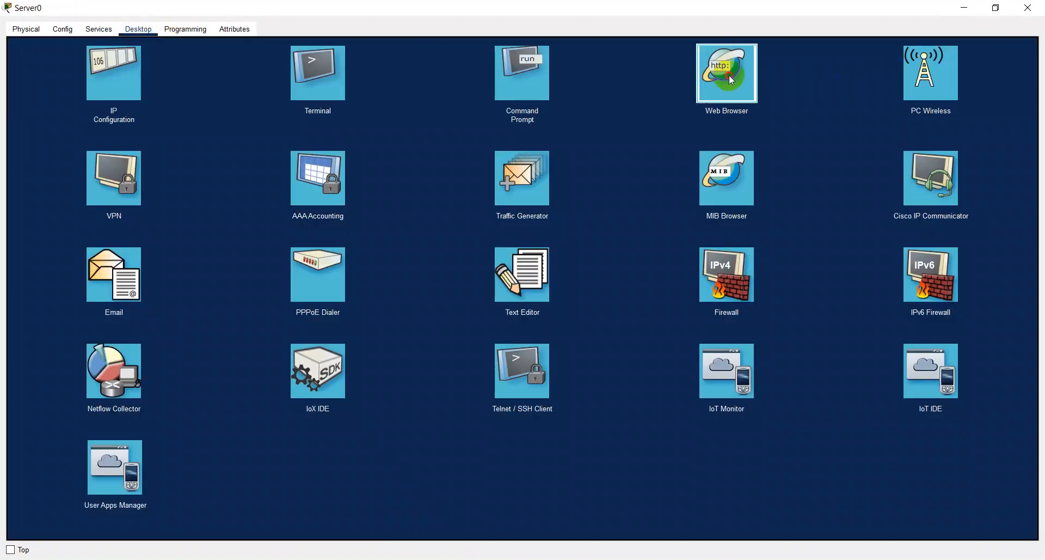
left_click(704, 111)
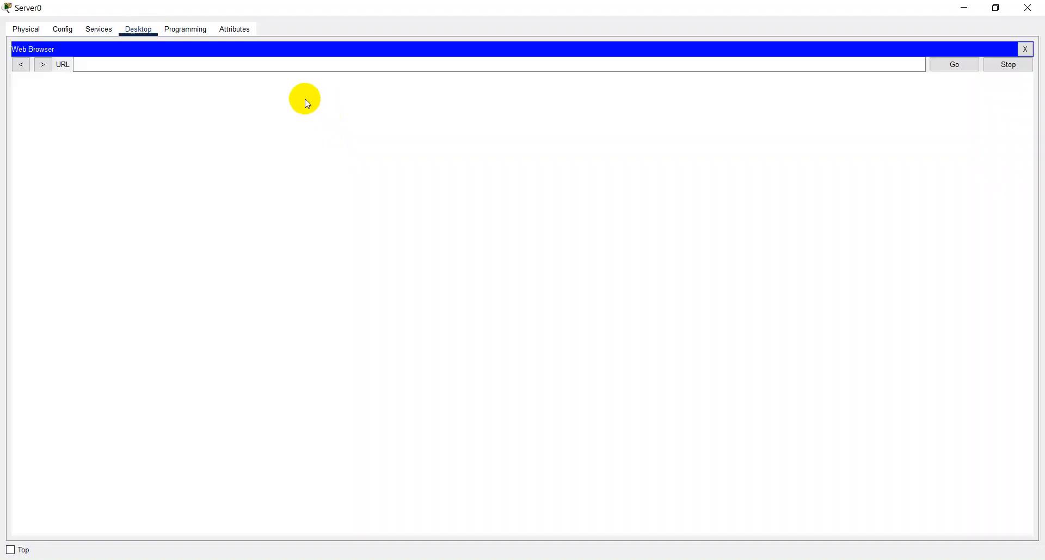
left_click(304, 66)
type("ikhyak")
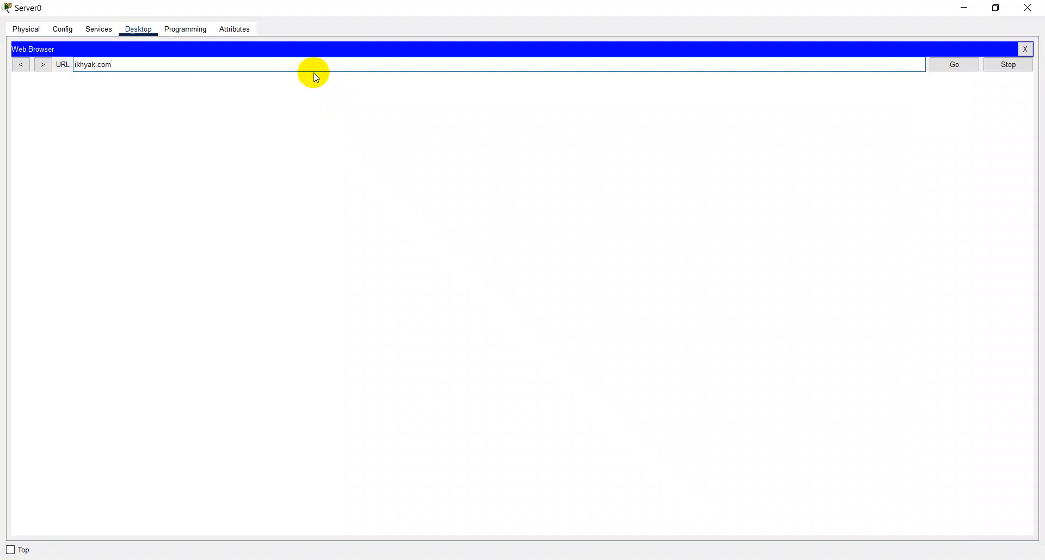
type(".com")
key("Return")
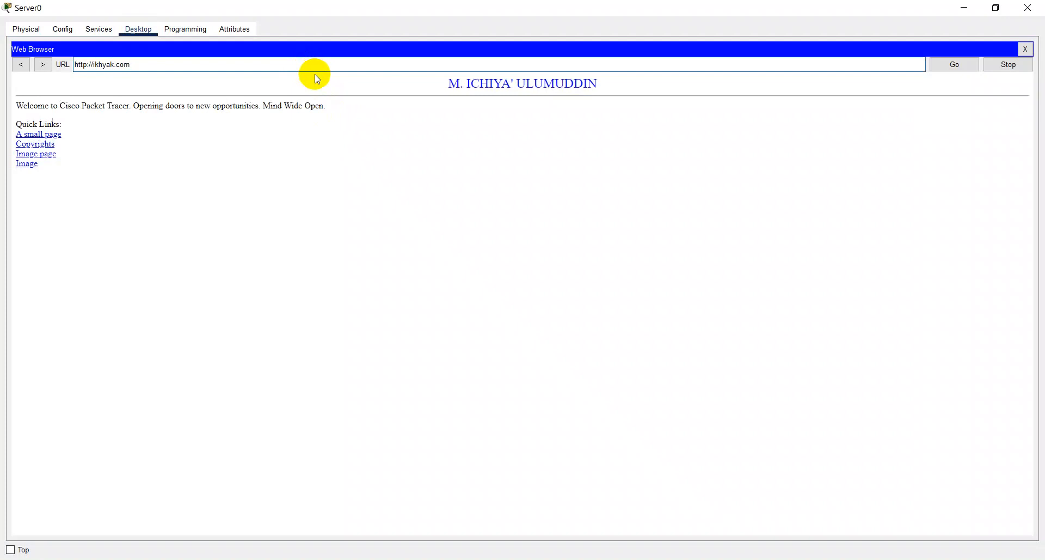
left_click(1025, 51)
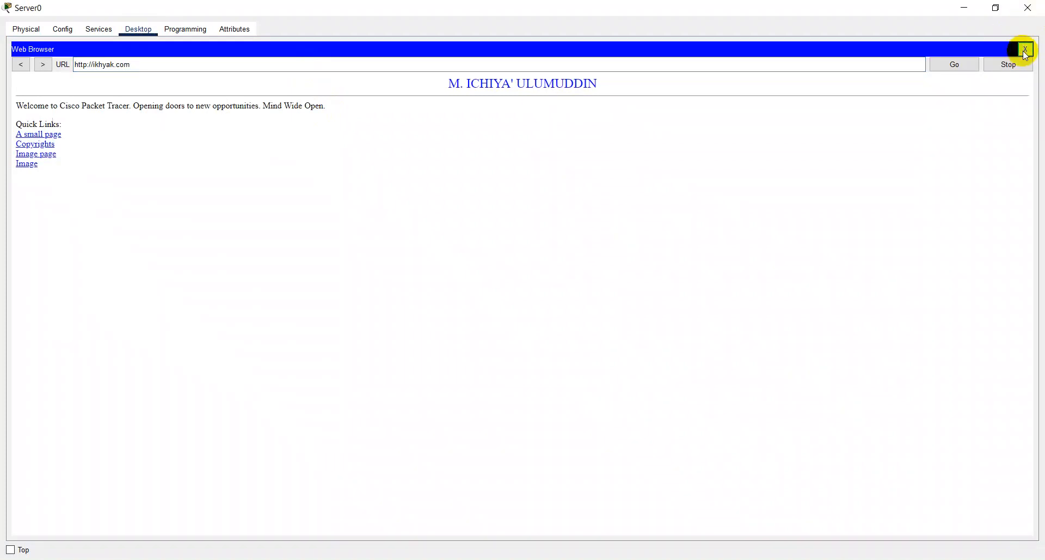
left_click(1025, 49)
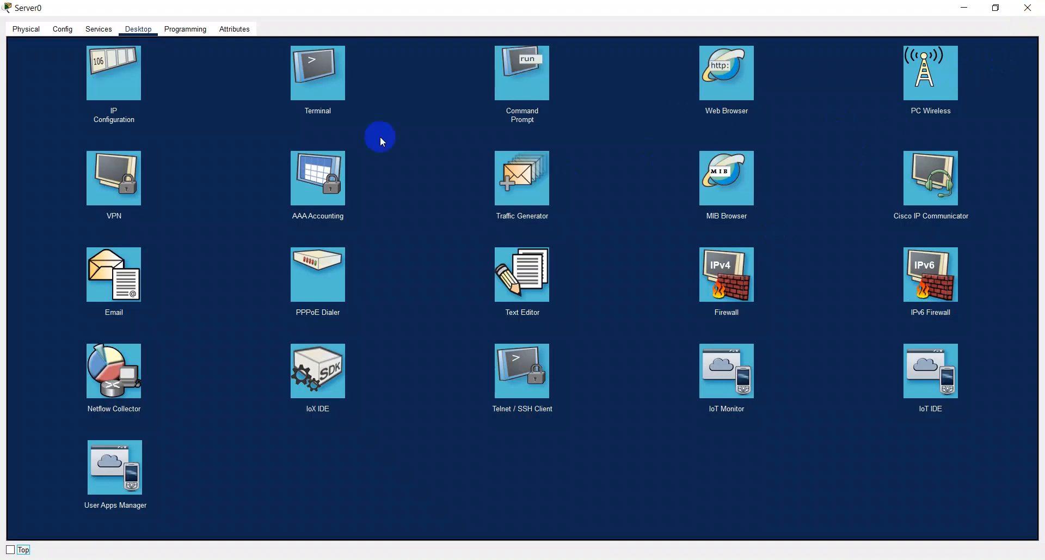
- Set the IPv4 DNS server in Server0's IP configuration to 40.40.40.50
left_click(129, 87)
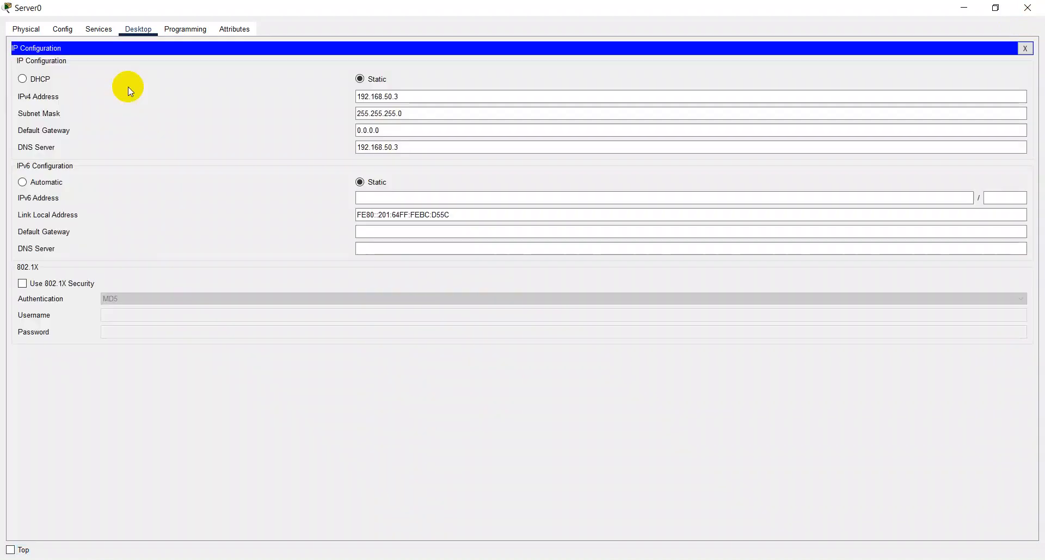
left_click_drag(415, 145, 251, 146)
left_click(1031, 53)
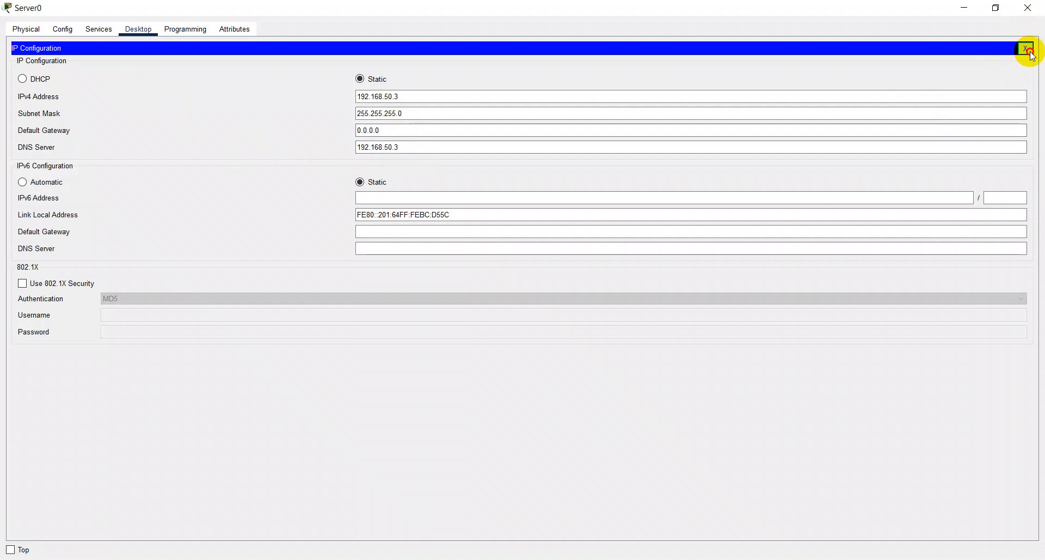
left_click(433, 147)
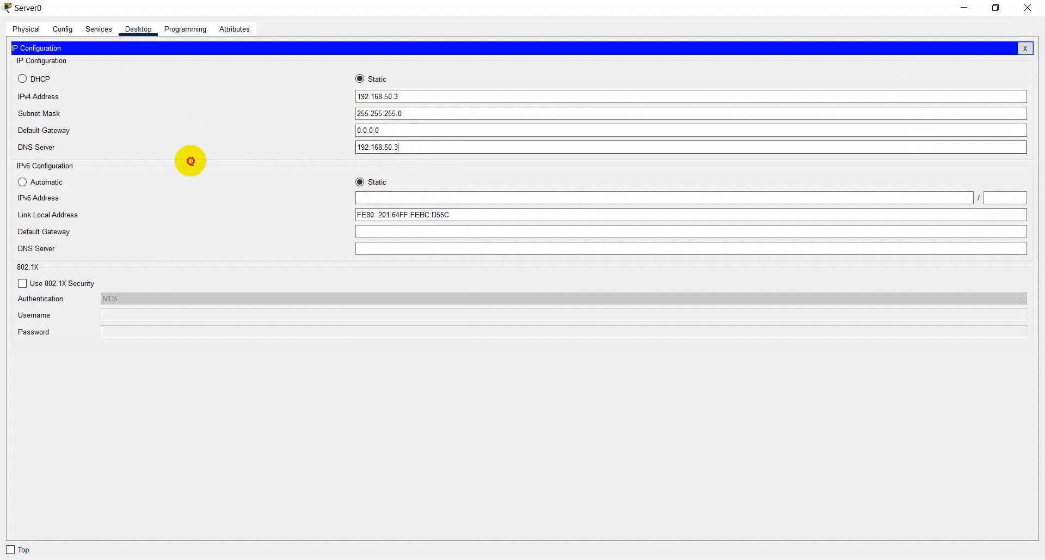
left_click_drag(408, 146, 264, 145)
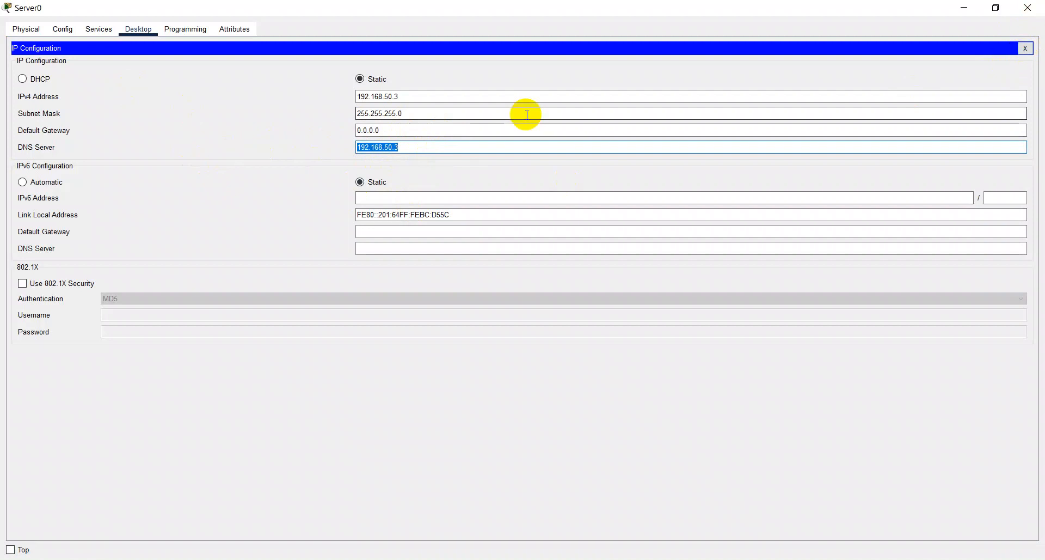
type("40.40.40.1")
key("BackSpace")
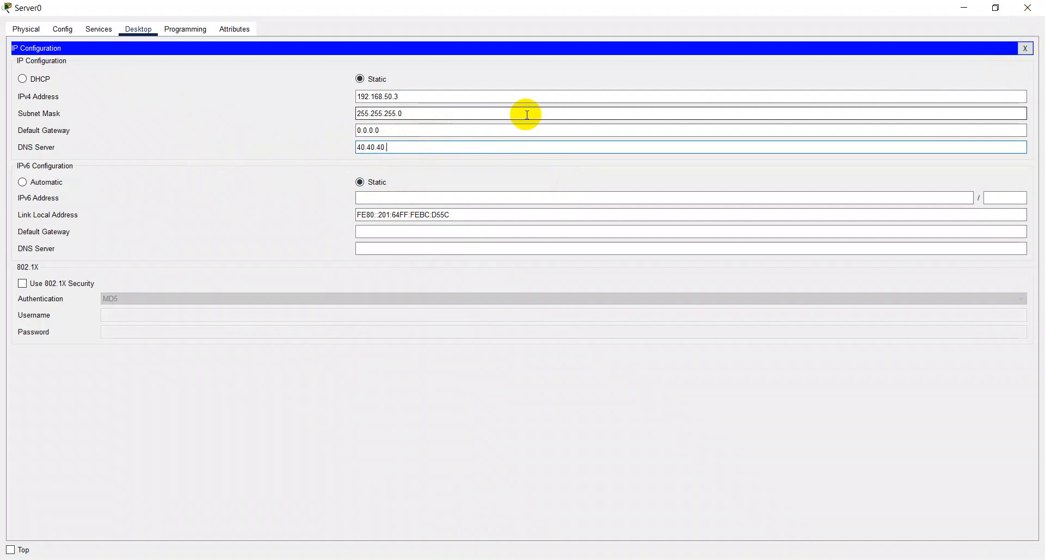
type("50")
- Set Server0's static IPv4 address to 40.40.40.50, the same as its DNS server, and close the IP configuration
left_click_drag(502, 147, 105, 128)
key("ctrl+c")
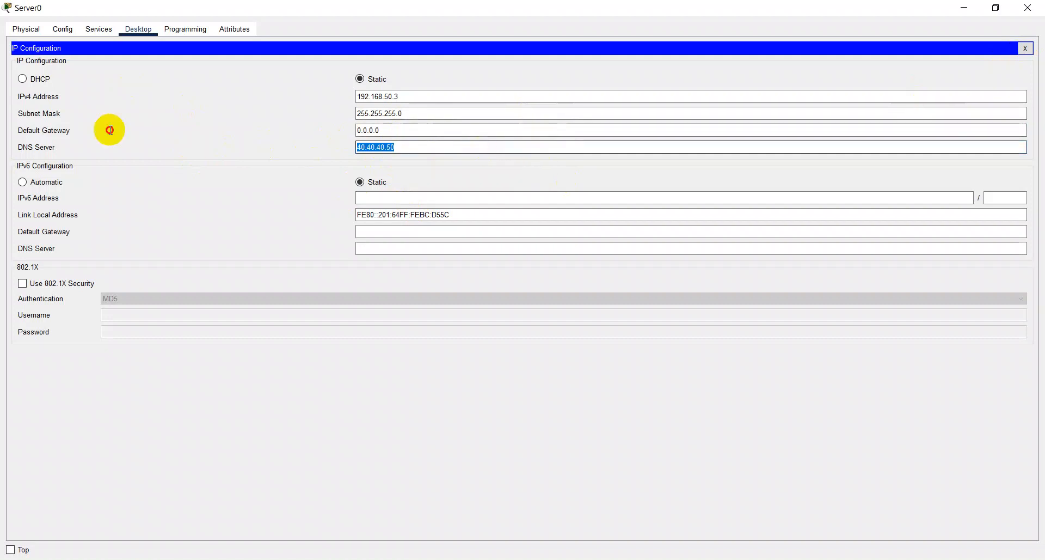
left_click_drag(401, 96, 293, 102)
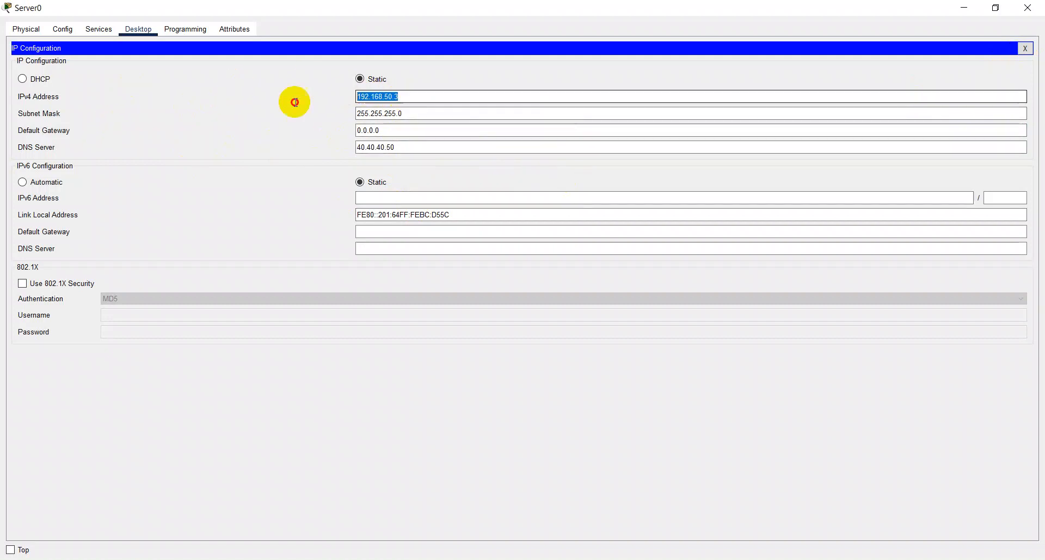
left_click(275, 103)
left_click(396, 95)
left_click_drag(396, 95, 289, 99)
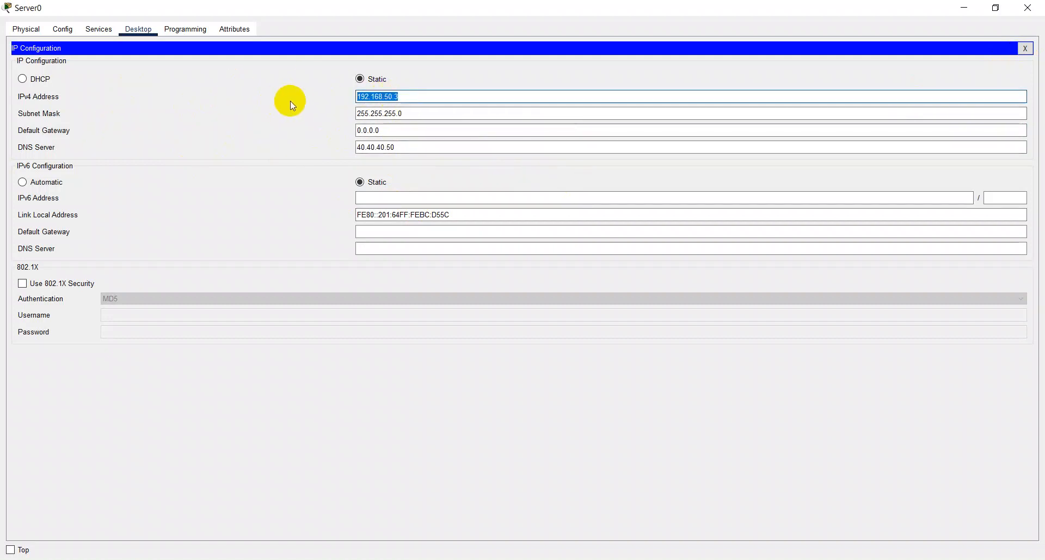
key("ctrl+v")
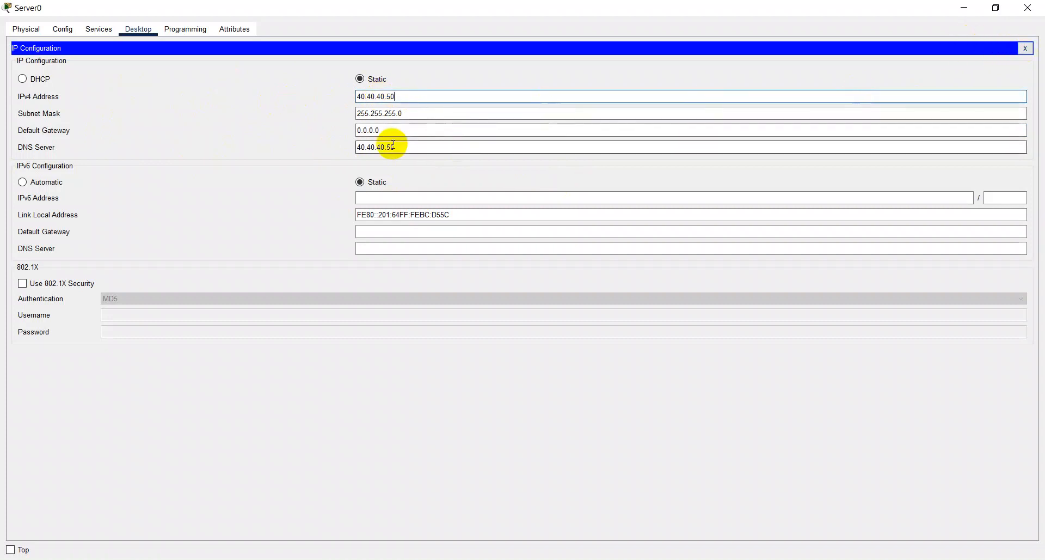
left_click(1025, 48)
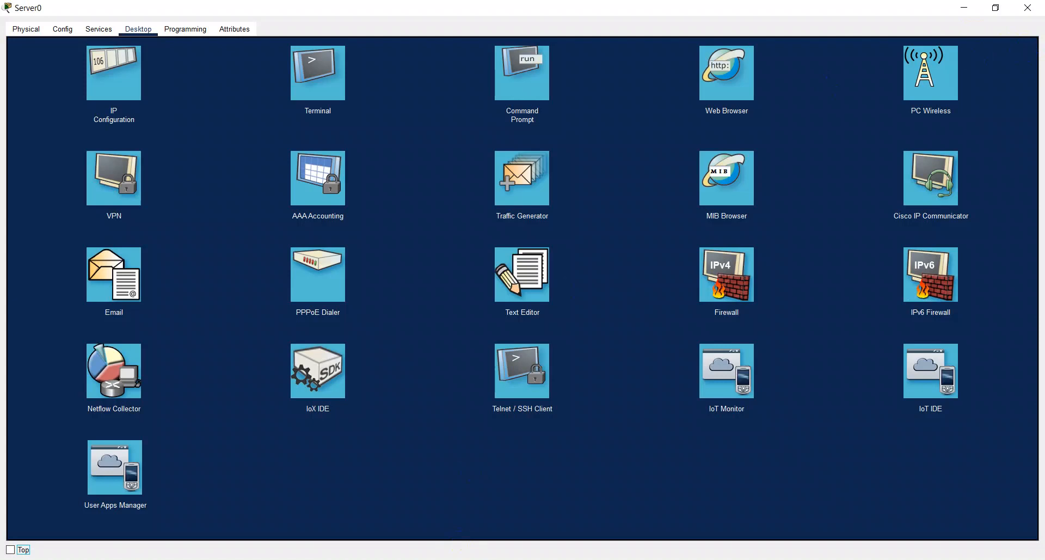
- Recheck the IPv4 address and DNS server in Server0's IP configuration, and review its DNS resource records
left_click(122, 71)
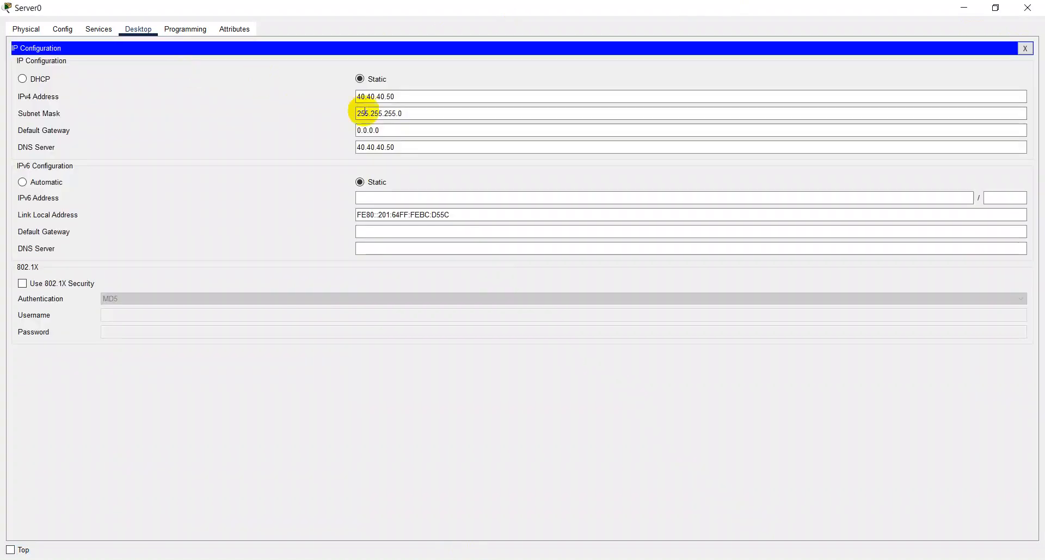
left_click(403, 94)
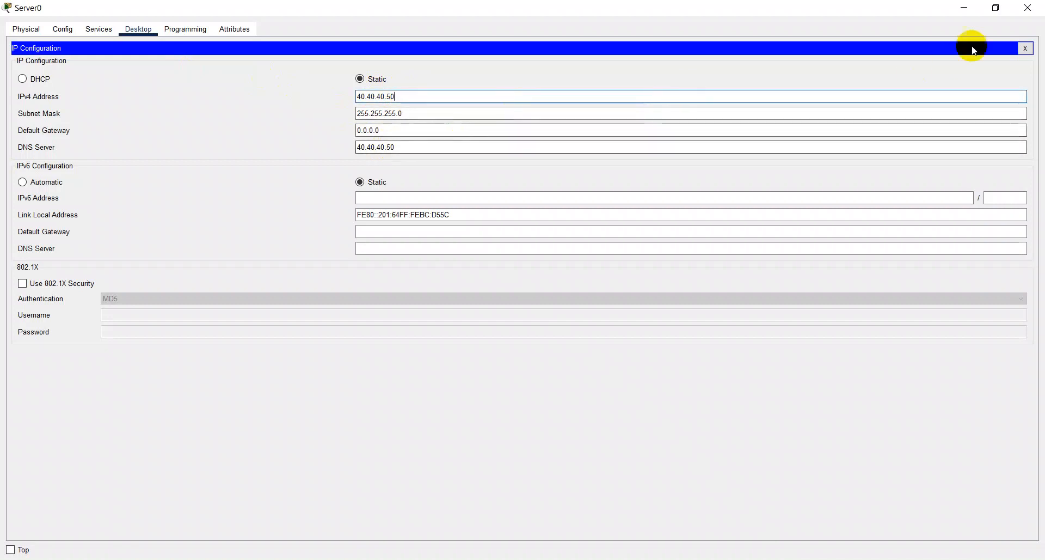
left_click(1025, 48)
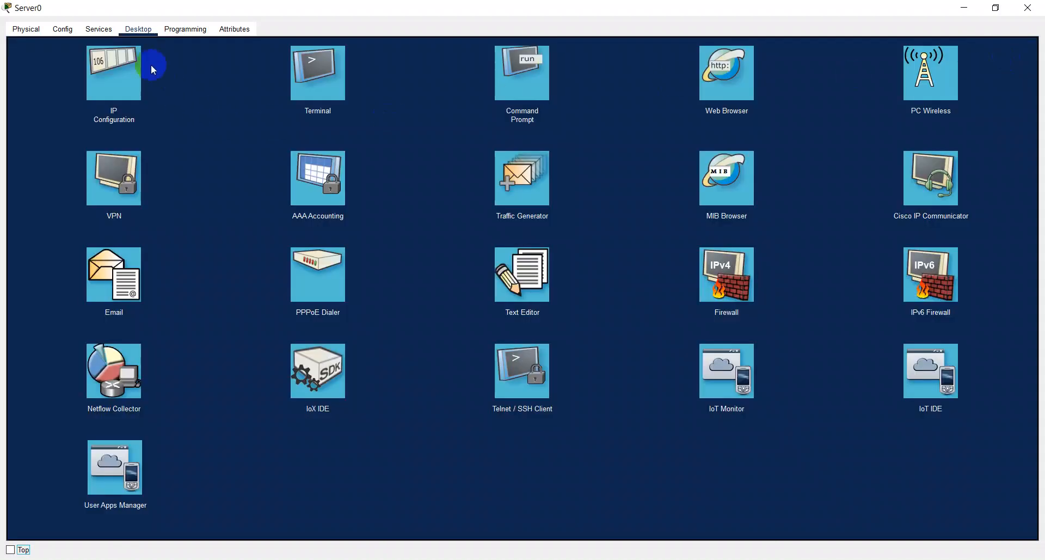
left_click(97, 30)
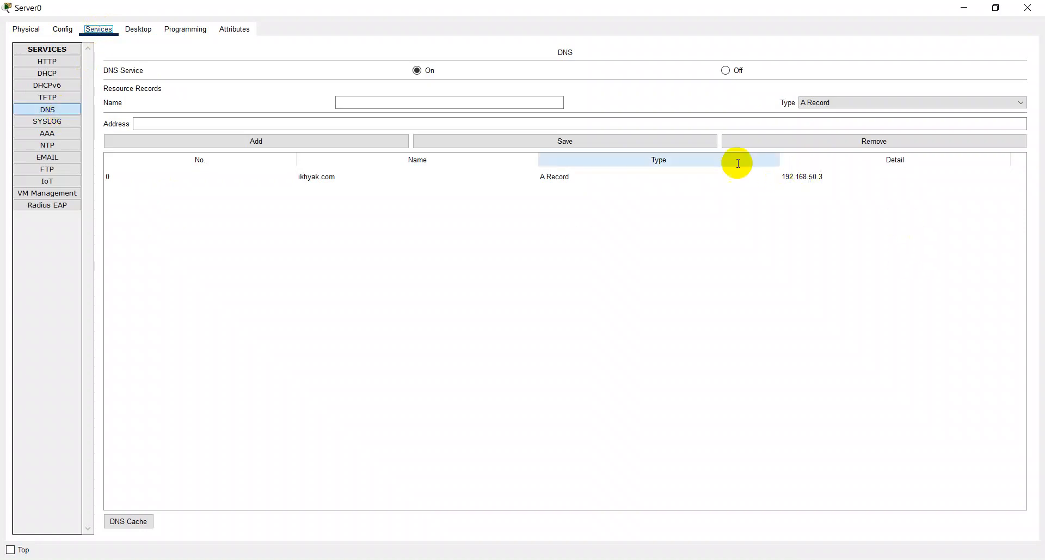
- Try loading ikhyak.com again in Server0's web browser, and close the browser
left_click(134, 31)
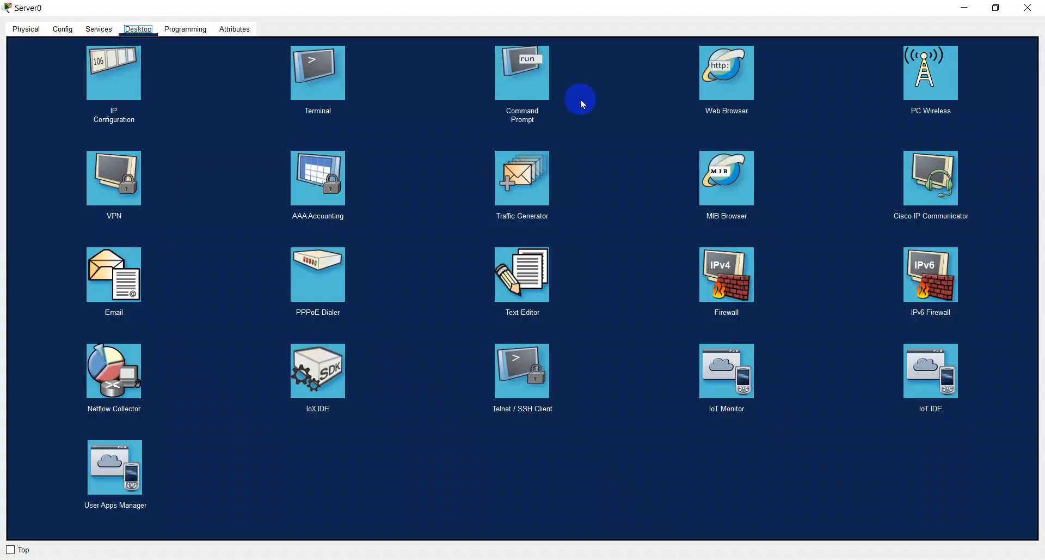
left_click(715, 76)
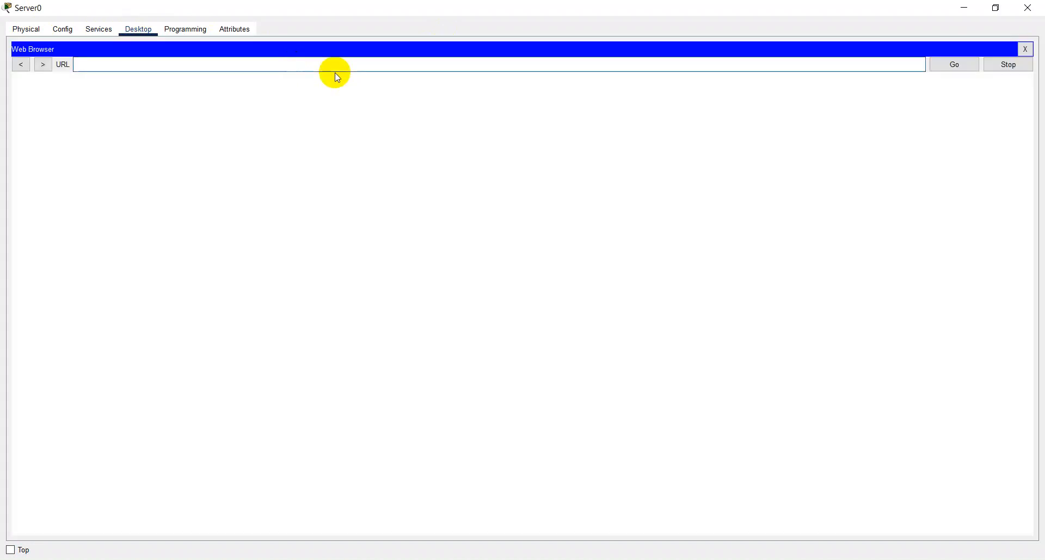
type("ikhyak.")
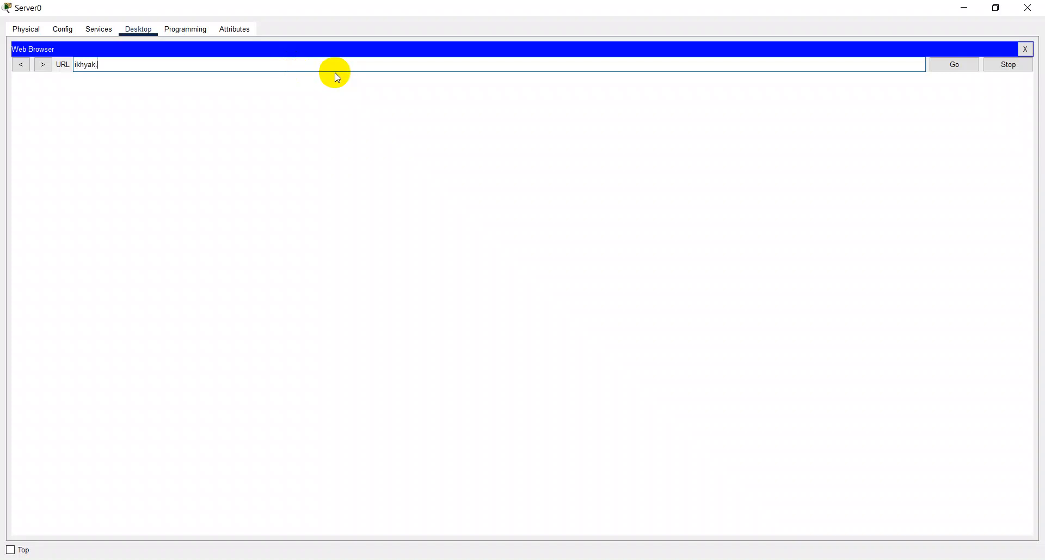
type("com")
key("Return")
left_click(957, 65)
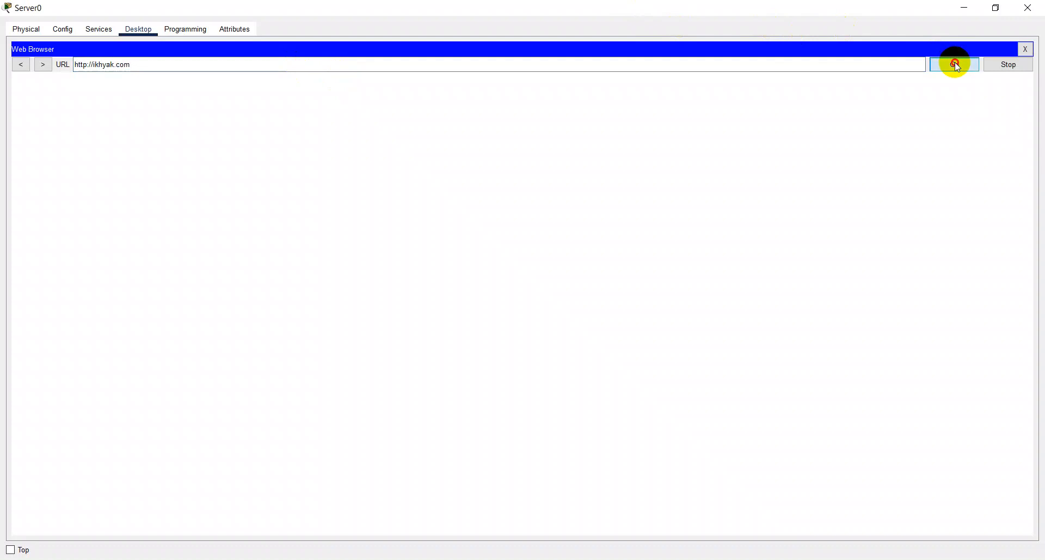
left_click(1026, 50)
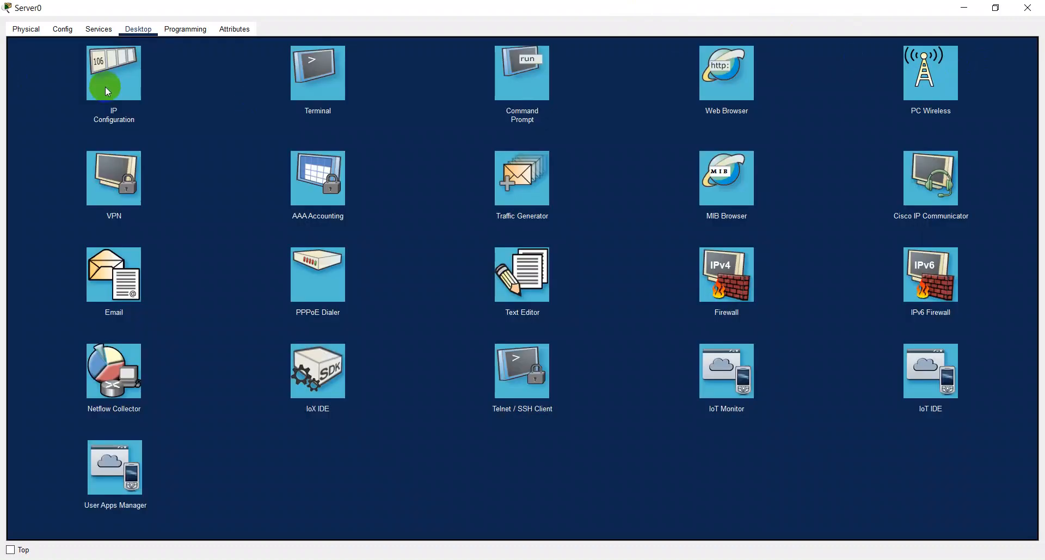
- Change the address of the ikhyak.com A record in Server0's DNS service to 14.14.14.50 and save the record
left_click(108, 32)
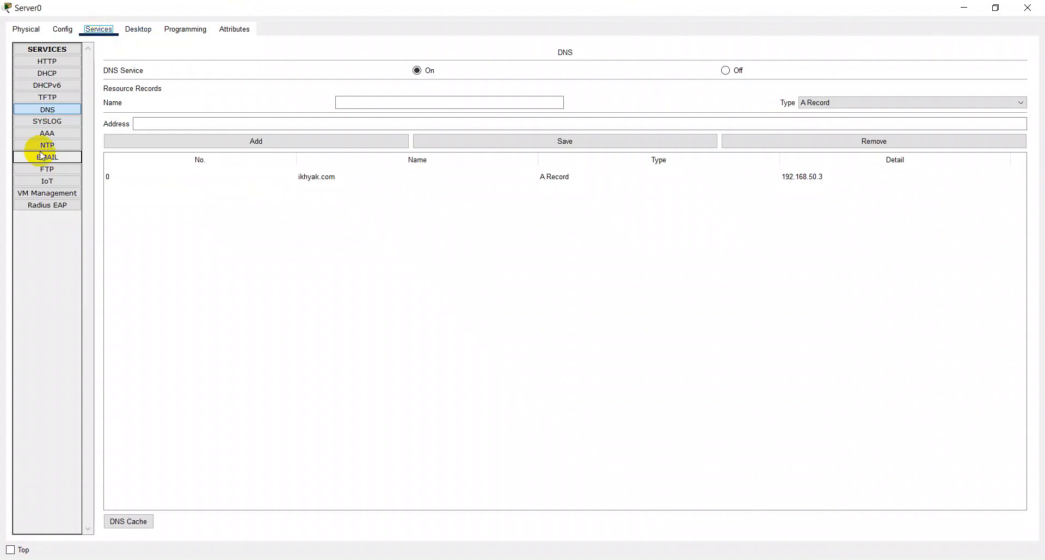
left_click(323, 182)
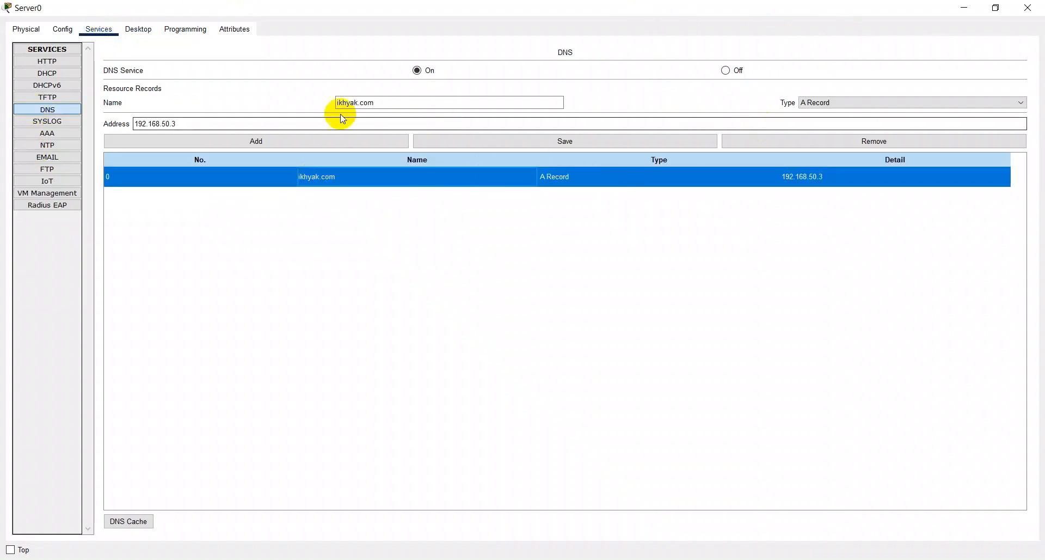
left_click_drag(198, 124, 3, 129)
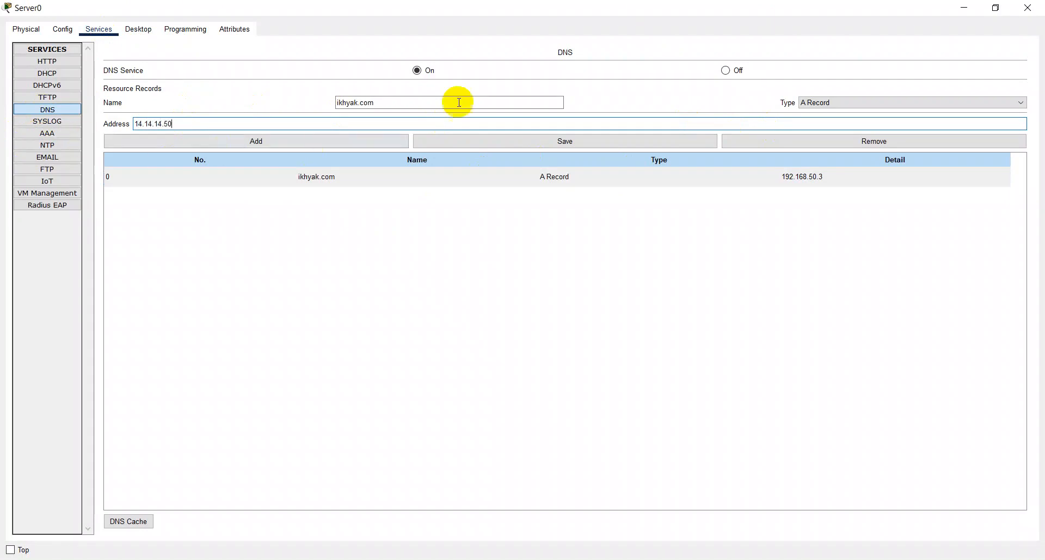
left_click(557, 144)
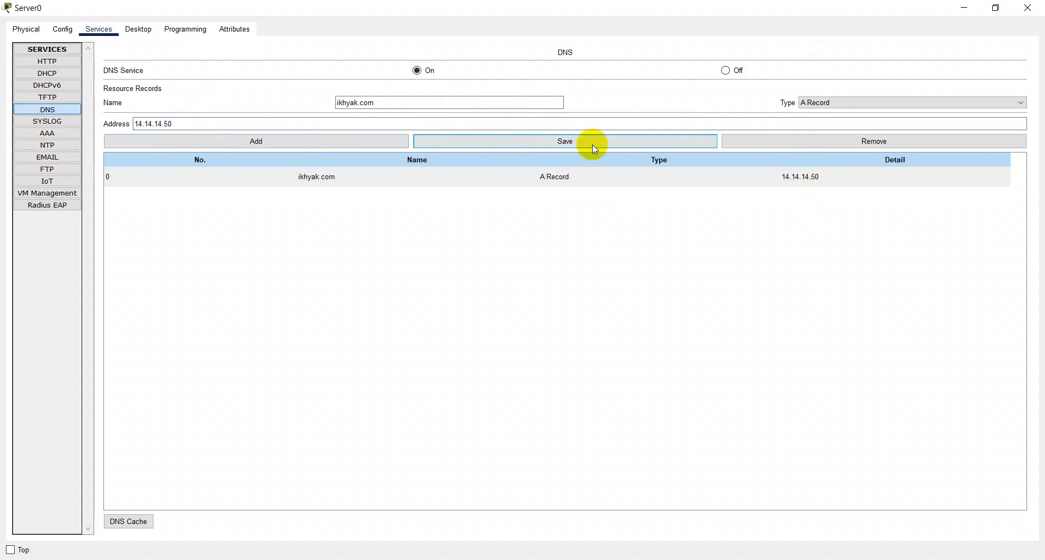
- Set both the static IPv4 address and the DNS server of Server0 to 14.14.14.50, and close the IP configuration
left_click(142, 34)
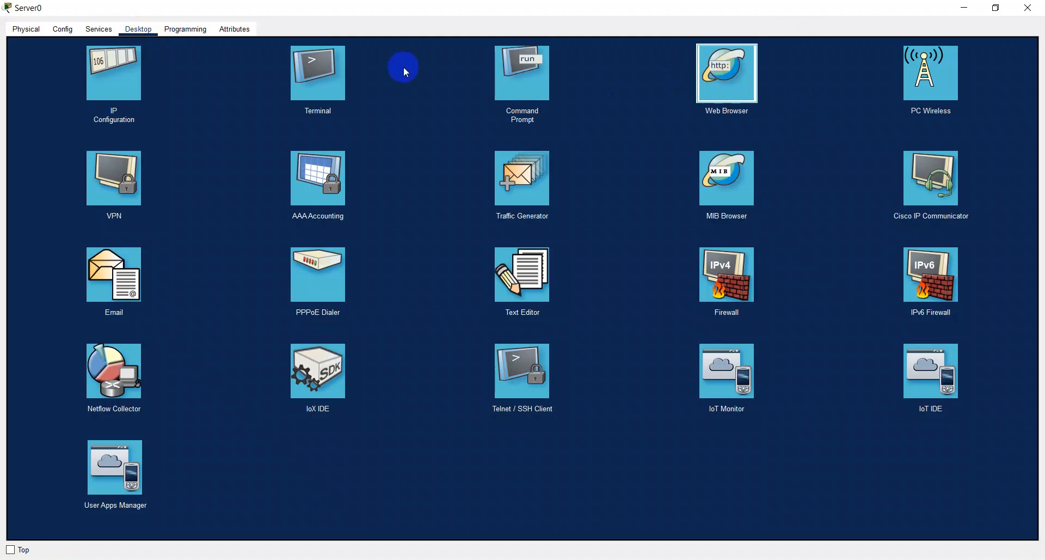
left_click(420, 82)
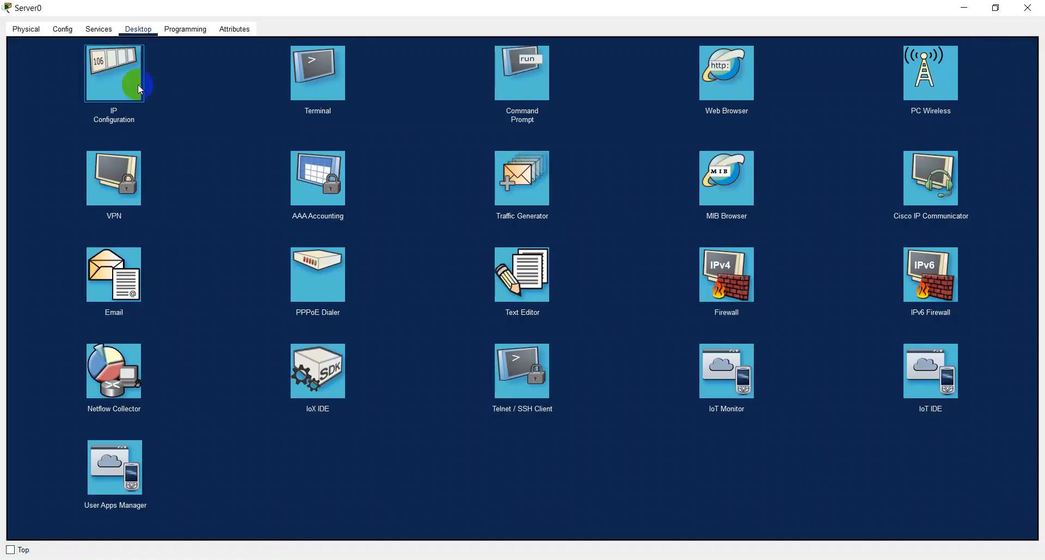
left_click(138, 86)
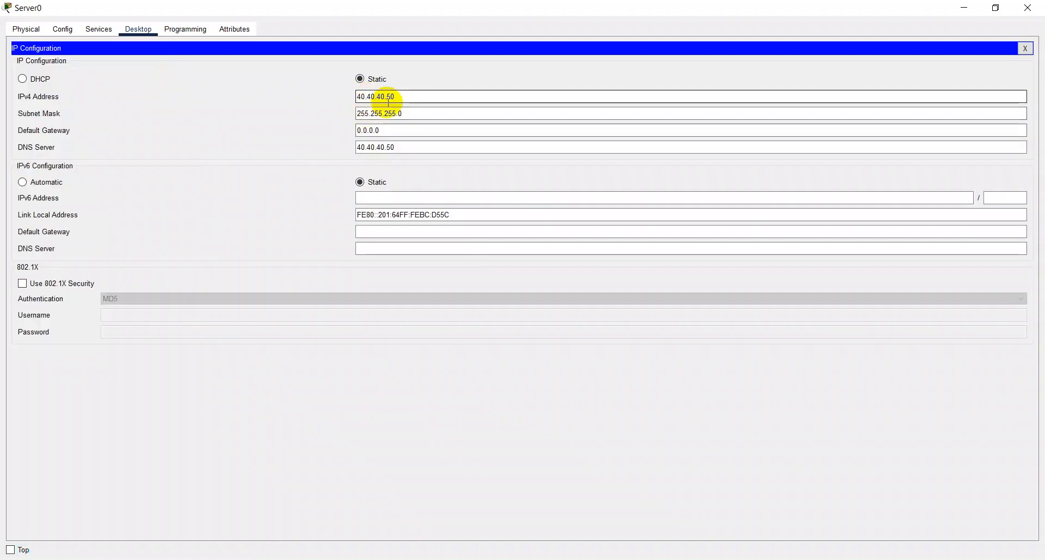
left_click(427, 102)
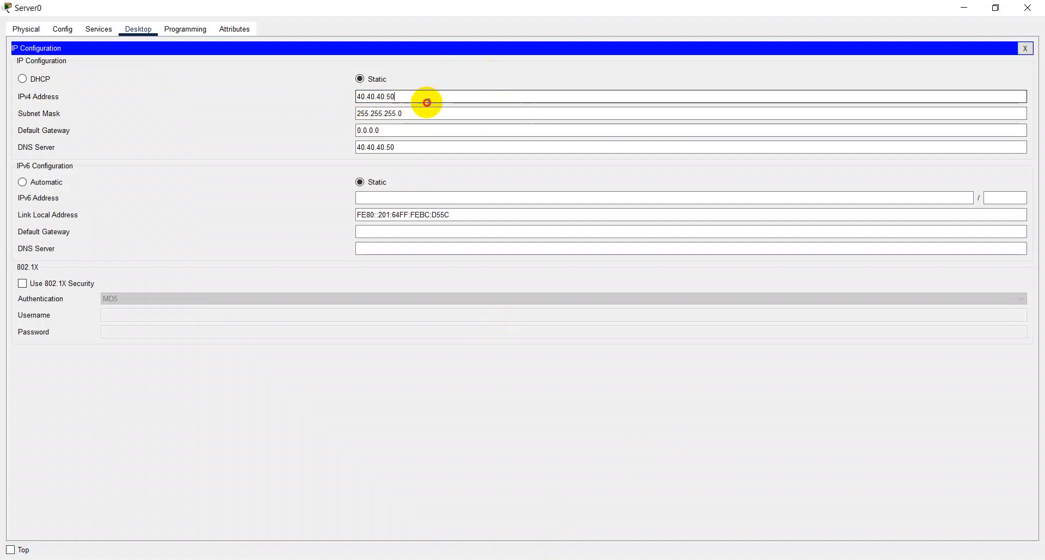
key("ctrl+a")
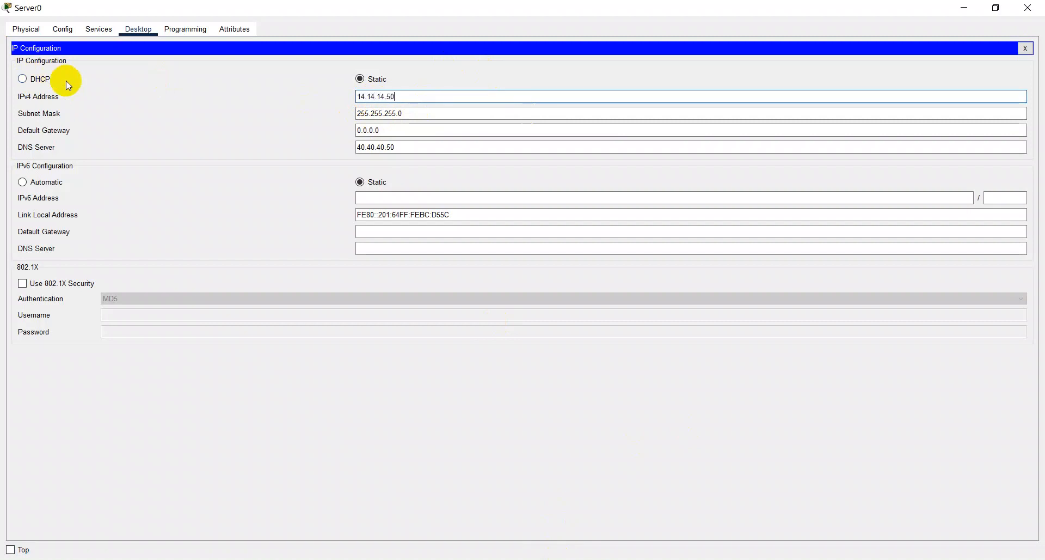
key("ctrl+a")
key("ctrl+c")
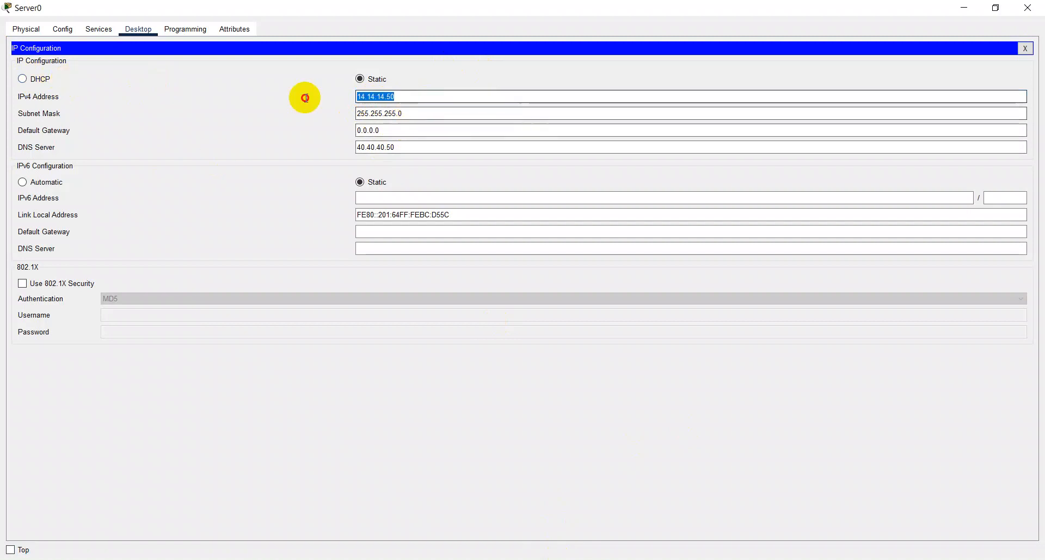
left_click(384, 147)
key("ctrl+a")
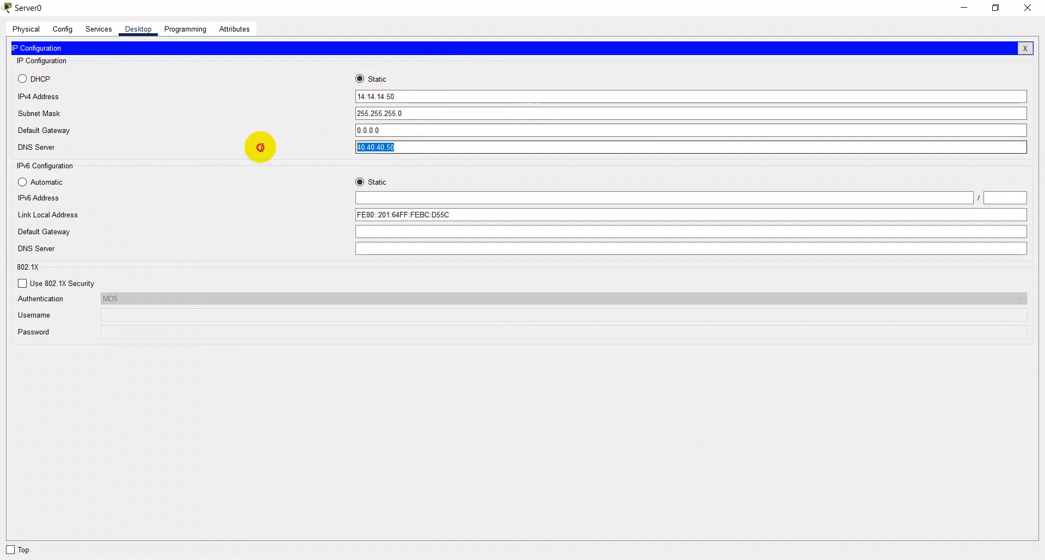
key("ctrl+v")
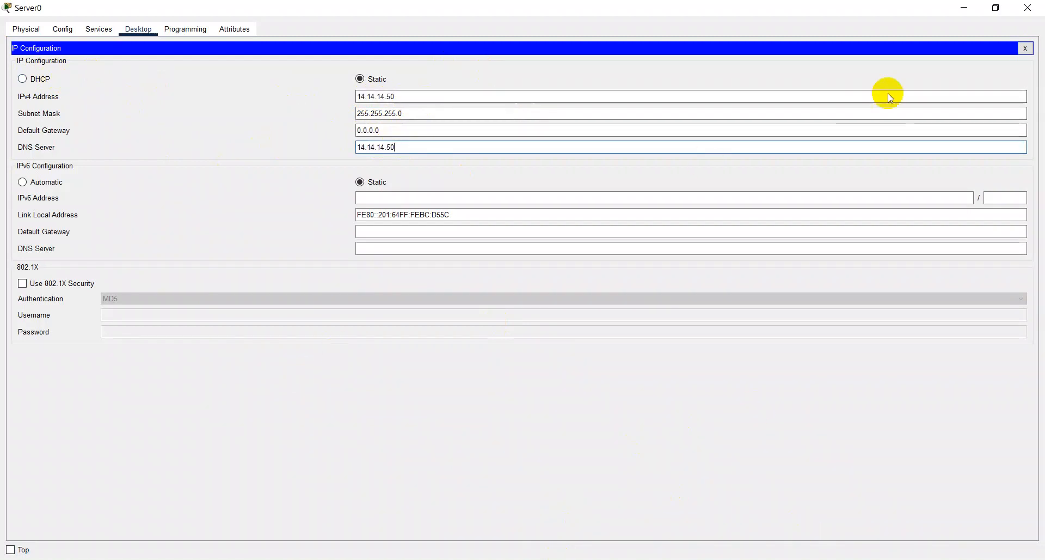
left_click(1025, 48)
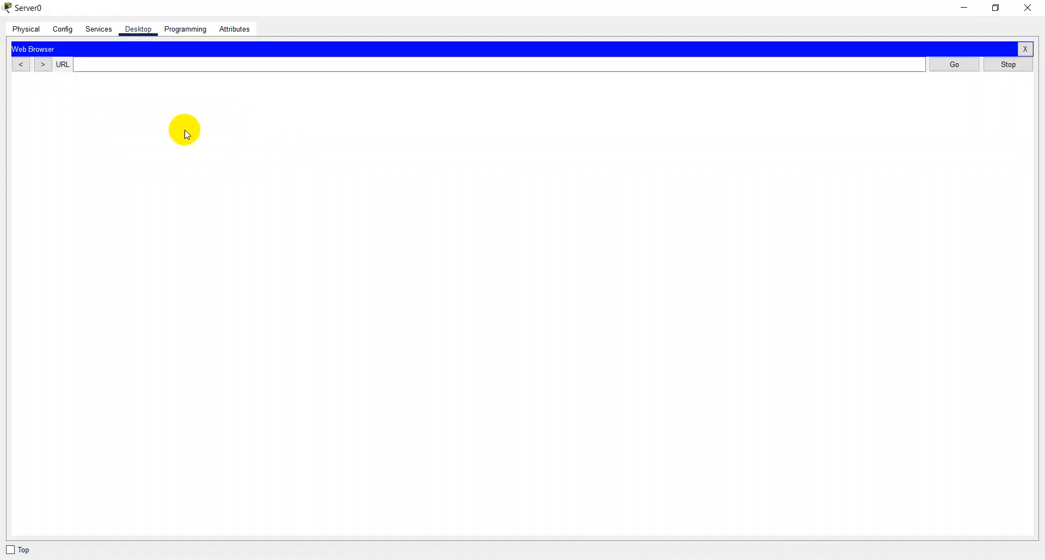
- Load ikhyak.com in Server0's web browser, and close the browser and the Server0 window
left_click(123, 65)
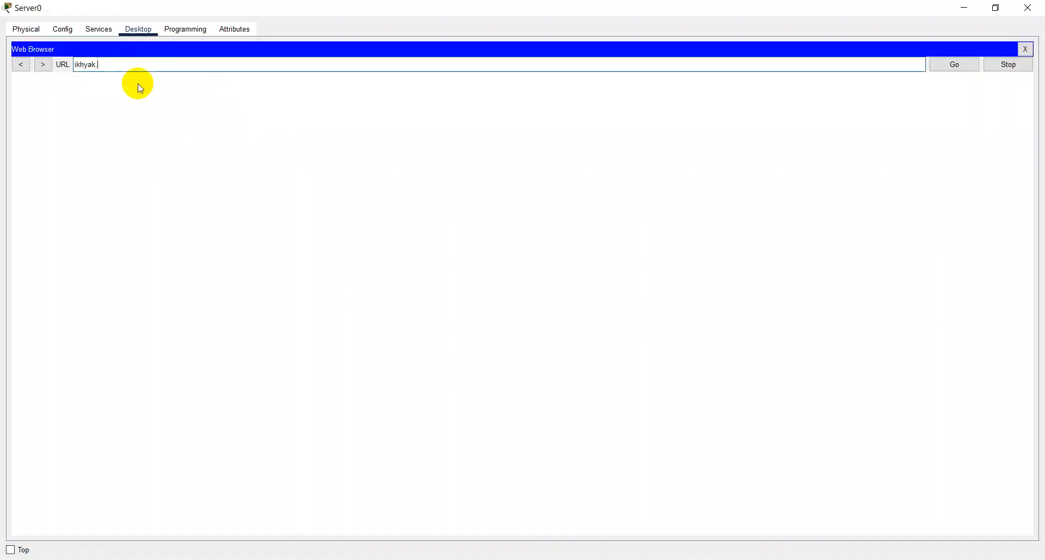
type("ikhyak.com")
key("Return")
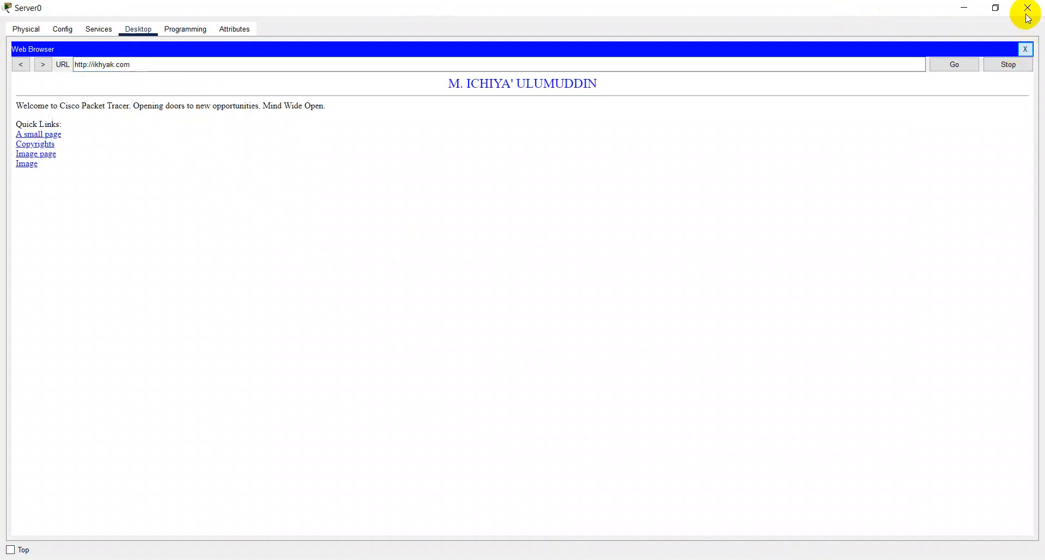
left_click(1025, 50)
left_click(1027, 8)
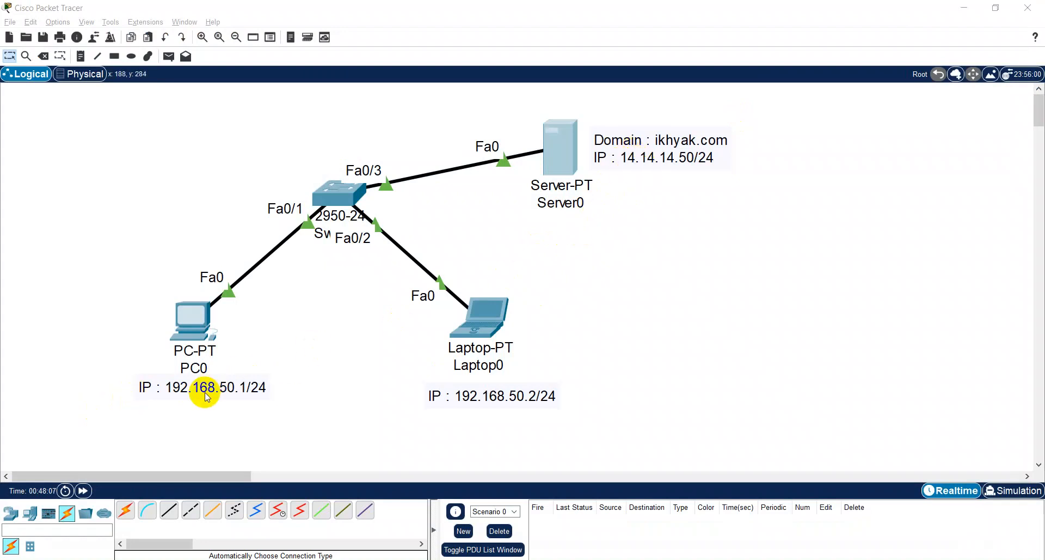
- Test connectivity by sending a simple PDU from PC0 to Laptop0 and another from Laptop0 to Server0
left_click(165, 250)
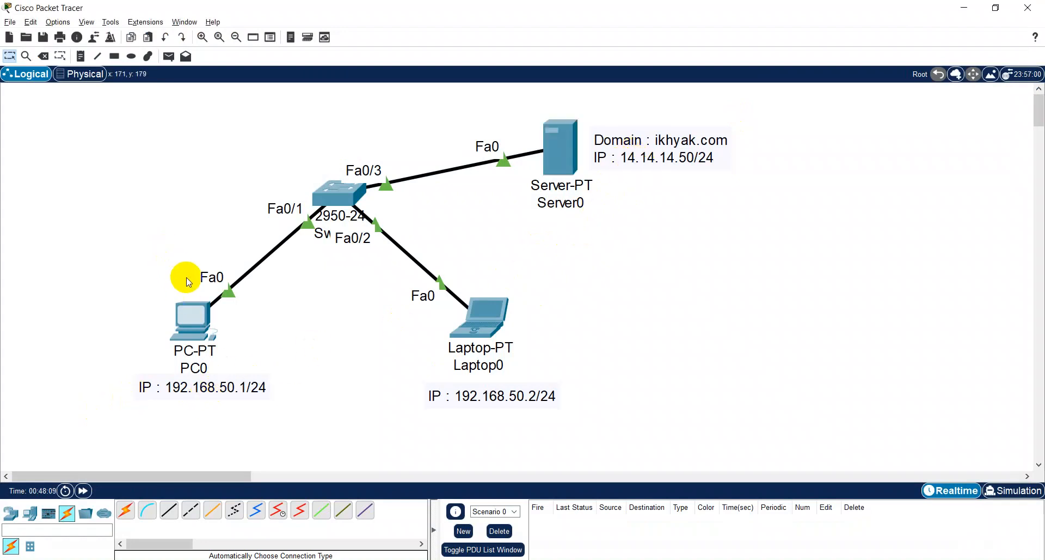
key("p")
left_click(210, 311)
left_click(476, 316)
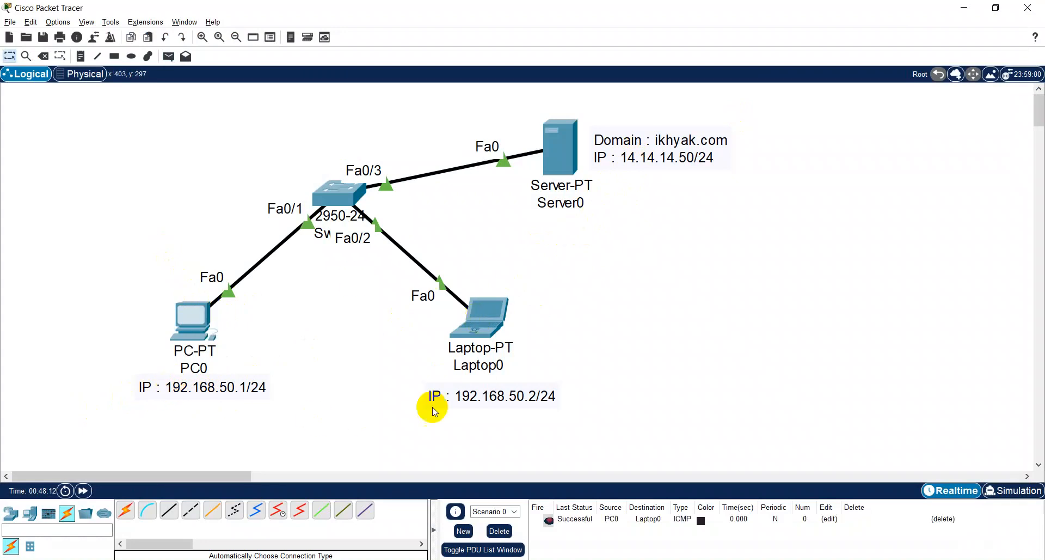
key("p")
left_click(493, 325)
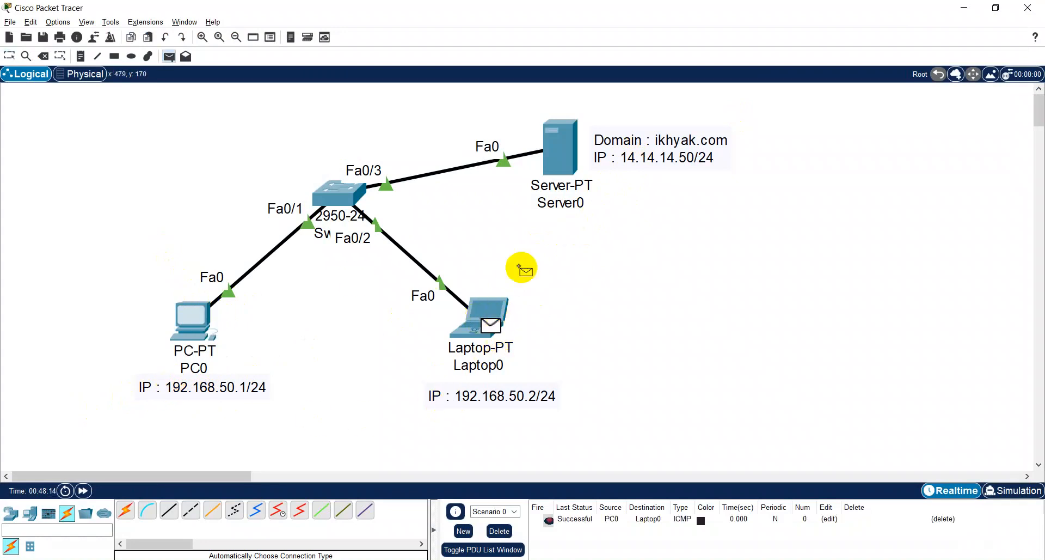
left_click(563, 148)
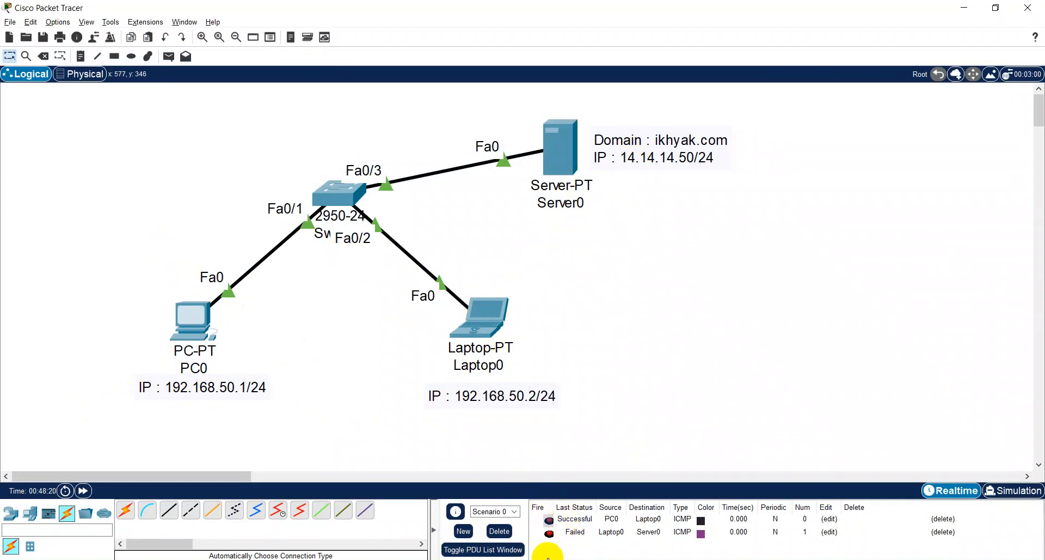
- Delete the test PDUs of Scenario 0 and test PC0 to Server0 twice with a simple PDU, clearing the list in between
left_click(497, 530)
key("p")
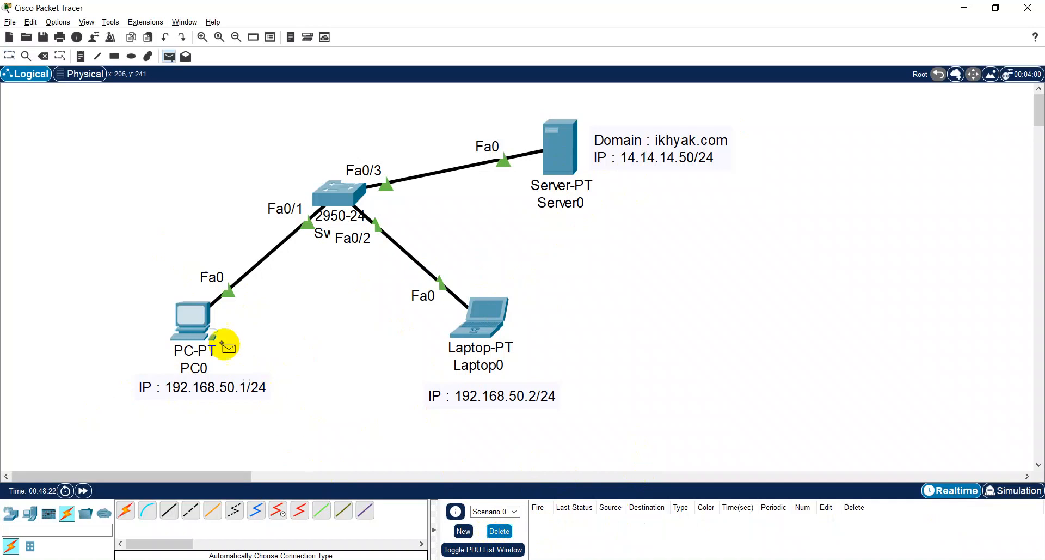
left_click(194, 321)
left_click(561, 137)
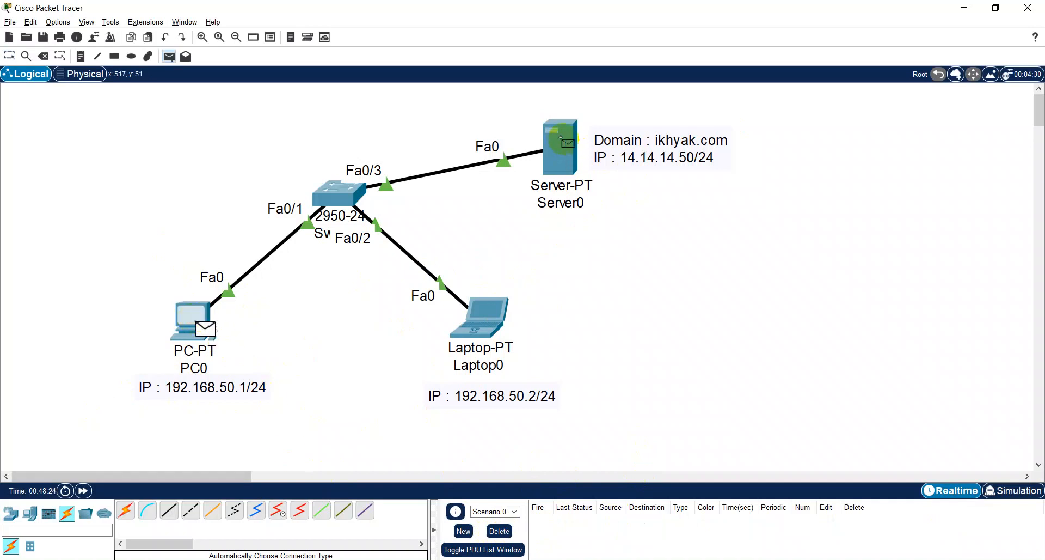
left_click(500, 531)
left_click(196, 316)
left_click(564, 146)
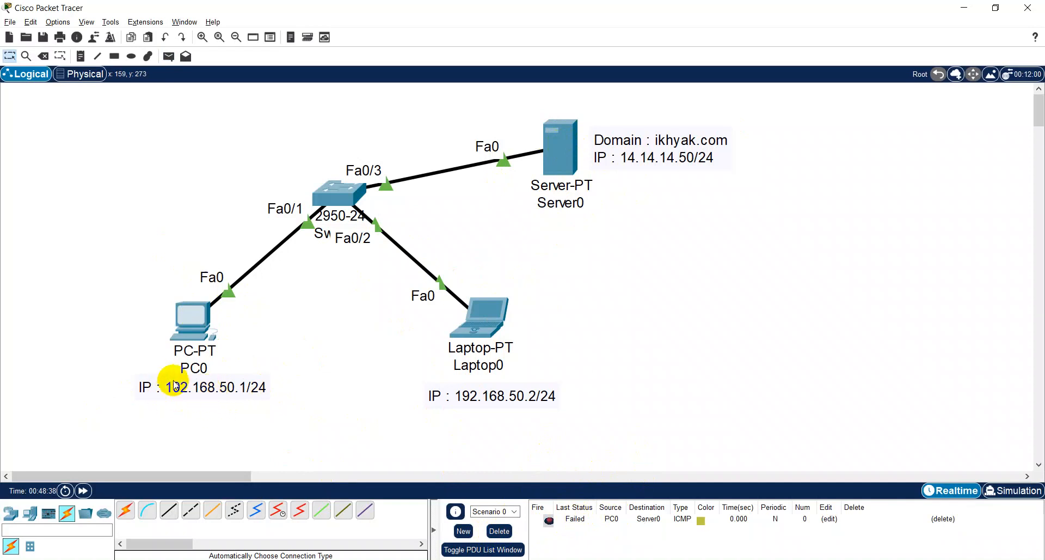
- Clear the PDU list, send a simple PDU from Laptop0 to Server0, and clear the list again
left_click(499, 531)
key("p")
left_click(480, 322)
left_click(558, 145)
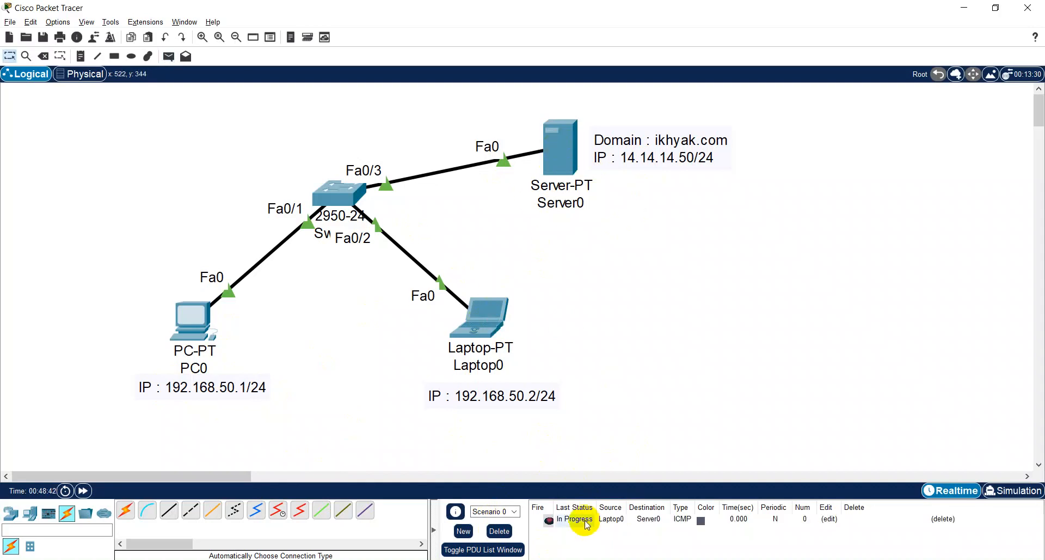
left_click(499, 531)
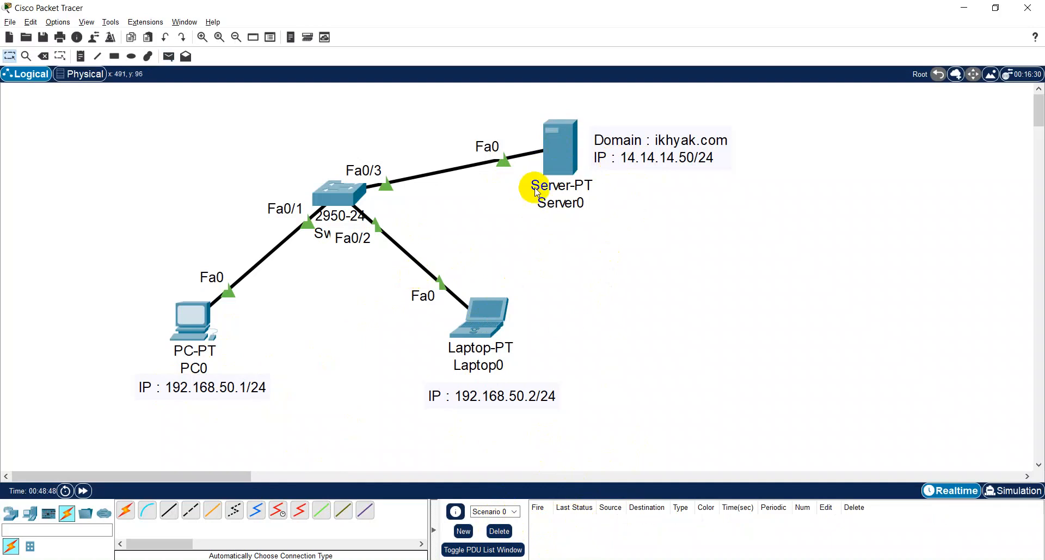
- Move the switch, PC0 and Laptop0 with their labels away from Server0, and delete the cable between the switch and Server0
mouse_move(536, 193)
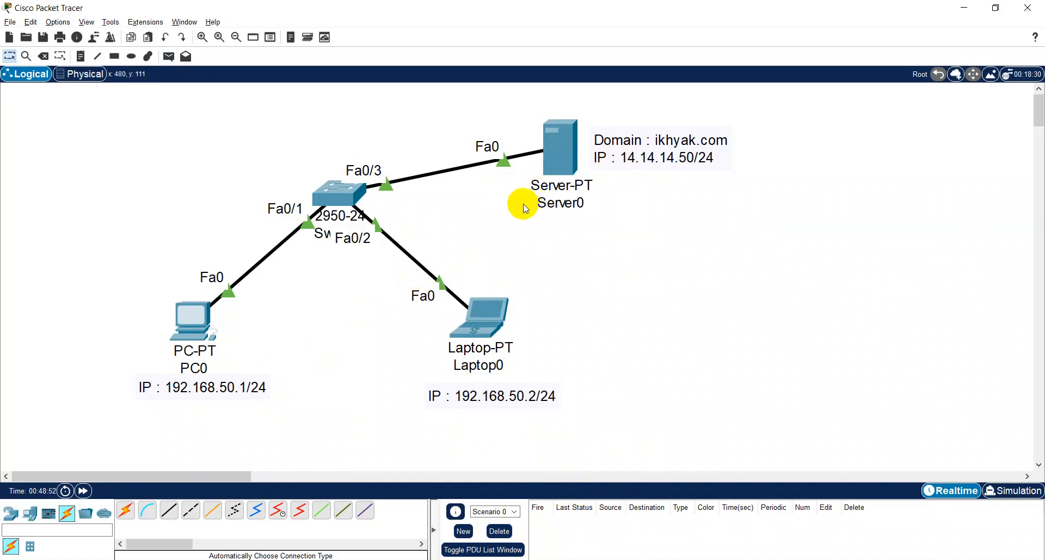
left_click_drag(78, 144, 480, 460)
left_click_drag(327, 200, 232, 231)
left_click(422, 232)
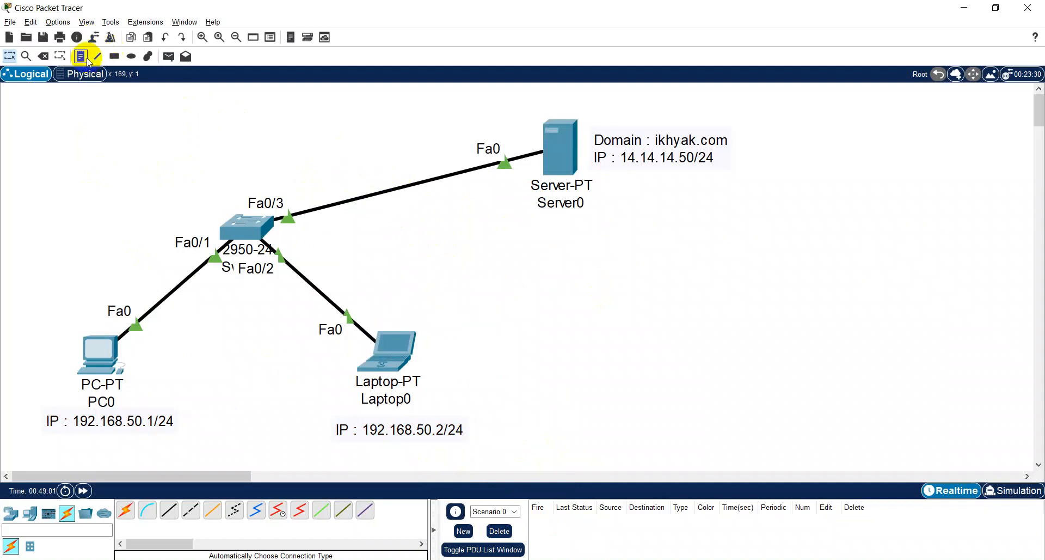
left_click(399, 189)
key("Escape")
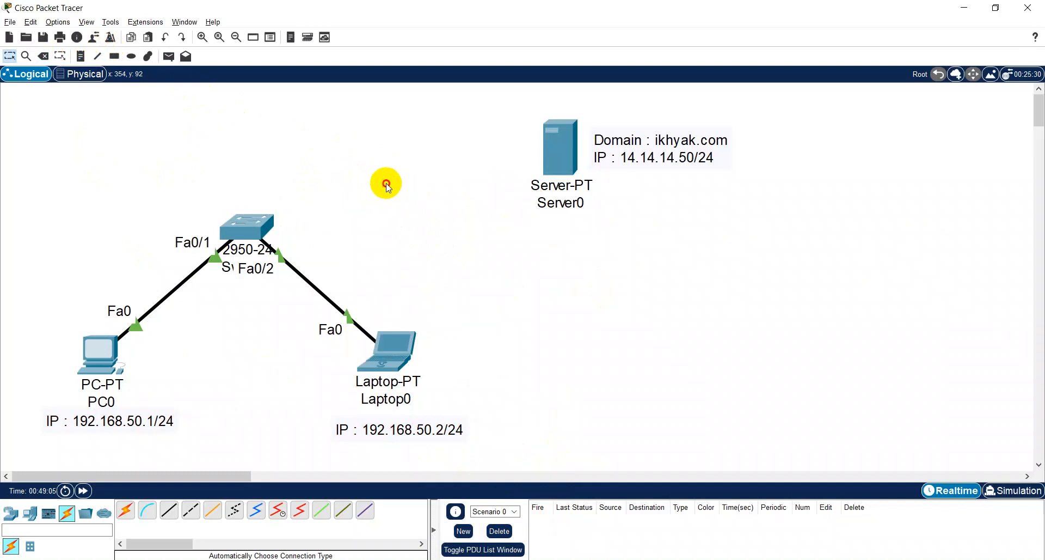
- Place a 2811 router in the workspace between the switch and Server0
left_click(9, 517)
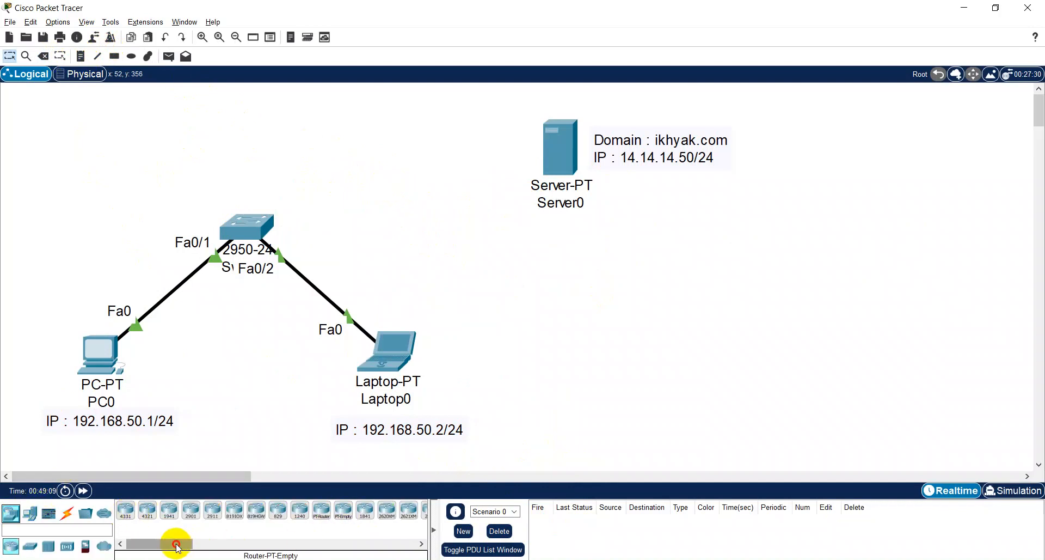
left_click_drag(174, 544, 220, 545)
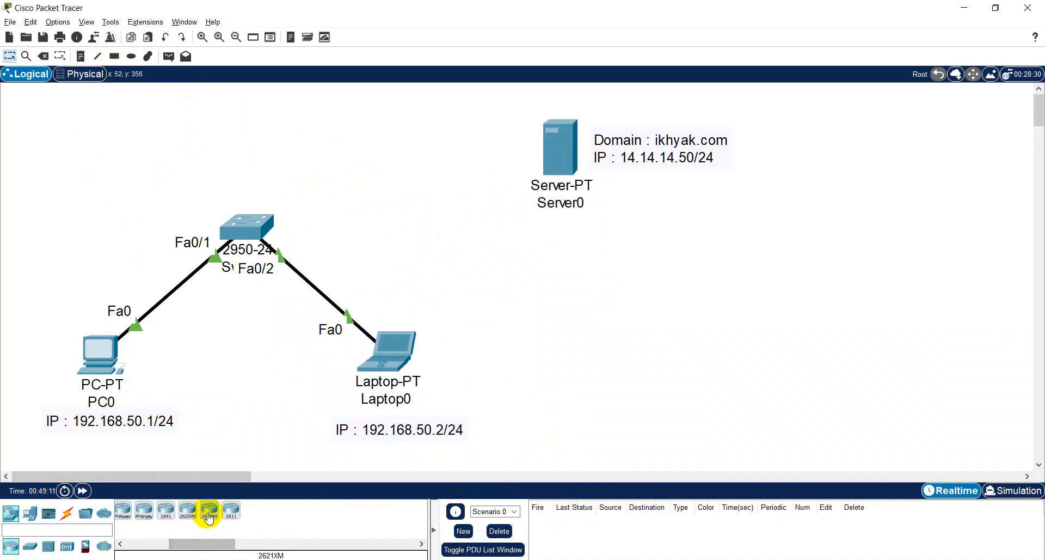
left_click(231, 510)
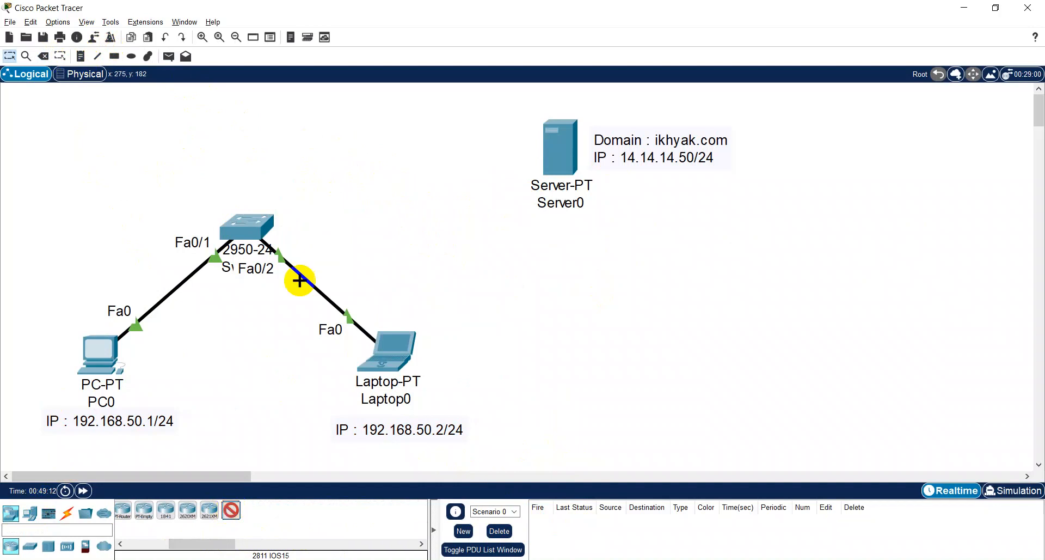
left_click(378, 168)
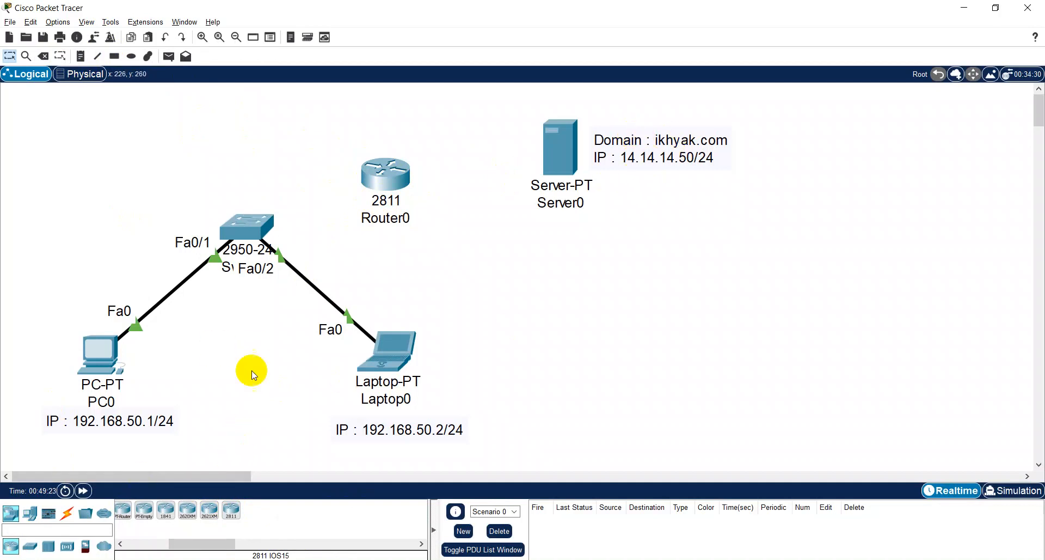
- Connect the 2950-24 switch to Router0 with an automatically chosen cable
left_click(67, 512)
left_click(126, 510)
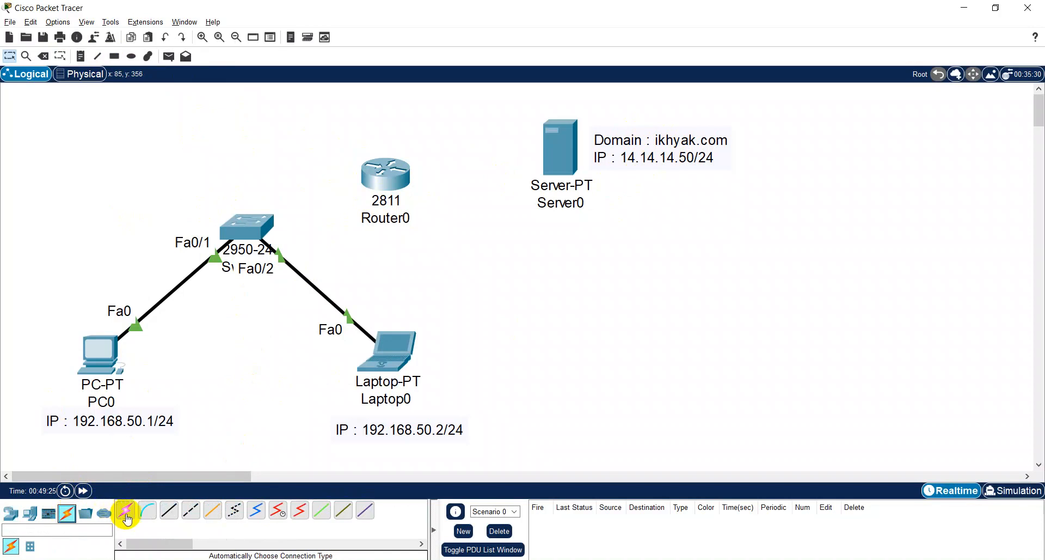
left_click(274, 216)
left_click(364, 182)
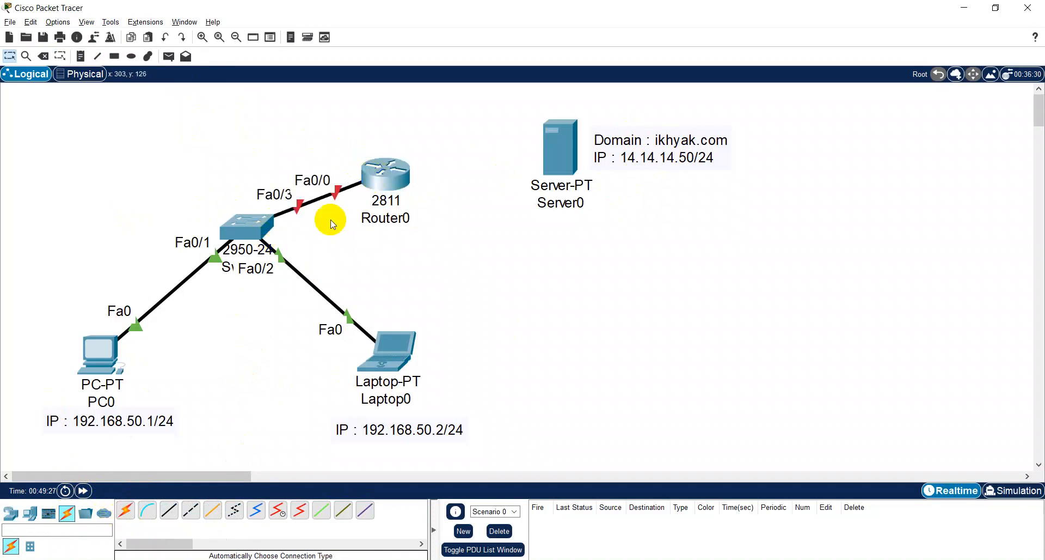
- Connect Router0 to Server0 with an automatically chosen cable
left_click(125, 510)
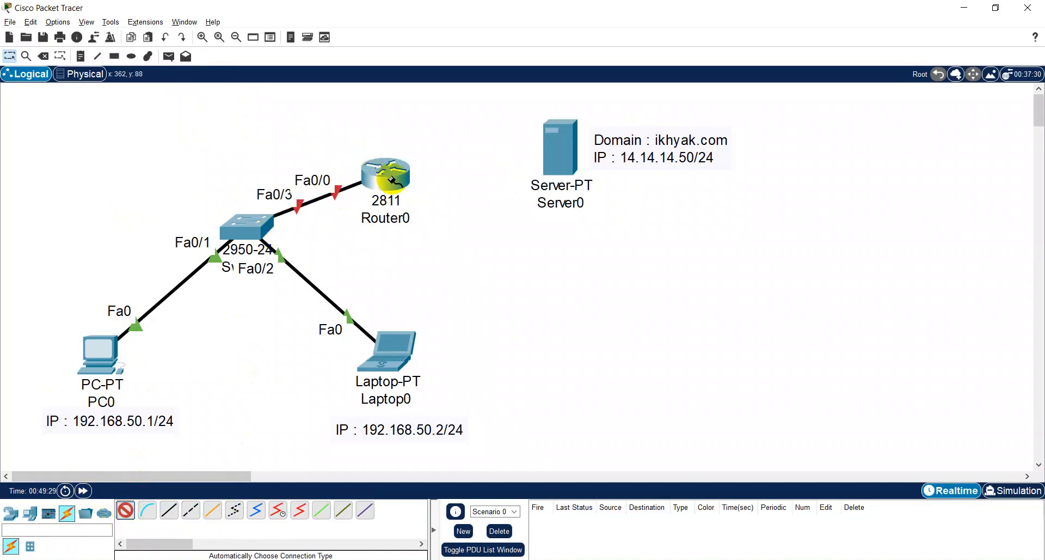
left_click(363, 184)
left_click(550, 142)
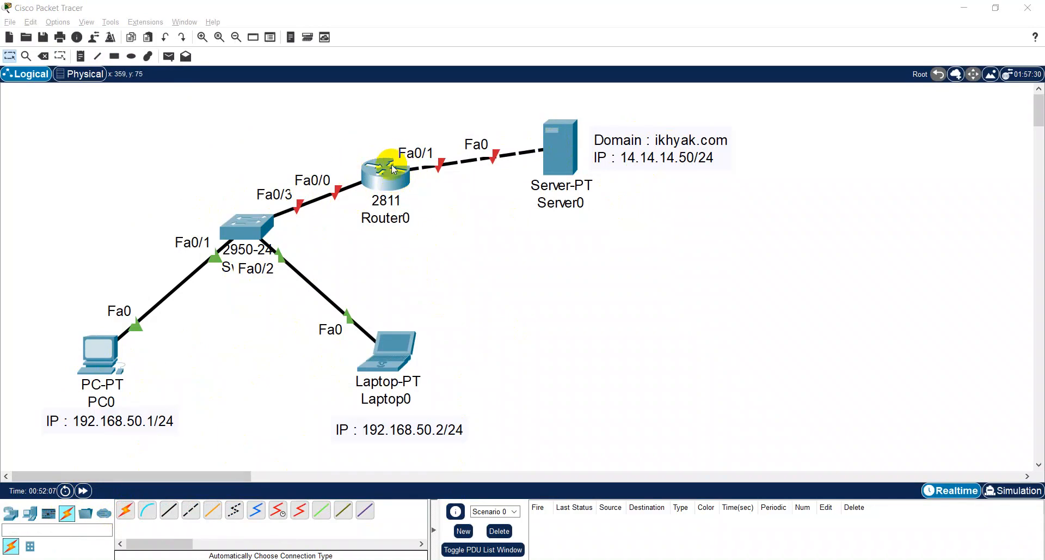
left_click(13, 514)
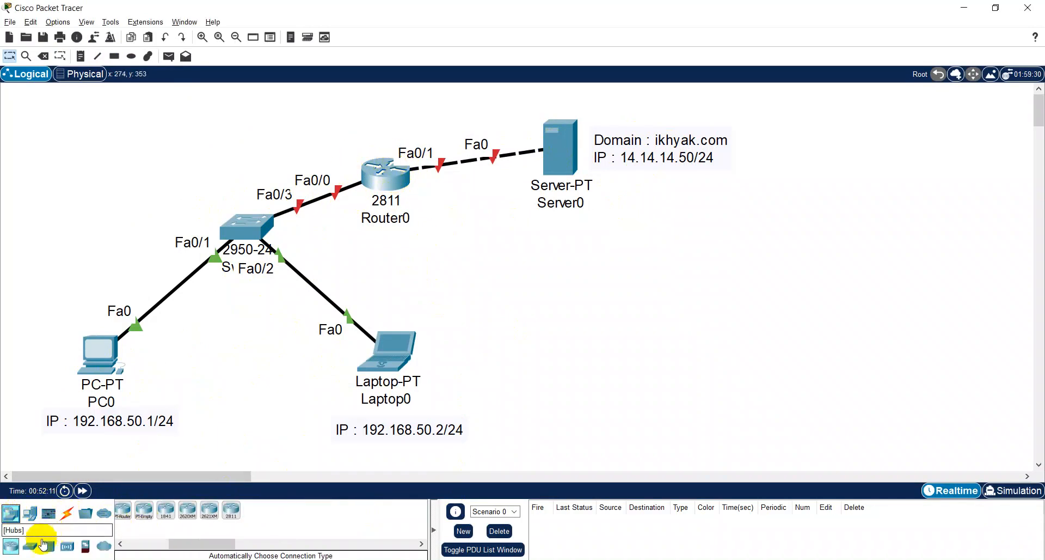
left_click_drag(221, 543, 159, 543)
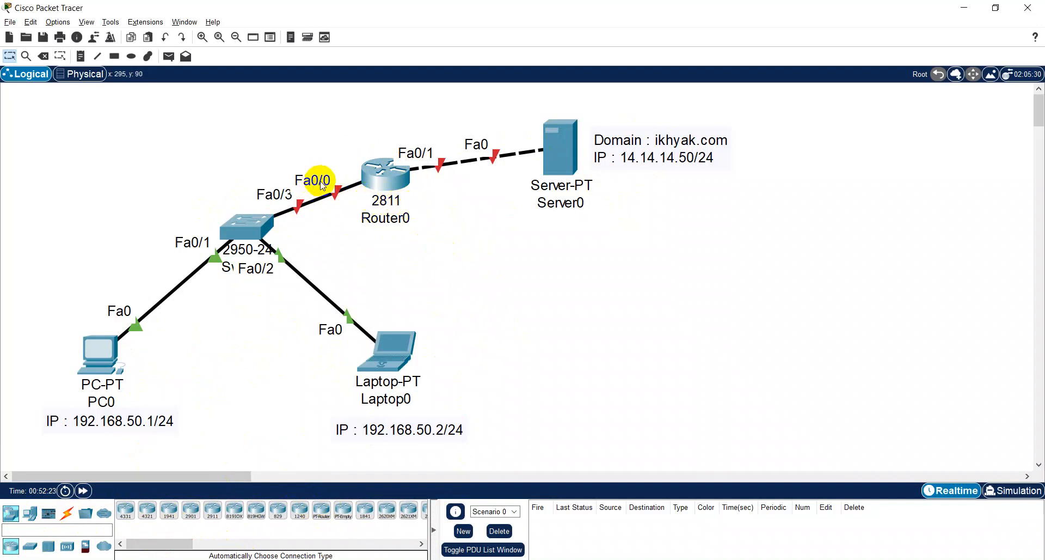
mouse_move(384, 182)
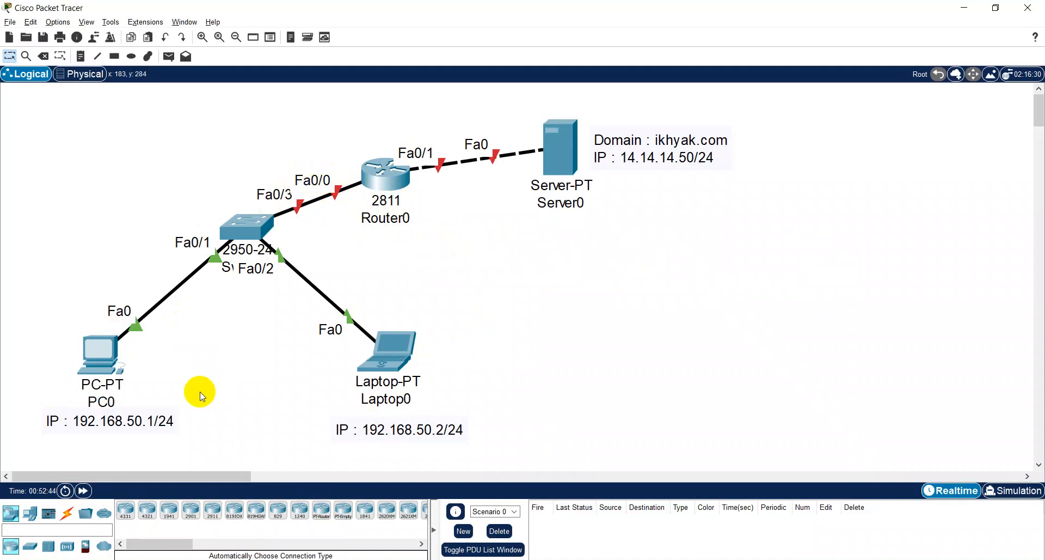
- Copy the text of PC0's IP label into a new note and place it above Router0's Fa0/0 link
double_click(163, 420)
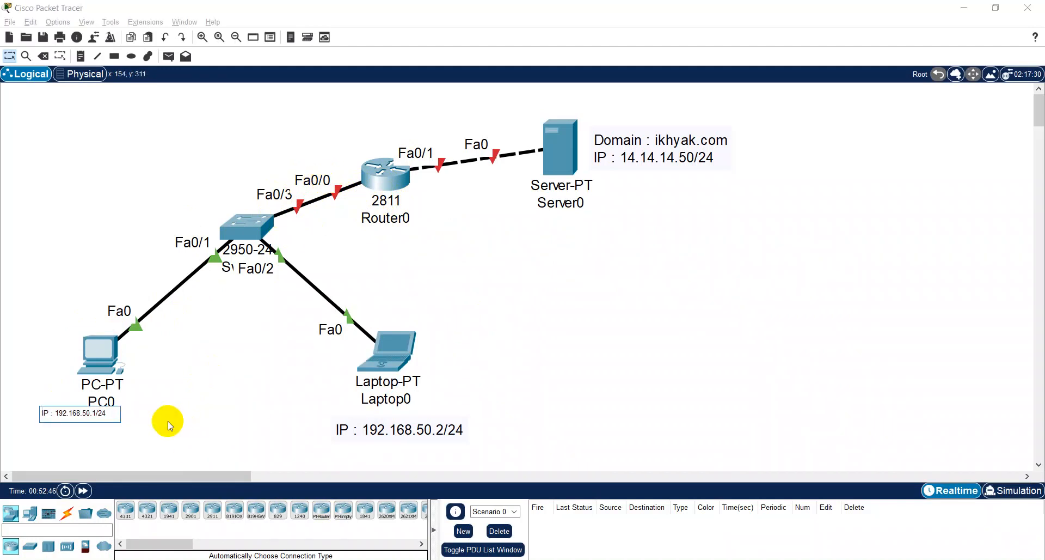
left_click_drag(105, 414, 3, 397)
key("ctrl+c")
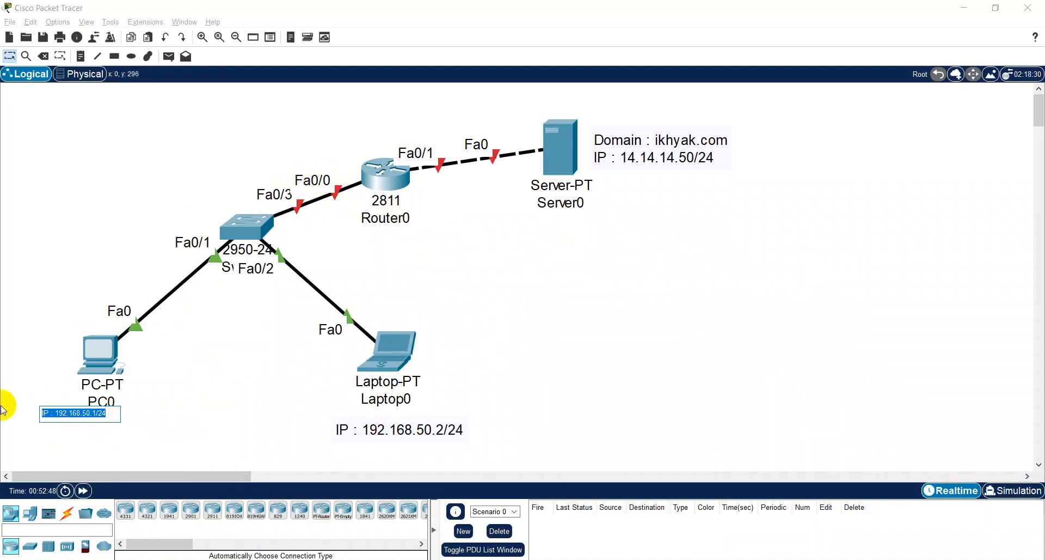
left_click(80, 56)
left_click(304, 157)
key("ctrl+v")
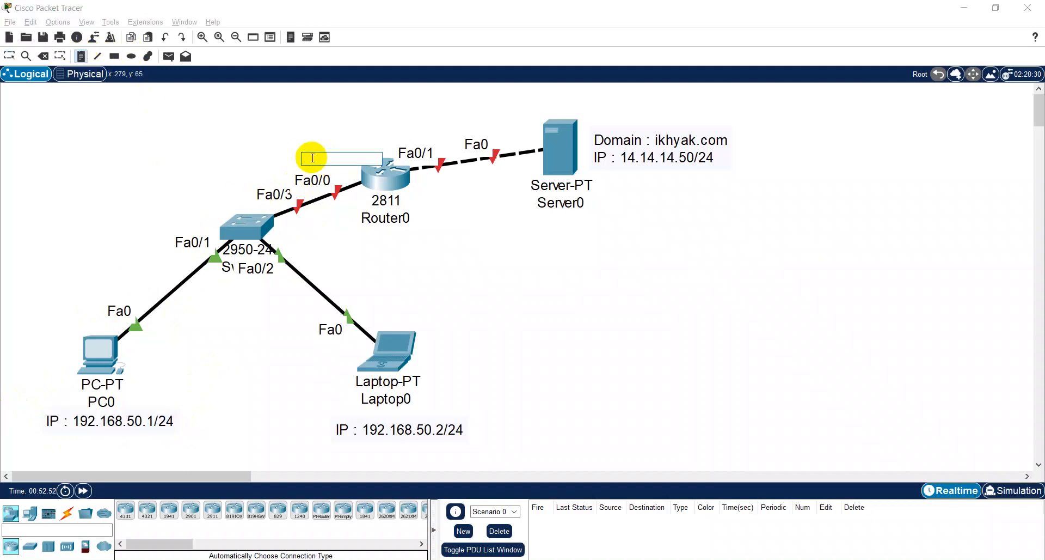
key("Escape")
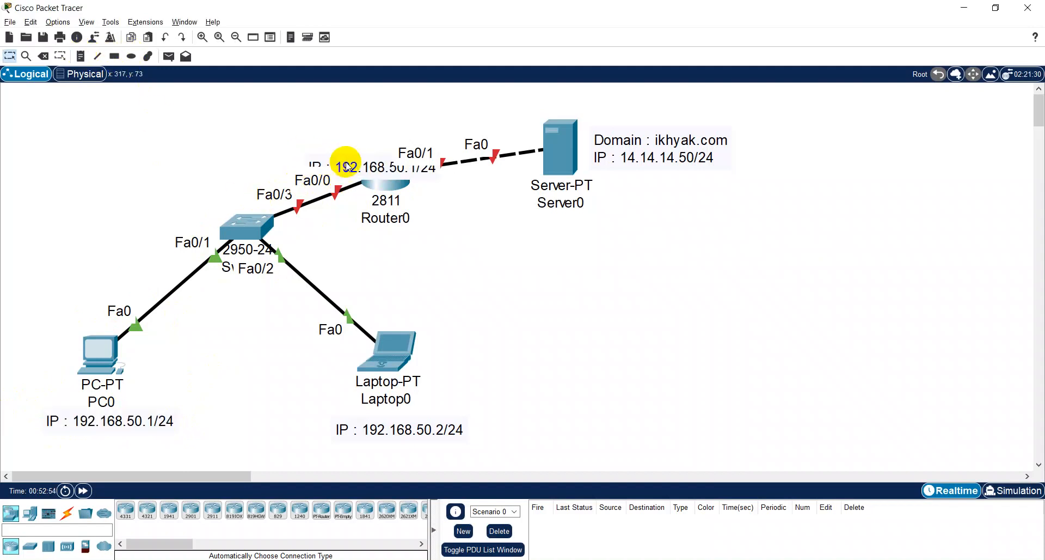
left_click_drag(343, 155, 261, 156)
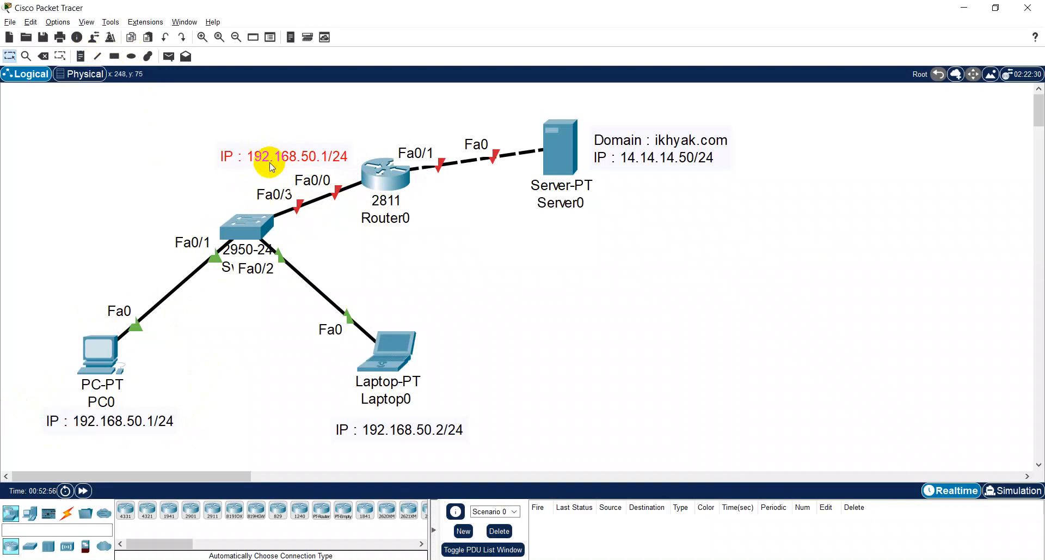
left_click(289, 253)
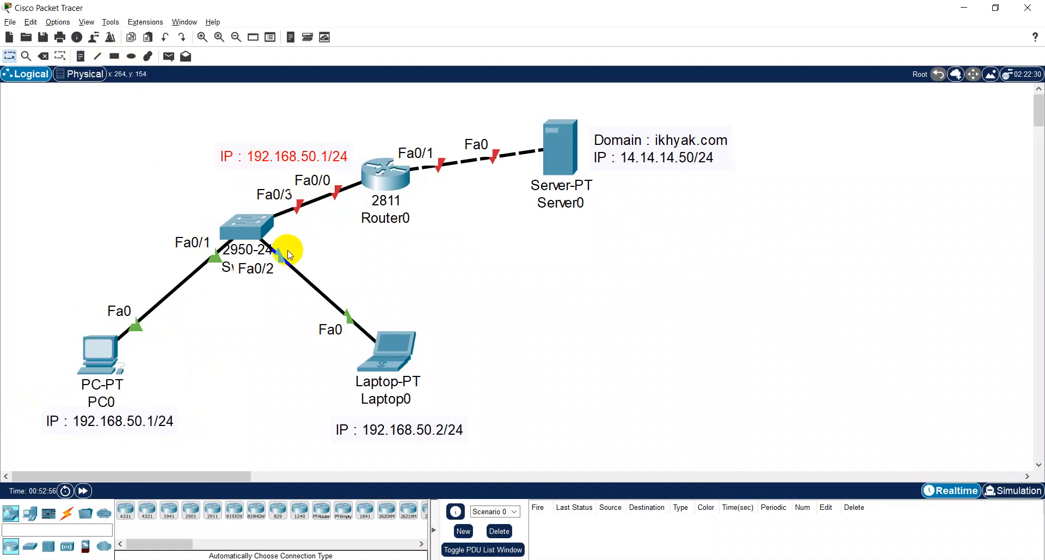
- Change the IP note beside Router0's Fa0/0 port to IP : 192.168.50.3/24
double_click(319, 156)
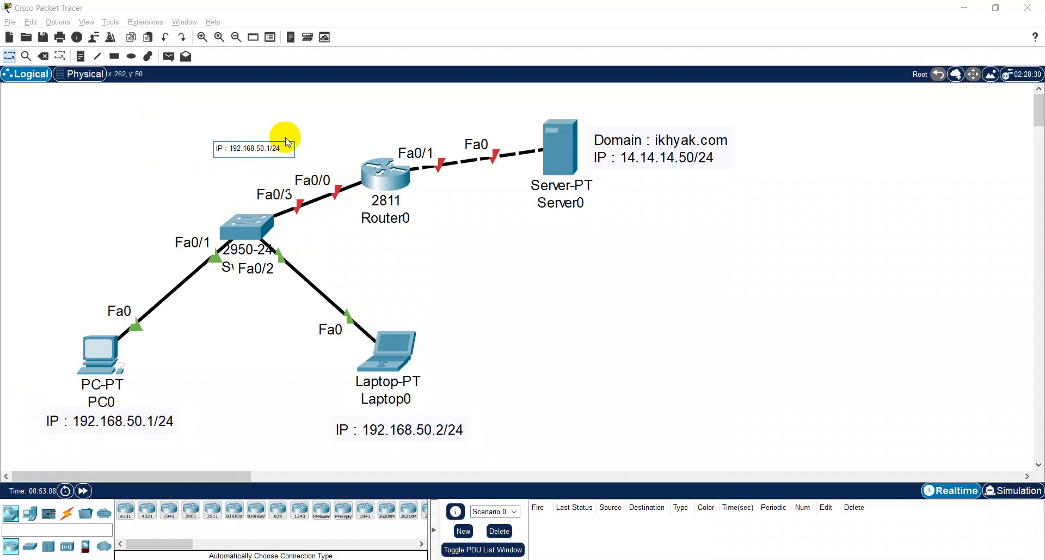
key("Delete")
type("3")
left_click(421, 280)
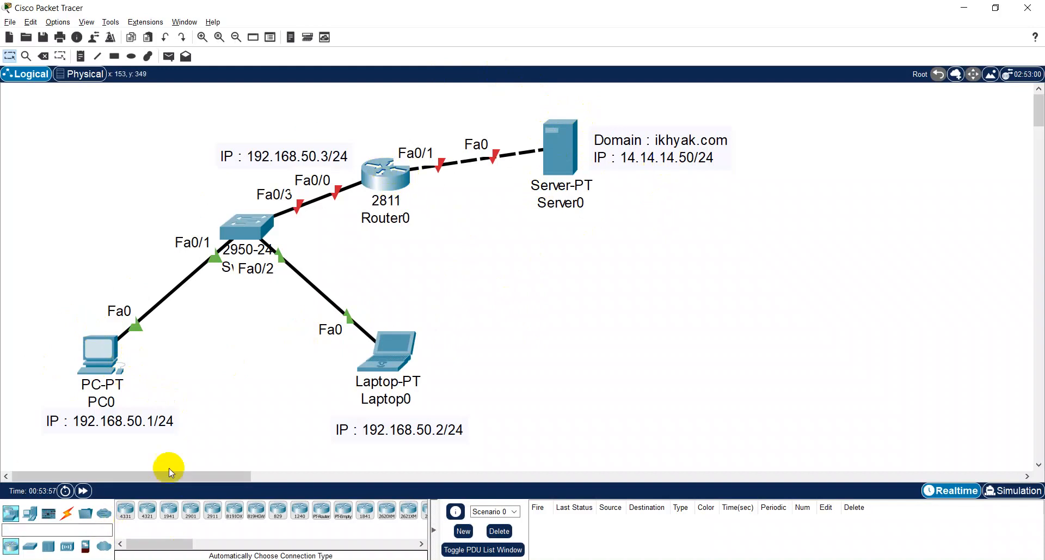
- Set PC0's IPv4 default gateway to 192.168.50.3 and close its configuration window
left_click(97, 358)
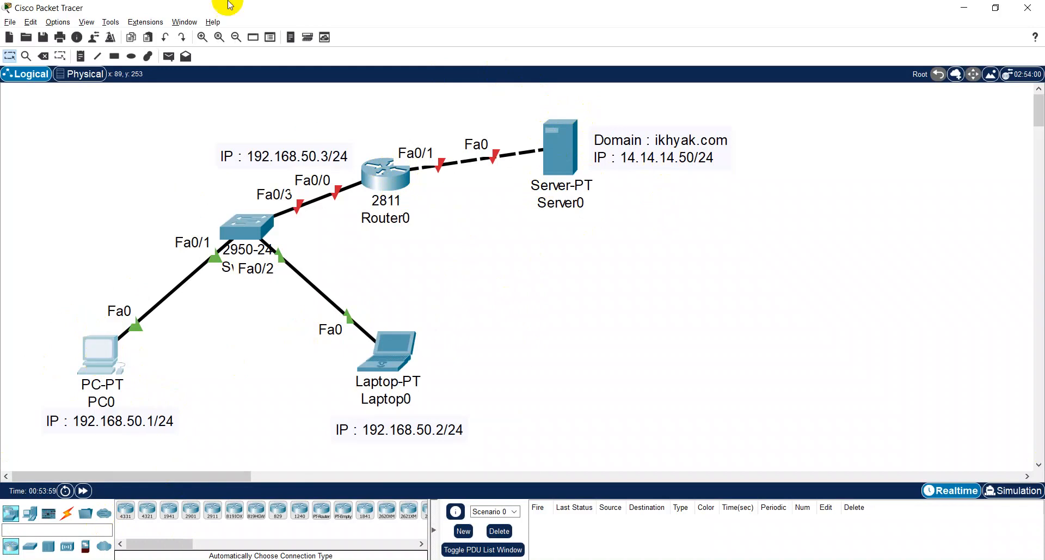
left_click(393, 172)
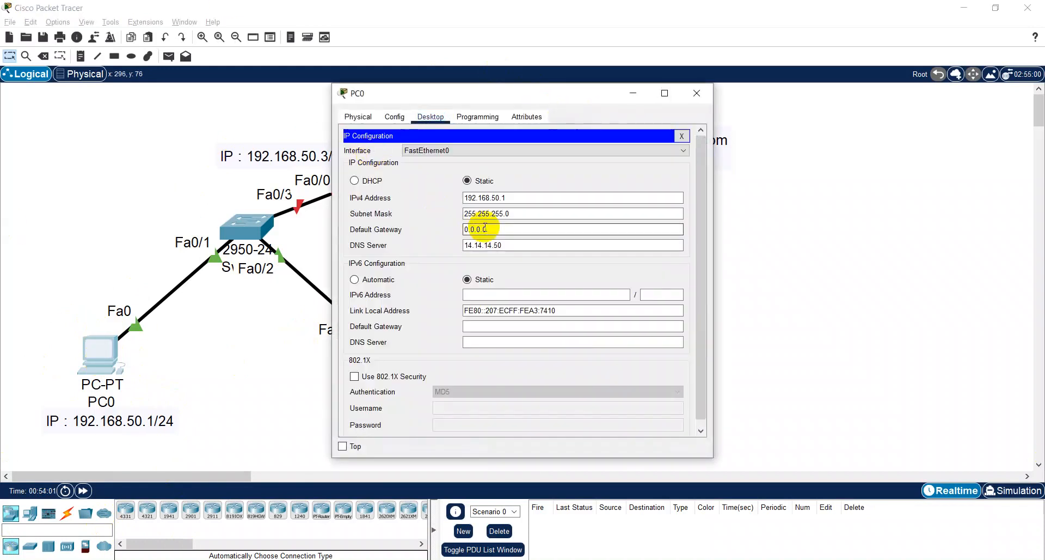
left_click_drag(505, 229, 383, 229)
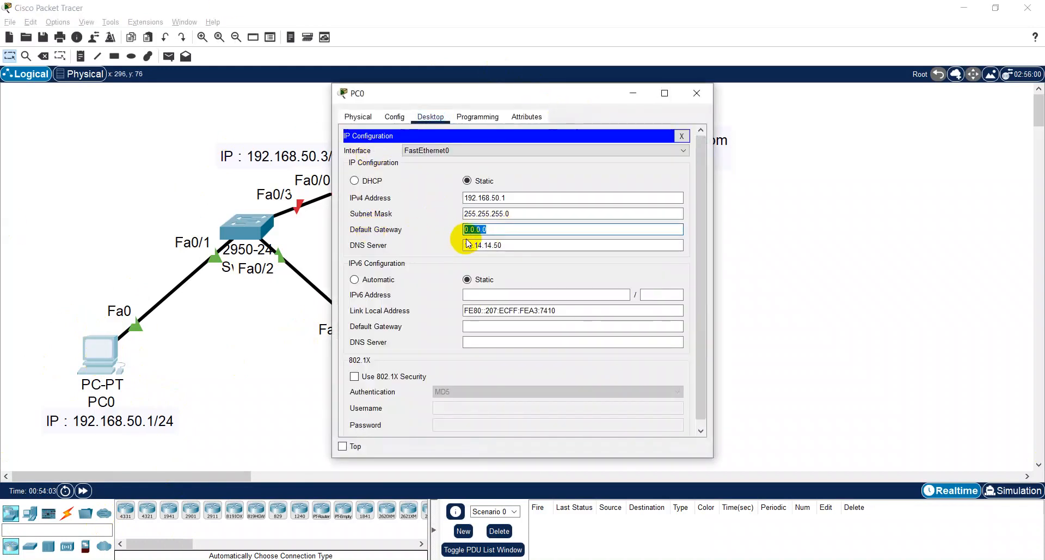
left_click_drag(456, 88, 585, 47)
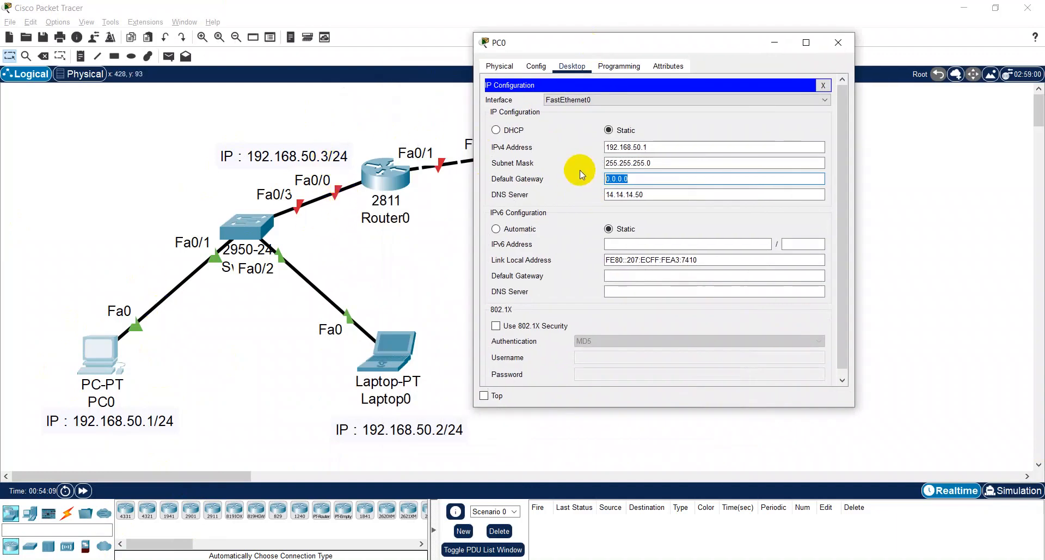
type("192.168.50.3")
left_click(823, 85)
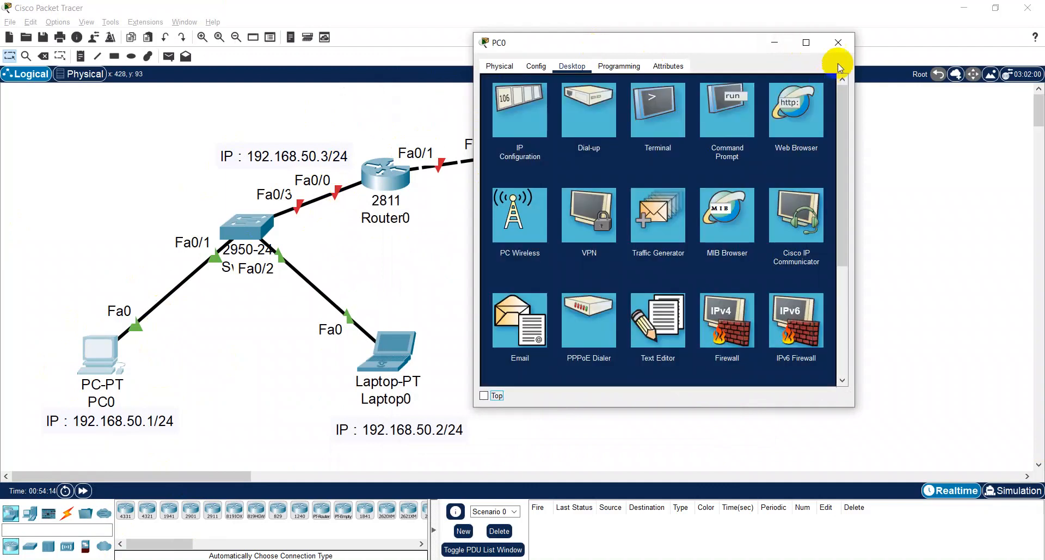
left_click(839, 43)
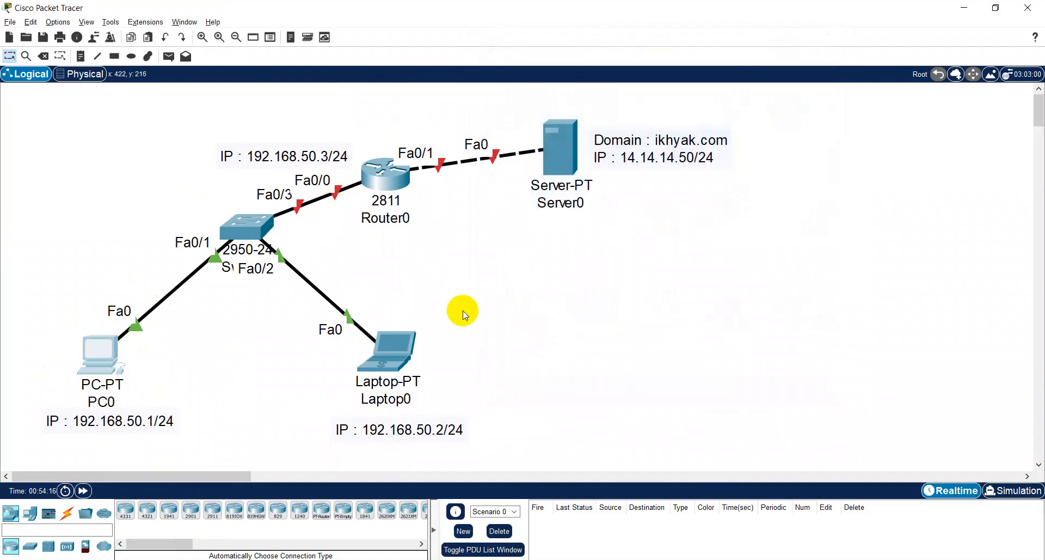
- Set Laptop0's IPv4 default gateway to 192.168.50.3 and close its configuration window
left_click(394, 351)
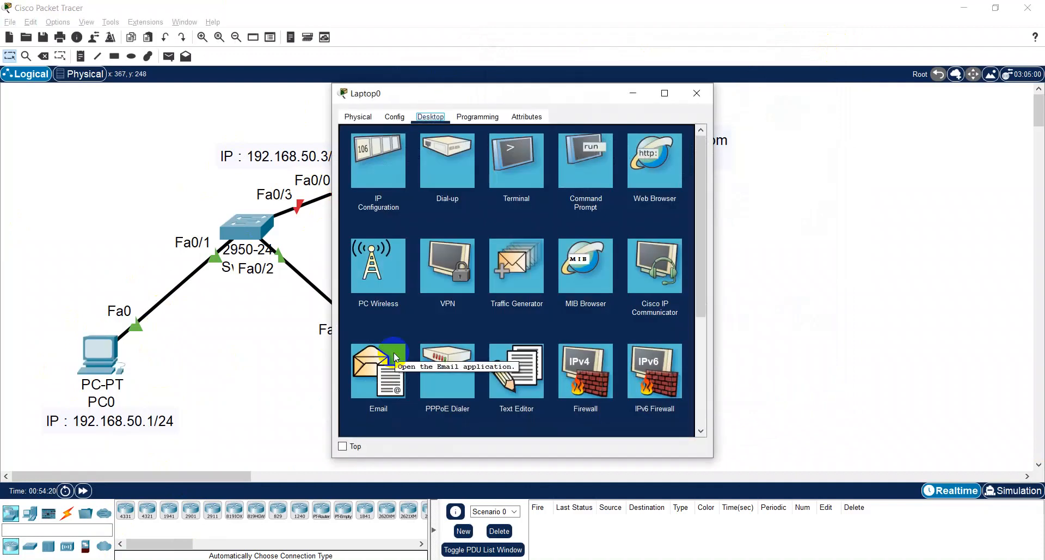
left_click(376, 204)
left_click(376, 184)
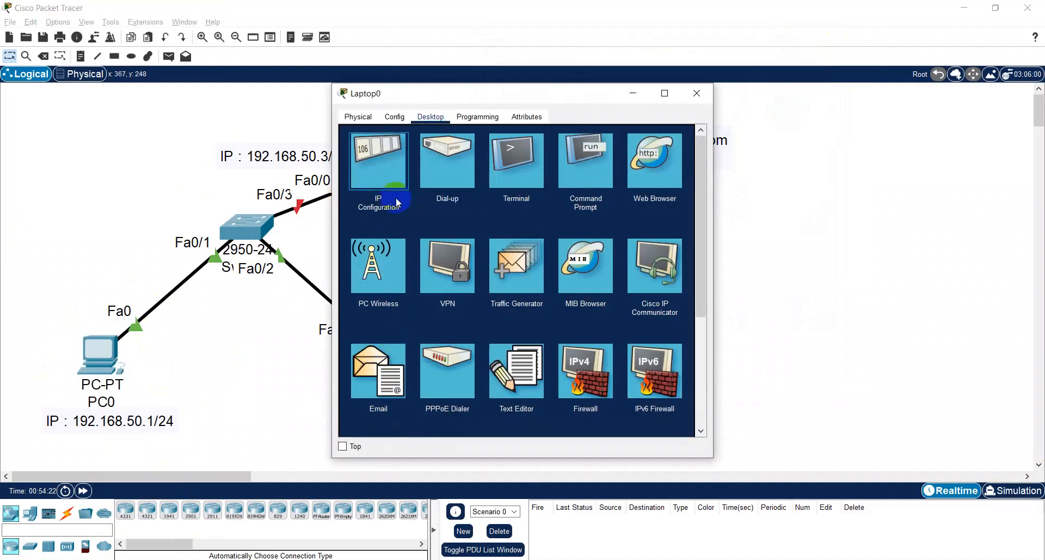
left_click_drag(495, 232, 405, 234)
type("19")
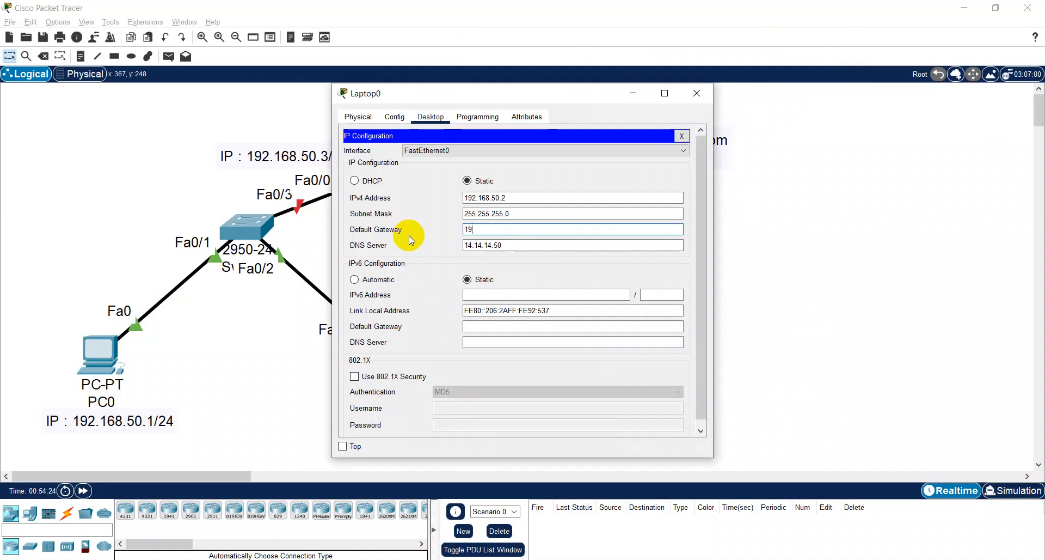
type("2.168.50.3")
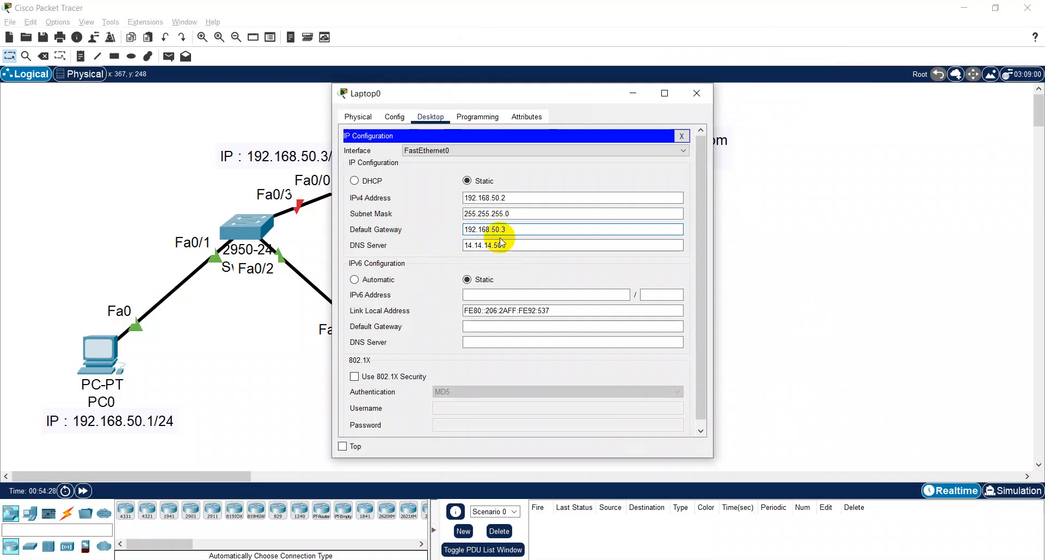
left_click_drag(500, 98, 608, 149)
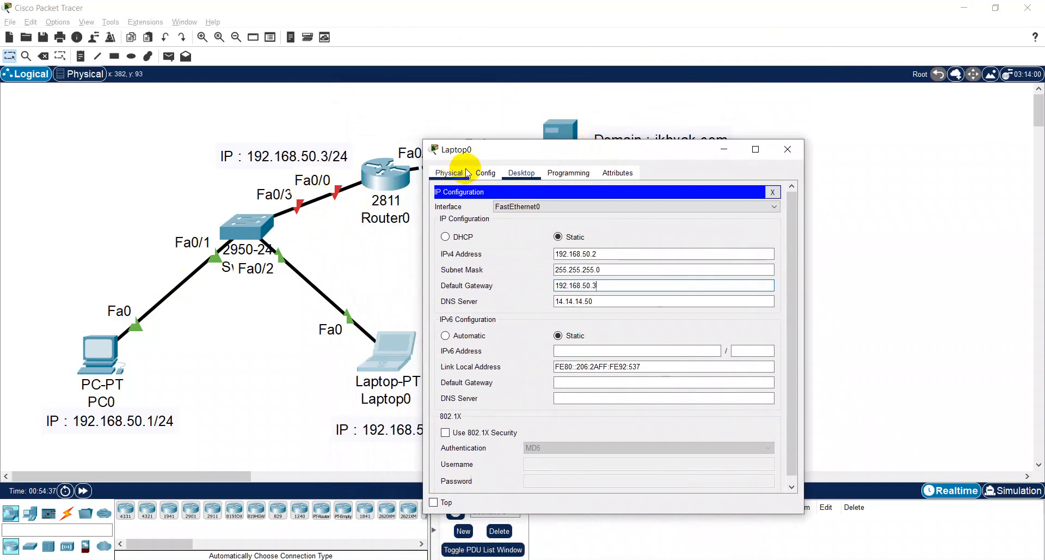
left_click_drag(472, 158, 459, 234)
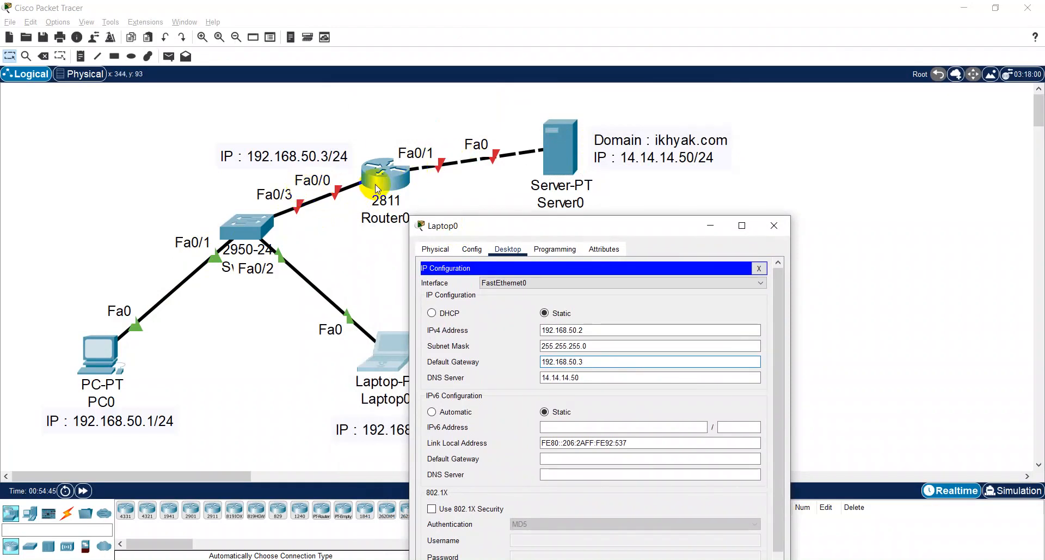
left_click_drag(490, 229, 505, 107)
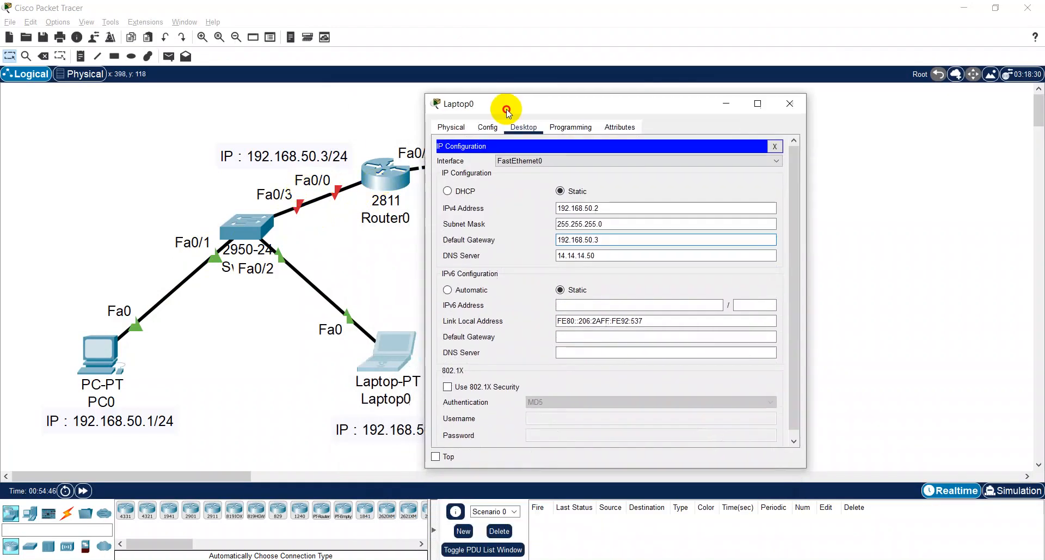
left_click(776, 147)
left_click(785, 104)
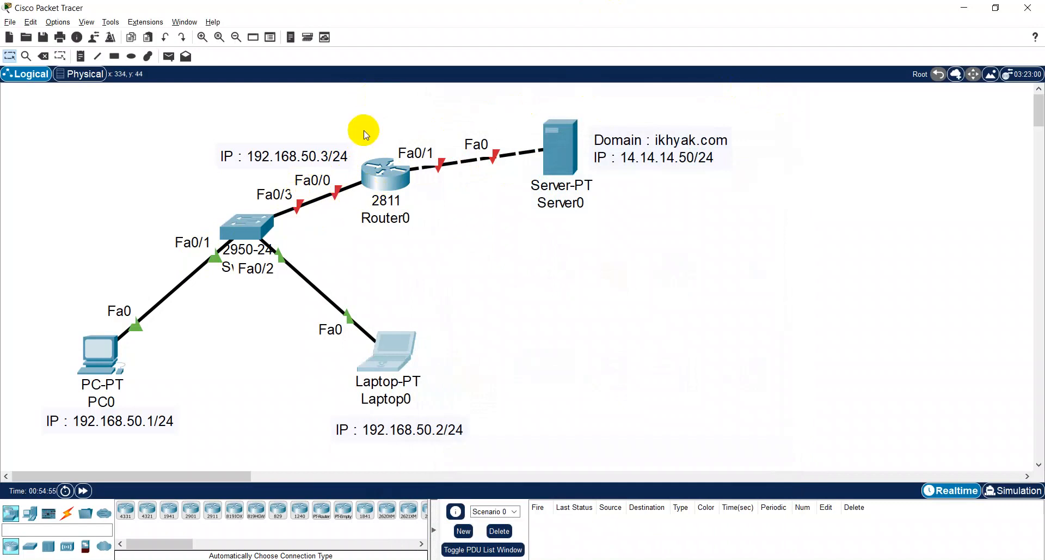
- Open Router0's command line in a widened window and answer no to the initial configuration dialog
left_click(394, 185)
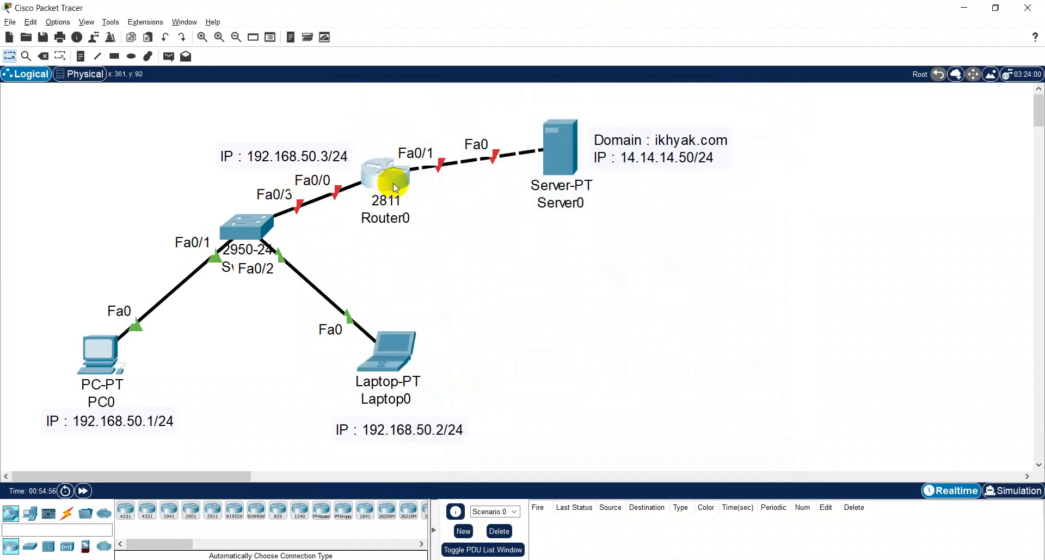
left_click_drag(455, 103, 651, 35)
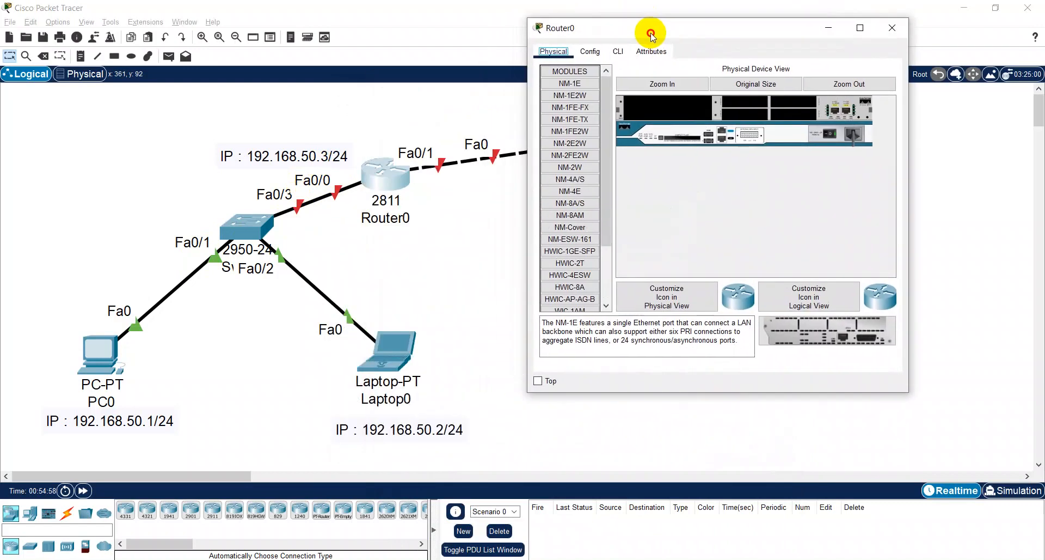
left_click_drag(909, 240, 1042, 221)
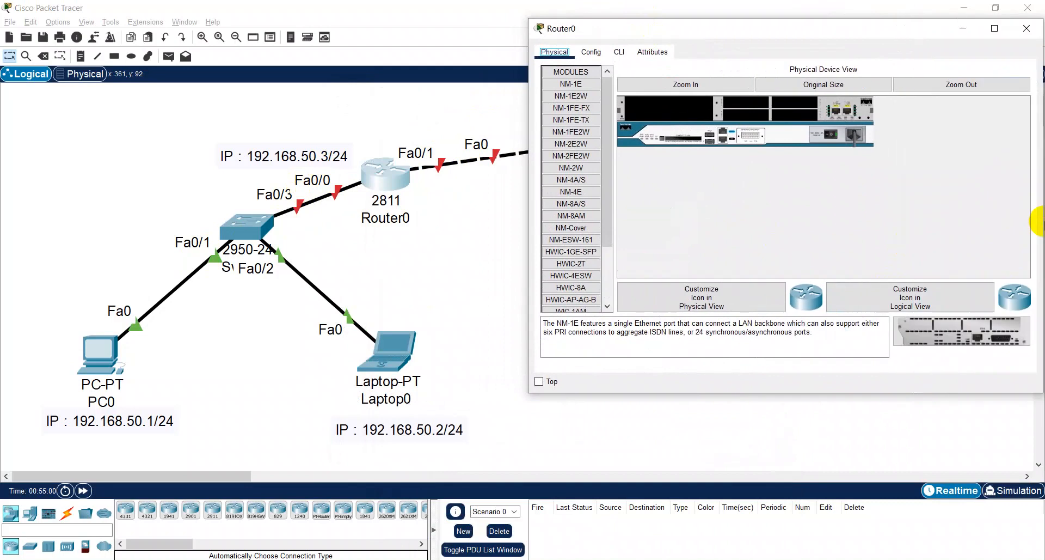
left_click(619, 52)
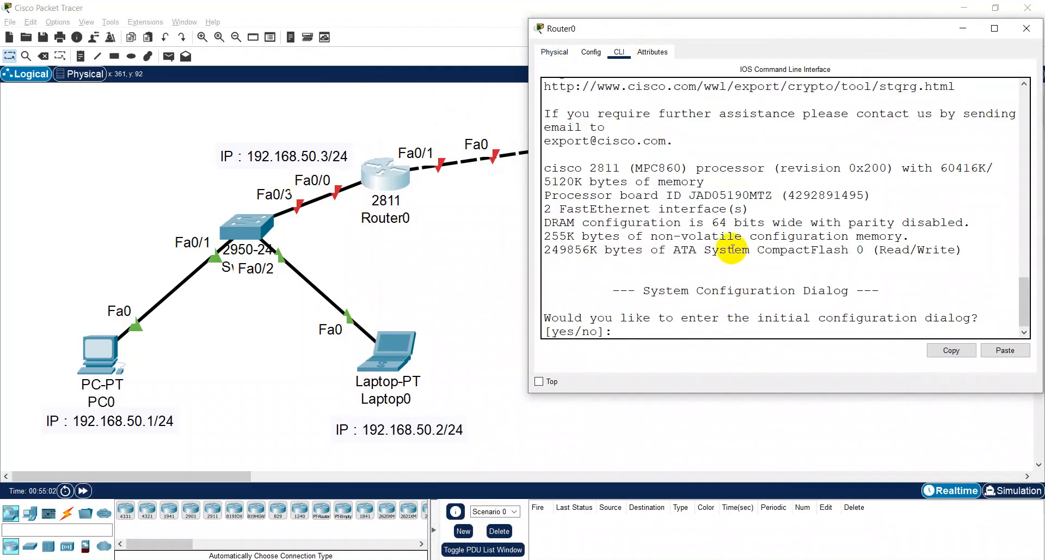
type("no")
key("Return")
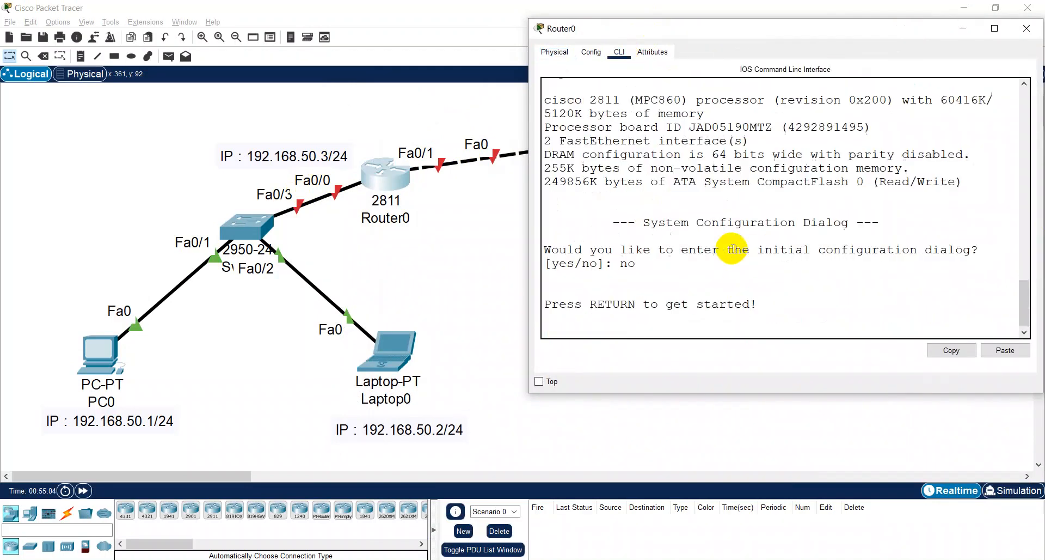
key("Return")
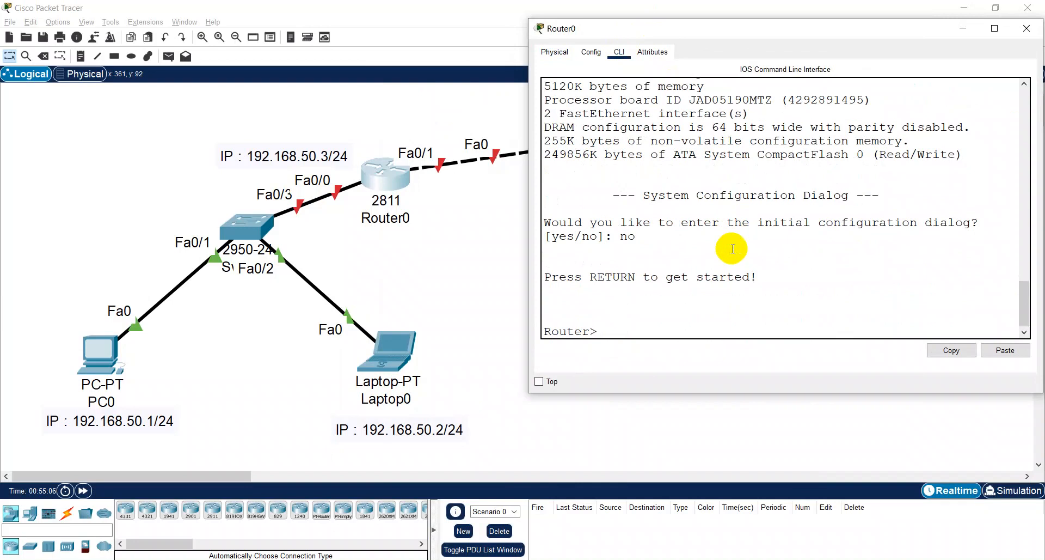
- Enter privileged mode on Router0 with en and open global configuration mode with conf t
type("en")
key("Return")
type("conf t")
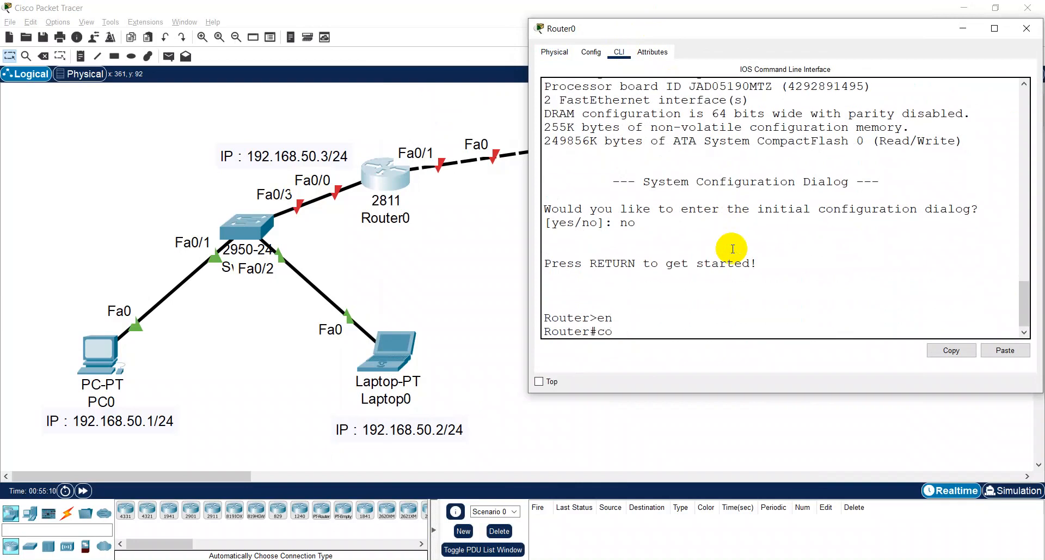
key("Return")
- Disable DNS lookup on Router0 with no ip domain-lookup and save the configuration with do w
type("no")
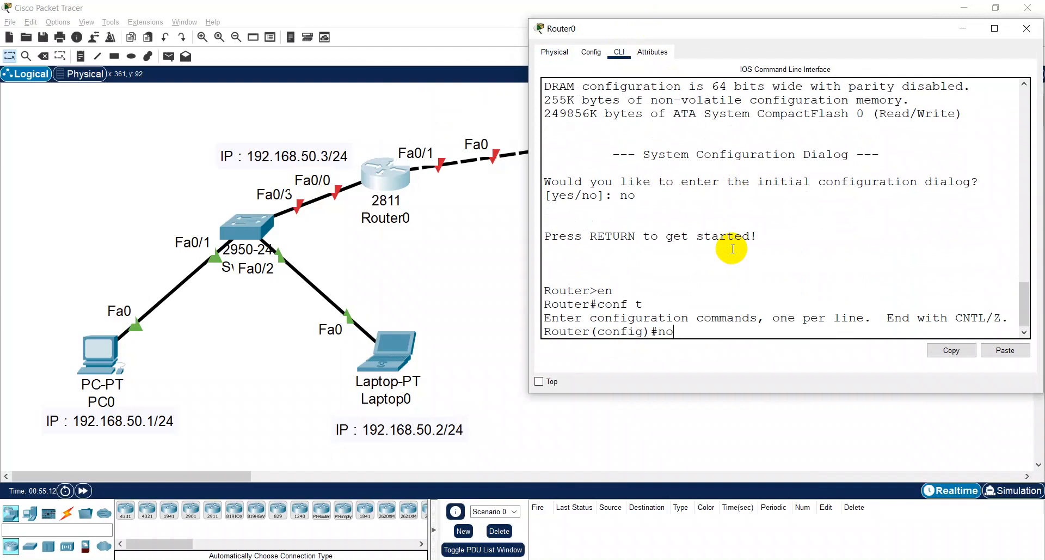
type(" ip domain")
key("BackSpace")
key("BackSpace")
key("BackSpace")
type("main")
key("BackSpace")
key("BackSpace")
key("BackSpace")
type("a")
key("BackSpace")
key("BackSpace")
type("ain-loo")
key("Tab")
key("Return")
type("do w")
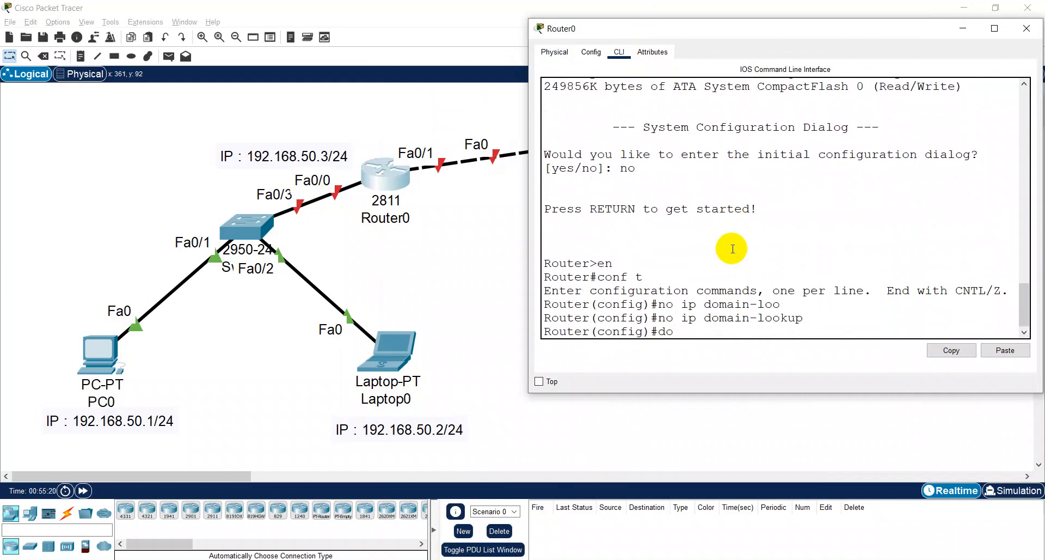
key("Return")
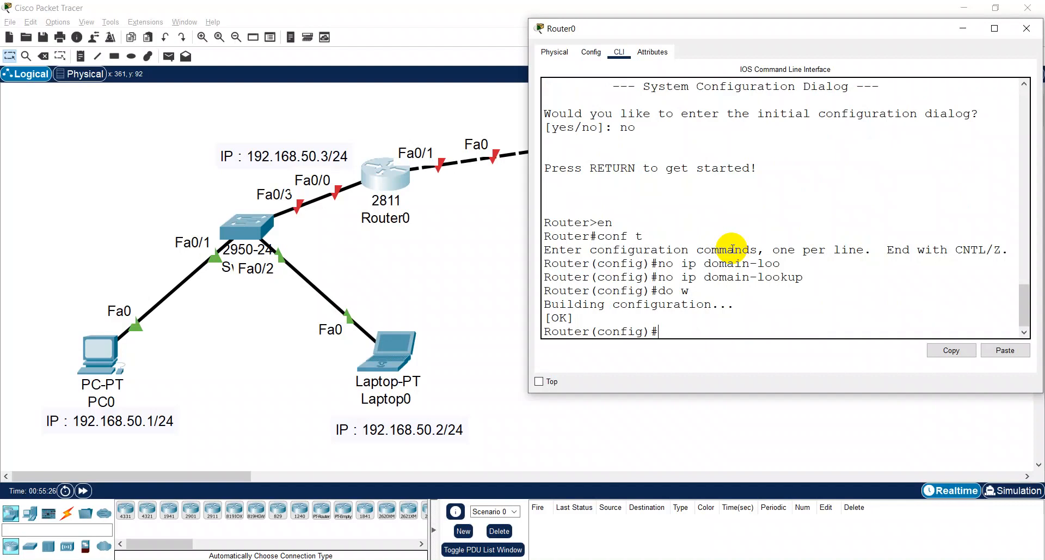
- Assign IP address 192.168.50.3 with mask 255.255.255.0 to Router0's interface f0/0
type("int f0/0")
key("Return")
type("ip add")
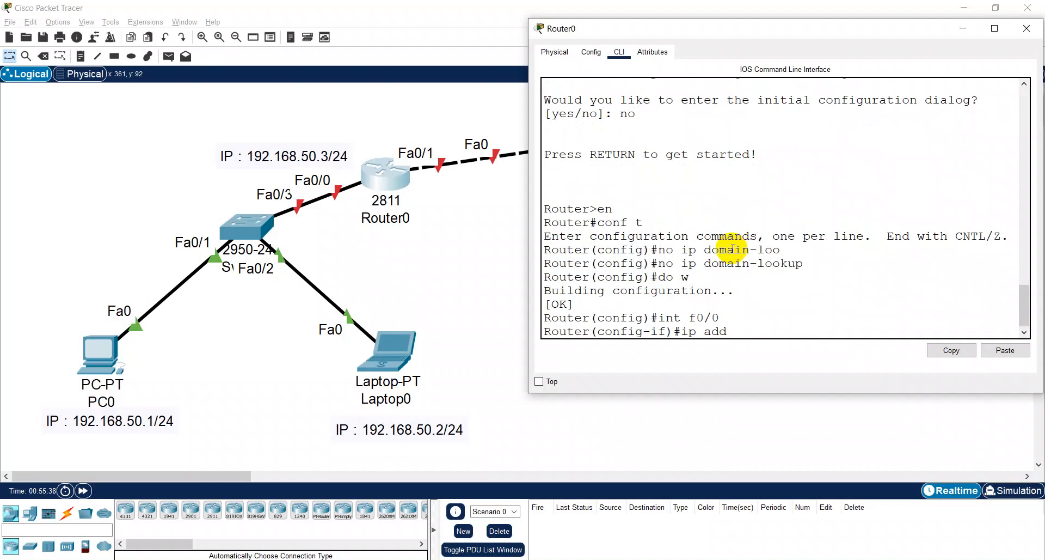
type("192.168.50.")
type("3 255.25")
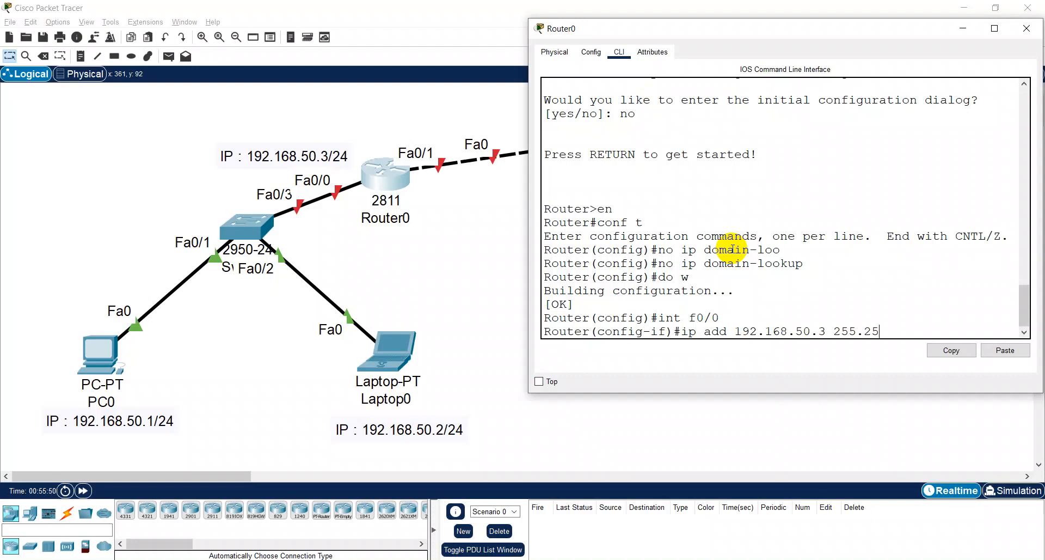
type("5.255.")
type("0")
key("Return")
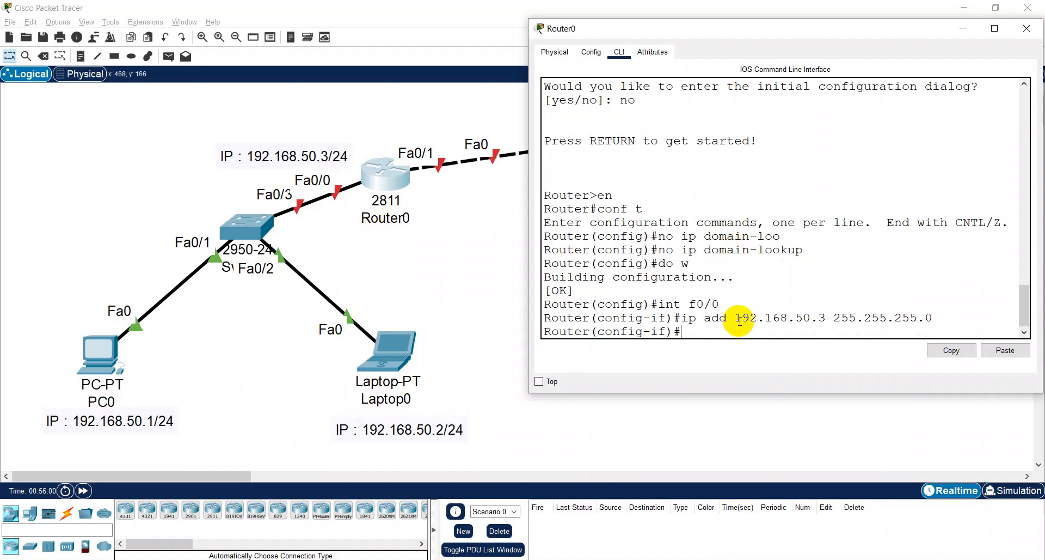
- Enable Router0's interface f0/0 with no sh and save the configuration with do w
type("no sh")
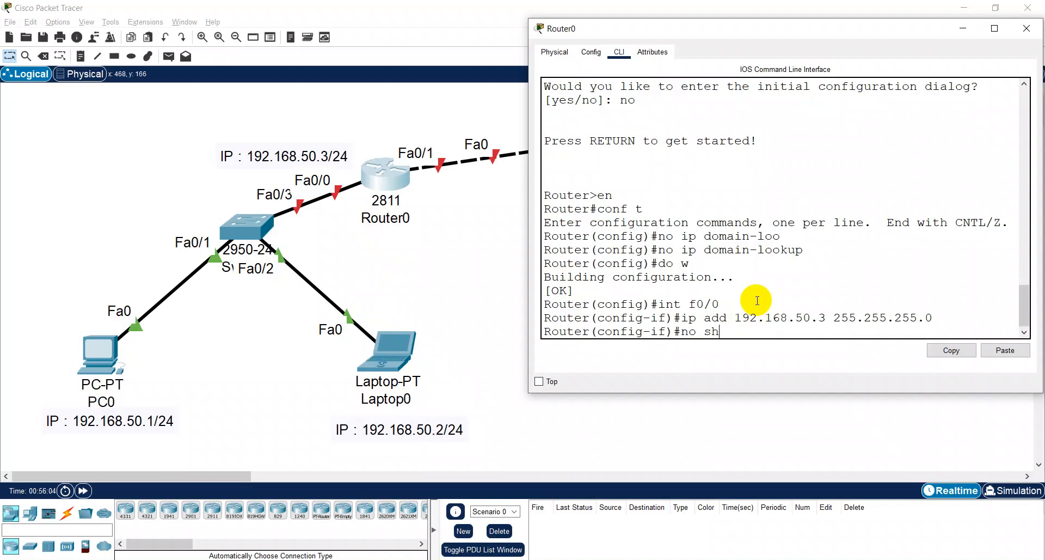
key("Return")
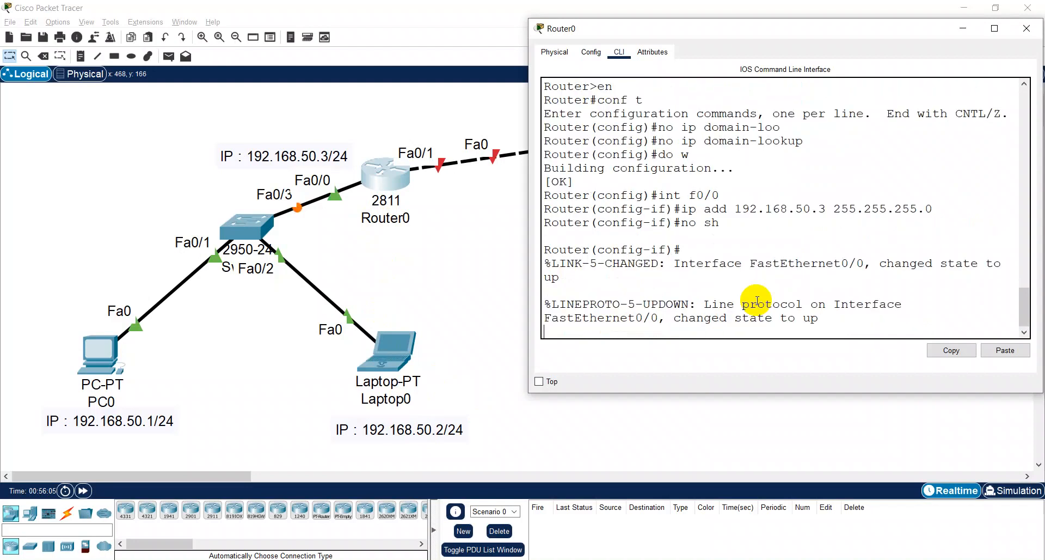
key("Return")
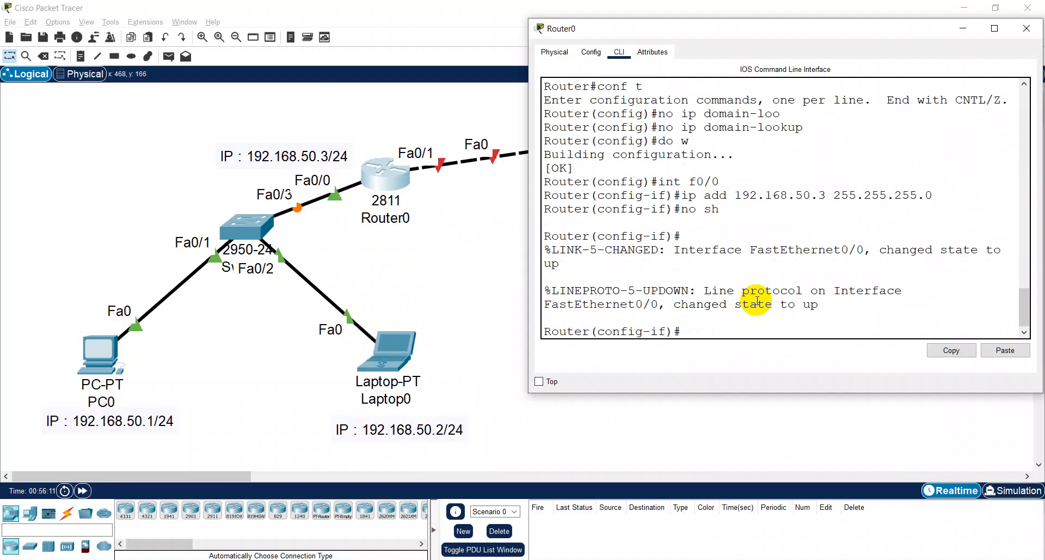
type("do w")
key("Return")
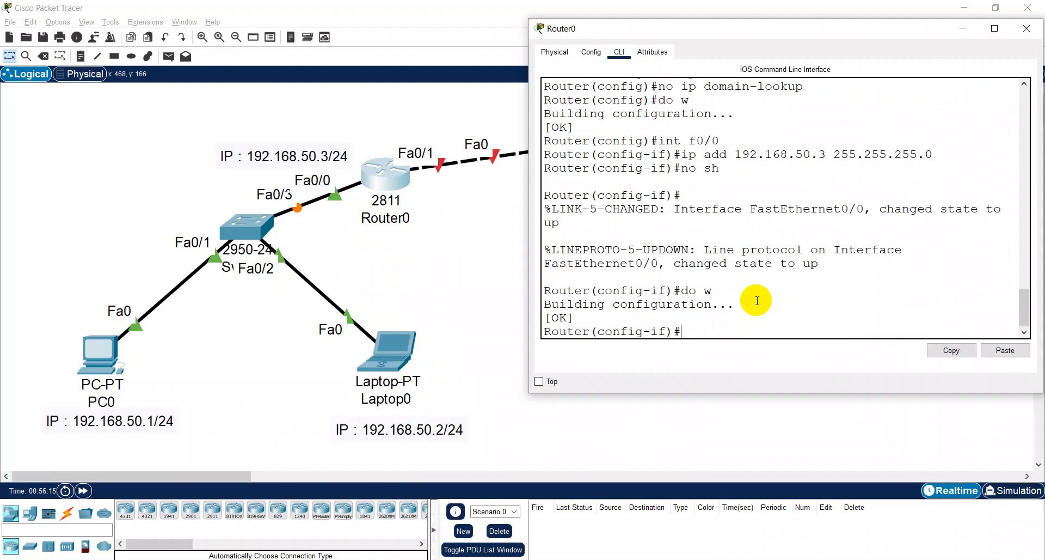
type("do w")
key("Return")
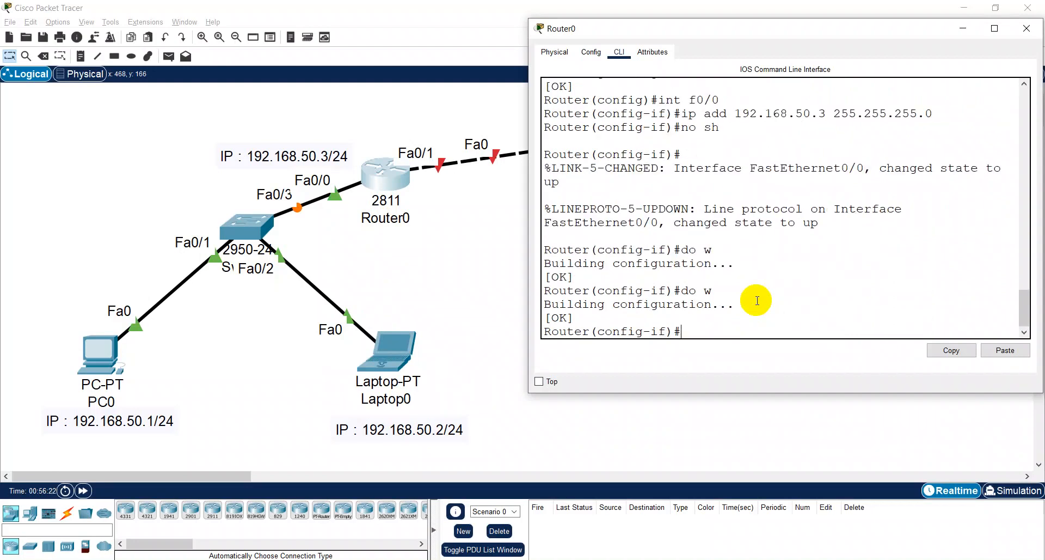
- Try to auto-complete a save command starting with do copy-run on Router0
type("do copy-run")
key("Tab")
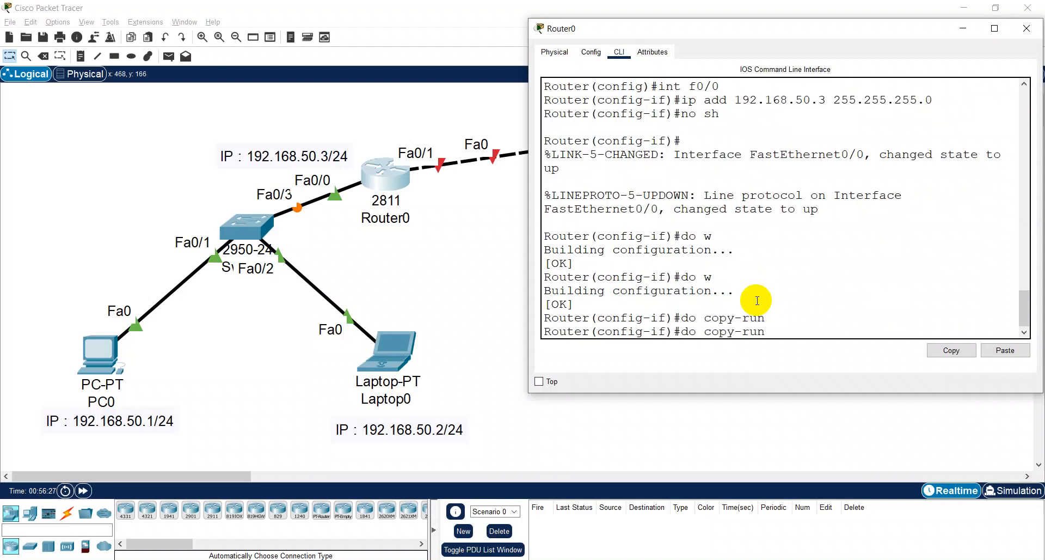
type("n")
key("Tab")
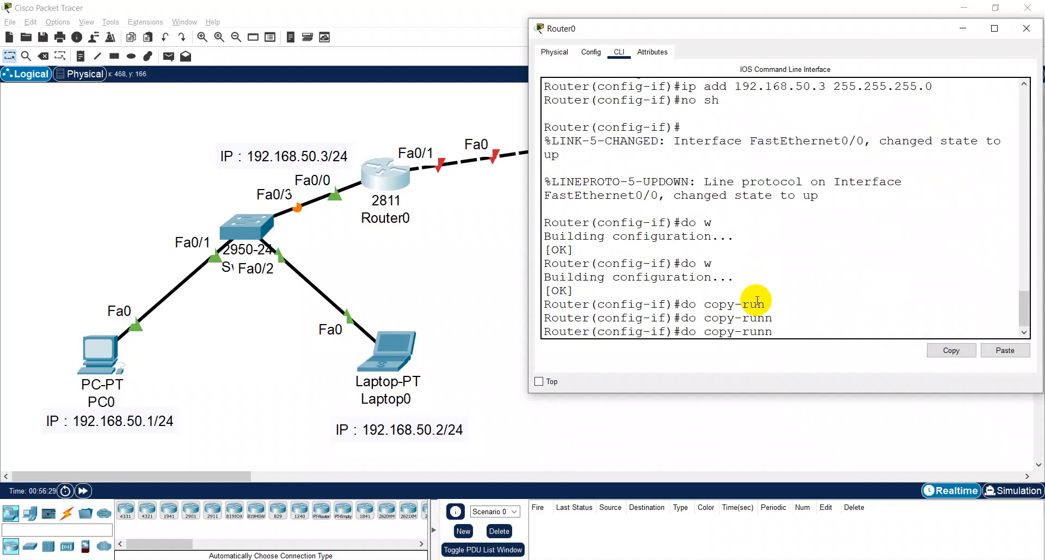
- Switch to the Chrome browser and search Google for "simpan cisco copy running"
left_click(256, 559)
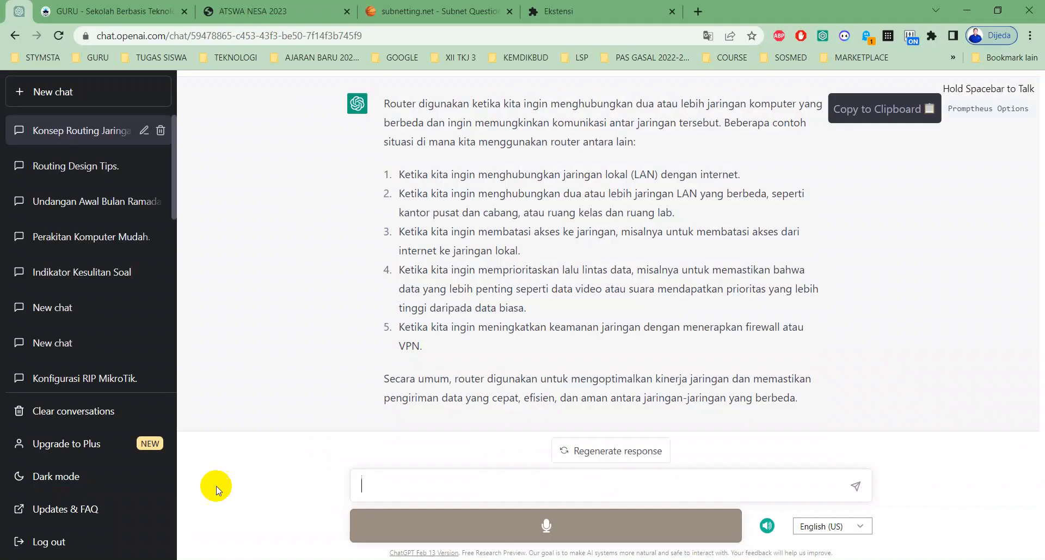
left_click(545, 11)
left_click(573, 36)
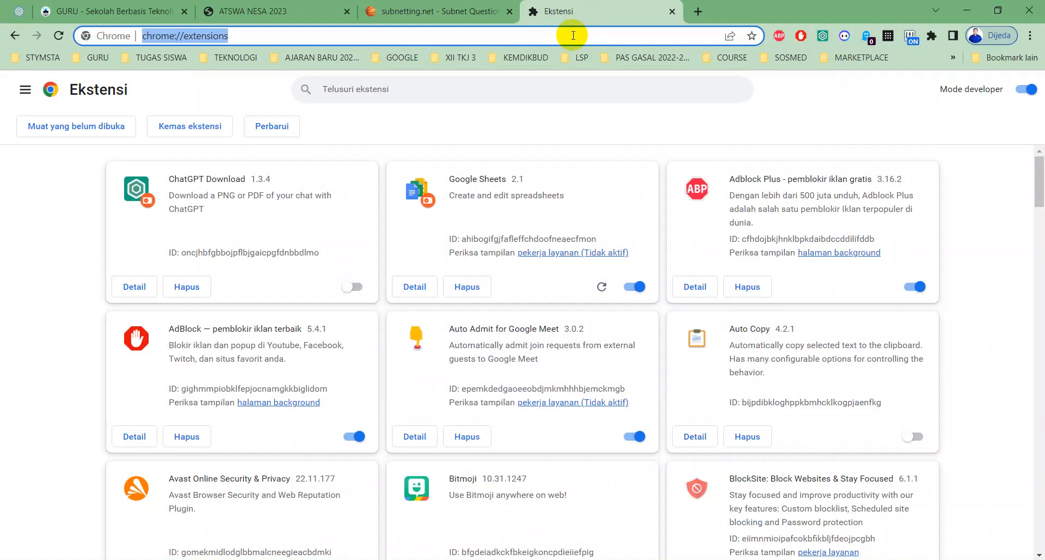
type("simpan cs")
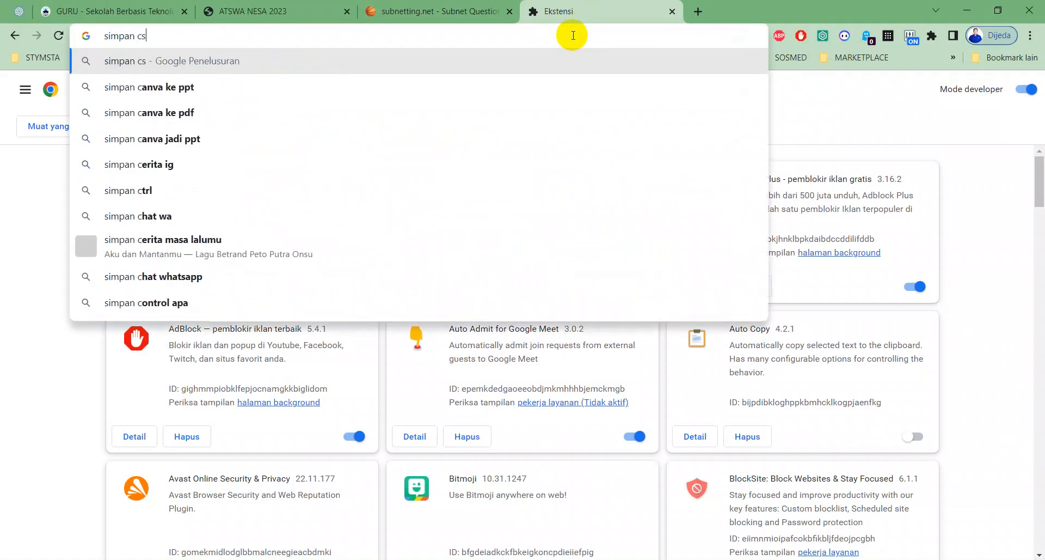
key("BackSpace")
type("isco ")
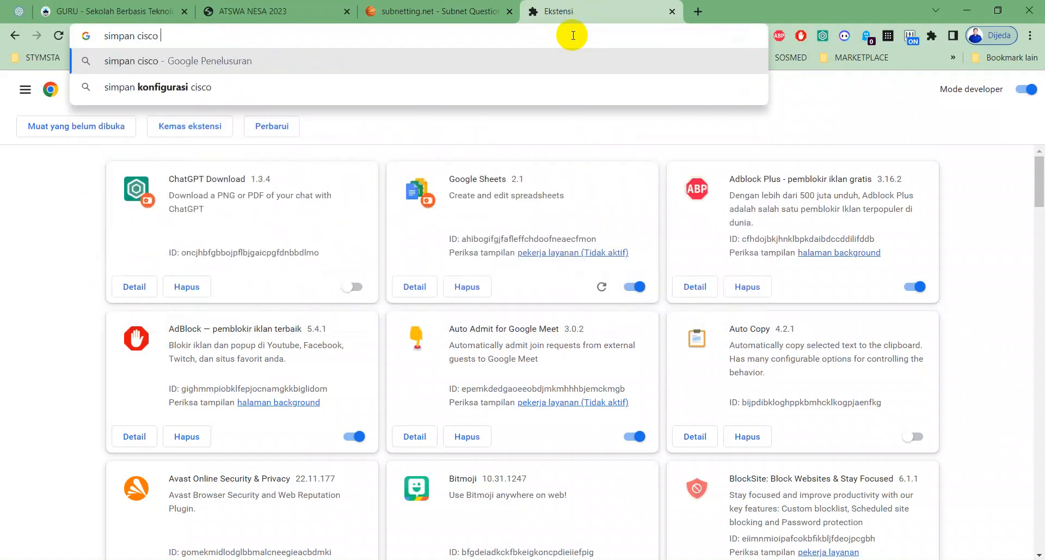
type("cop")
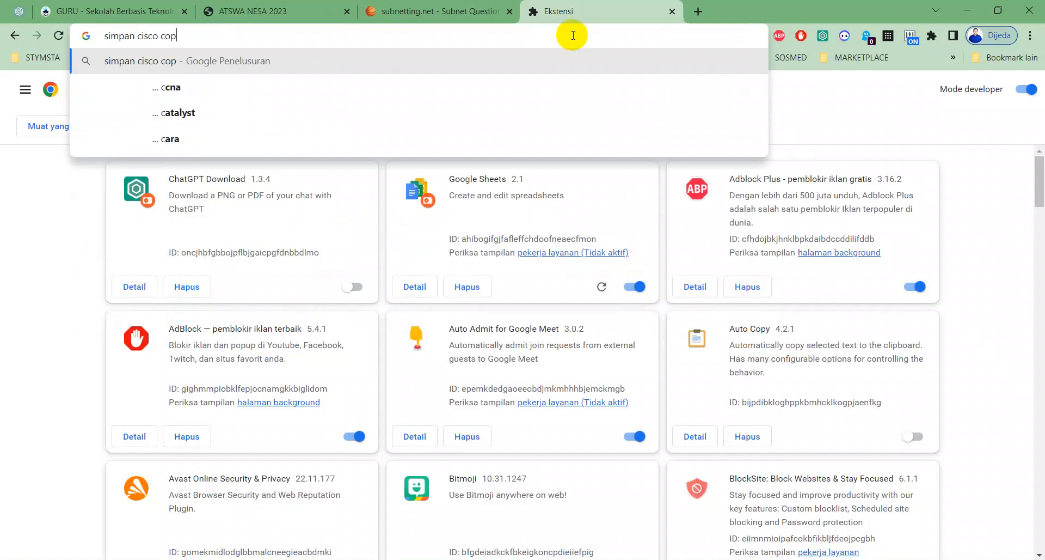
type("y running")
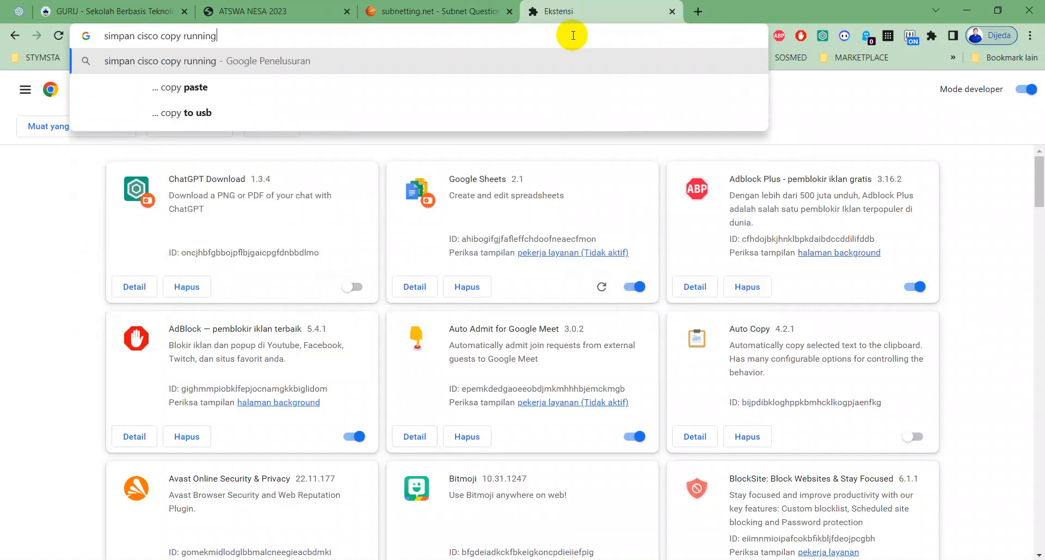
key("Return")
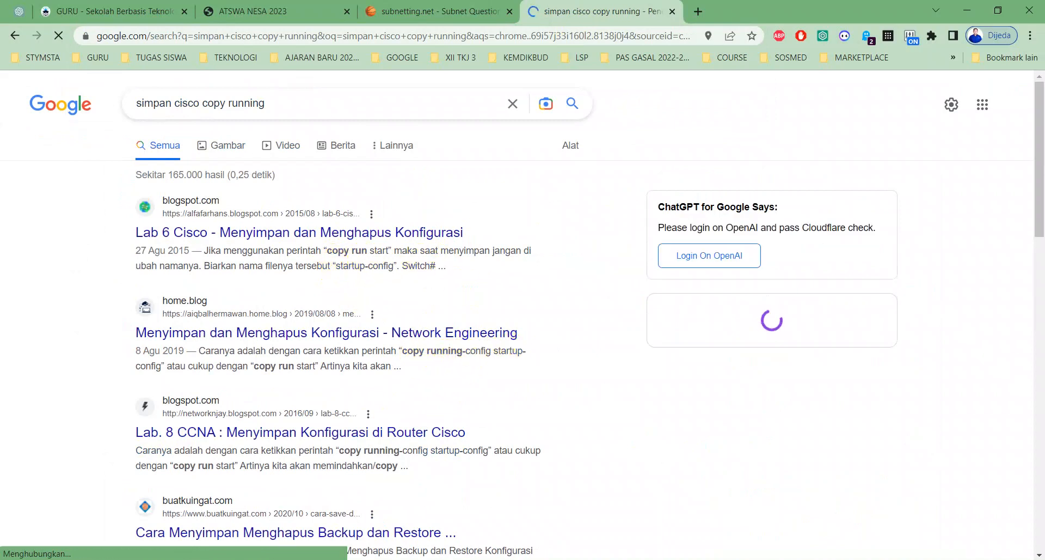
- Return to Router0's command line and run do copy running-config startup-config, accepting the default destination filename
key("alt+Tab")
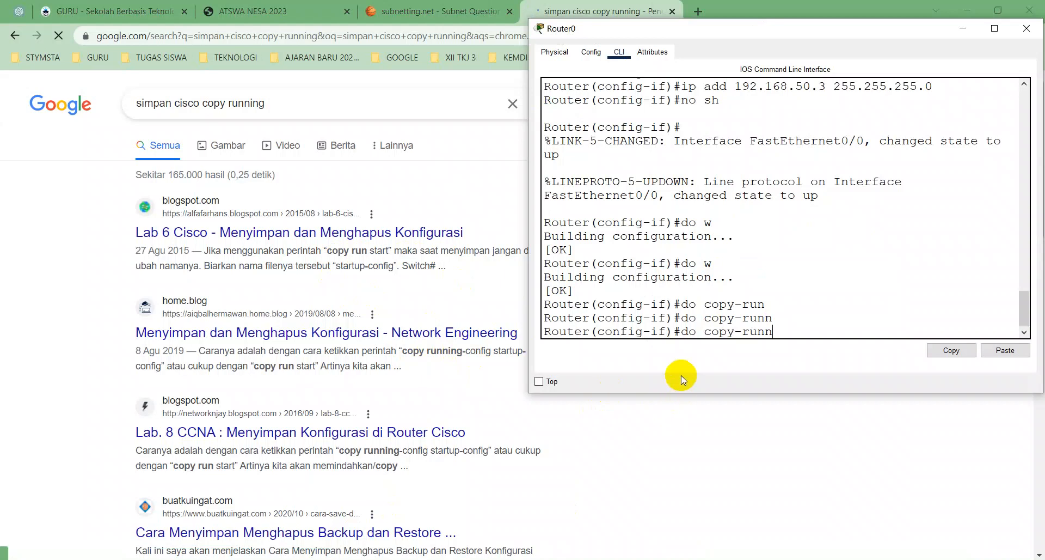
key("BackSpace")
key("BackSpace")
key("BackSpace")
key("BackSpace")
key("BackSpace")
key("BackSpace")
key("BackSpace")
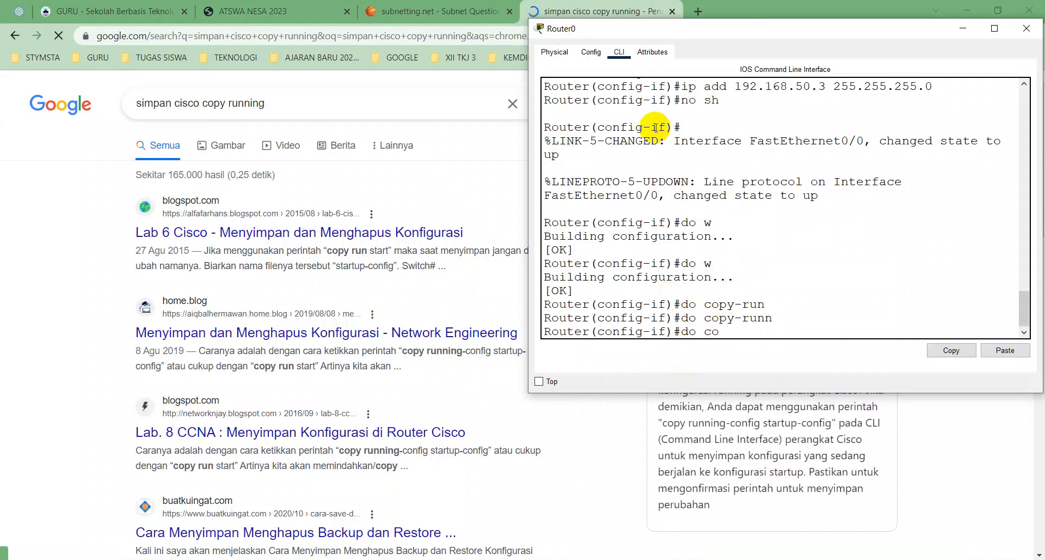
type("py running")
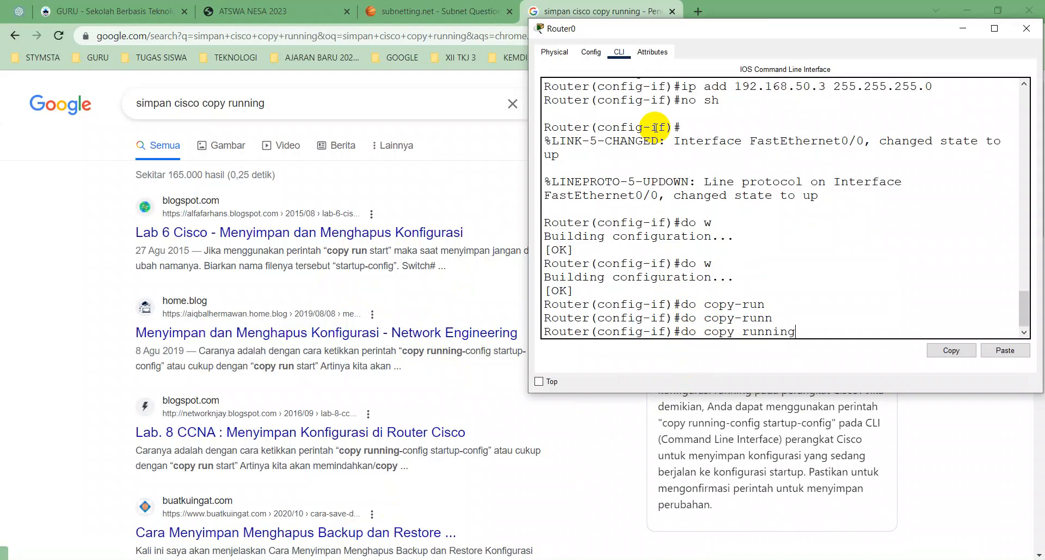
type("-con")
key("Tab")
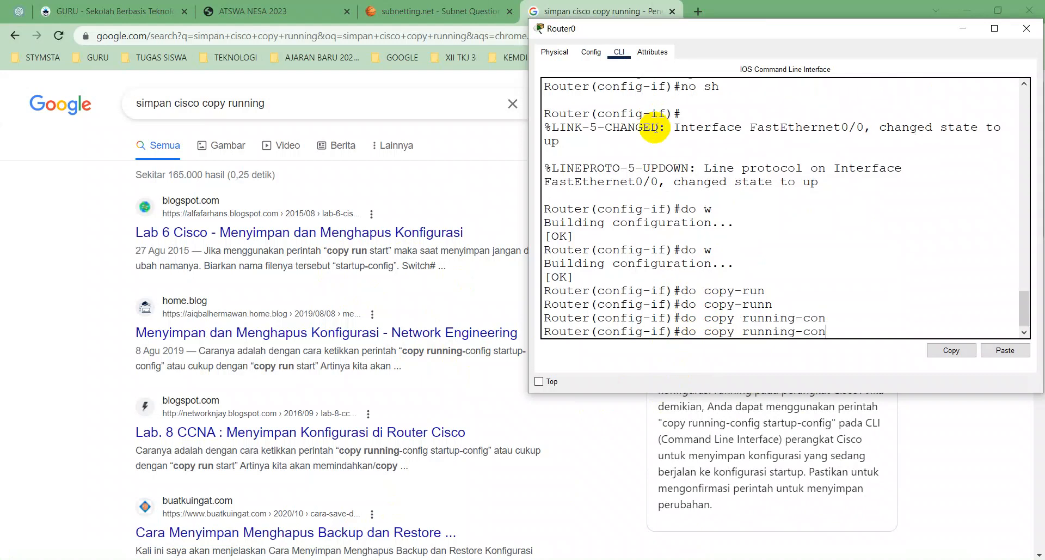
type("fig startup-config")
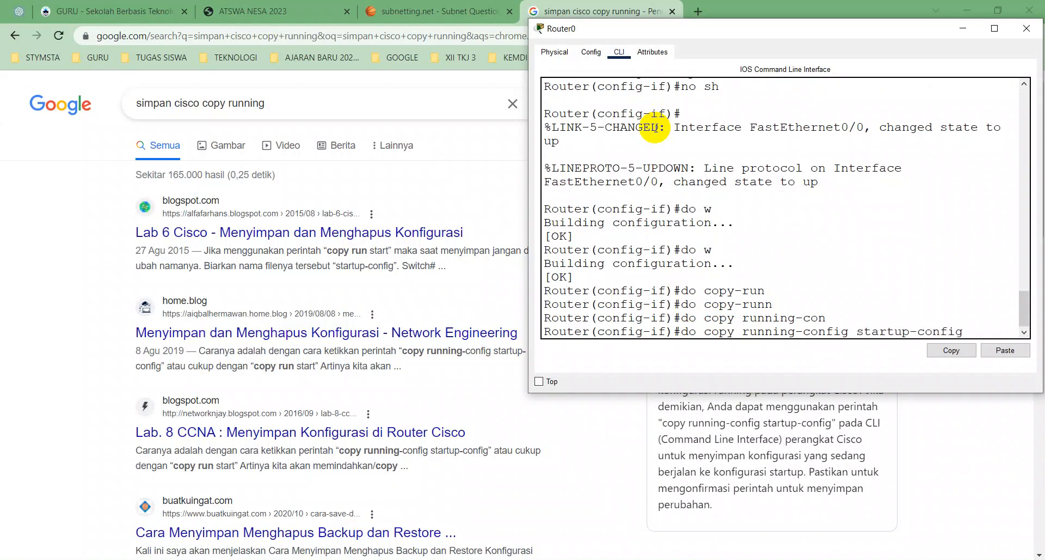
key("Return")
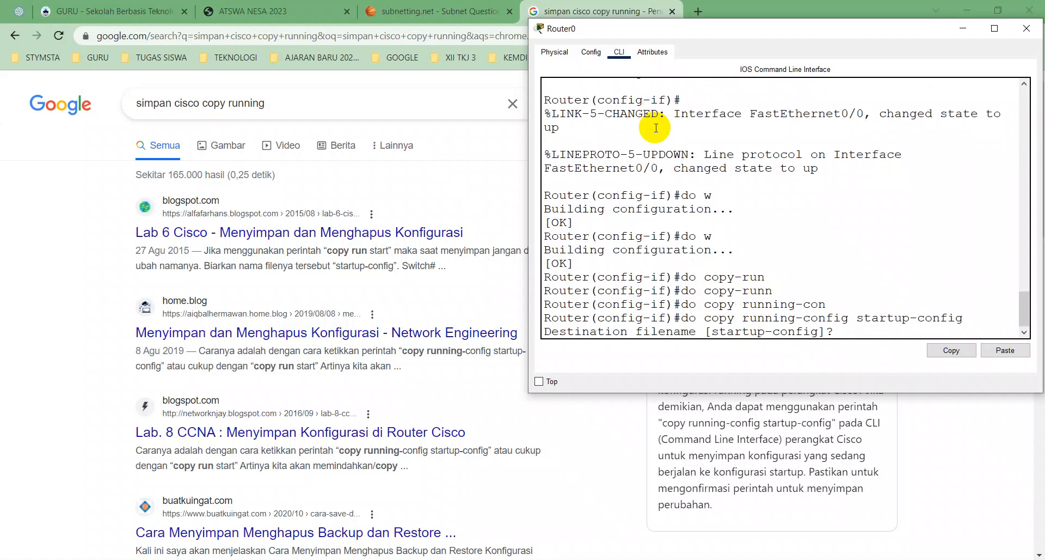
key("Return")
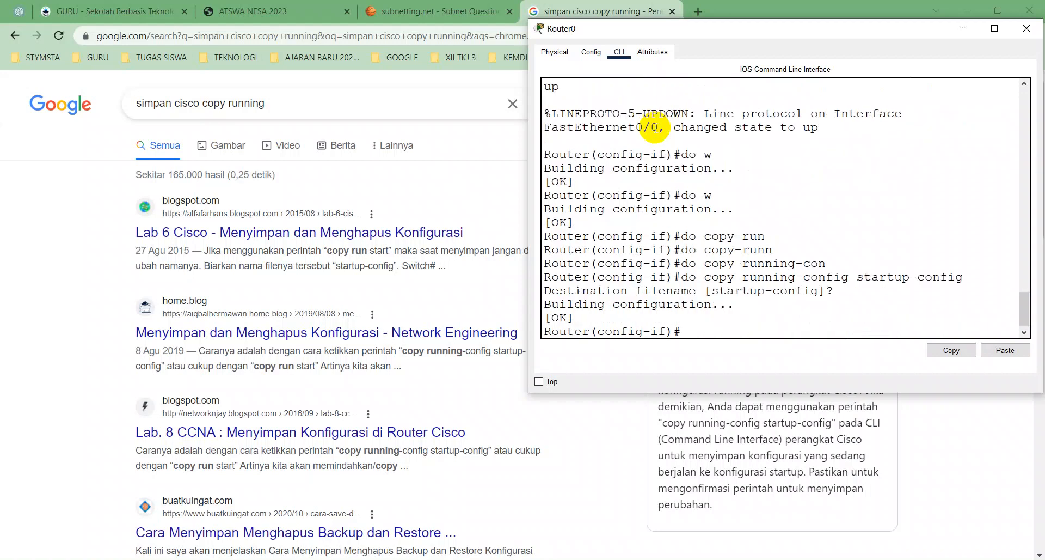
- Try to save Router0's configuration with the short command do run start
type("do run start")
key("Return")
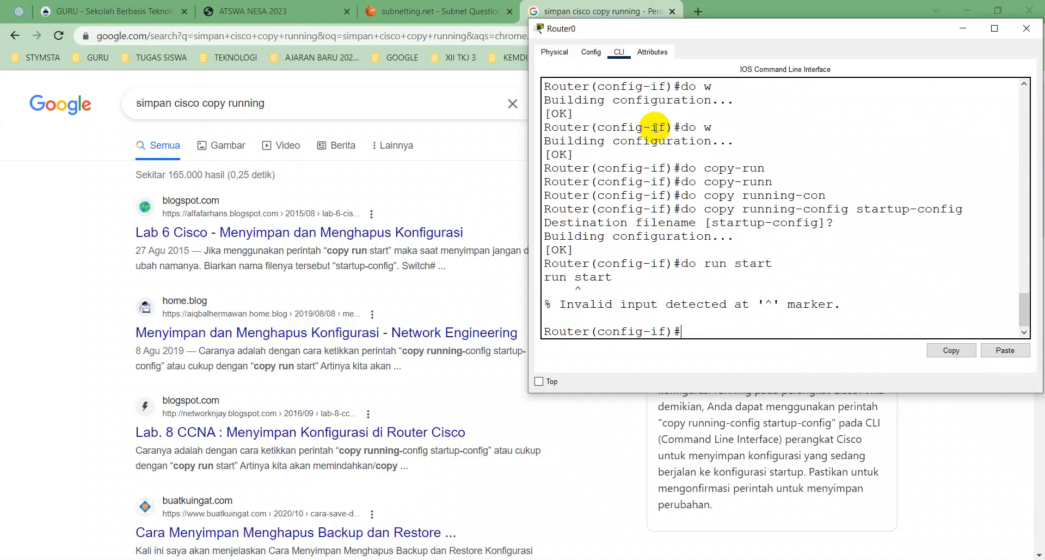
- Correct the recalled command to do copy run start and run it, accepting the default destination filename
key("Up")
type("copy")
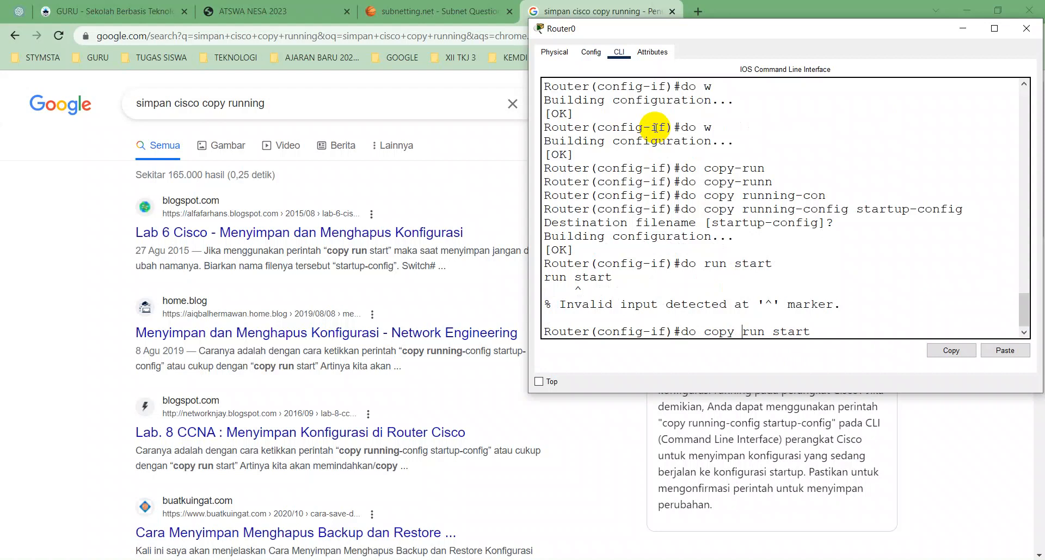
key("Return")
key("Return")
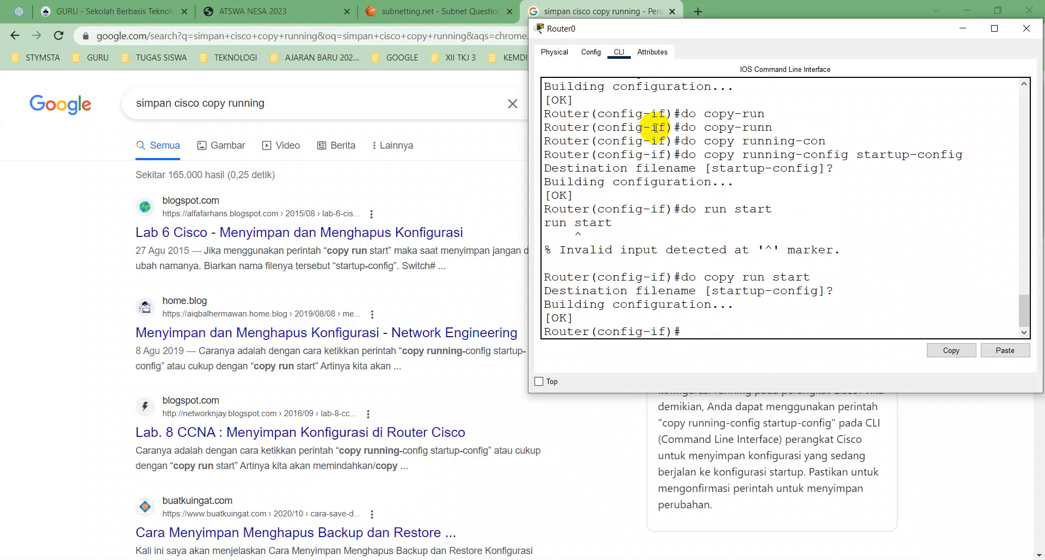
- Exit interface and global configuration modes to return Router0 to privileged mode
type("exit")
key("Return")
type("exit")
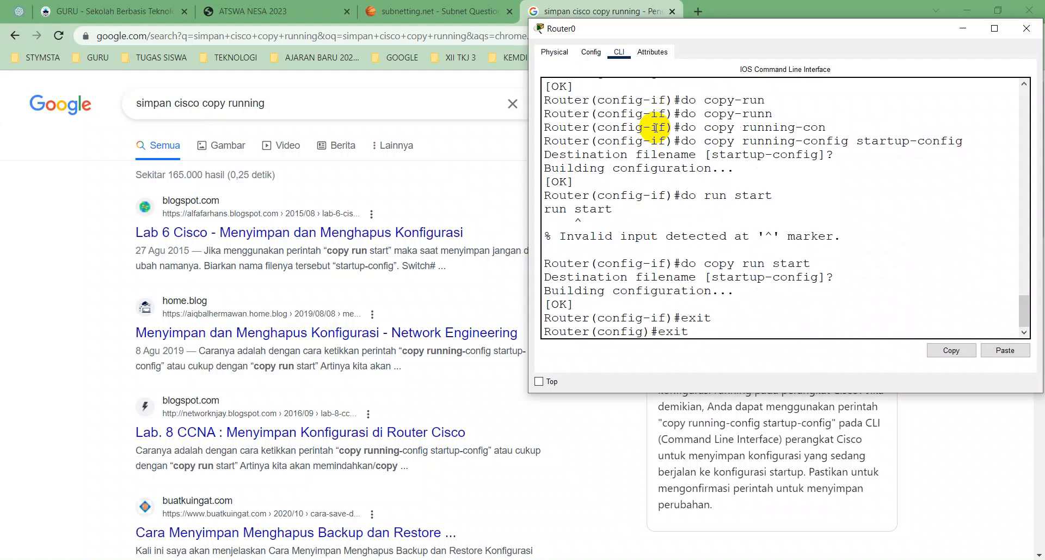
key("Return")
key("Return")
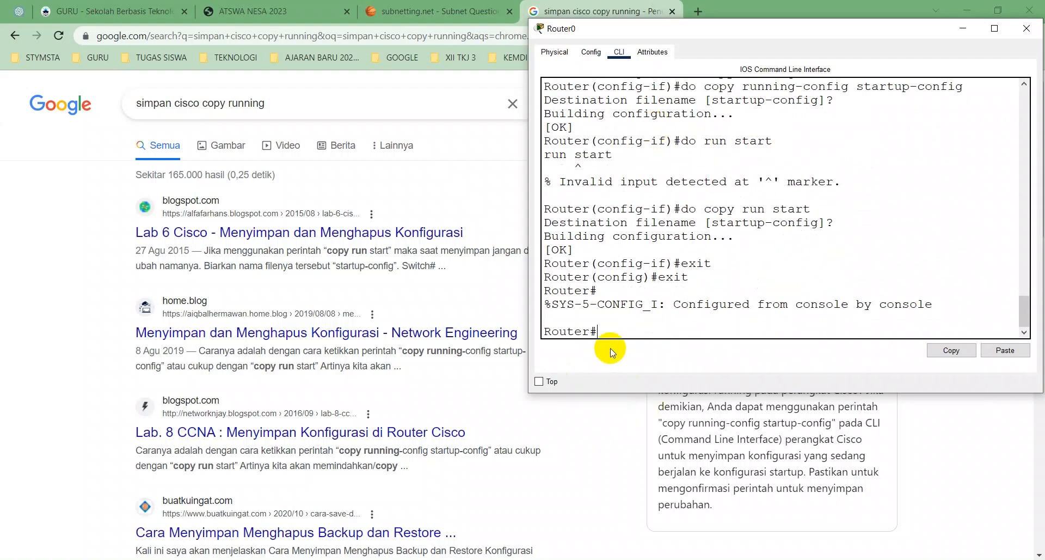
- Save Router0's configuration from privileged mode with the write command and look back over the earlier save commands
type("write")
key("Return")
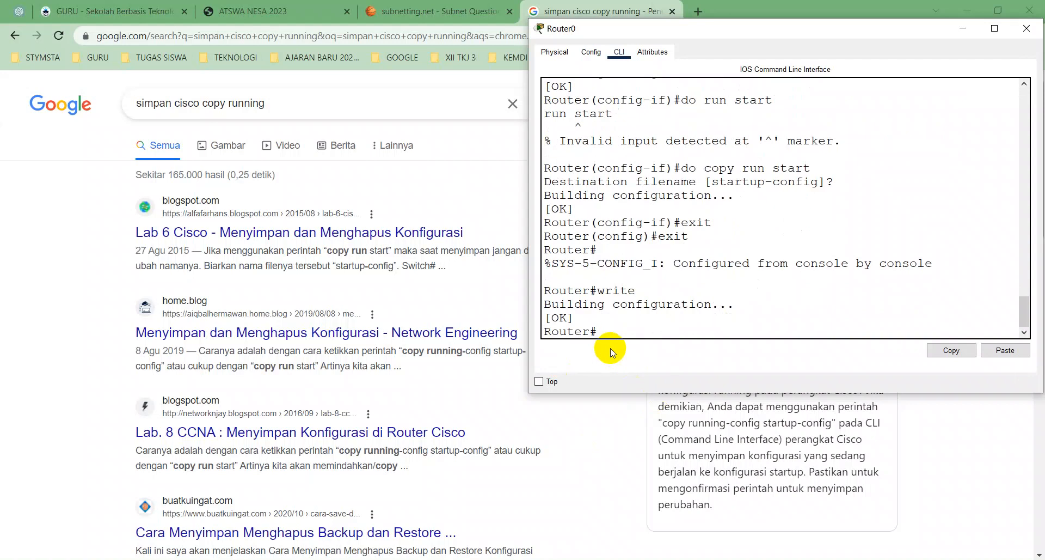
scroll(705, 262, "up", 4)
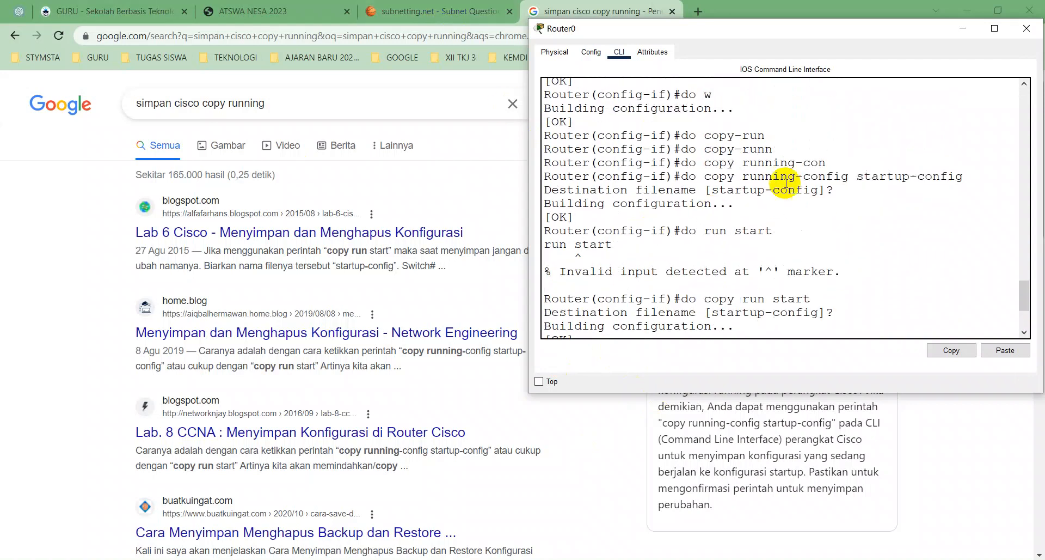
- Review Router0's save commands in the command line history, ending with the write command at the privileged prompt
scroll(715, 133, "up", 1)
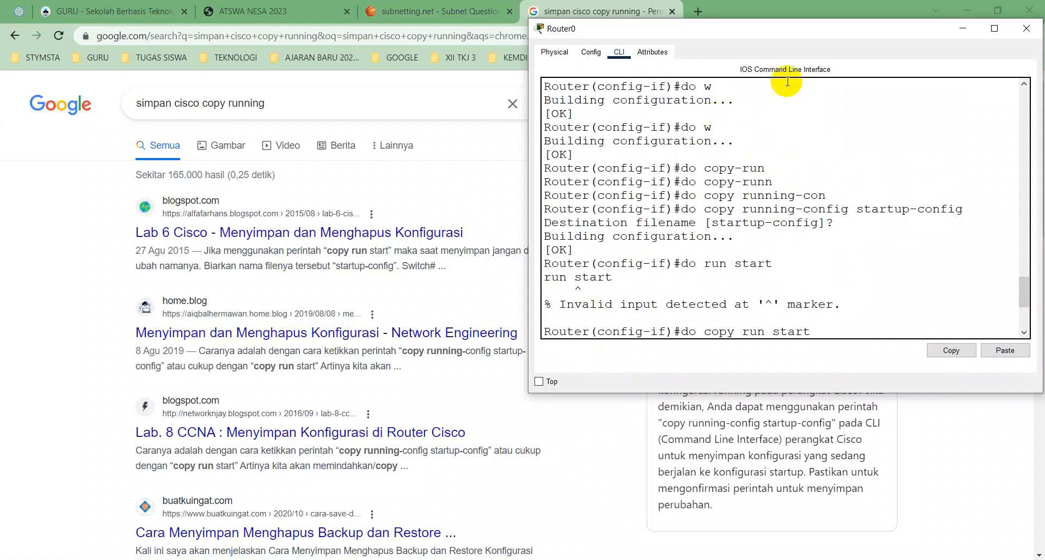
scroll(787, 106, "down", 3)
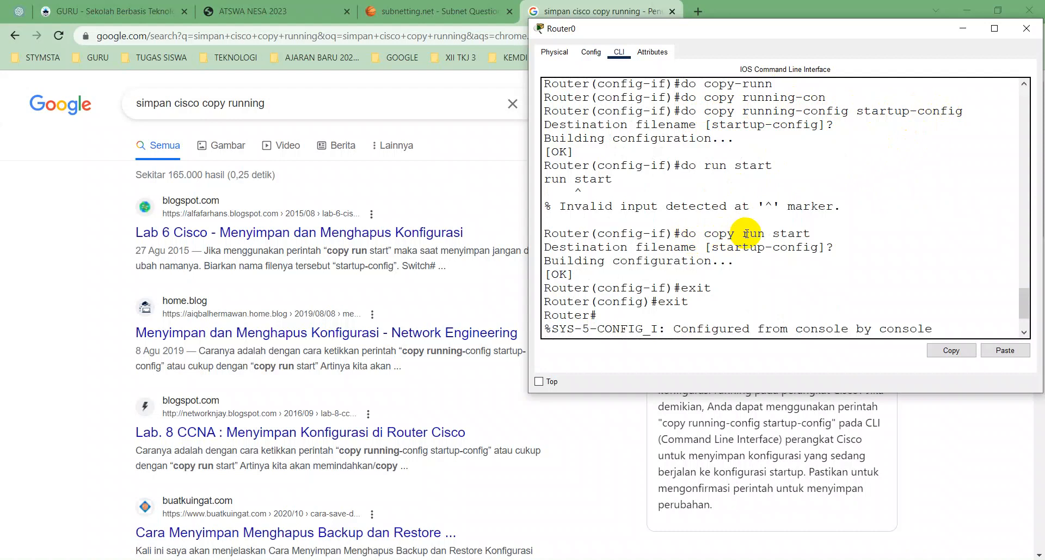
type("write")
key("Return")
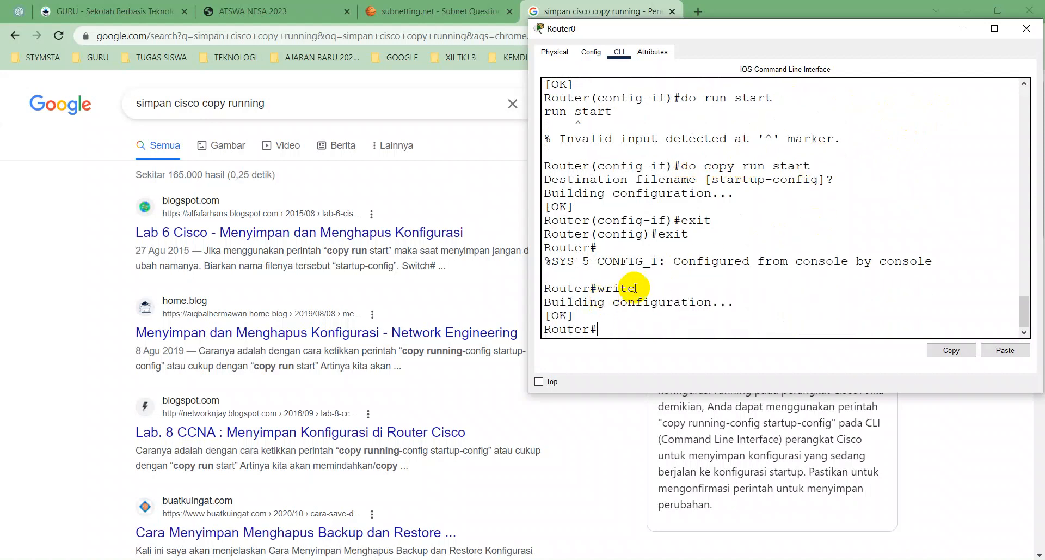
left_click(599, 290)
left_click_drag(598, 289, 536, 285)
left_click(636, 289)
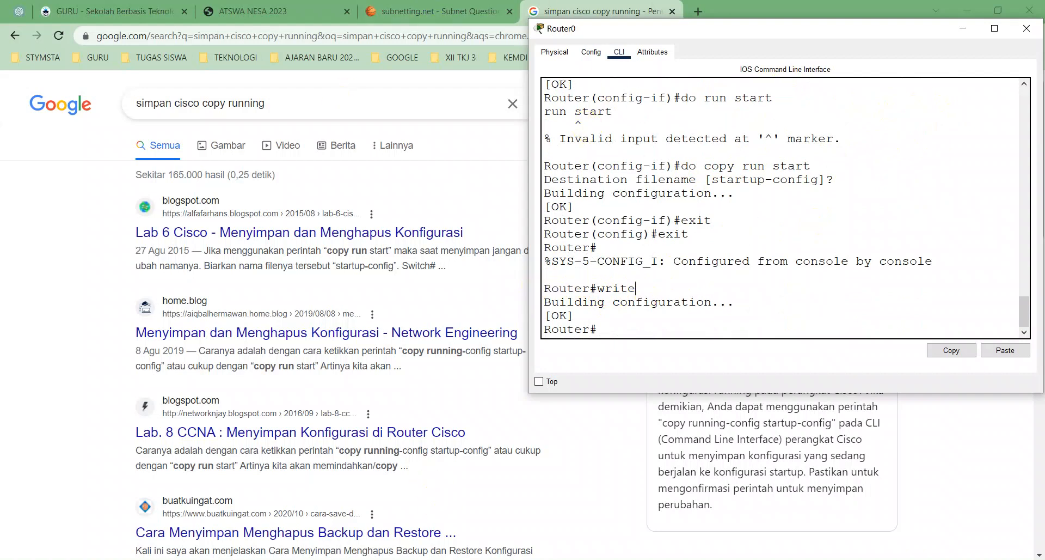
- Switch to Packet Tracer's network topology and close Router0's window
left_click(468, 559)
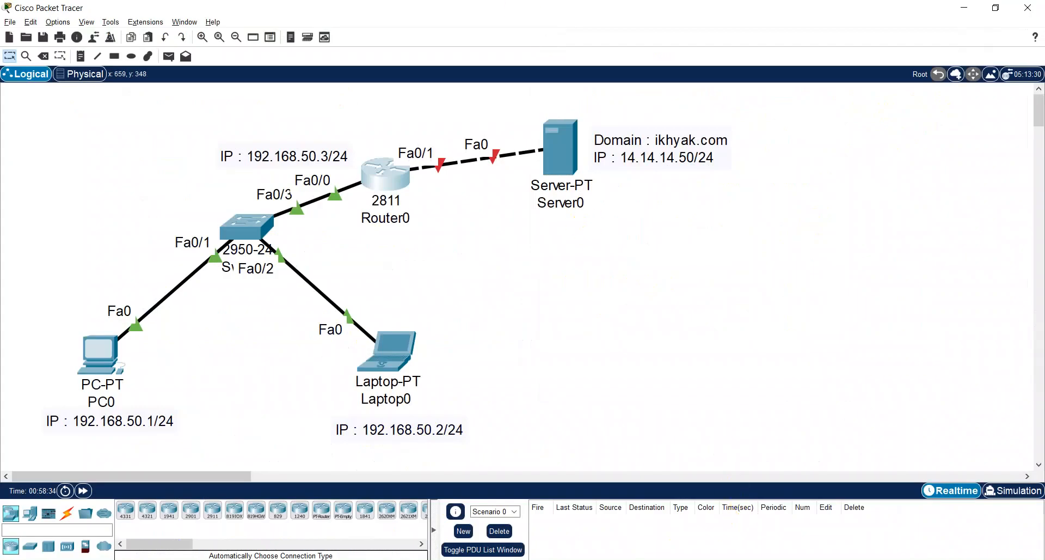
left_click(661, 559)
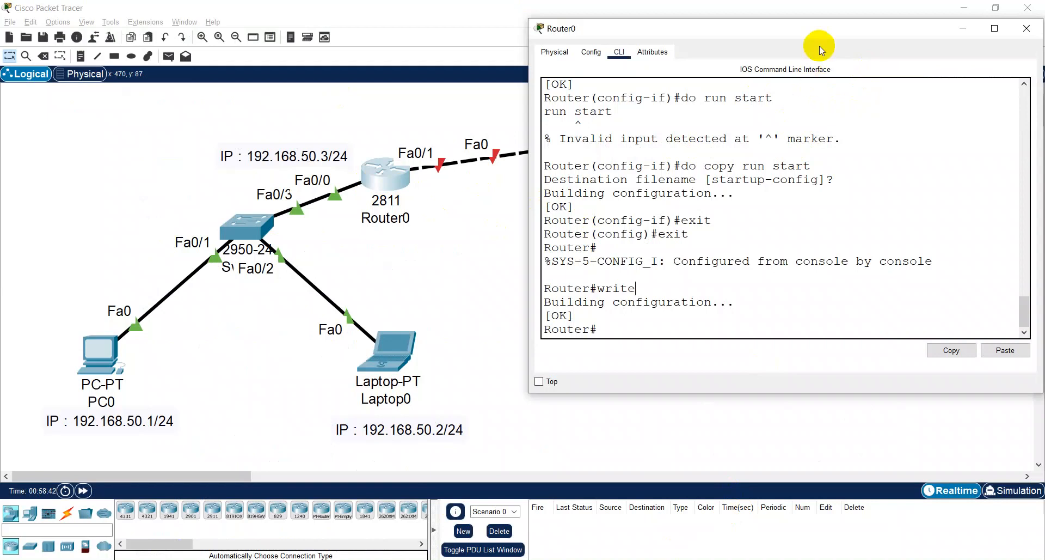
left_click(1027, 31)
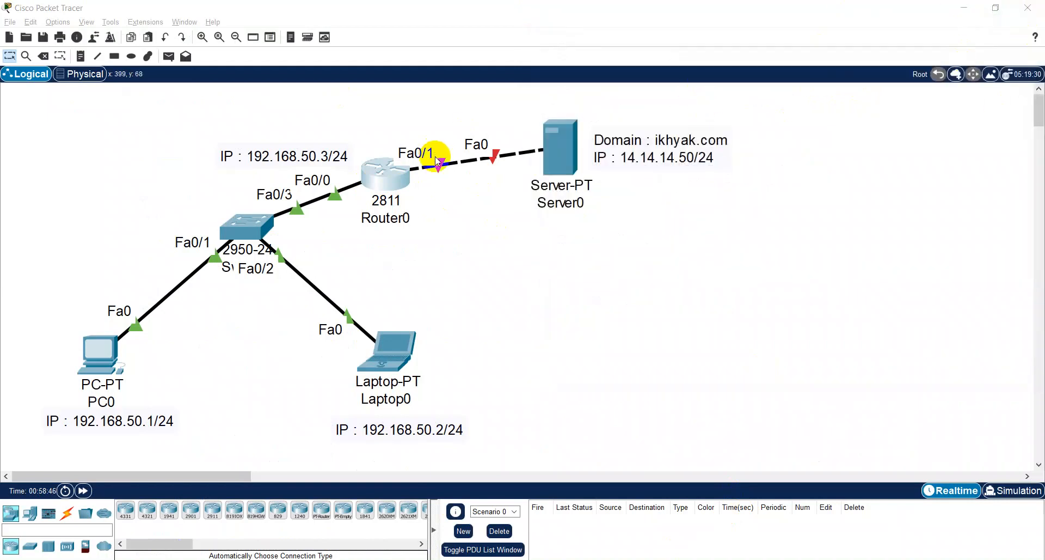
- Test the gateway with simple PDUs from Laptop0 and from PC0 to Router0, and clear the test scenario
key("p")
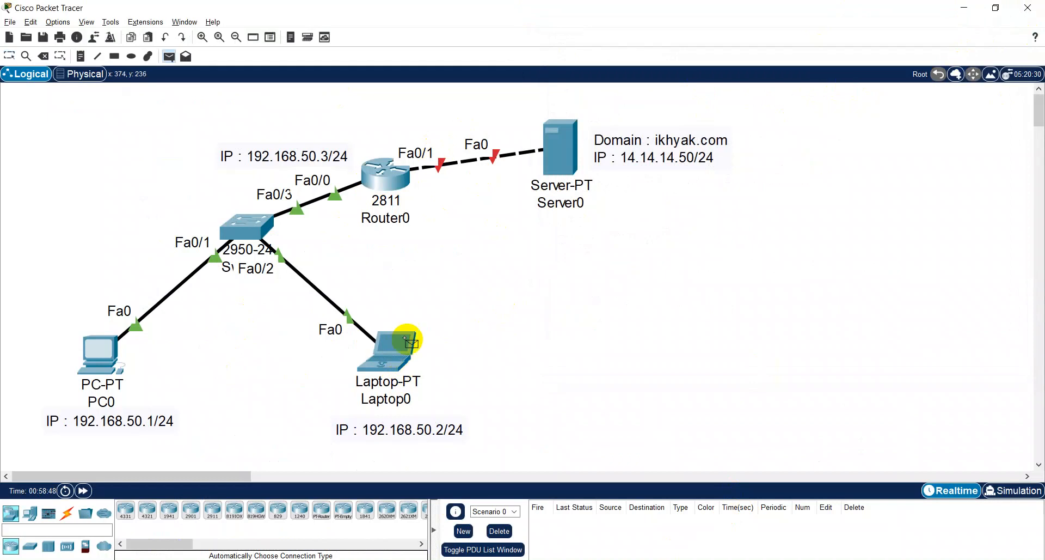
left_click(400, 351)
left_click(398, 186)
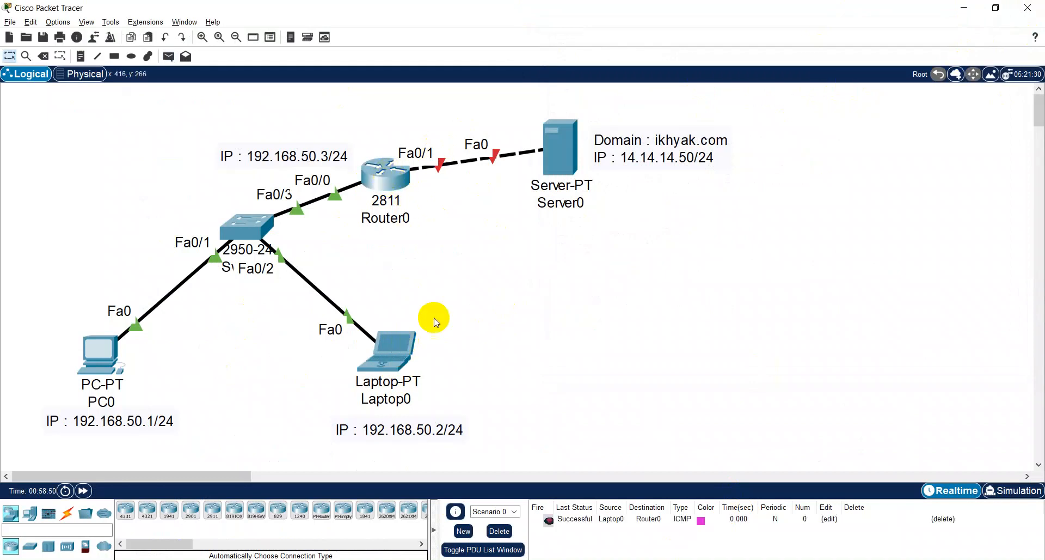
key("p")
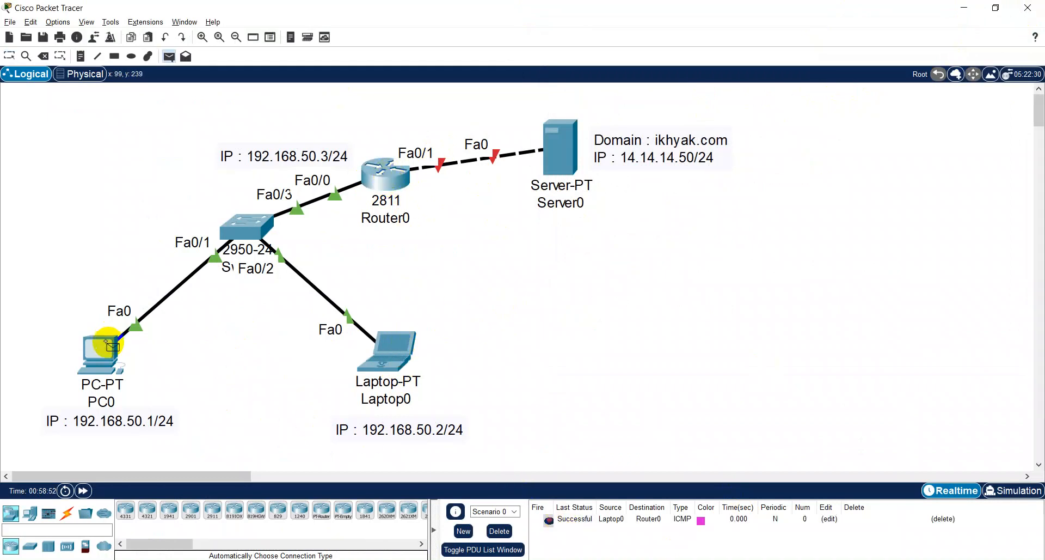
left_click(105, 353)
left_click(381, 180)
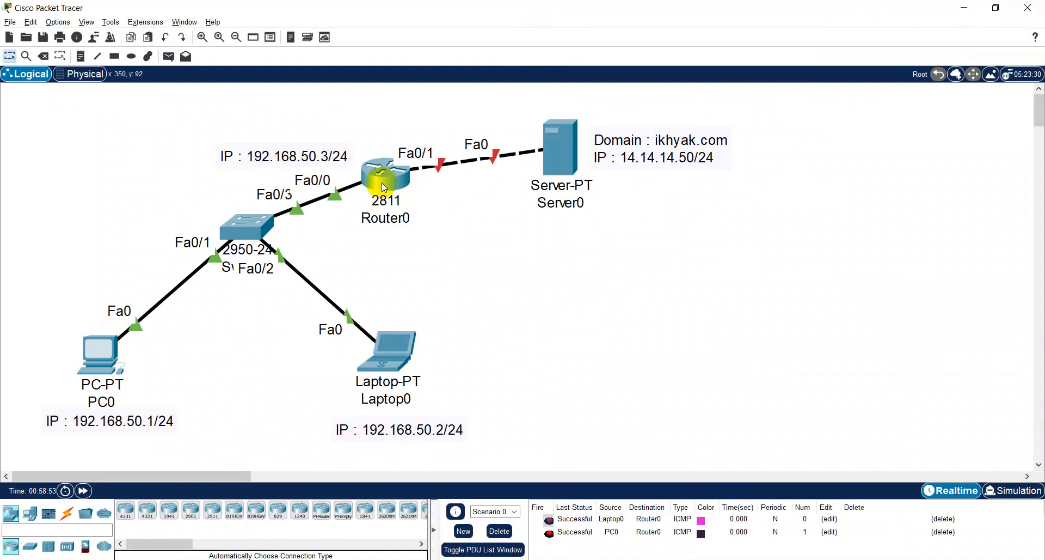
left_click(490, 532)
- Test the server link with simple PDUs from Laptop0 and from PC0 to Server0, and clear the test scenario
key("p")
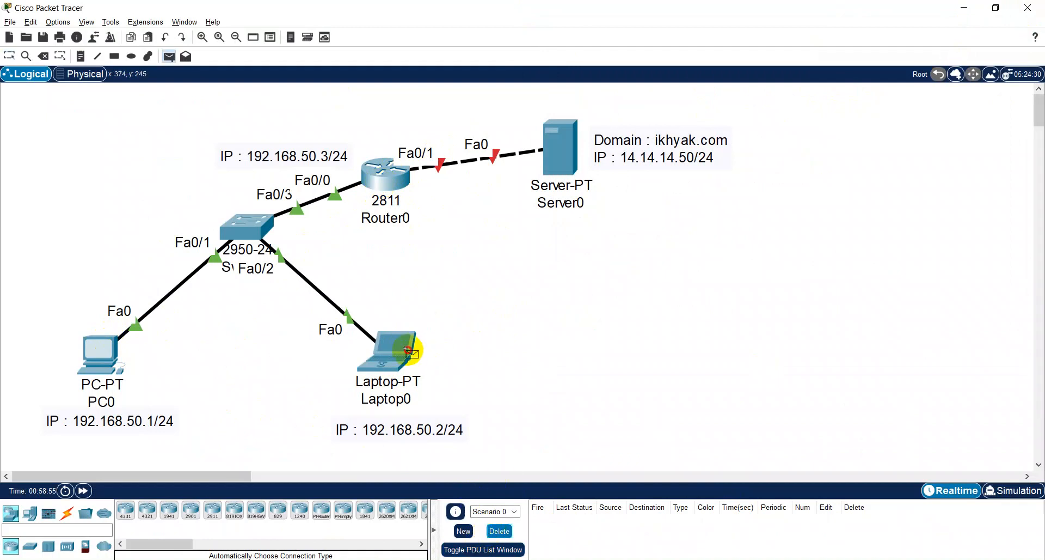
left_click(401, 349)
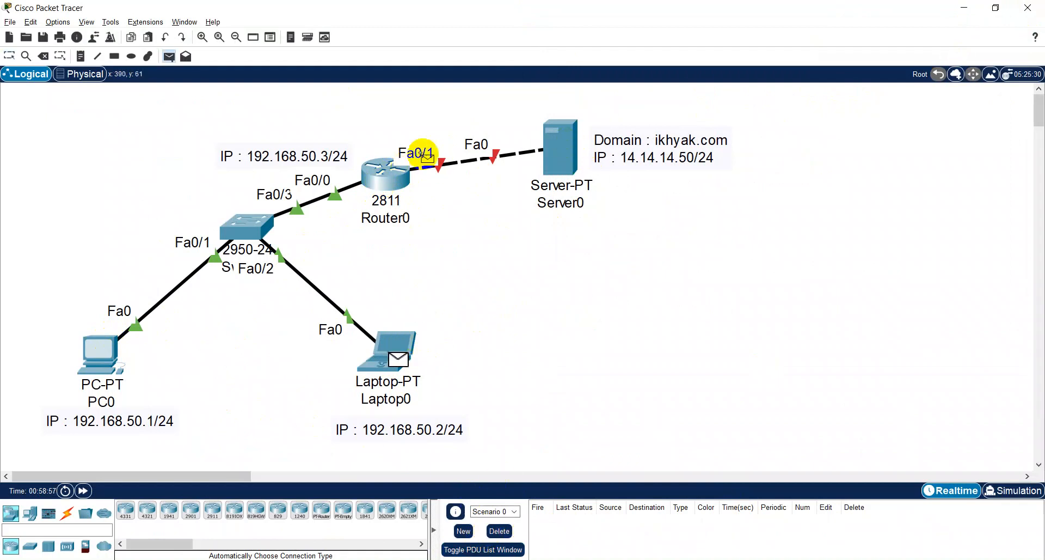
left_click(557, 147)
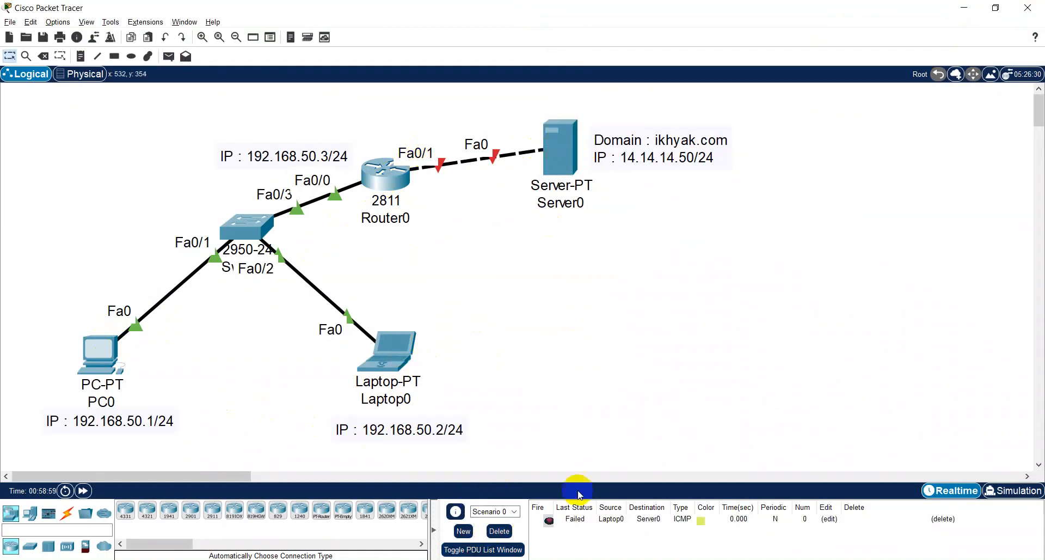
left_click(102, 354)
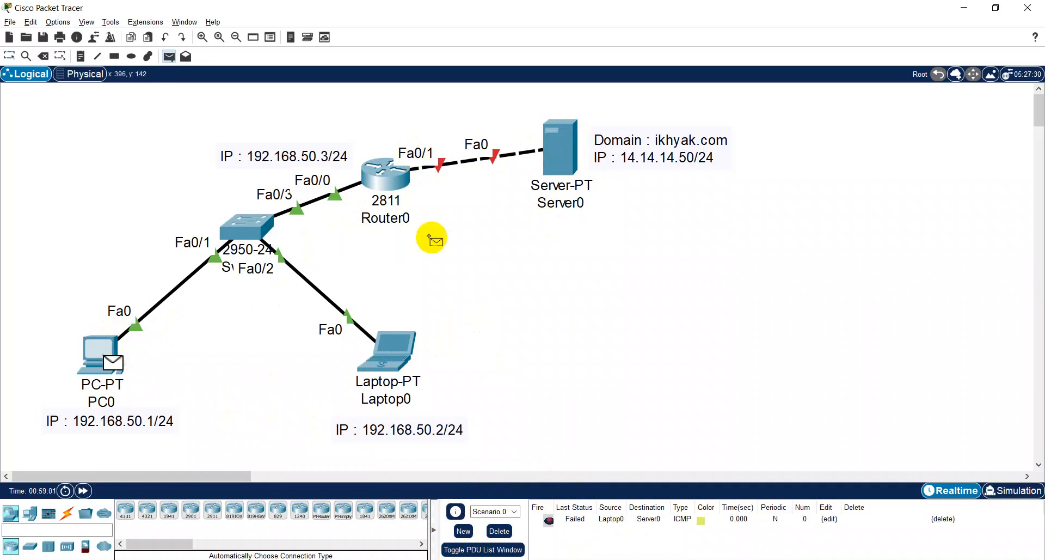
left_click(566, 148)
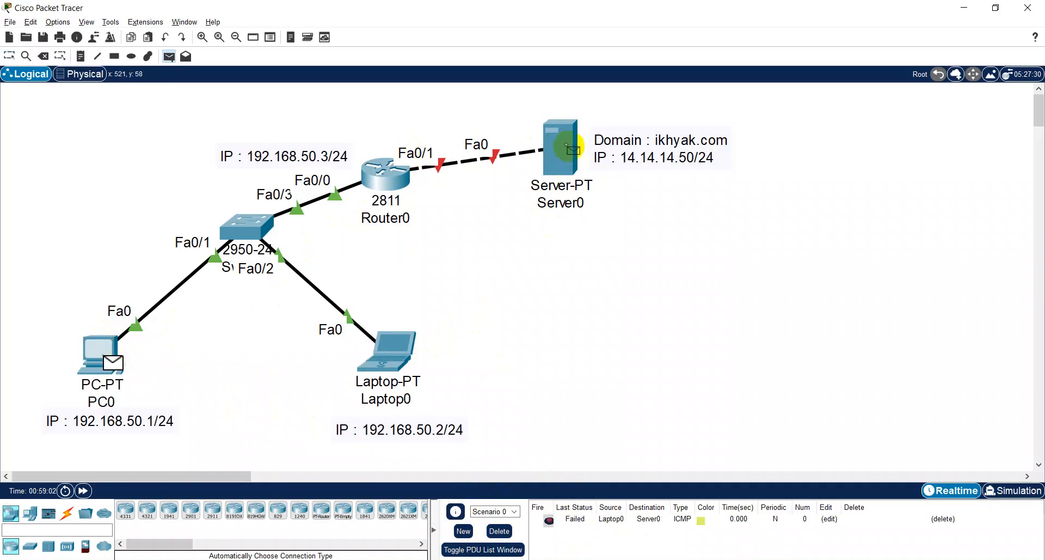
left_click(499, 531)
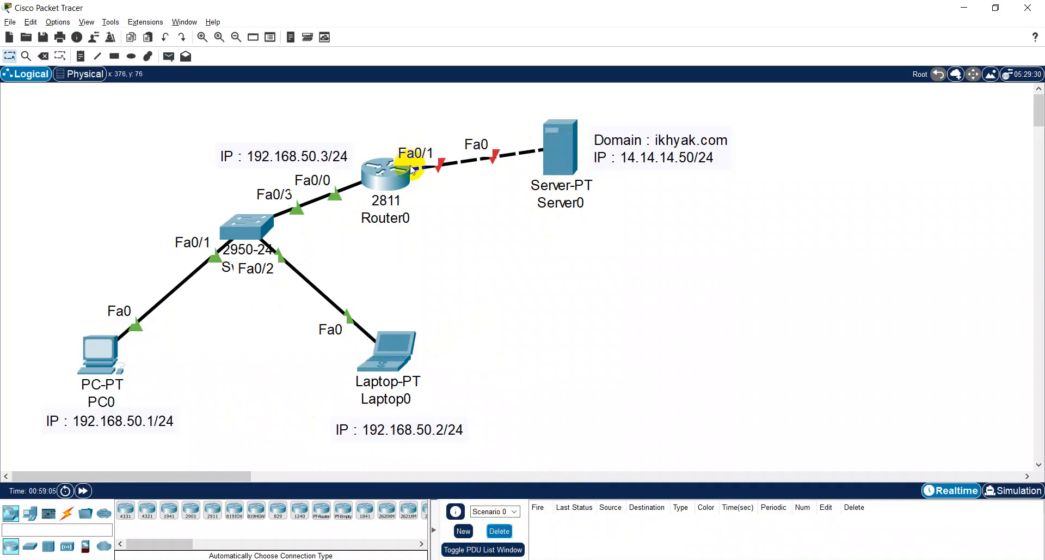
- Maximize Router0's command line, enter configuration mode for interface fa0/1 with conf t and int fa0/1, and begin the ip add command
left_click(397, 179)
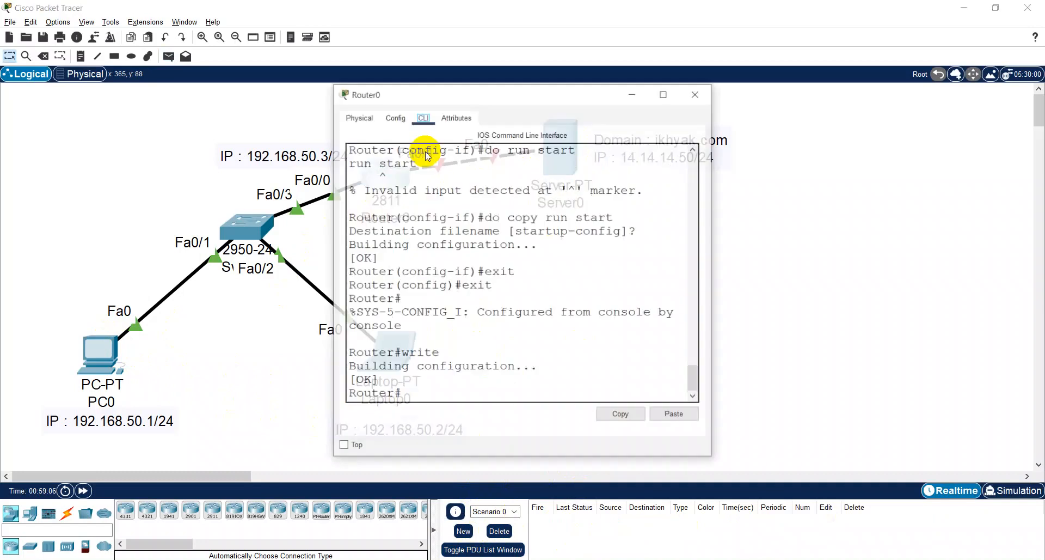
double_click(505, 97)
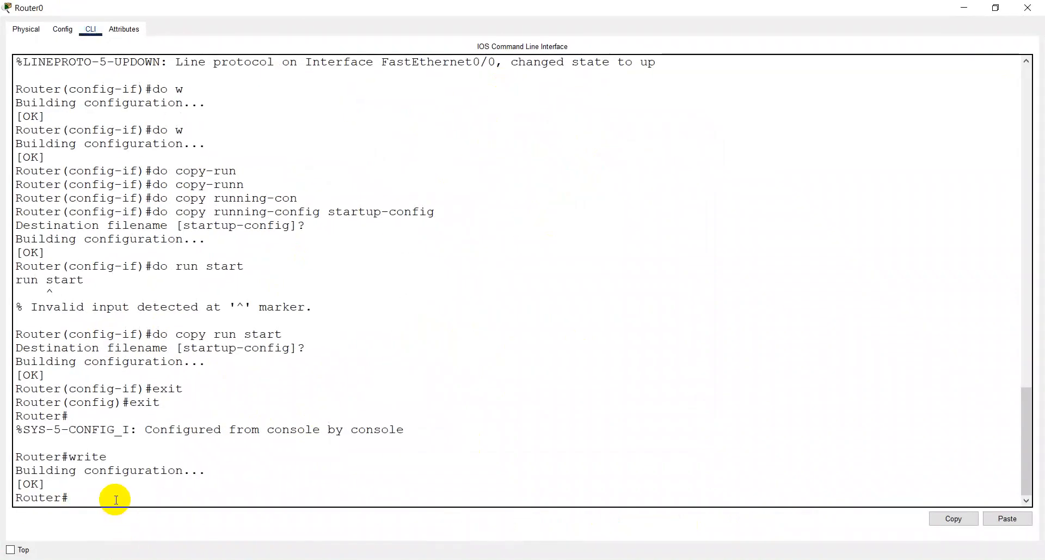
type("conf t")
key("Return")
type("int")
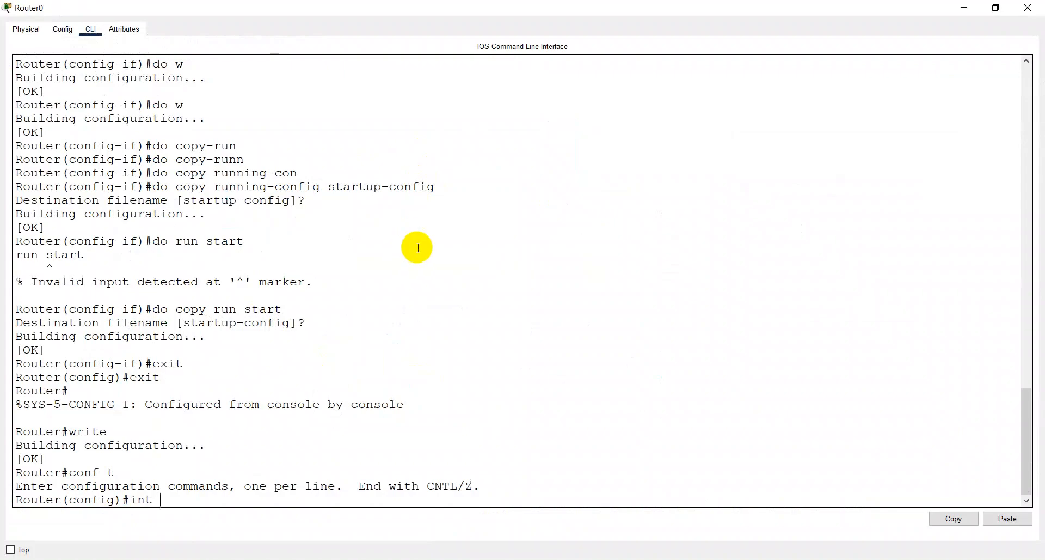
type("fa0/1")
key("Return")
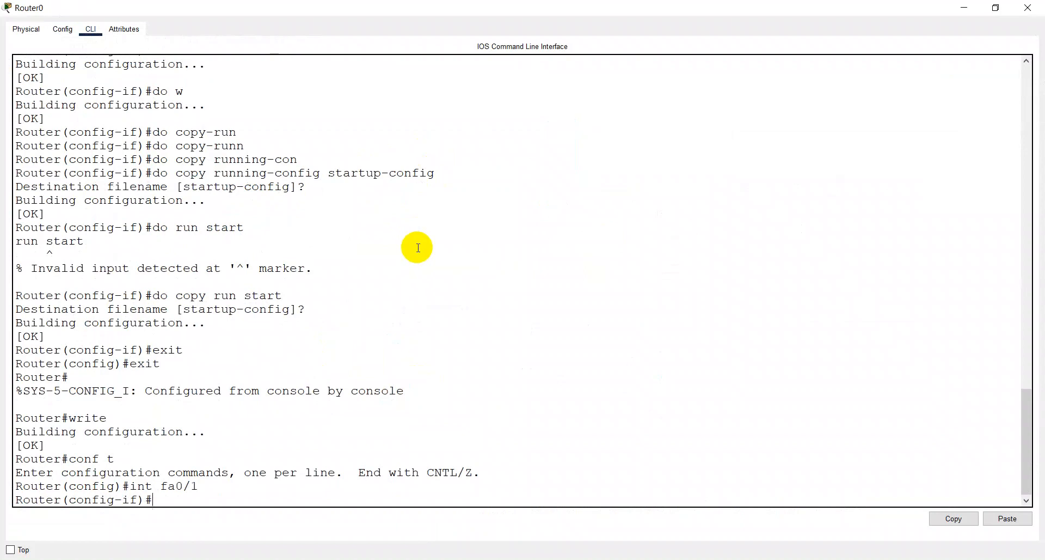
type("ip add")
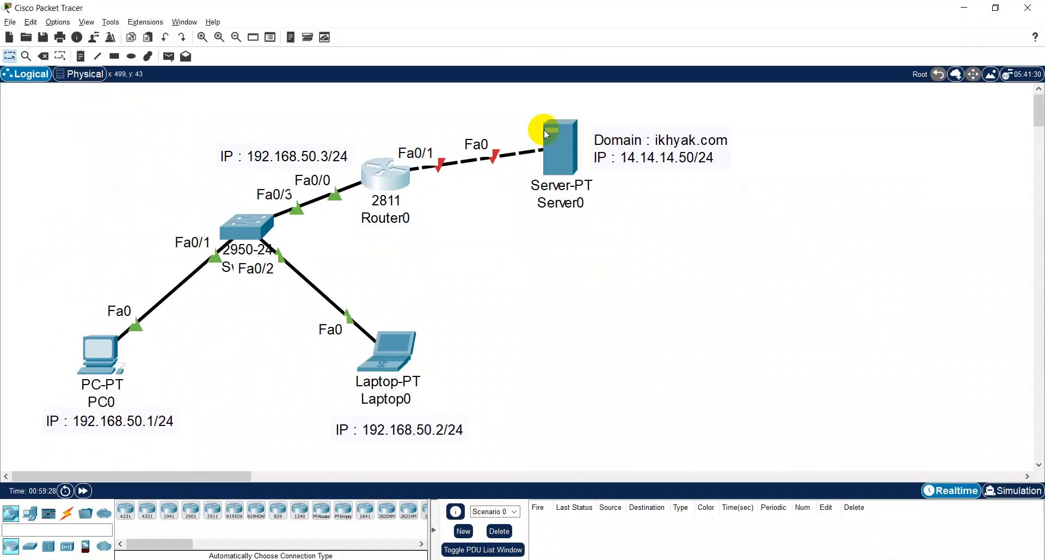
- Copy the IP line from Server0's note and leave the note with its original text
left_click(679, 167)
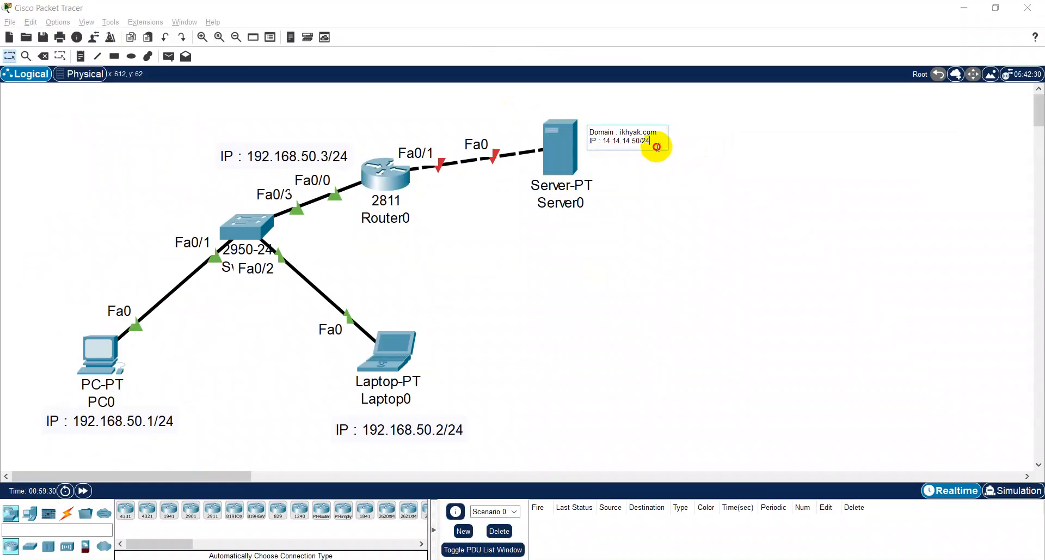
left_click_drag(657, 145, 566, 142)
key("ctrl+c")
key("BackSpace")
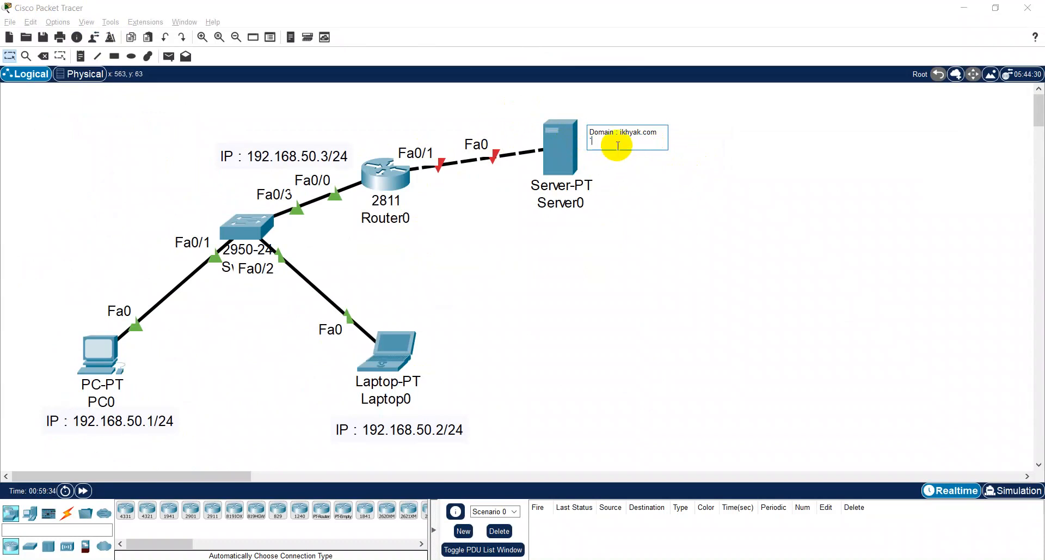
key("ctrl+z")
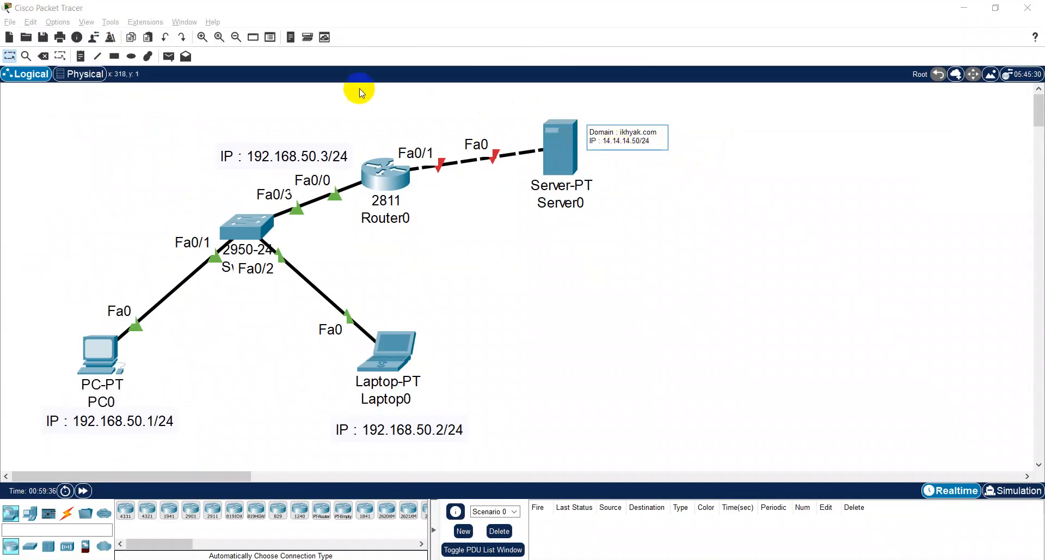
left_click(210, 109)
- Place a note reading IP : 14.14.14.51/24 above Router0's Fa0/1 label, pasting the copied line and changing its last octet
left_click(80, 56)
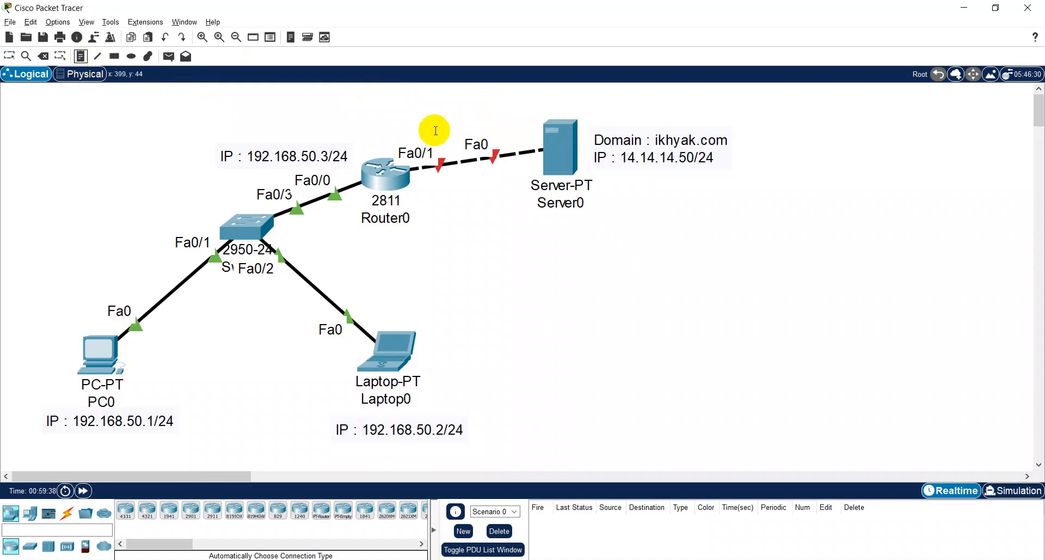
left_click(376, 113)
key("ctrl+v")
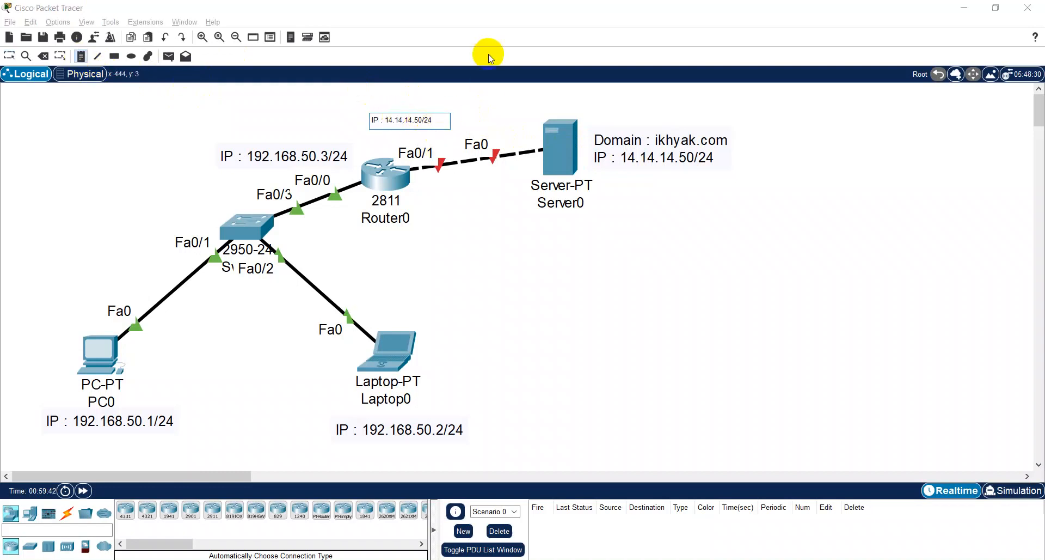
key("BackSpace")
key("BackSpace")
type("51")
key("Escape")
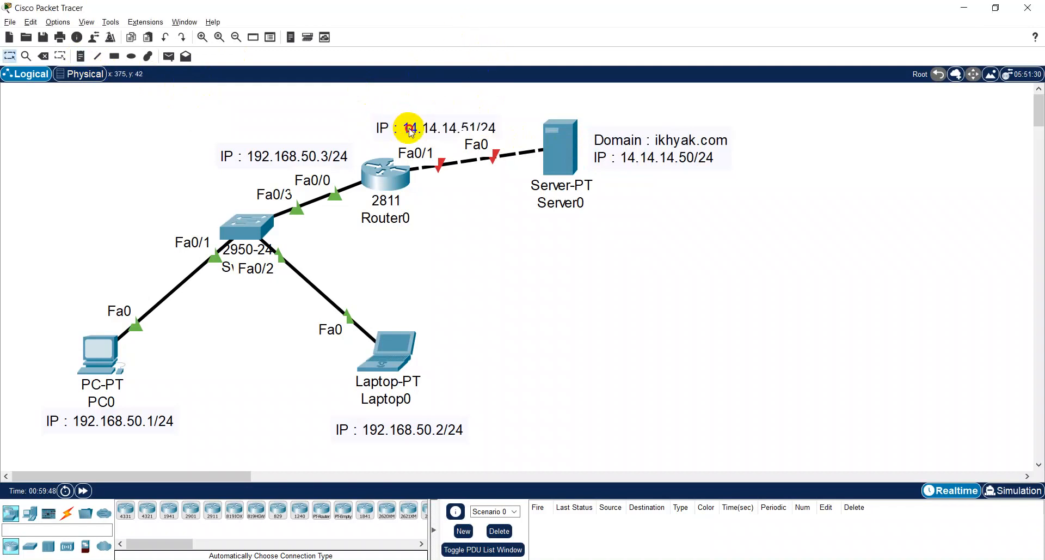
left_click_drag(409, 127, 376, 125)
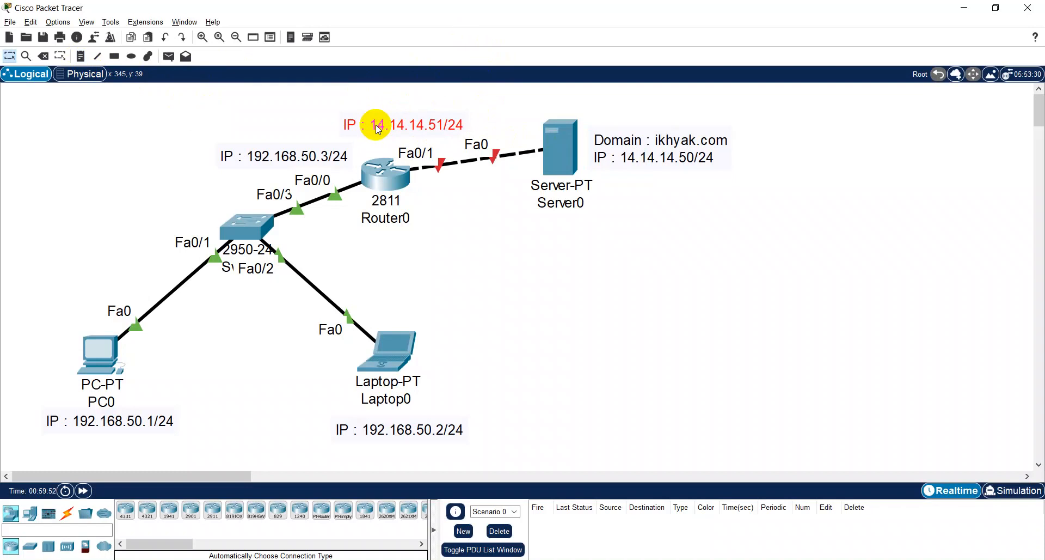
left_click(457, 248)
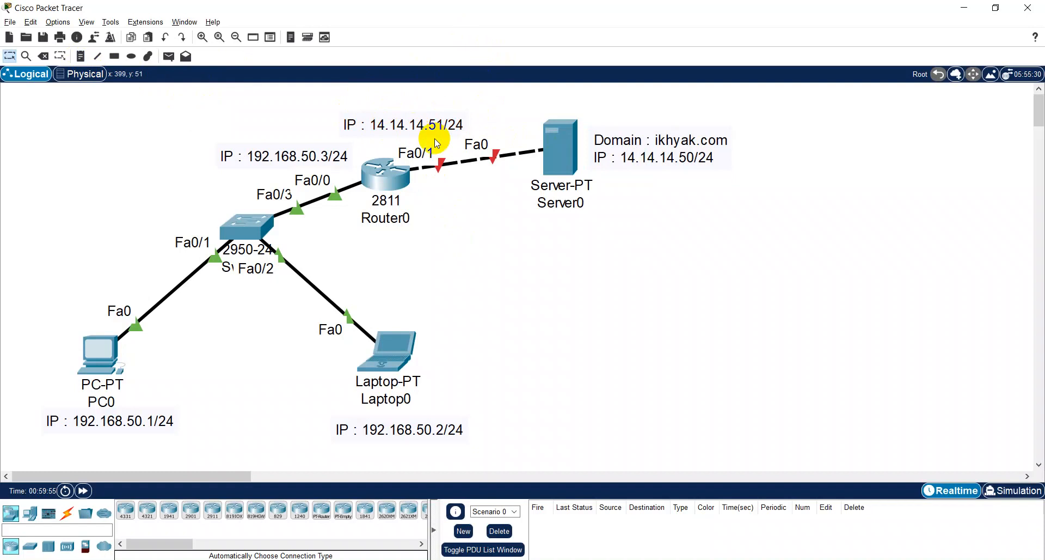
left_click_drag(410, 125, 426, 128)
left_click_drag(679, 157, 696, 160)
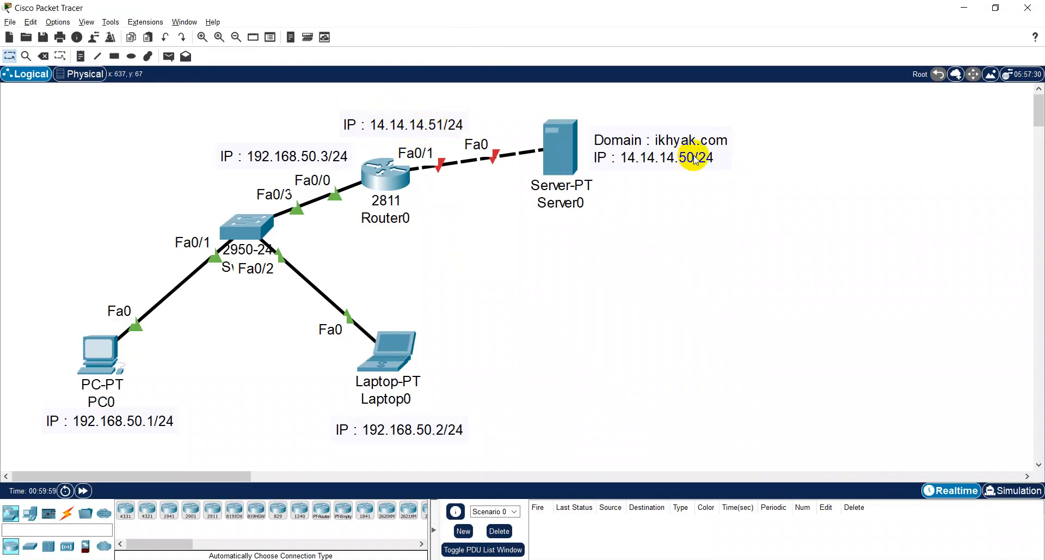
- Complete the ip add command on Router0's fa0/1 with 14.14.14.51 255.255.255.0 and enable the interface with no sh
left_click(612, 559)
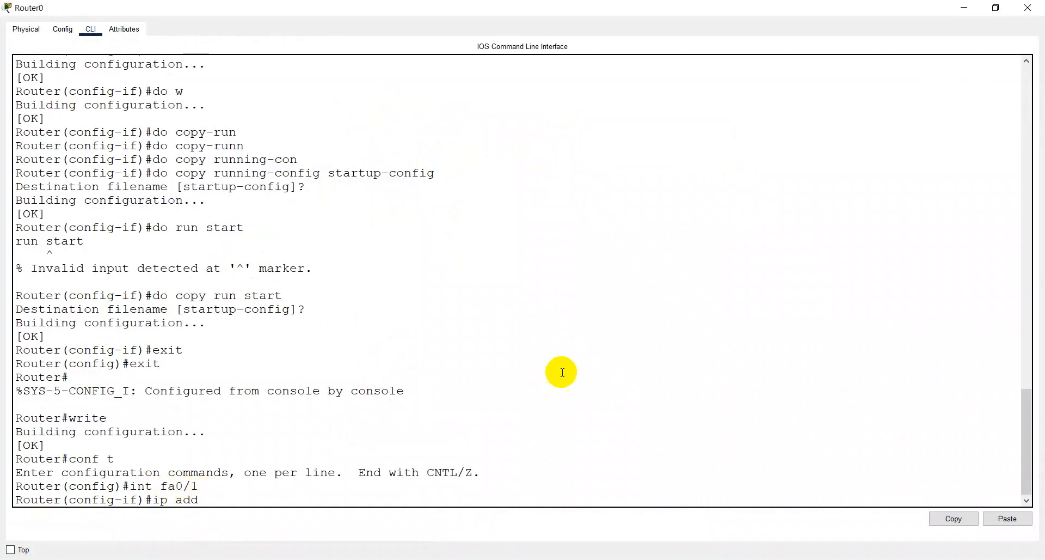
type("14.14.14.51")
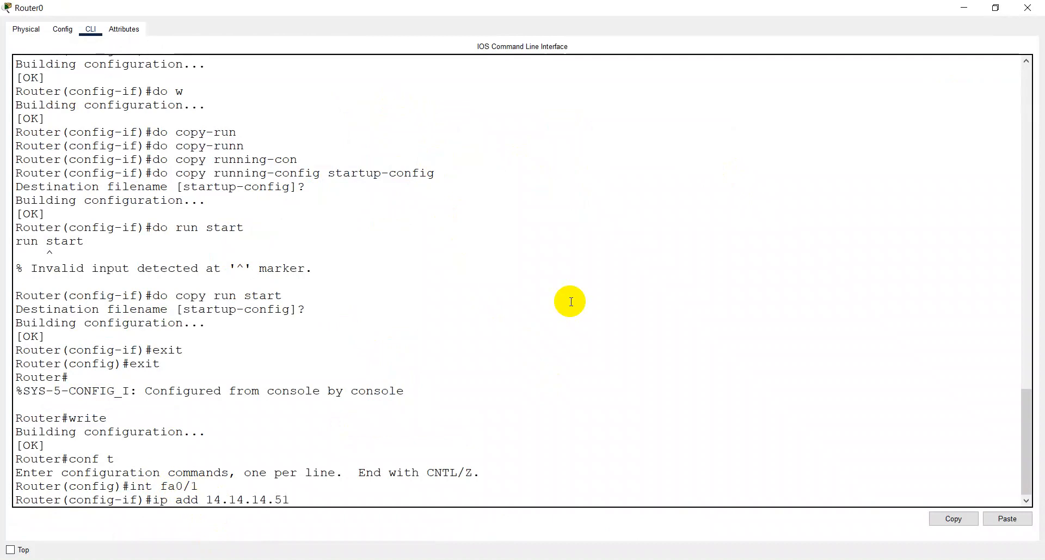
type(" 255.255.255.0")
key("Return")
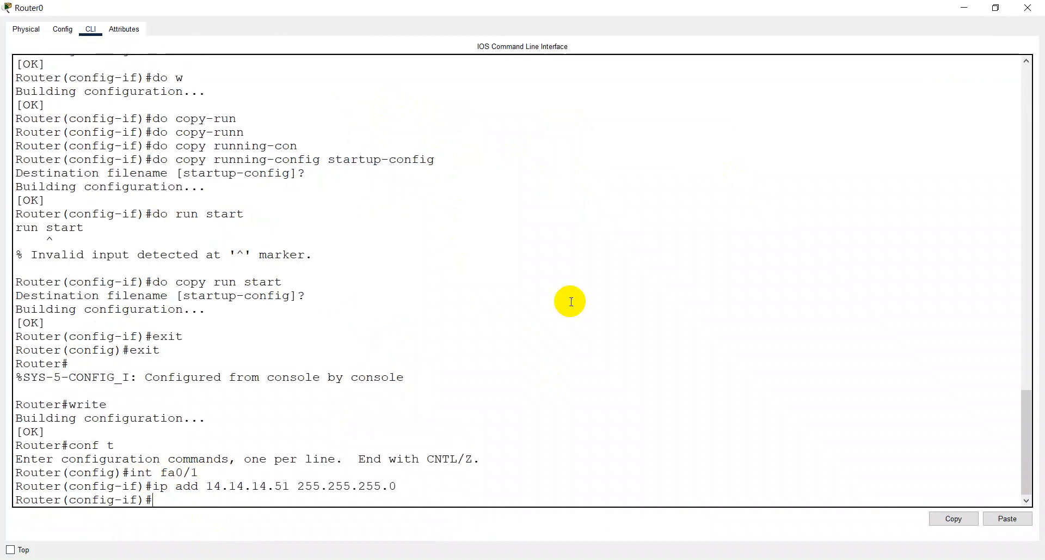
type("no sh")
key("Return")
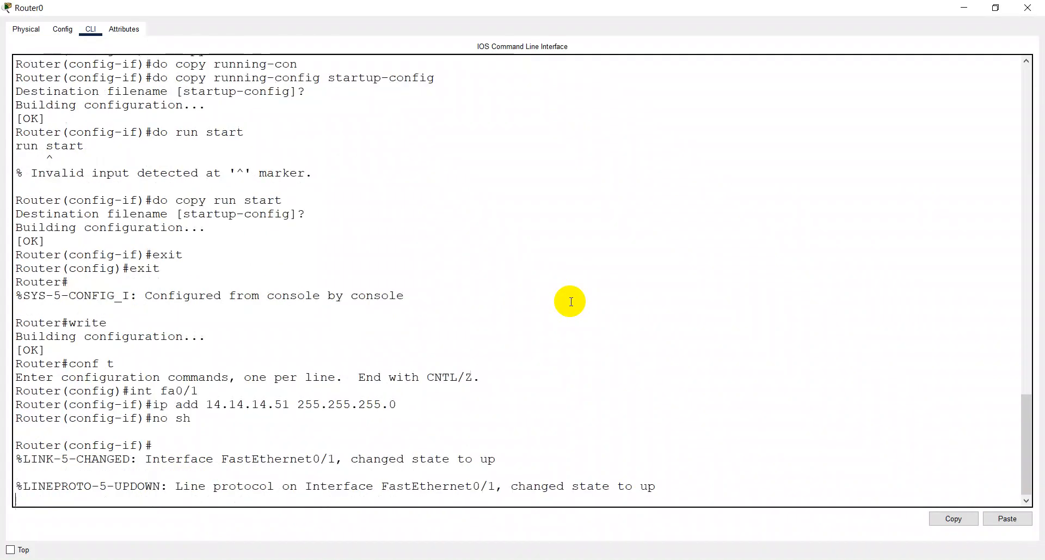
- Save Router0's configuration with do w from the interface configuration prompt
key("Return")
type("do w")
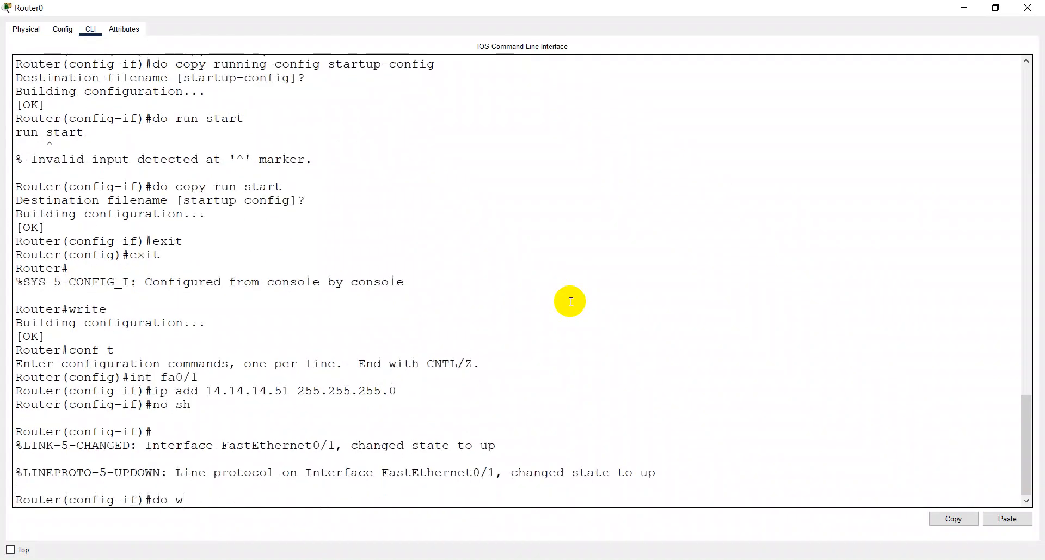
key("Return")
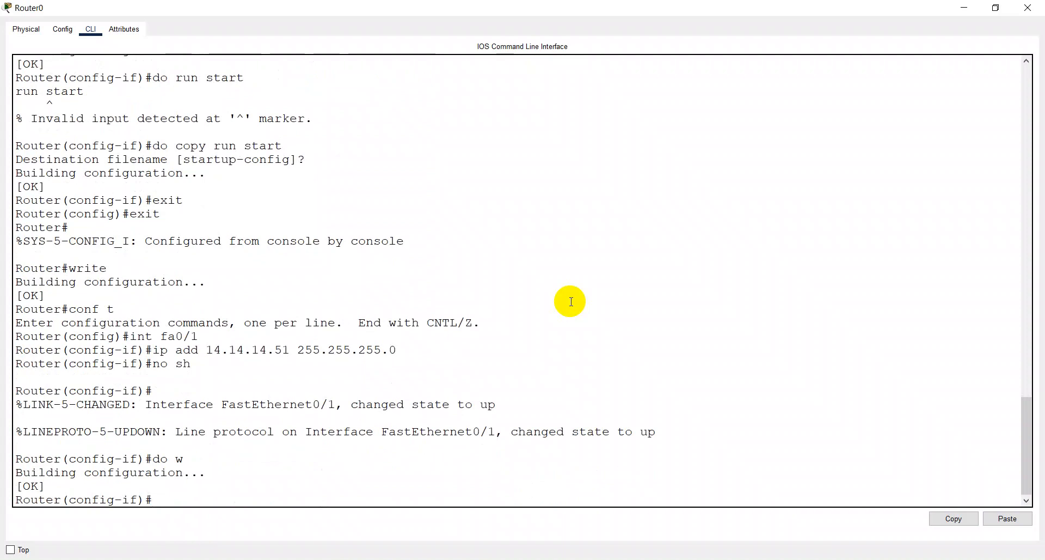
- Run do sh ip int br on Router0 and check the address and status of its FastEthernet interfaces
type("do sh ip int br")
key("Return")
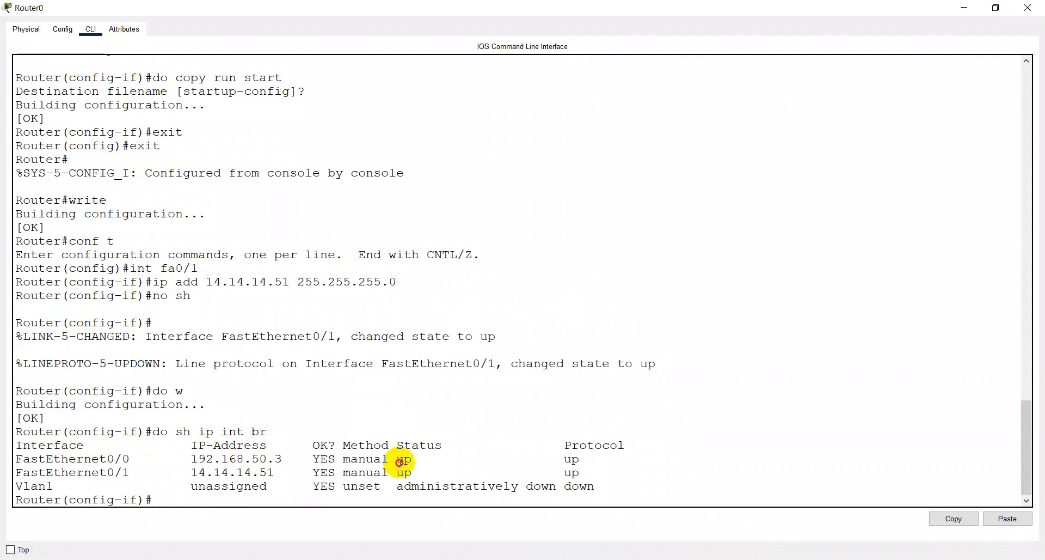
left_click_drag(399, 462, 409, 461)
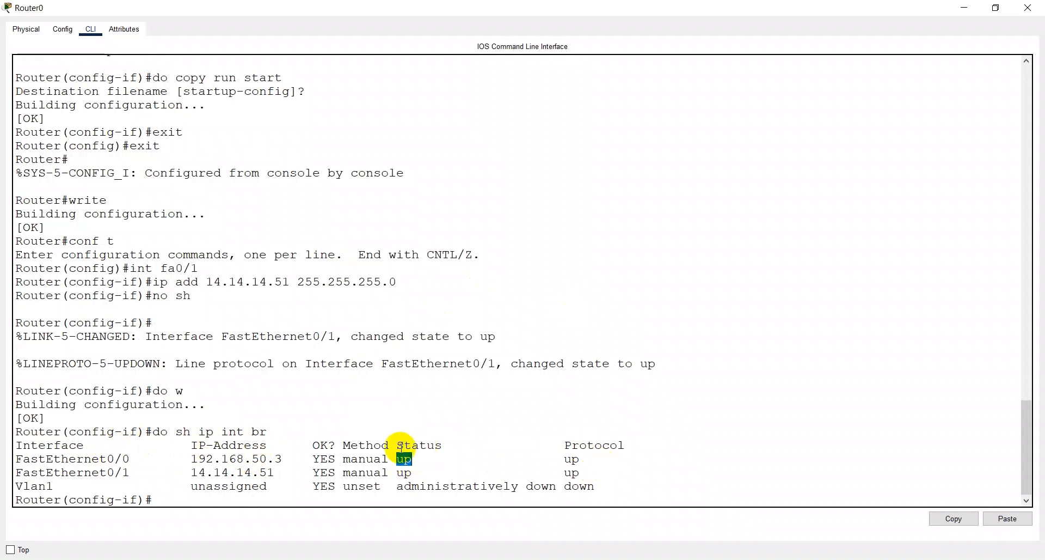
left_click(222, 497)
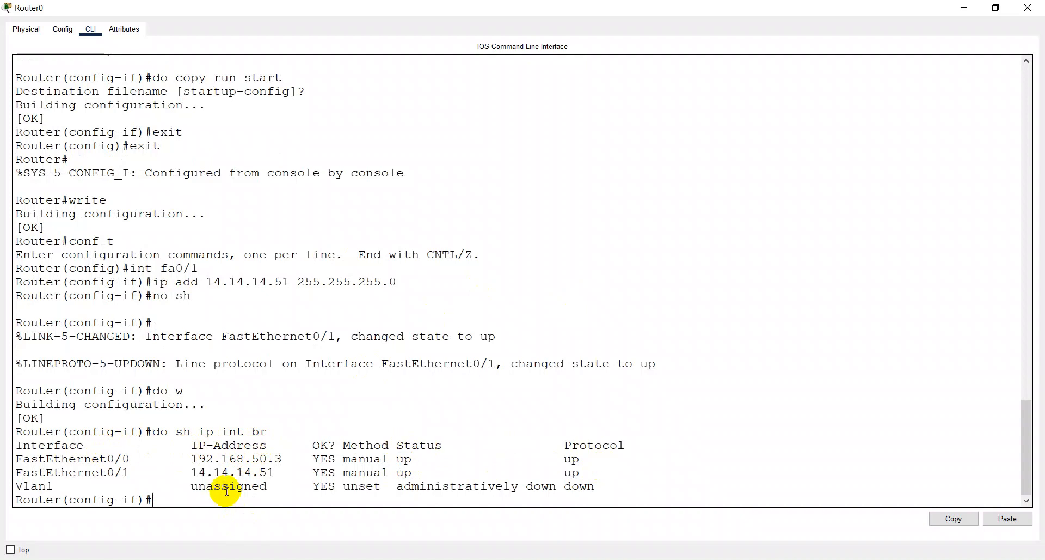
- Save Router0's configuration again with do w and close the router's window
type("do w")
key("Return")
key("alt+space")
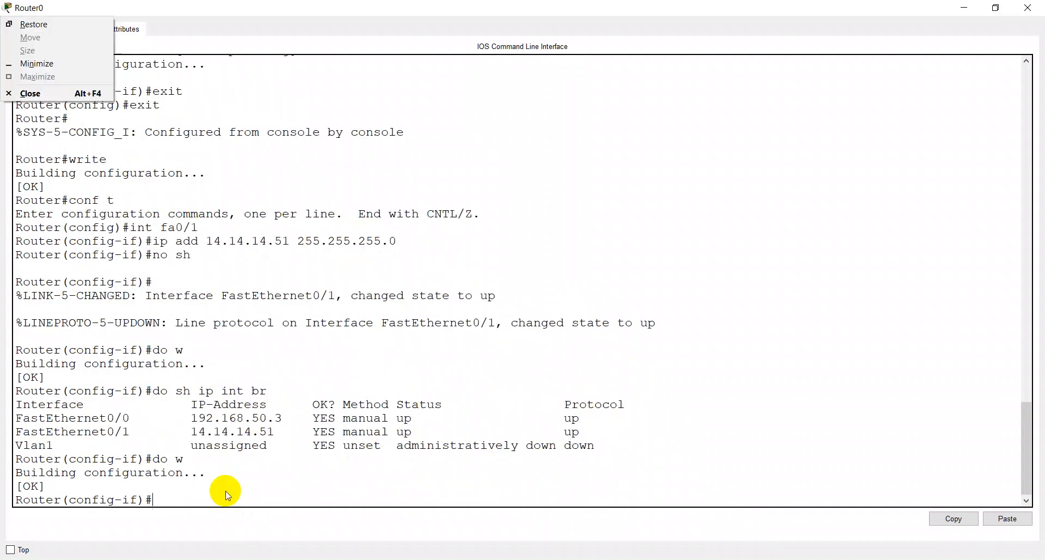
key("Escape")
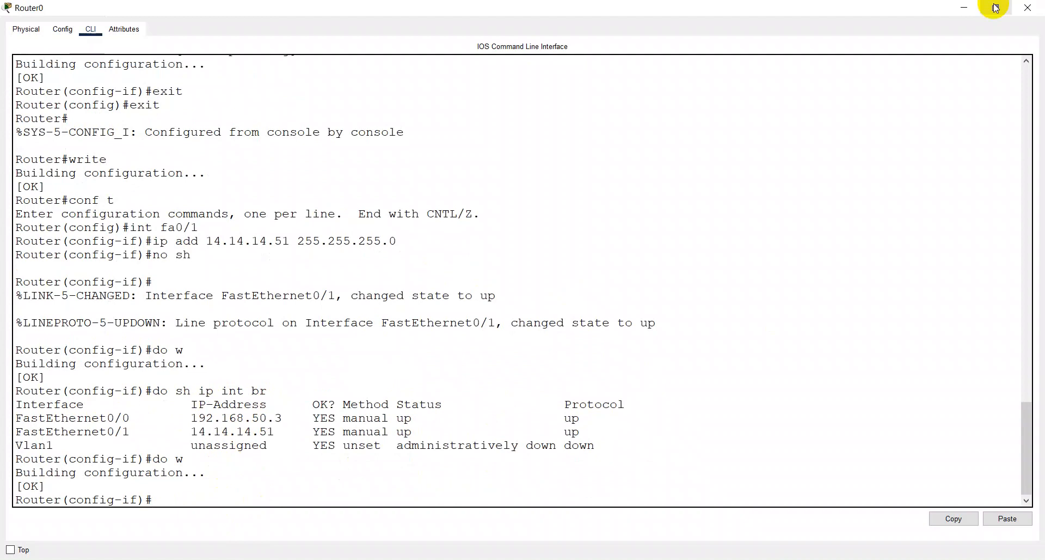
left_click(1027, 8)
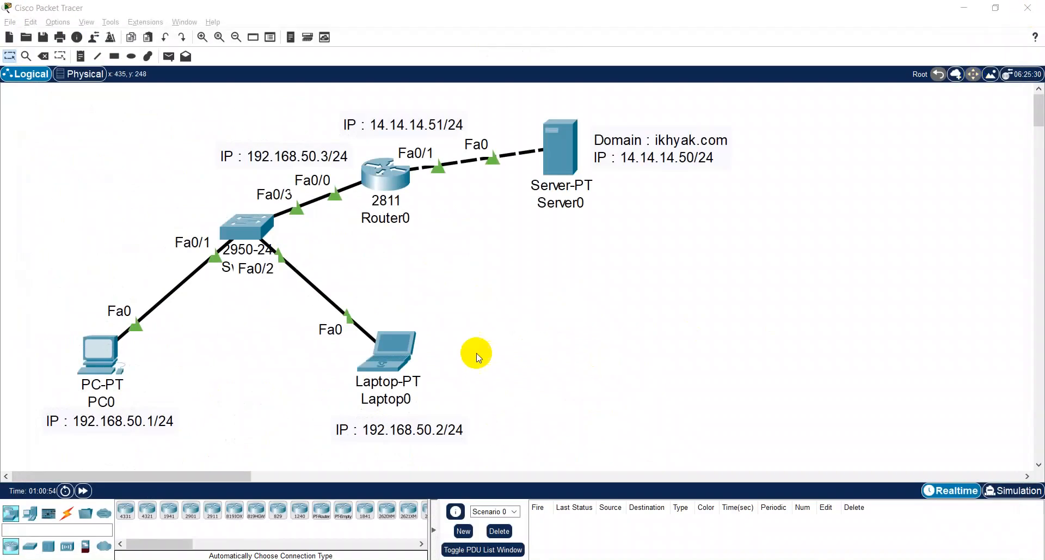
- Test Laptop0's connectivity by sending simple PDUs to Router0 and to Server0, firing the Server0 PDU a second time
key("p")
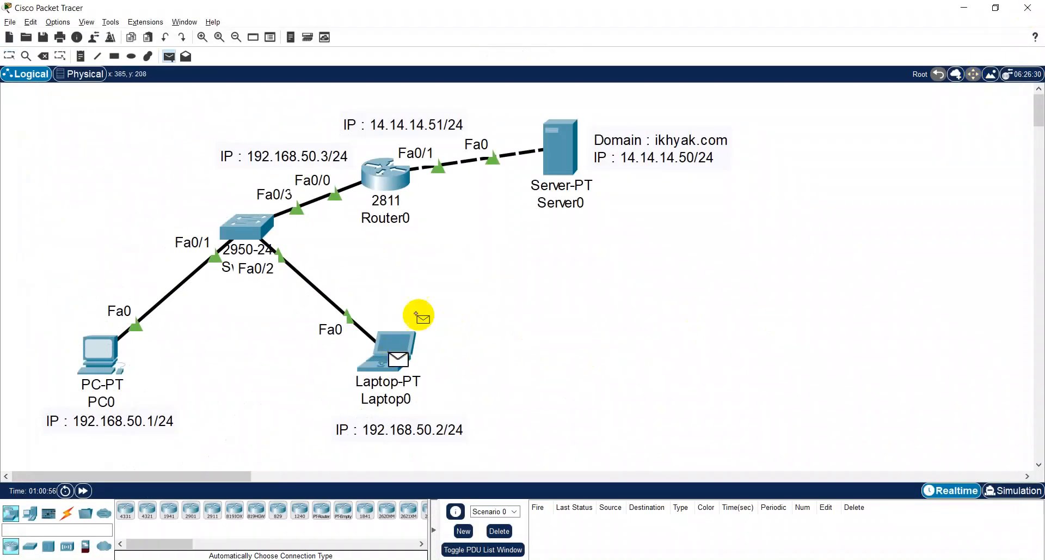
left_click(396, 180)
key("p")
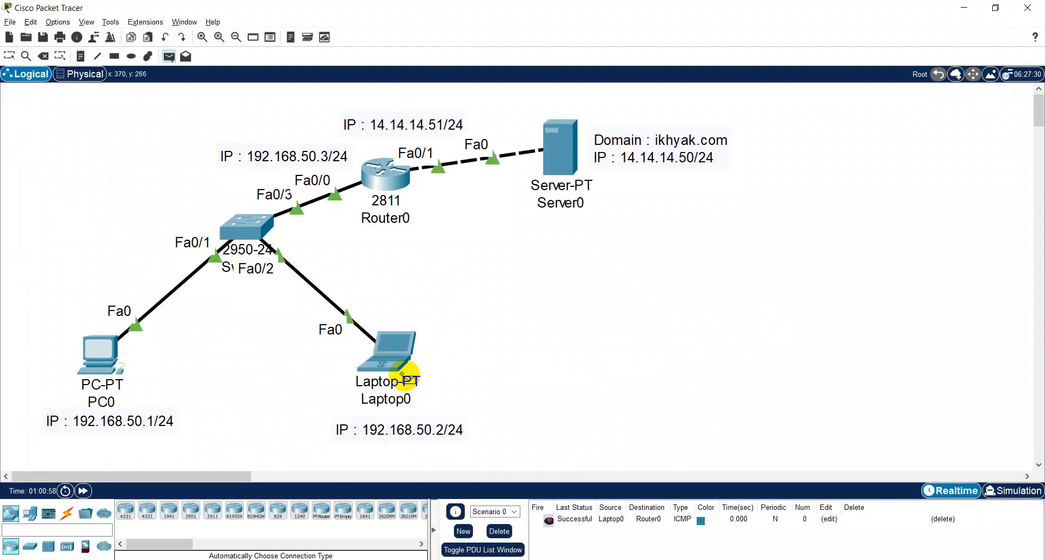
left_click(390, 352)
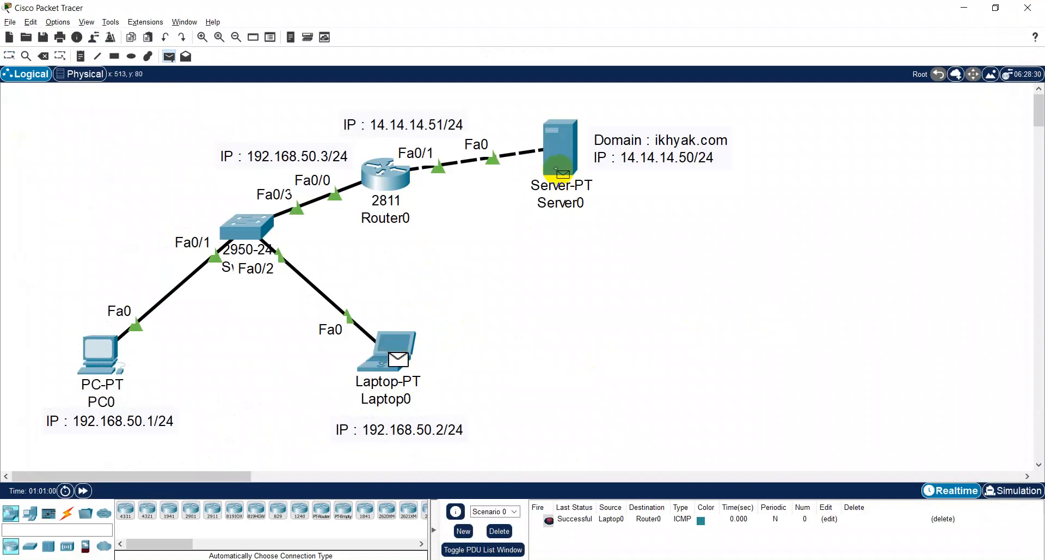
left_click(564, 155)
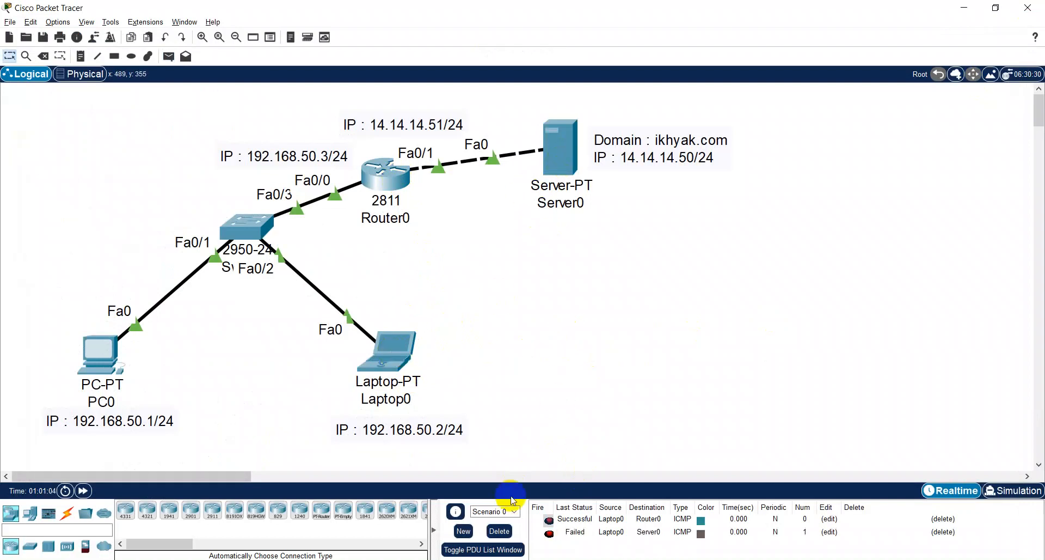
left_click(550, 534)
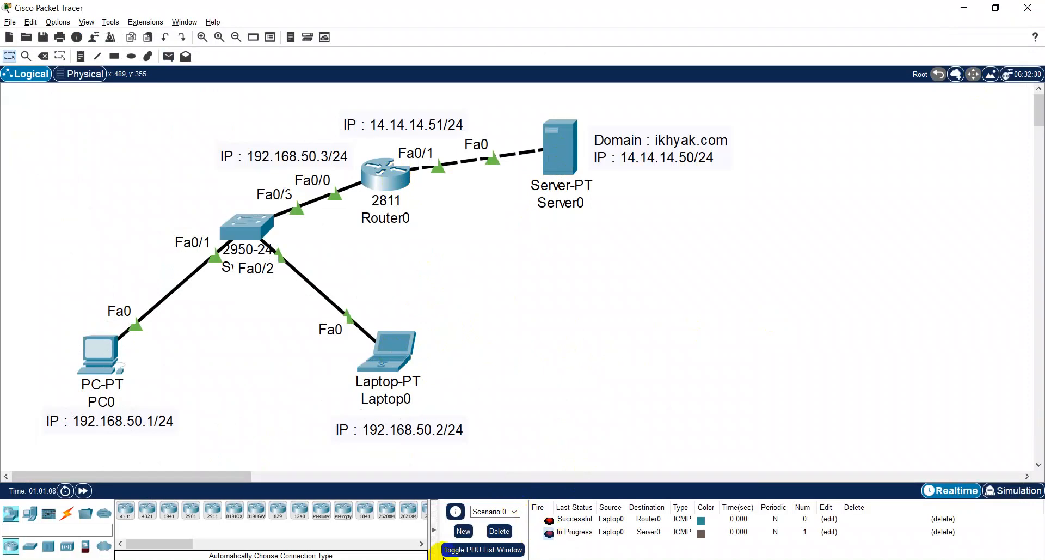
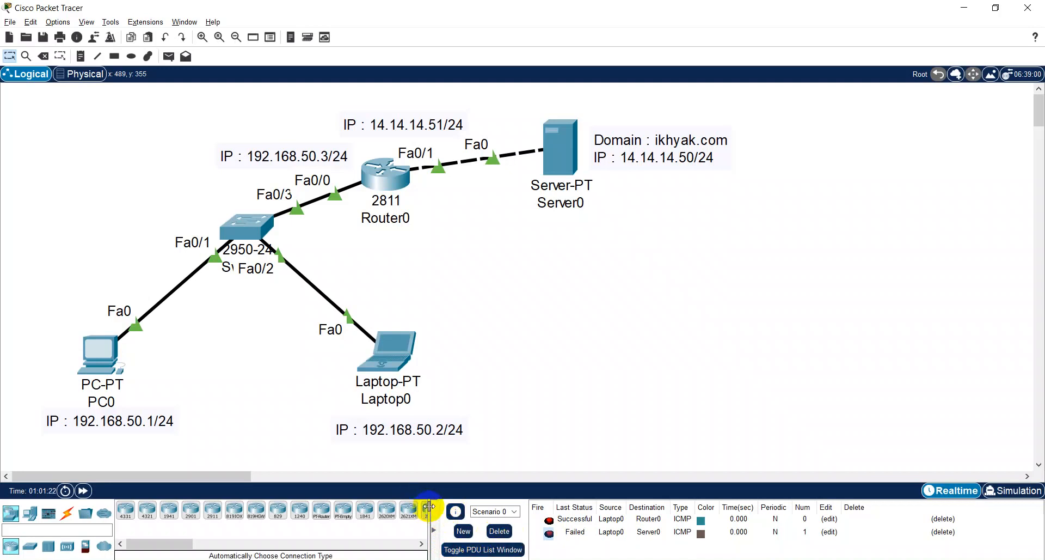
- Clear the PDU list, then check PC0's IPv4 address, default gateway and DNS server and close its window
left_click(496, 531)
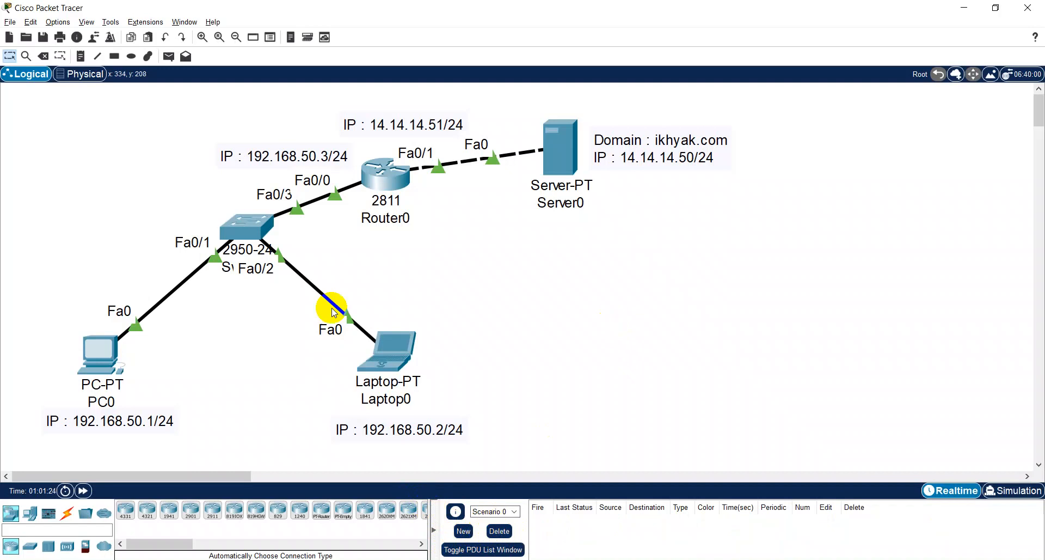
left_click(99, 354)
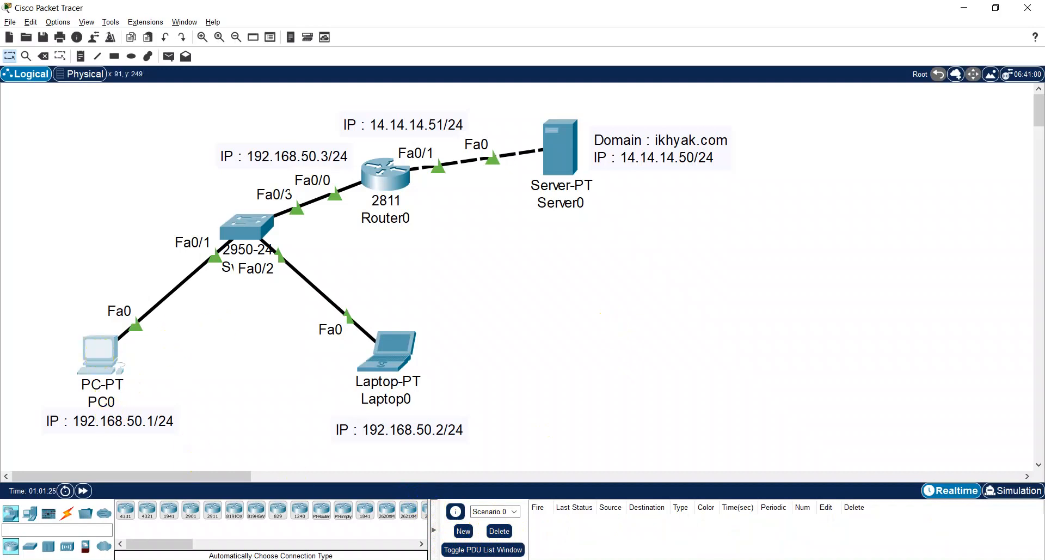
left_click(392, 158)
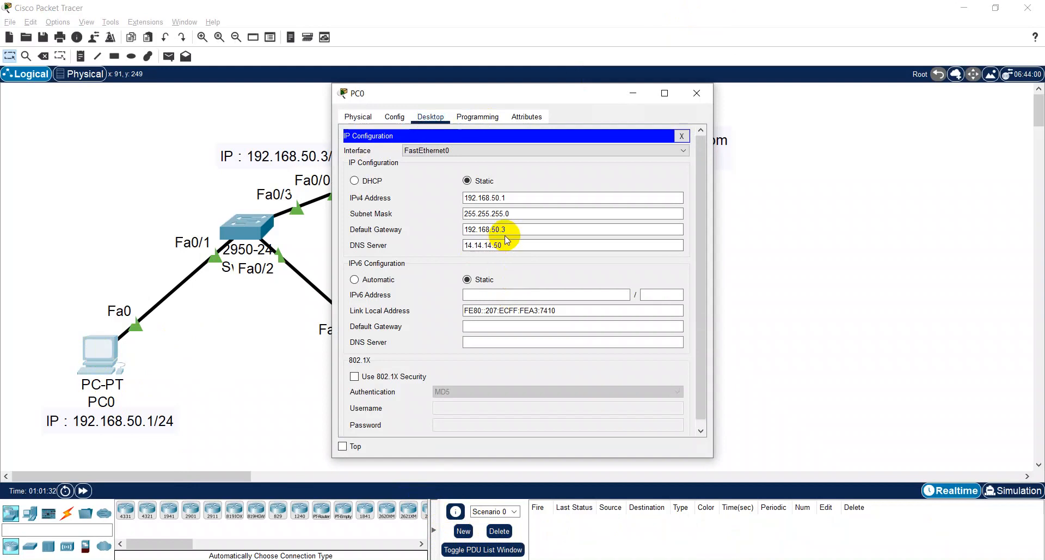
left_click(681, 136)
left_click(697, 93)
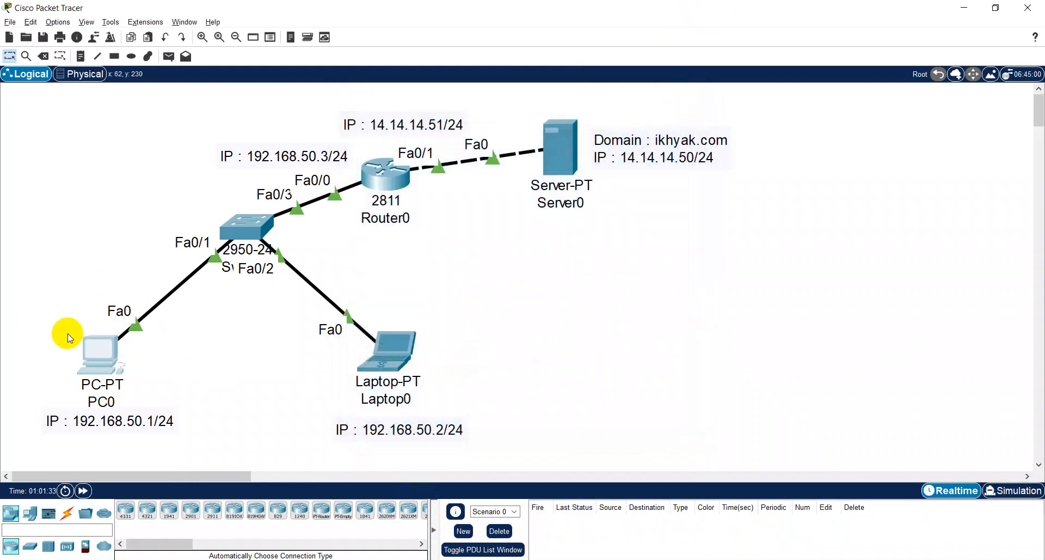
- Test PC0's connectivity with simple PDUs to Router0 and to Server0, and clear the PDU list
key("p")
left_click(92, 353)
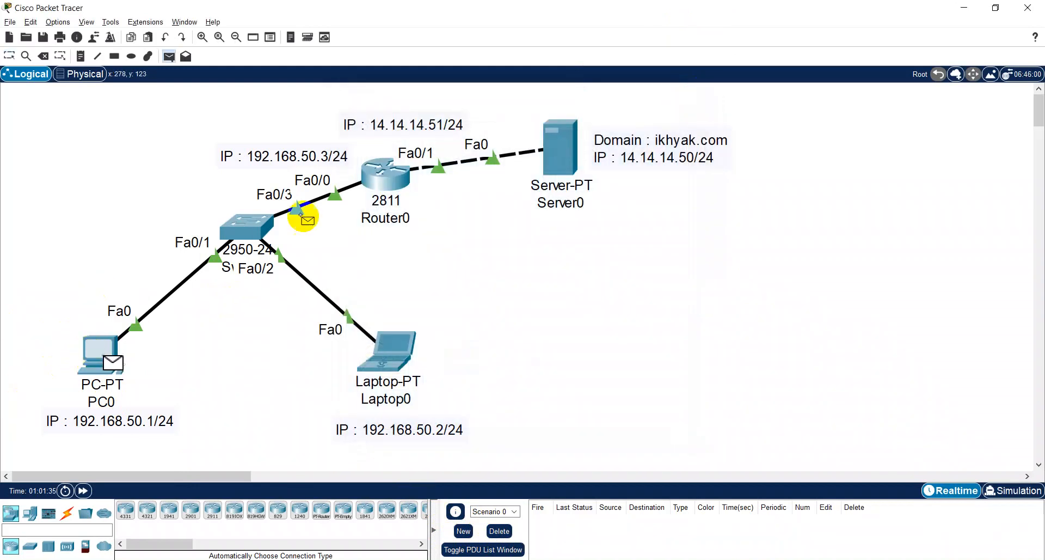
left_click(375, 175)
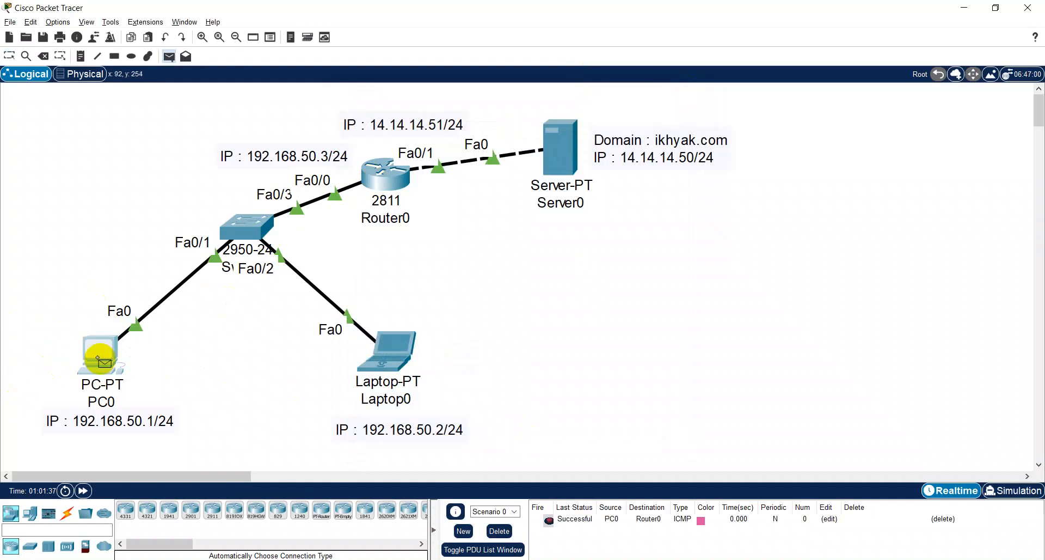
left_click(564, 158)
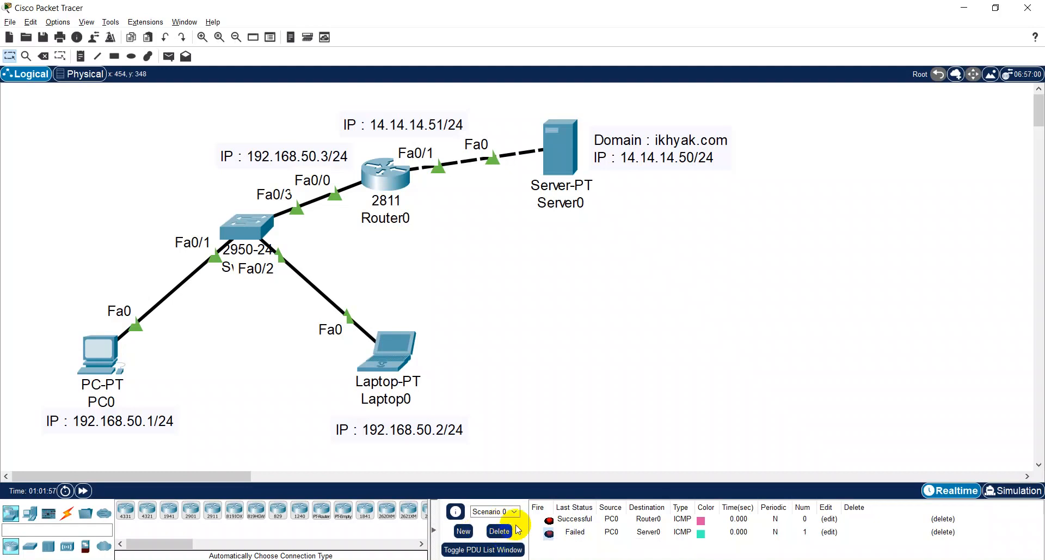
left_click(502, 535)
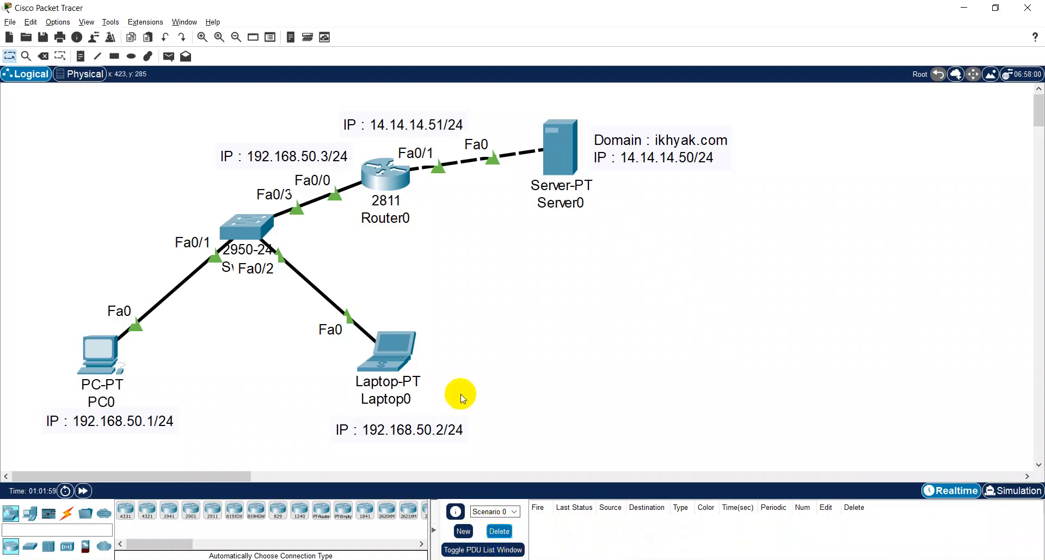
- Open Server0's IP configuration and move its window aside so the topology and router addresses stay visible
left_click(560, 146)
mouse_move(568, 157)
left_click(564, 166)
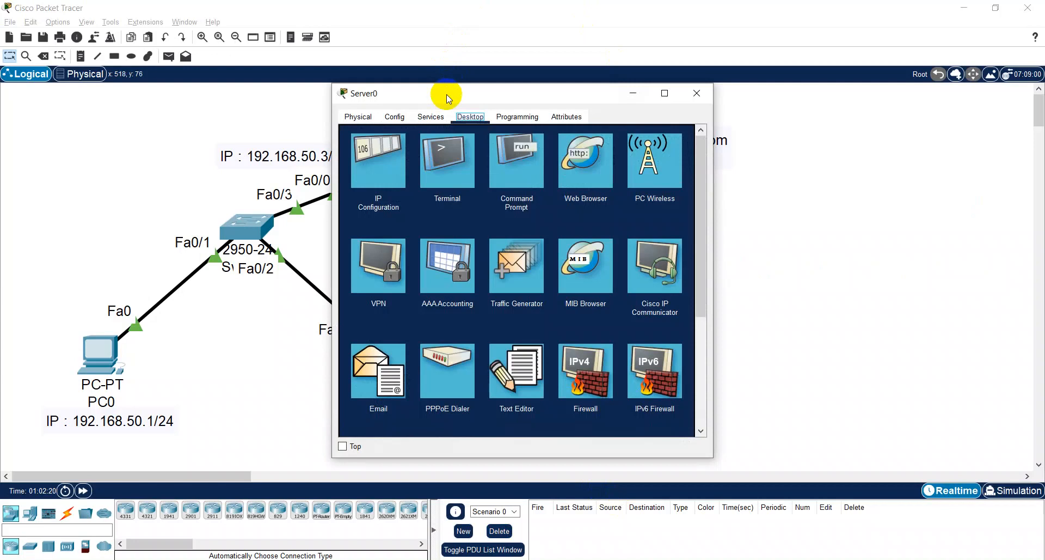
left_click(383, 157)
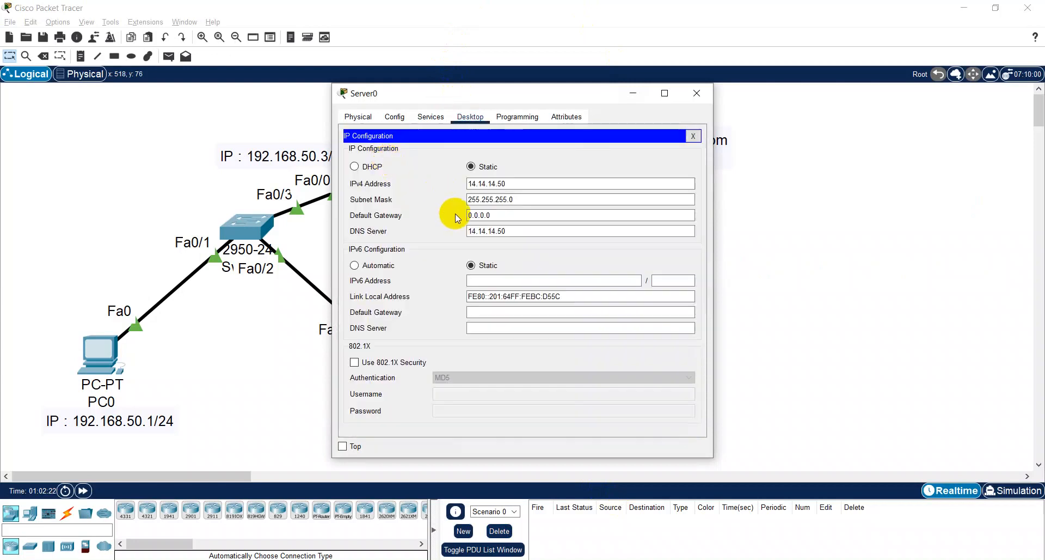
left_click(473, 230)
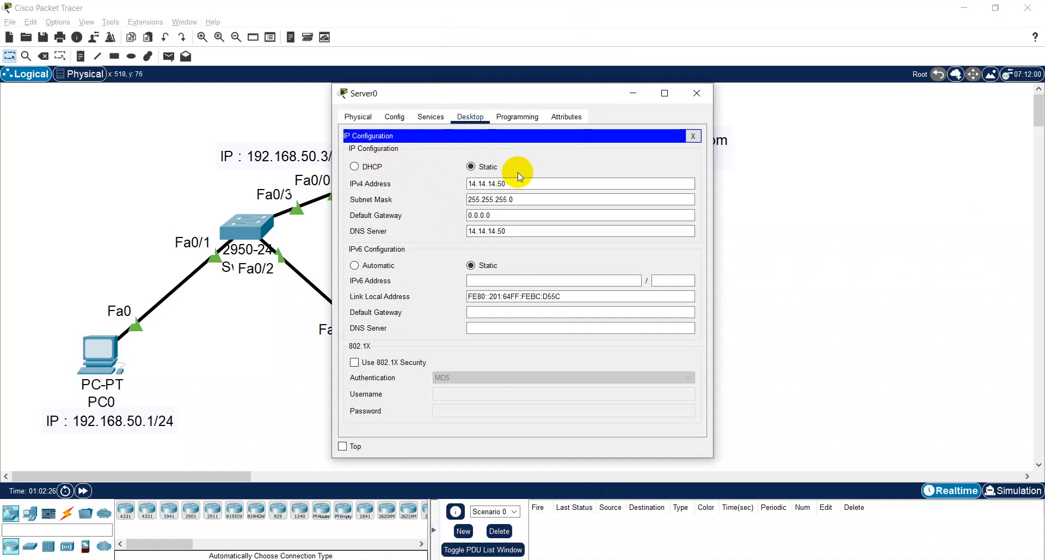
left_click(508, 216)
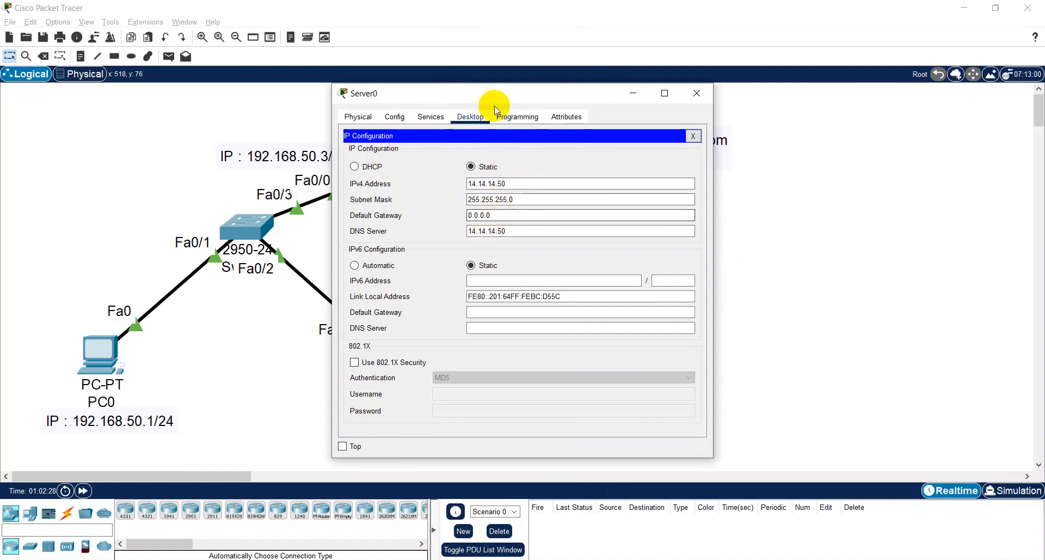
left_click_drag(495, 95, 814, 162)
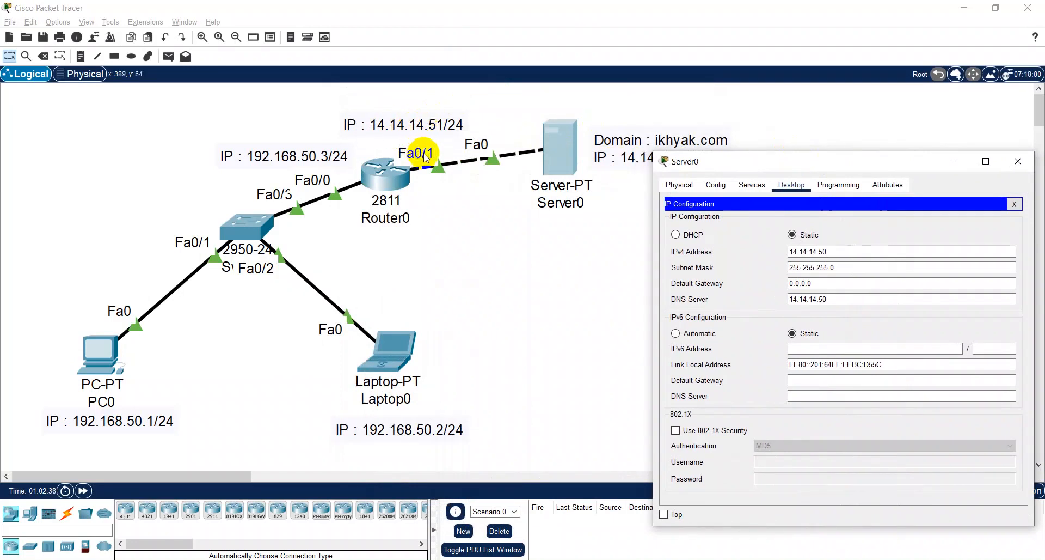
- Set Server0's IPv4 default gateway to 14.14.14.51 and close the server's window
left_click_drag(790, 283, 820, 283)
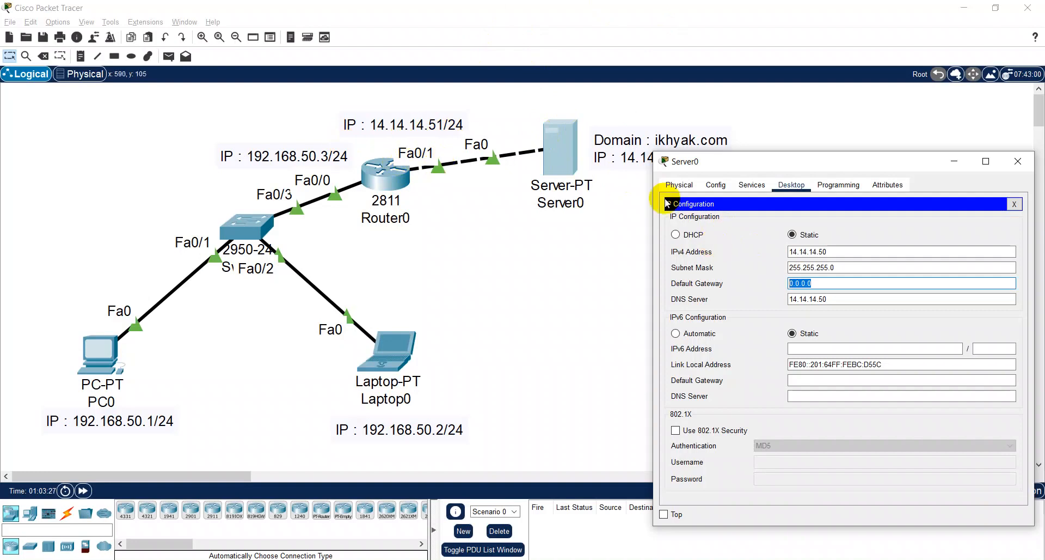
type("14.14.14.51")
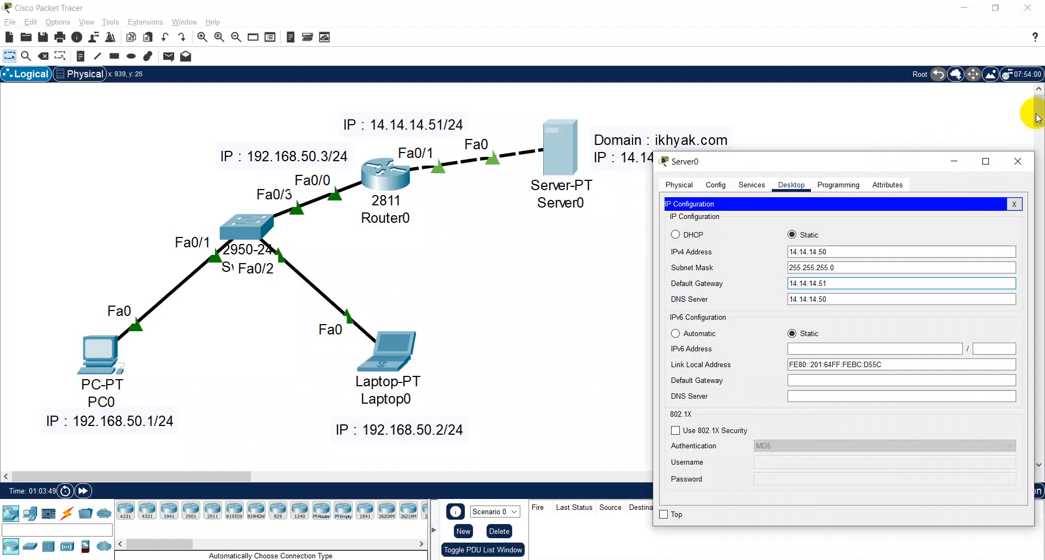
left_click(1014, 204)
left_click(1017, 161)
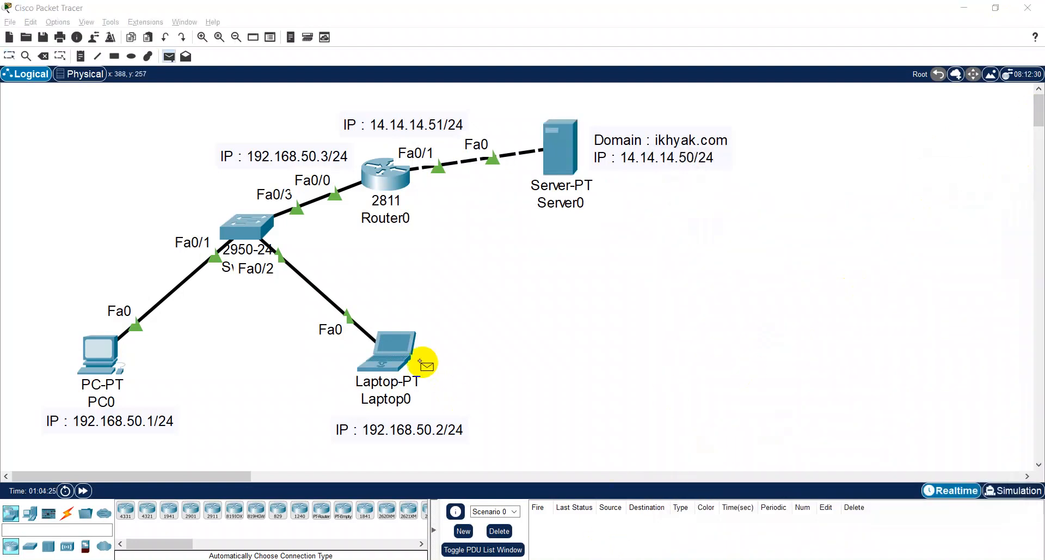
- Test Laptop0's connectivity with simple PDUs to Router0 and to PC0, and clear the PDU list
left_click(400, 348)
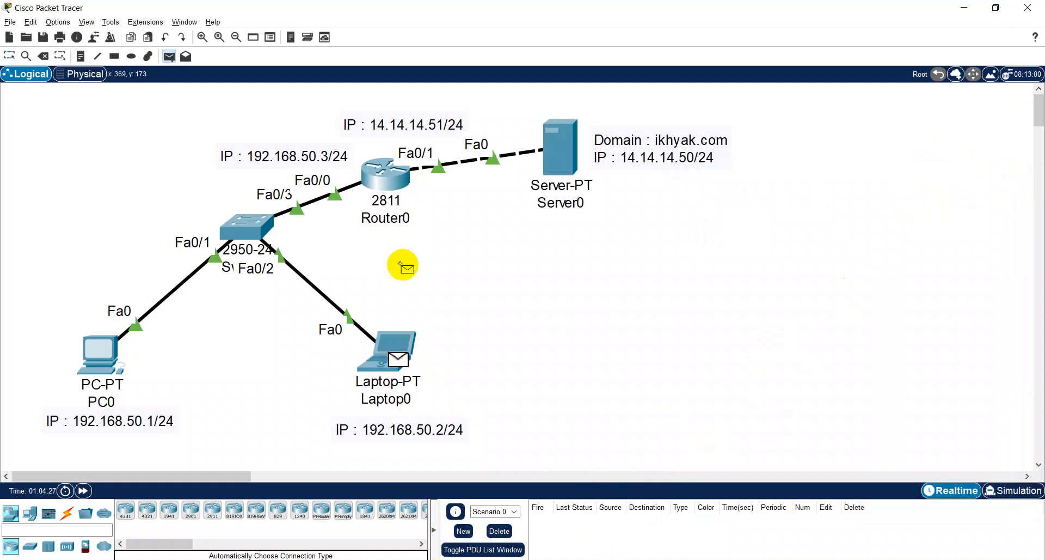
left_click(393, 170)
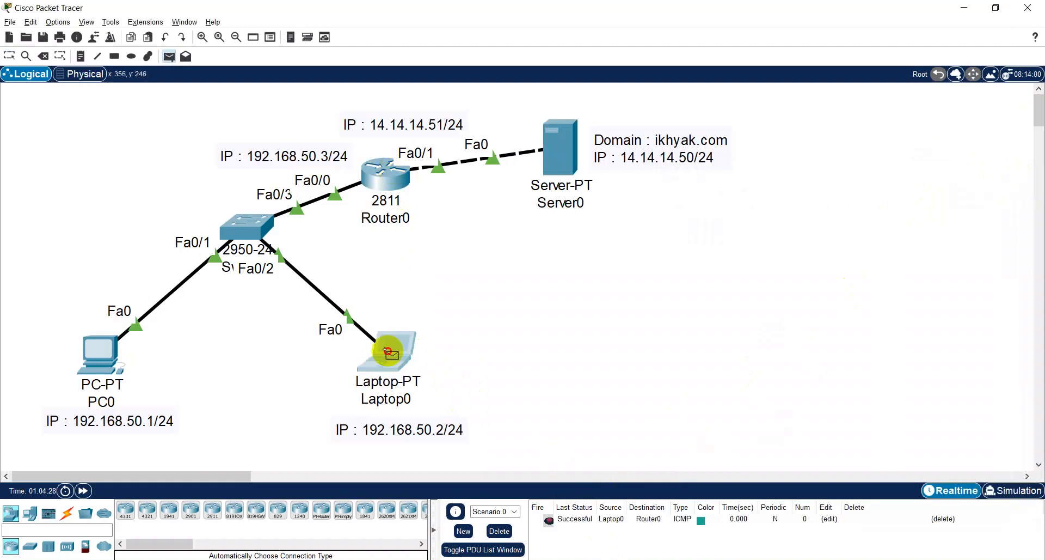
left_click(102, 349)
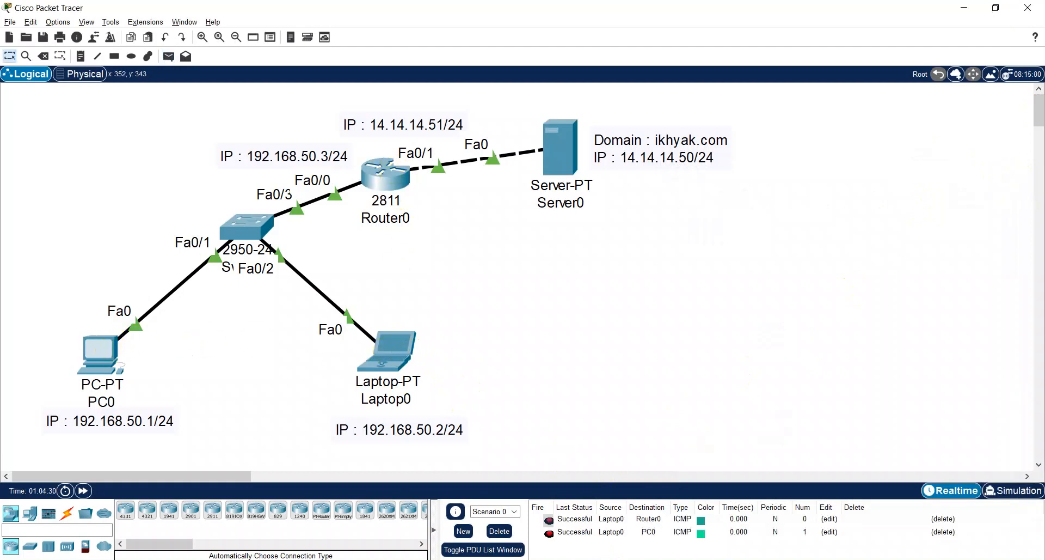
left_click(499, 531)
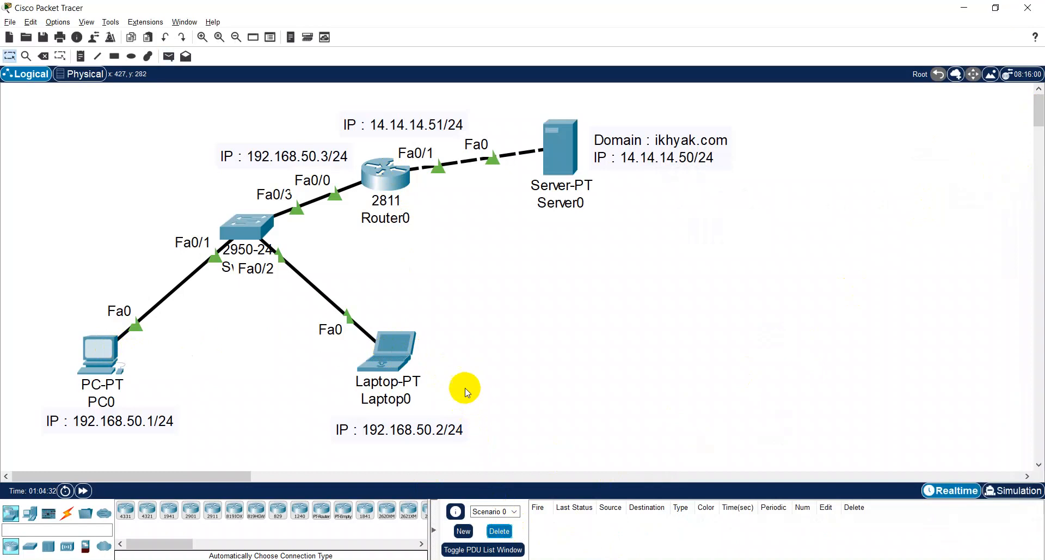
- Try a simple PDU from Laptop0 to Switch0, send it to Router0 instead, and clear the PDU list
key("p")
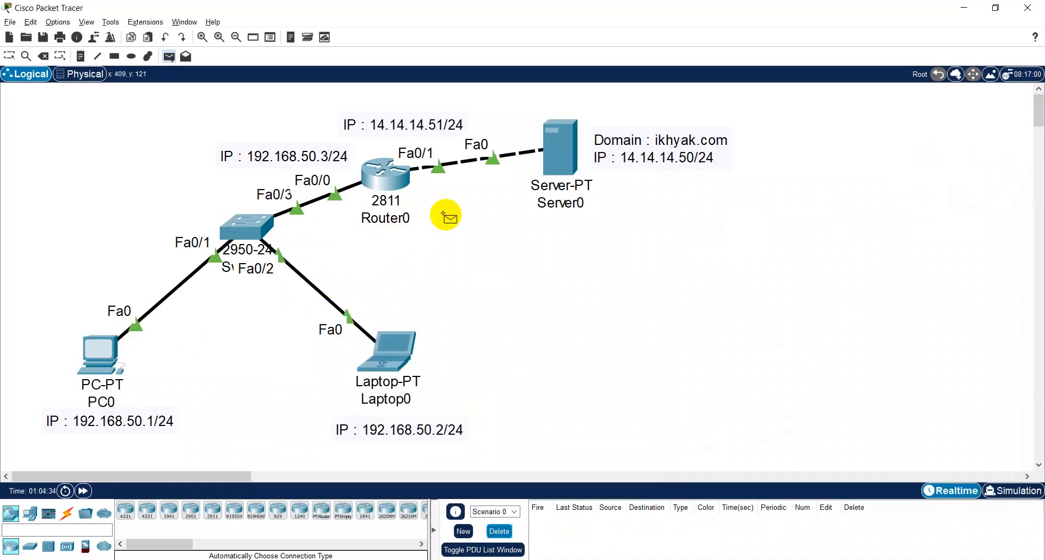
left_click(402, 359)
left_click(246, 226)
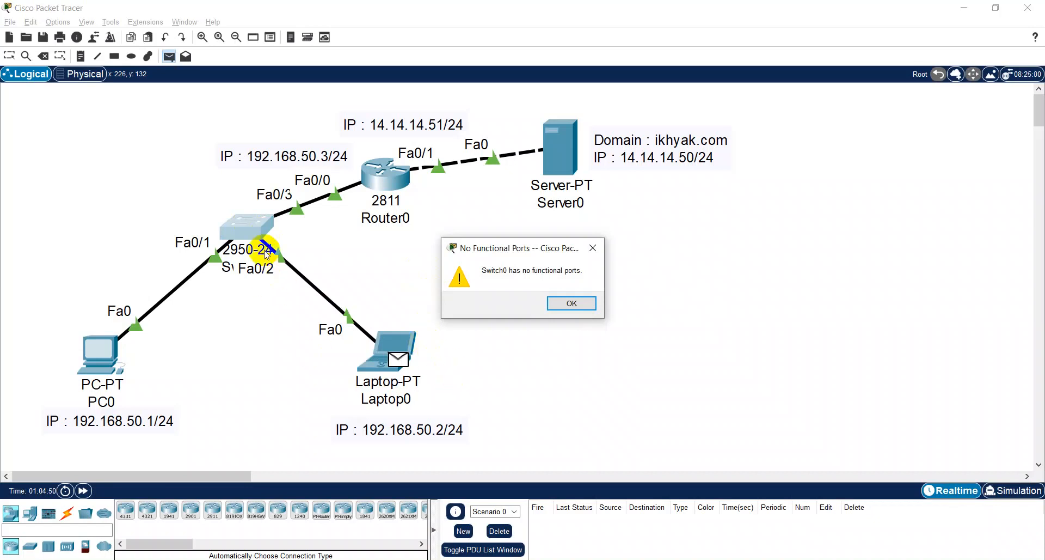
left_click(555, 305)
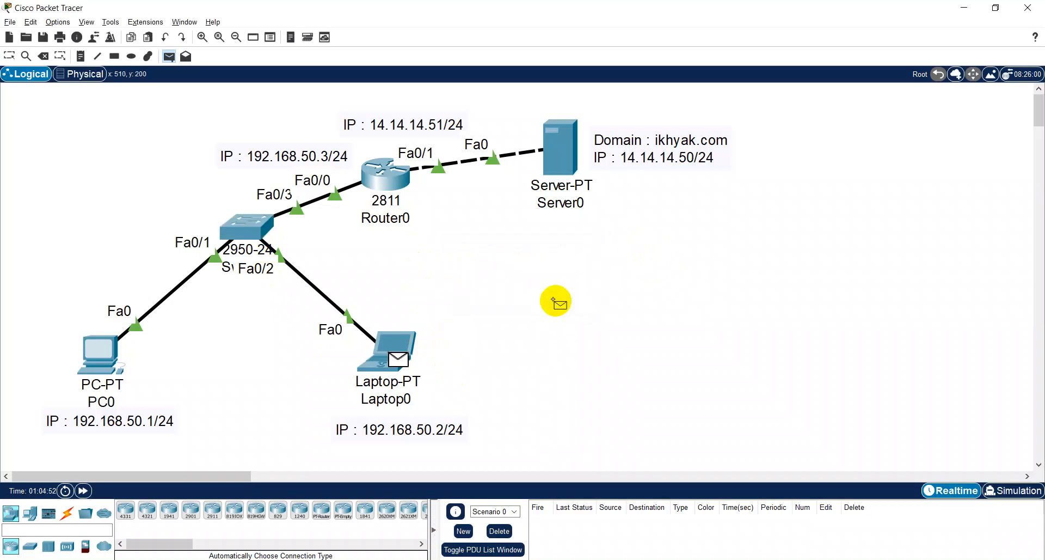
left_click(390, 183)
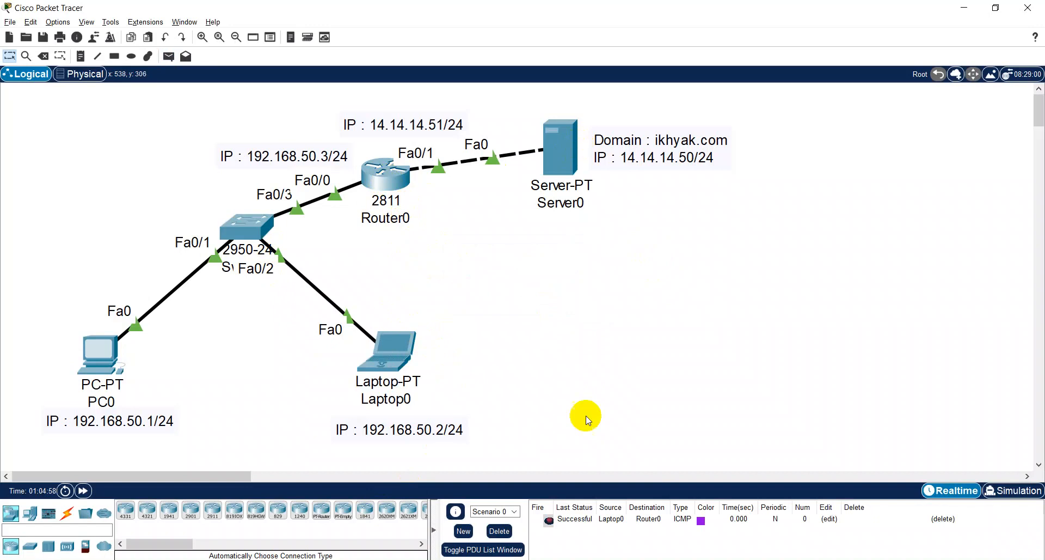
left_click(501, 533)
- Send a simple PDU from Laptop0 to Server0 to test the route through Router0
key("p")
left_click(392, 349)
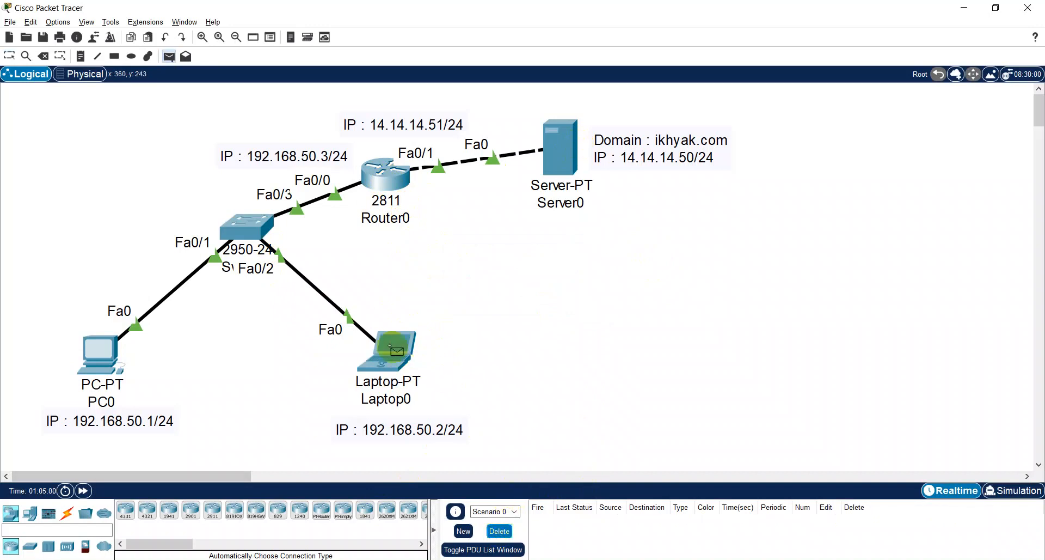
left_click(555, 149)
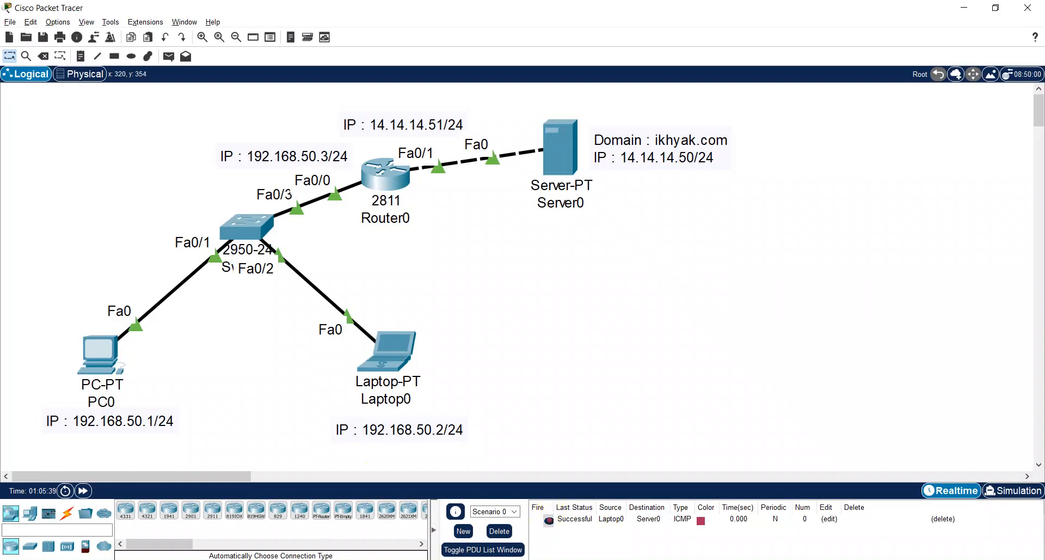
- Switch to the Chrome browser and search Google for "superlab 1 cisco"
left_click(283, 559)
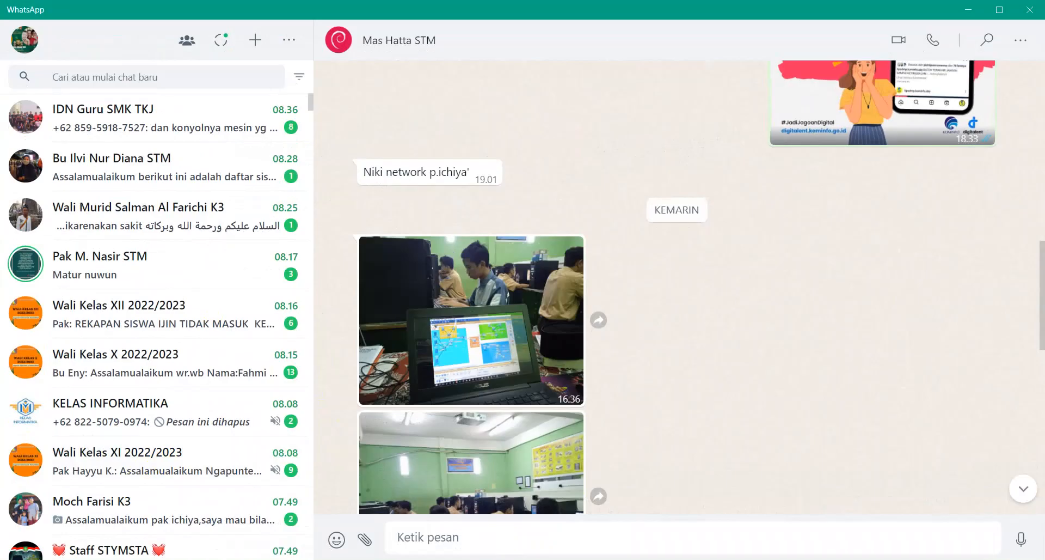
key("alt+Tab")
left_click(452, 13)
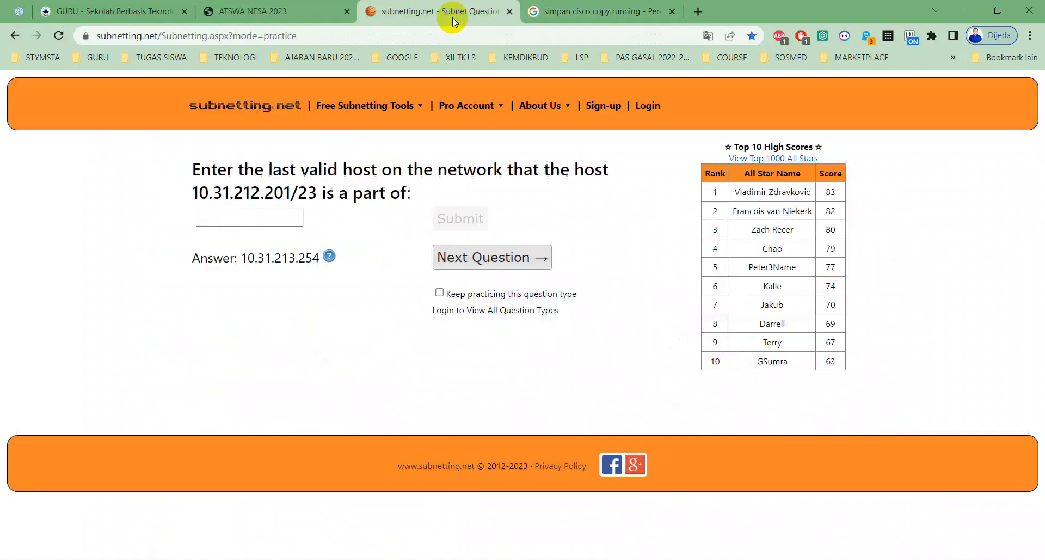
left_click(446, 34)
type("supe")
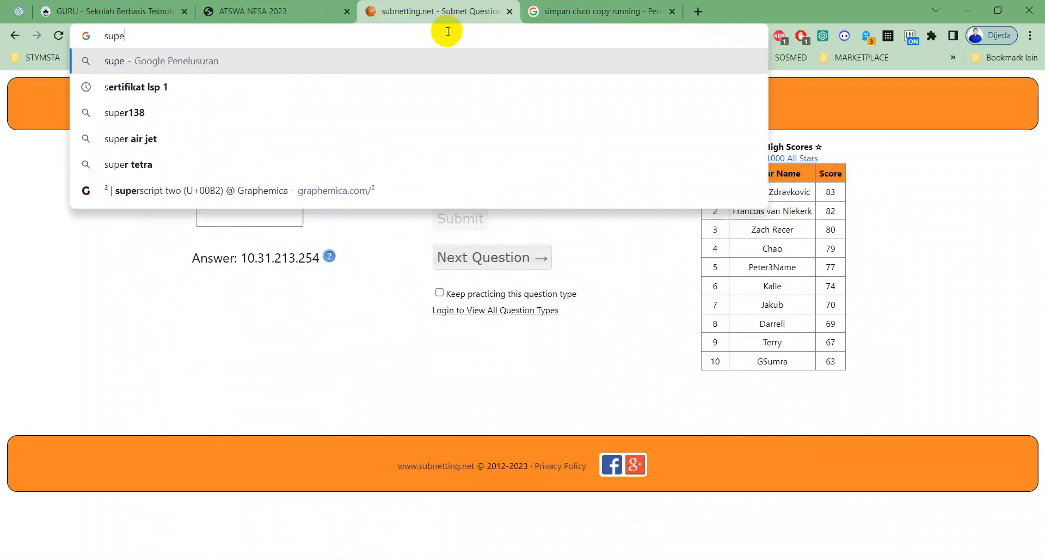
type("rlab cisco")
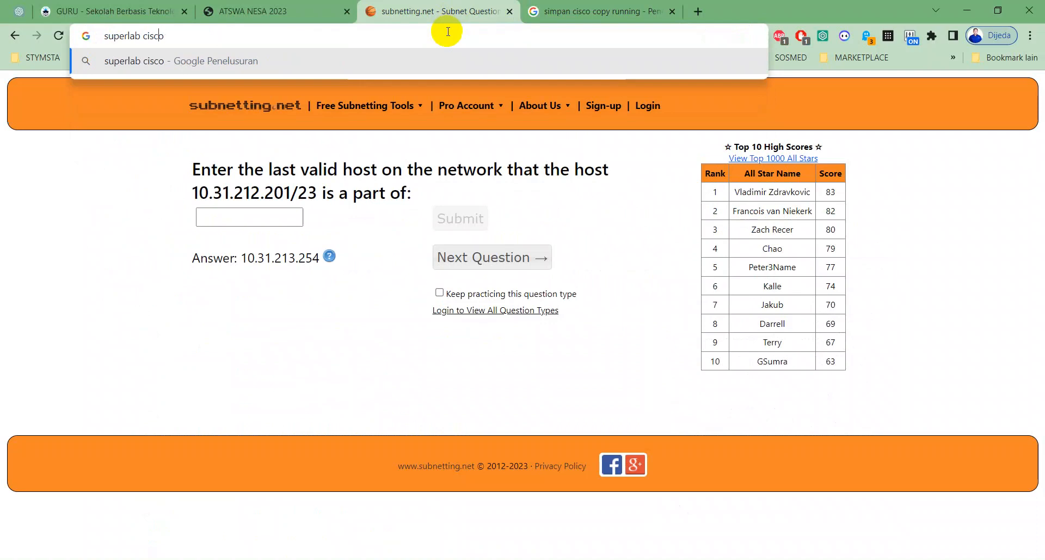
key("Left")
key("Left")
type("1")
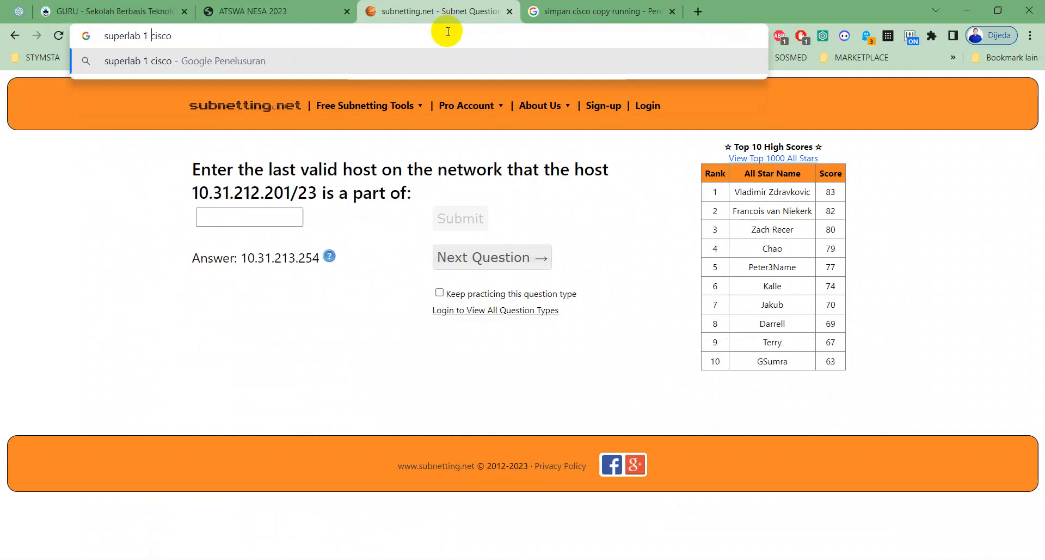
key("Return")
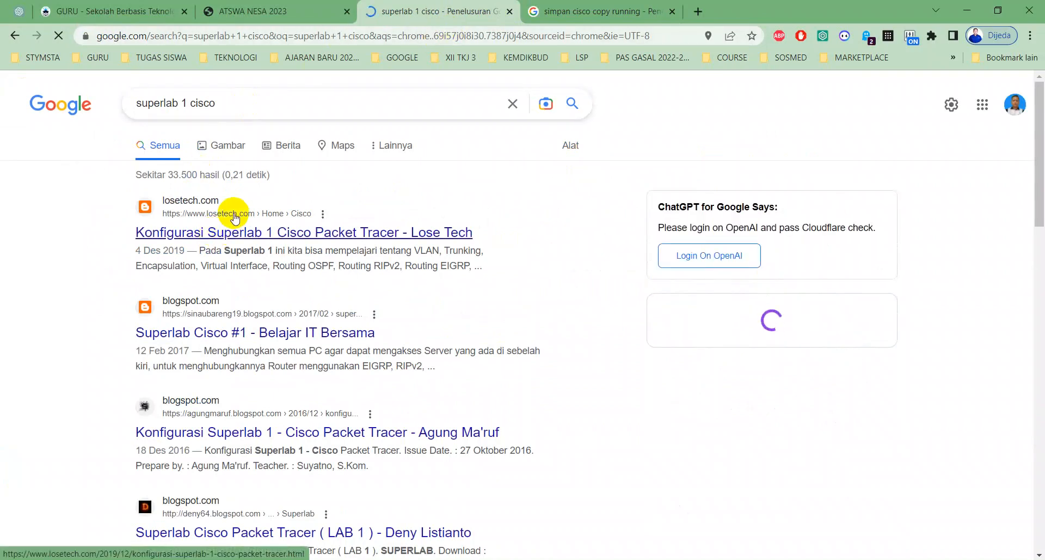
- Open the losetech.com article on configuring Superlab 1 and view its topology diagram and VLAN list
left_click(235, 218)
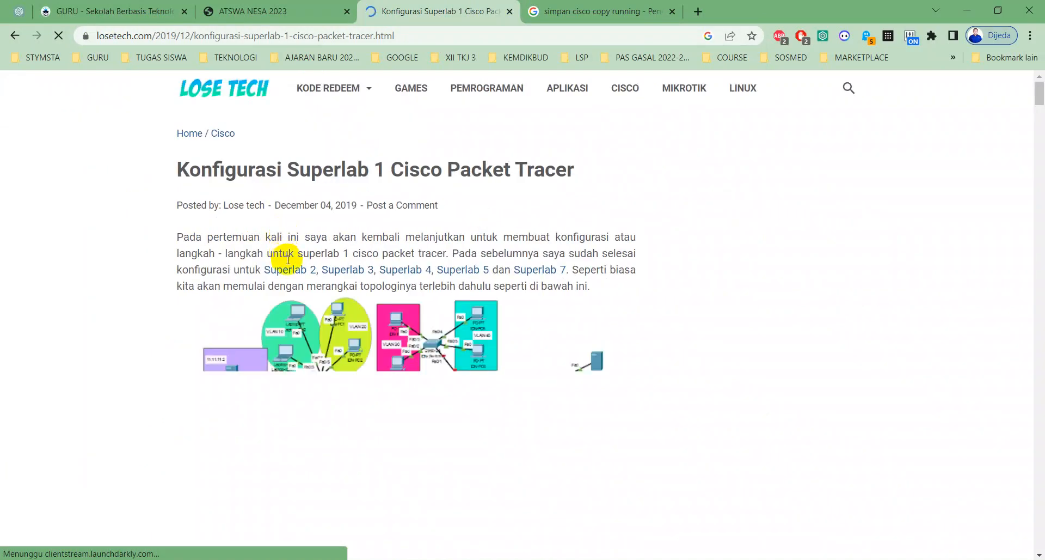
scroll(289, 264, "down", 3)
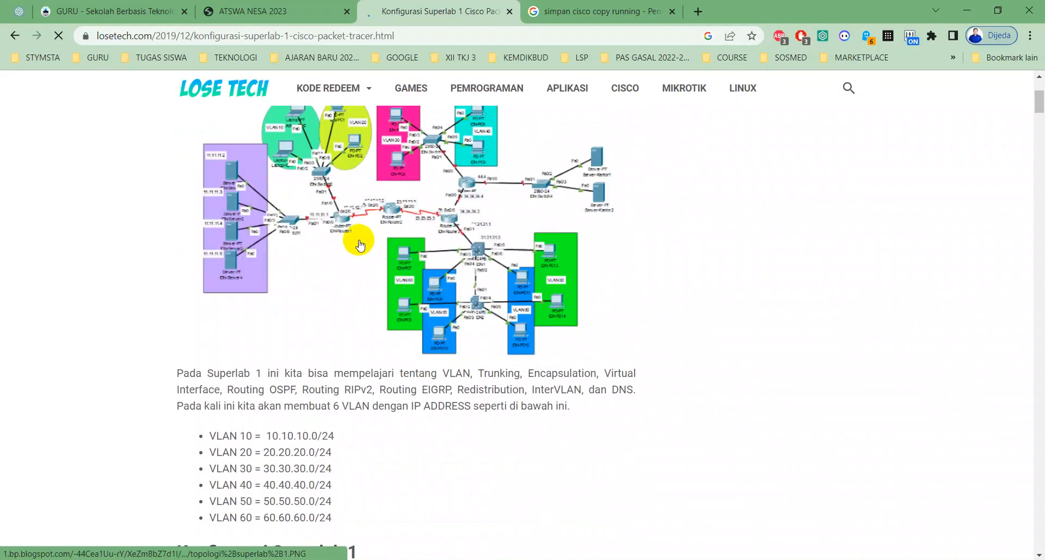
scroll(357, 247, "up", 1)
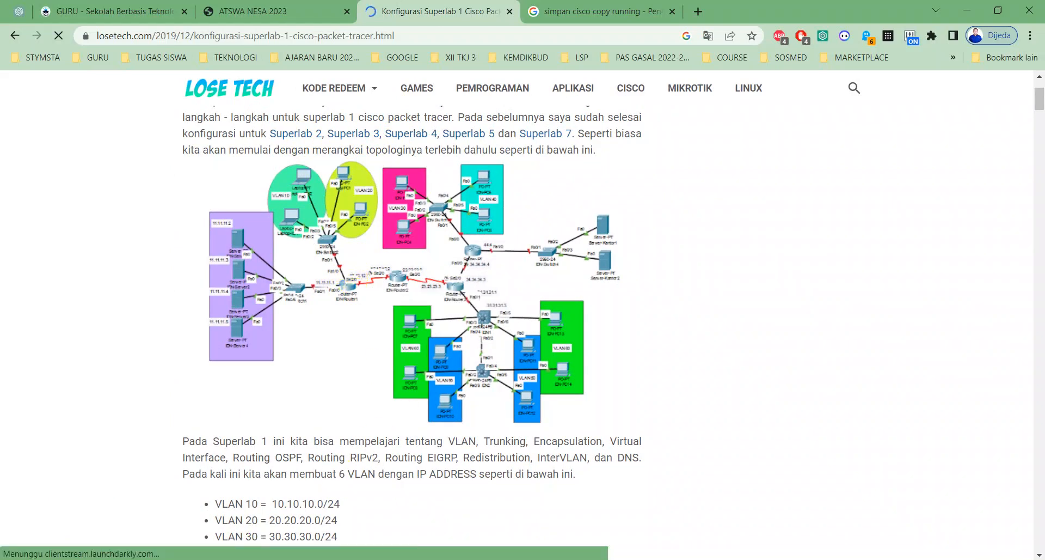
- Switch to WhatsApp, find the colleague's chat, and enlarge the classroom photo of a laptop showing a multi-area Packet Tracer topology
left_click(311, 559)
left_click(164, 76)
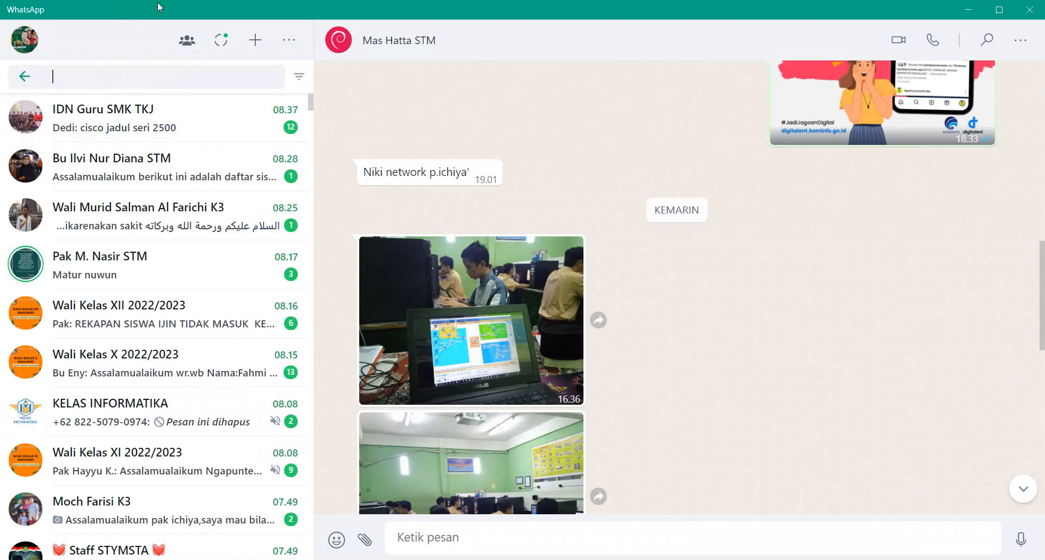
type("hatta")
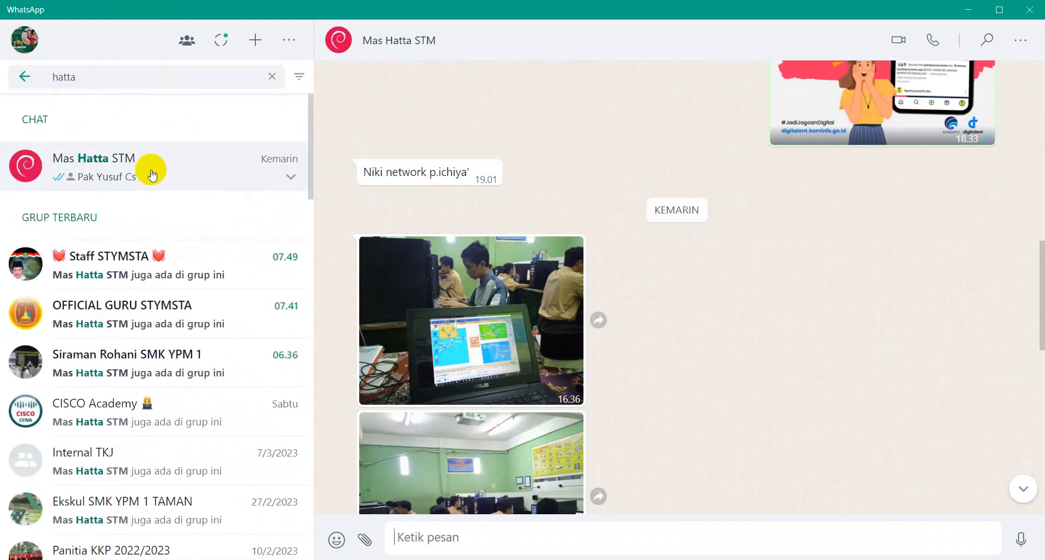
left_click(492, 319)
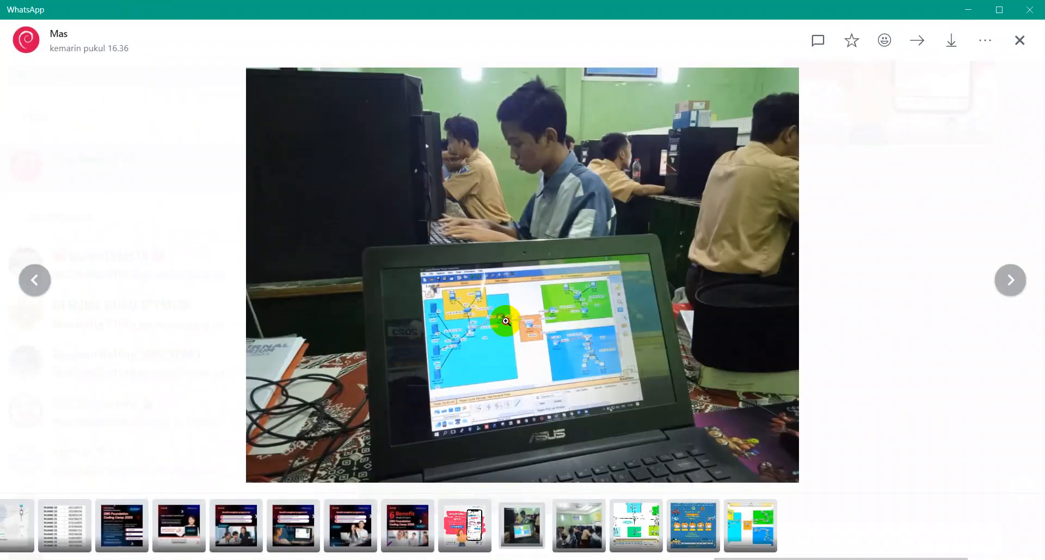
left_click(493, 319)
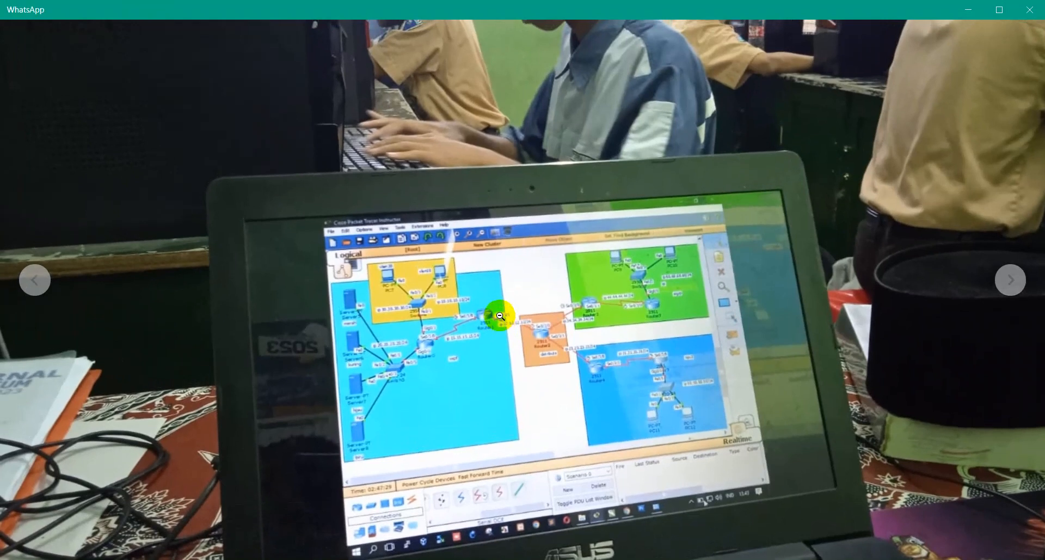
left_click(500, 315)
key("Escape")
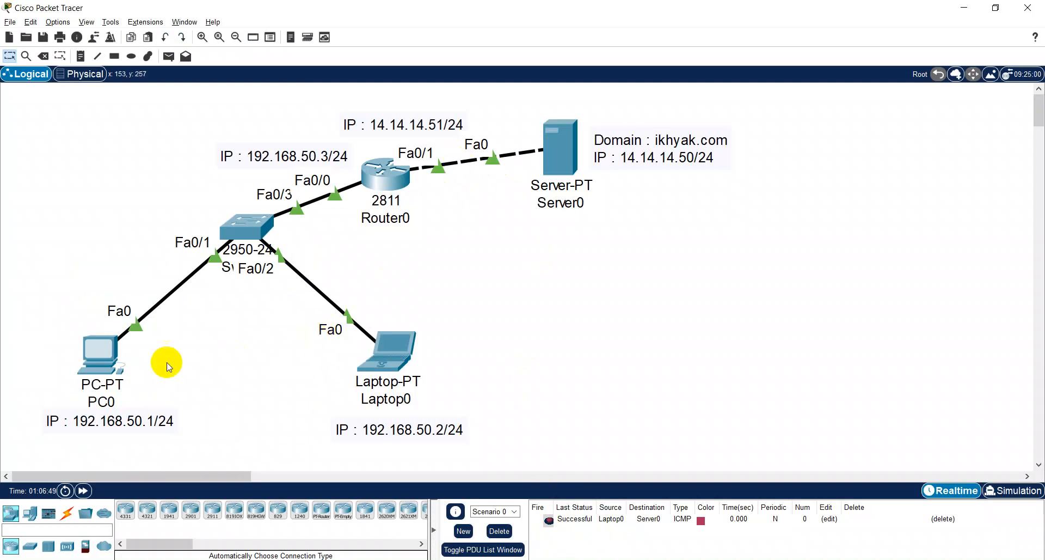
- Return to Packet Tracer and load ikhyak.com in PC0's web browser to test the server's site, closing PC0 when done
left_click(104, 357)
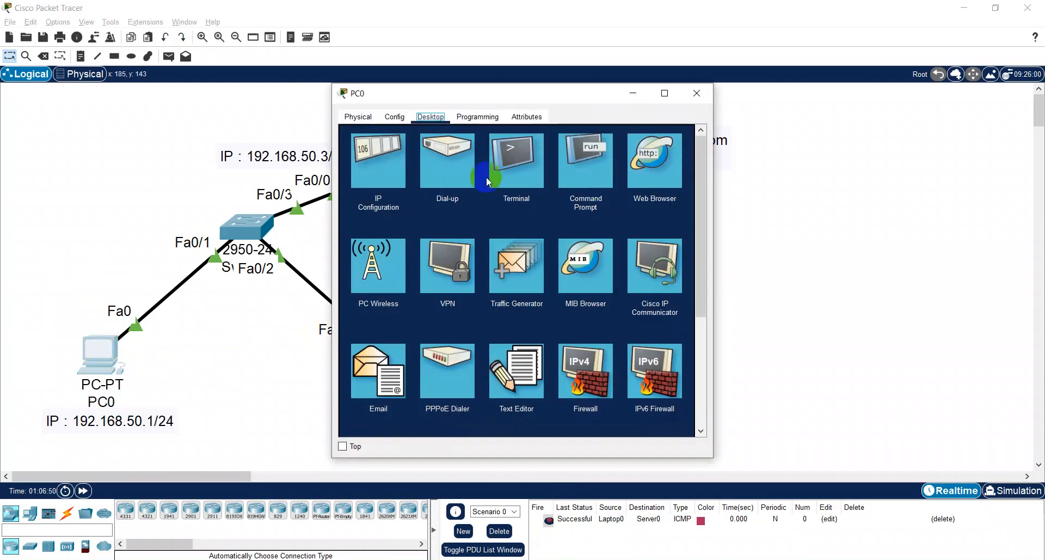
left_click(643, 161)
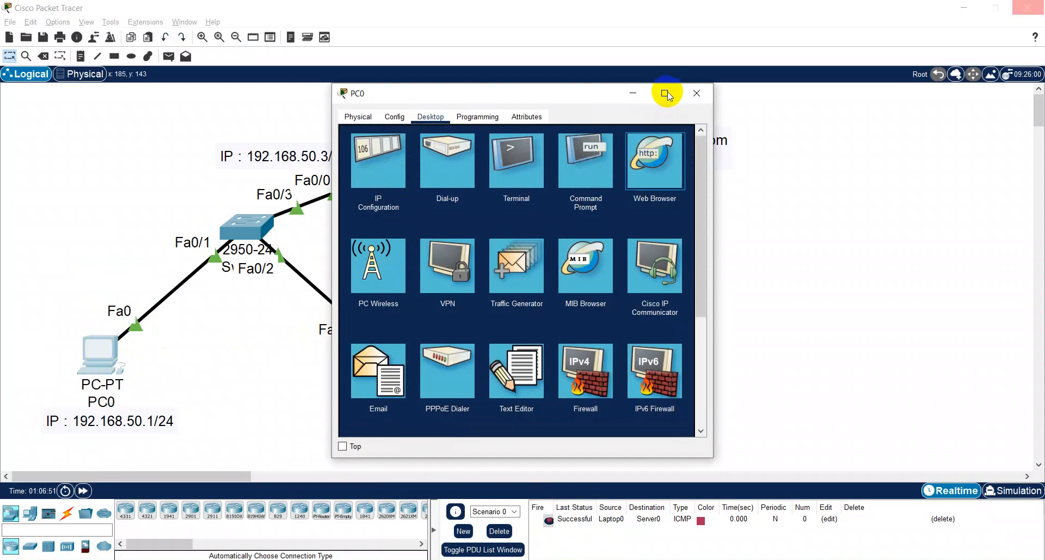
left_click(665, 94)
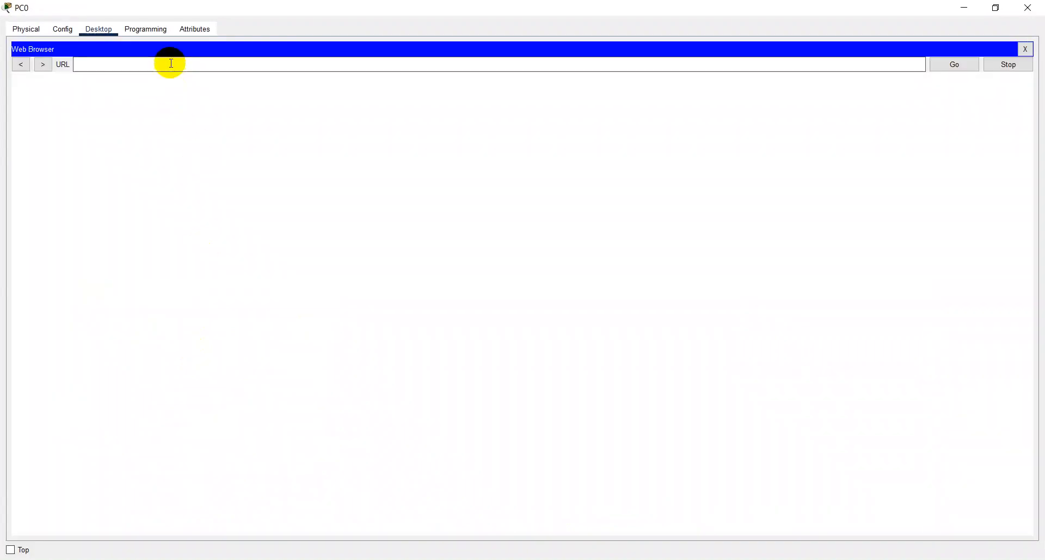
left_click(185, 59)
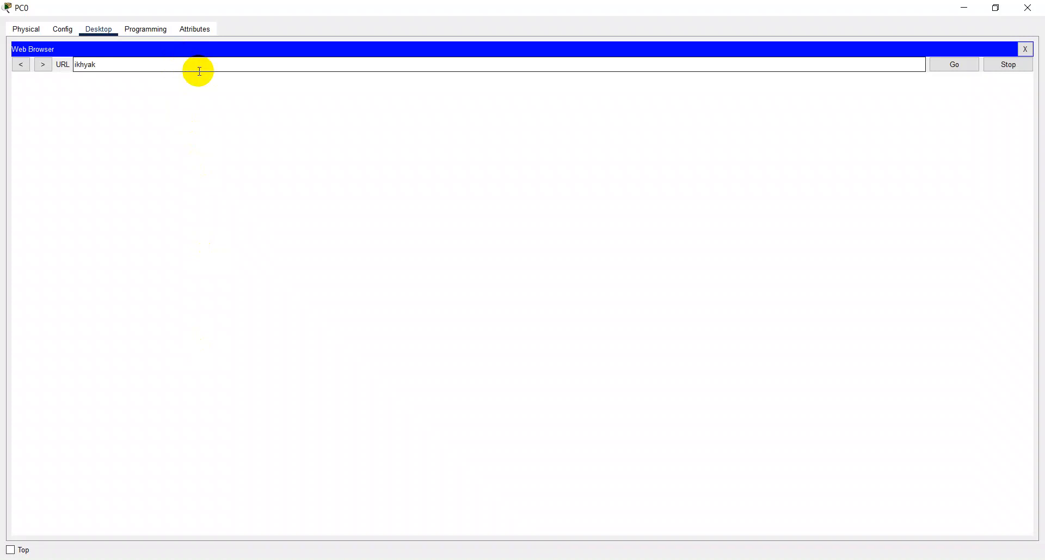
key("Return")
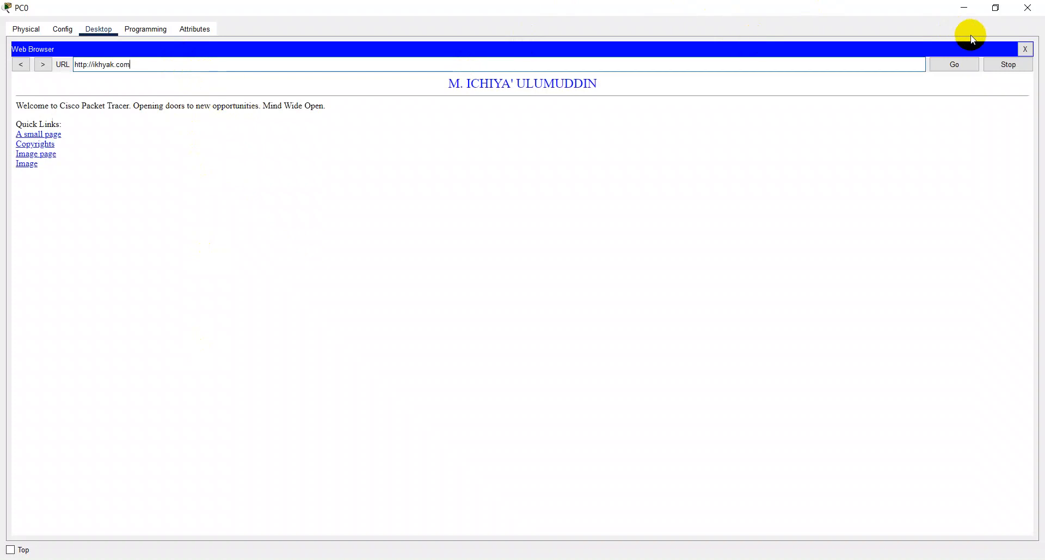
left_click(1026, 49)
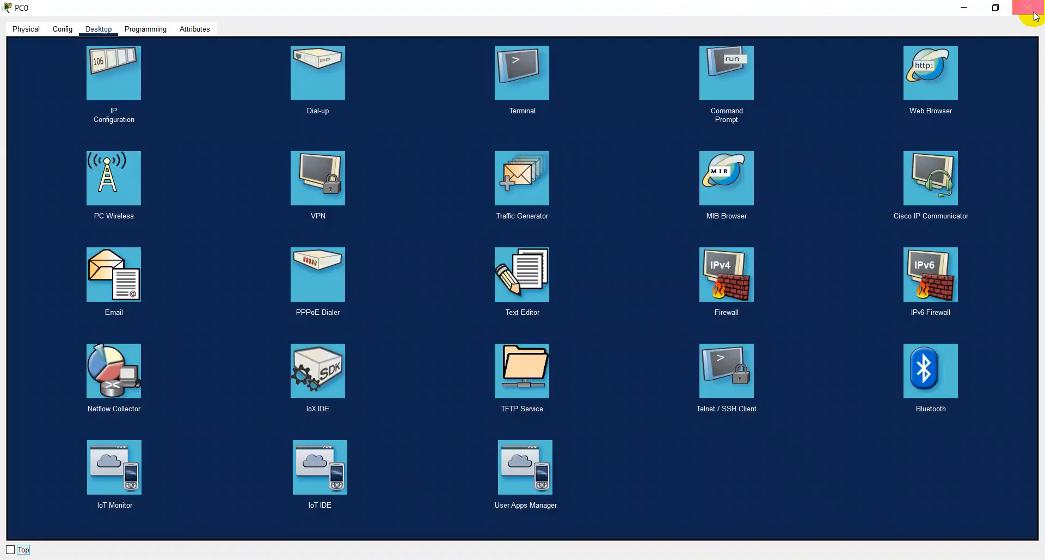
left_click(1027, 7)
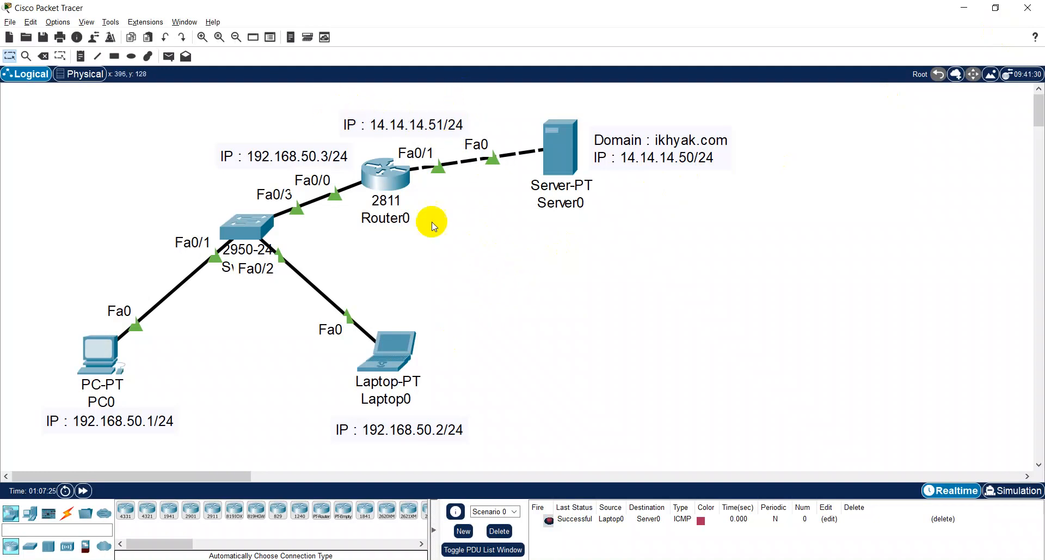
- Add an 1841 router and a 2950-24 switch in the empty area beside Server0, spacing them apart with the switch lower
left_click(365, 510)
left_click(686, 242)
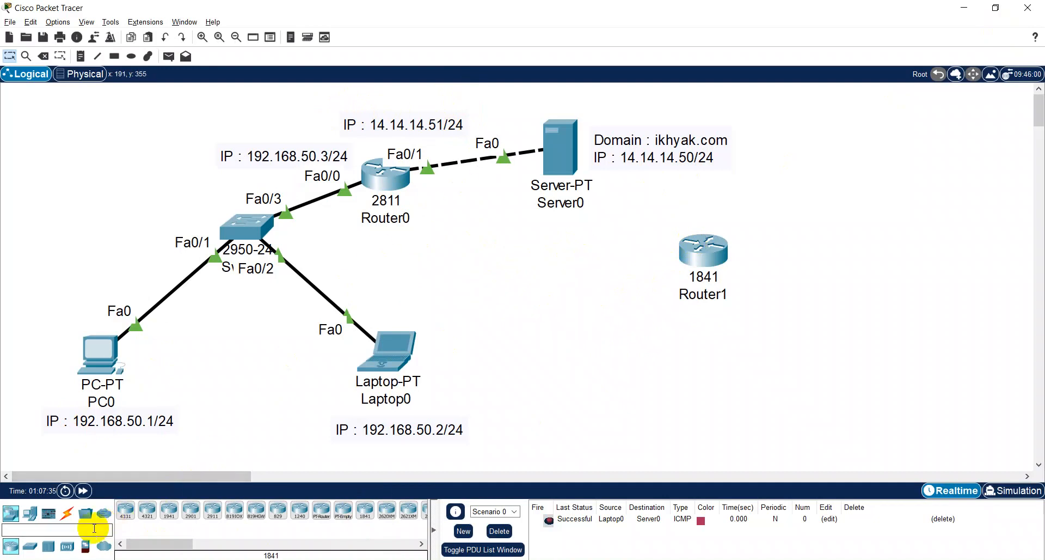
left_click(29, 546)
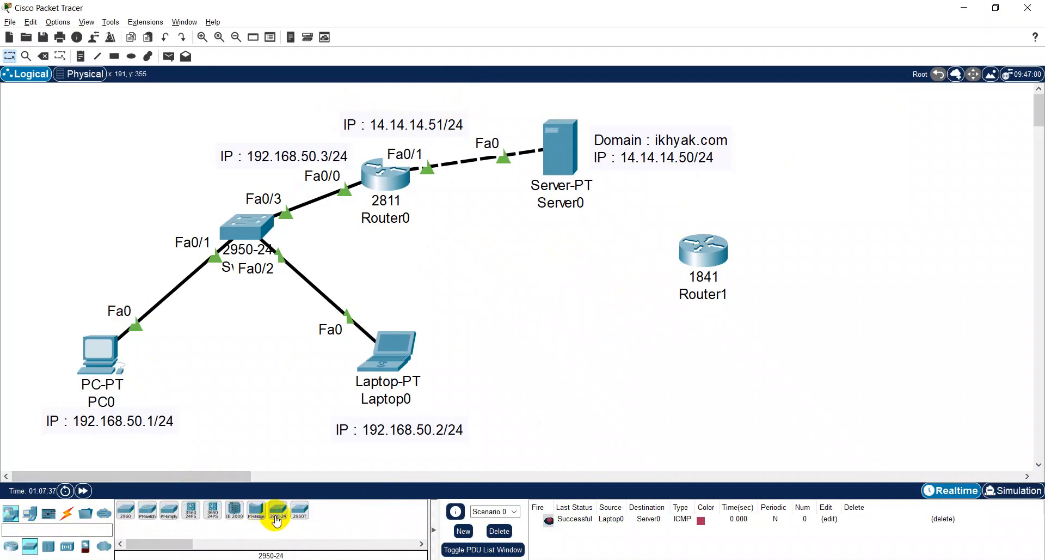
left_click(736, 330)
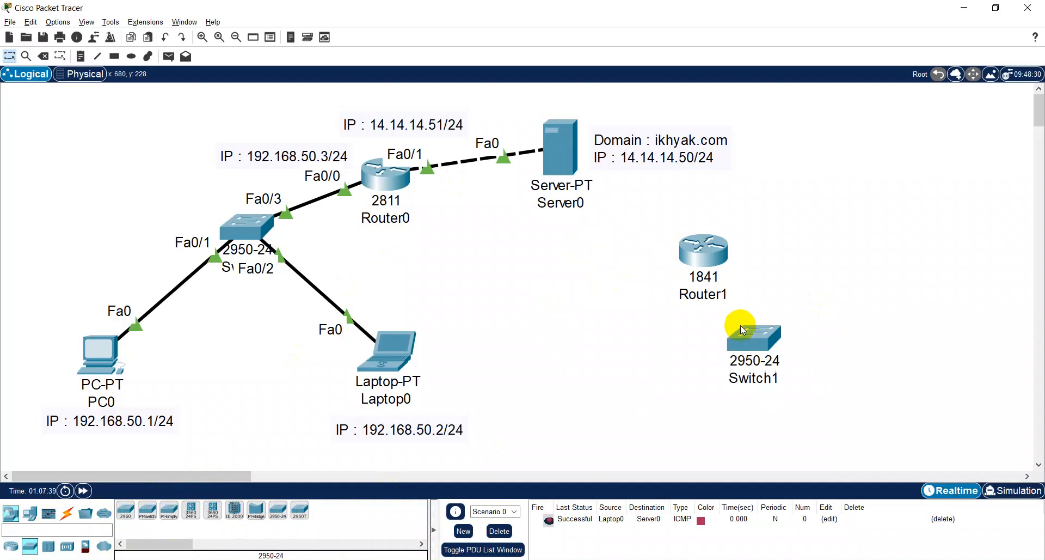
left_click(712, 253)
left_click_drag(713, 256, 768, 250)
left_click_drag(737, 340, 844, 323)
left_click_drag(763, 246, 740, 249)
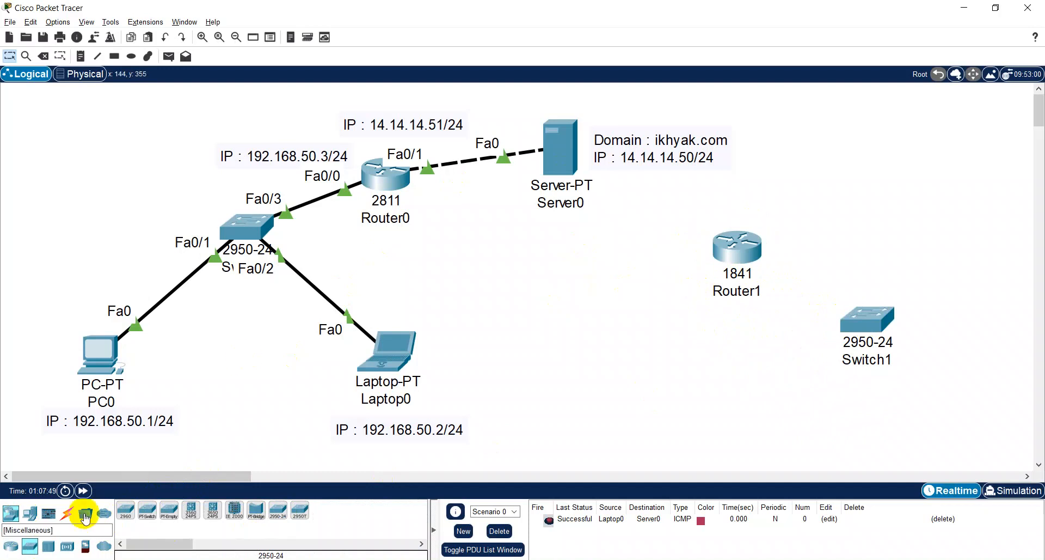
- Connect Router1 to Switch1 using the automatically chosen connection type
left_click(67, 512)
left_click(125, 510)
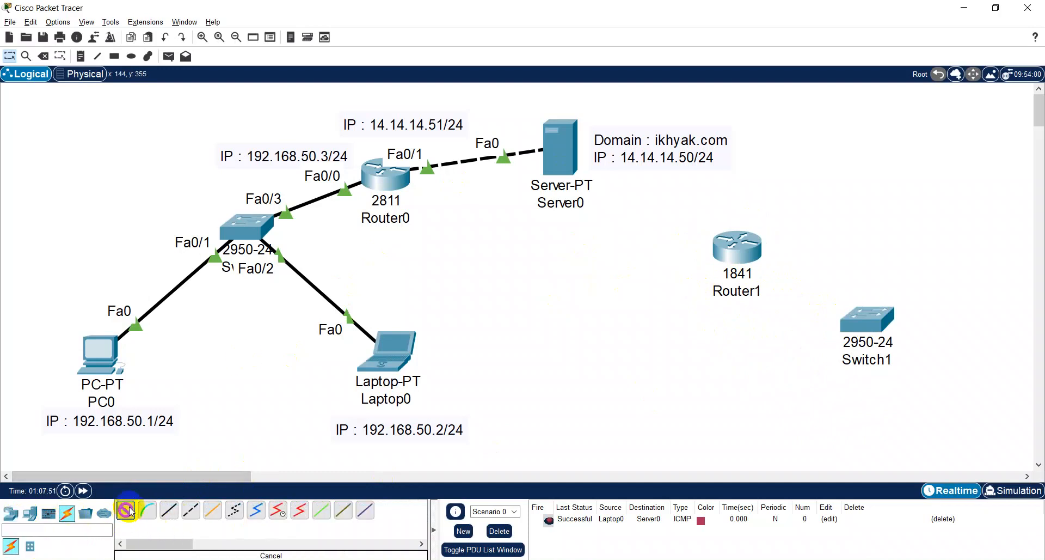
left_click(751, 248)
left_click(867, 318)
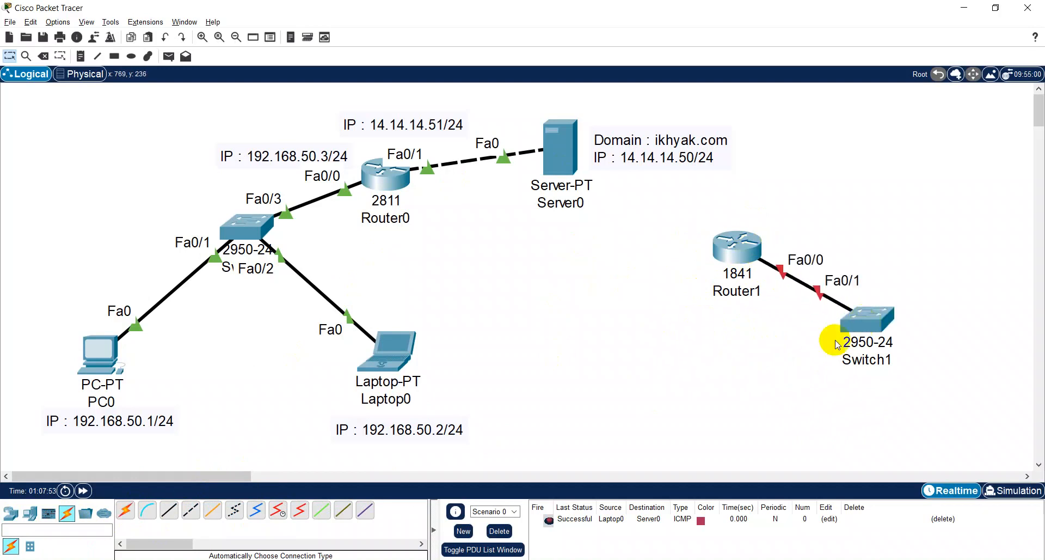
left_click(126, 508)
- Place two Laptop-PT devices below Switch1, one on each side
left_click(11, 512)
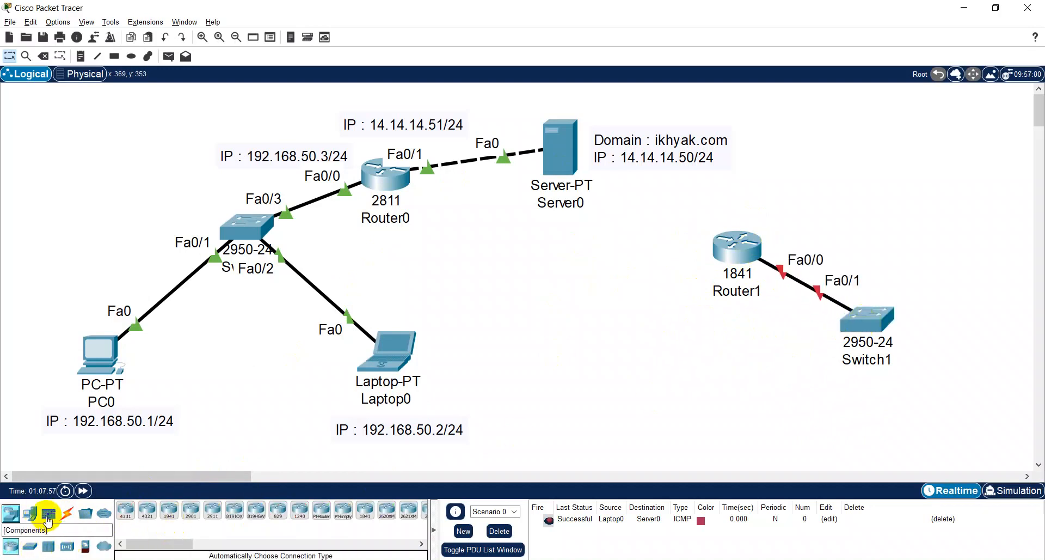
left_click(30, 512)
left_click(170, 510)
left_click(146, 510)
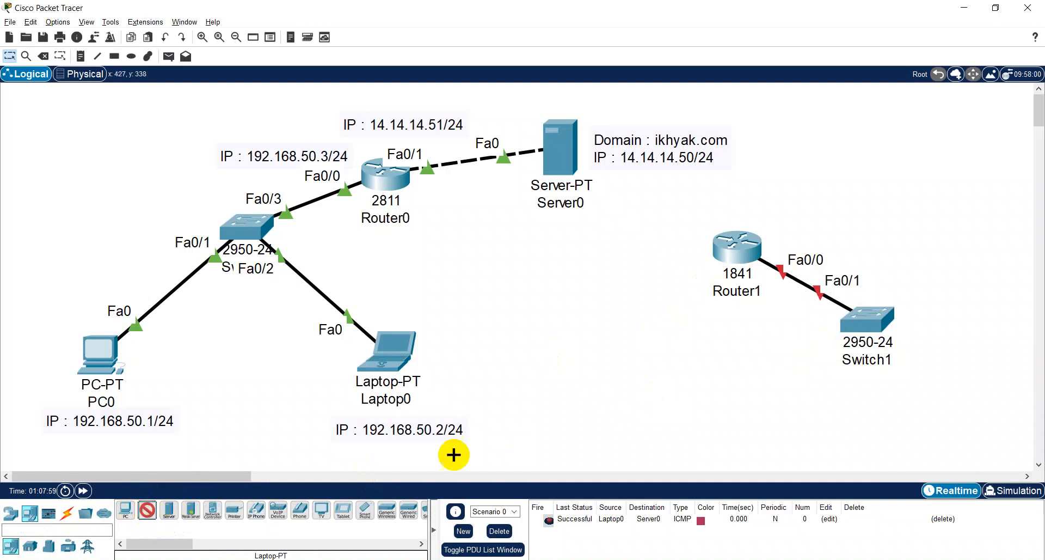
left_click(732, 370)
left_click(147, 510)
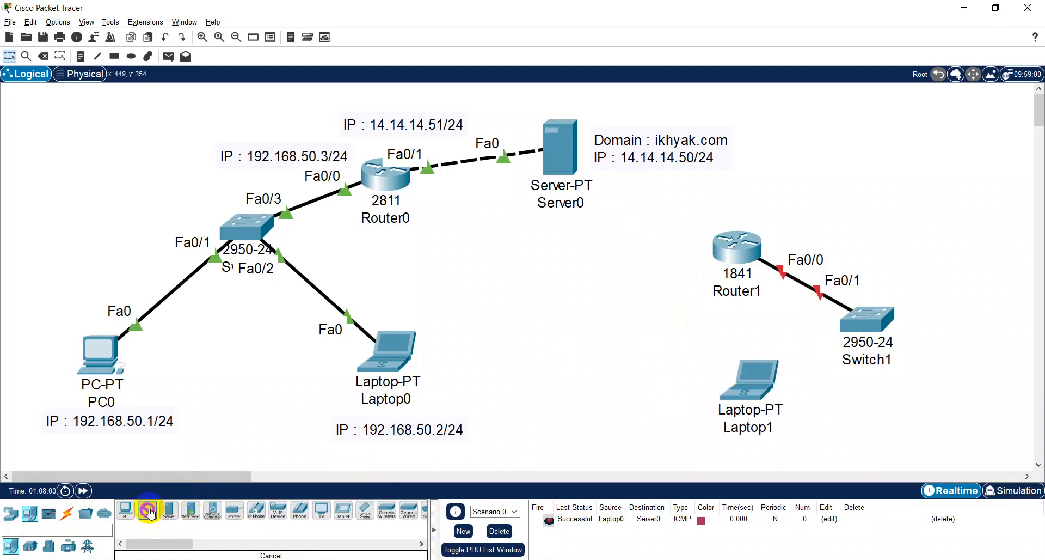
left_click(957, 392)
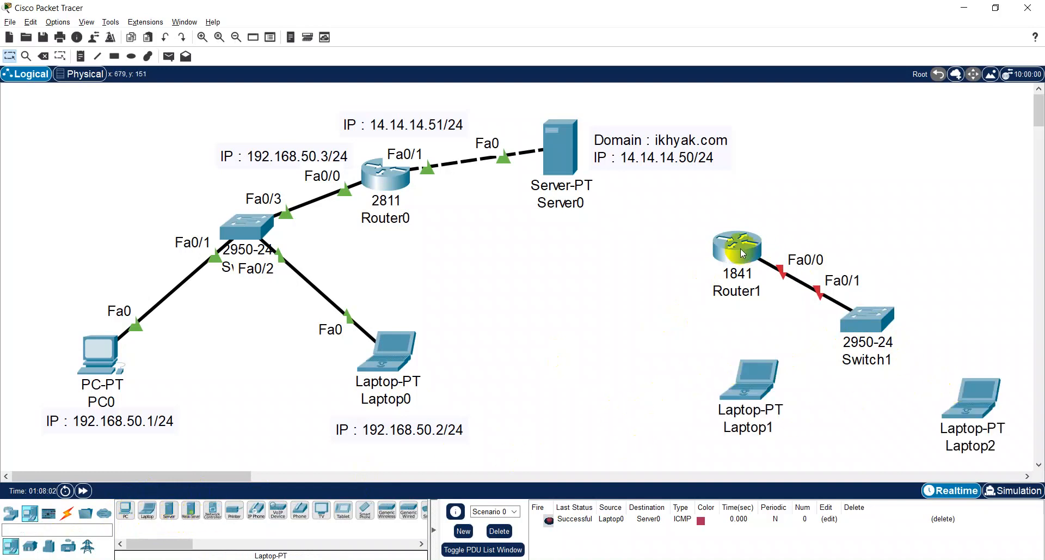
- Rearrange the new network by moving Router1 away from Switch1, raising Switch1, and lowering Laptop1
left_click_drag(739, 249, 580, 294)
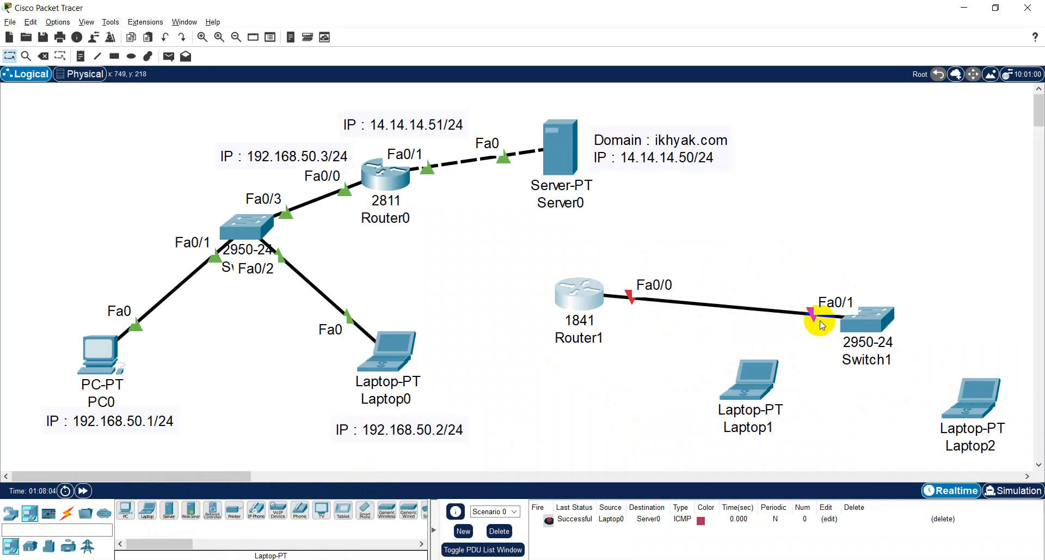
left_click_drag(868, 323, 876, 289)
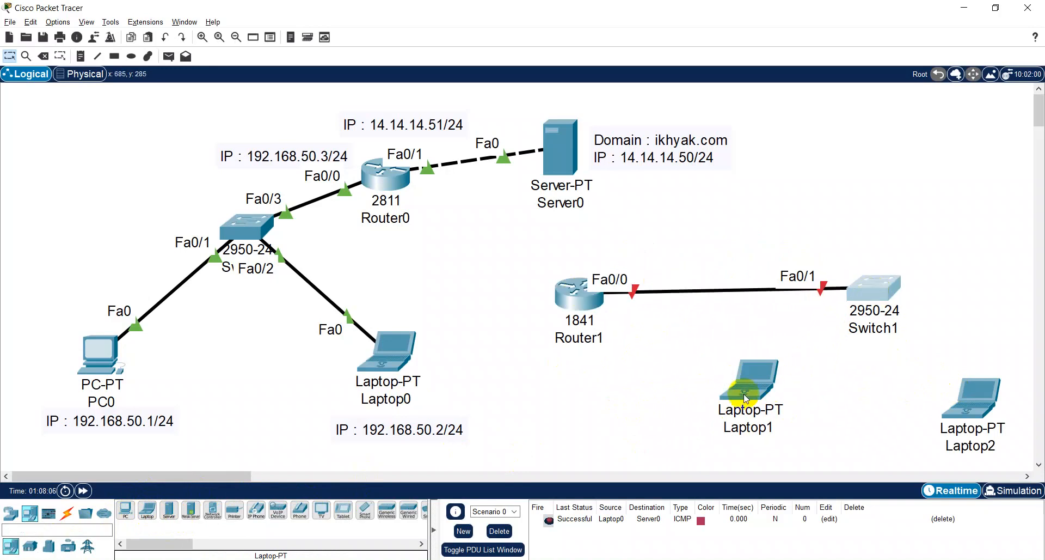
left_click_drag(744, 394, 752, 413)
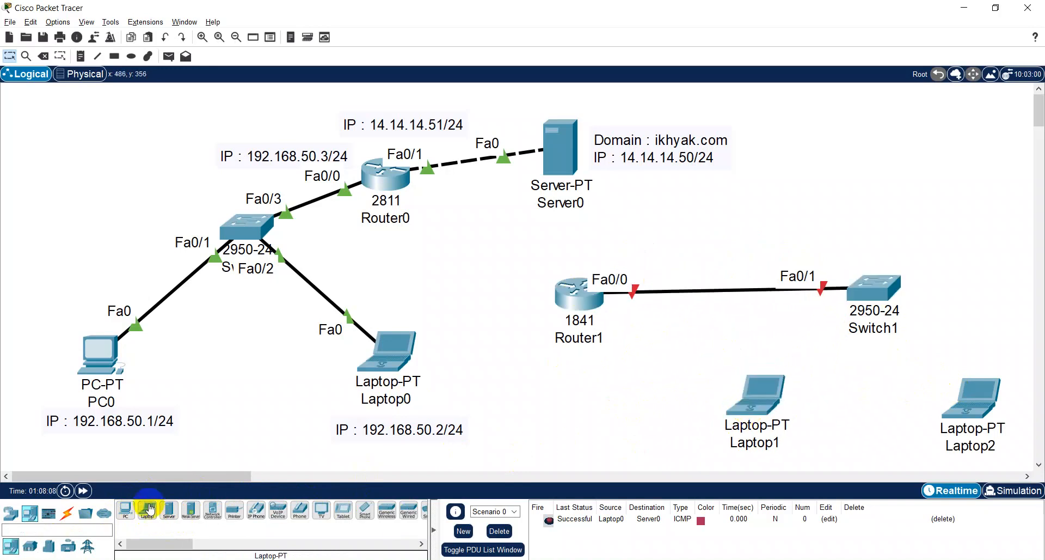
- Connect Switch1 to Laptop1 and Laptop2 using the automatically chosen connection type
left_click(67, 514)
left_click(126, 511)
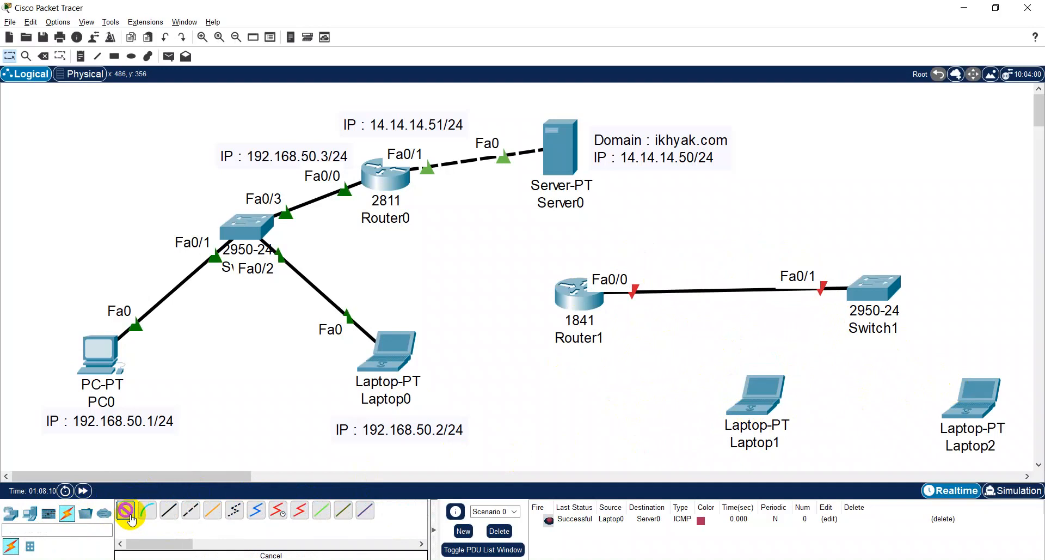
left_click(858, 299)
left_click(751, 393)
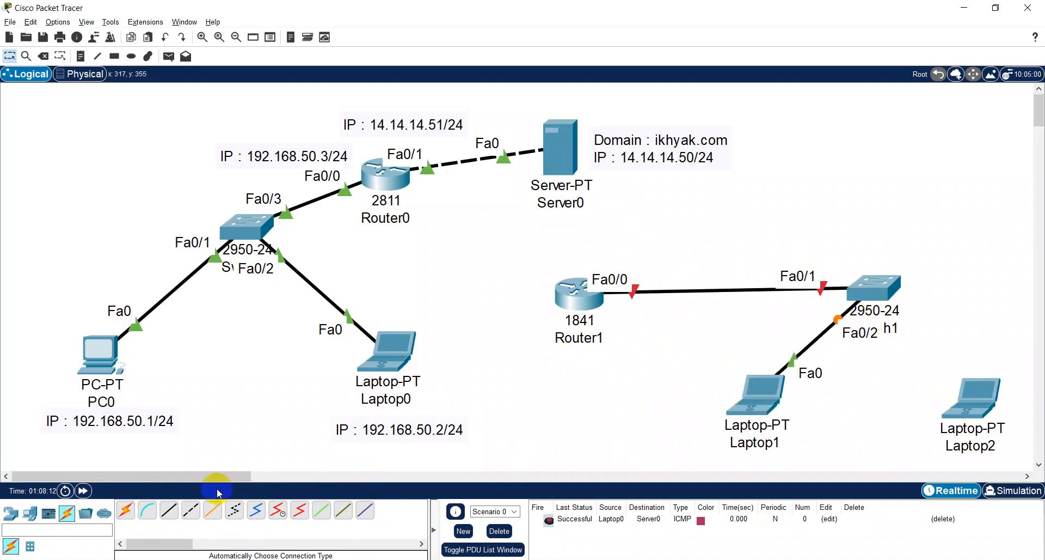
left_click(878, 287)
left_click(971, 409)
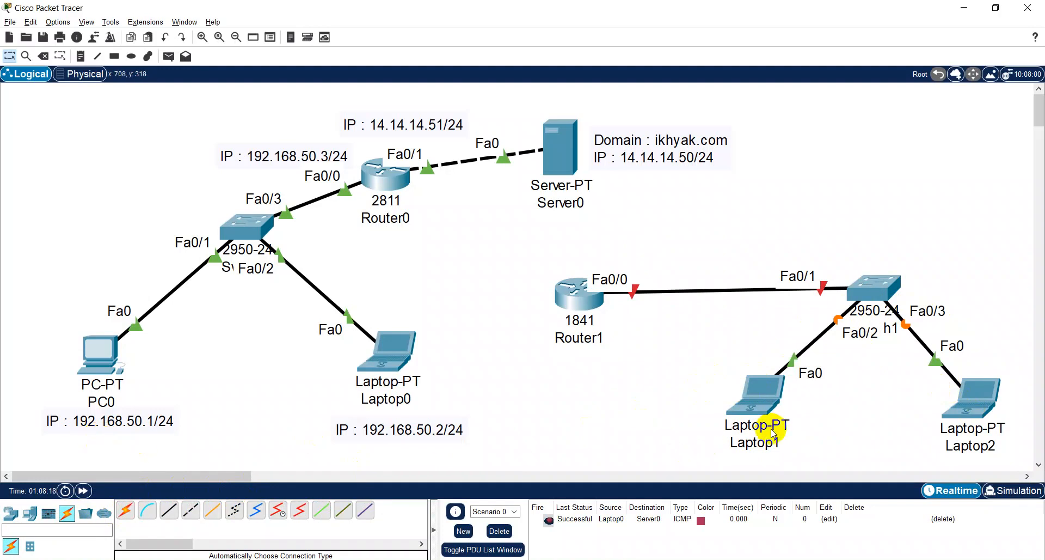
- Copy Laptop0's IP note to a new note under Laptop1 and change it to "IP : 172.16.50.2/24"
scroll(773, 433, "down", 2)
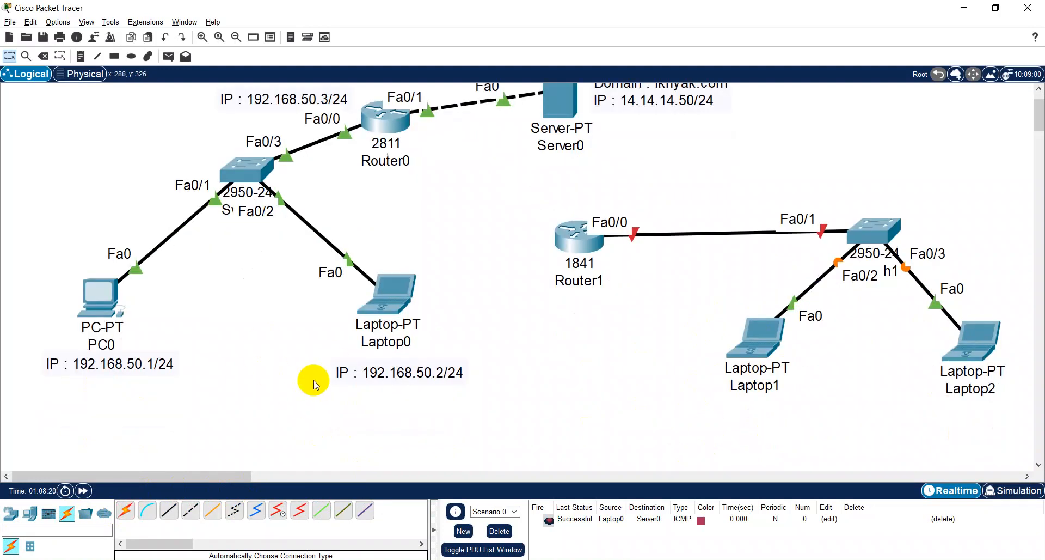
double_click(382, 381)
left_click_drag(388, 364, 268, 354)
key("ctrl+c")
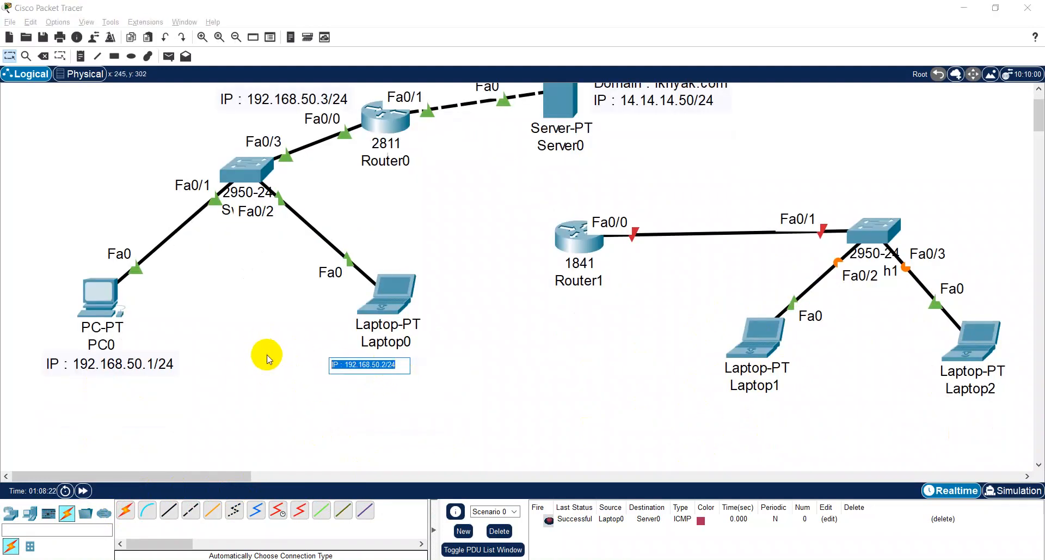
left_click(80, 57)
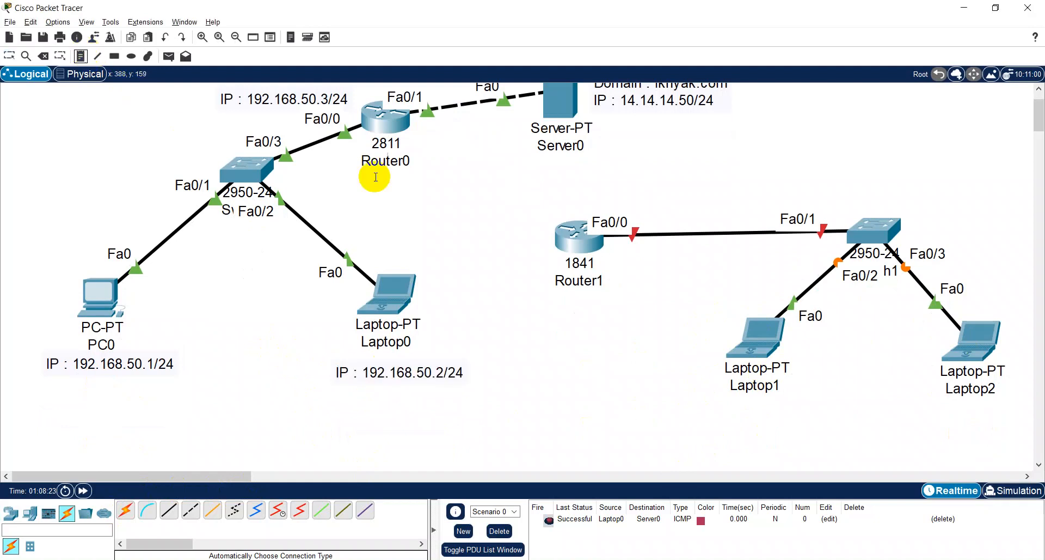
left_click(722, 410)
key("ctrl+v")
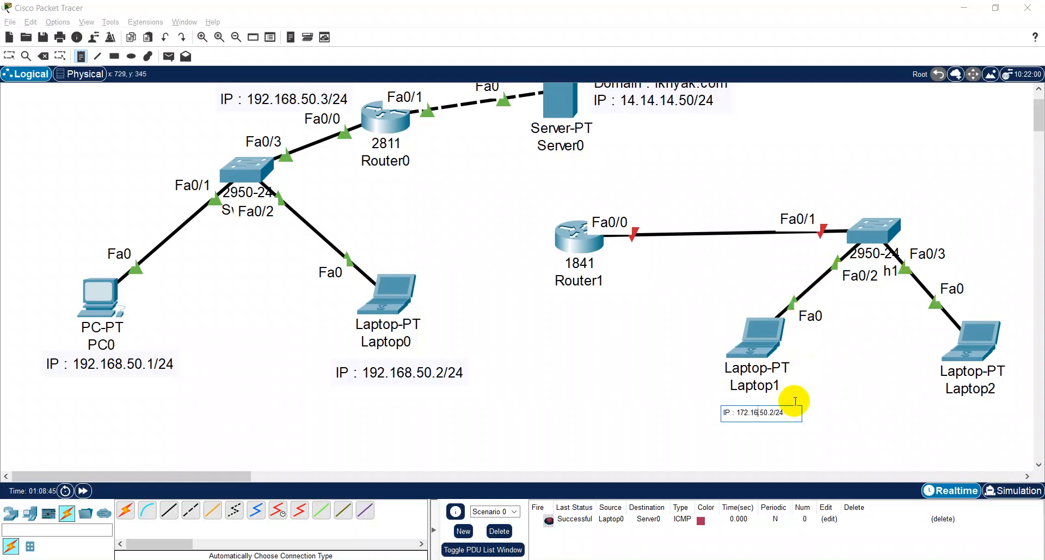
- Copy Laptop1's IP note to a new note under Laptop2 and align the two notes in a row
left_click_drag(784, 411, 633, 411)
key("ctrl+c")
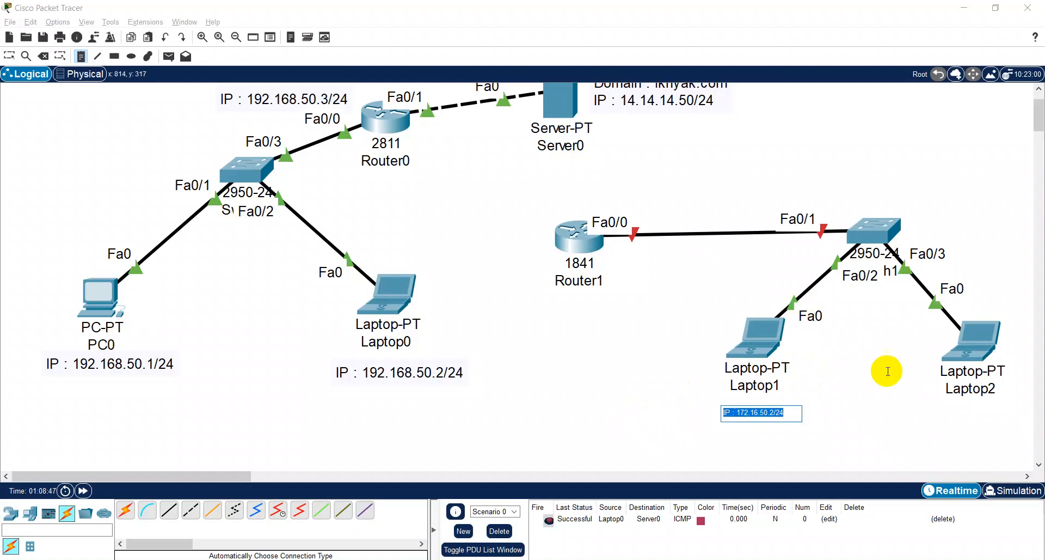
left_click(934, 421)
key("ctrl+v")
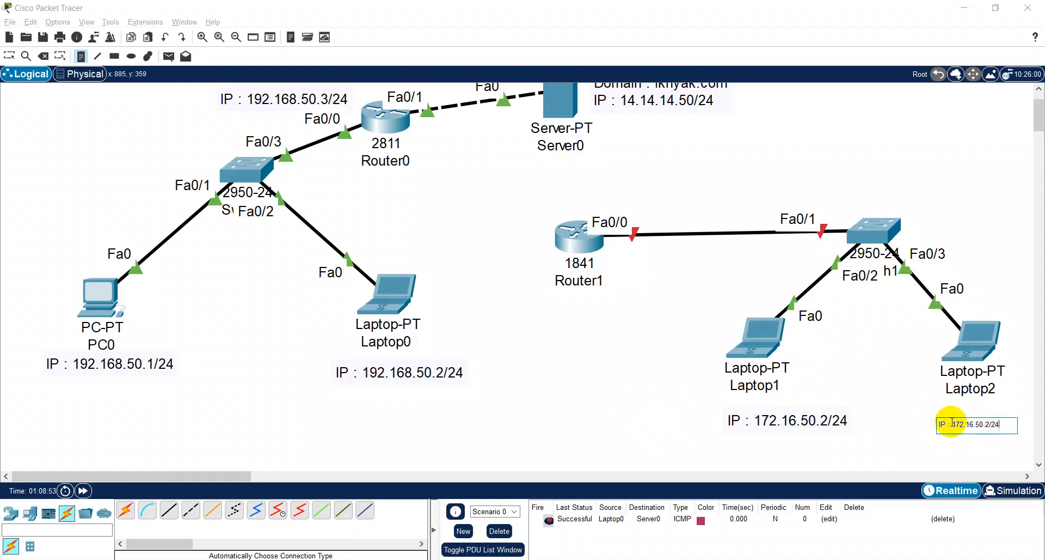
left_click(985, 424)
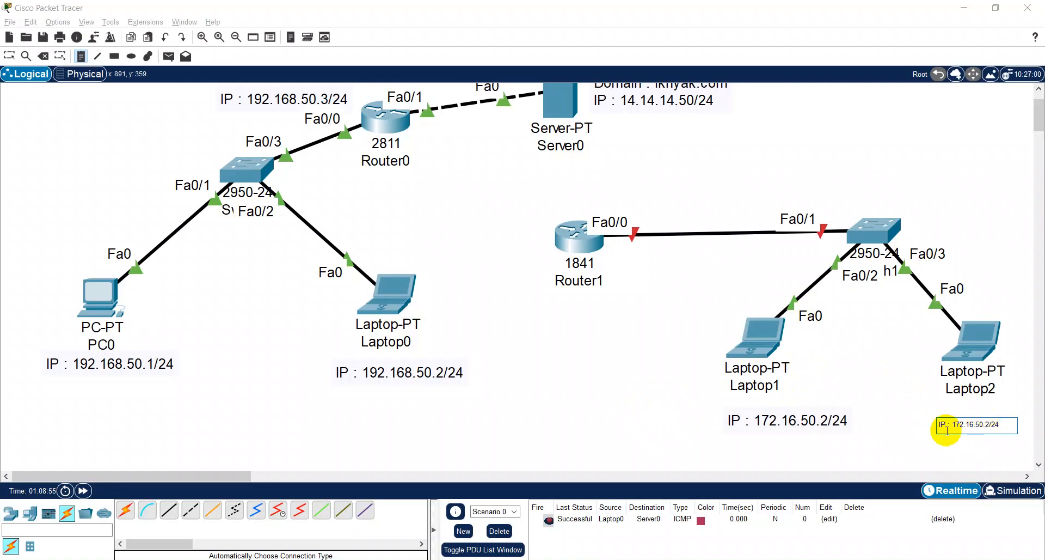
left_click(828, 420)
key("Escape")
left_click_drag(952, 431, 898, 417)
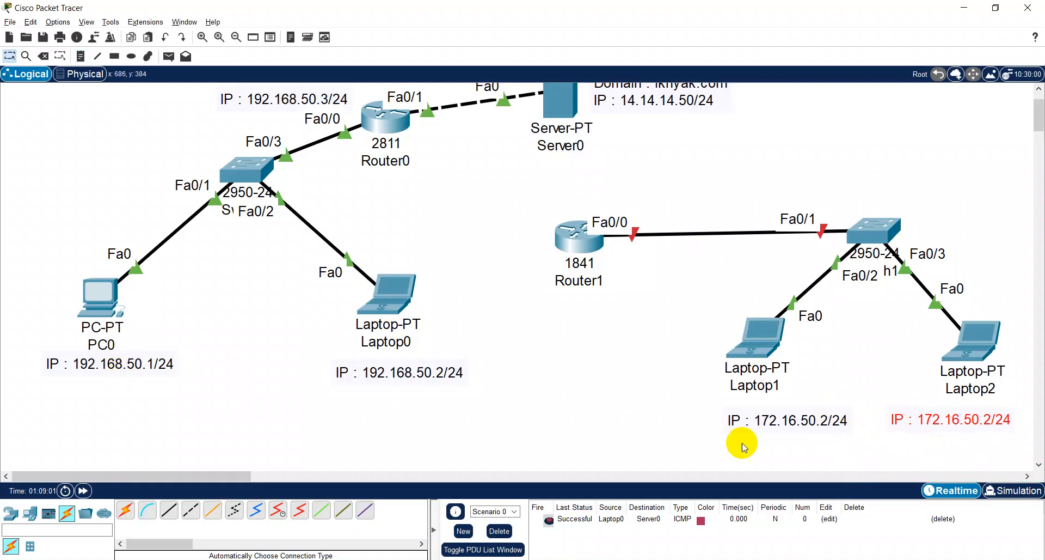
- Change the note under Laptop1 to "IP : 172.16.50.1/24" and space the two laptop notes farther apart
double_click(820, 426)
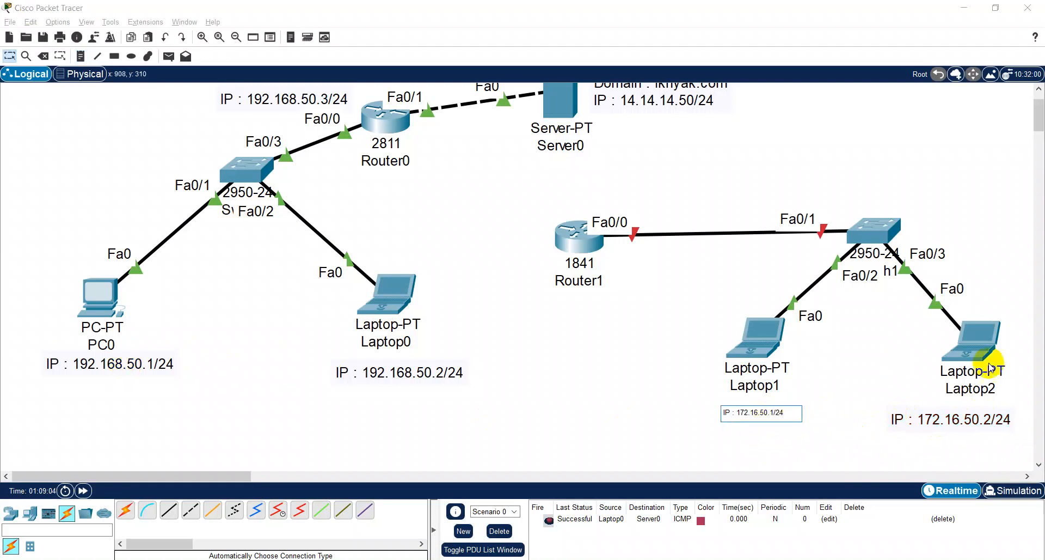
left_click(949, 419)
double_click(958, 419)
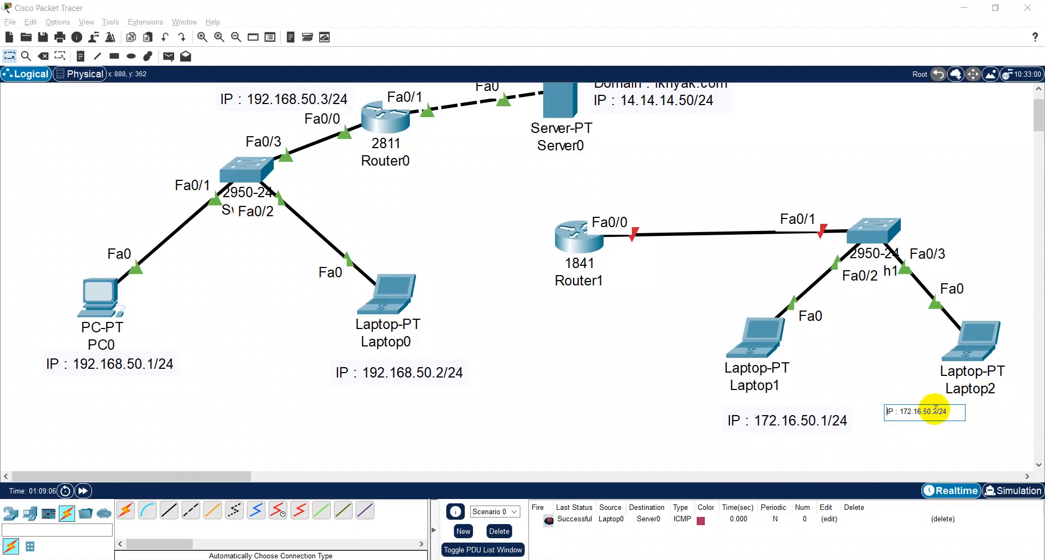
left_click(926, 424)
mouse_move(936, 417)
left_mouse_down()
mouse_move(950, 407)
mouse_move(947, 418)
left_mouse_up()
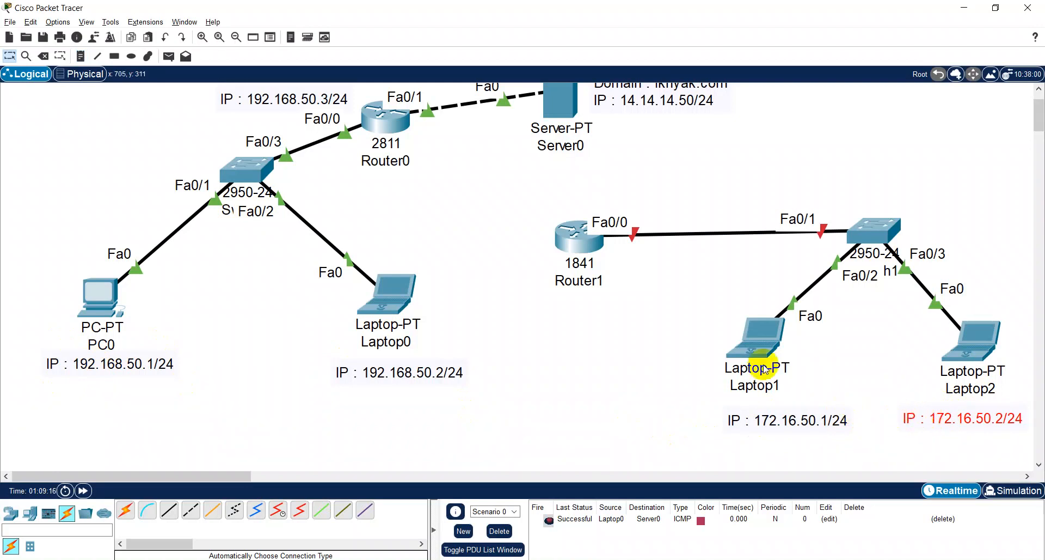
left_click(750, 431)
left_click_drag(750, 431, 722, 430)
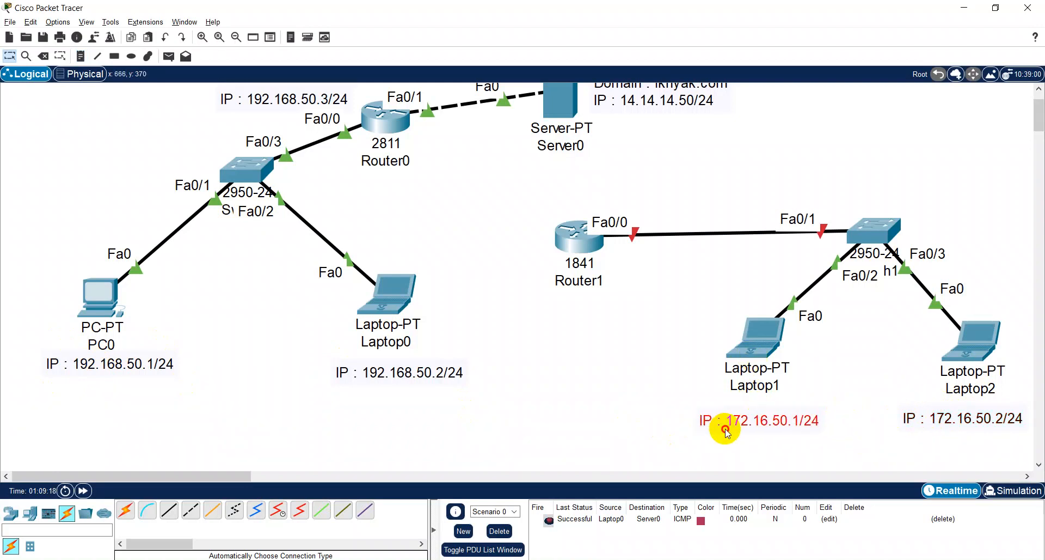
- Assign Laptop1 the static IPv4 address 172.16.50.1 with the default subnet mask 255.255.0.0
left_click(745, 347)
left_click(431, 116)
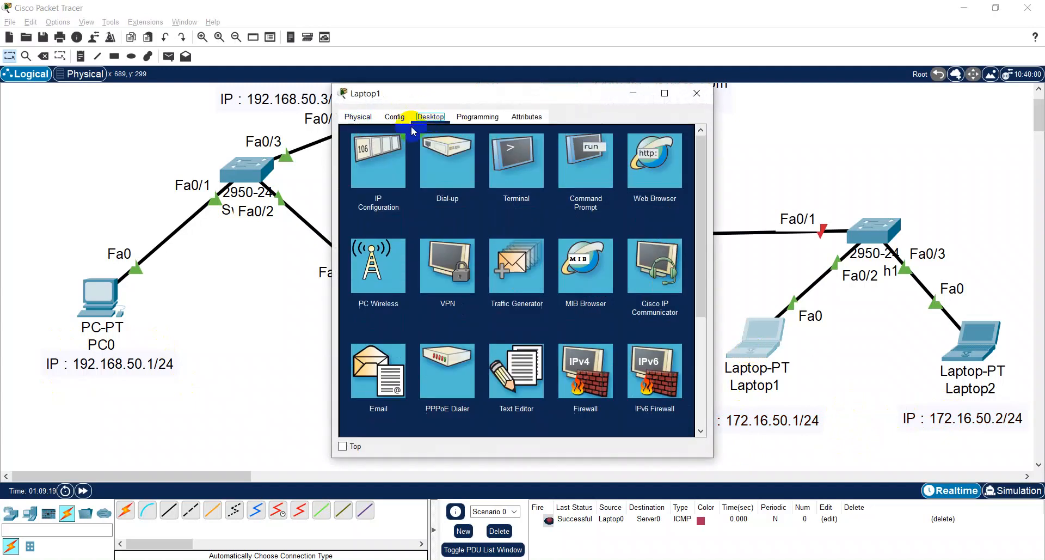
left_click(407, 173)
left_click(469, 198)
type("172.16.50.1")
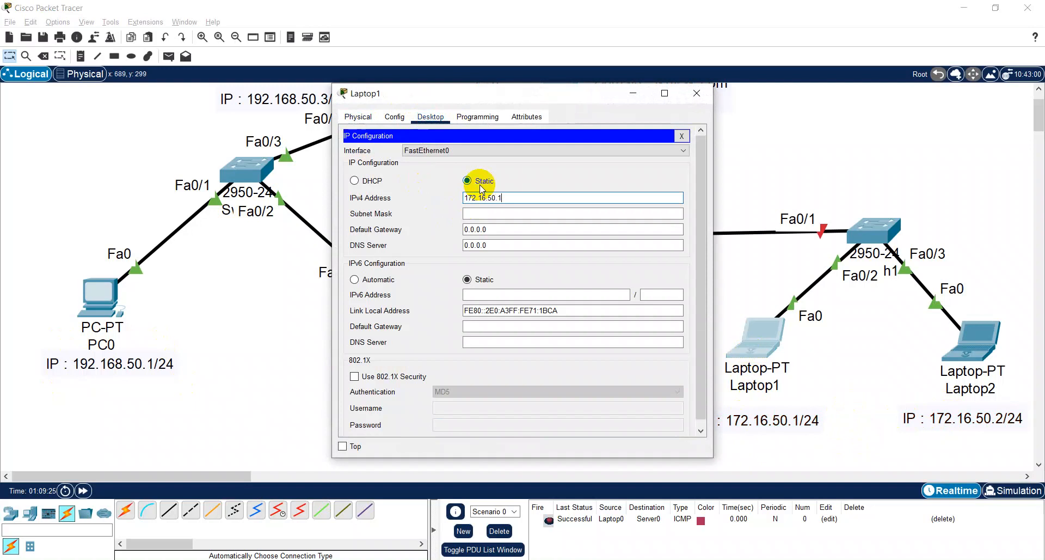
key("Tab")
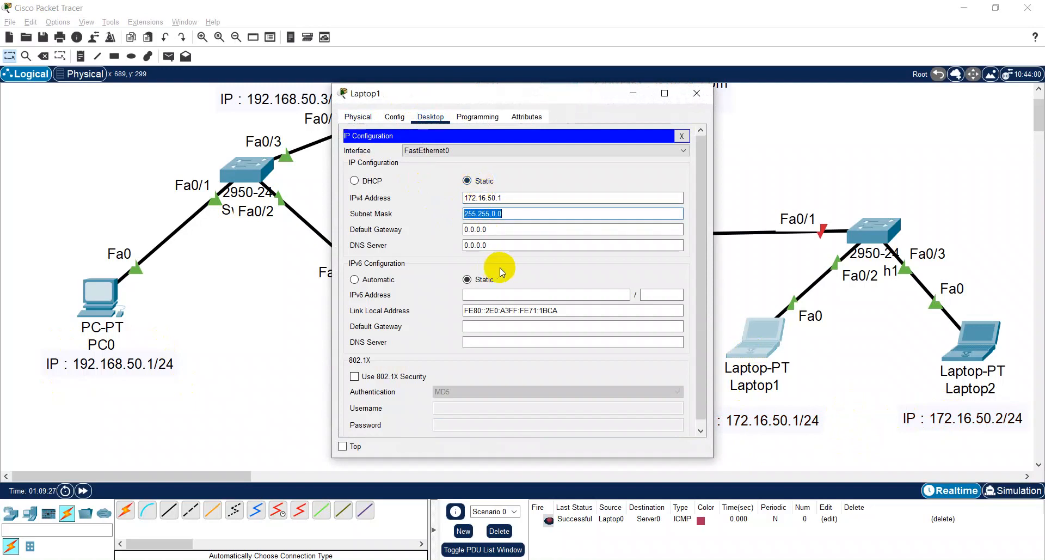
- Copy Laptop1's IPv4 address into its DNS server setting and change it to 172.16.50.3
left_click_drag(486, 96, 474, 293)
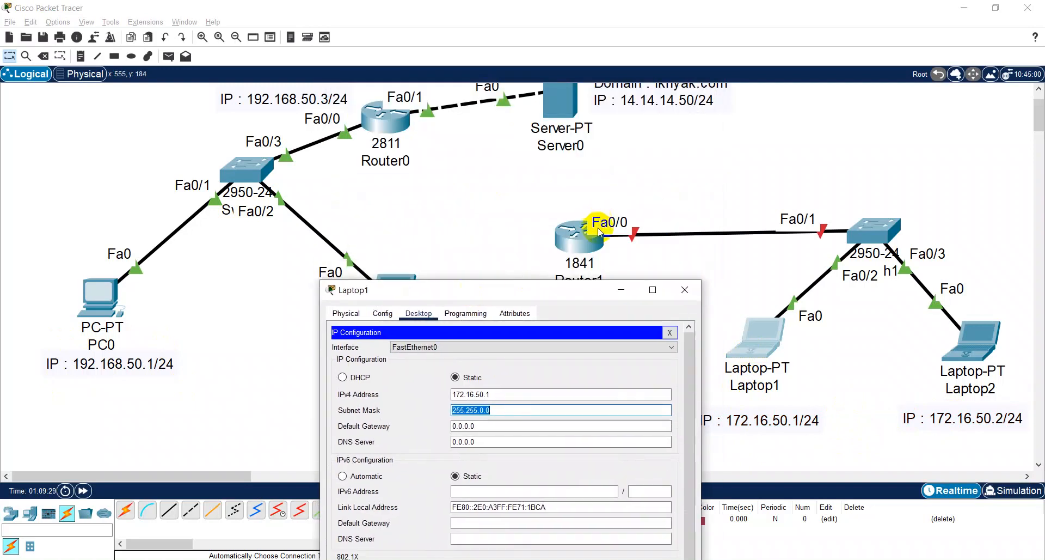
left_click_drag(552, 300, 503, 140)
left_click_drag(517, 191, 385, 194)
key("ctrl+c")
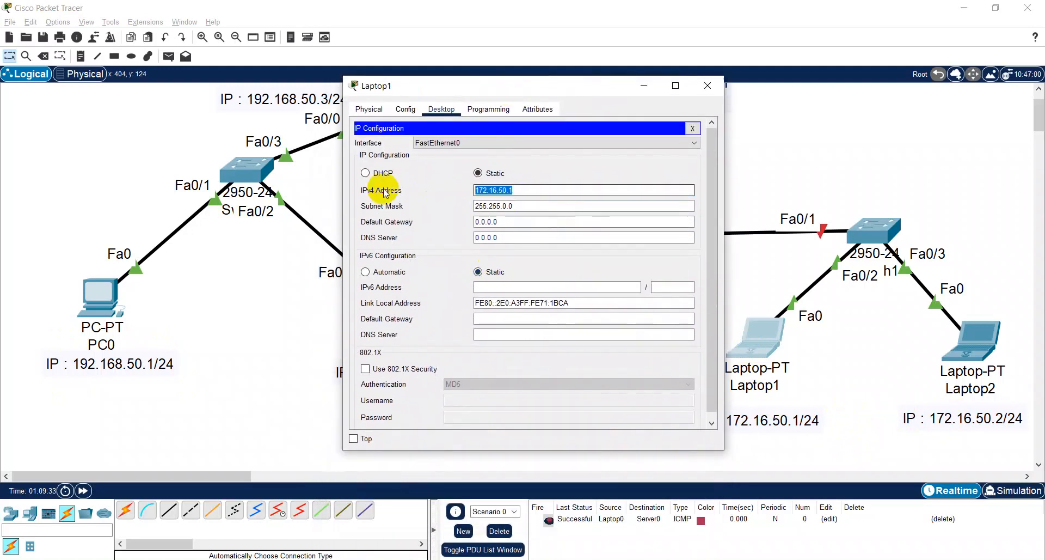
left_click_drag(510, 240, 369, 223)
key("ctrl+v")
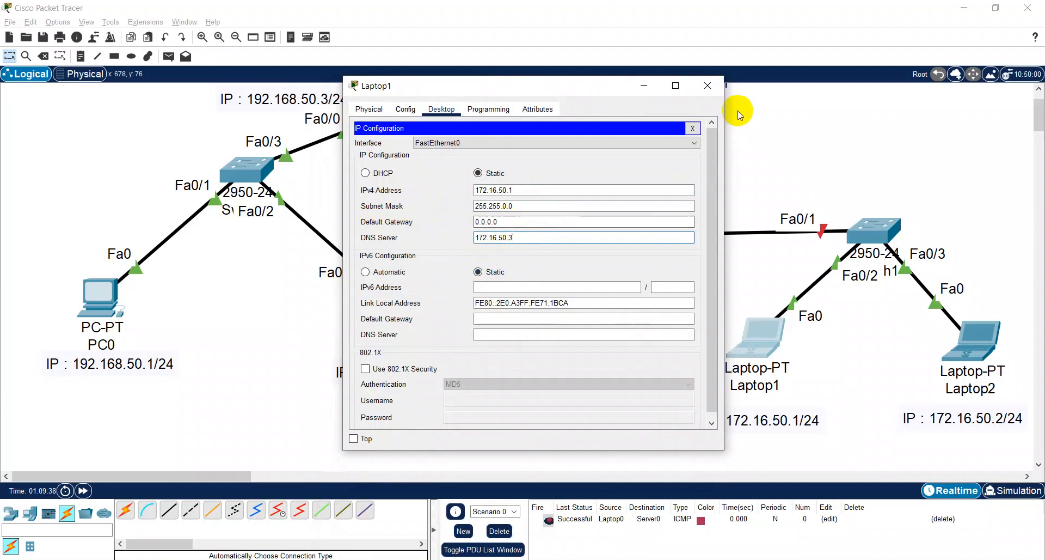
- Copy the 172.16.50.3 address into a new note above Router1's Fa0/0 link and complete it as "IP : 172.16.50.3/24"
left_click(526, 237)
left_click_drag(525, 238, 374, 235)
key("ctrl+c")
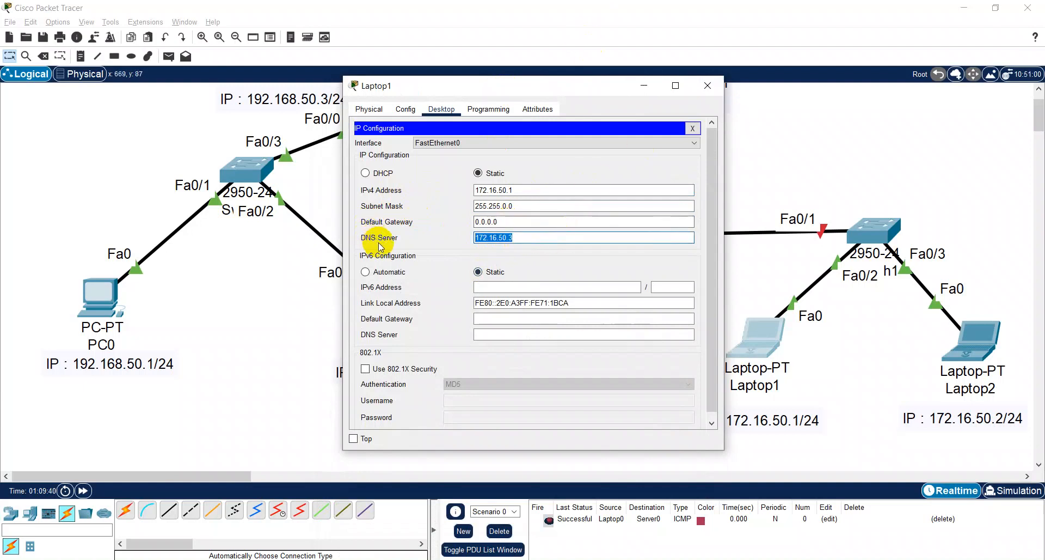
left_click(692, 131)
left_click(709, 86)
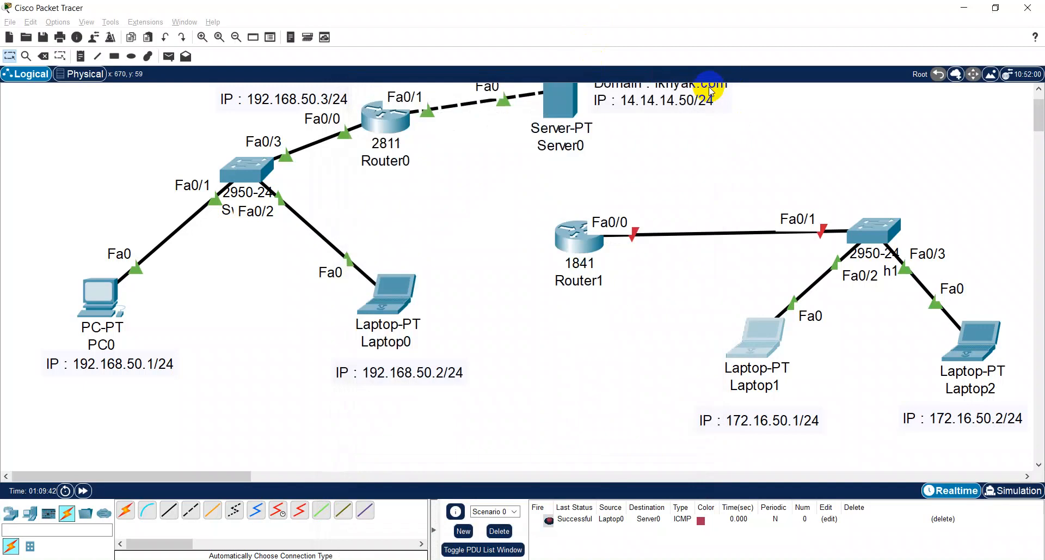
left_click(81, 56)
left_click(624, 194)
key("ctrl+v")
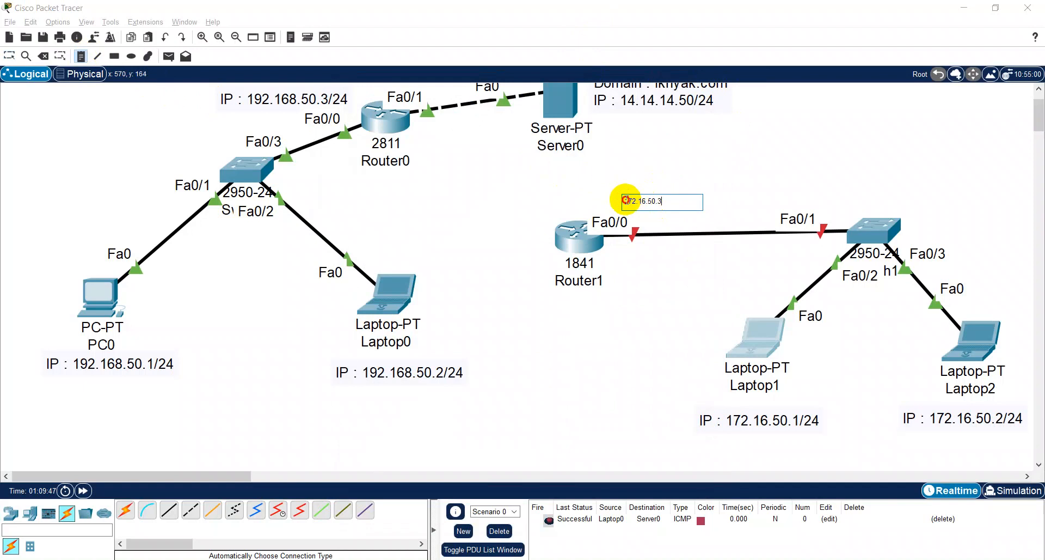
left_click(626, 200)
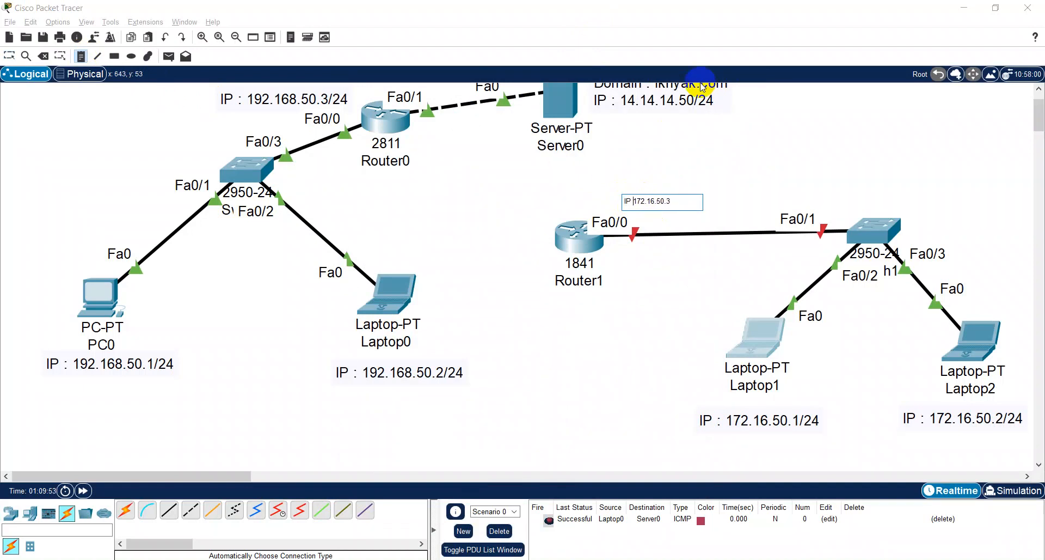
left_click(693, 205)
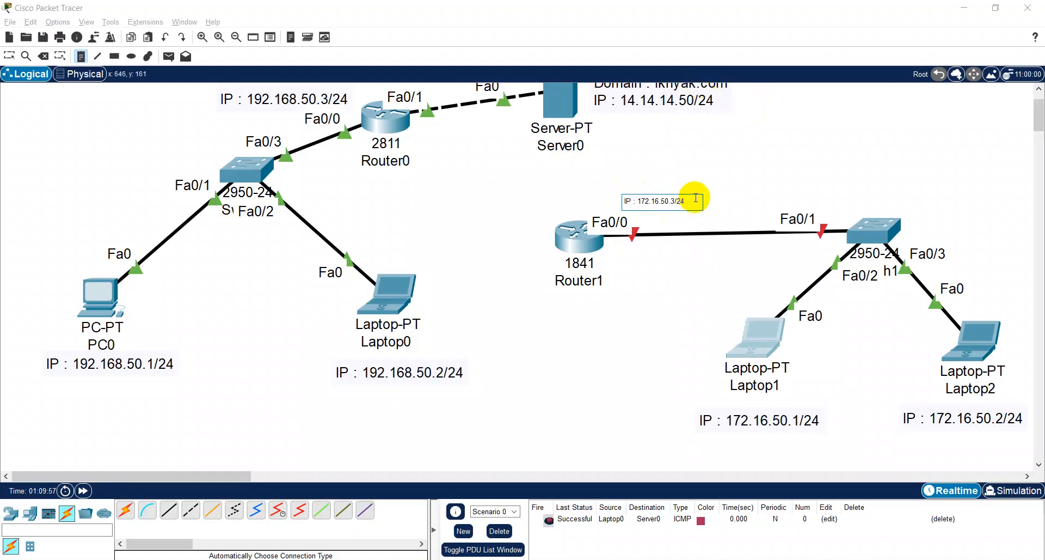
left_click(704, 188)
key("Escape")
left_click_drag(685, 221, 651, 209)
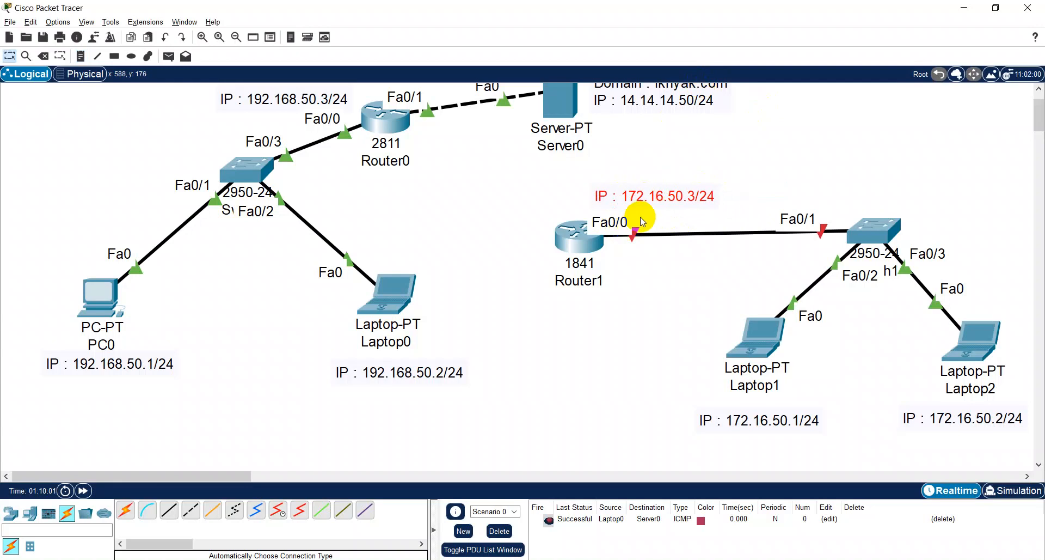
- Move the 172.16.50.3 address from Laptop1's DNS server setting to its default gateway
mouse_move(769, 335)
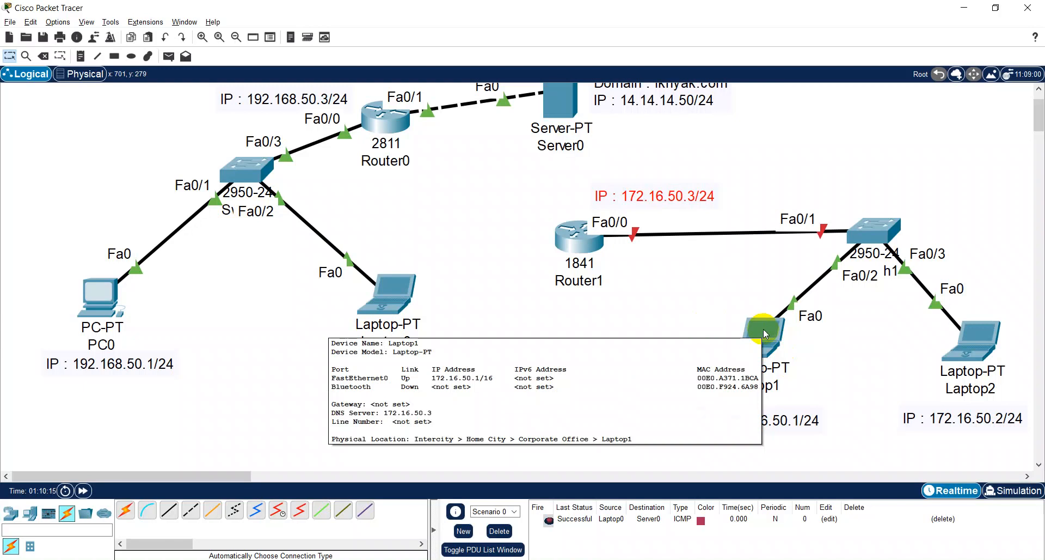
left_click(764, 333)
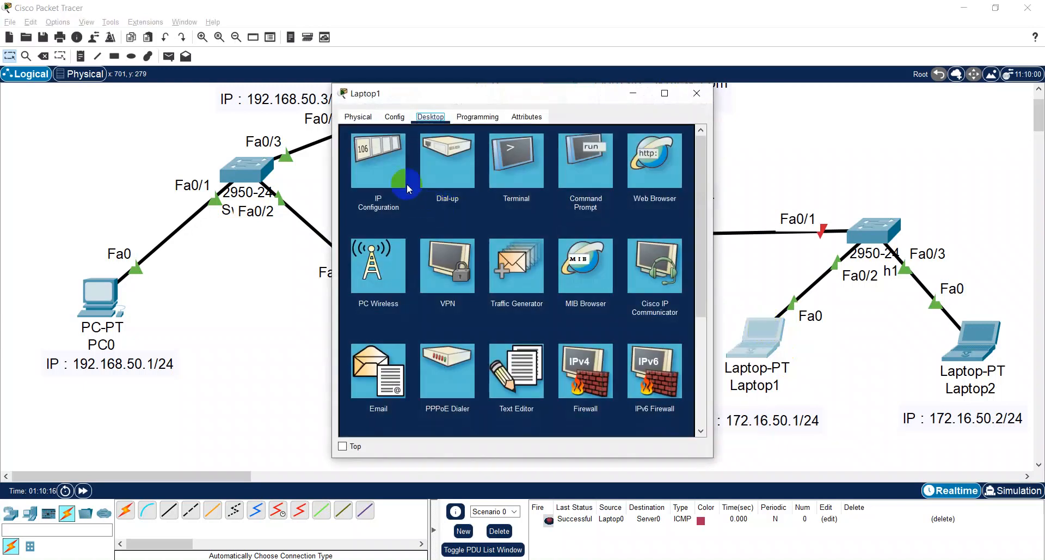
left_click(387, 174)
left_click_drag(502, 245, 416, 246)
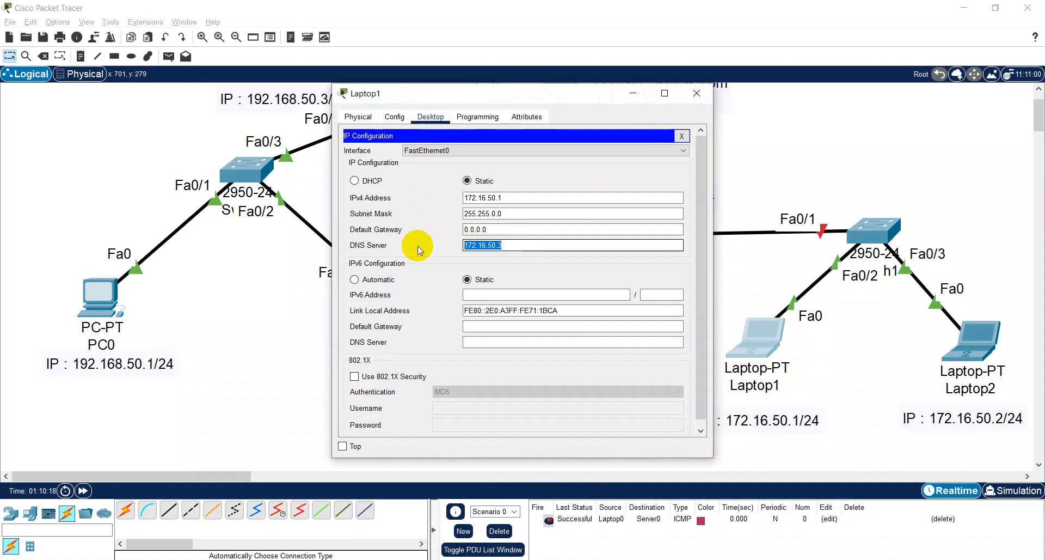
key("ctrl+x")
left_click_drag(490, 229, 429, 229)
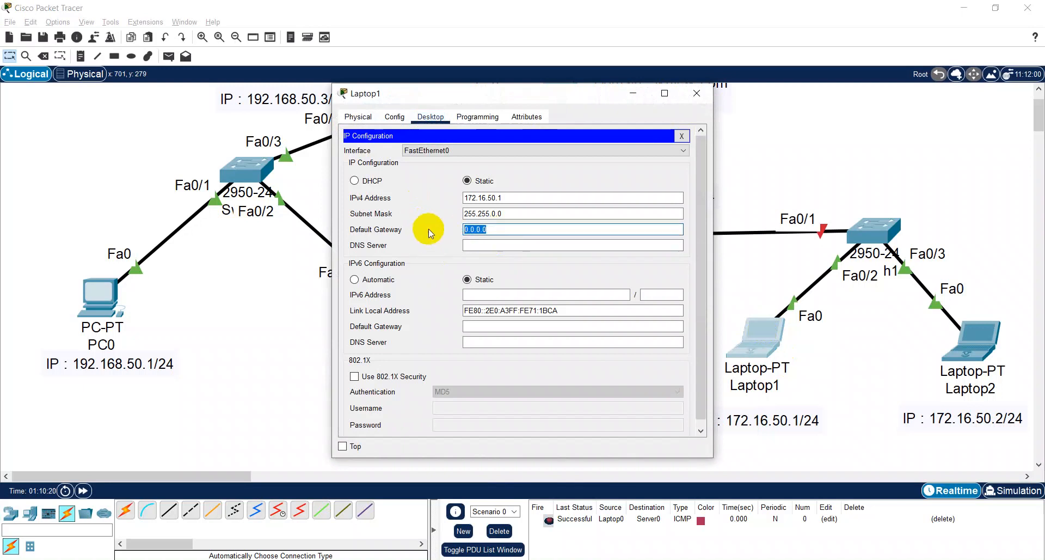
key("ctrl+v")
- Set Laptop1's DNS server to the address noted for Server0 and close the laptop's configuration
left_click(476, 244)
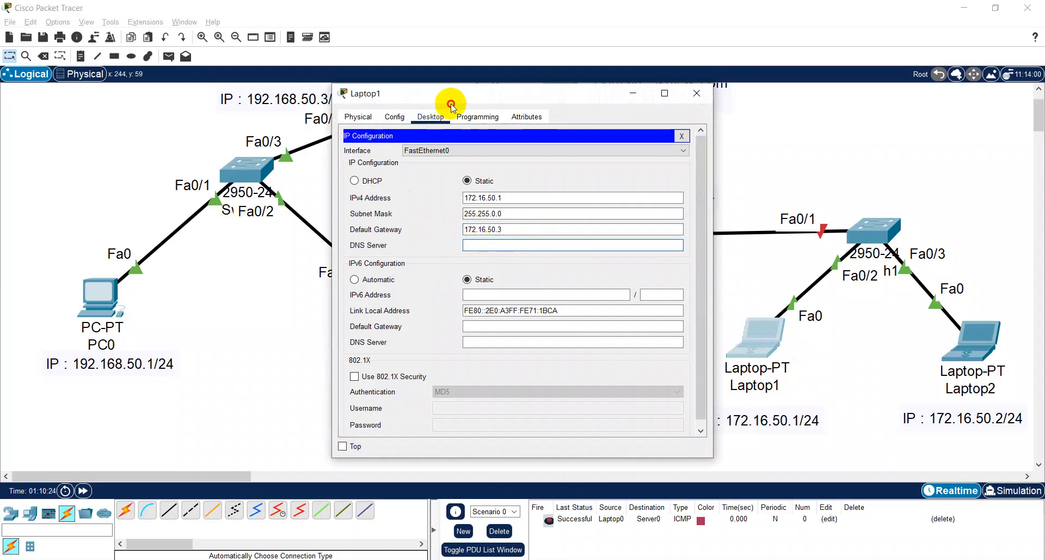
left_click_drag(469, 102, 441, 213)
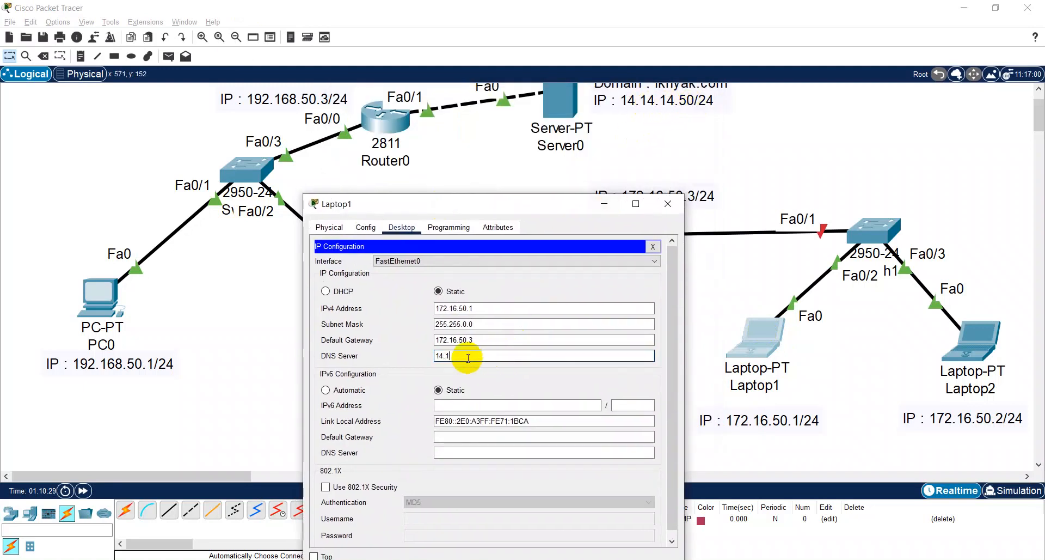
left_click(653, 246)
left_click(666, 206)
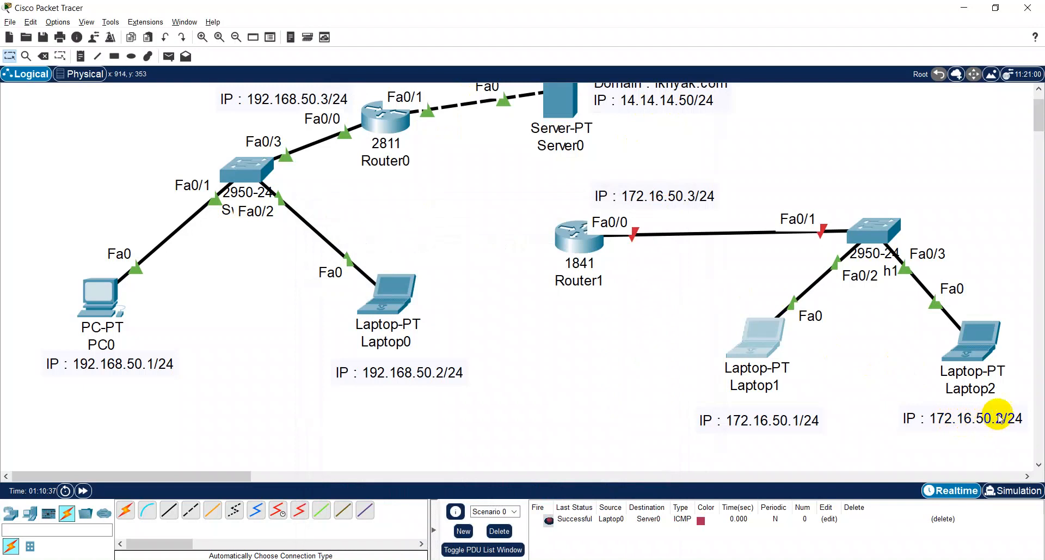
- Copy the address from Laptop2's note and assign it the static IPv4 address 172.16.50.2 with subnet mask 255.255.0.0
double_click(964, 418)
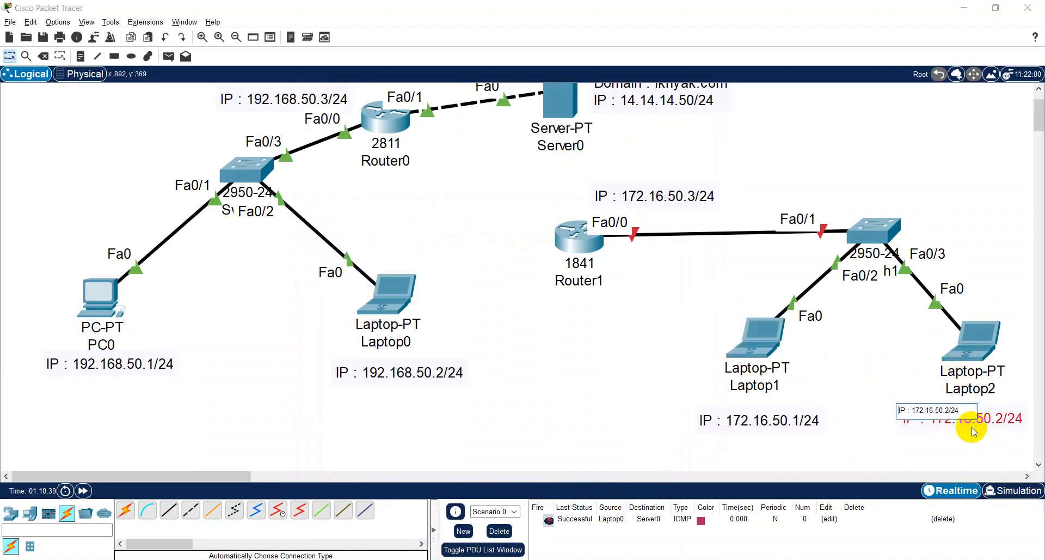
left_click_drag(950, 410, 914, 408)
left_click(974, 350)
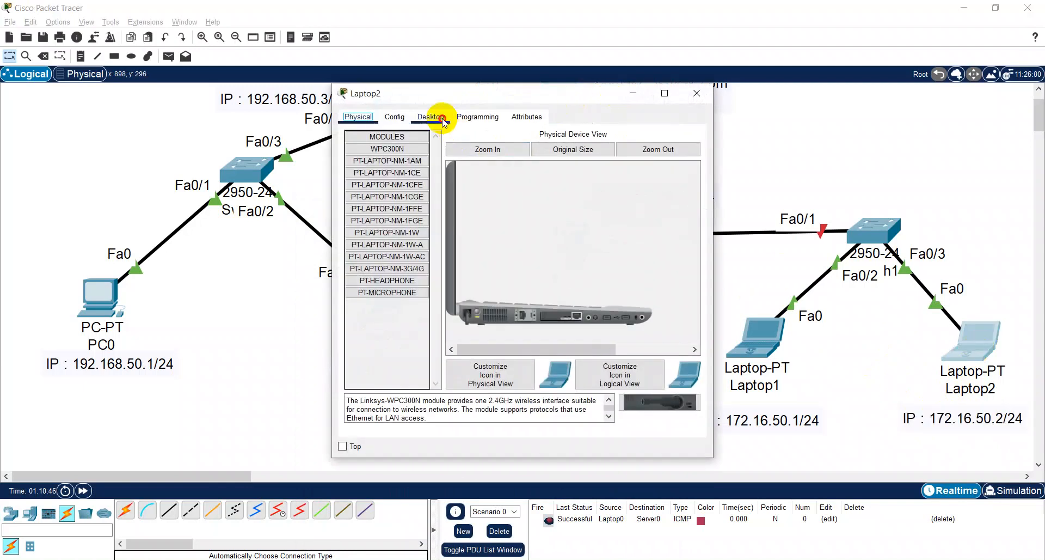
left_click(443, 120)
left_click(381, 158)
left_click(494, 197)
key("ctrl+v")
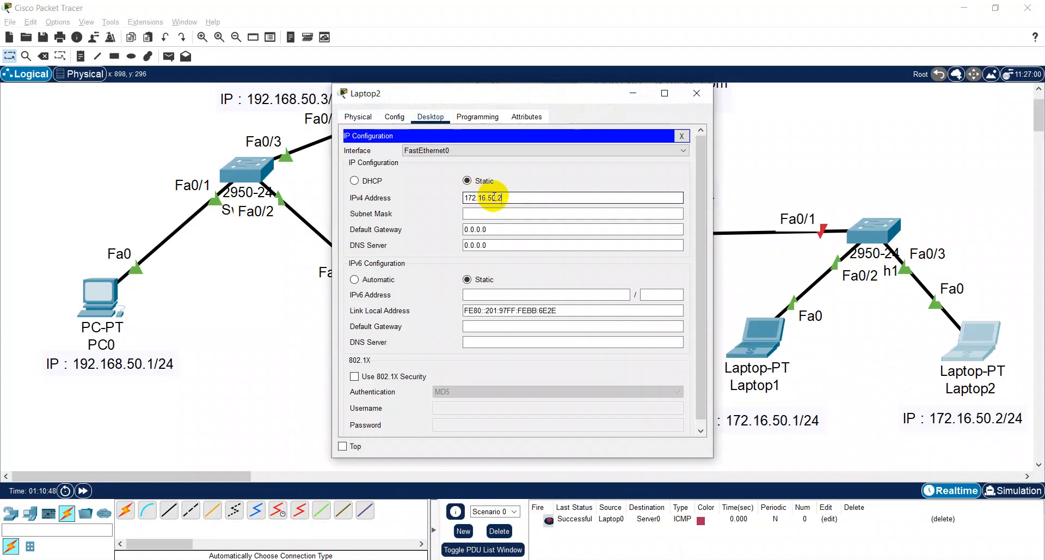
left_click(499, 213)
- Set Laptop2's default gateway to 172.16.50.3 and its DNS server to 14.14.14.50, and leave the IP configuration
left_click(506, 228)
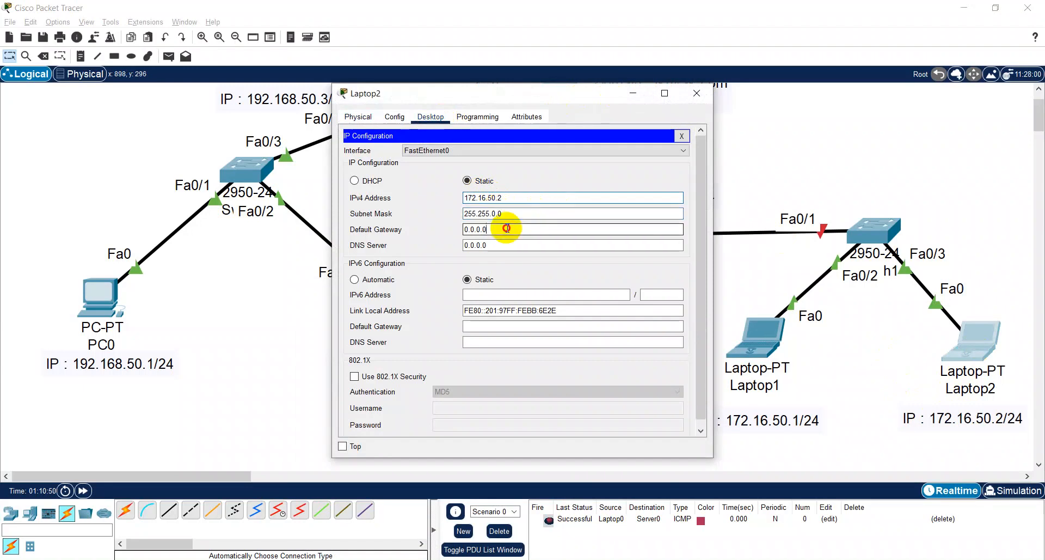
left_click_drag(506, 228, 417, 226)
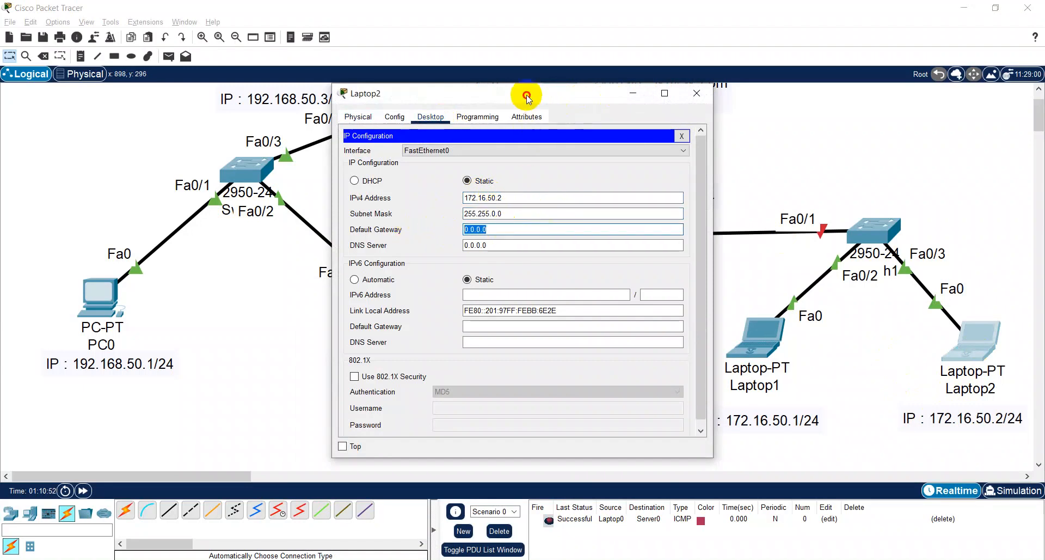
left_click_drag(527, 97, 360, 96)
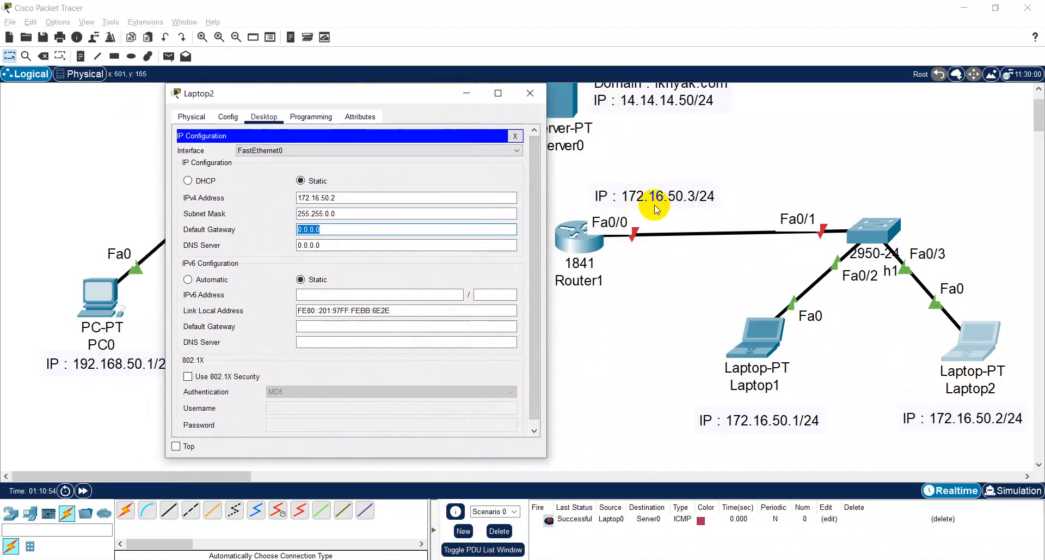
type("172.16.50.2")
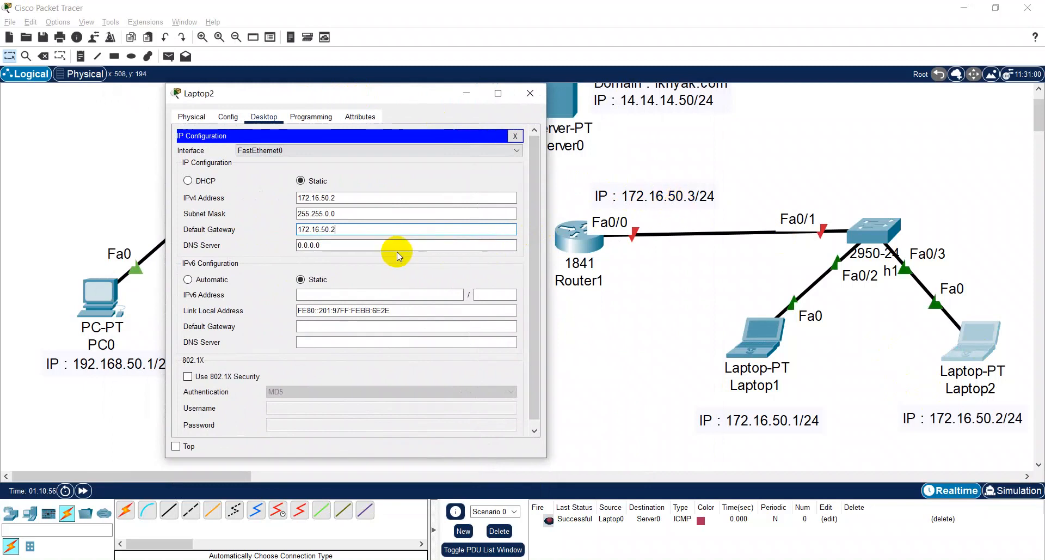
key("BackSpace")
type("3")
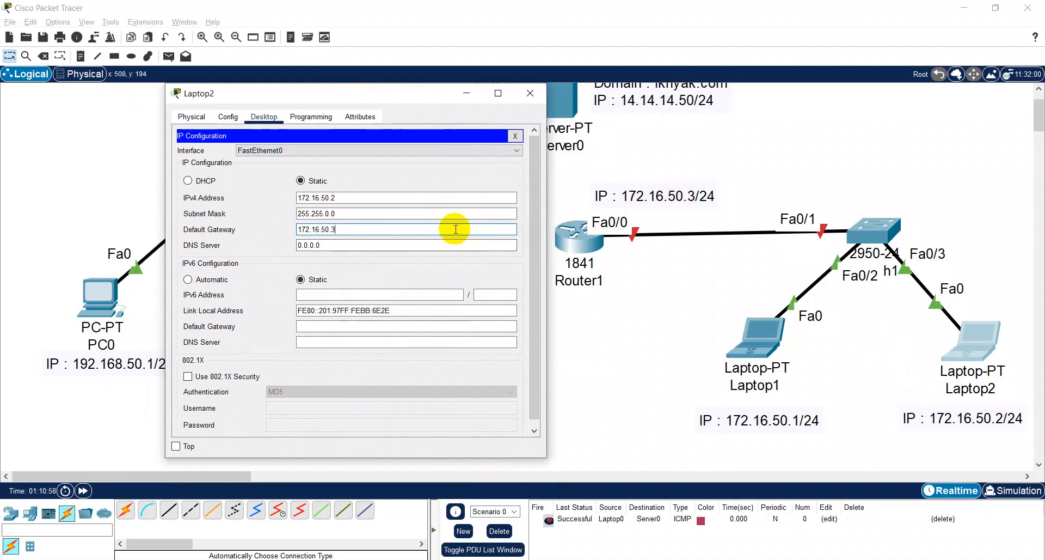
key("Tab")
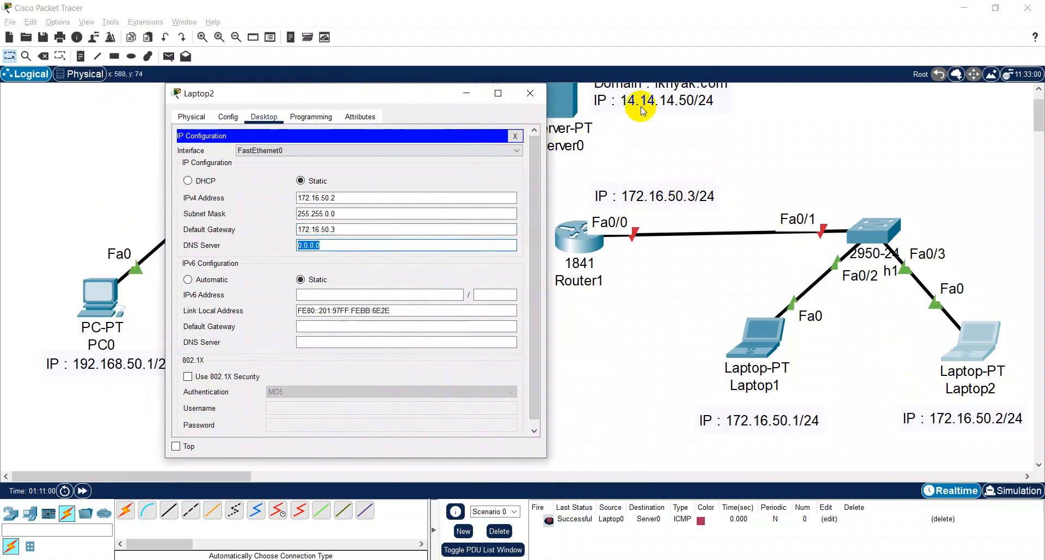
type("1")
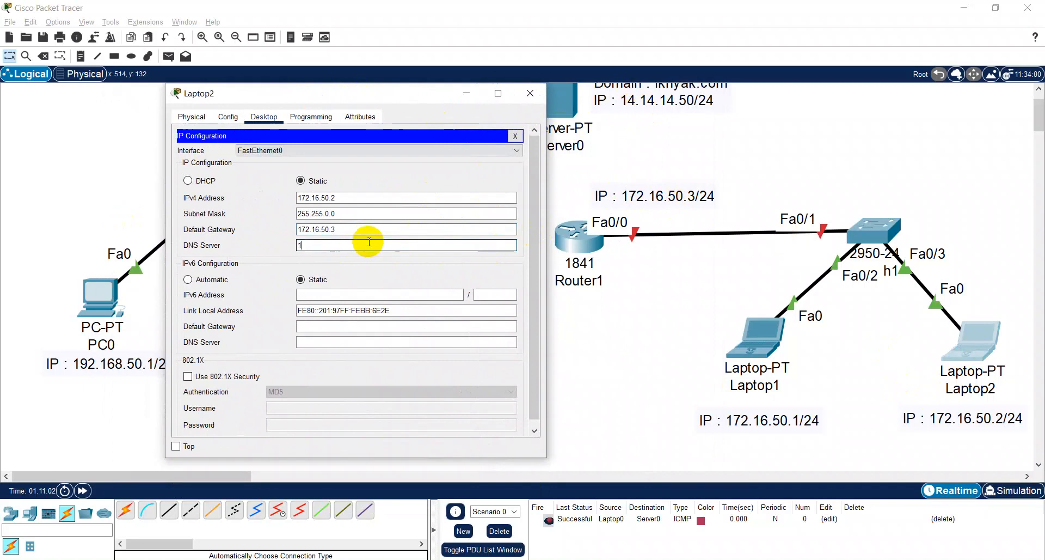
type("4.14.14.50")
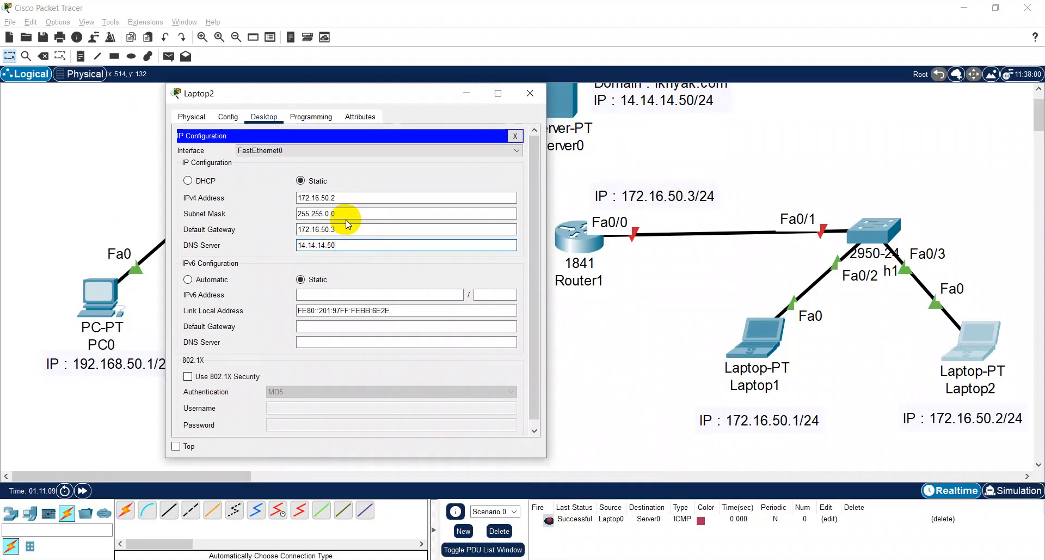
left_click(514, 135)
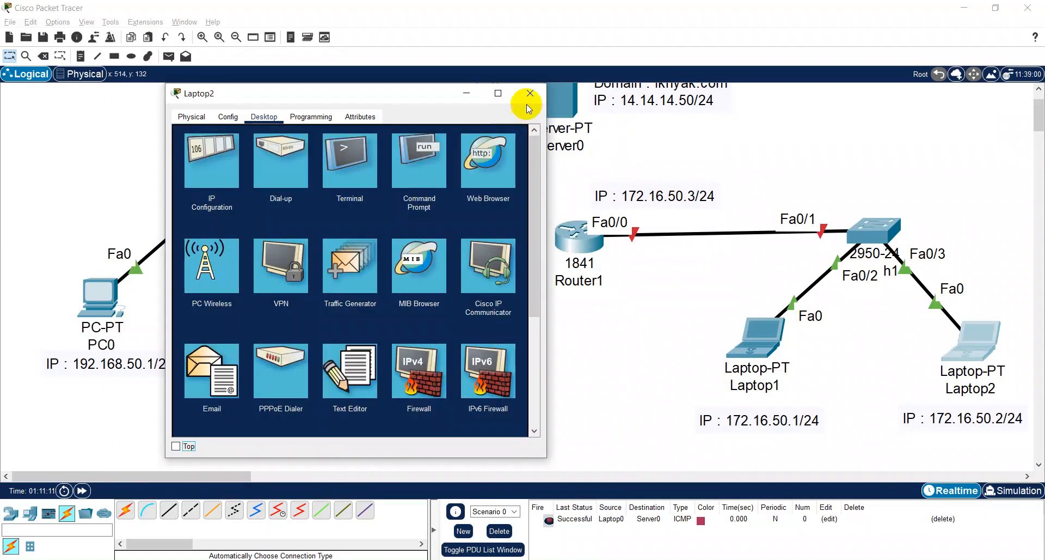
- Close Laptop2's configuration, open Router1's command line, decline the initial configuration dialog and enter global configuration mode
left_click(528, 104)
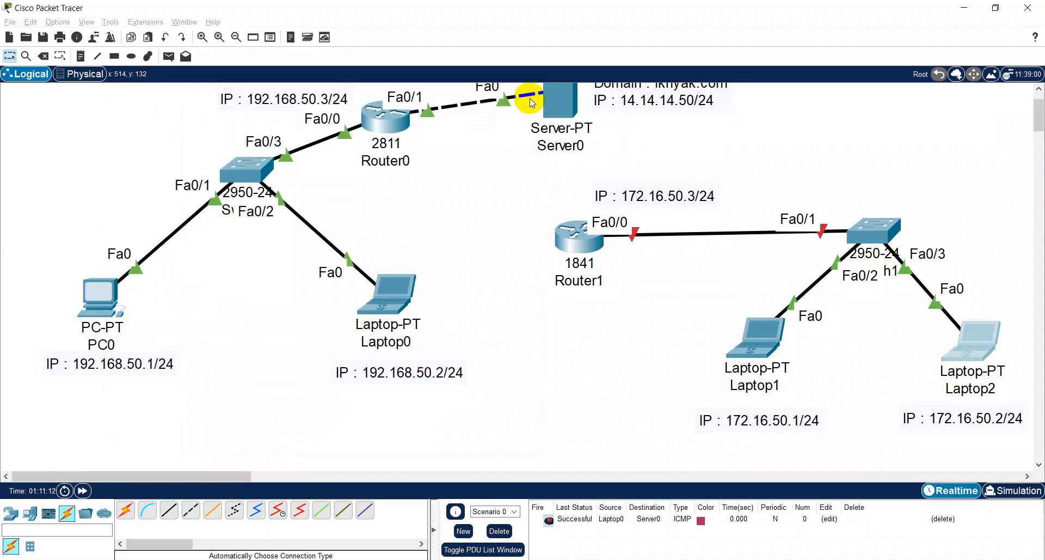
left_click(577, 251)
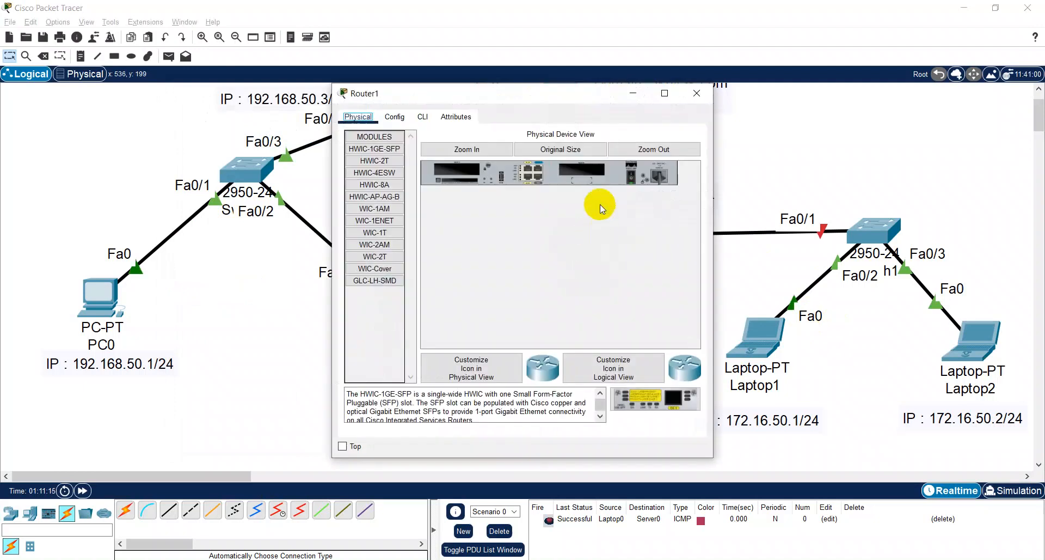
left_click(422, 117)
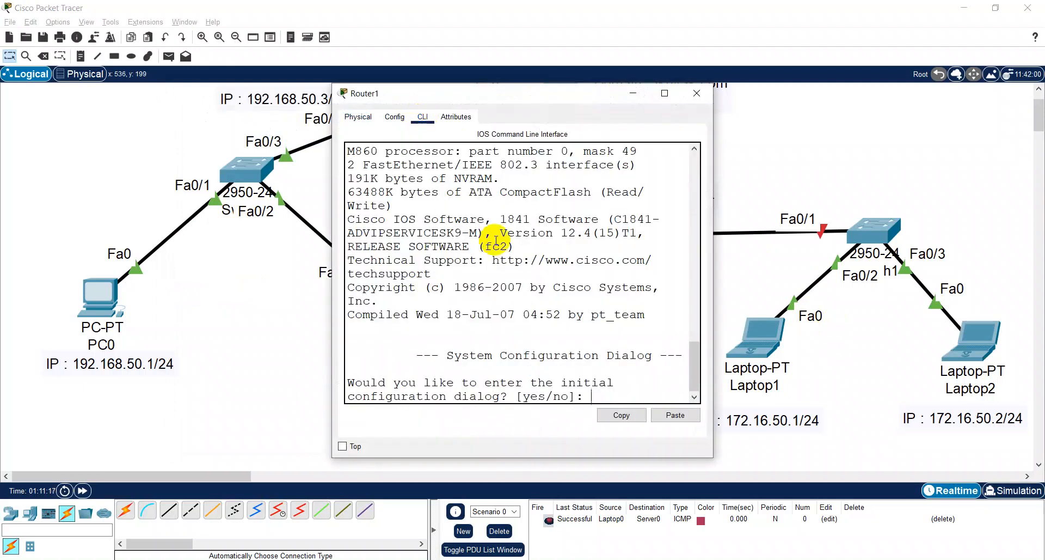
type("no")
key("Return")
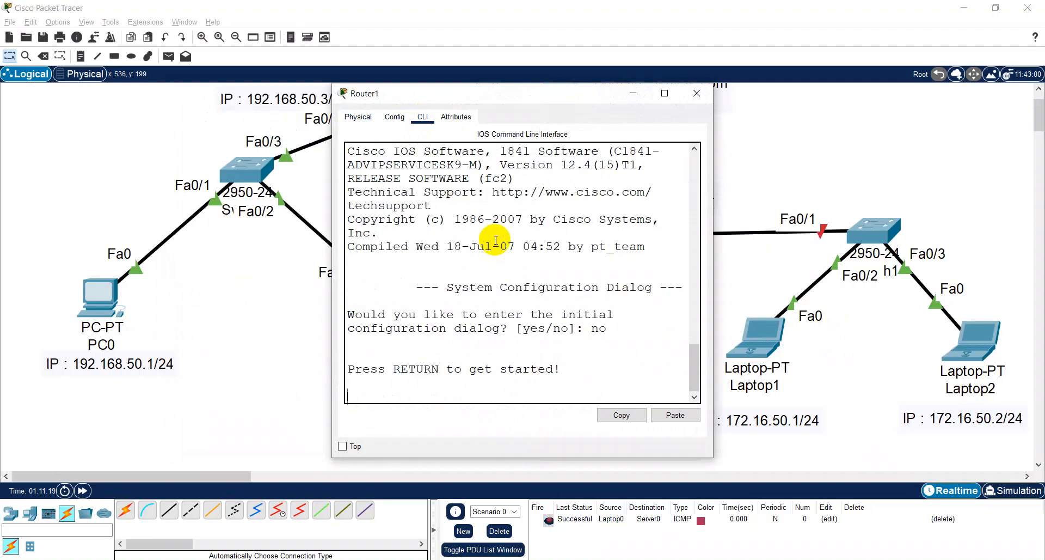
key("Return")
type("en")
key("Return")
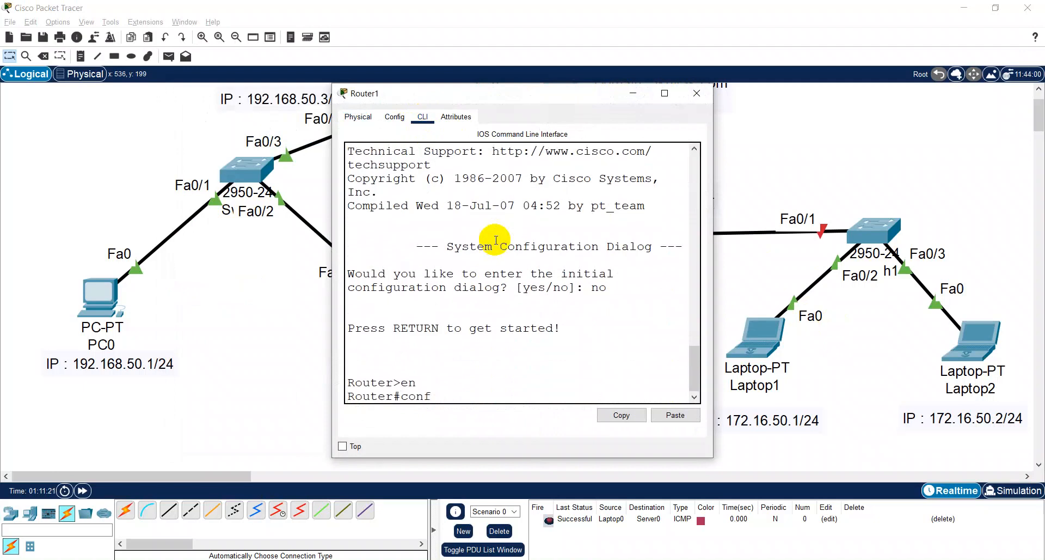
type("conf t")
key("Return")
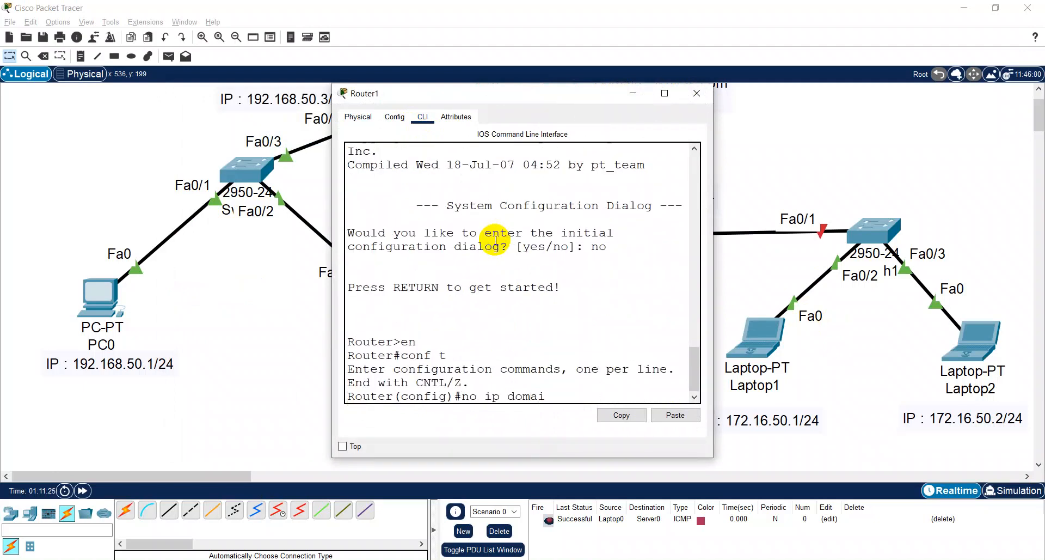
- Disable domain lookup on Router1 with no ip domain-lookup and save the configuration with do w
type("no ip domain-loo")
key("Tab")
key("Return")
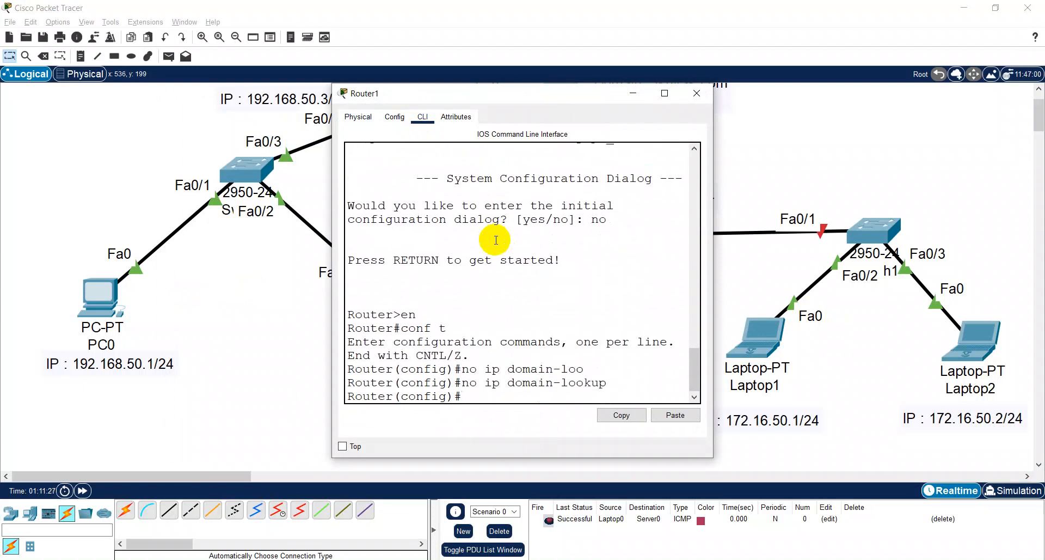
type("do w")
key("Return")
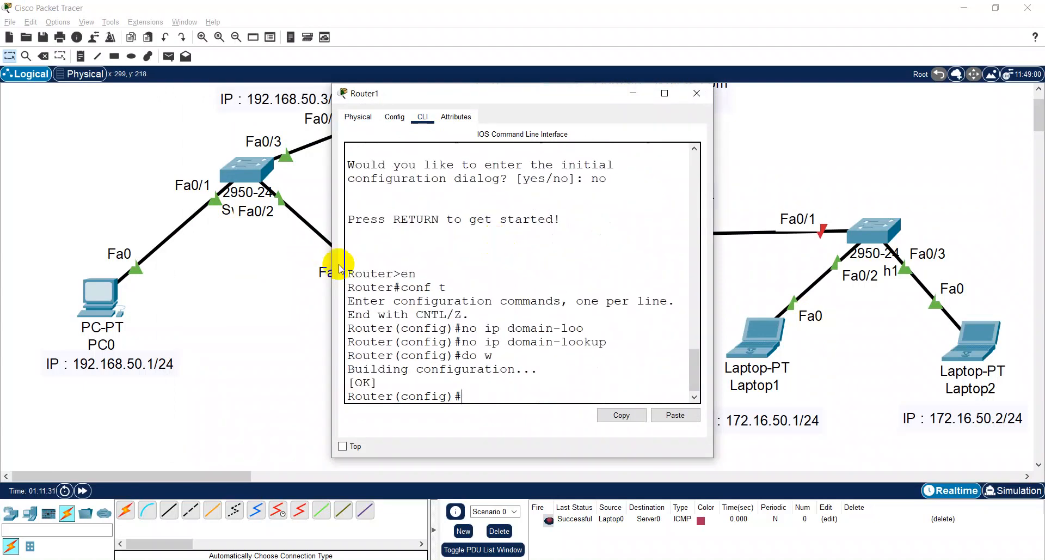
- Assign the address 172.16.50.3 with subnet mask 255.255.255.0 to Router1's interface f0/0
left_click_drag(332, 255, 191, 258)
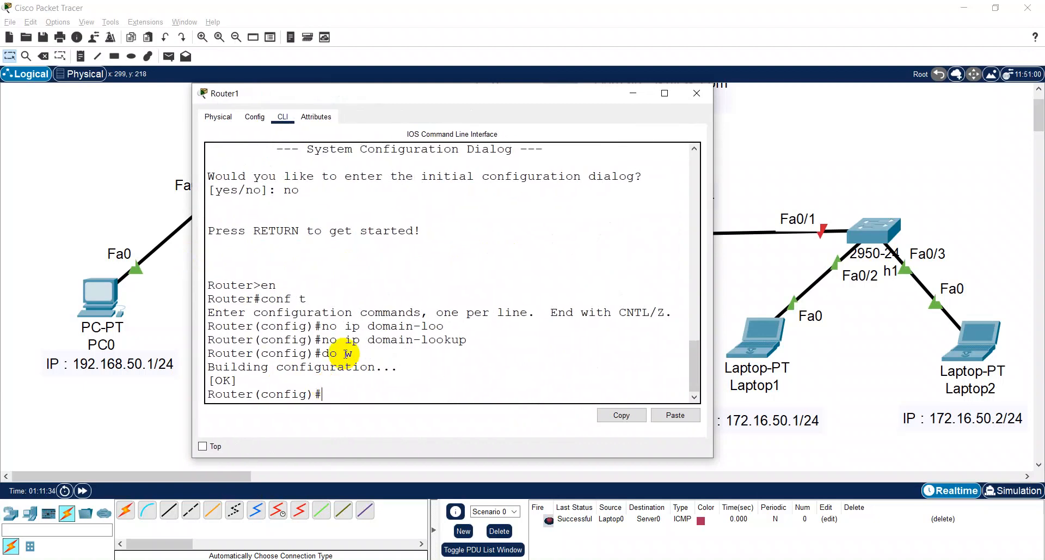
left_click_drag(416, 99, 482, 368)
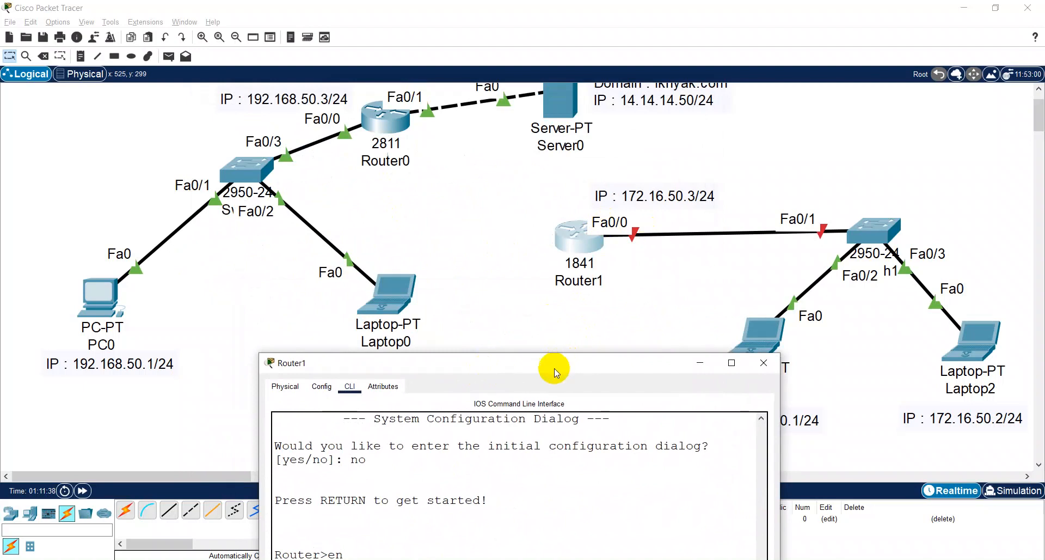
left_click_drag(553, 369, 526, 73)
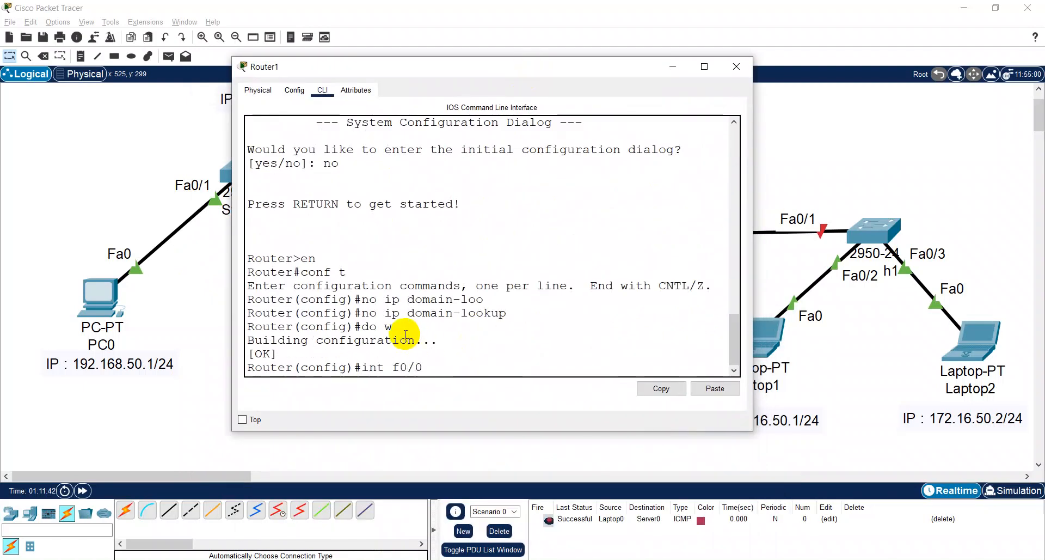
key("Return")
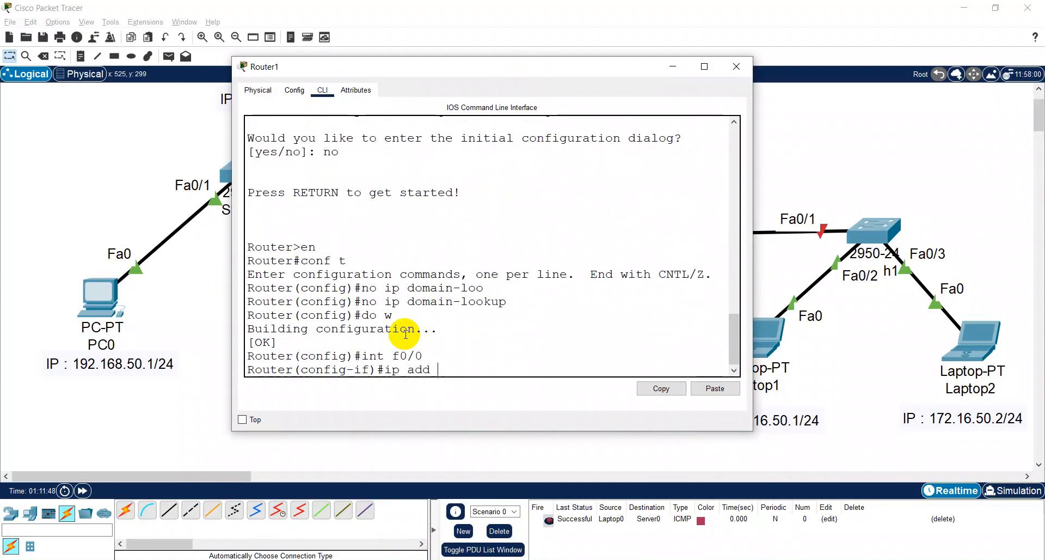
type("ip add 172.16.")
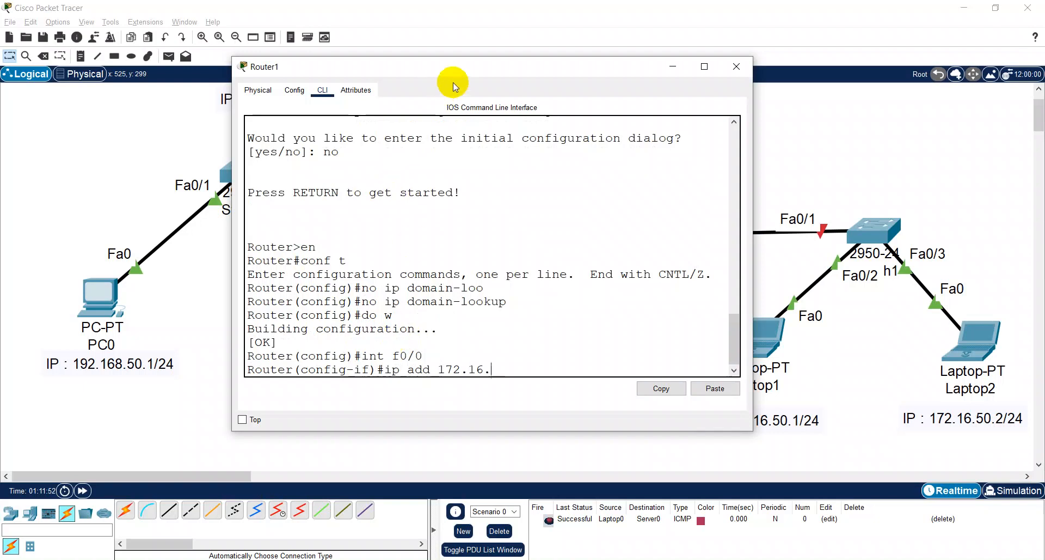
left_click_drag(451, 66, 467, 299)
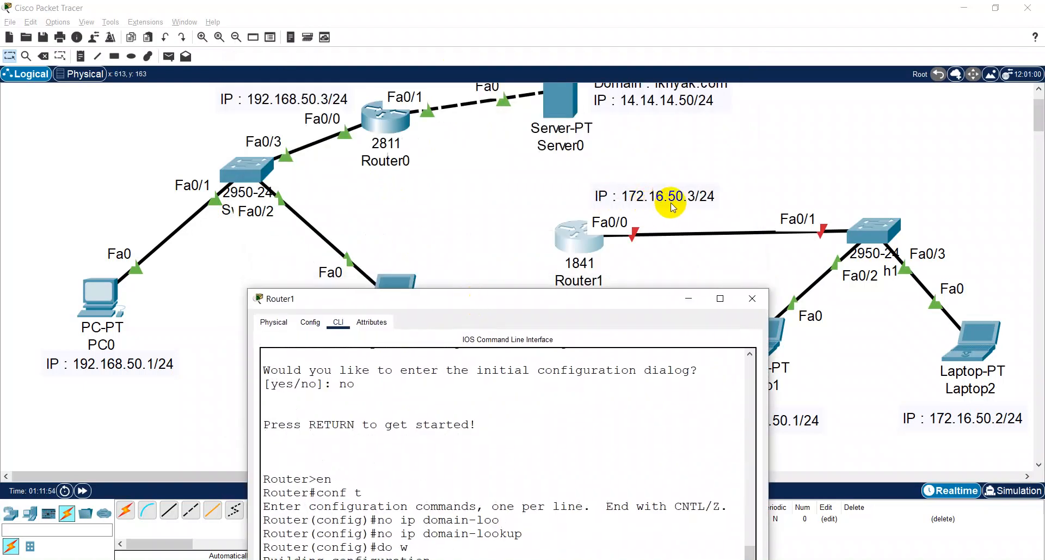
left_click_drag(612, 310, 588, 121)
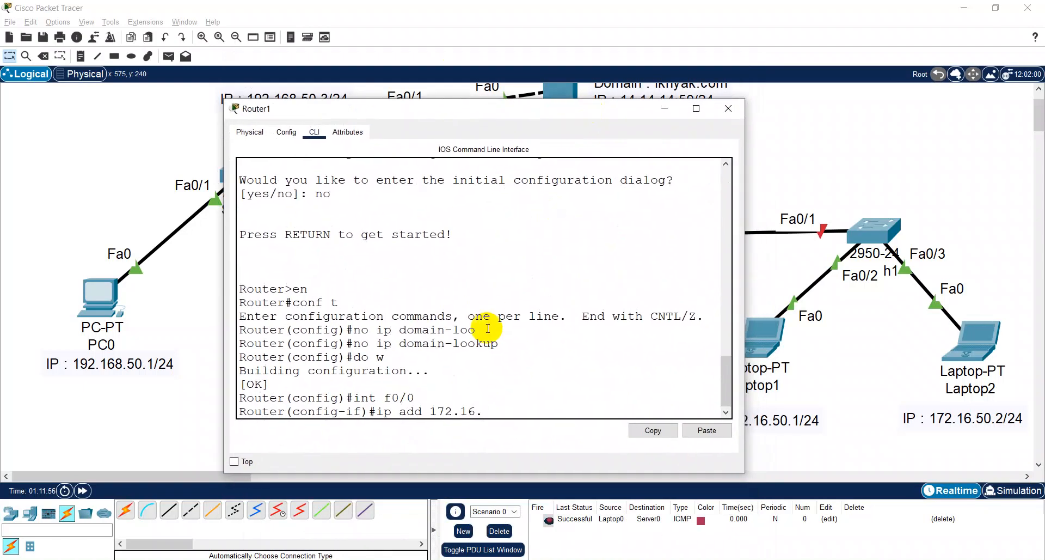
type("3")
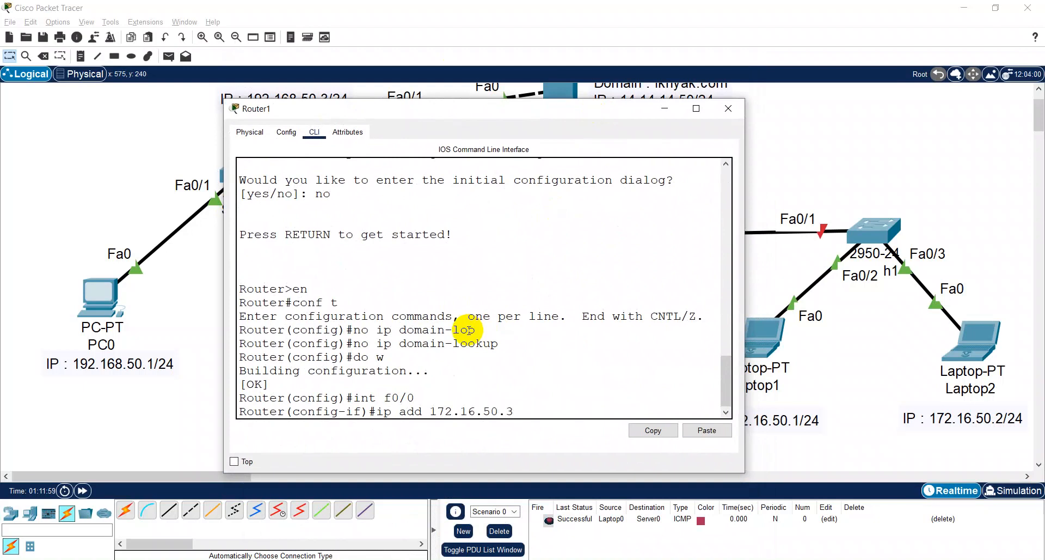
type(" 255")
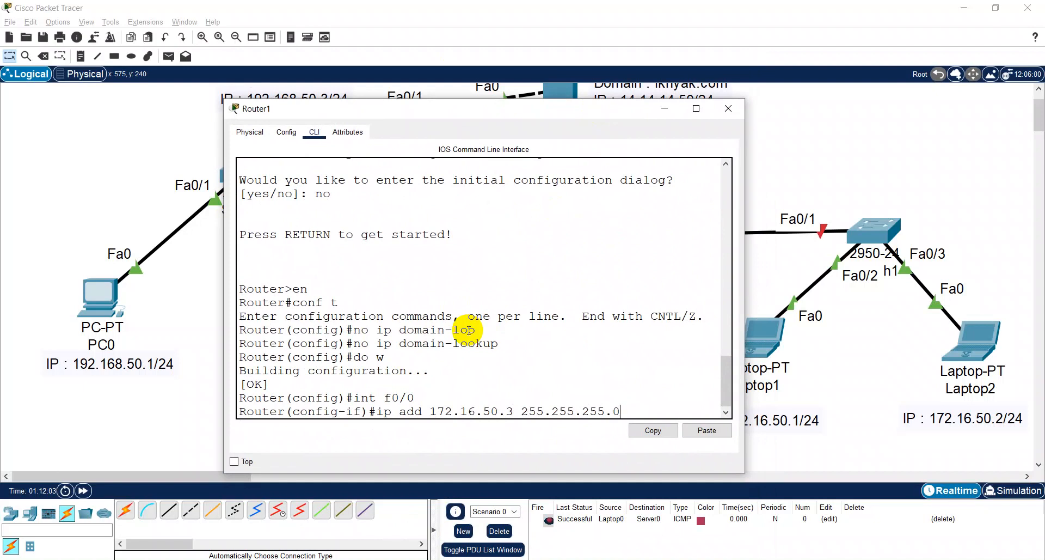
type(".255.255.0")
key("Return")
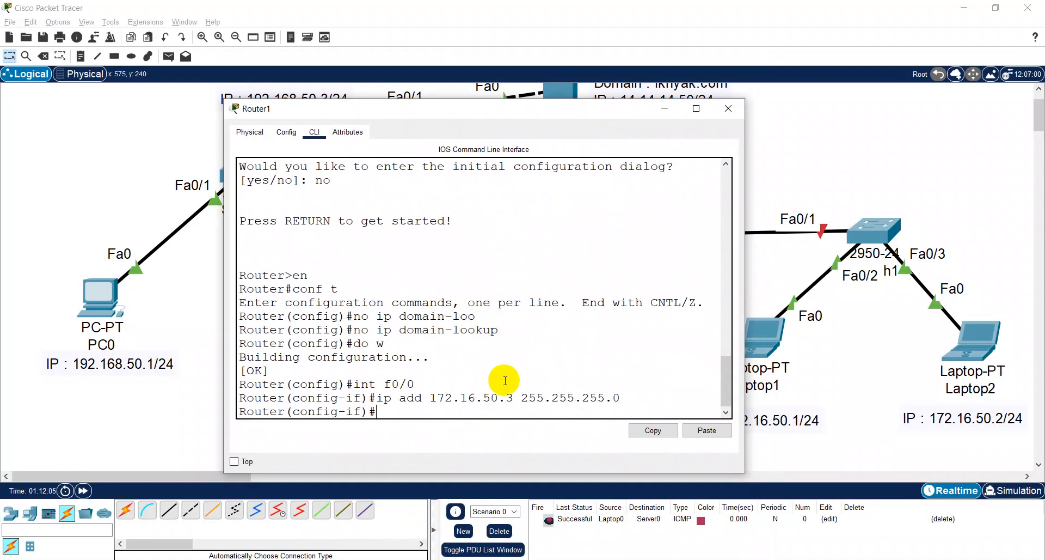
left_click_drag(532, 108, 613, 149)
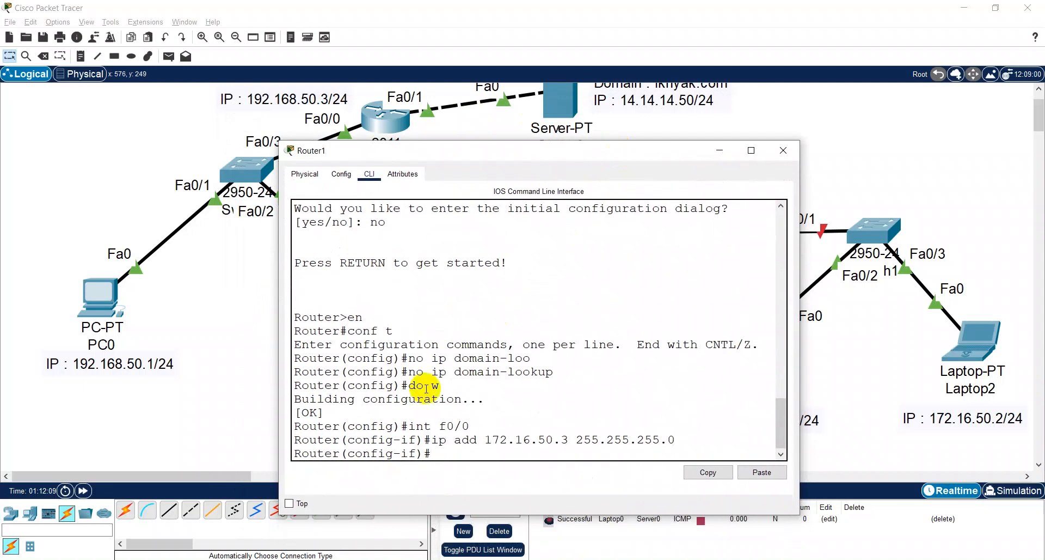
- Switch to the web browser and search Google for images of "tabel subnetting"
key("alt+Tab")
left_click(385, 40)
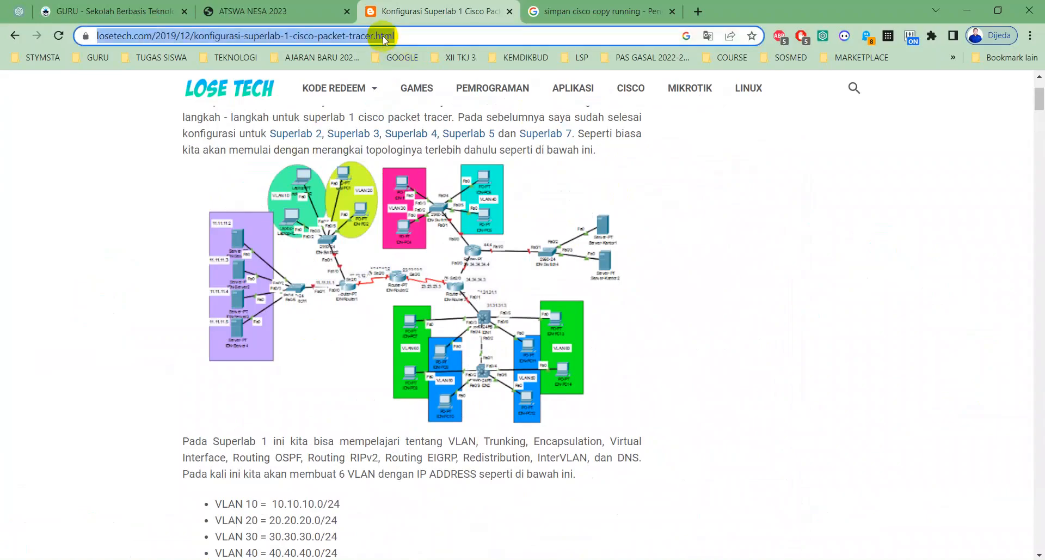
type("tabel sub")
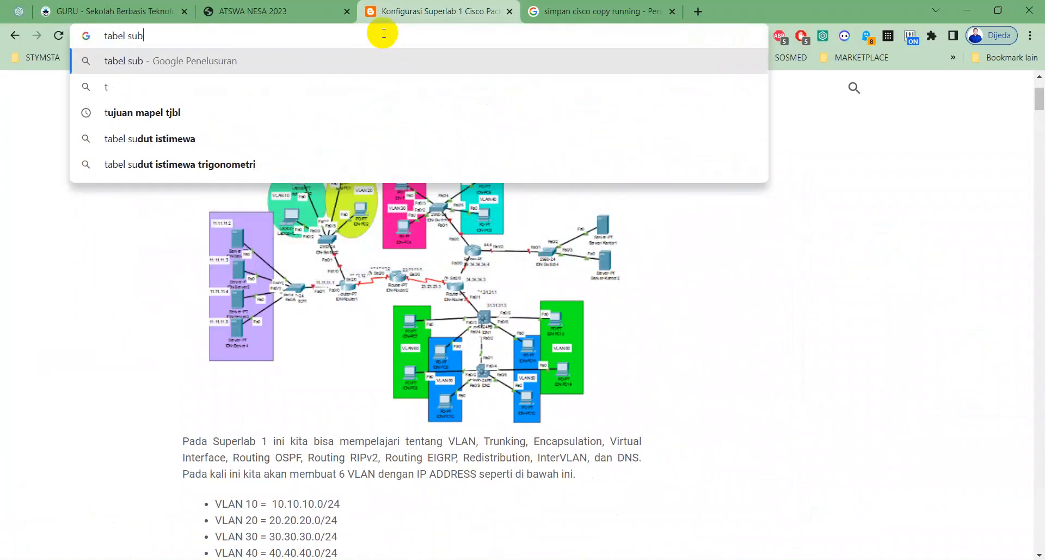
type("netting")
key("Return")
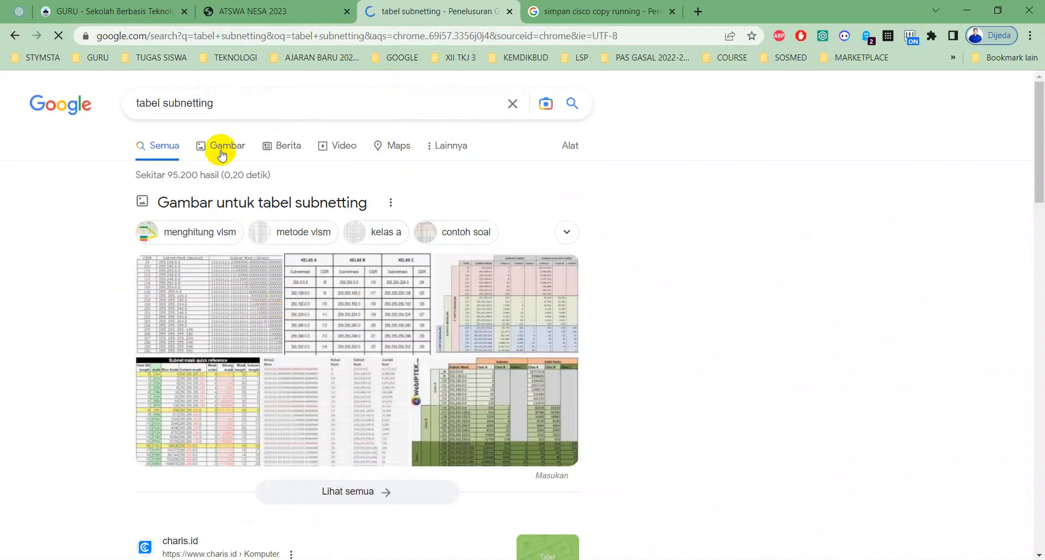
left_click(282, 182)
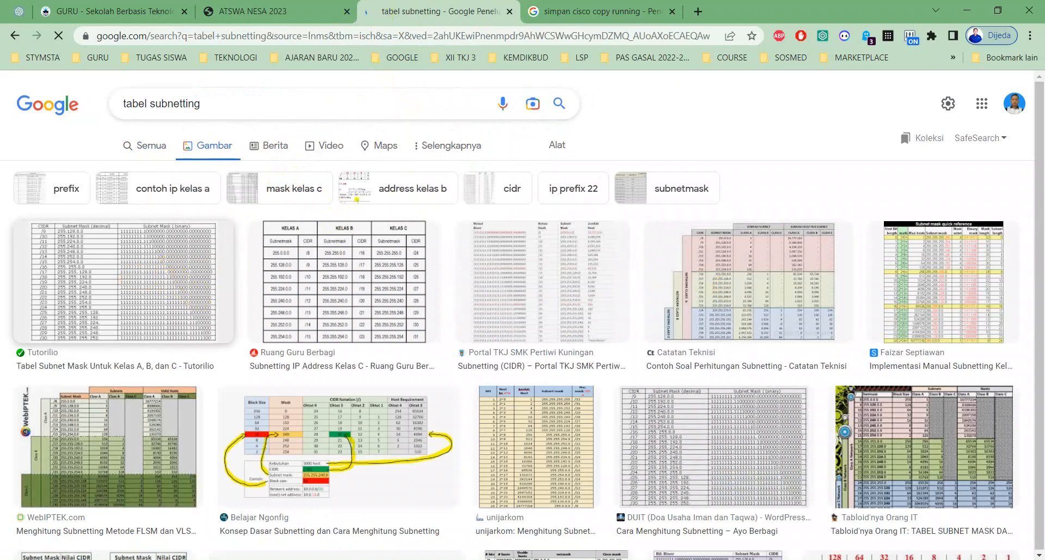
- Switch back to Cisco Packet Tracer, reopen Router1's command line and enable interface f0/0 with no sh
mouse_move(559, 558)
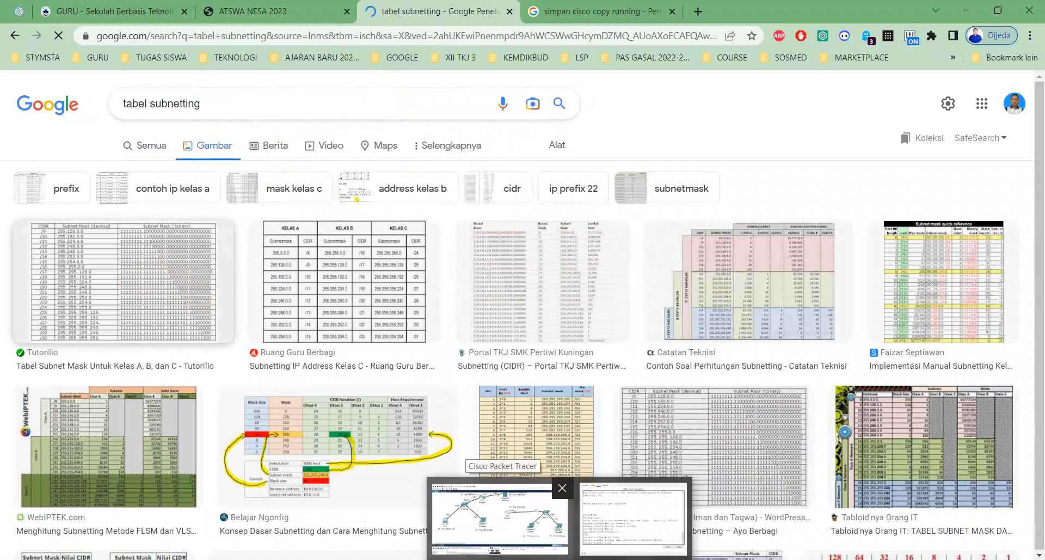
left_click(500, 518)
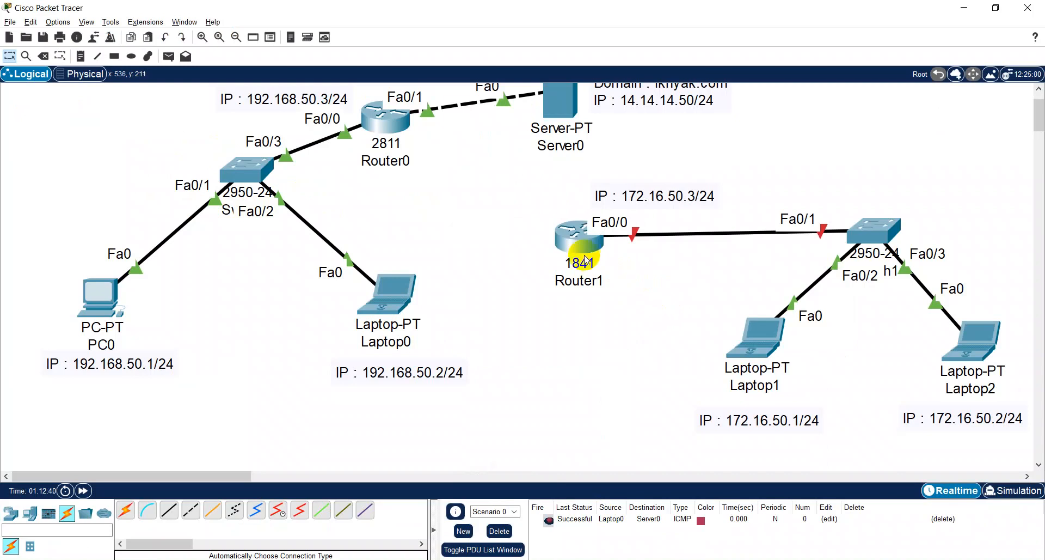
left_click(579, 241)
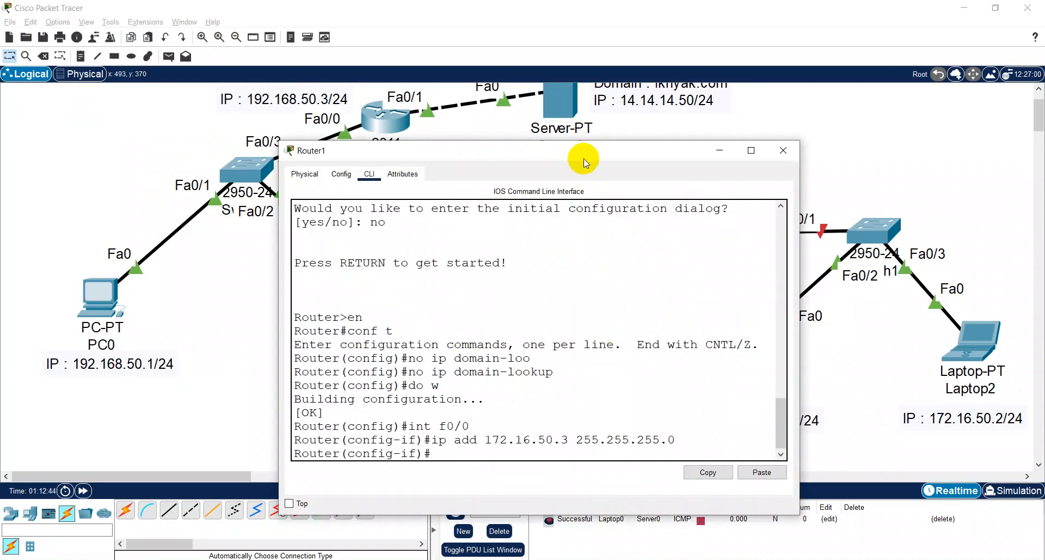
left_click_drag(583, 158, 379, 133)
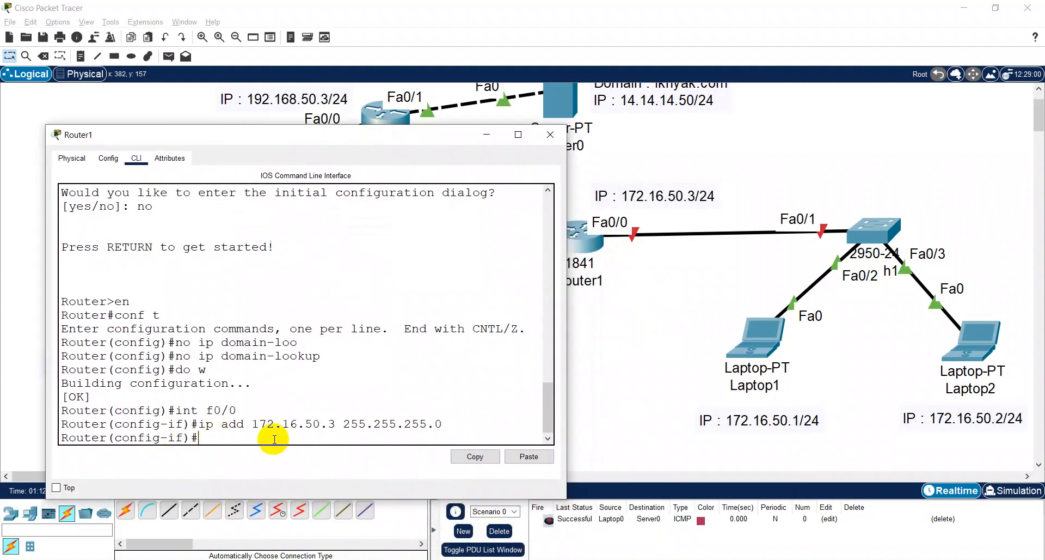
type("no sh")
key("Return")
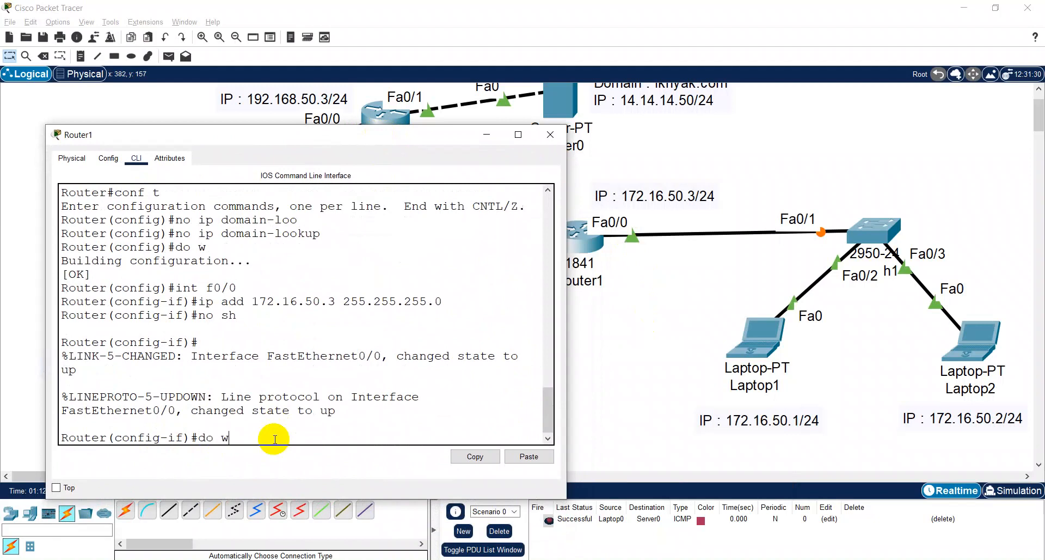
- Save Router1's configuration with do w and do copy run start, accepting the startup-config destination, and close the router's window
type("do w")
key("Return")
type("do copy")
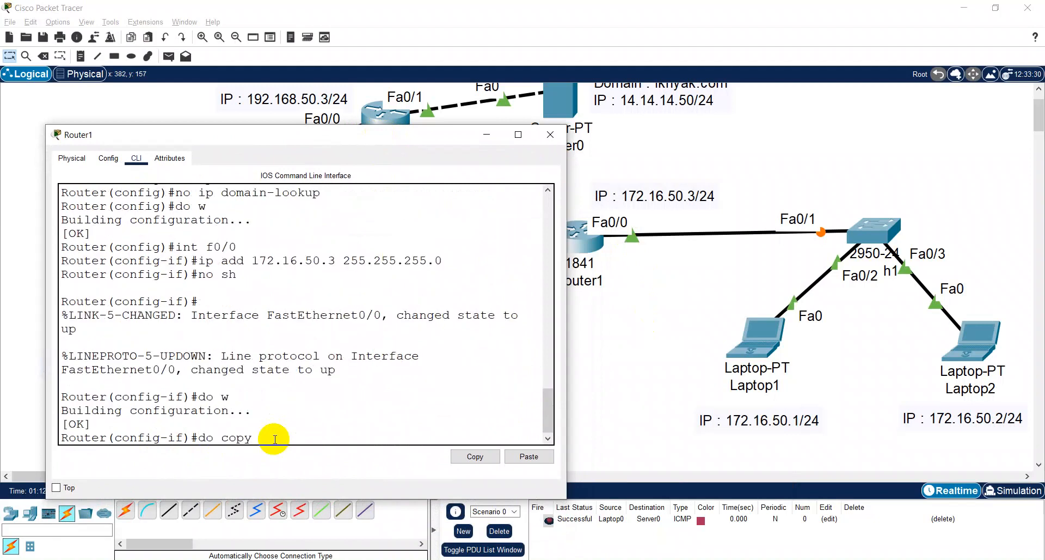
type(" run start")
key("Return")
key("Return")
type("\\")
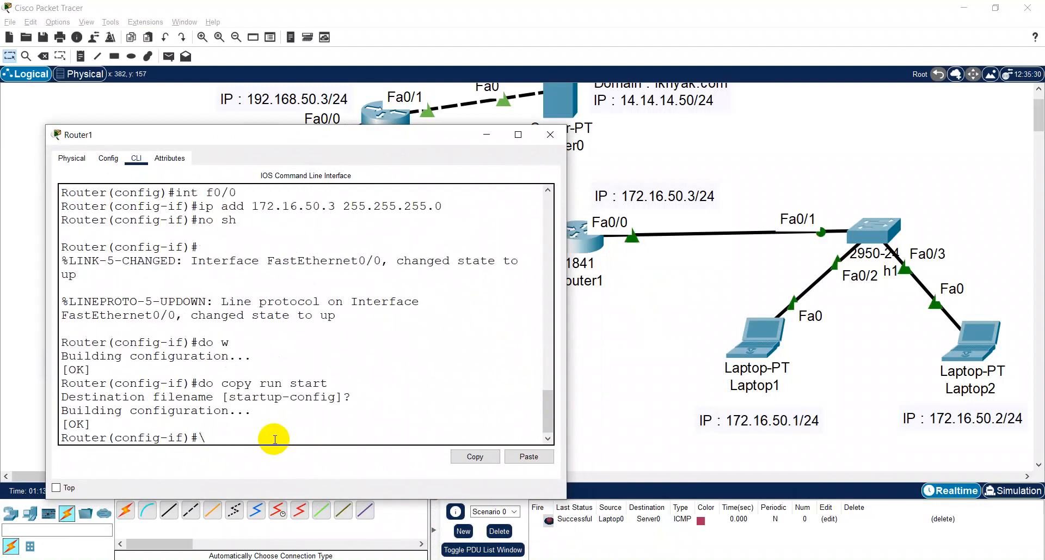
key("BackSpace")
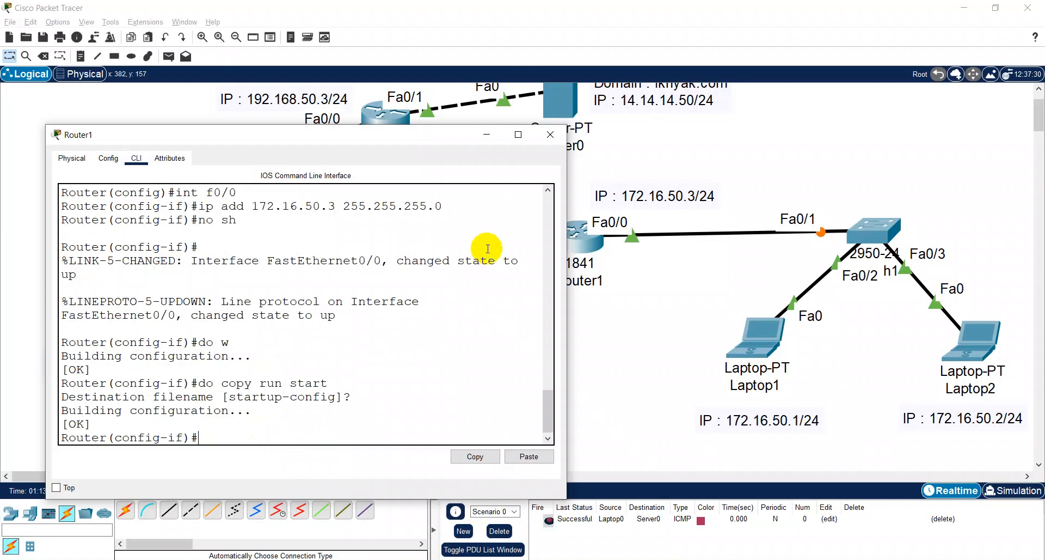
left_click(560, 140)
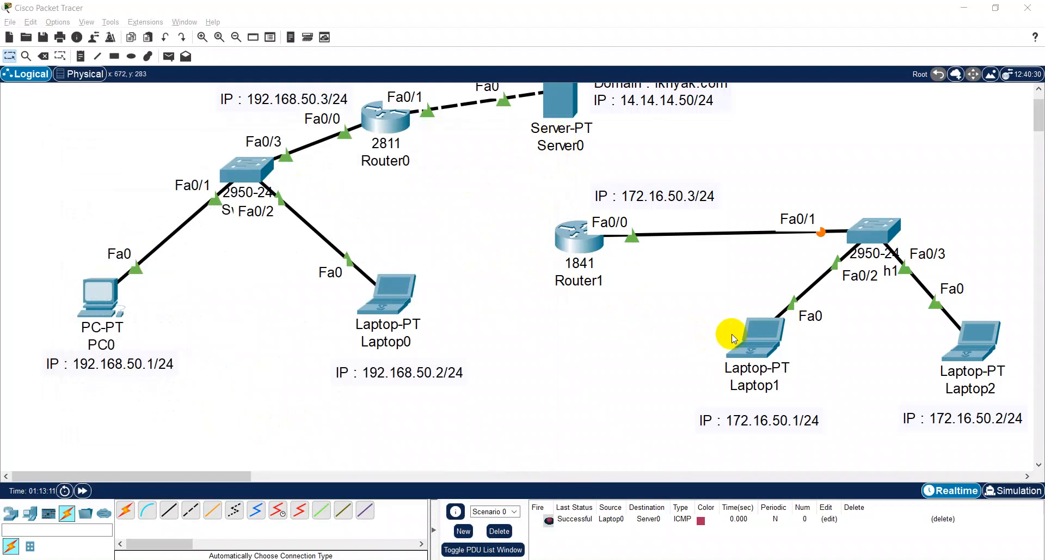
- Send a simple PDU from Laptop1 to Router1 and delete the scenario to clear the PDU list
key("p")
left_click(758, 338)
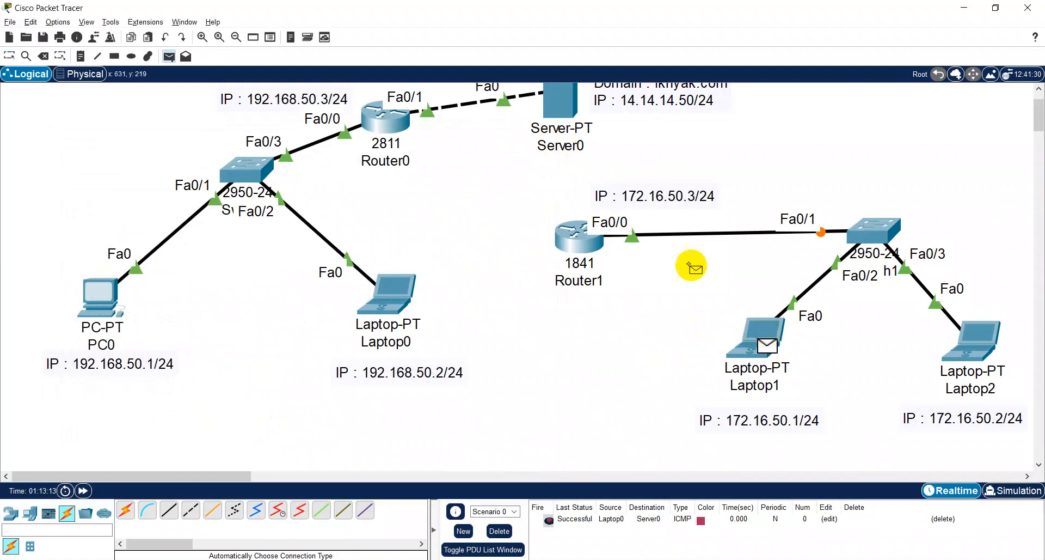
left_click(600, 232)
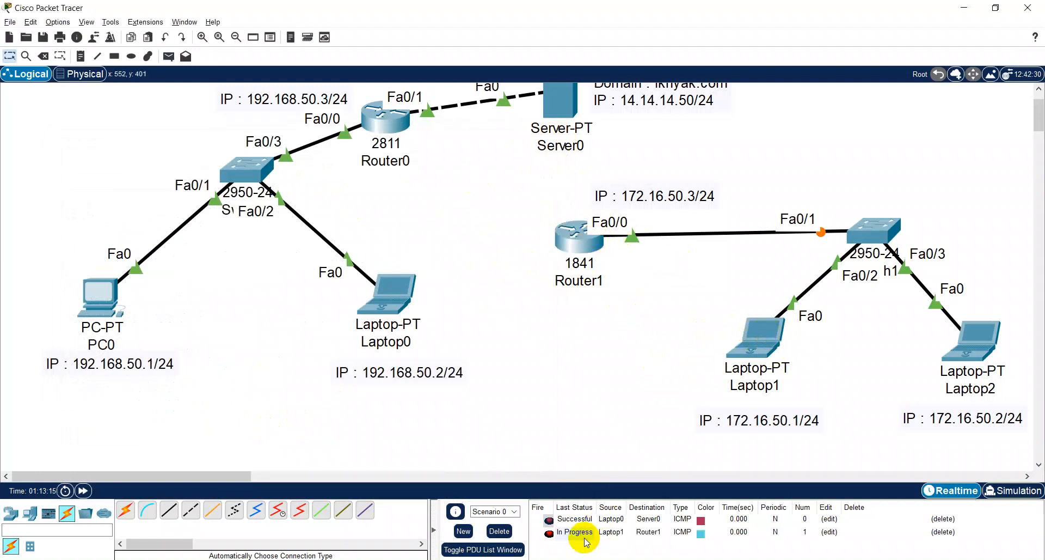
left_click(499, 531)
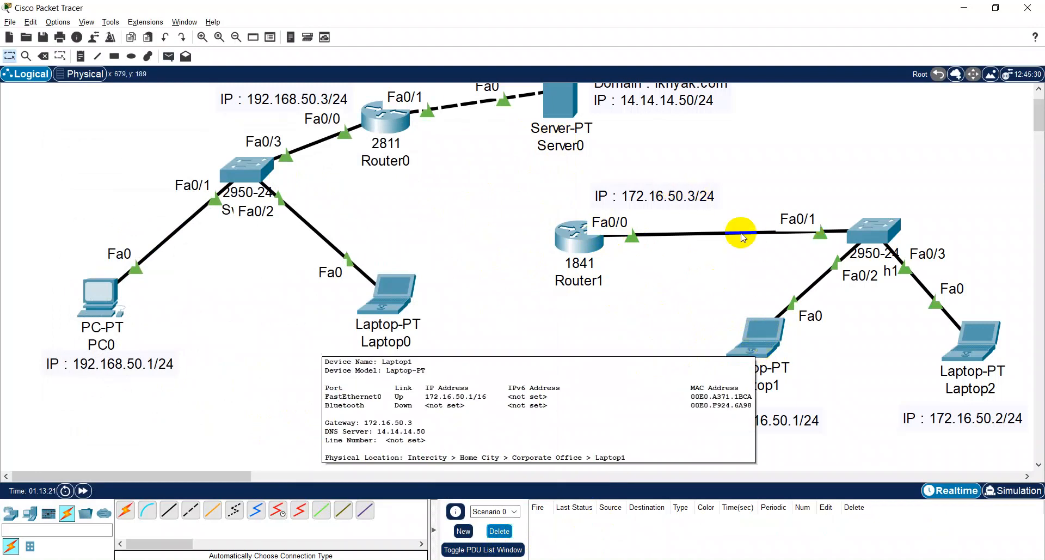
- Change Router1's address label to IP : 172.16.50.3/16 and Laptop1's address label to IP : 172.16.50.1/16
double_click(707, 199)
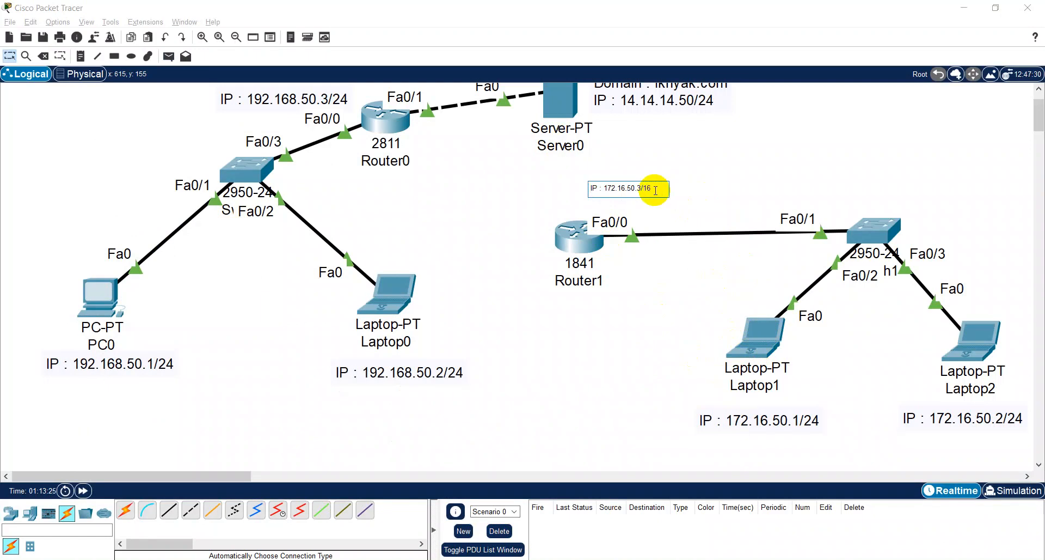
left_click(742, 420)
double_click(741, 420)
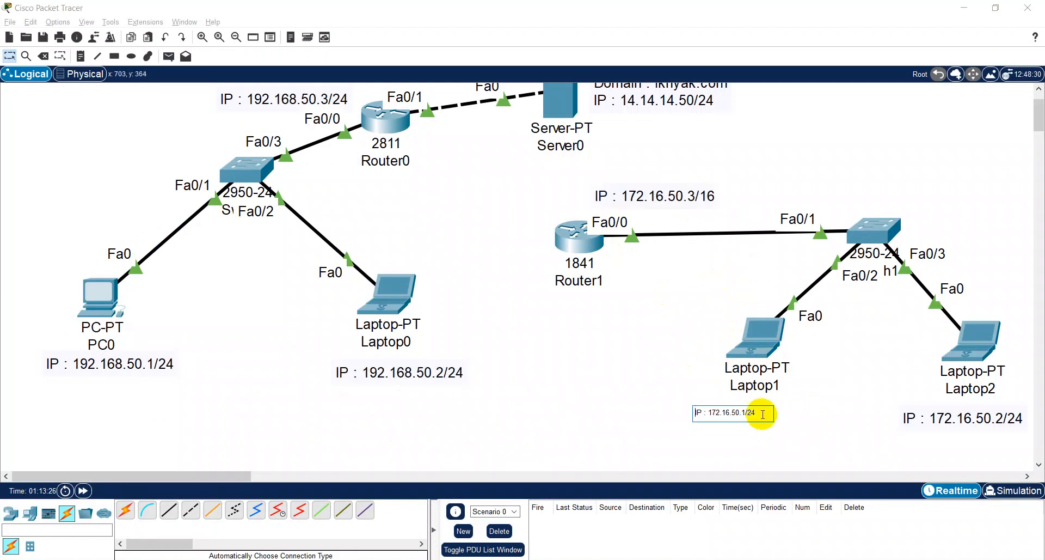
key("BackSpace")
key("BackSpace")
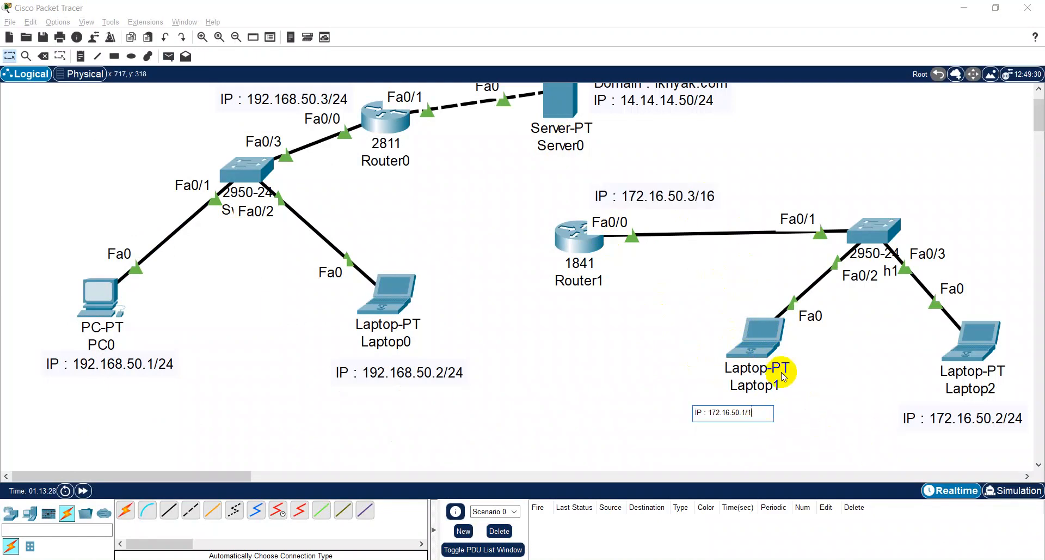
- Change Laptop2's address label to IP : 172.16.50.2/16
left_click(996, 419)
double_click(982, 417)
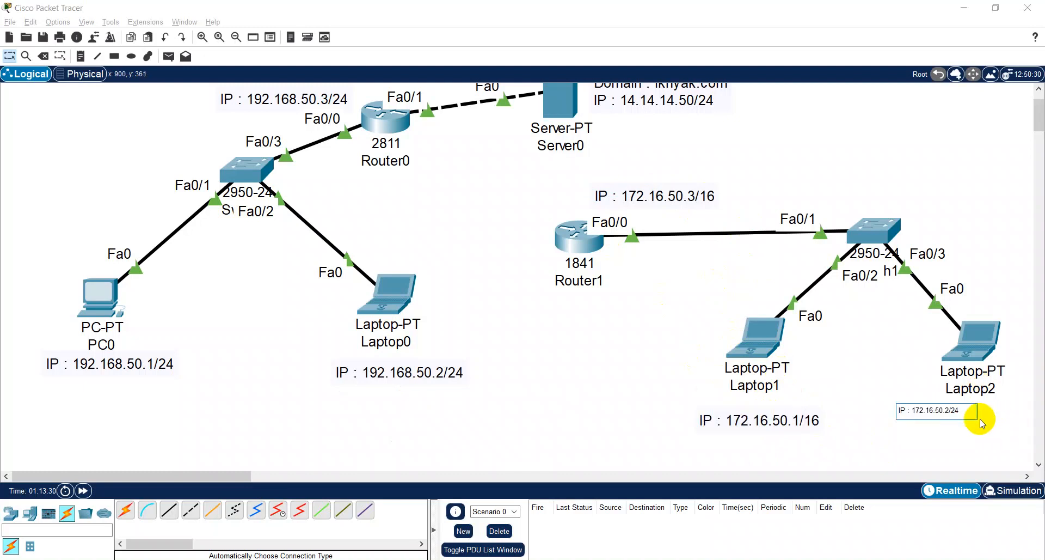
key("BackSpace")
key("BackSpace")
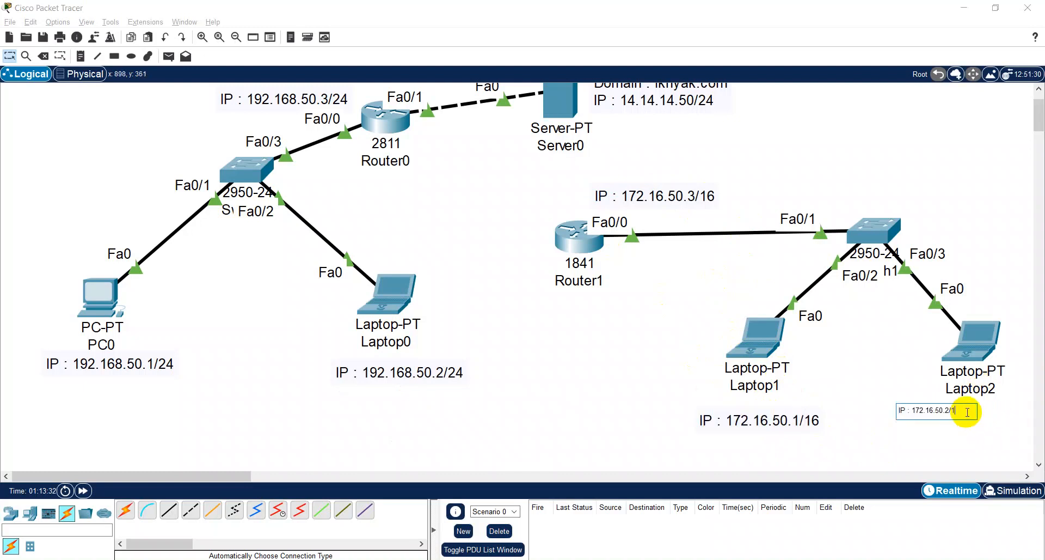
left_click(873, 449)
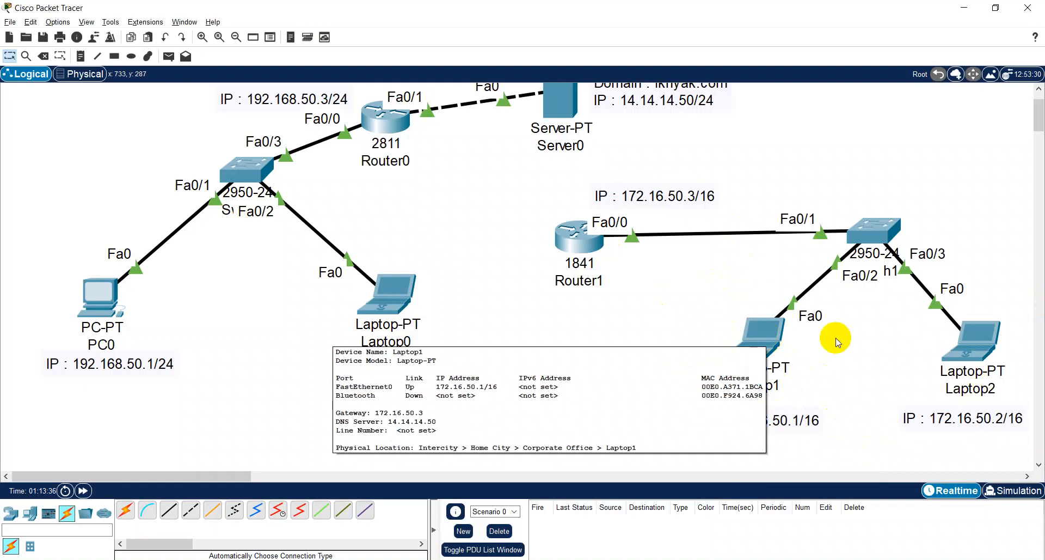
mouse_move(988, 346)
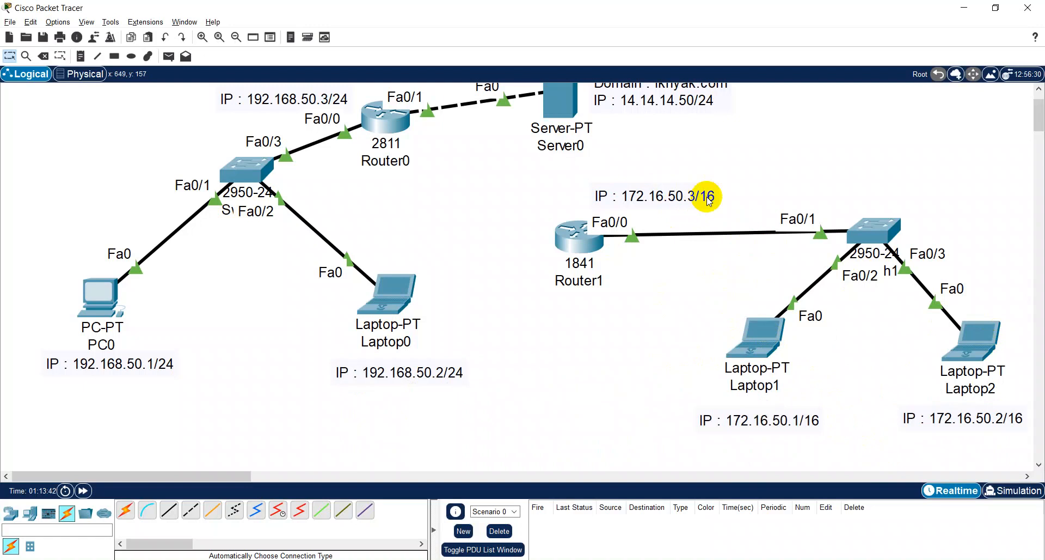
- Open Router1's command line, widen its window and enter configuration of interface f0/0
left_click(588, 243)
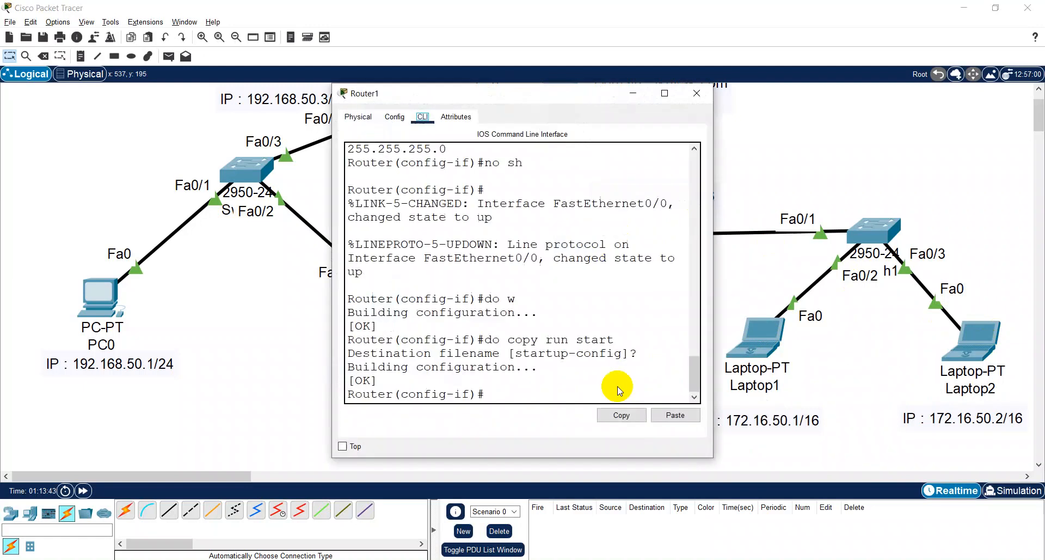
left_click_drag(716, 248, 1034, 205)
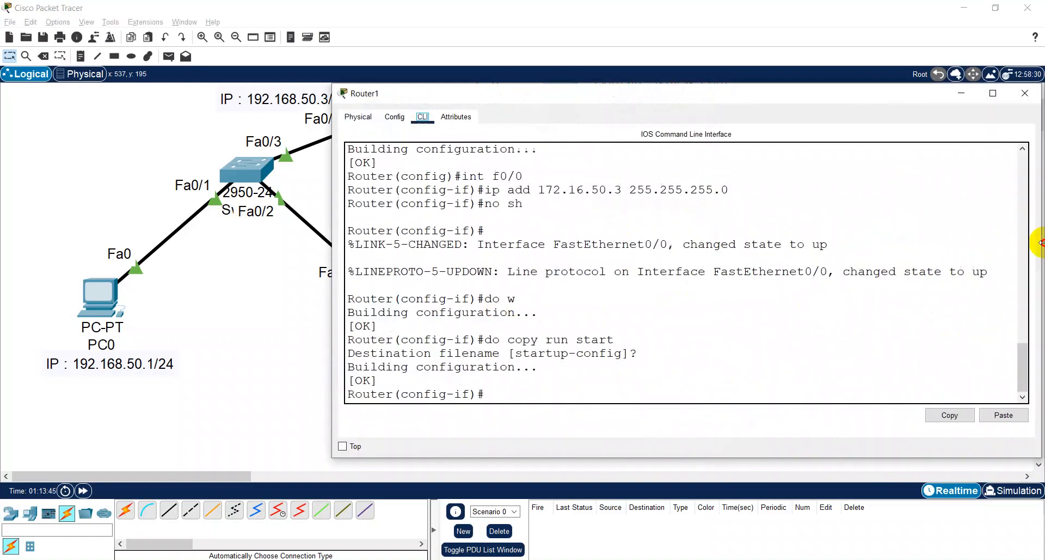
left_click(531, 386)
type("in")
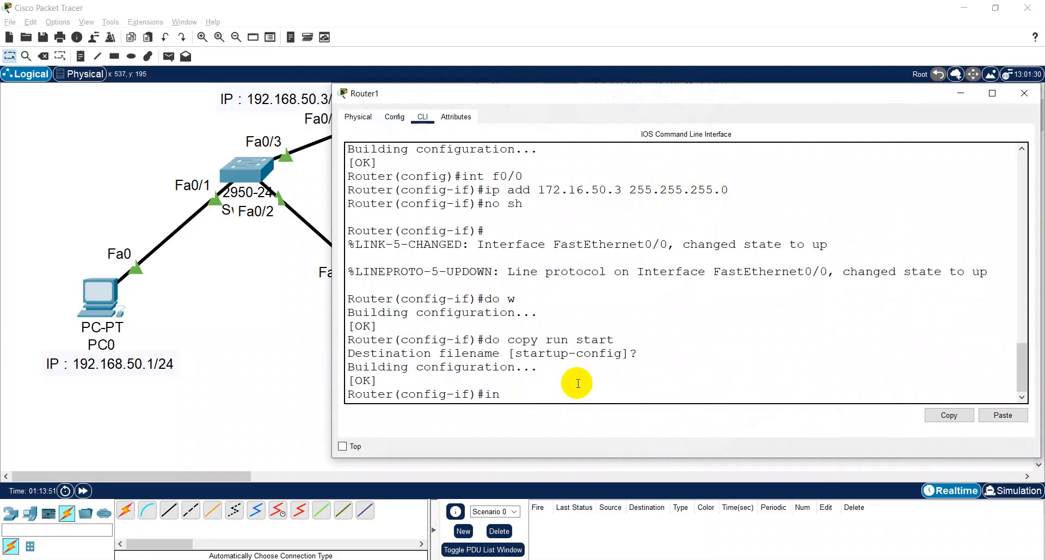
type("t f0/0")
key("Return")
- Assign Router1's f0/0 interface the address 172.16.50.3 with mask 255.255.0.0 using ip add
type("ip add")
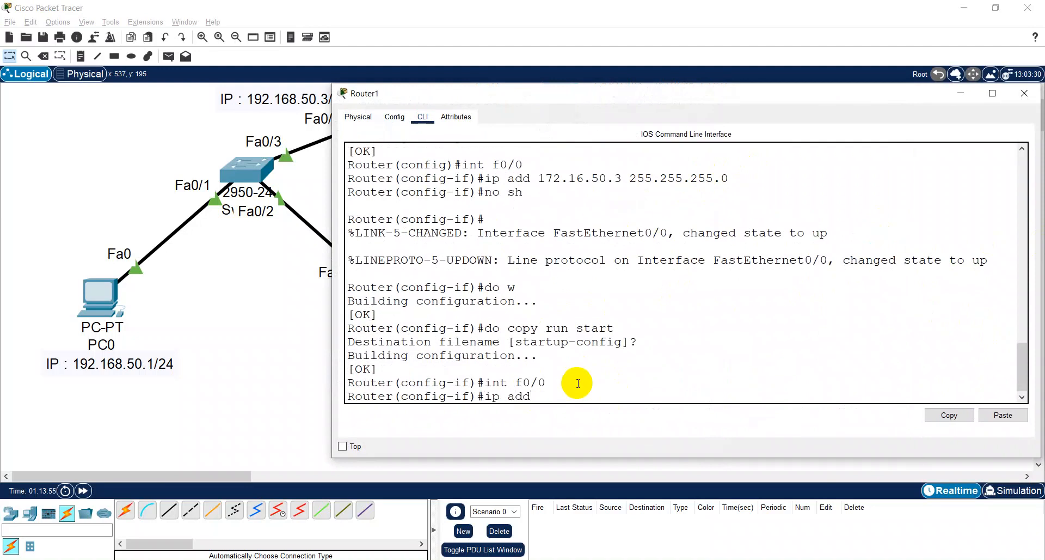
type(" 172.16.50.3")
left_click_drag(637, 98, 508, 98)
left_click_drag(492, 179, 581, 178)
left_click(519, 388)
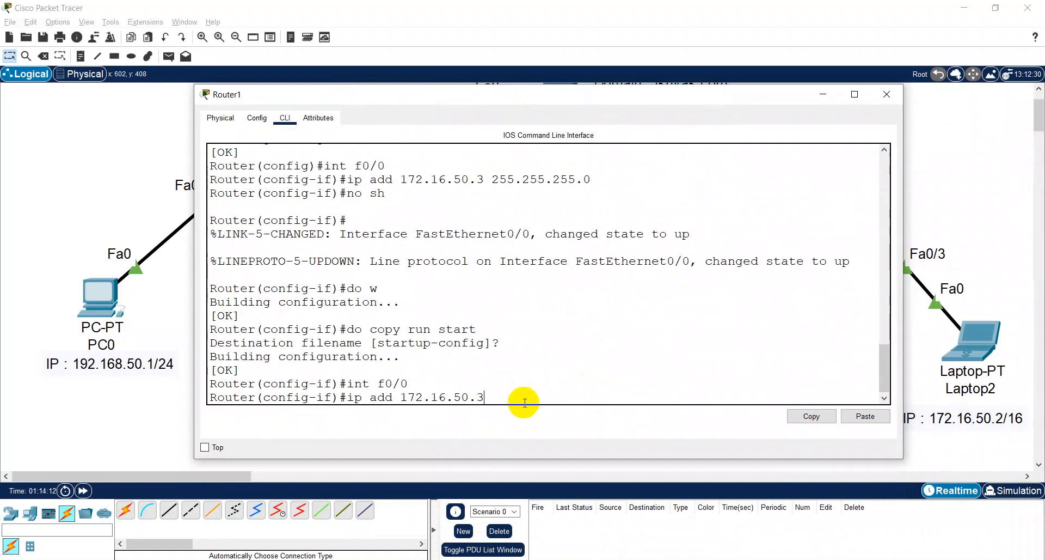
type("255.255")
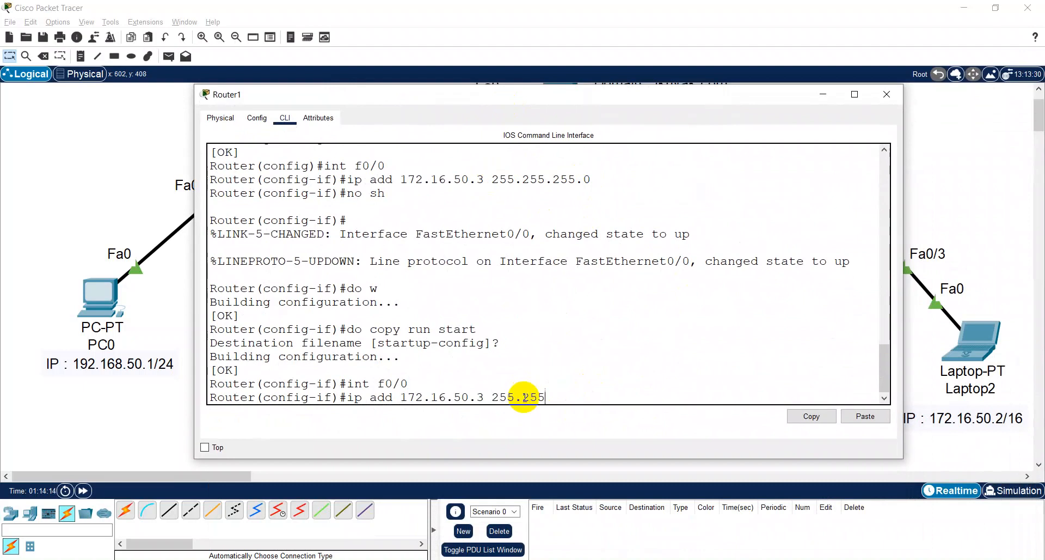
type(".0.0")
key("Return")
- Enable the interface with no sh, save Router1's configuration with do w and close the router's window
type("no sh")
key("Return")
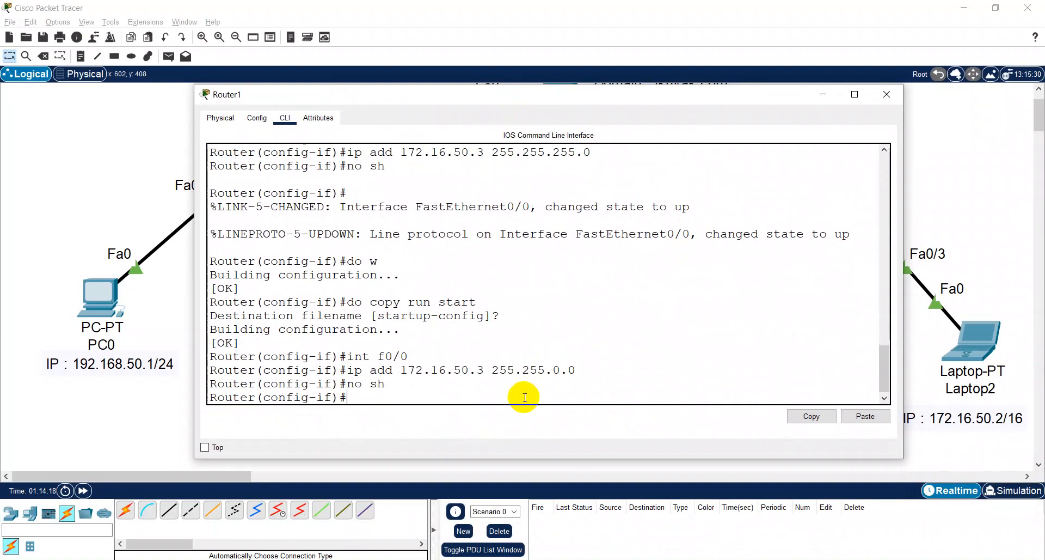
type("do w")
key("Return")
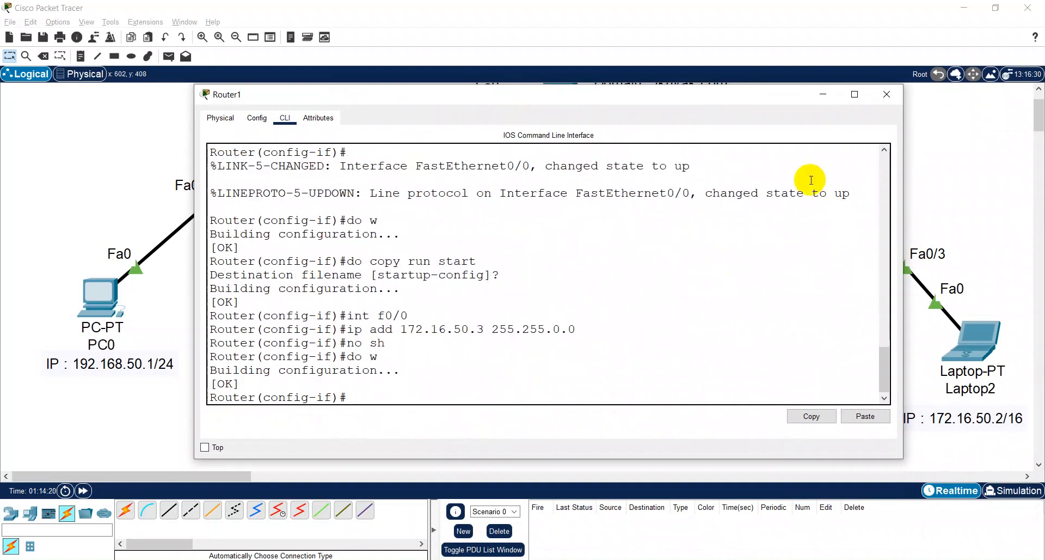
left_click(887, 94)
- Send a simple PDU from Laptop1 to Router1 and delete the scenario to clear the PDU list
key("p")
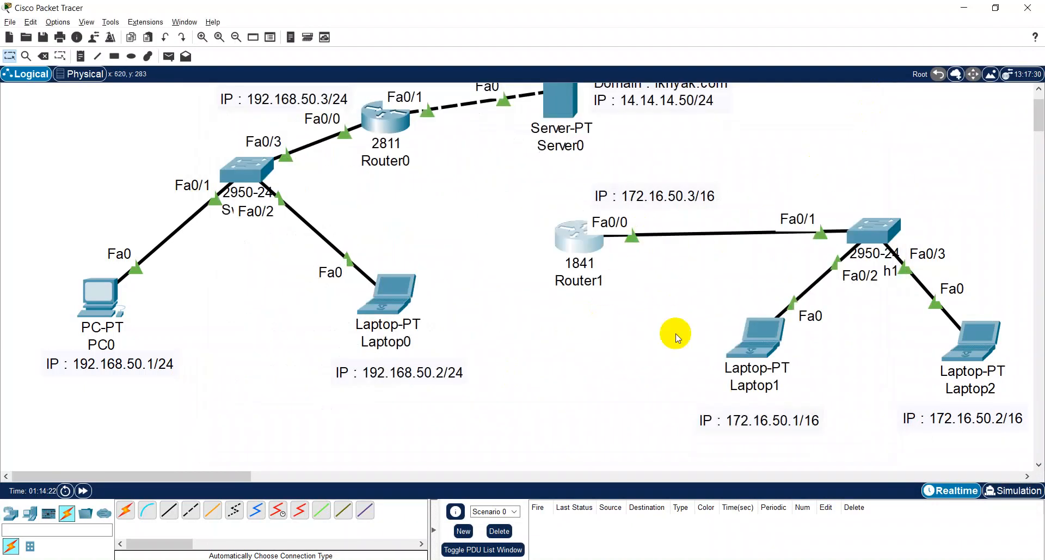
left_click(767, 359)
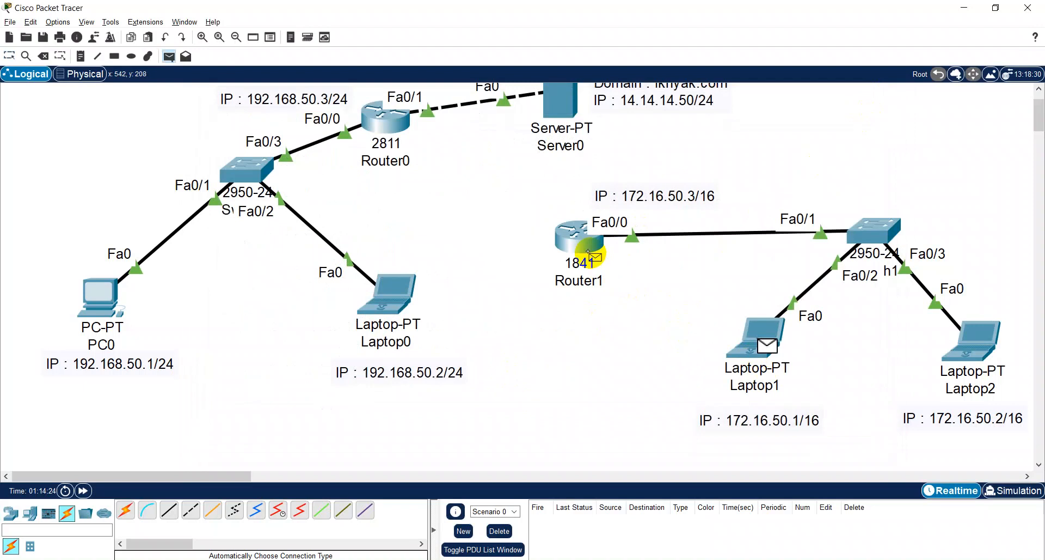
left_click(578, 239)
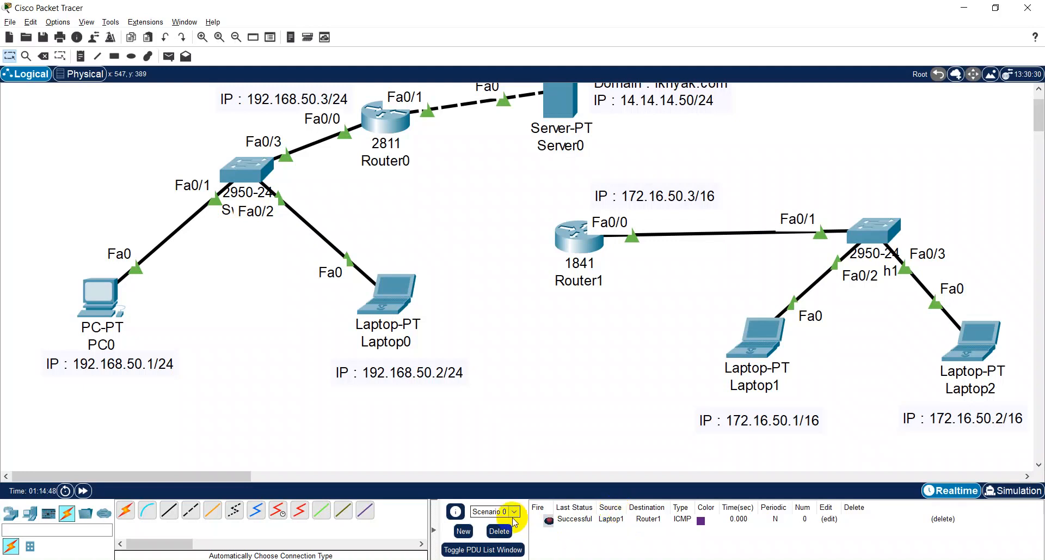
left_click(500, 532)
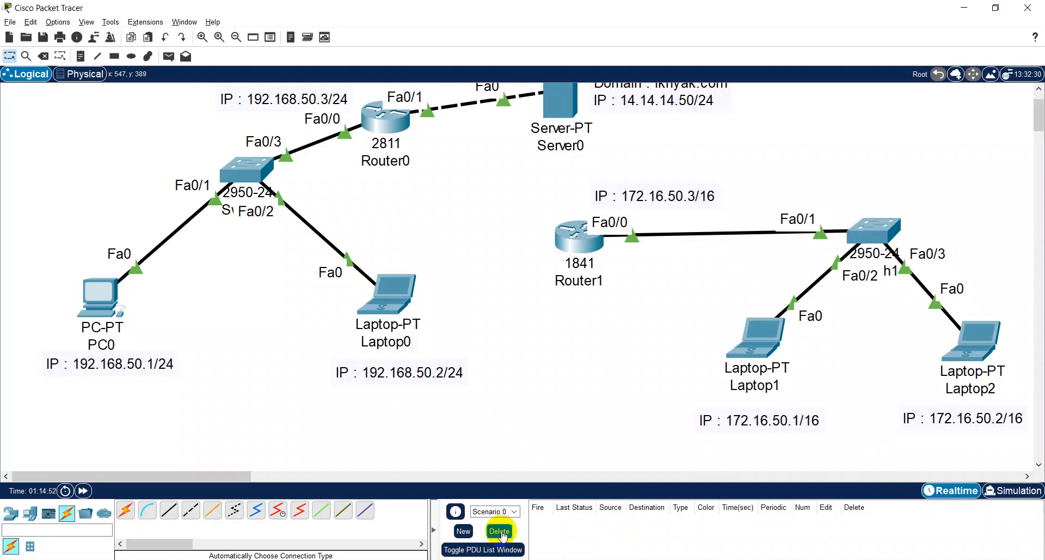
- Test Laptop2's connection to Router1 with a simple PDU, then delete the scenario to clear the PDU list
key("p")
left_click(966, 348)
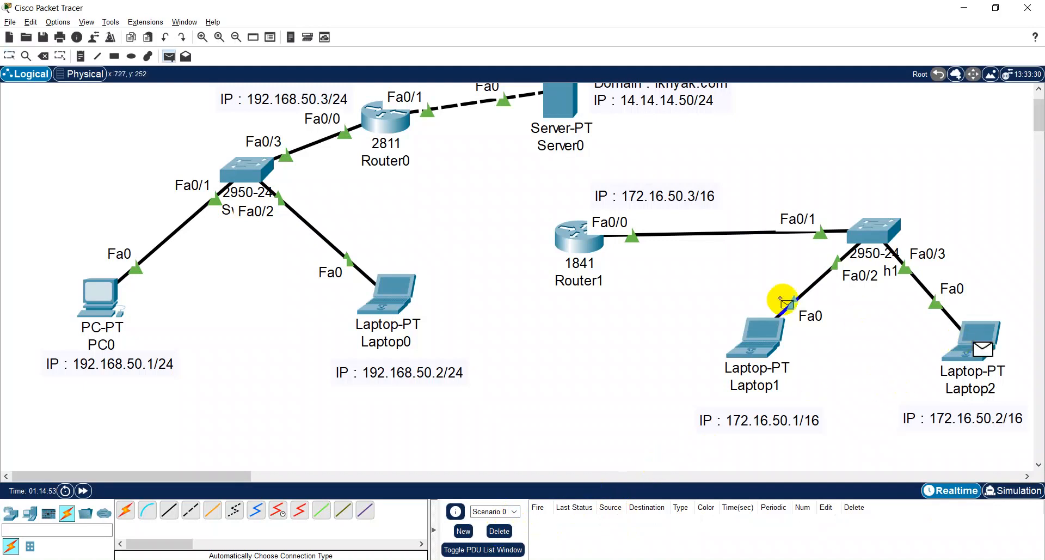
left_click(585, 240)
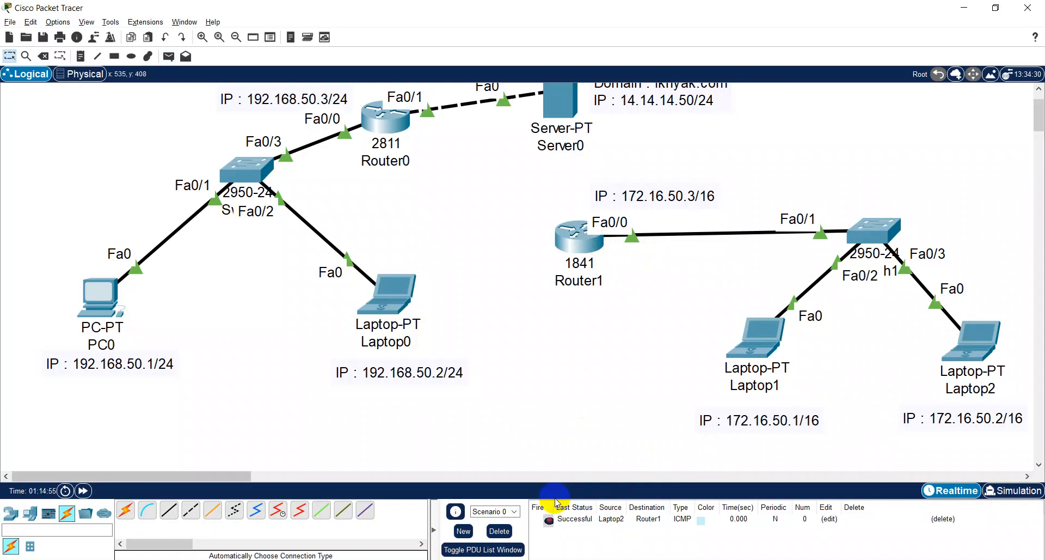
left_click(499, 531)
scroll(572, 105, "up", 1)
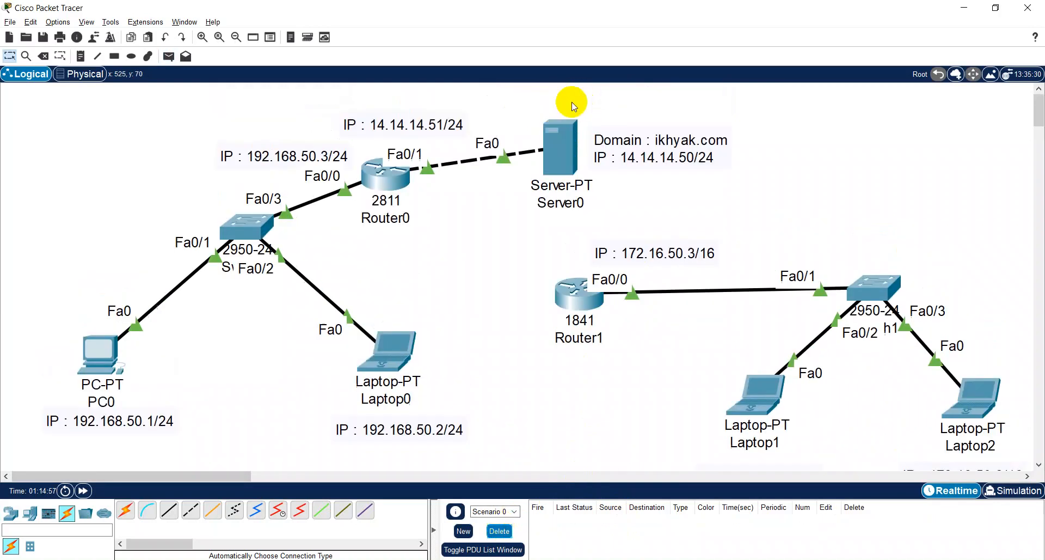
key("p")
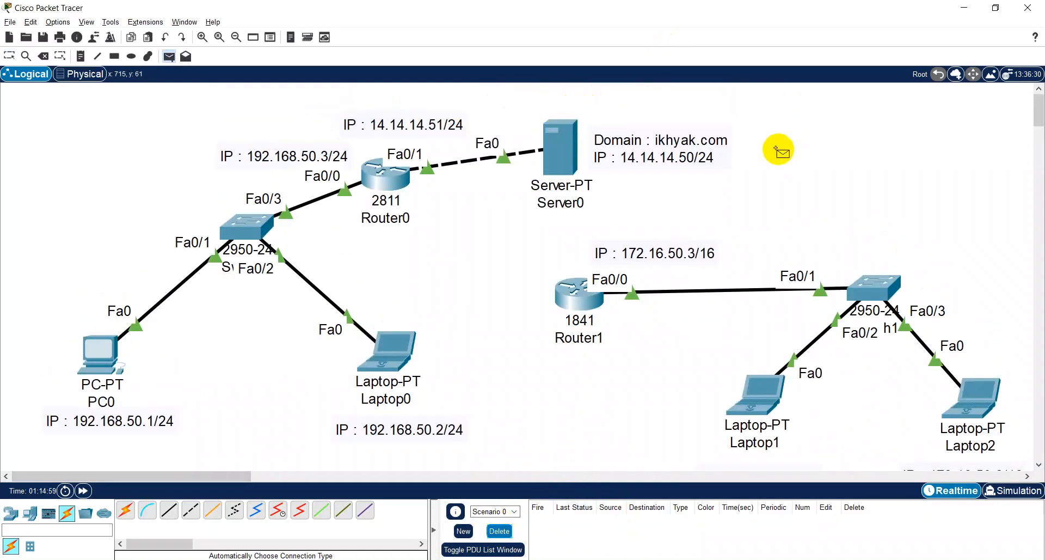
key("Escape")
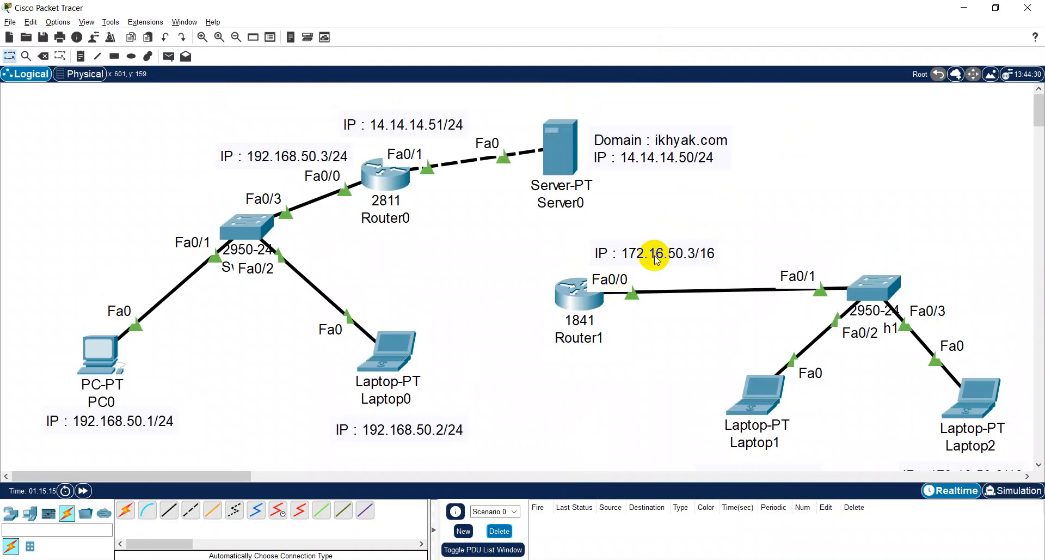
- Try to connect Router0 to Router1 with an automatically chosen cable and dismiss the connection dialog
left_click(125, 511)
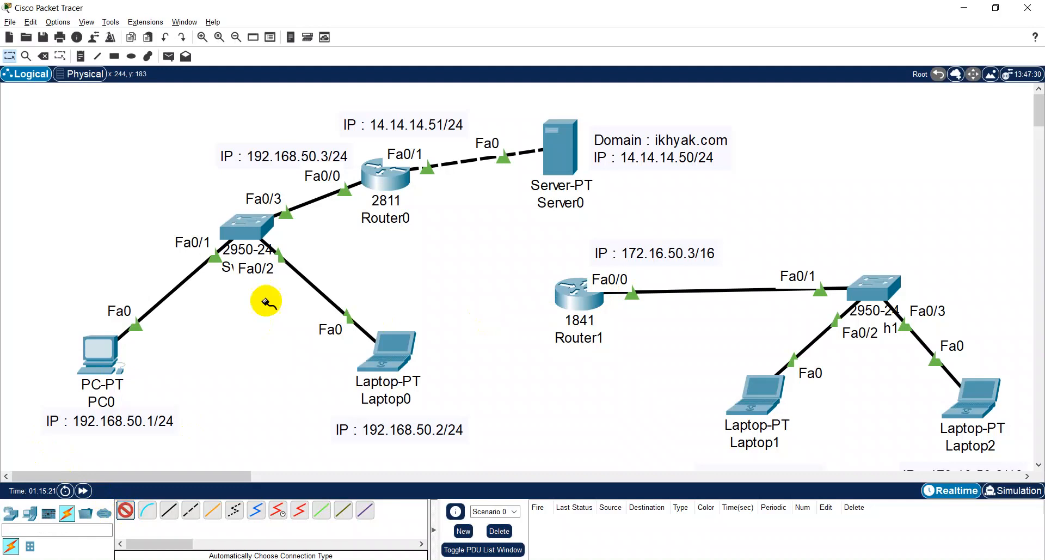
left_click(391, 173)
left_click(594, 298)
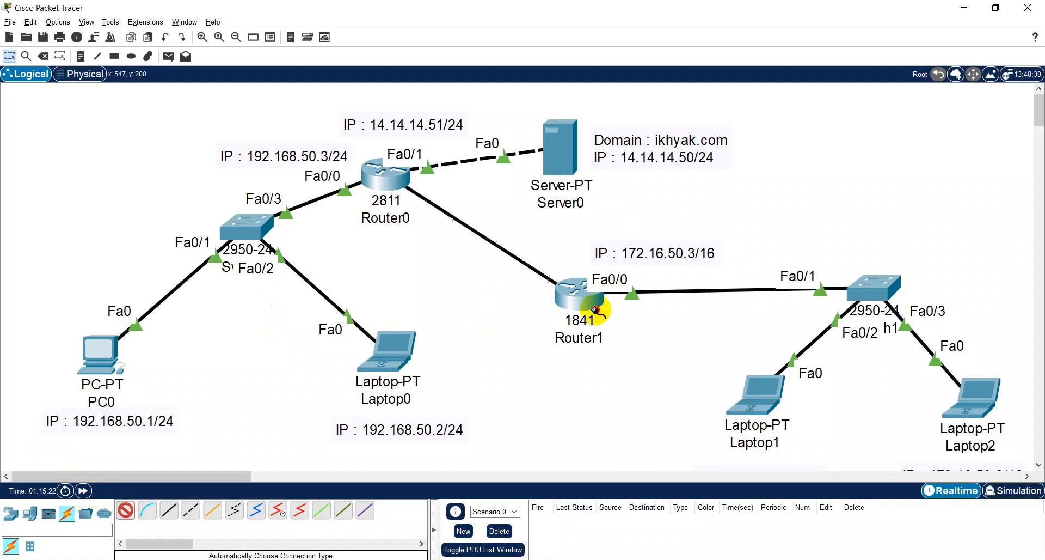
left_click(570, 298)
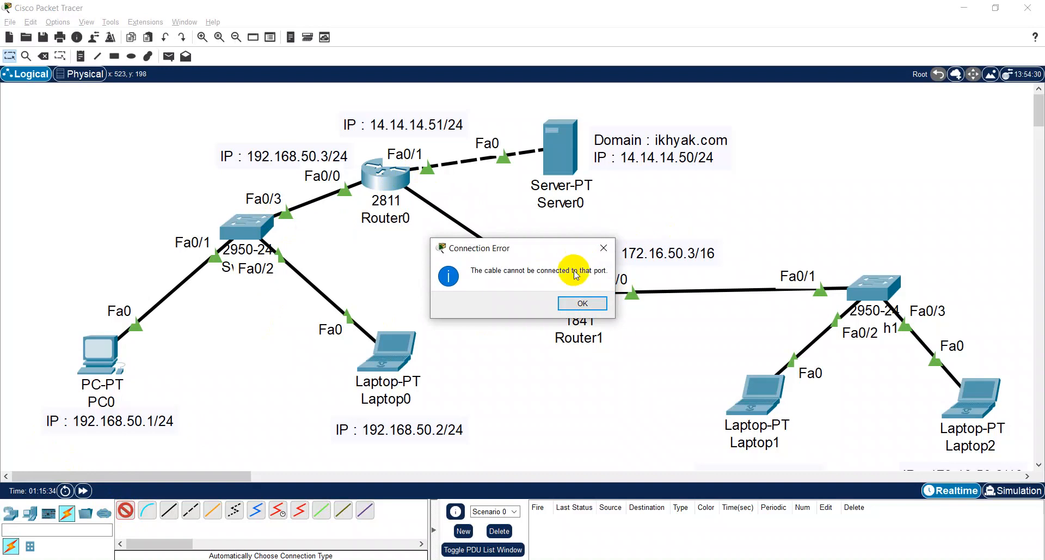
left_click(582, 303)
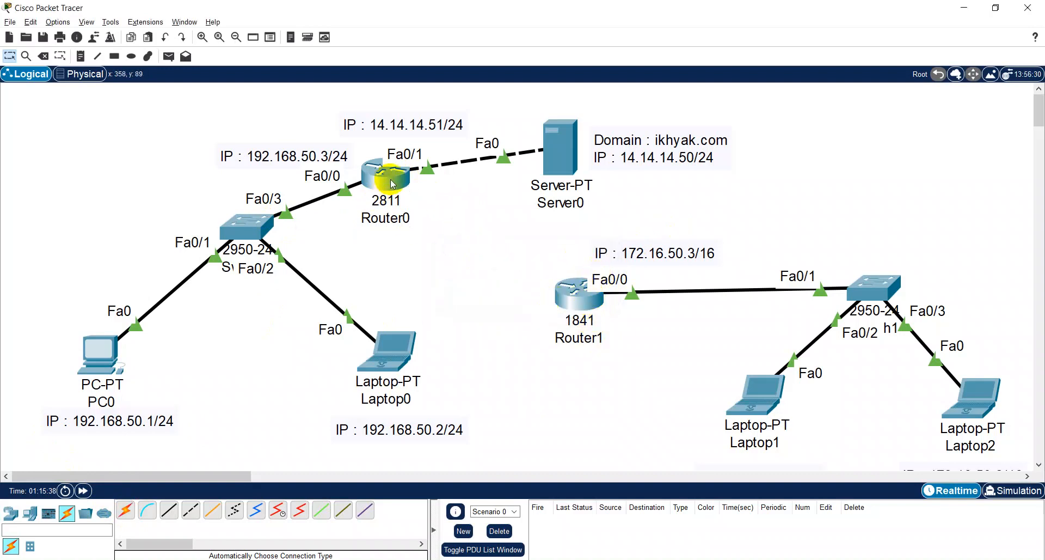
- Open Router0's configuration settings and examine which interfaces the router has
mouse_move(391, 183)
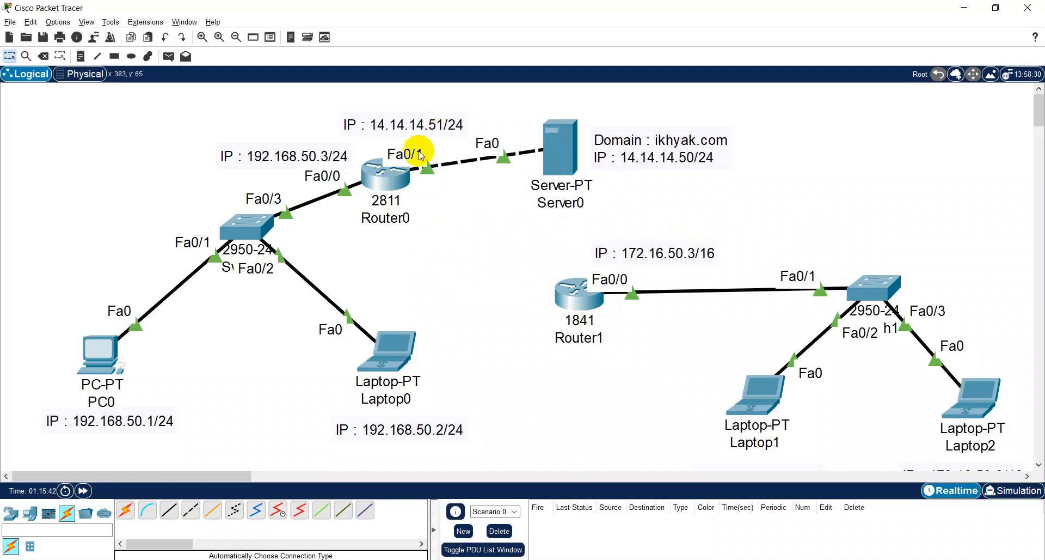
left_click(385, 173)
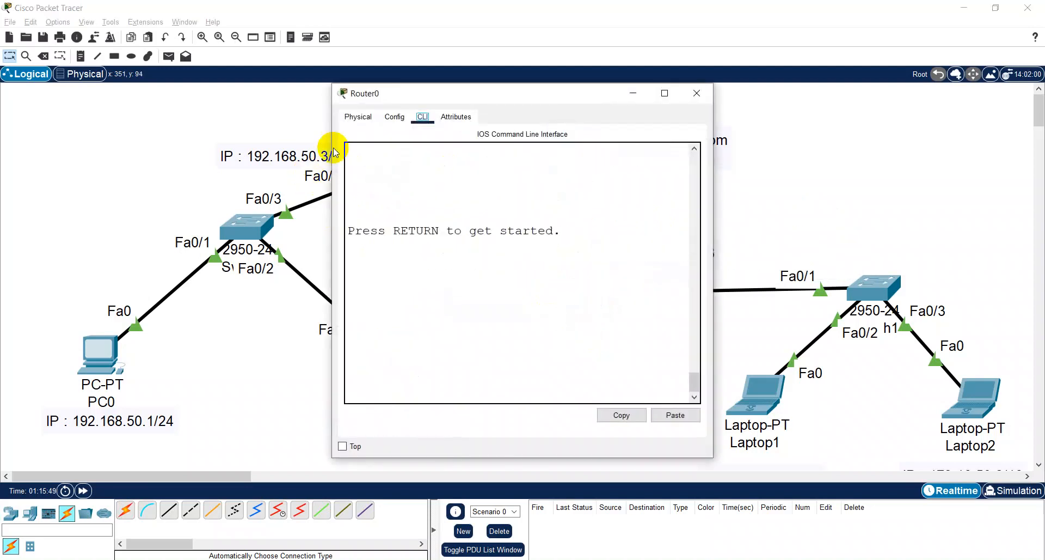
left_click(394, 116)
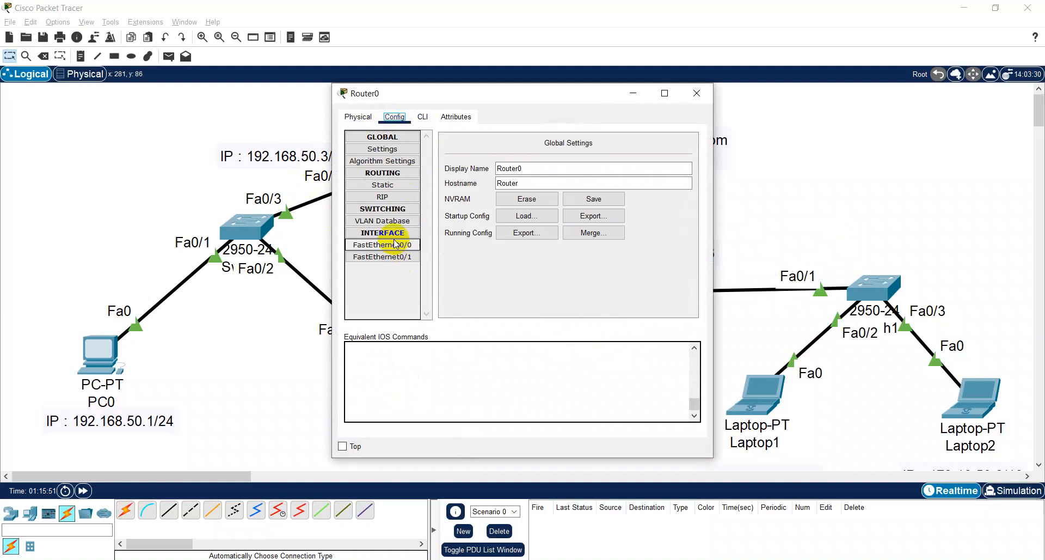
left_click(392, 257)
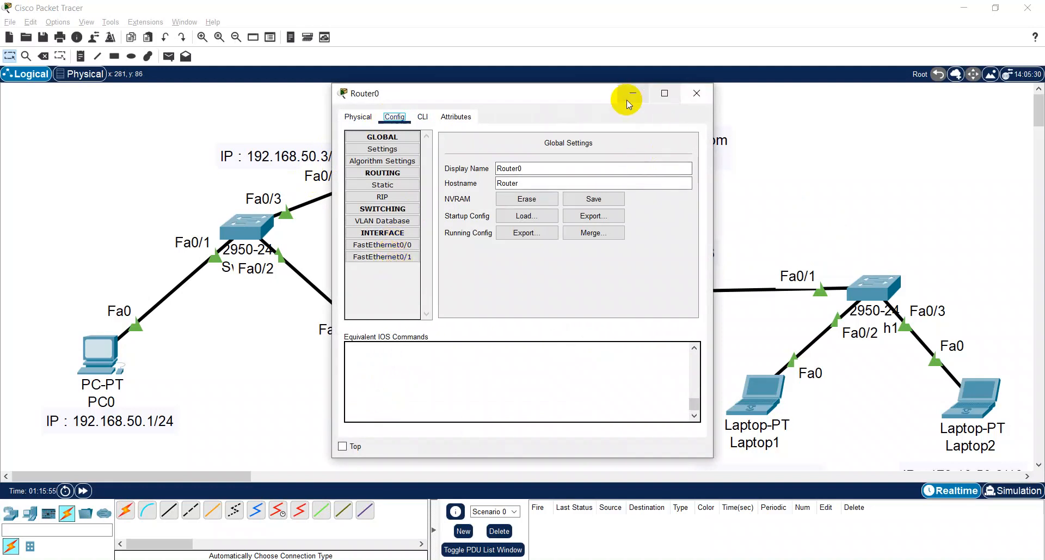
- Bring up an enlarged physical view of Router0's chassis and switch the router's power off
left_click_drag(605, 97, 754, 87)
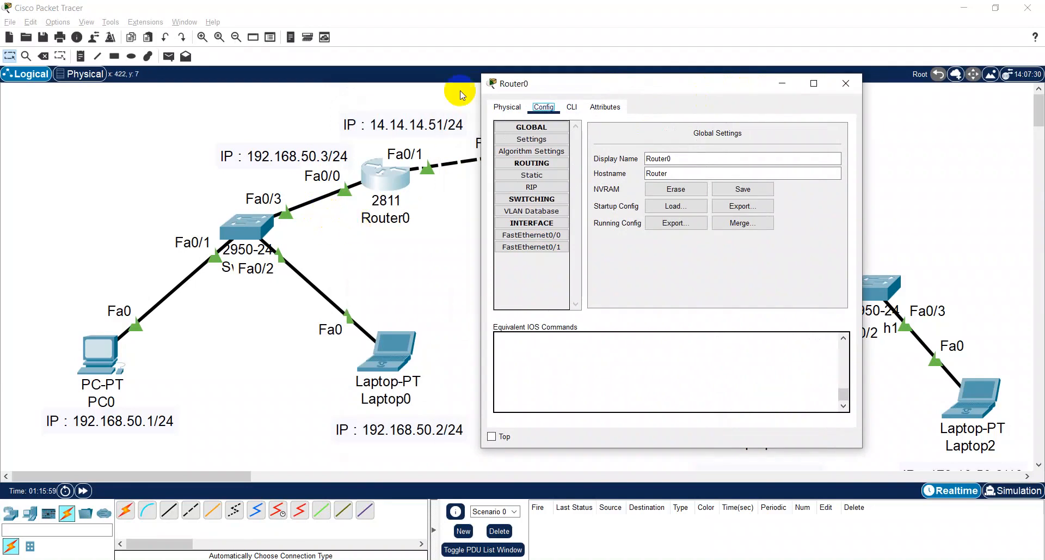
left_click(509, 108)
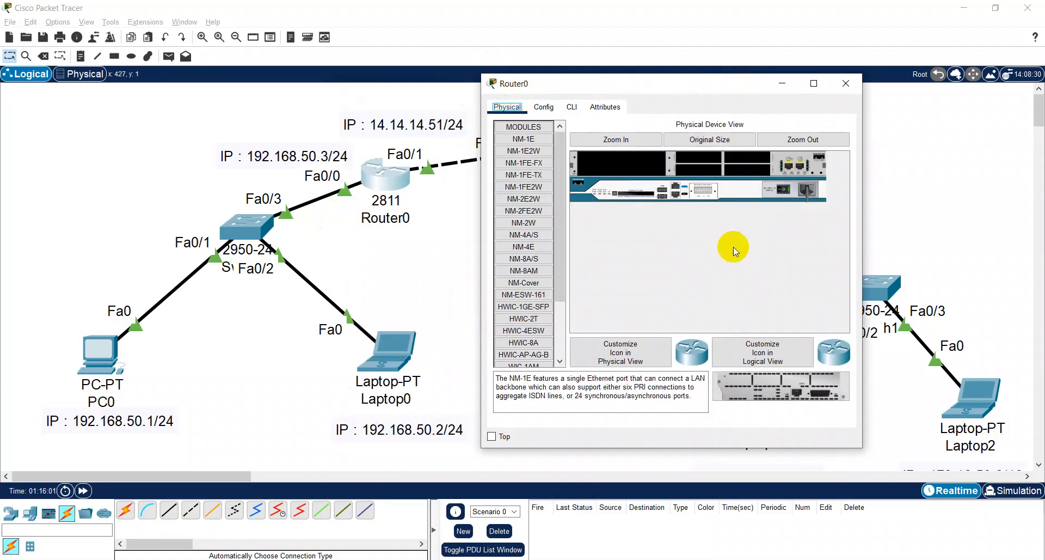
left_click(806, 85)
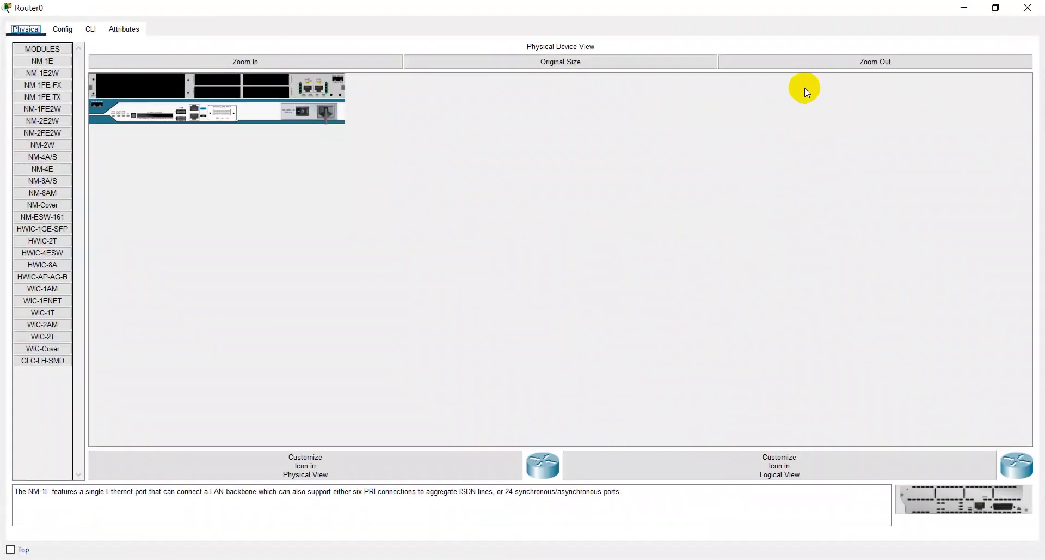
left_click(287, 62)
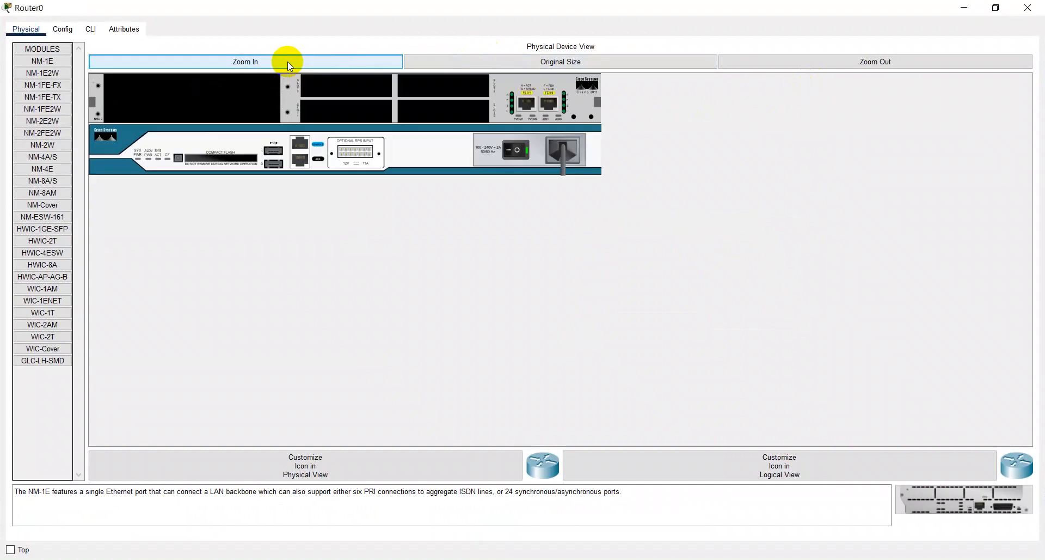
left_click(521, 158)
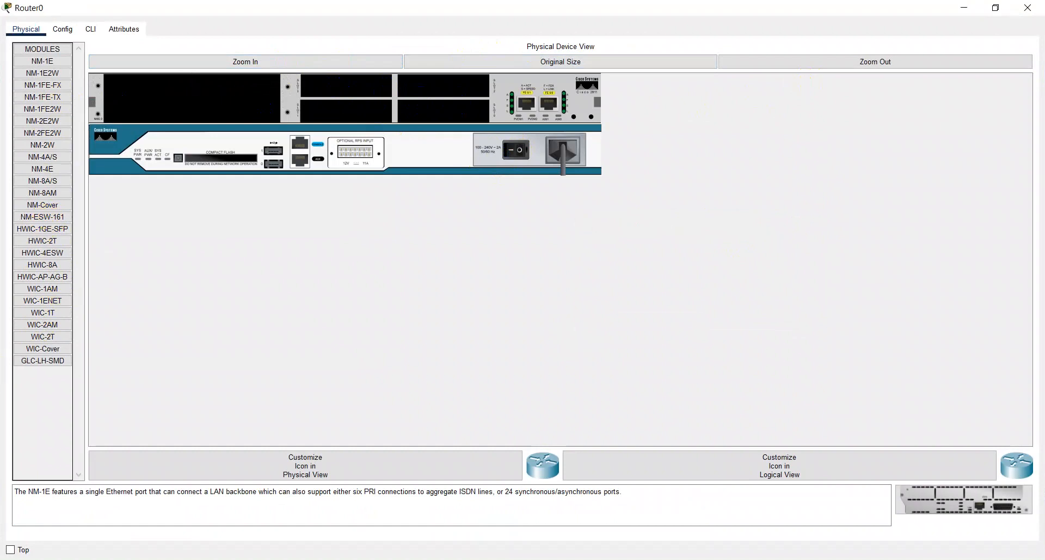
- Compare the descriptions of Router0's expansion modules, including NM-1FE2W, NM-2E2W, NM-2FE2W and HWIC-1GE-SFP
left_click(57, 112)
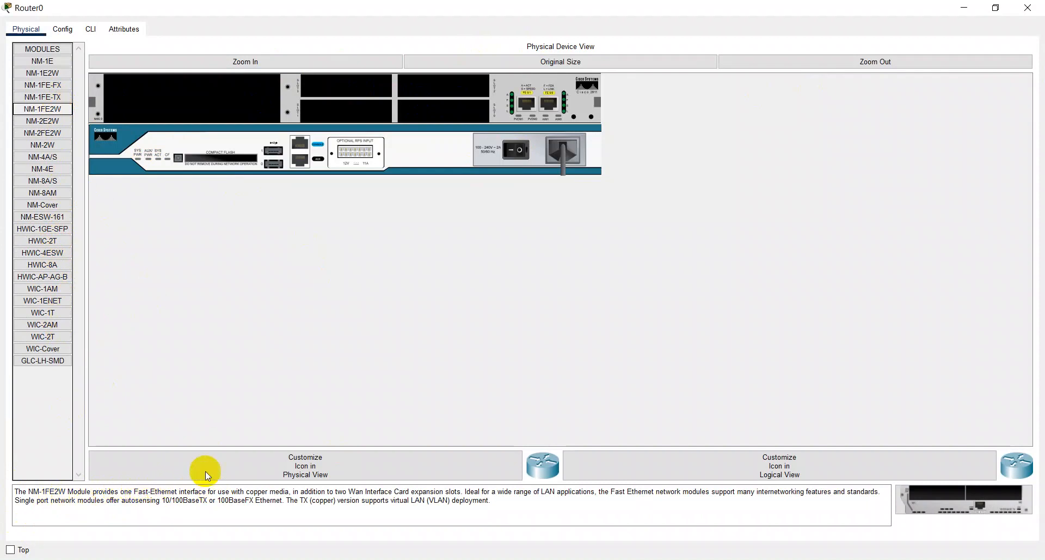
left_click(52, 119)
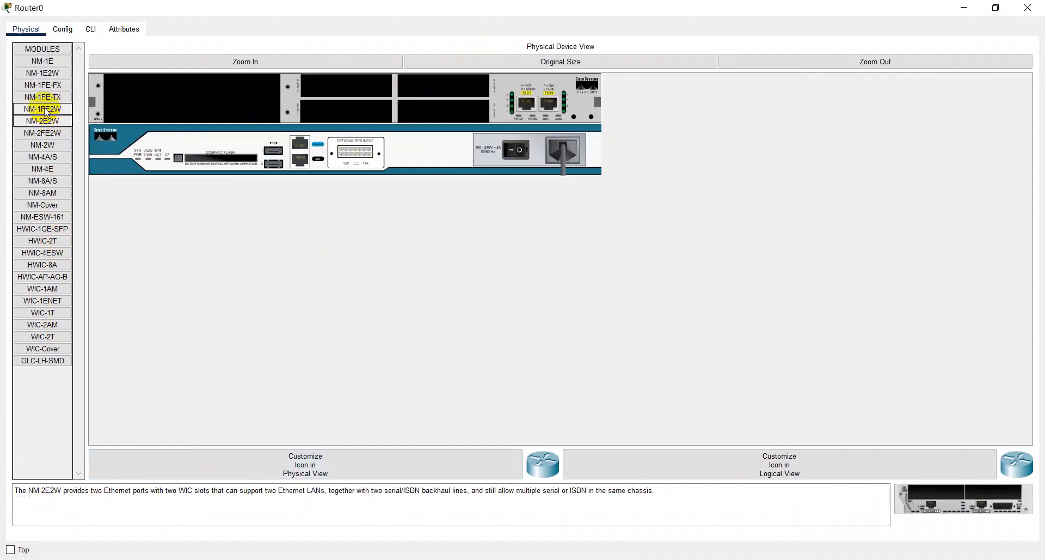
left_click(47, 113)
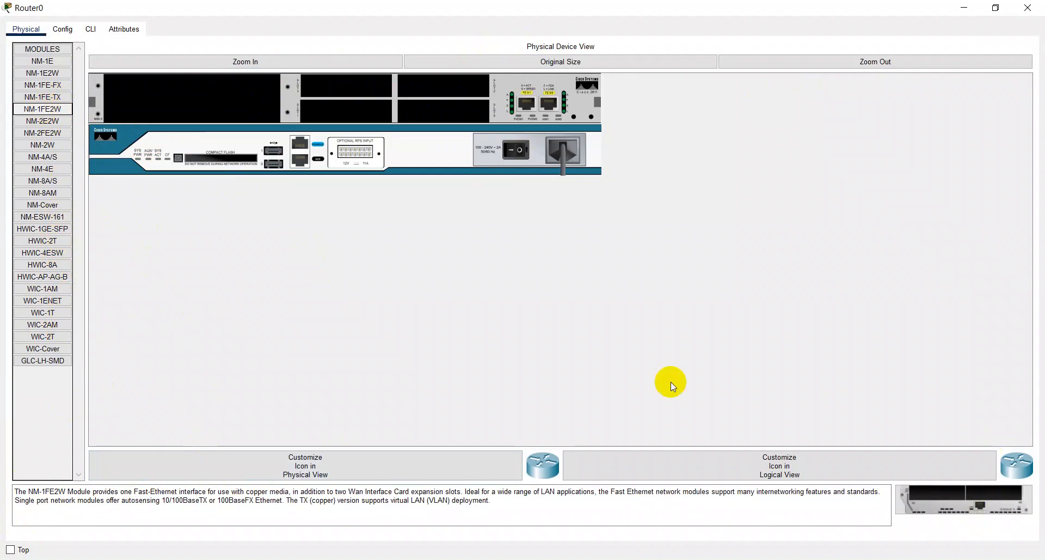
left_click(43, 134)
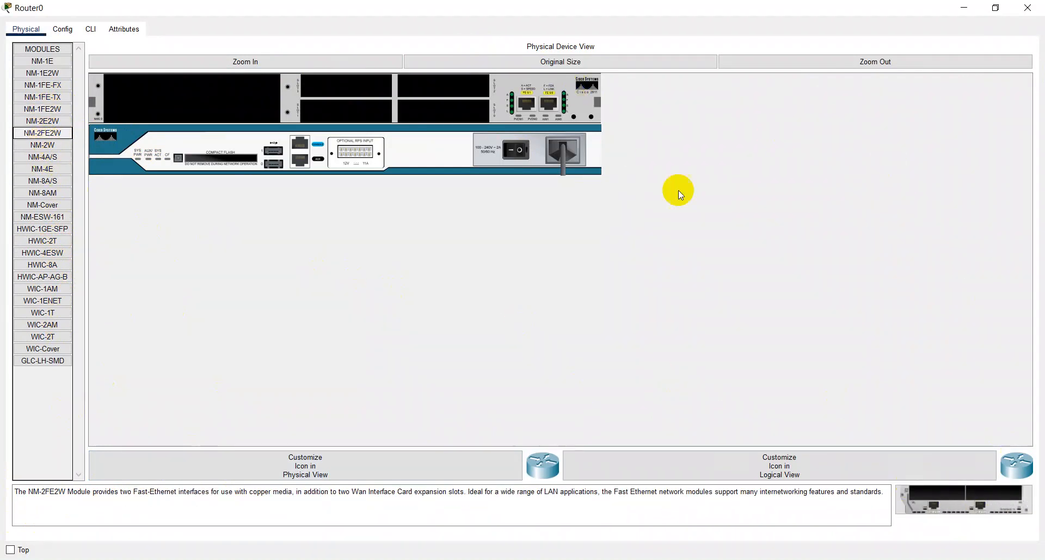
left_click(49, 302)
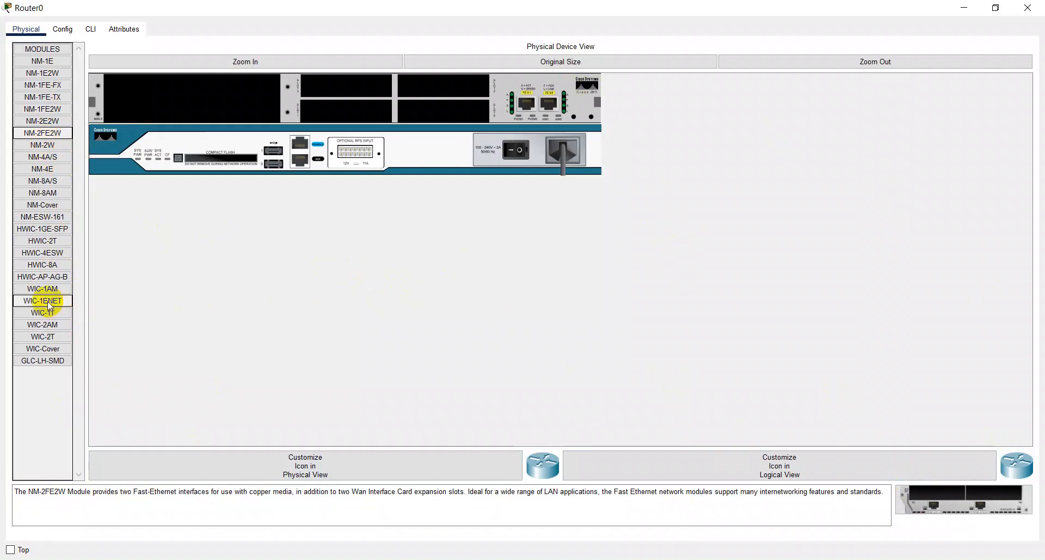
left_click(58, 229)
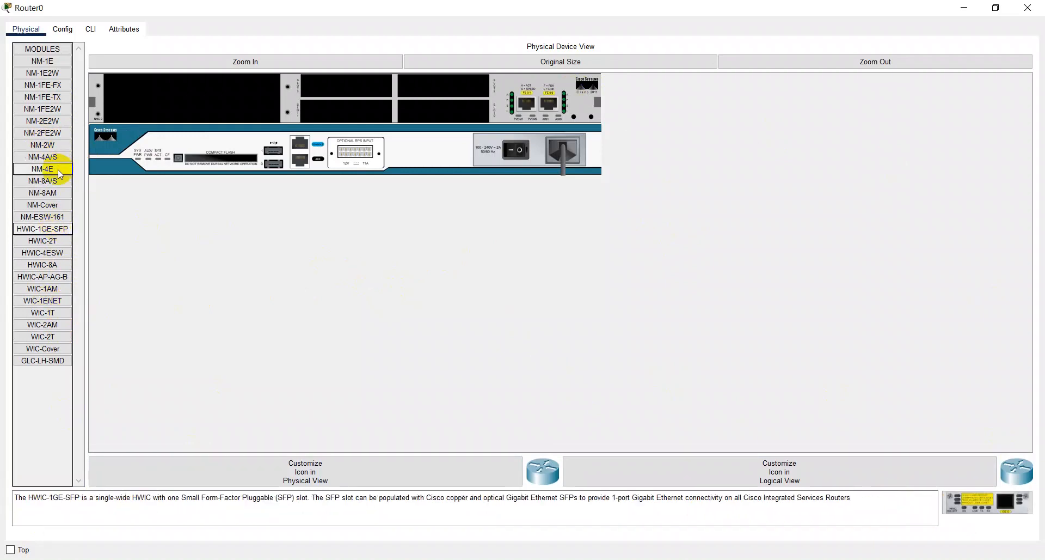
left_click(59, 134)
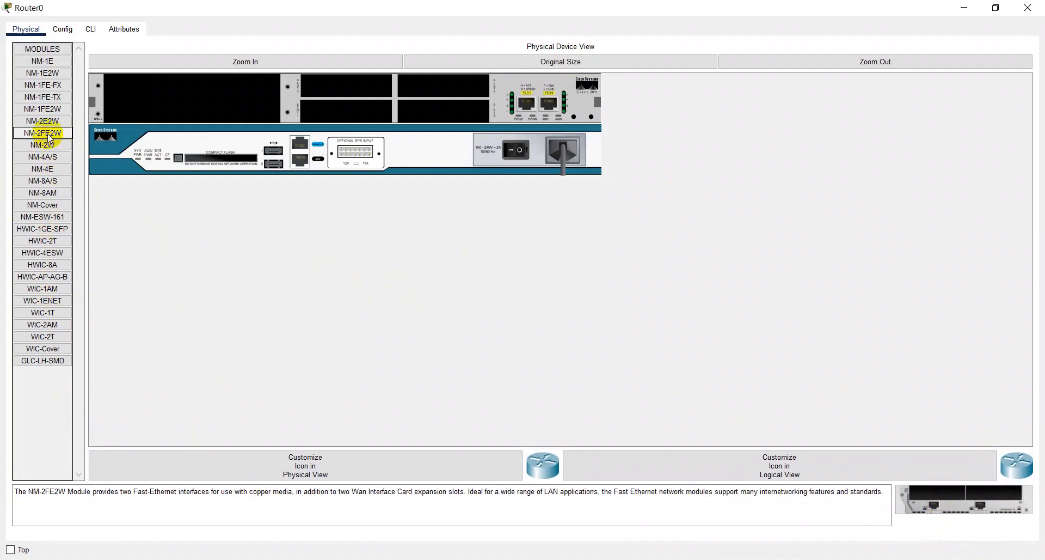
- Try the NM-2FE2W module in Router0's small and large expansion slots and remove it from the chassis
left_click(937, 508)
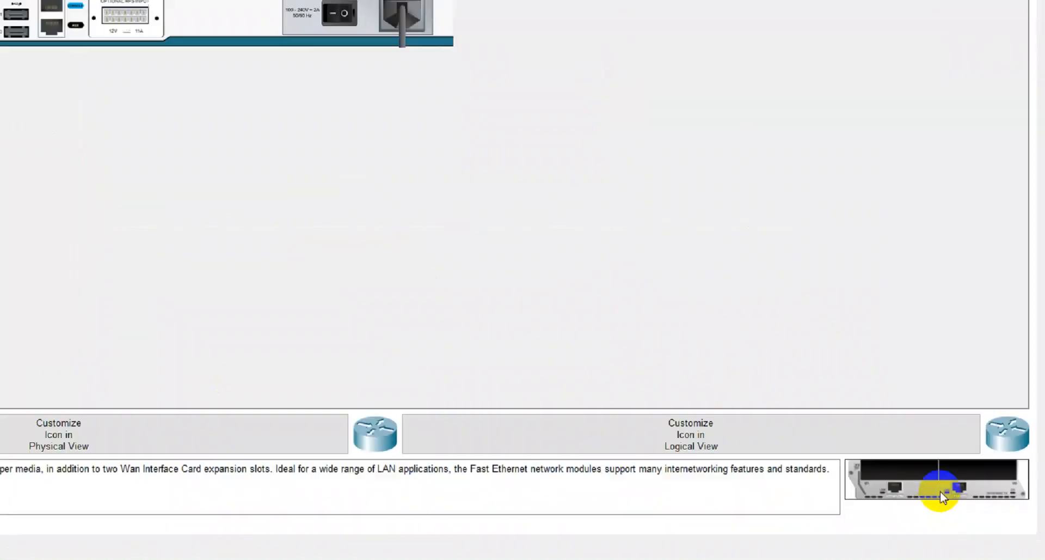
left_click(975, 506)
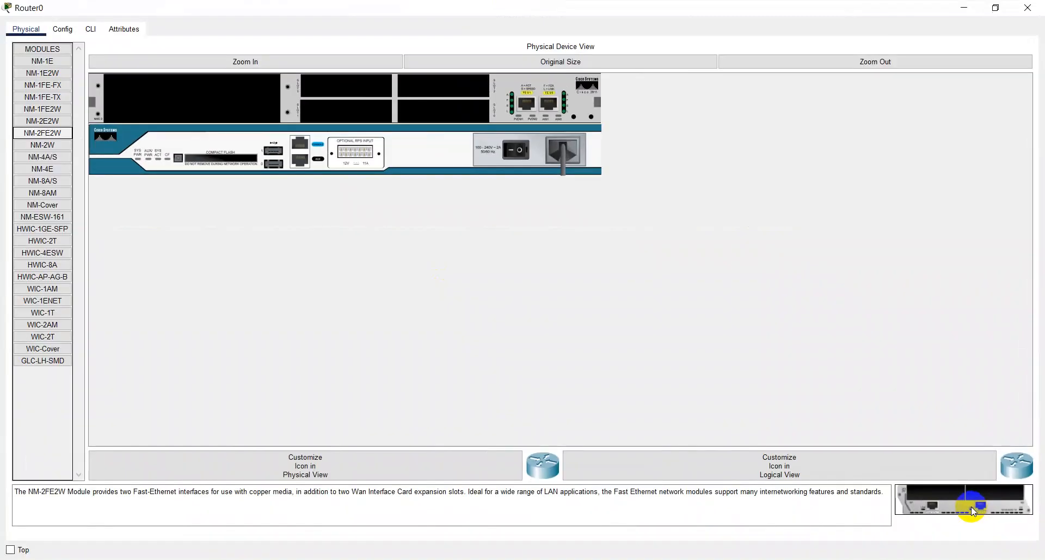
left_click_drag(980, 505, 449, 94)
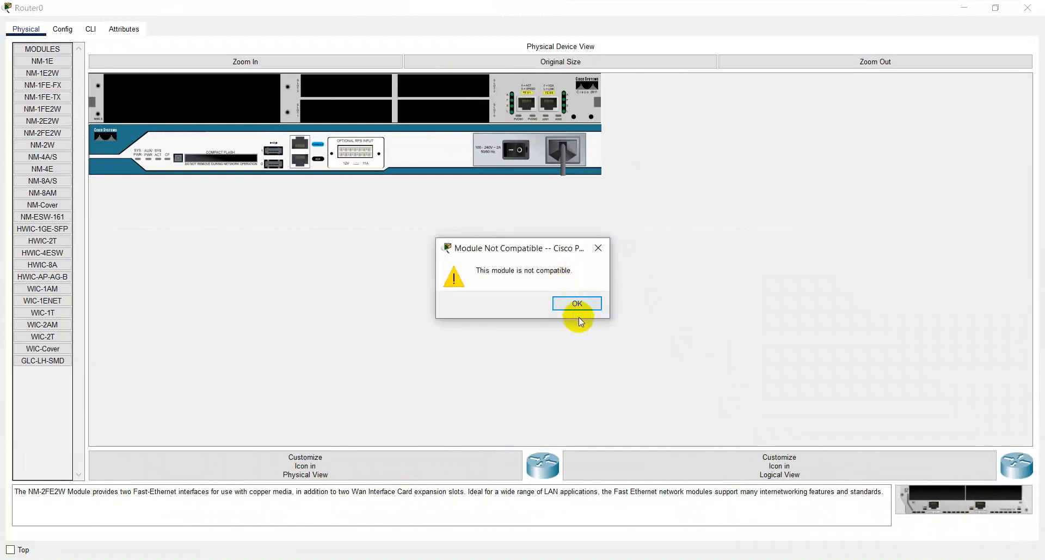
left_click(577, 304)
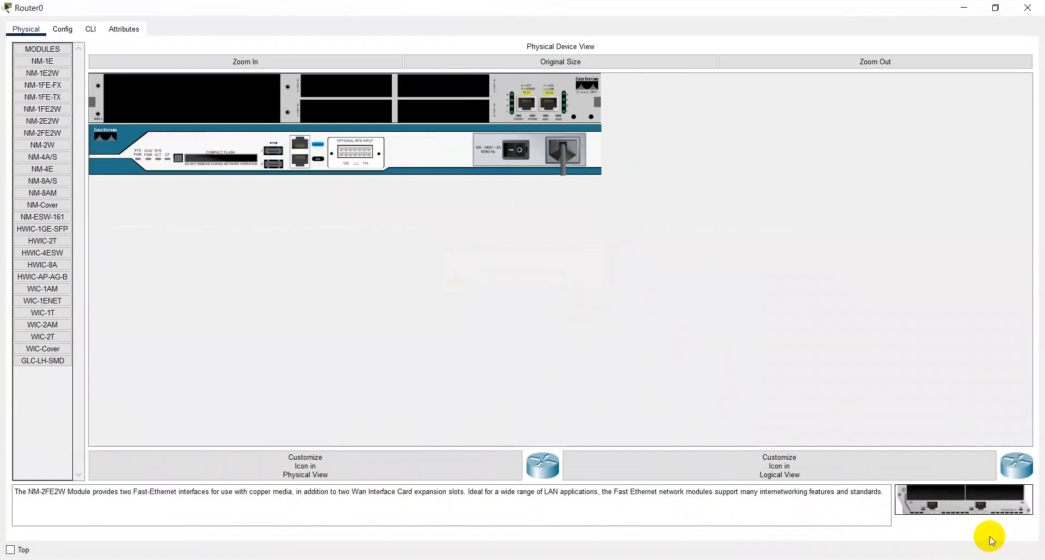
left_click_drag(974, 502, 223, 99)
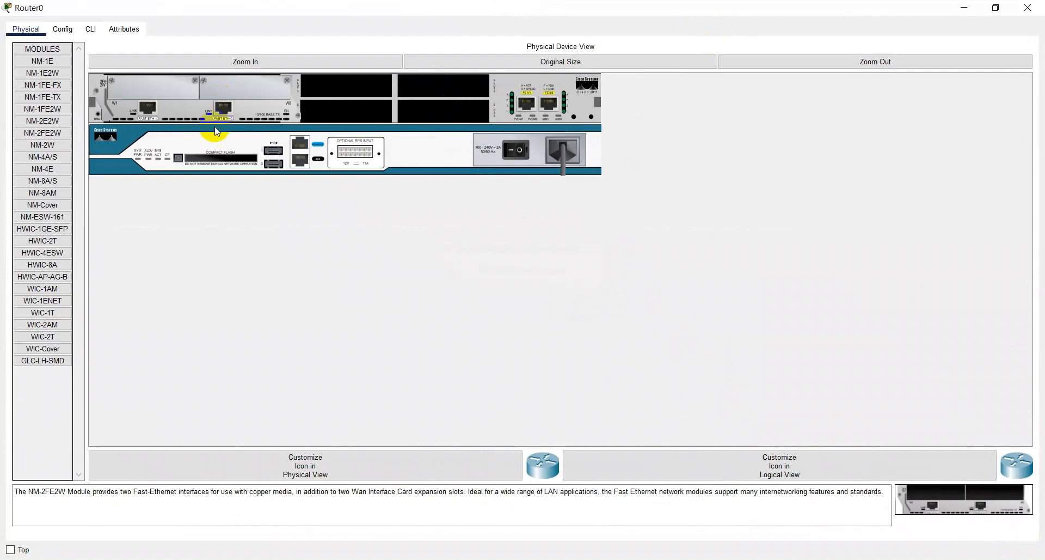
left_click_drag(223, 101, 56, 164)
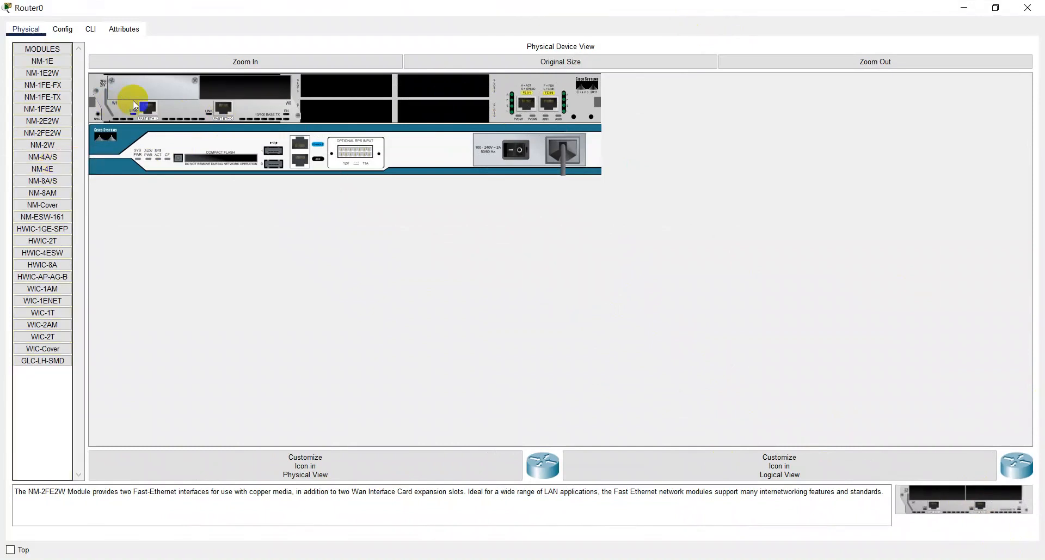
left_click_drag(133, 97, 4, 130)
left_click_drag(133, 110, 48, 135)
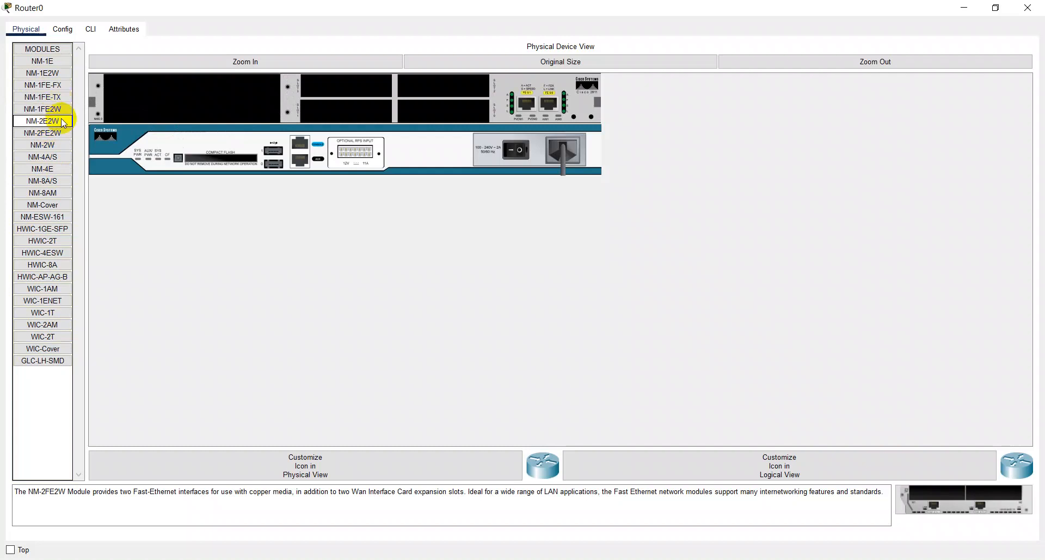
- Install the NM-1FE2W module in Router0's large expansion slot and switch the router's power back on
left_click(60, 112)
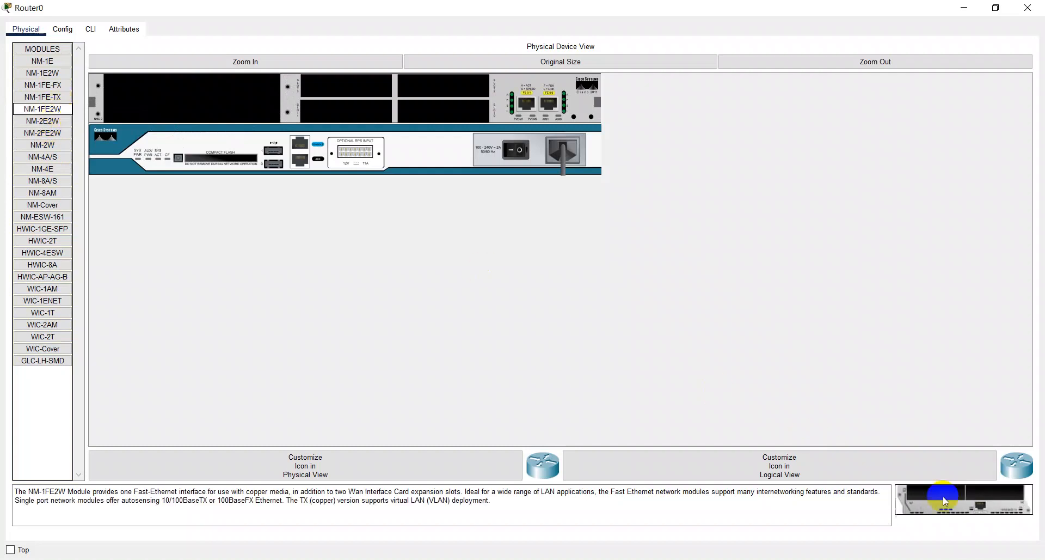
left_click_drag(976, 514, 211, 105)
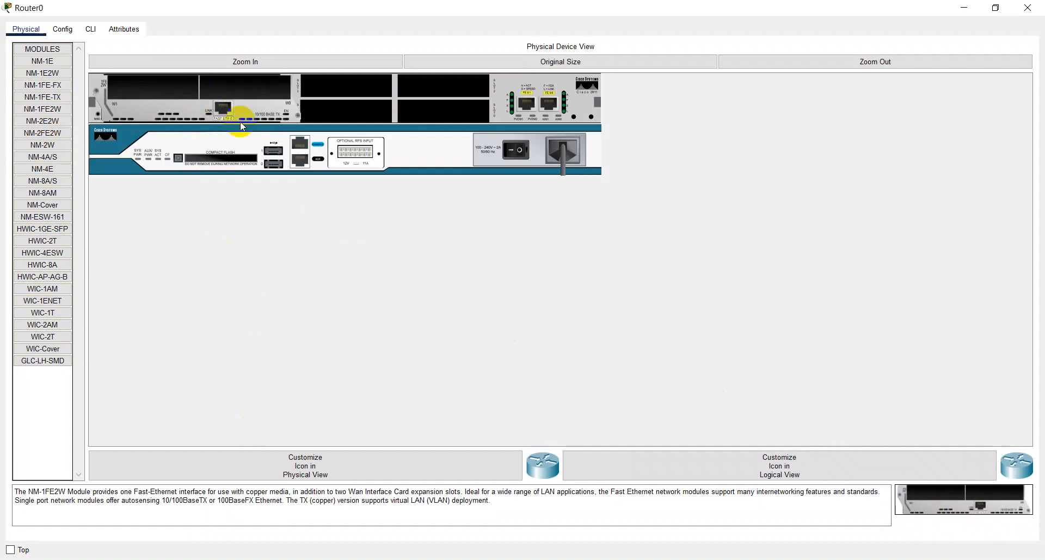
left_click(515, 153)
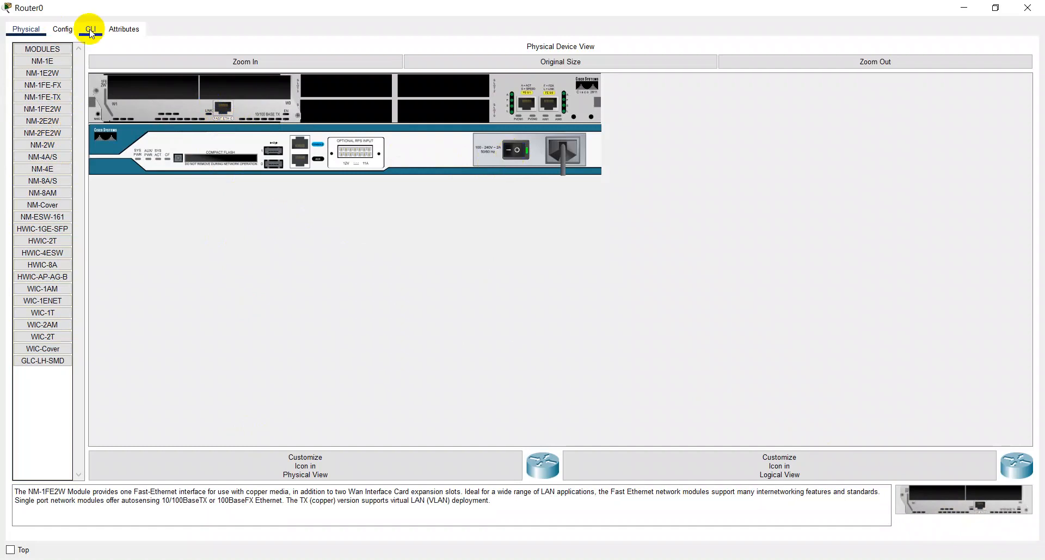
- Check the interface list in Router0's configuration, dismiss the boot notice and close the router's window
left_click(61, 29)
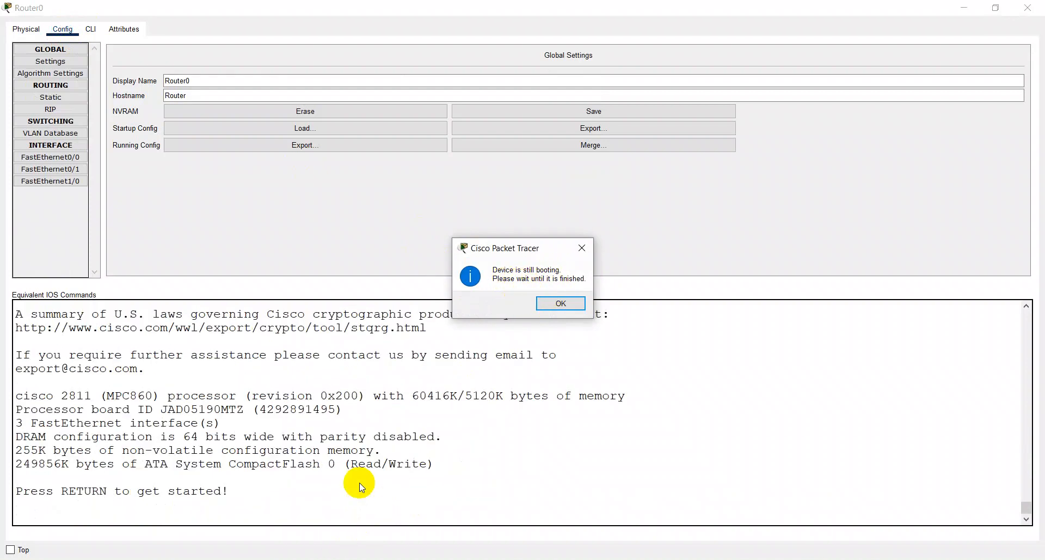
left_click(560, 303)
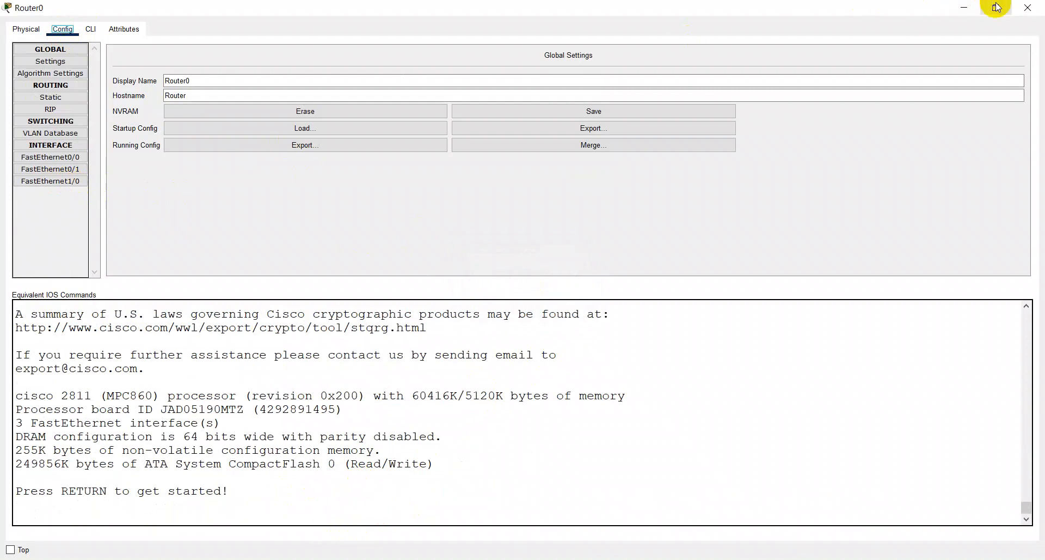
left_click(1027, 8)
key("p")
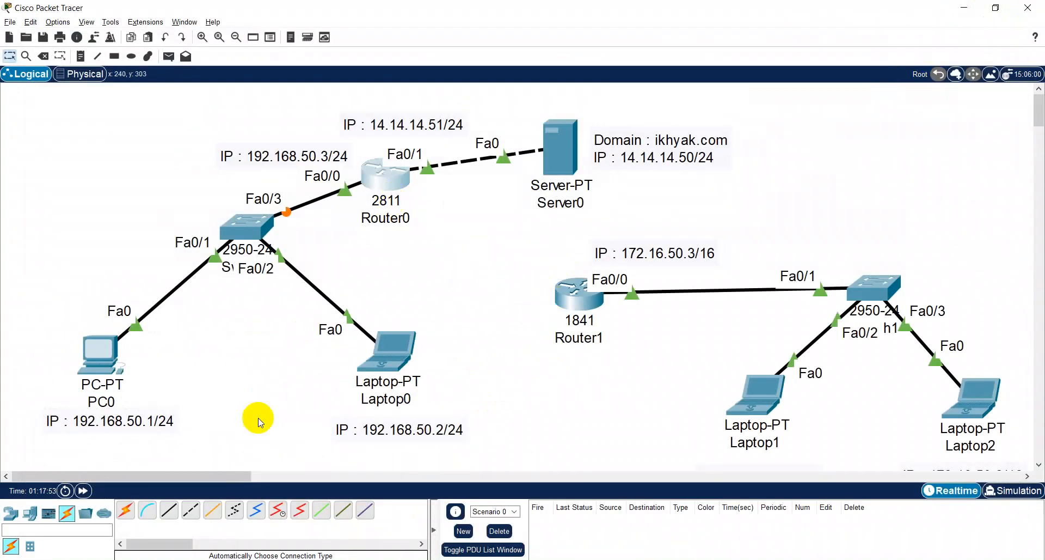
- Connect Router0 to Router1 with an automatically chosen cable
left_click(125, 510)
left_click(389, 184)
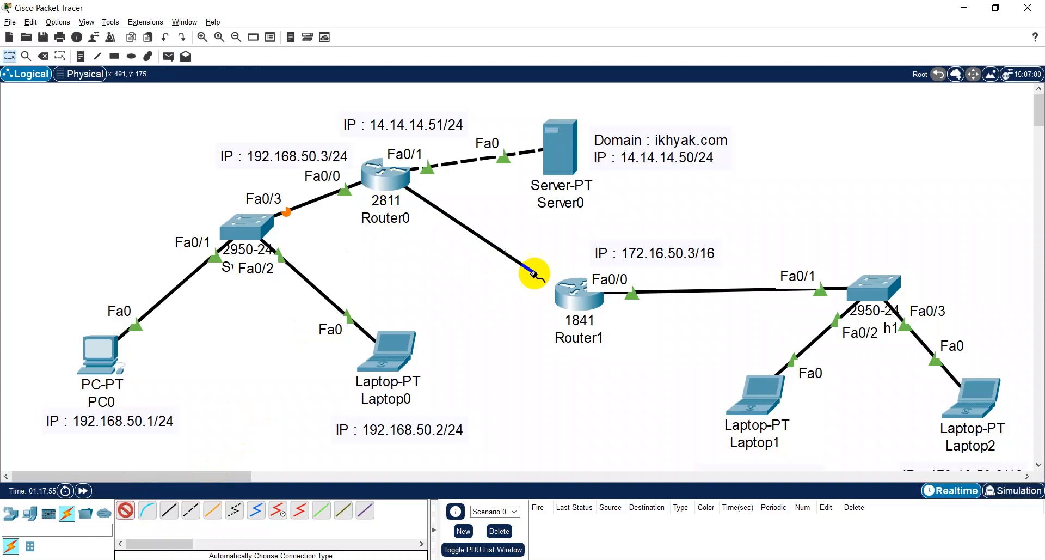
left_click(569, 294)
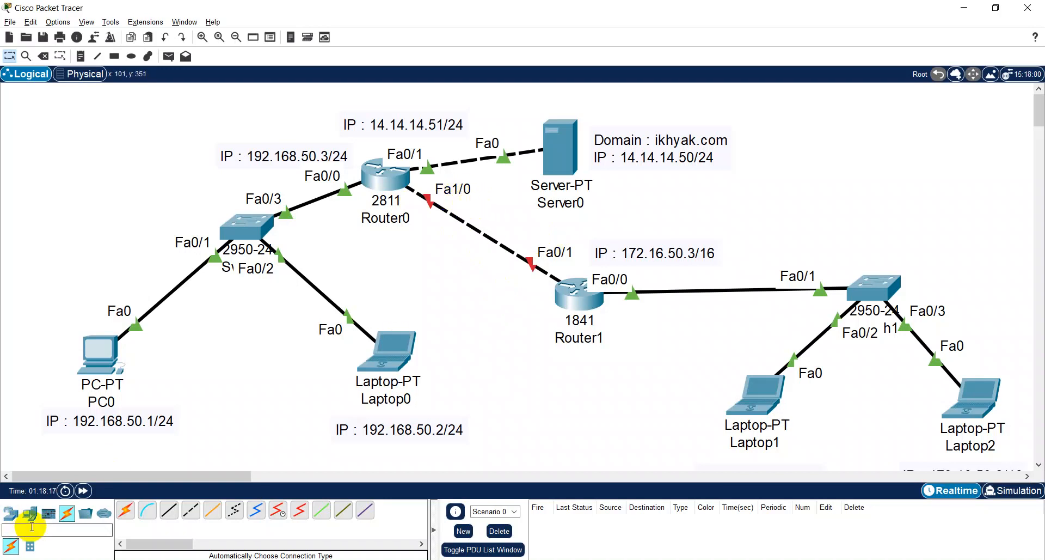
- Add the note "IP : 3.3.3.0/30" just below the link between Router0 and Router1
left_click(81, 56)
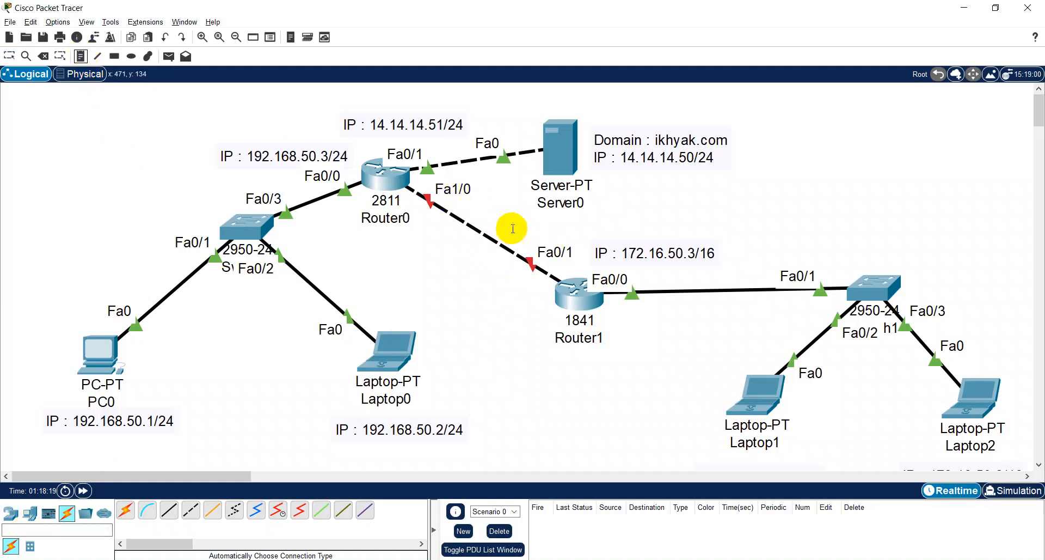
left_click(412, 250)
type("IP : 3.3.3.0/30")
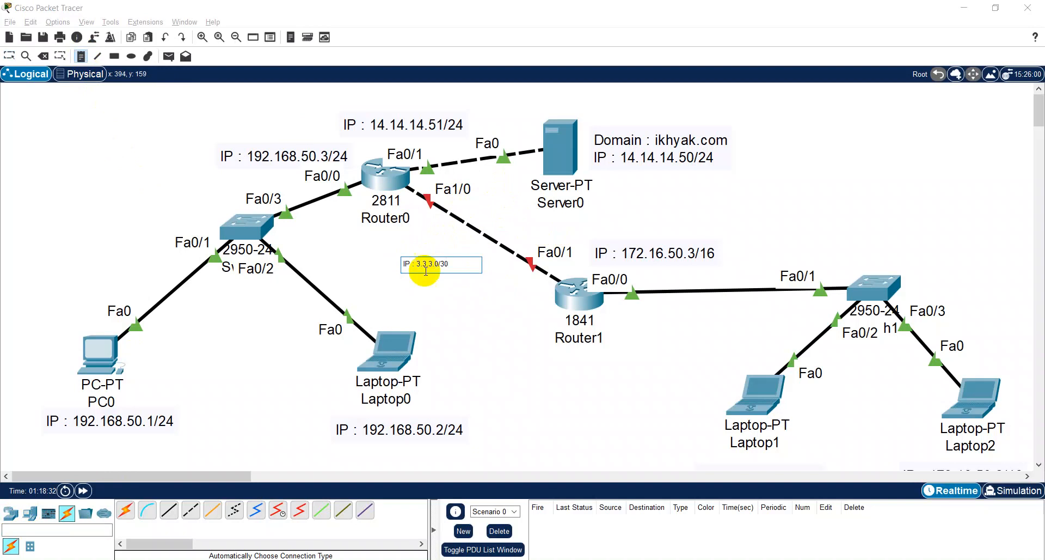
key("Escape")
left_click_drag(436, 273, 424, 263)
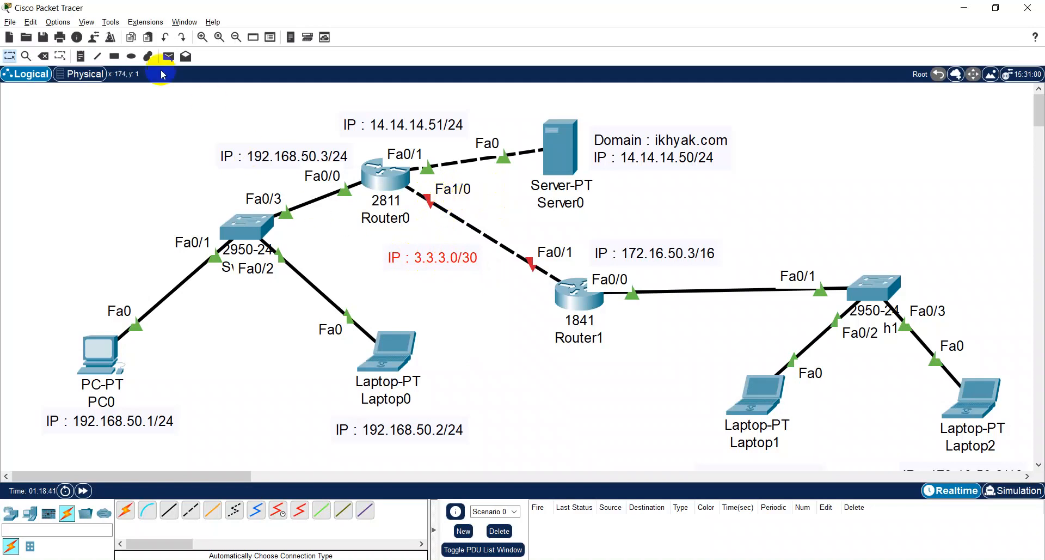
- Add the note ".2" beside the Fa1/0 end of the router link, near Router0
left_click(80, 56)
left_click(460, 205)
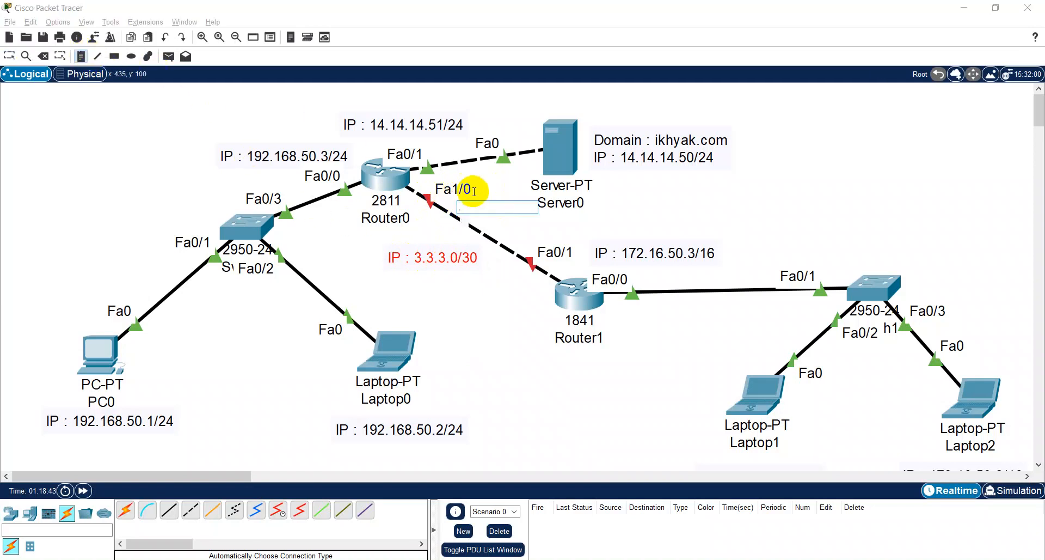
type(".2")
key("Escape")
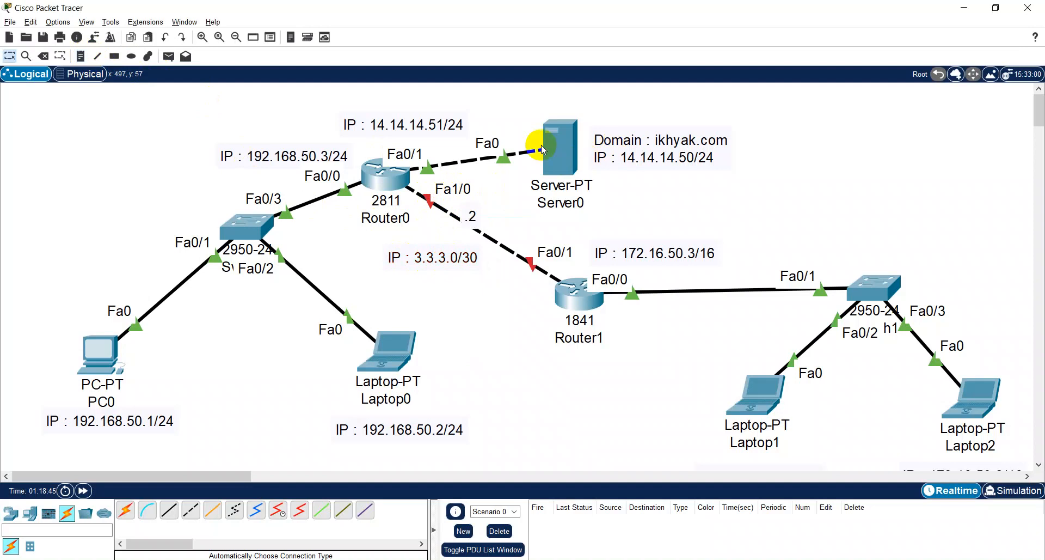
left_click_drag(473, 219, 489, 205)
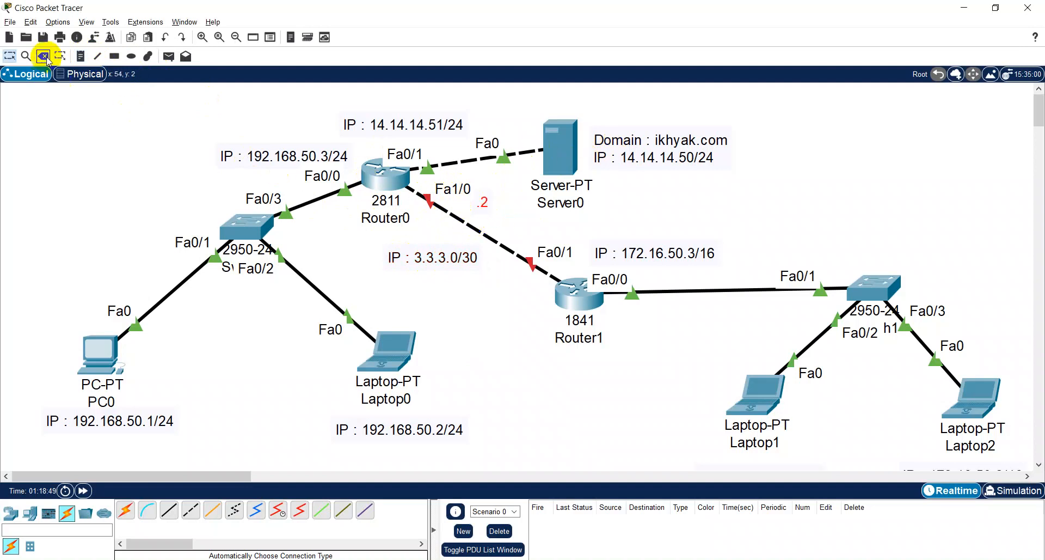
- Add the note ".1" beside the Fa0/1 end of the router link, near Router1
left_click(80, 56)
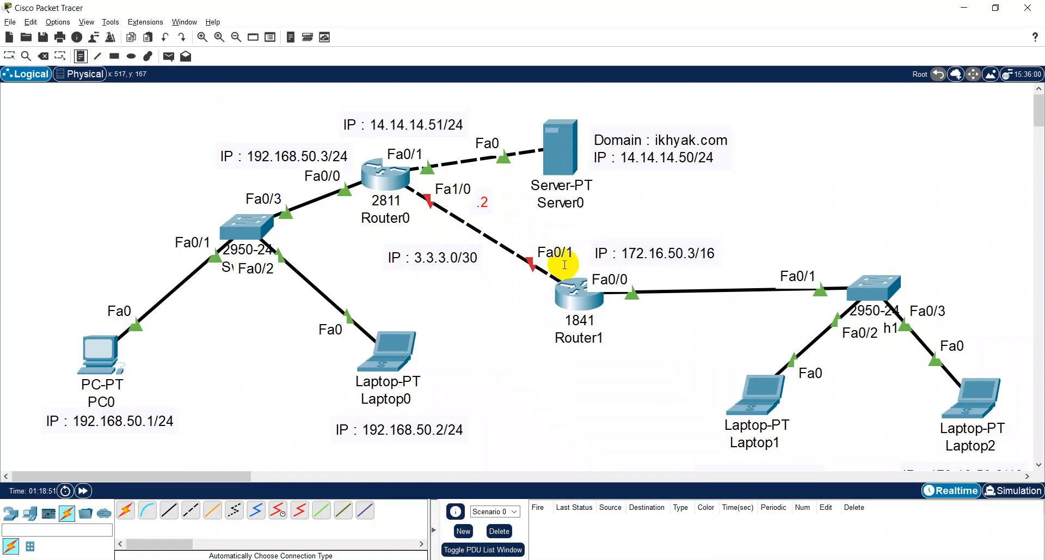
left_click(509, 288)
type(".1")
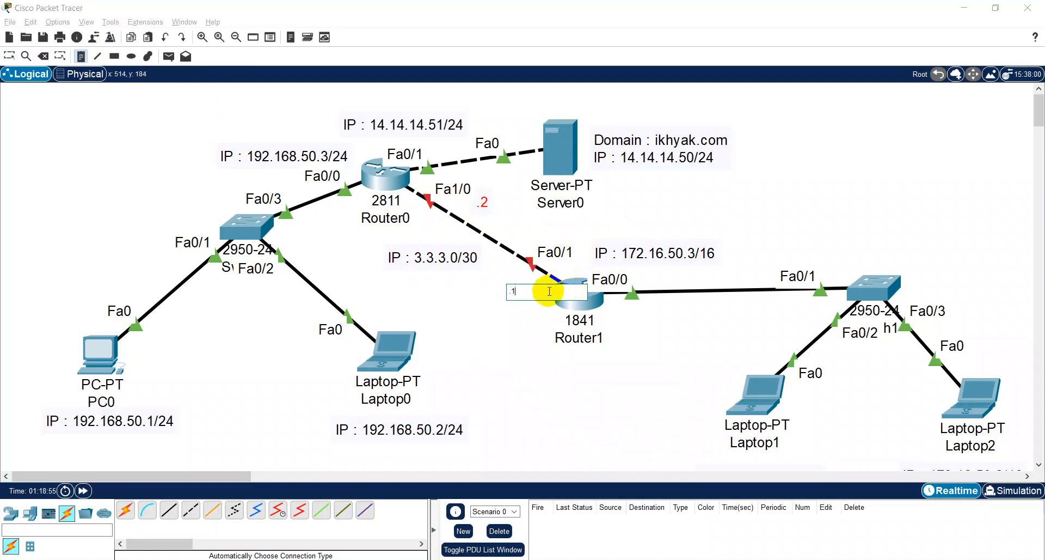
key("Escape")
left_click_drag(525, 309, 535, 300)
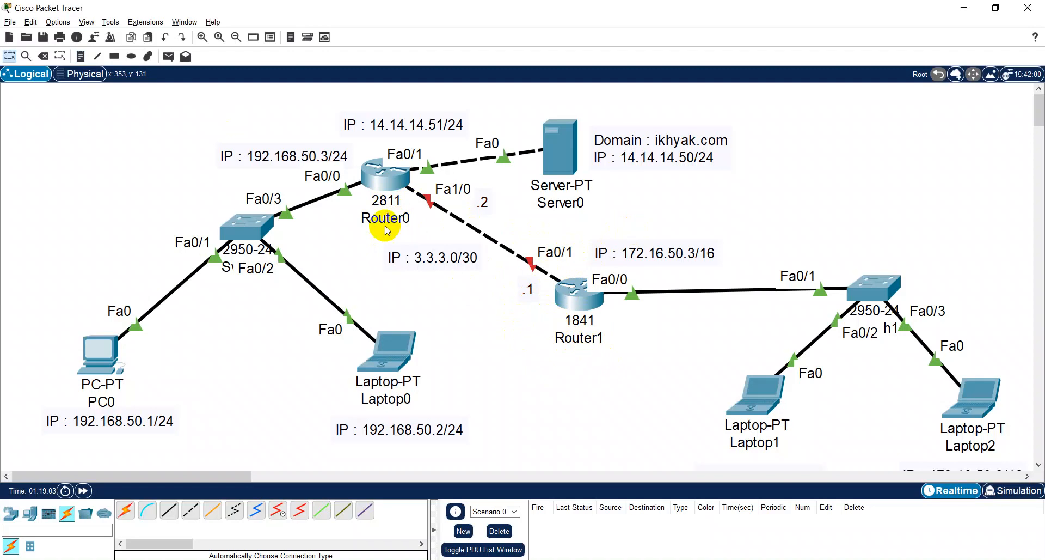
- Rename Router0 as R-SBY and Router1 as R-JKT in the topology
left_click(402, 218)
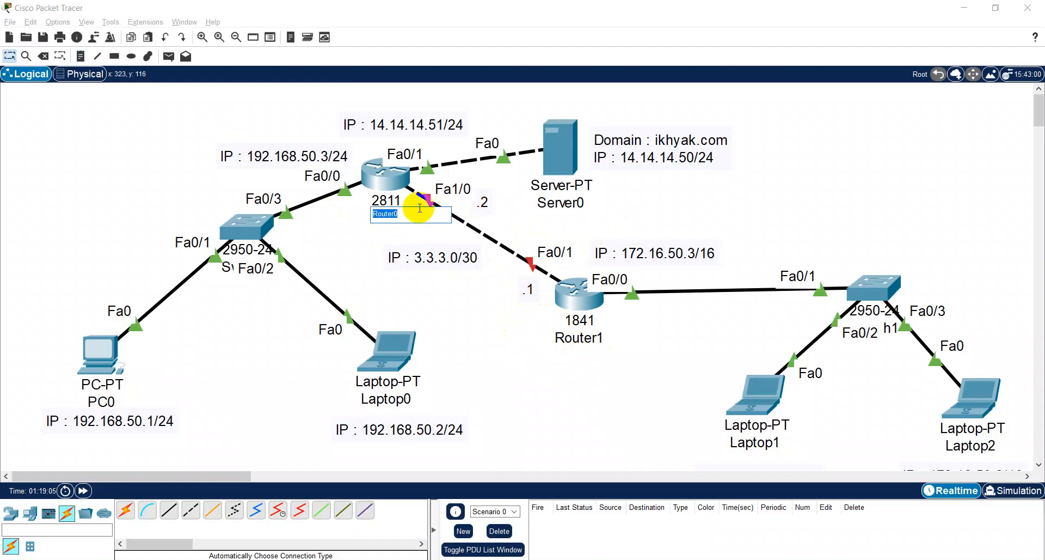
type("R-SBY")
left_click(586, 339)
double_click(601, 335)
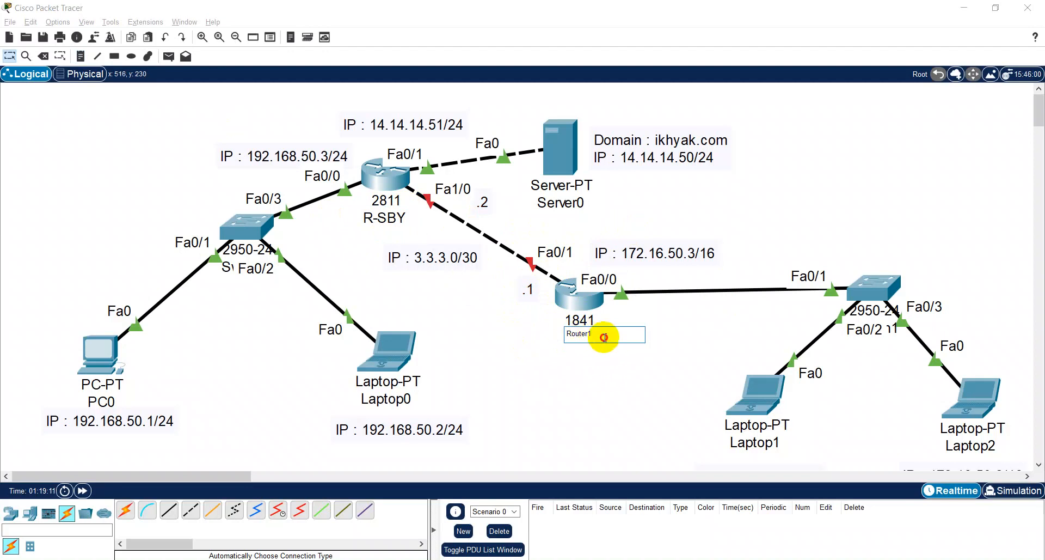
type("R-JKT")
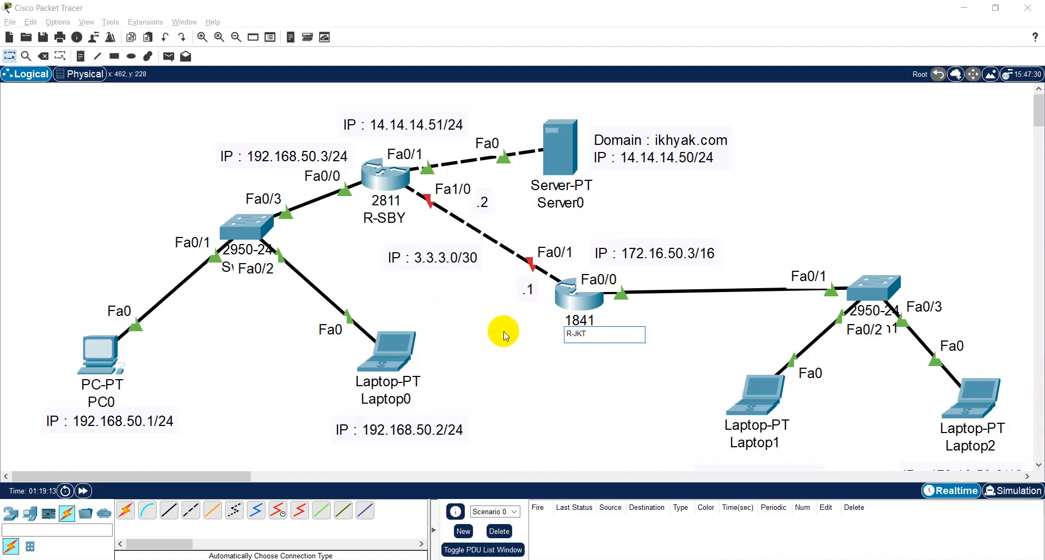
left_click(532, 356)
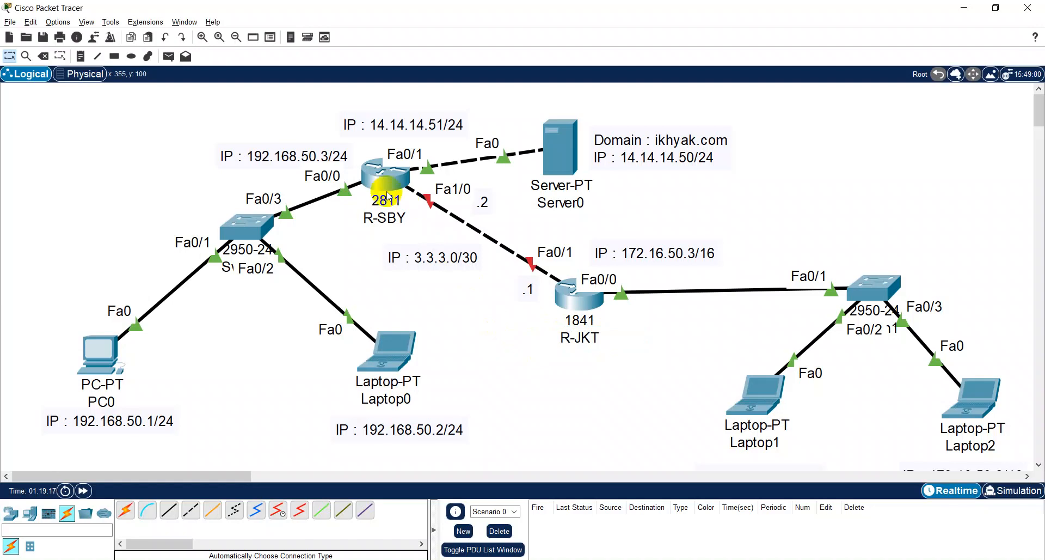
- Open R-SBY's command line in a maximized window and enter global configuration mode
mouse_move(388, 197)
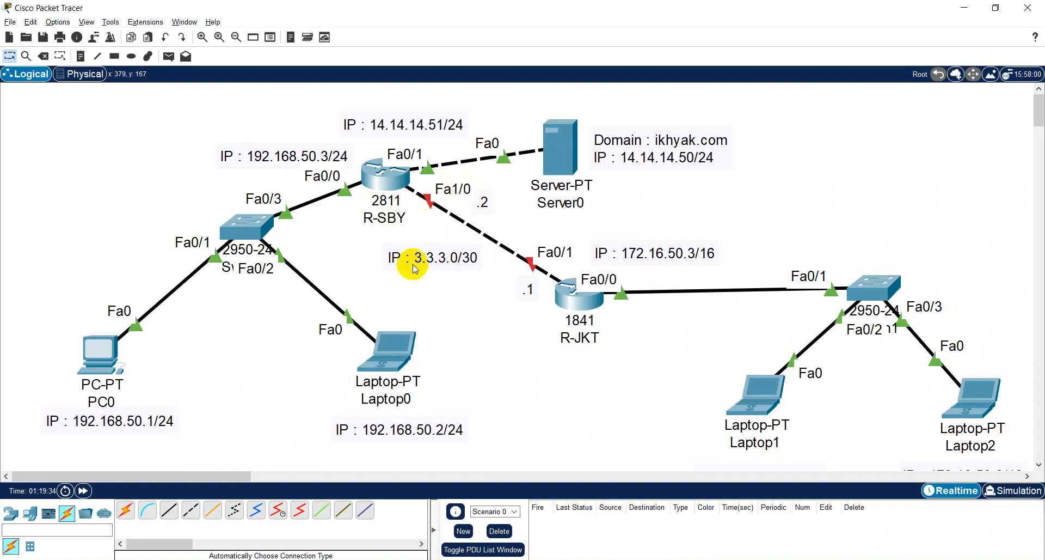
double_click(476, 258)
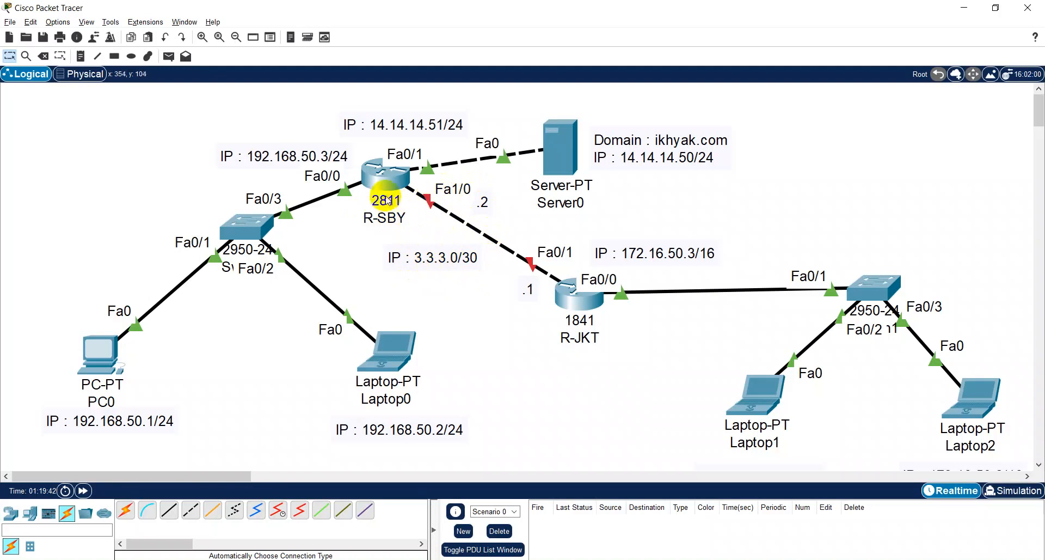
left_click_drag(385, 190, 380, 193)
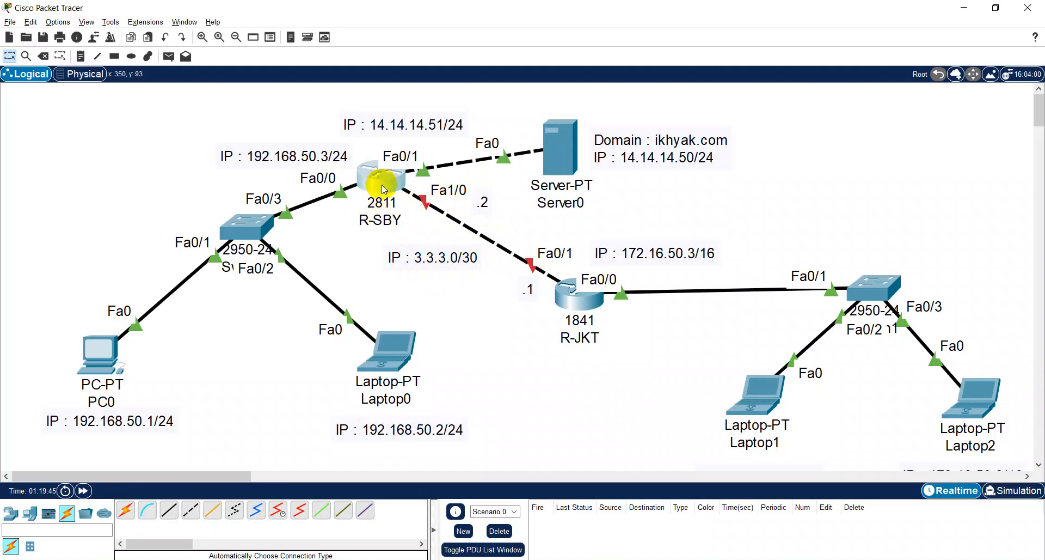
left_click(384, 186)
left_click(422, 117)
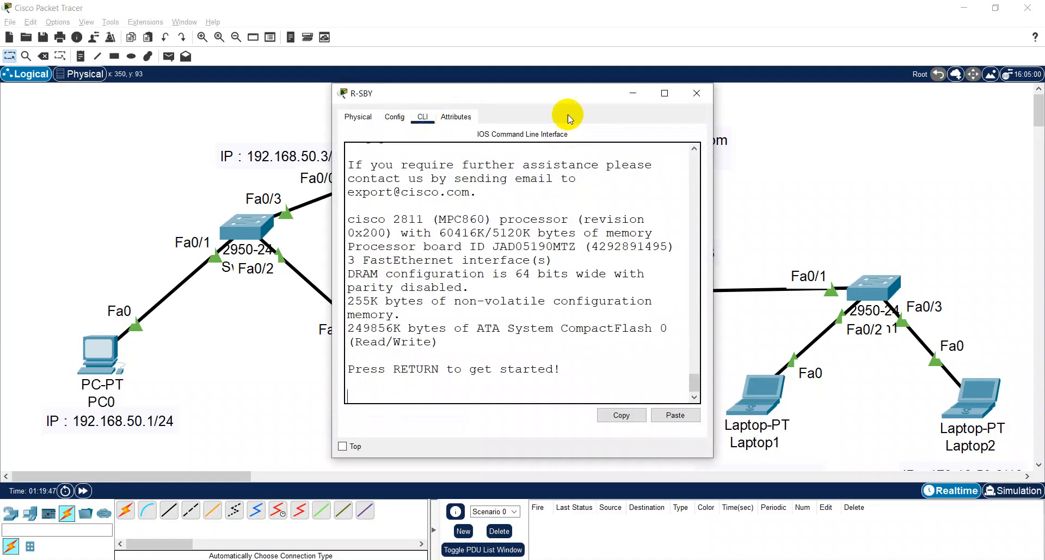
left_click(665, 93)
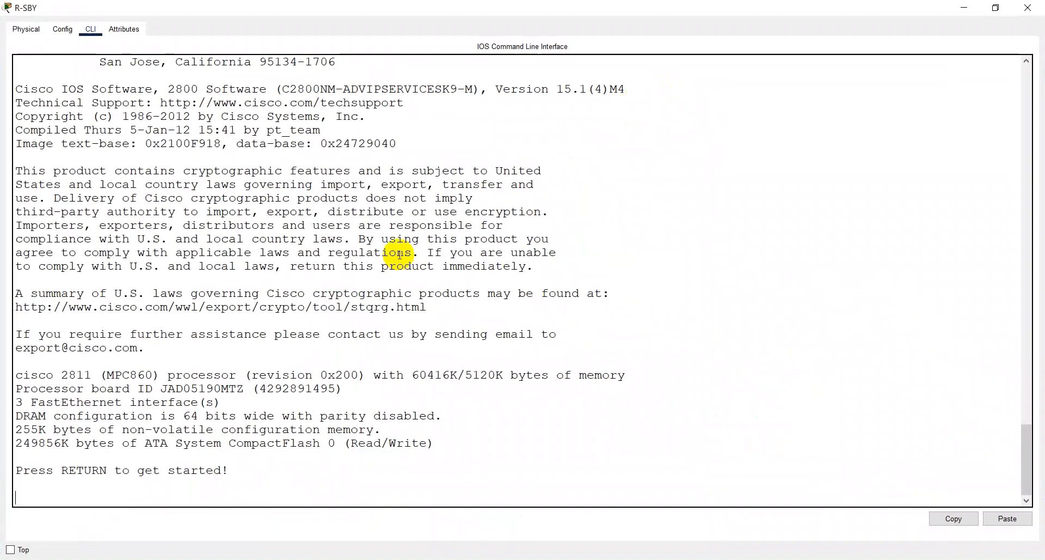
key("Return")
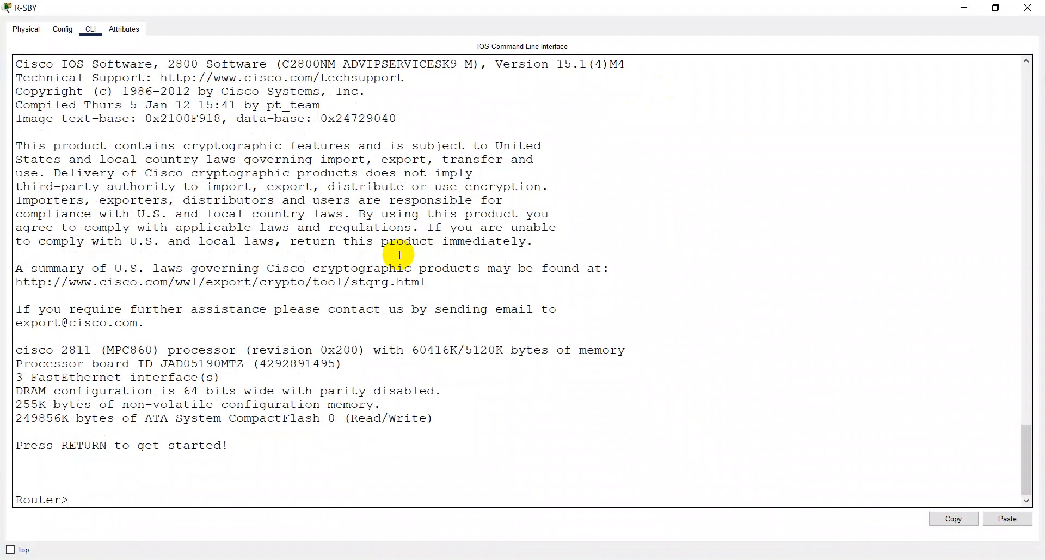
type("en")
key("Return")
type("conf t")
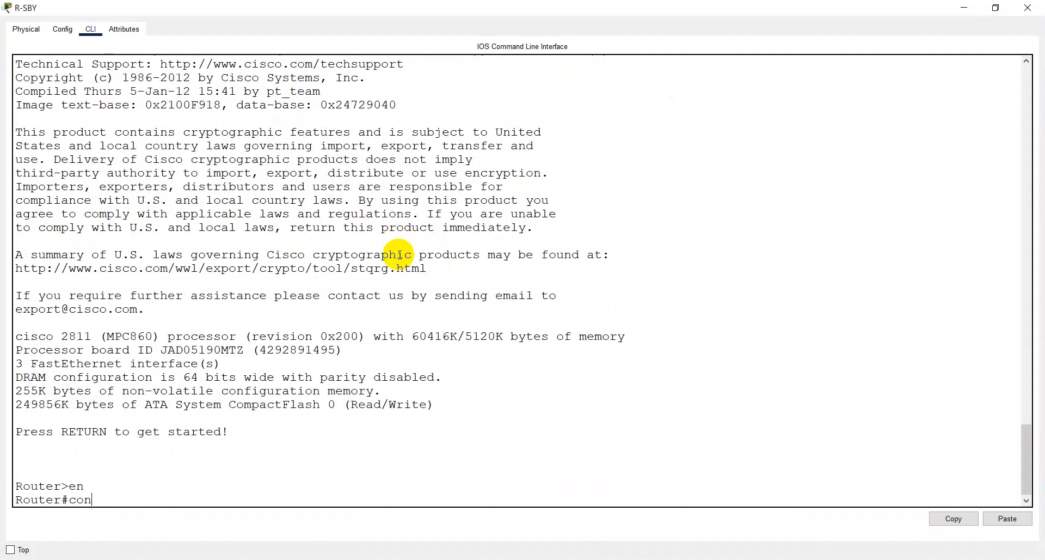
key("Return")
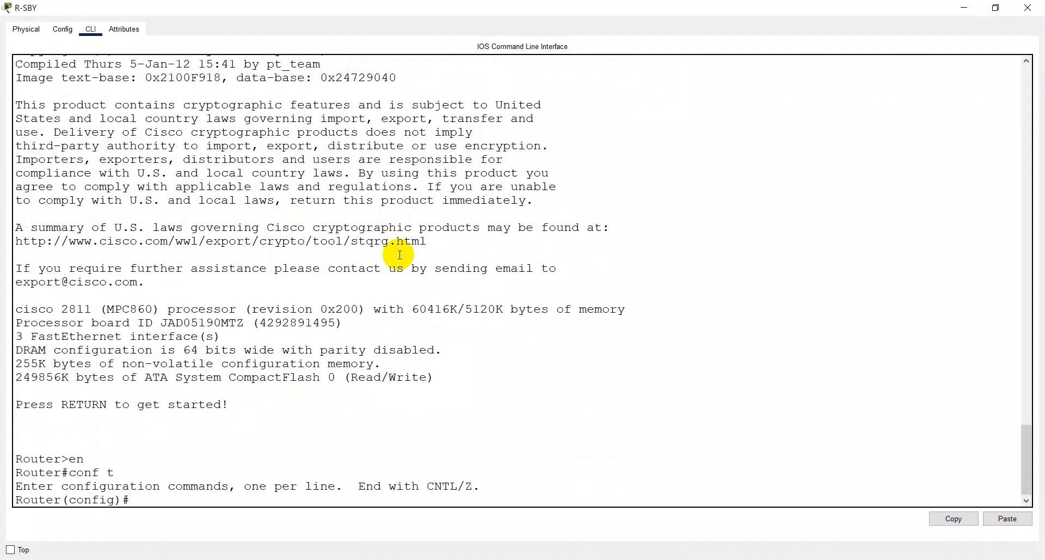
- Set the router's hostname to R-SBY, save the configuration with "do w" and close its window
type("hostname R-SBY")
key("Return")
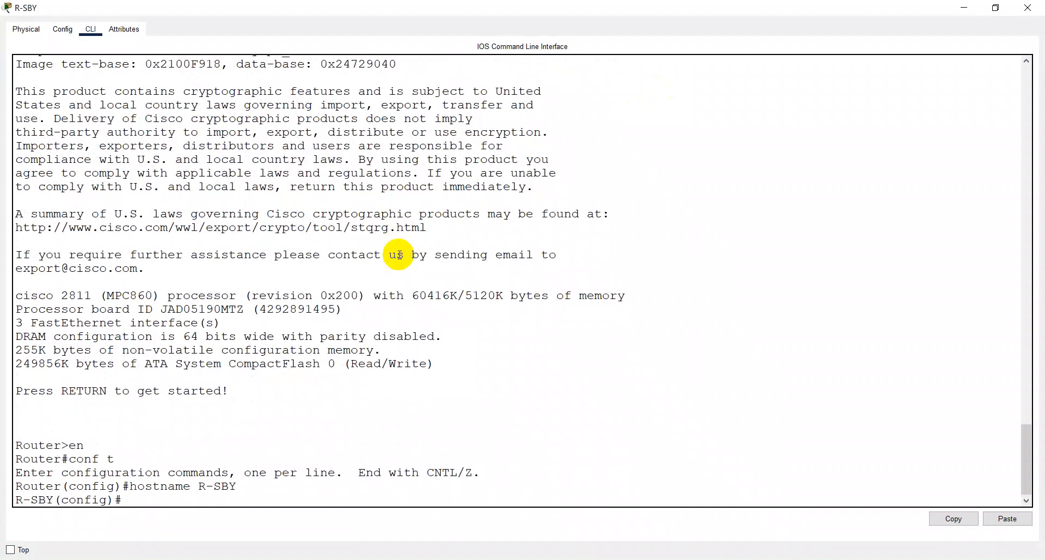
type("do w")
key("Return")
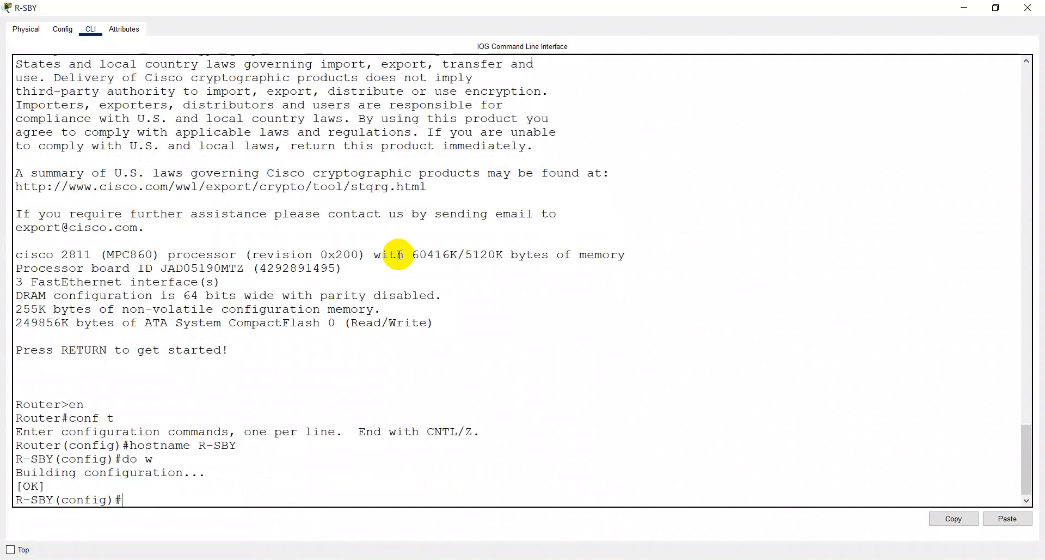
key("alt+F4")
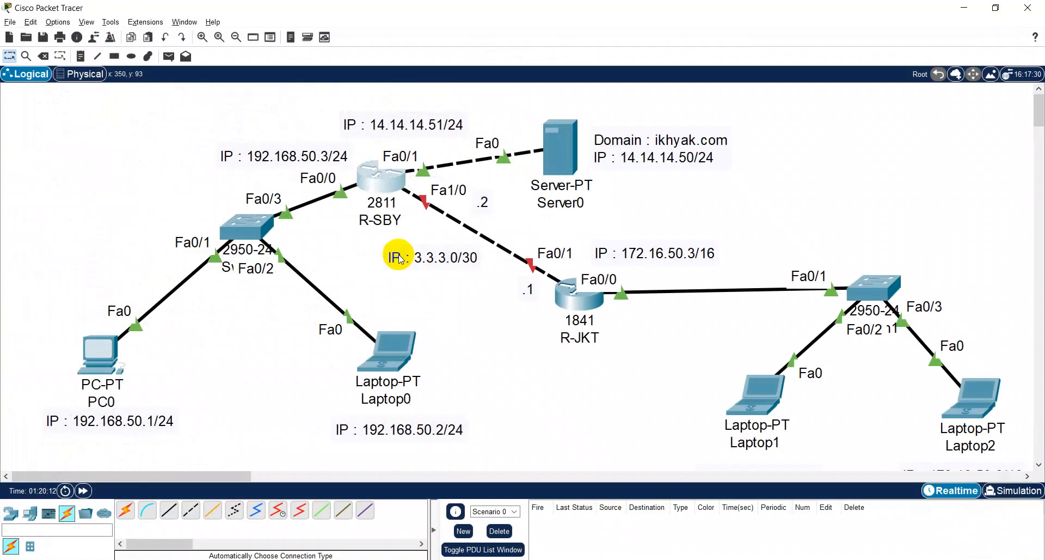
- Open R-JKT's command line in a maximized window and exit interface configuration to global configuration mode
left_click(594, 311)
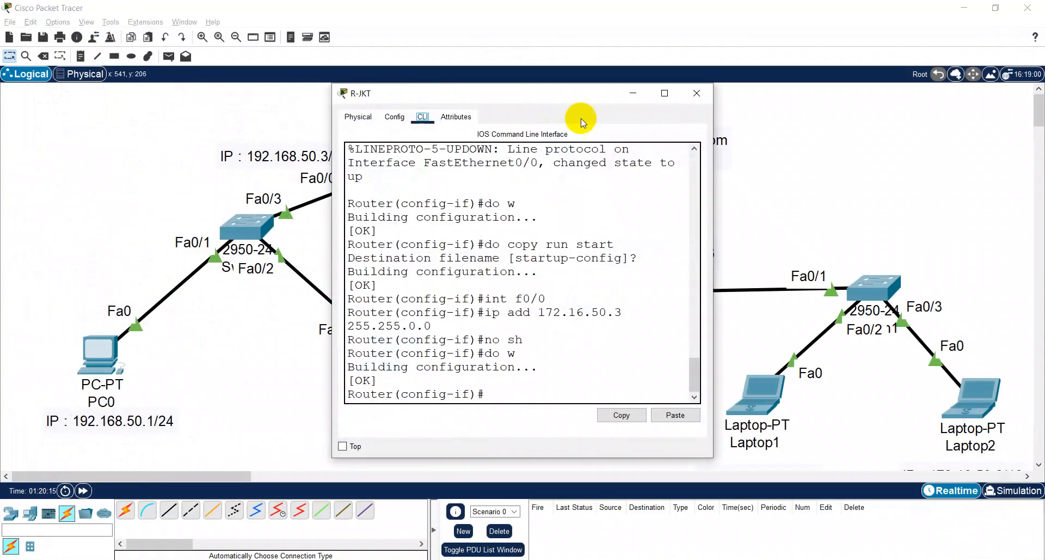
left_click(665, 93)
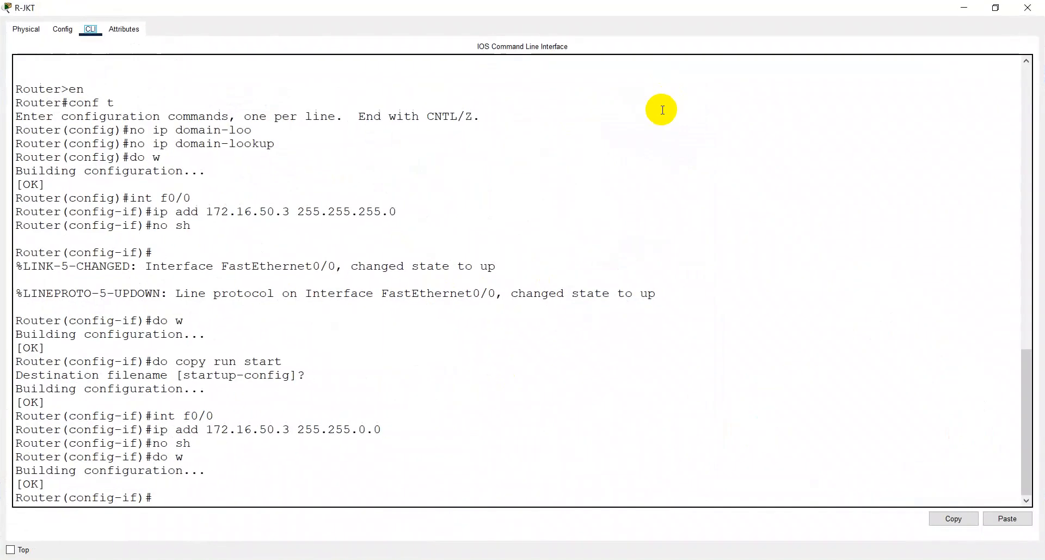
left_click(237, 504)
type("exit")
key("Return")
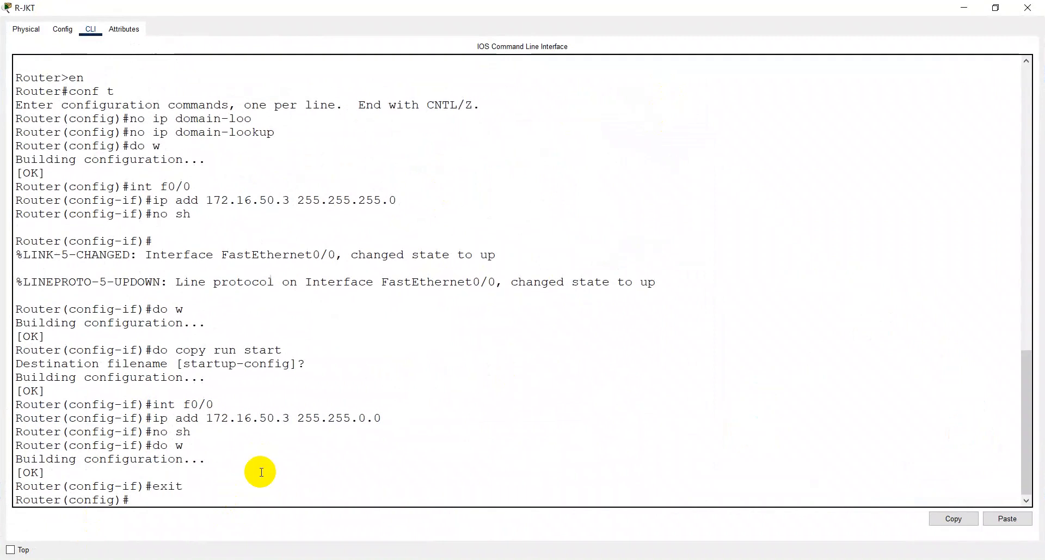
- Set the router's hostname to R-JKT and save the configuration with "do w"
type("hostname R-JKT")
key("Return")
type("do w")
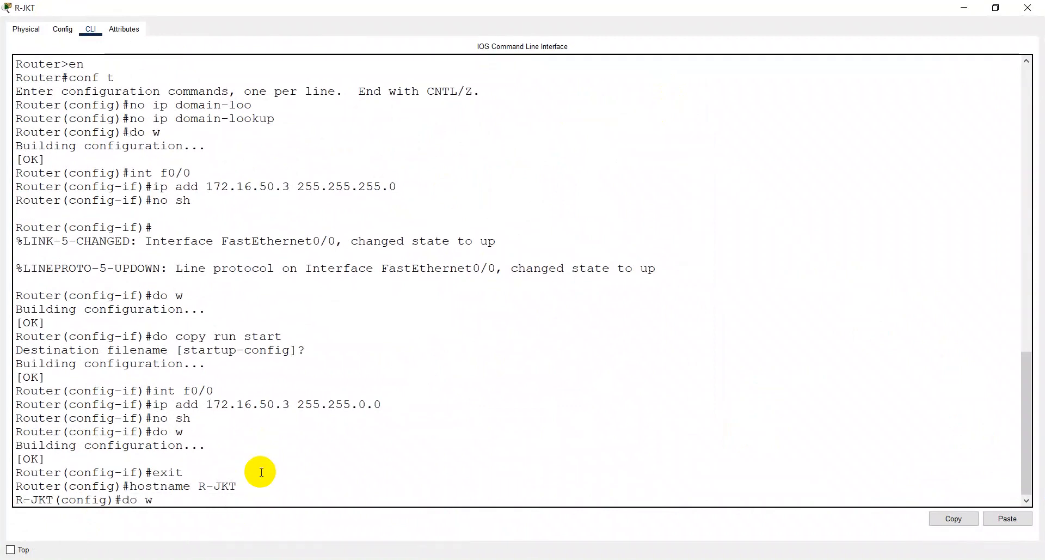
key("Return")
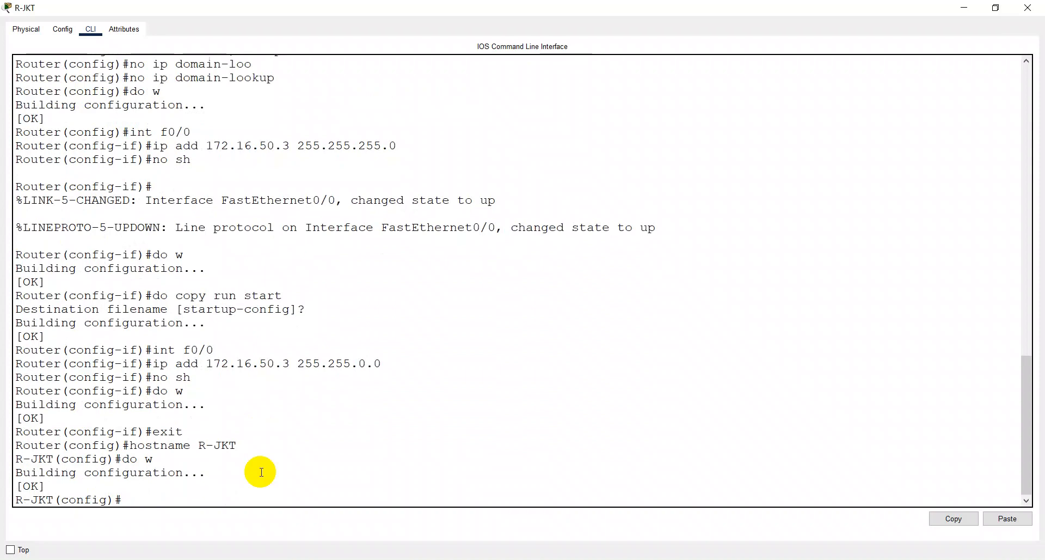
- Switch to Chrome to consult the subnet mask table in the "tabel subnetting" image results
key("alt+Tab")
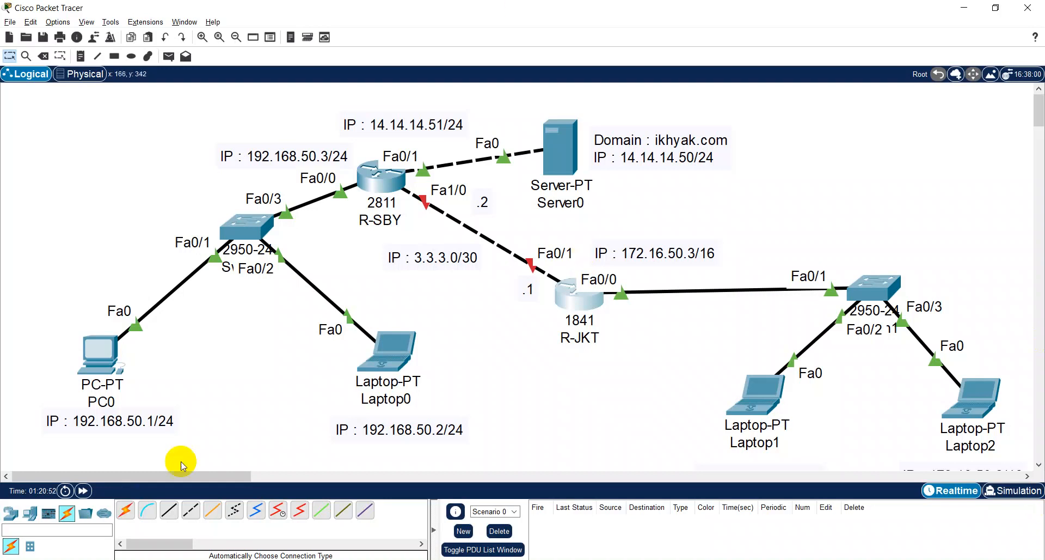
left_click(135, 559)
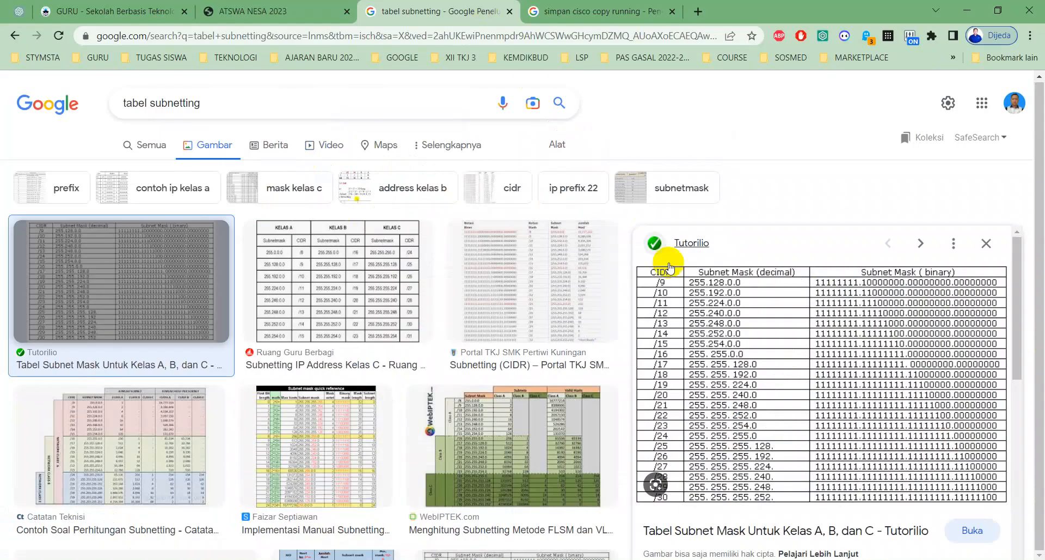
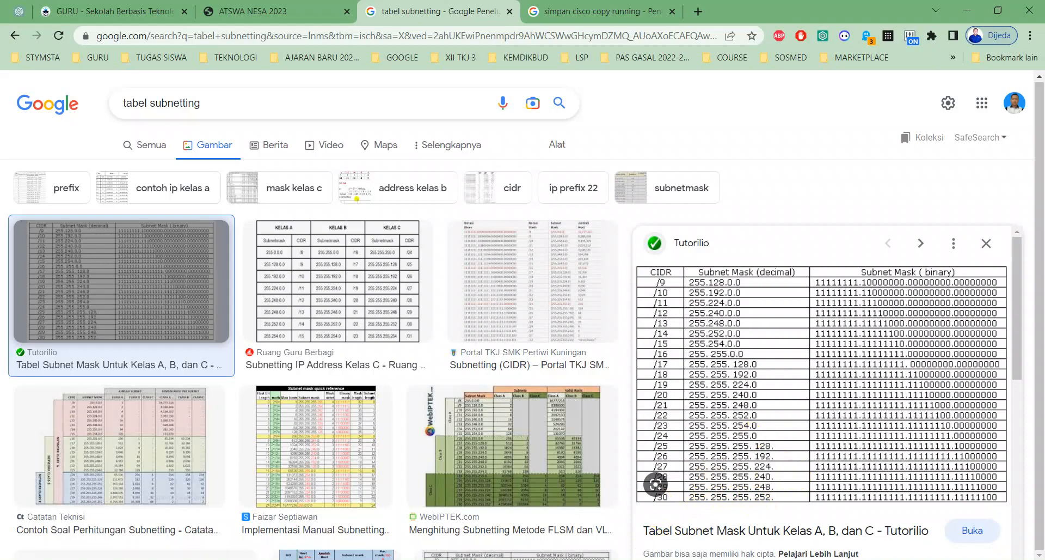
- Switch back to Packet Tracer and open R-JKT's command line in a maximized window, ready for commands
left_click(620, 559)
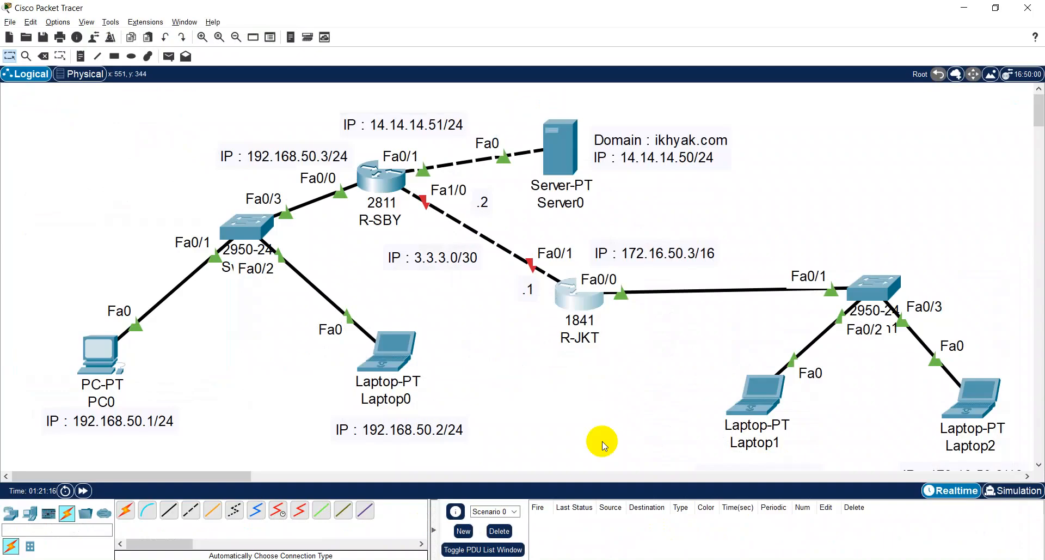
left_click(589, 309)
left_click(660, 93)
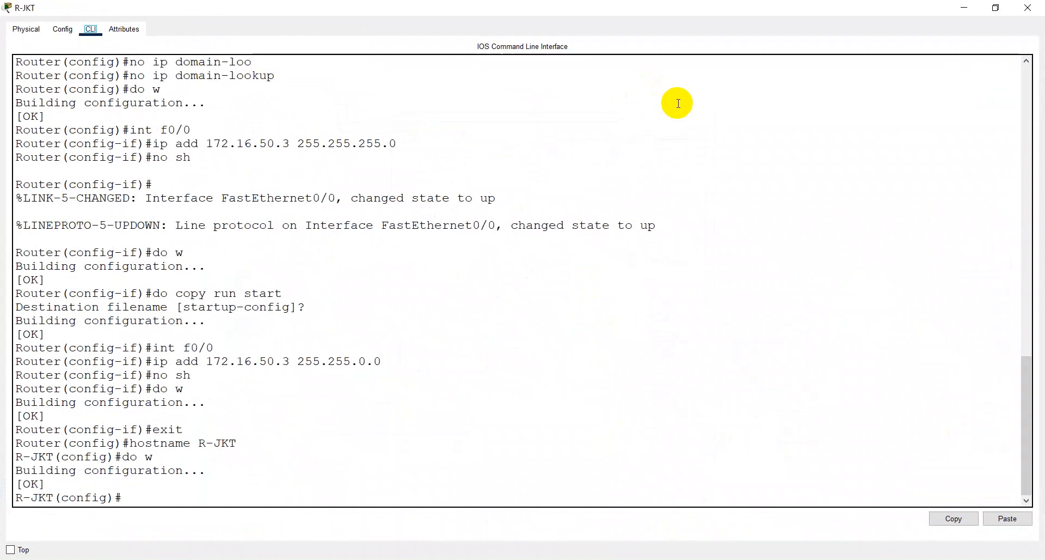
key("alt+Tab")
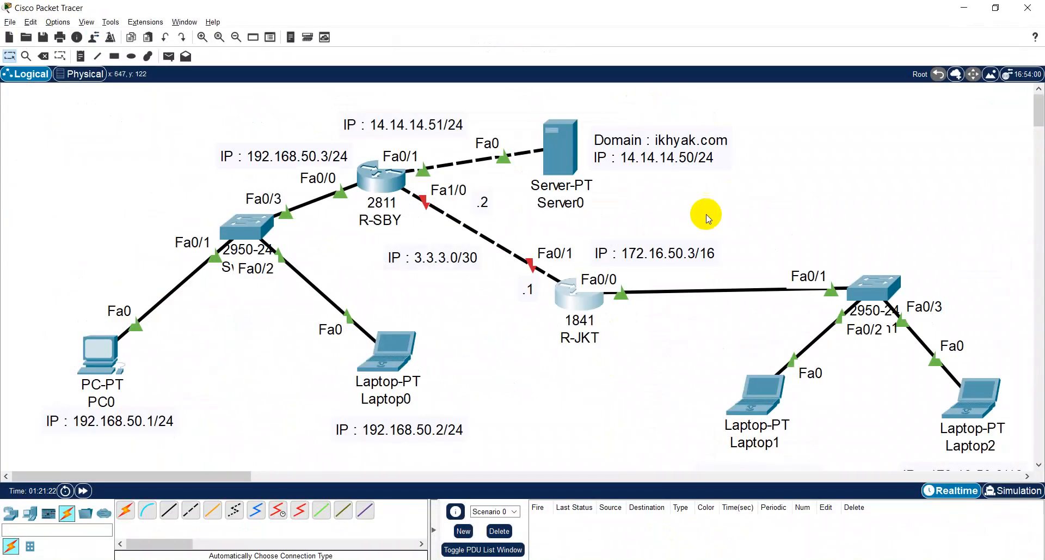
left_click(603, 293)
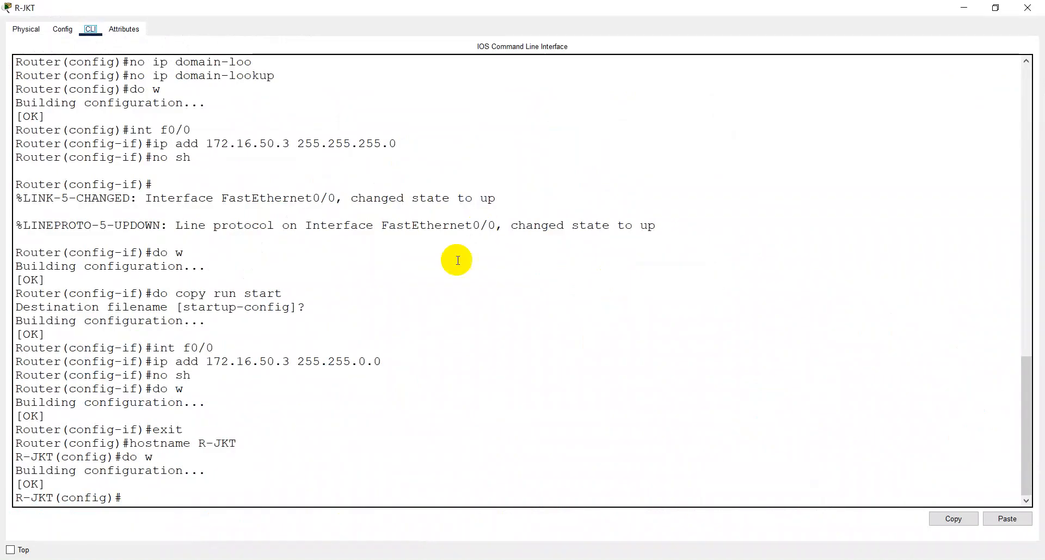
left_click(178, 491)
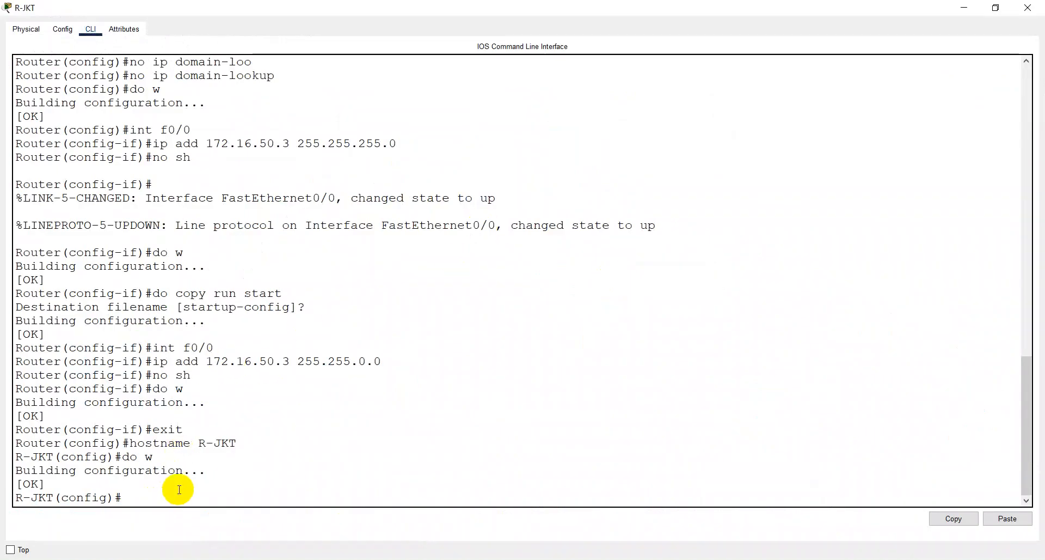
- List R-JKT's interfaces with "do sh ip int br" and examine the FastEthernet0/1 entry
type("do sh ip int br")
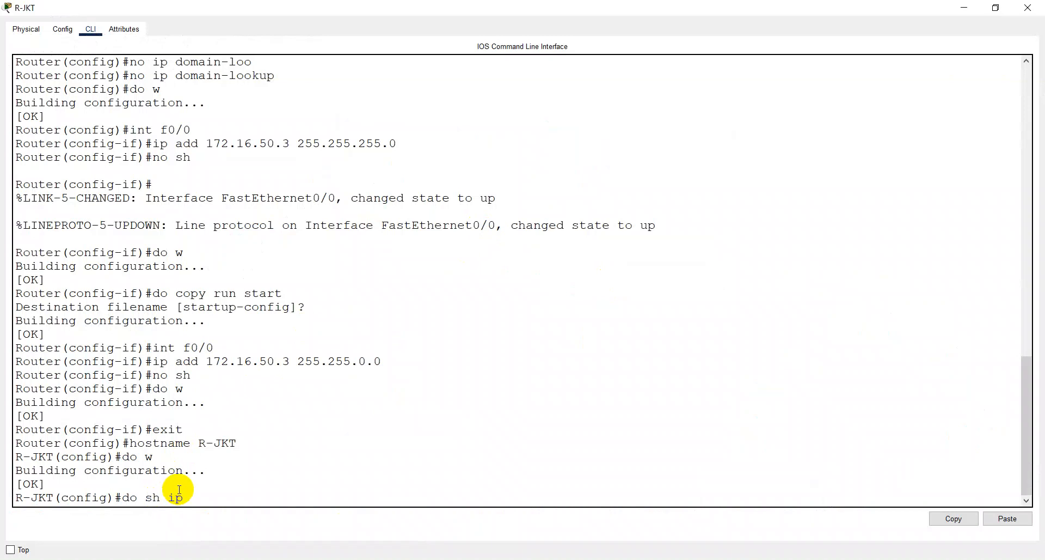
key("Return")
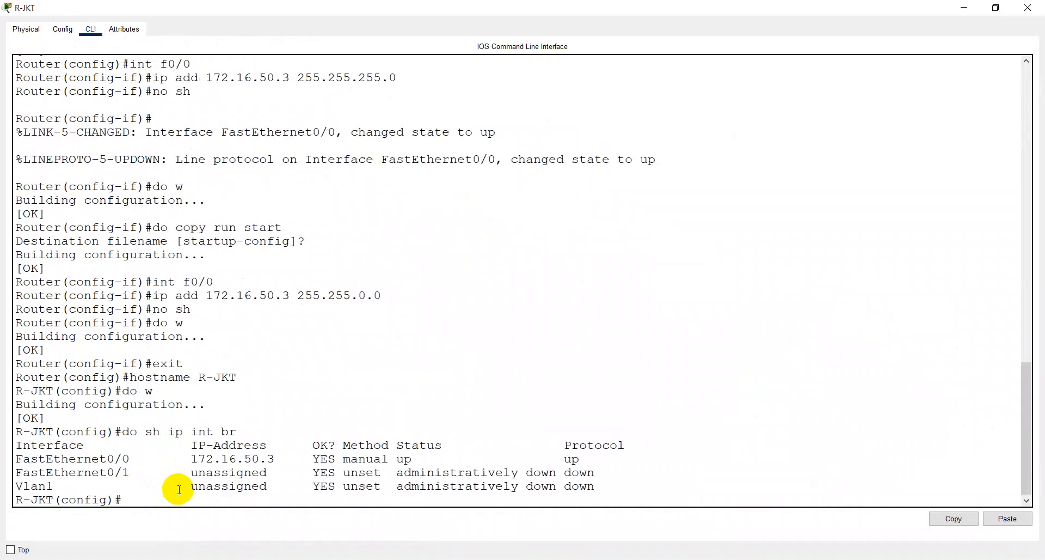
left_click(130, 476)
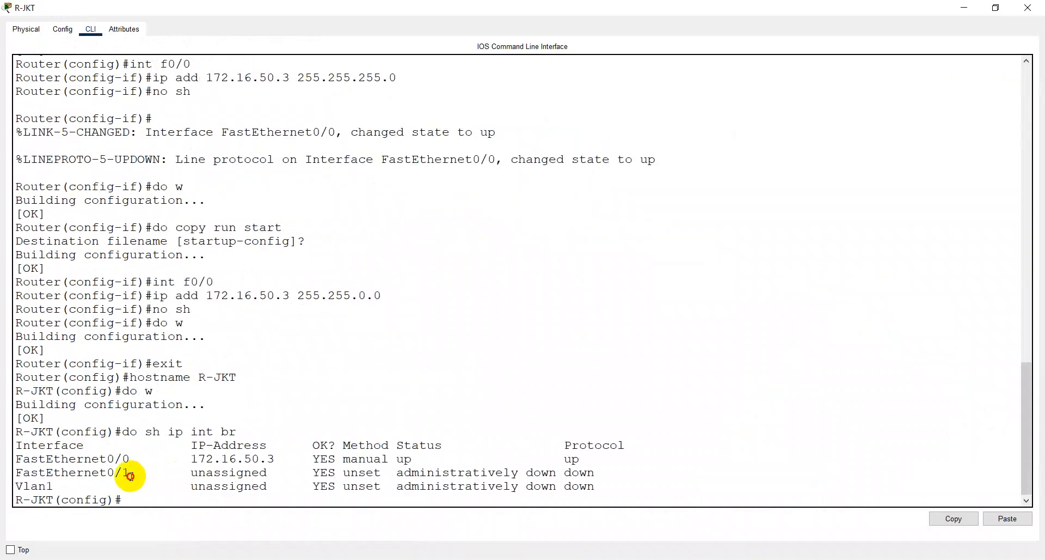
left_click_drag(131, 476, 12, 472)
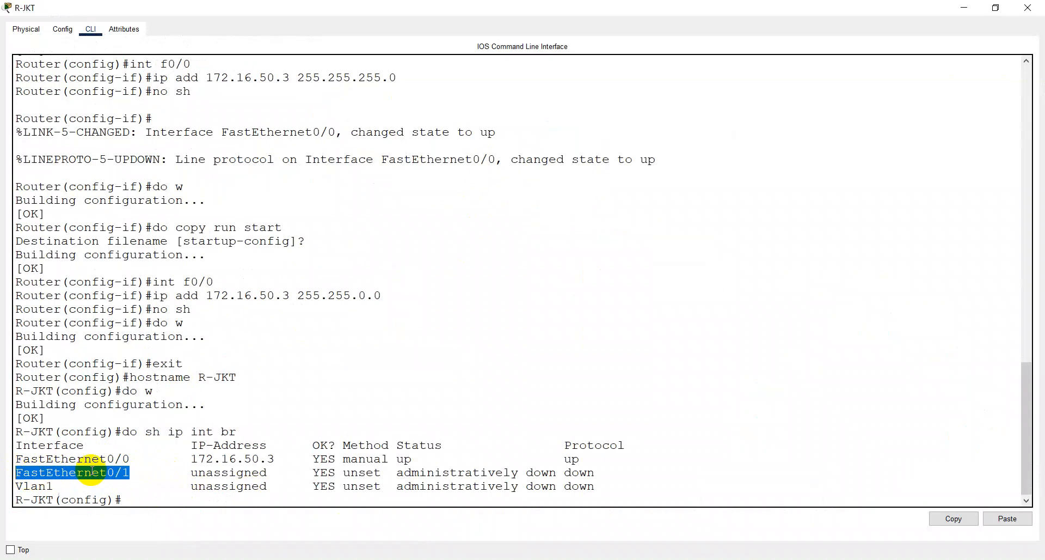
- Enter configuration of interface f0/1 on R-JKT and assign it IP address 3.3.3.1 with mask 255.255.255.252
left_click(143, 497)
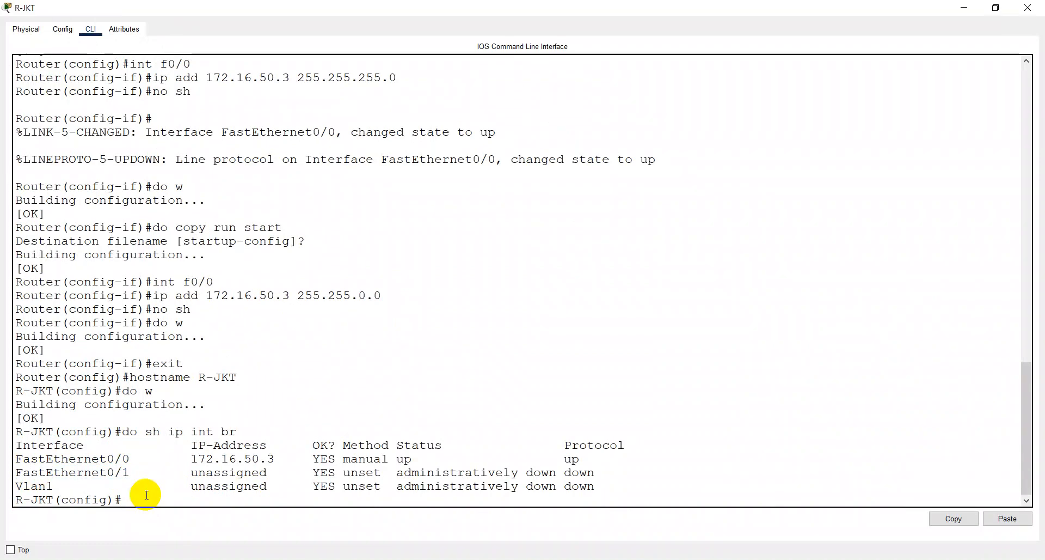
type("int f0/1")
key("Return")
type("ip add ")
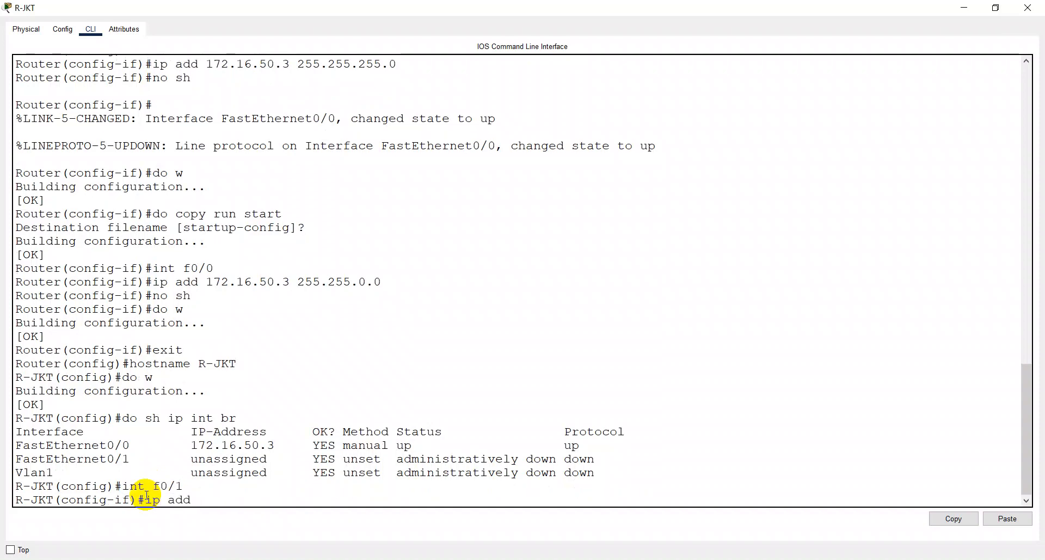
type("3.3.3.1 255.255.255.")
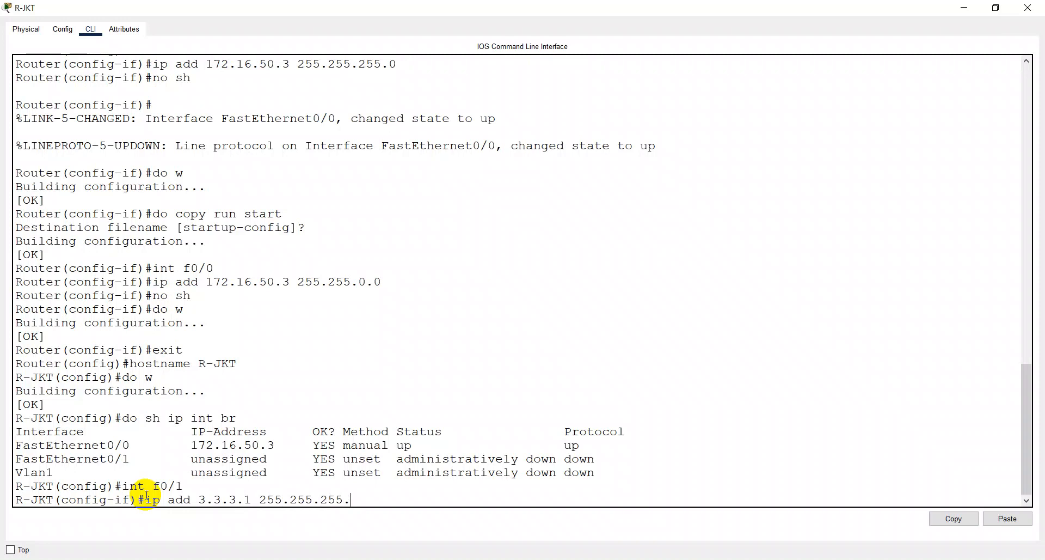
type("152")
key("BackSpace")
key("BackSpace")
key("BackSpace")
type("252")
key("Return")
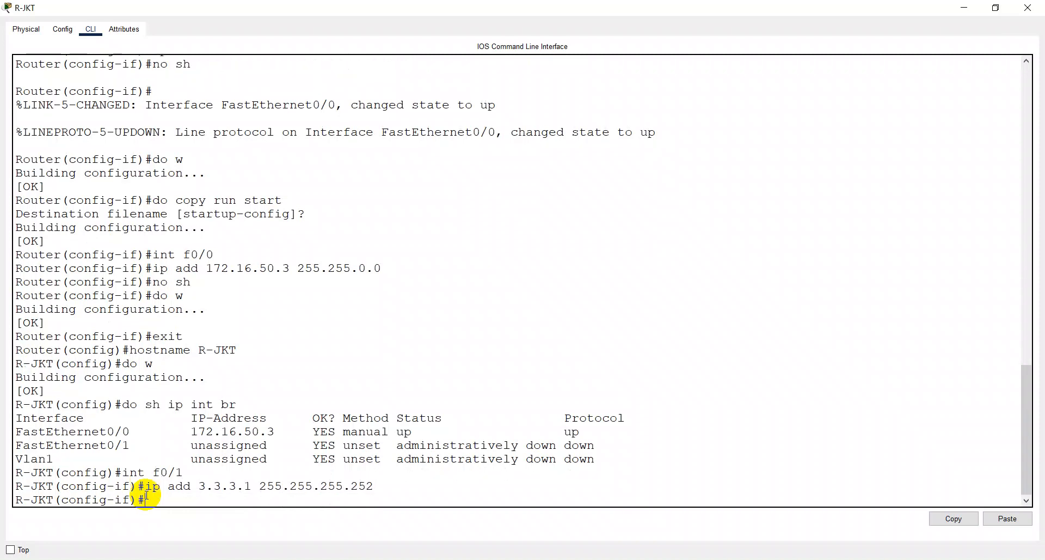
- Enable R-JKT's f0/1 interface with "no sh" and save the configuration with "do w"
type("no sh")
key("Return")
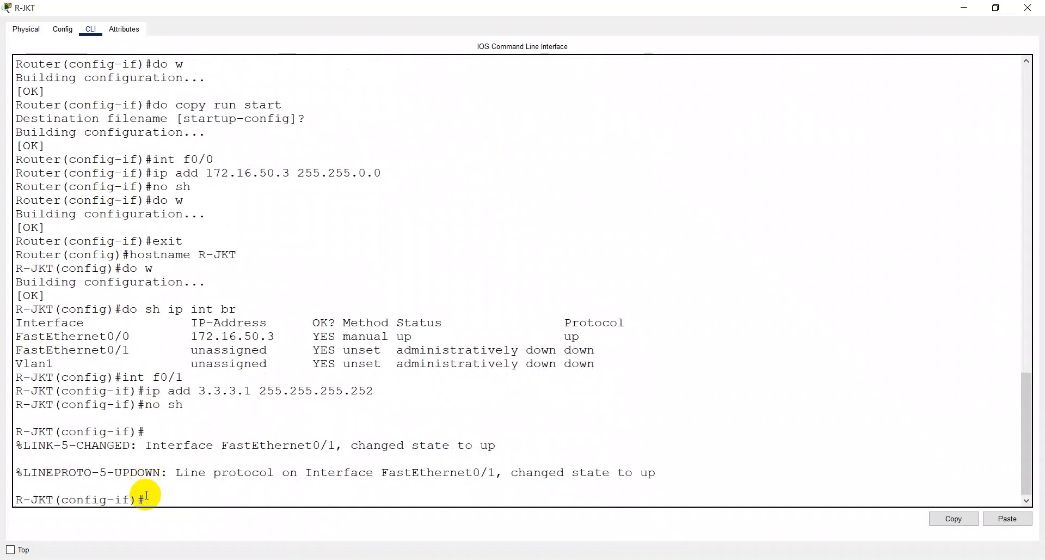
type("do w")
key("Return")
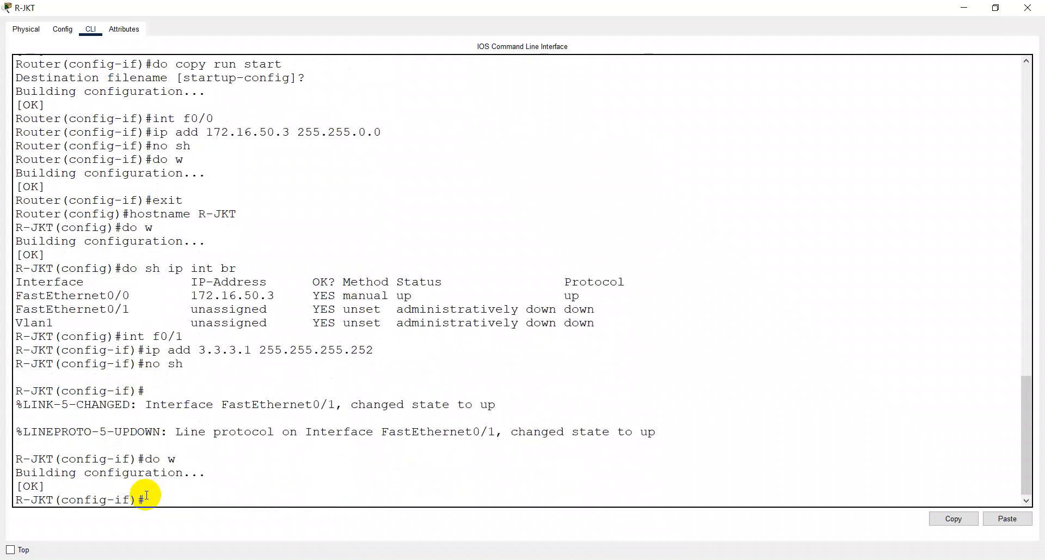
- Check R-JKT's interface addresses and status with "do sh ip int br", and close the router's window
type("do sh ip int br")
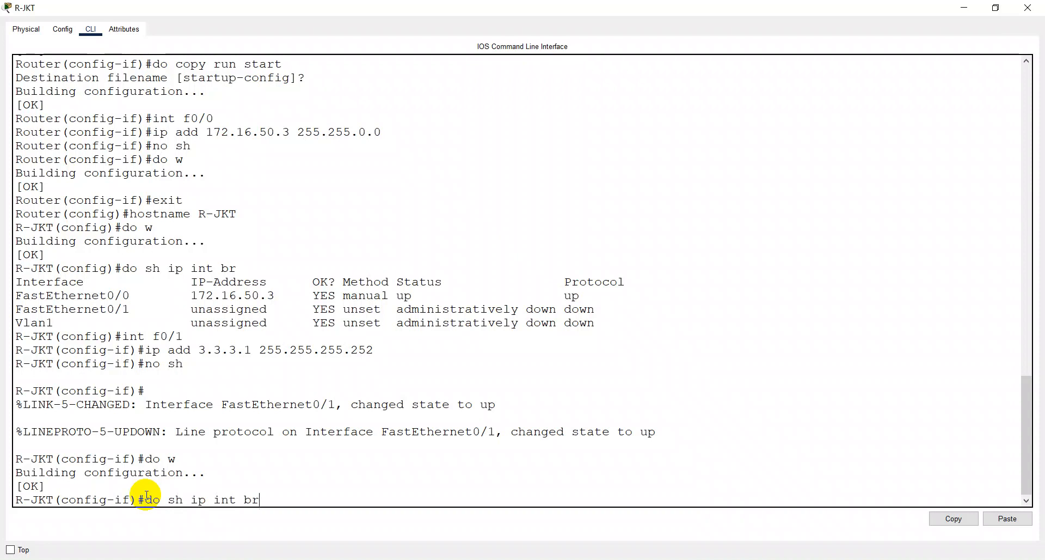
key("Return")
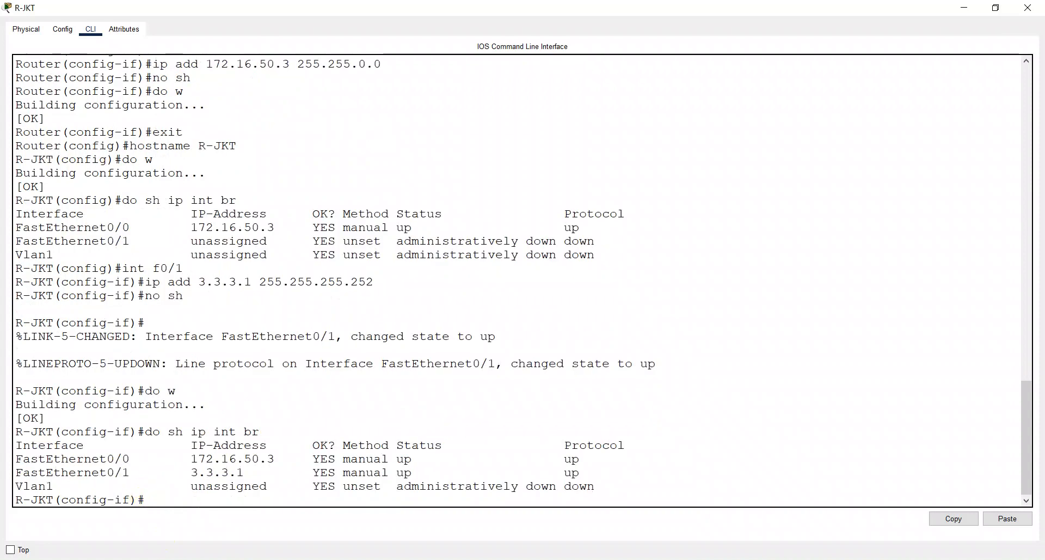
left_click(1028, 7)
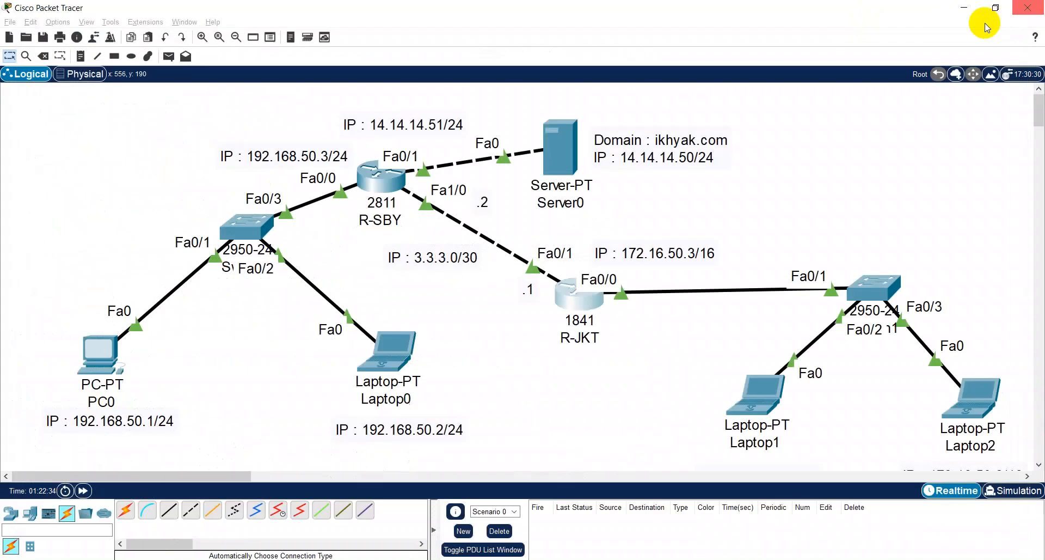
- Open R-SBY's command line in a maximized window and begin an "int" command at its configuration prompt
left_click(389, 186)
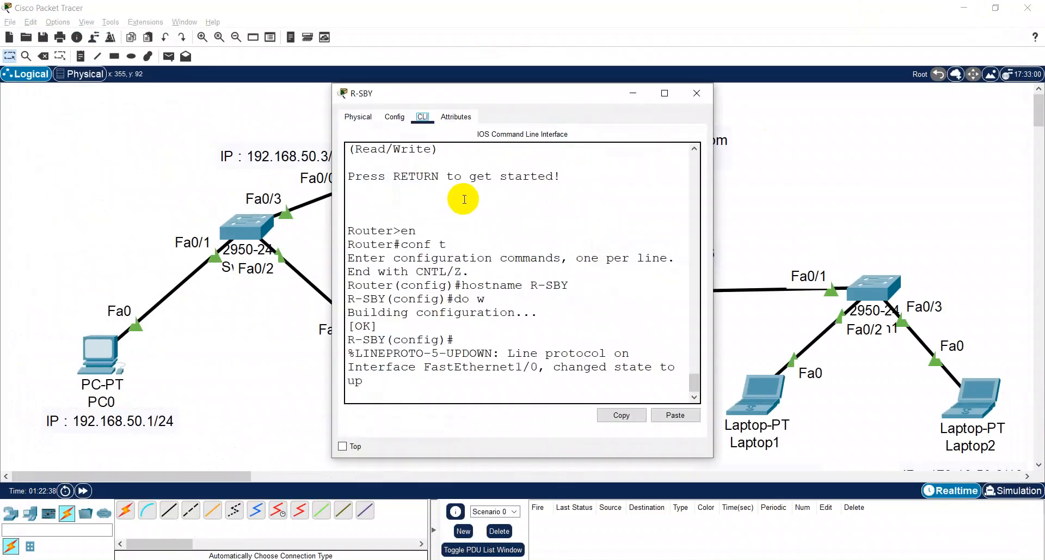
left_click(664, 93)
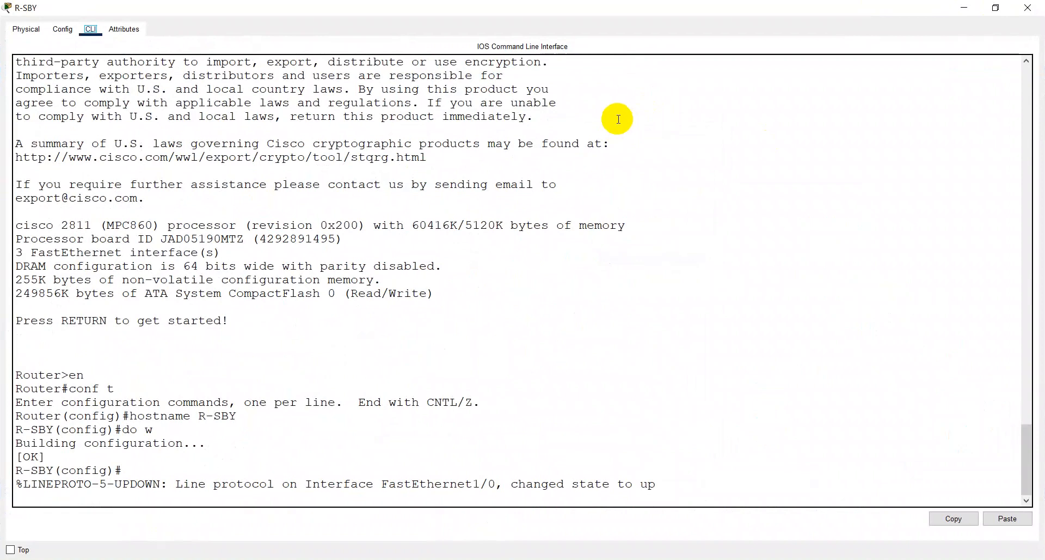
left_click(340, 493)
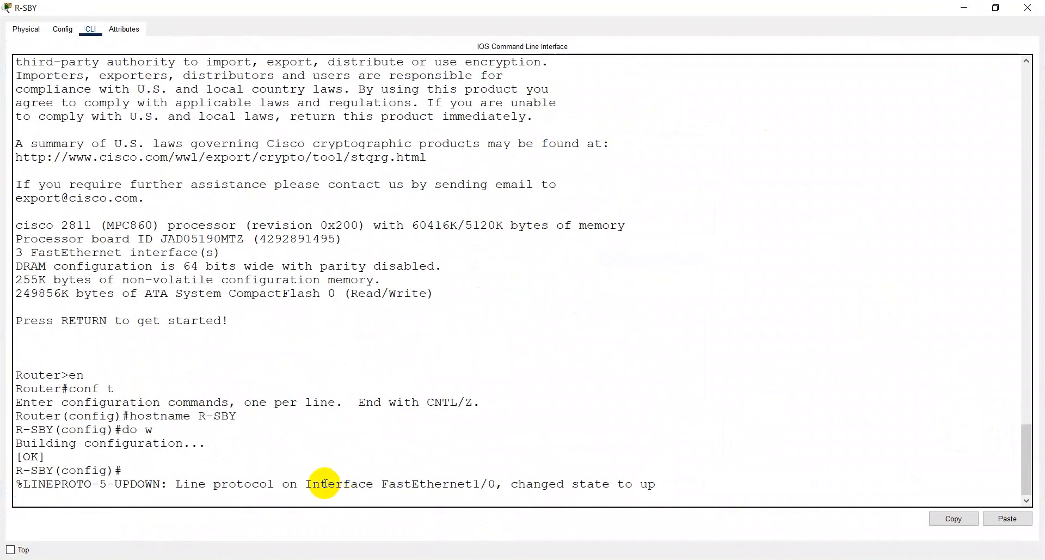
key("Return")
type("int ")
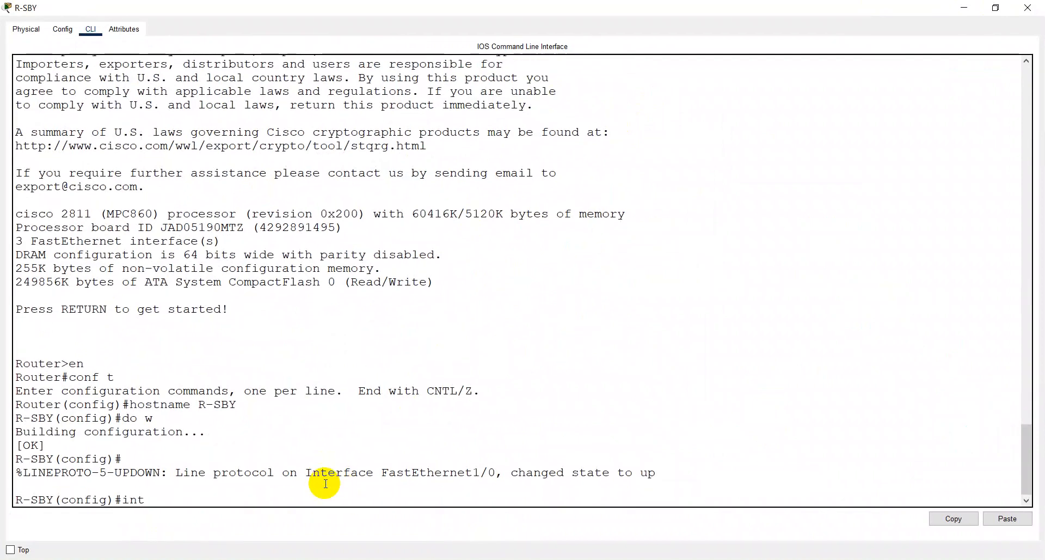
type("fa0/1")
key("BackSpace")
key("BackSpace")
key("BackSpace")
key("alt+Tab")
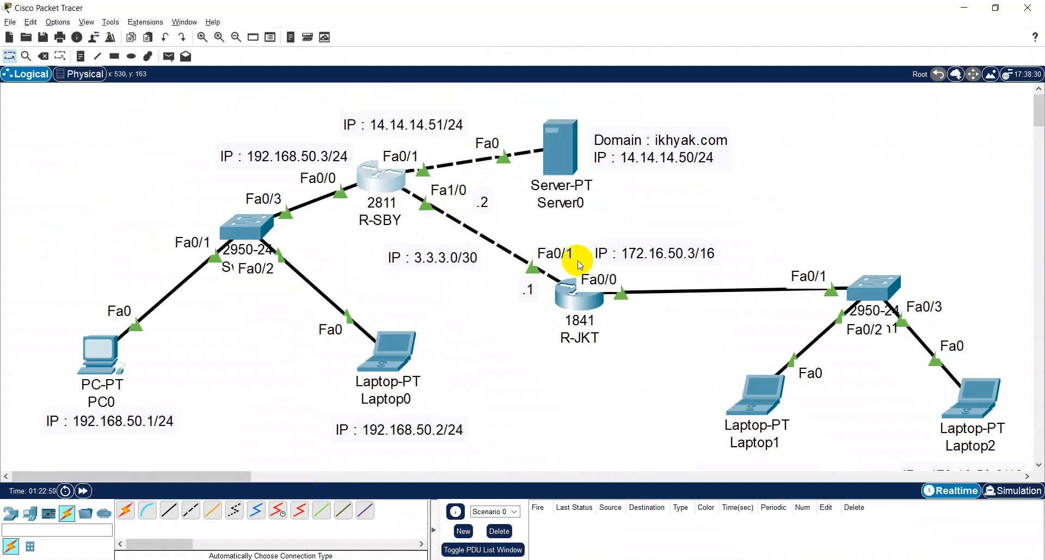
left_click(566, 300)
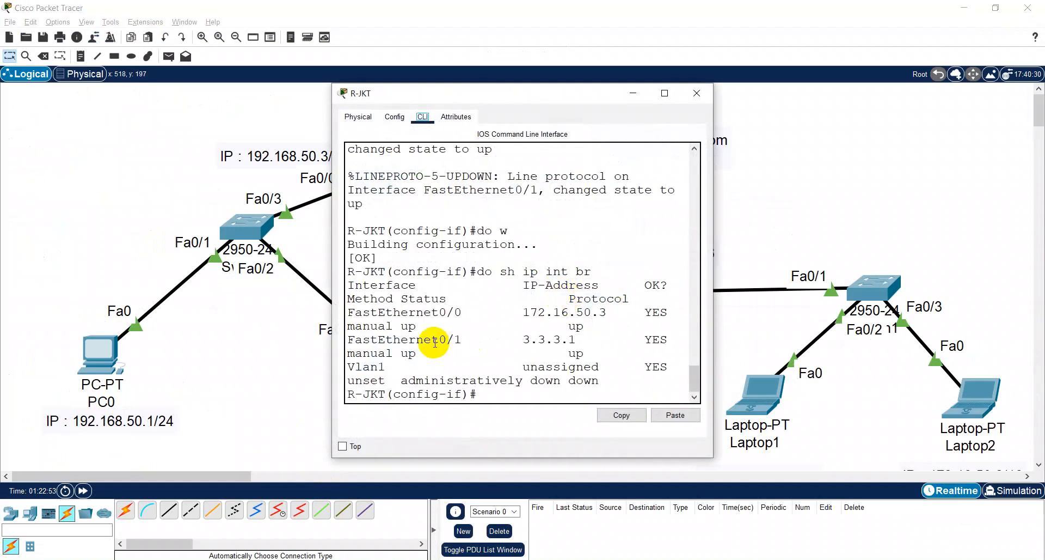
left_click(696, 93)
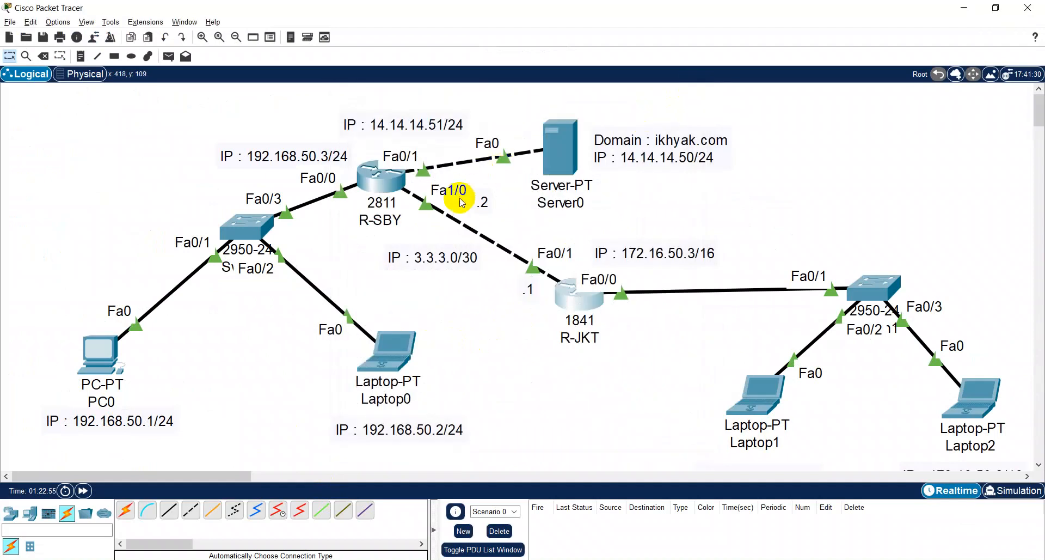
- Return to R-SBY's maximized command line and enter configuration of interface f1/0
left_click(384, 175)
left_click(659, 95)
type("int")
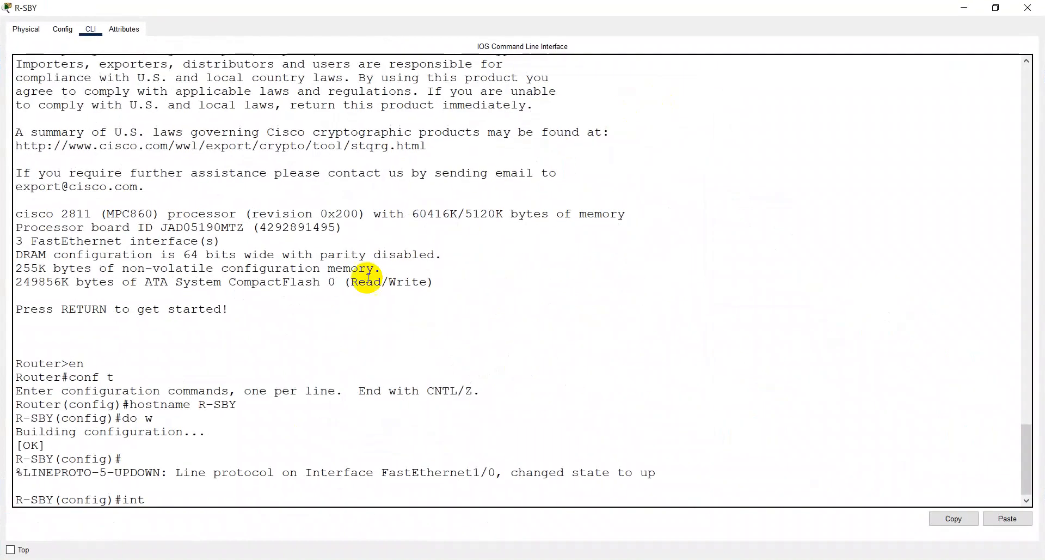
type(" f")
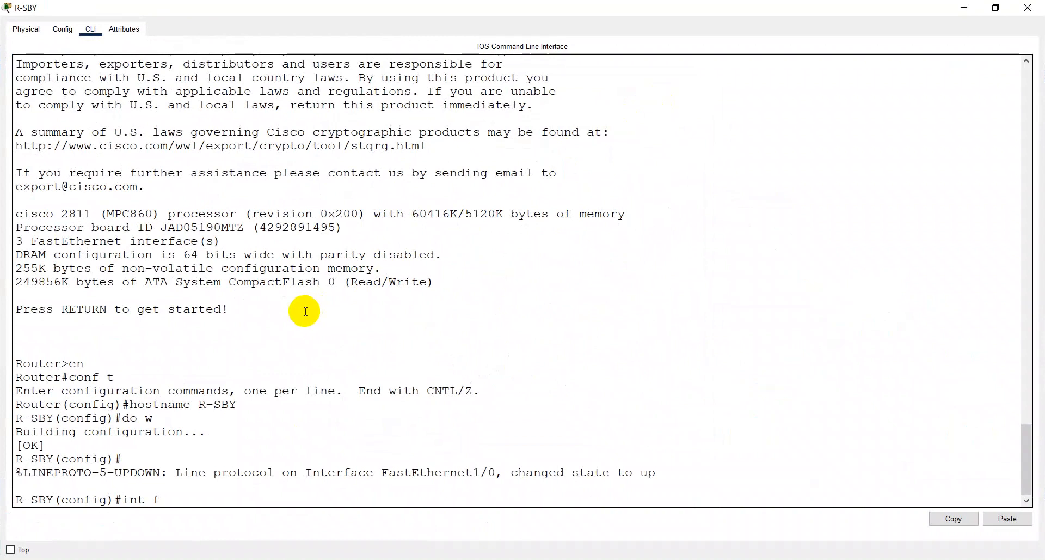
type("1/0")
key("Return")
- Assign IP address 3.3.3.2 with mask 255.255.255.252 to R-SBY's f1/0, checking the mask against the subnetting table in Chrome
type("ip add")
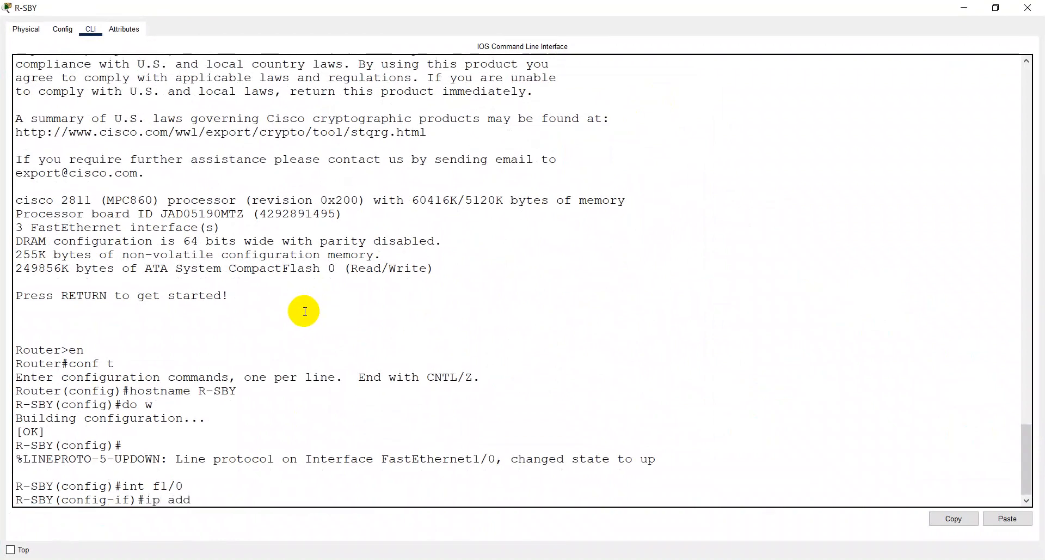
type(" 3.3.3.2 255")
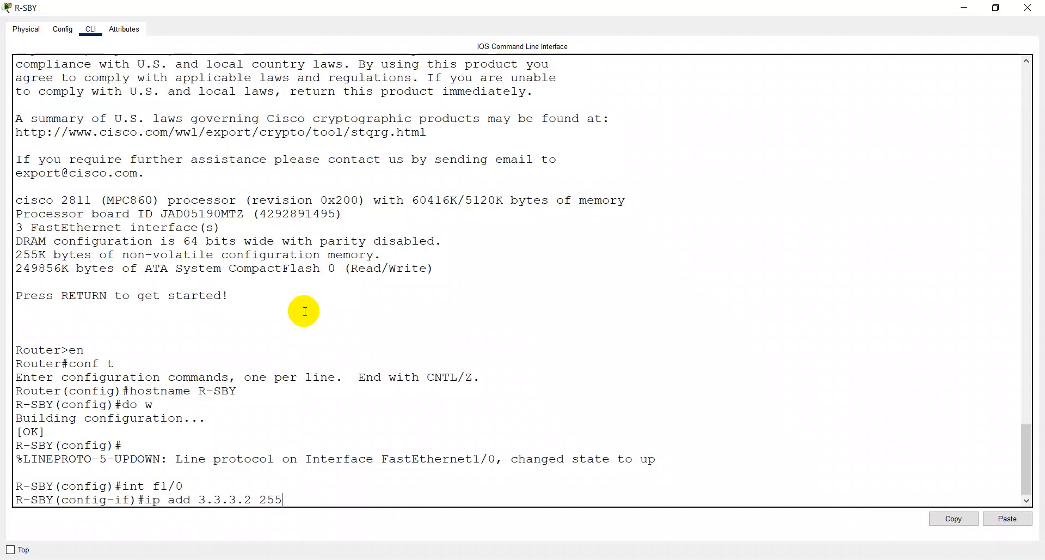
type(".255.255.252")
key("alt+Tab")
key("alt+Tab")
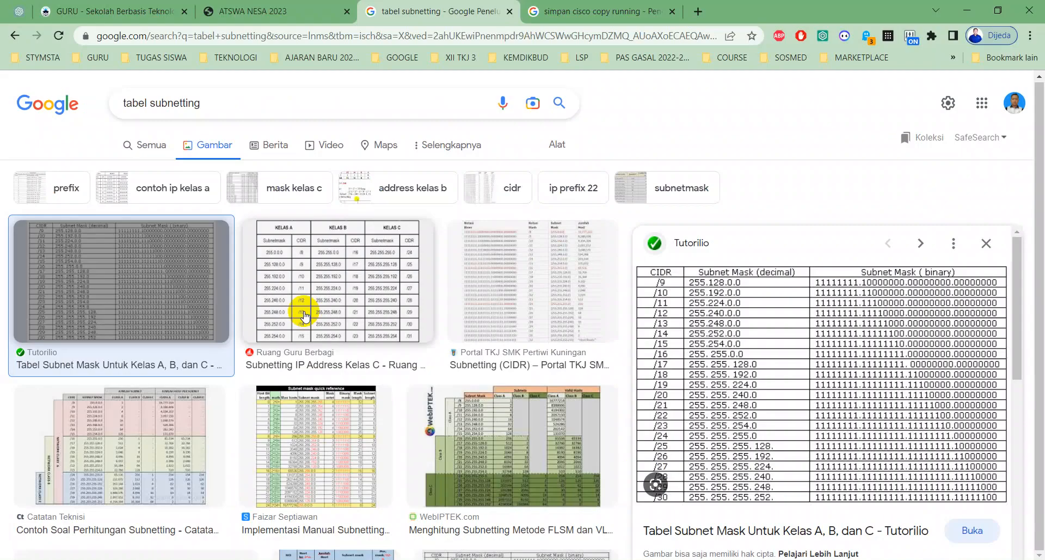
key("alt+Tab")
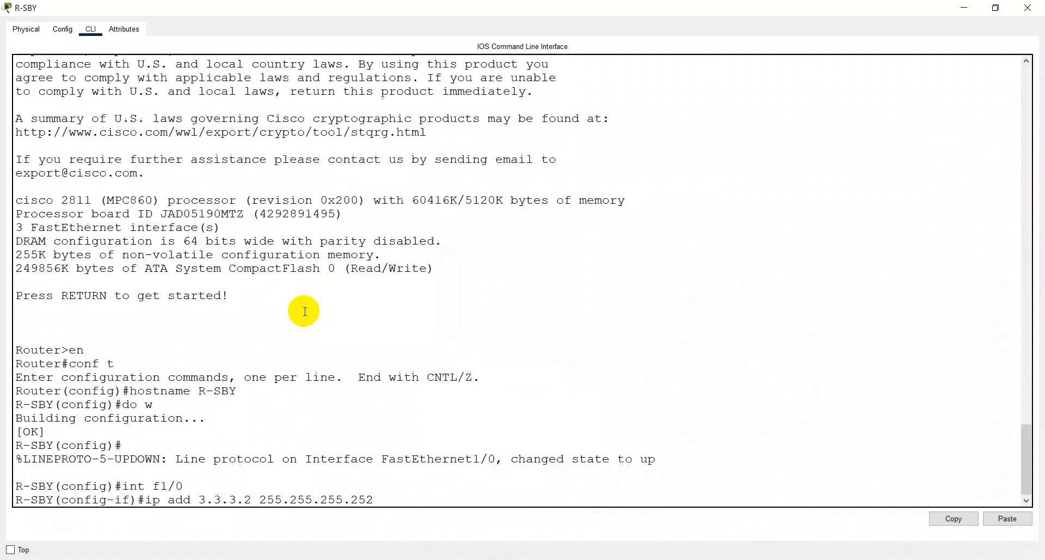
key("Return")
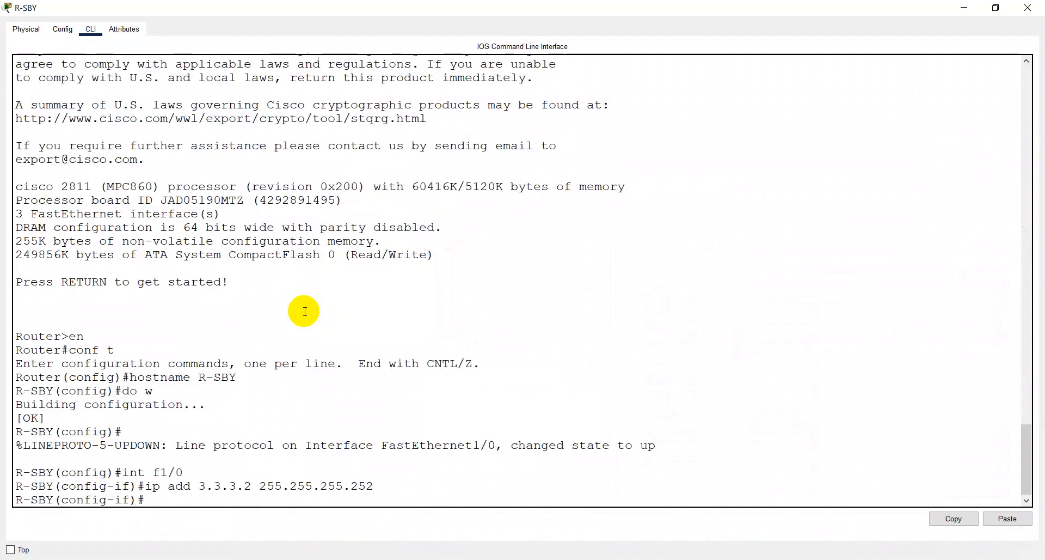
- Enable R-SBY's f1/0 interface with "no sh" and save the configuration with "do w"
type("no sh")
key("Return")
key("Return")
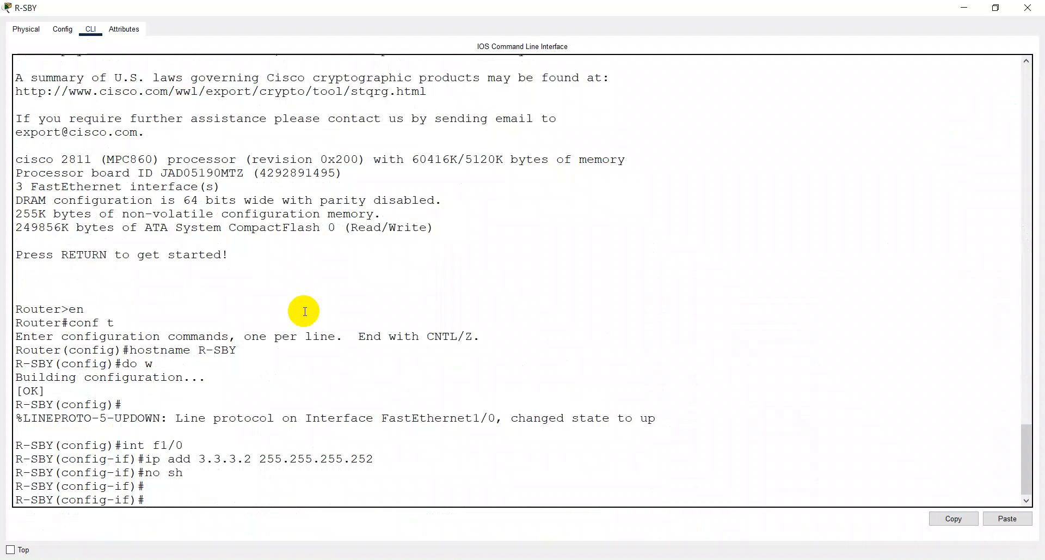
type("dow")
key("BackSpace")
type("w")
key("Return")
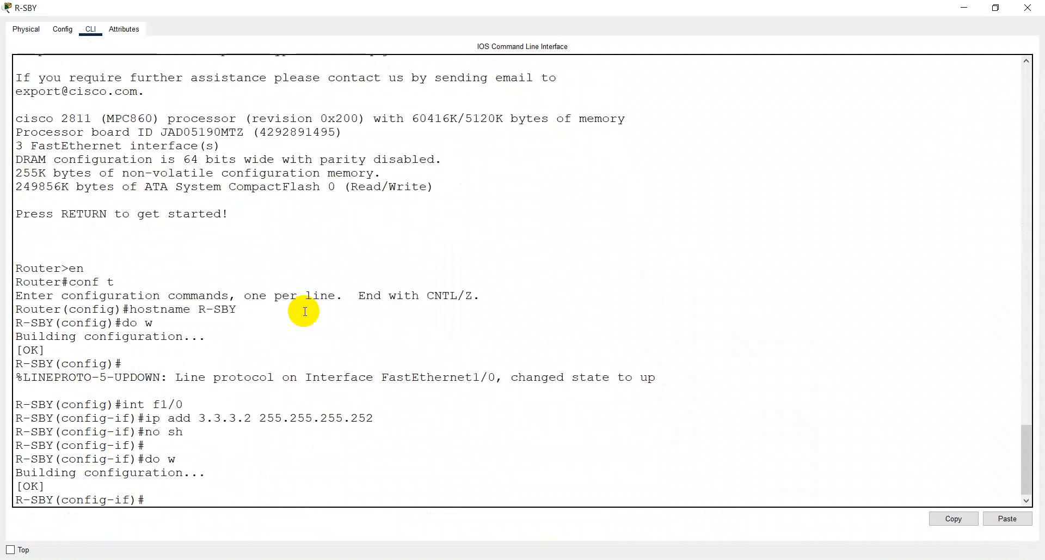
- Copy R-SBY's running configuration to the startup configuration with "do copy run start", accepting the default destination filename
type("do copy run start")
key("Return")
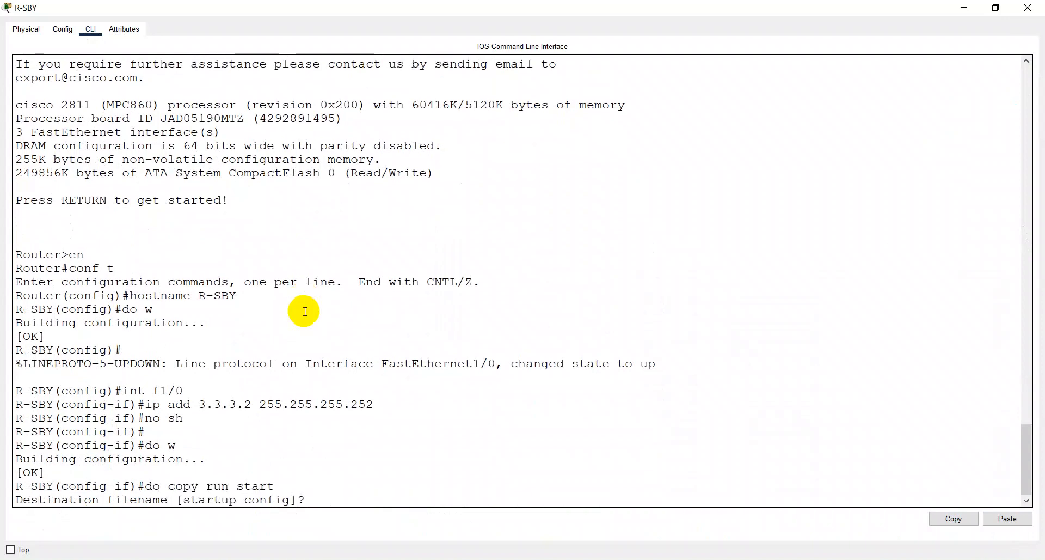
key("Return")
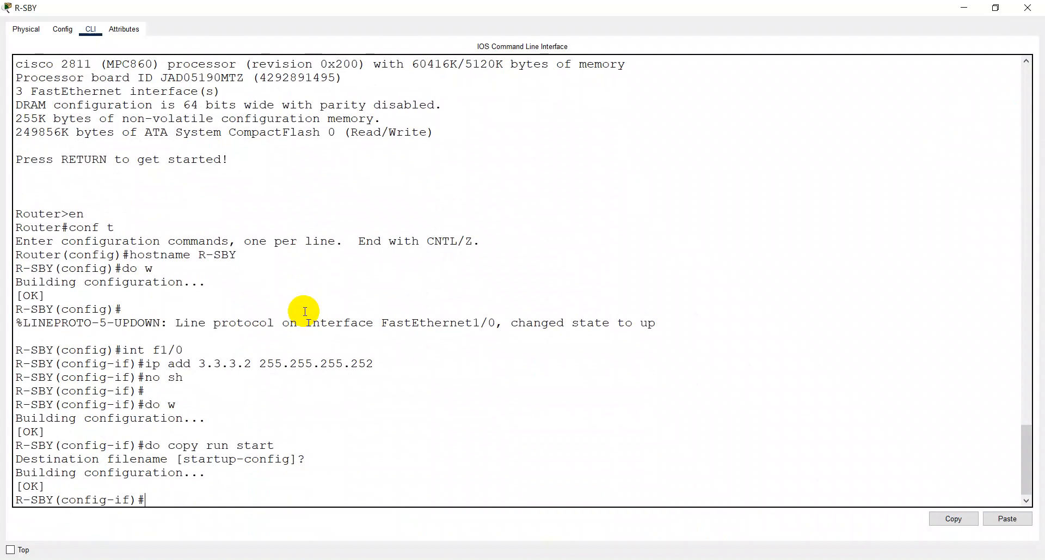
- List R-SBY's interface addresses and status with "do sh ip int br"
type("do sh ip int br")
key("Return")
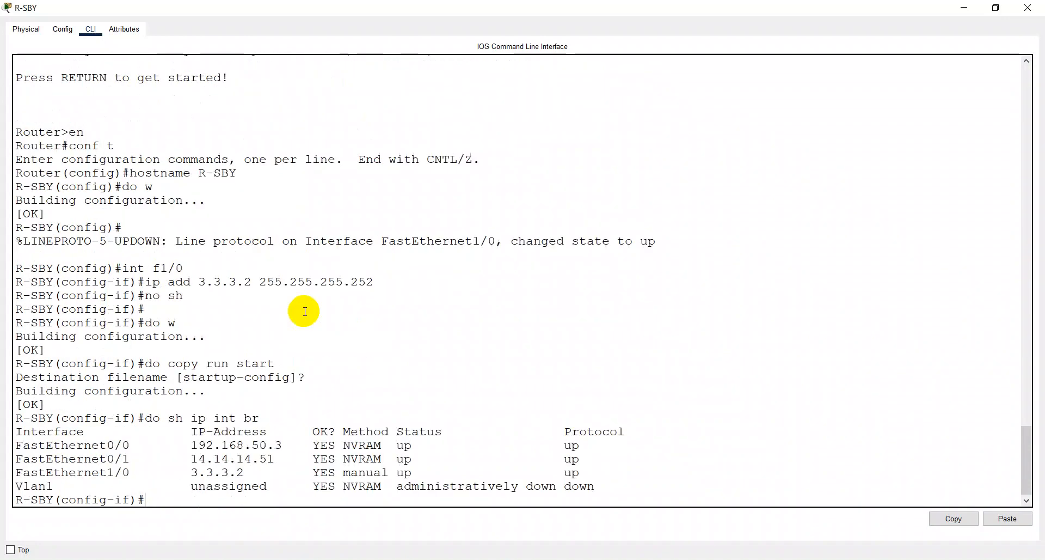
- Return to the Packet Tracer topology, test R-JKT to R-SBY with a simple PDU, fire it again, and clear the scenario
key("alt+Tab")
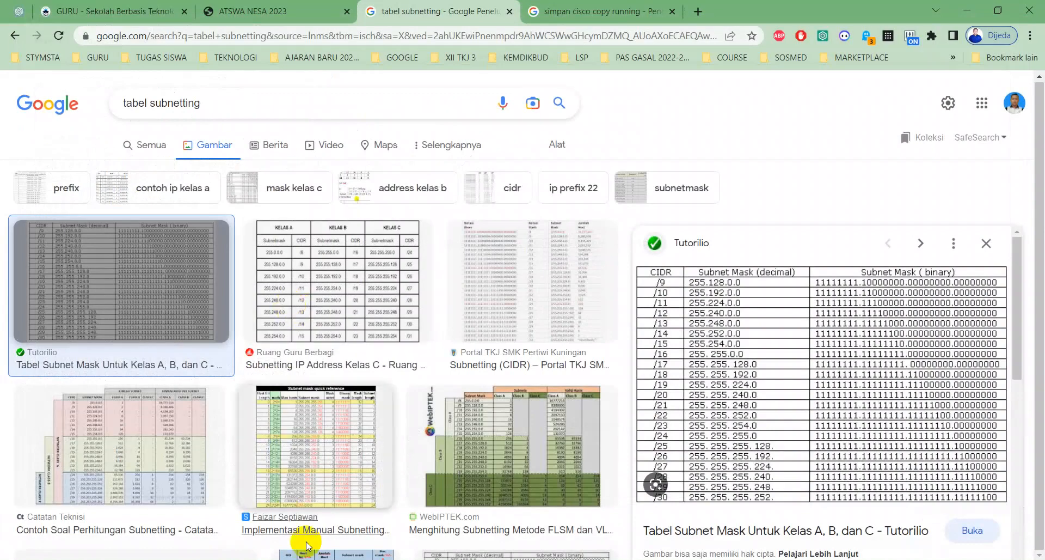
left_click(523, 558)
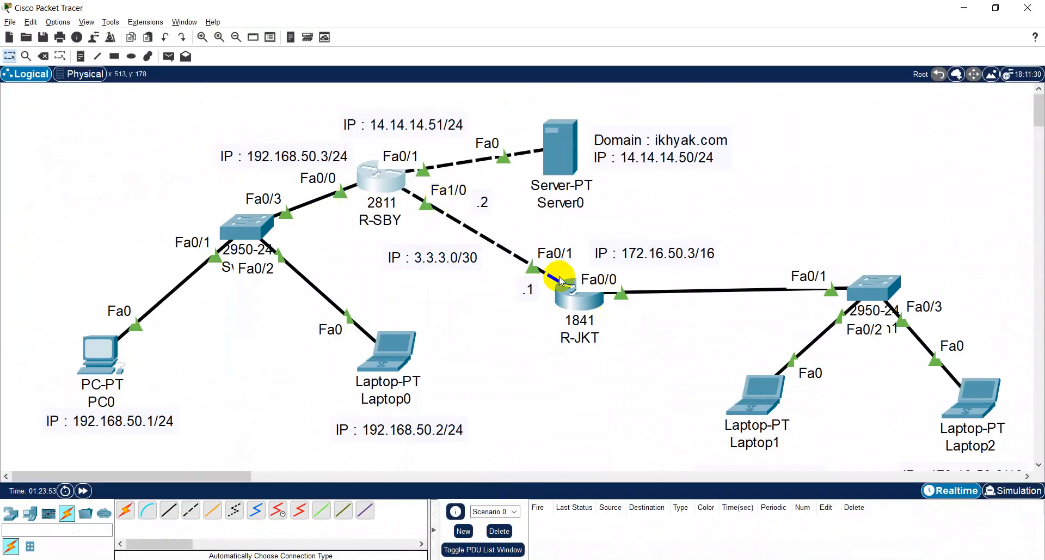
key("p")
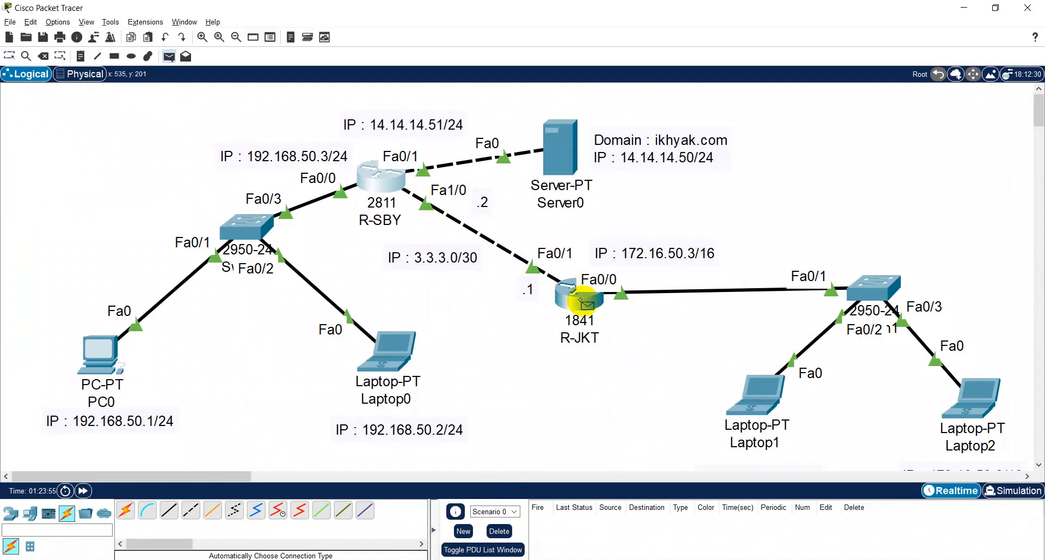
left_click(585, 302)
left_click(389, 177)
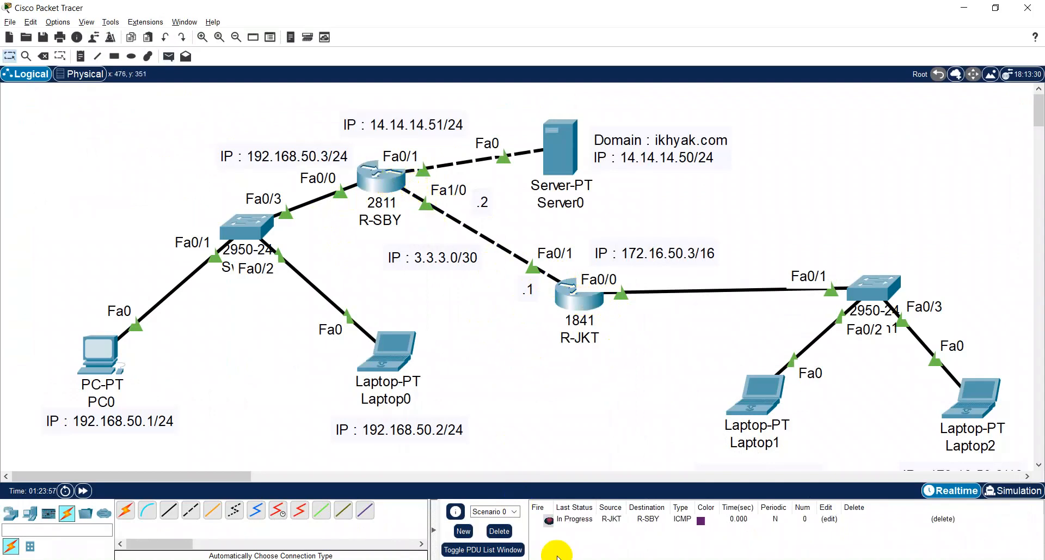
left_click(549, 520)
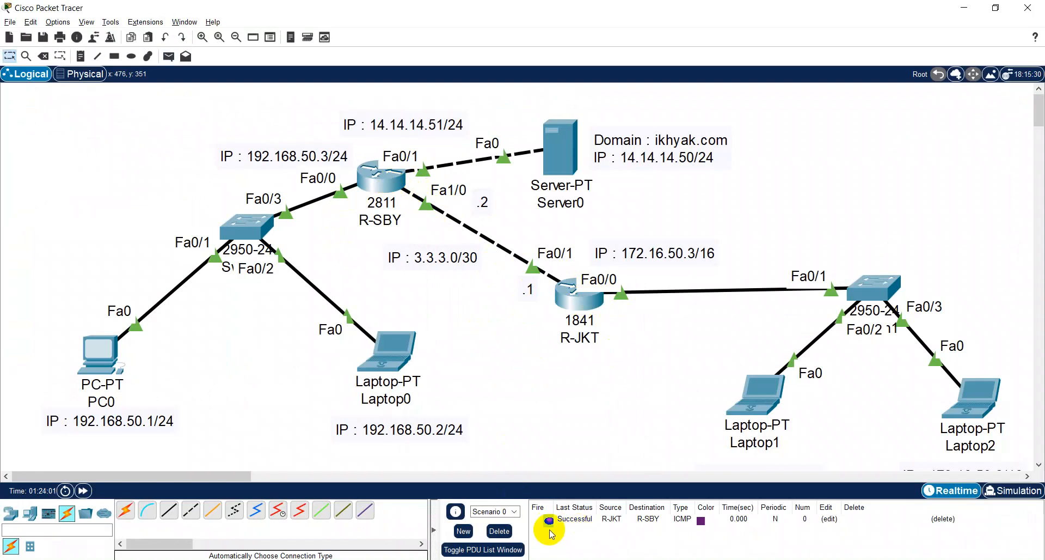
left_click(499, 531)
- Send simple PDUs from Laptop1 and Laptop2 to R-JKT, and clear the scenario's results
key("p")
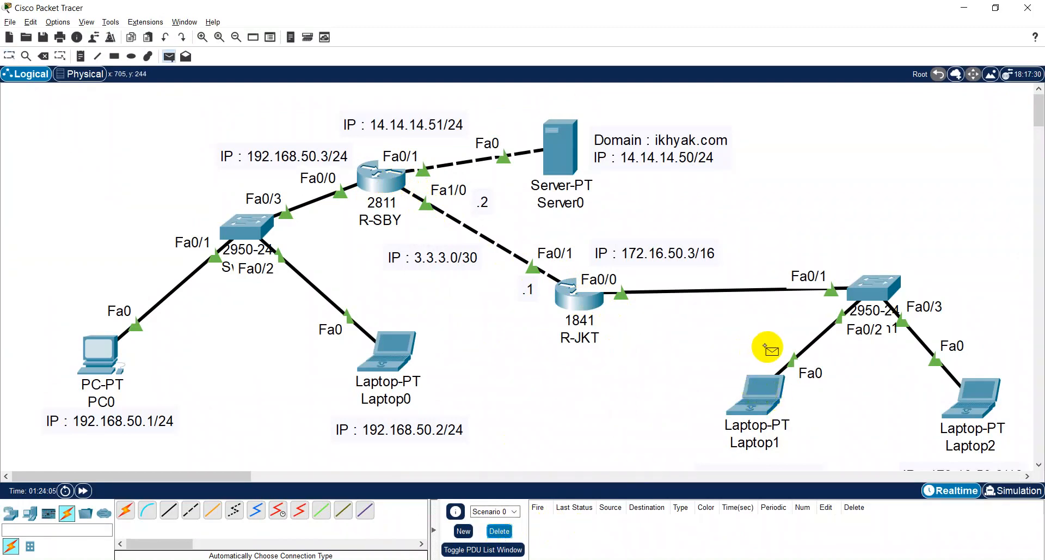
left_click(762, 389)
left_click(601, 301)
key("p")
left_click(974, 400)
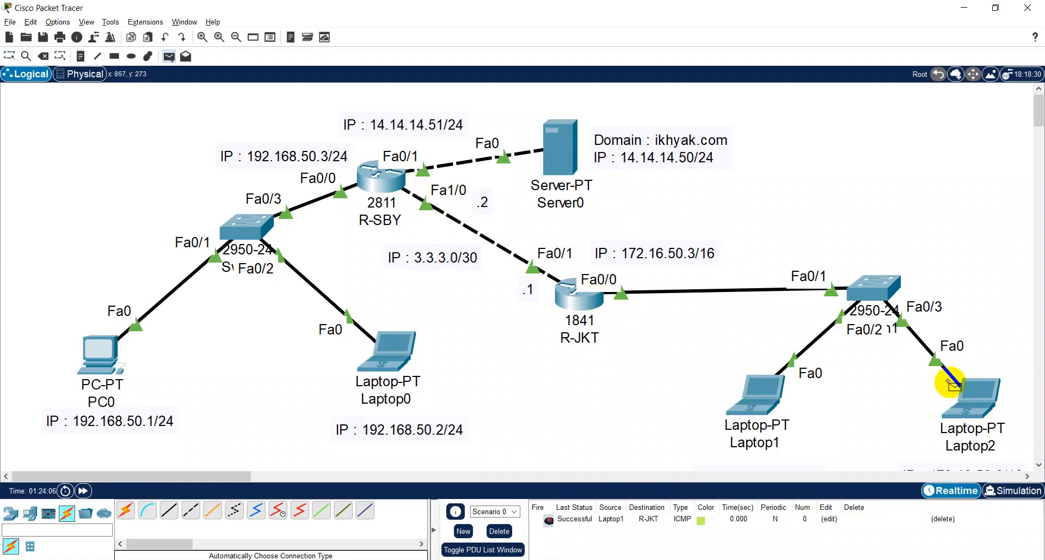
left_click(591, 305)
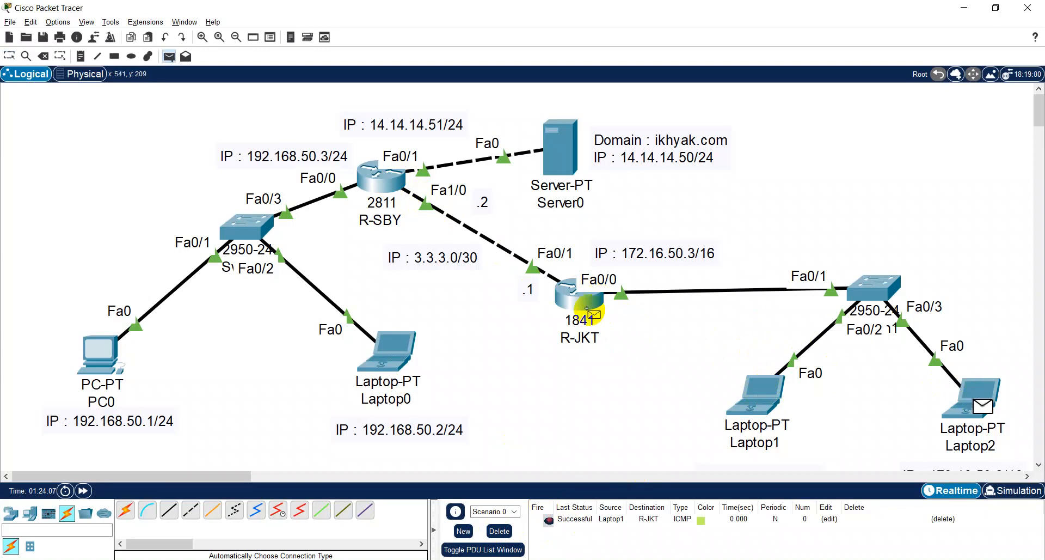
left_click(499, 530)
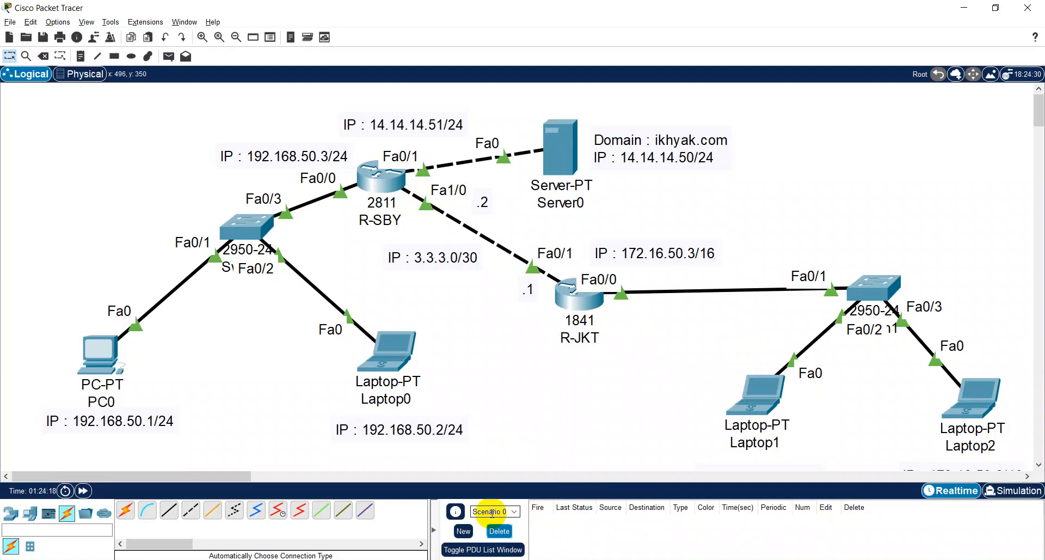
- Send four simple PDUs from Laptop1 to R-SBY, check their status in the PDU list, and clear the scenario
key("p")
left_click(763, 396)
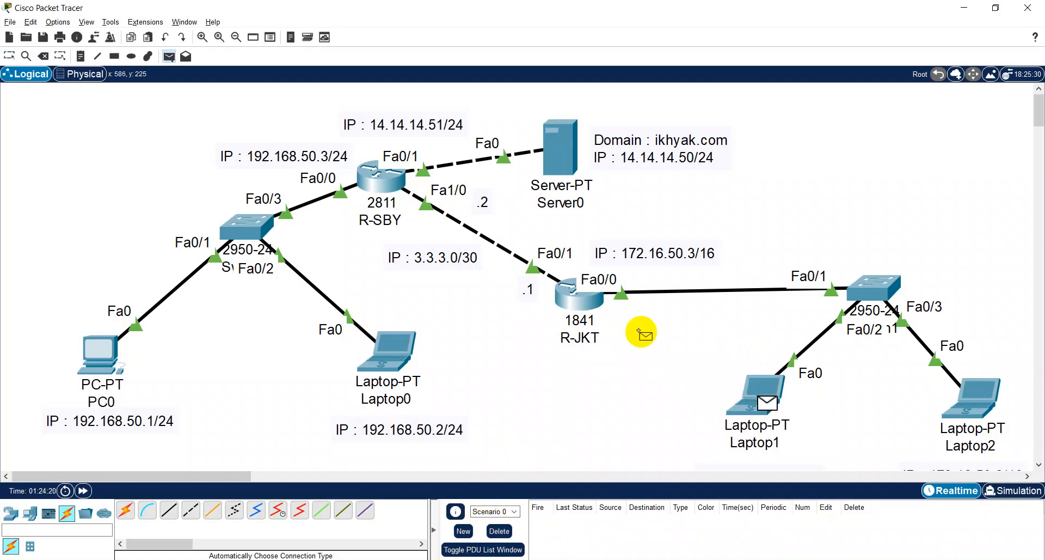
left_click(381, 175)
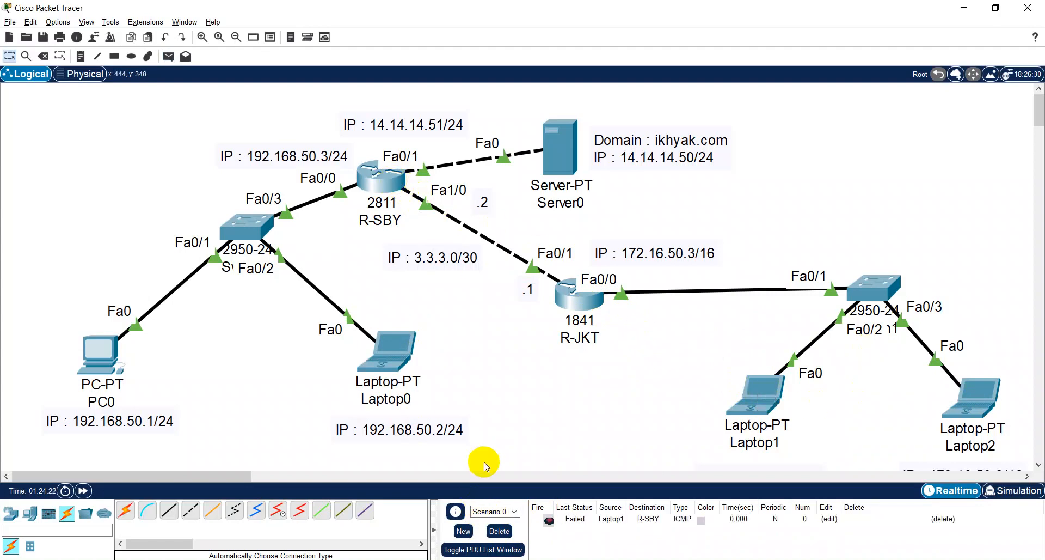
key("p")
left_click(777, 419)
left_click(397, 175)
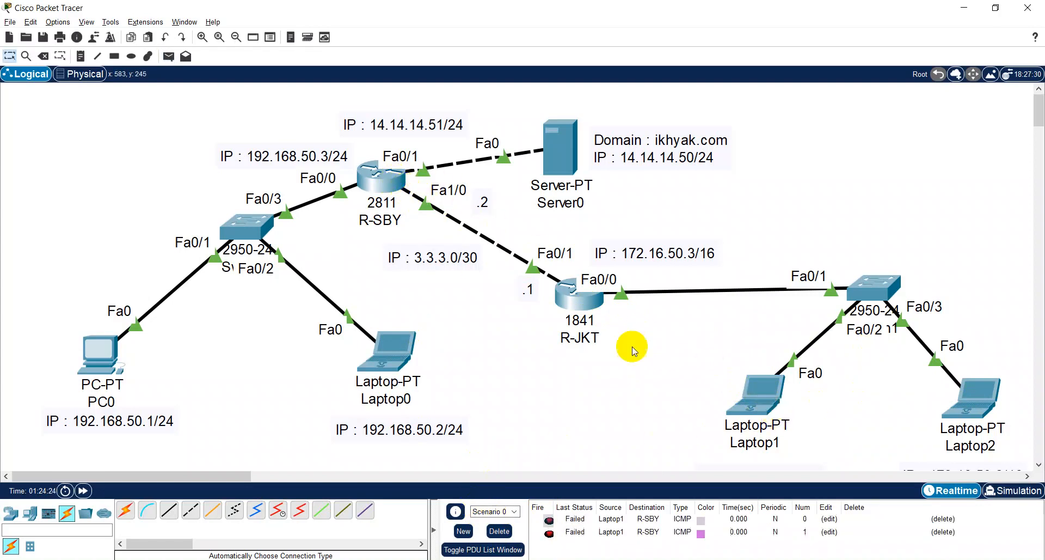
key("p")
left_click(739, 397)
left_click(381, 172)
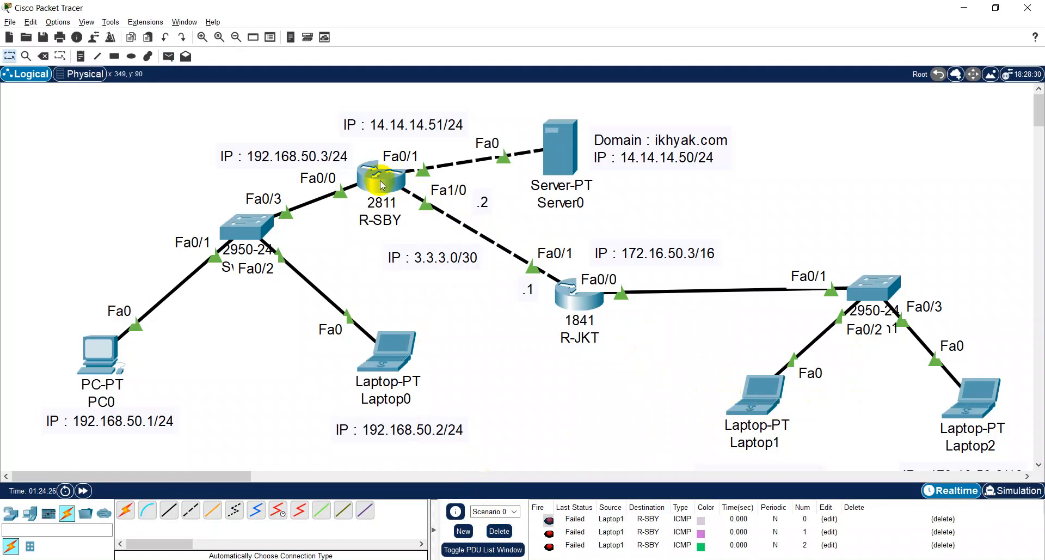
key("p")
left_click(773, 396)
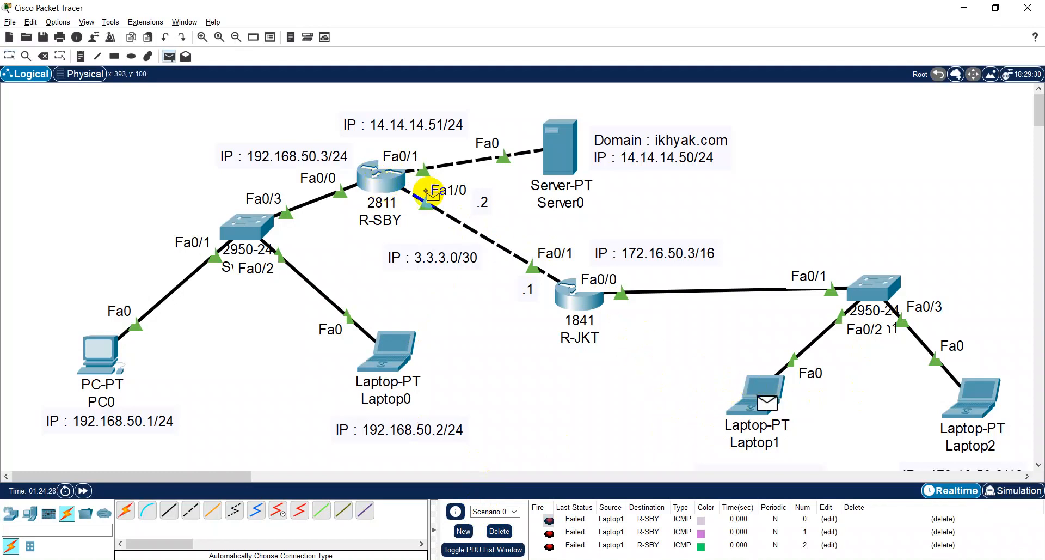
left_click(395, 189)
scroll(579, 543, "down", 1)
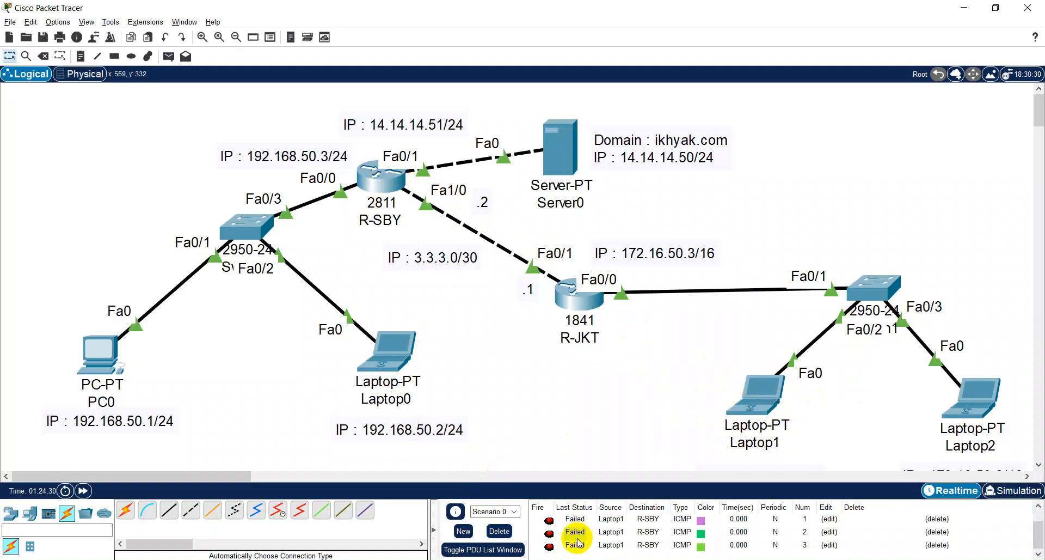
left_click(504, 530)
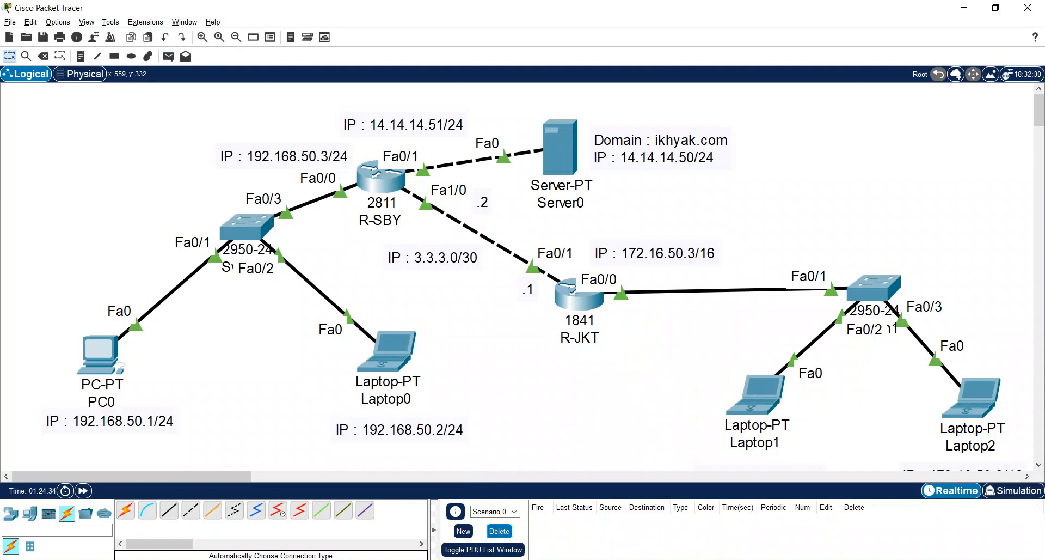
- Look at the "Konsep Routing Jaringan" chat in ChatGPT and preview AnalisisBatasanKIKD.pdf, returning to the Packet Tracer topology
key("alt+Tab")
left_click(19, 11)
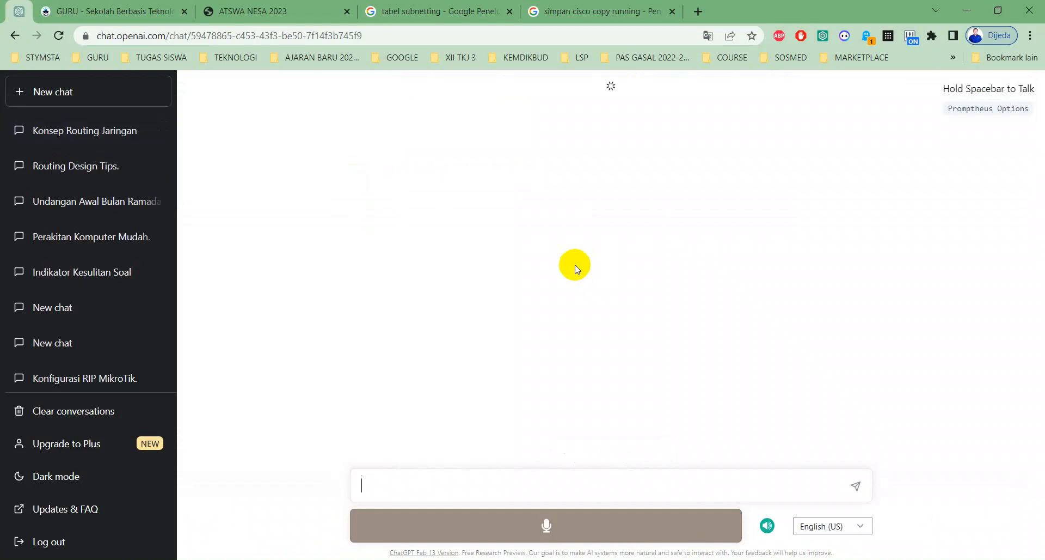
left_click(74, 131)
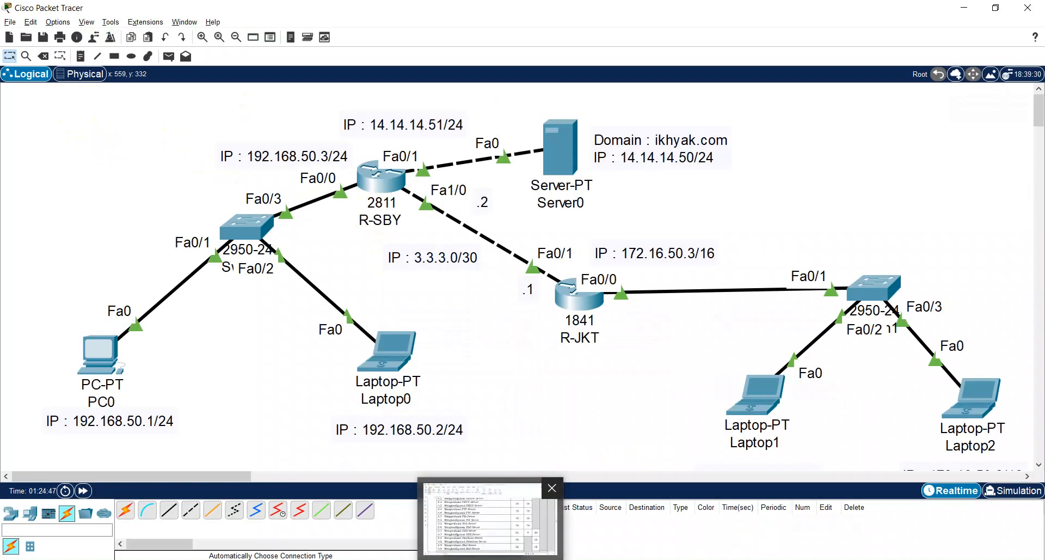
left_click(498, 544)
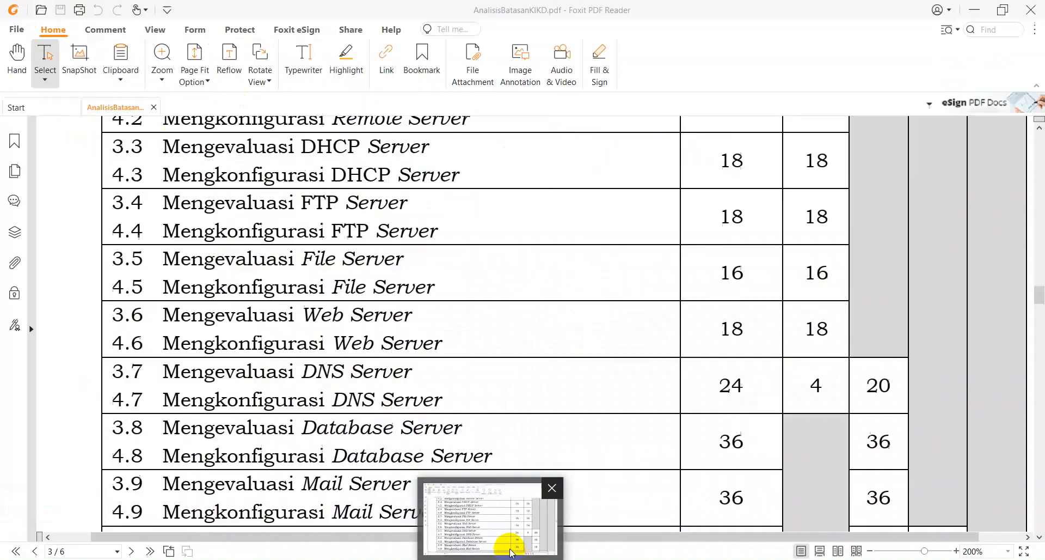
left_click(475, 550)
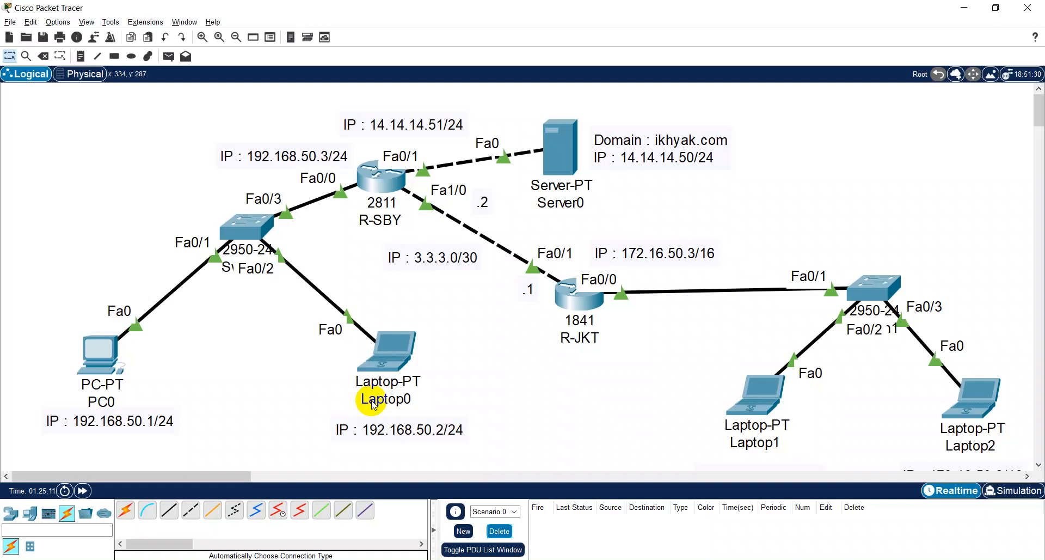
- Switch to ChatGPT in Chrome and ask "konfigurasi static routing cisco"
mouse_move(373, 405)
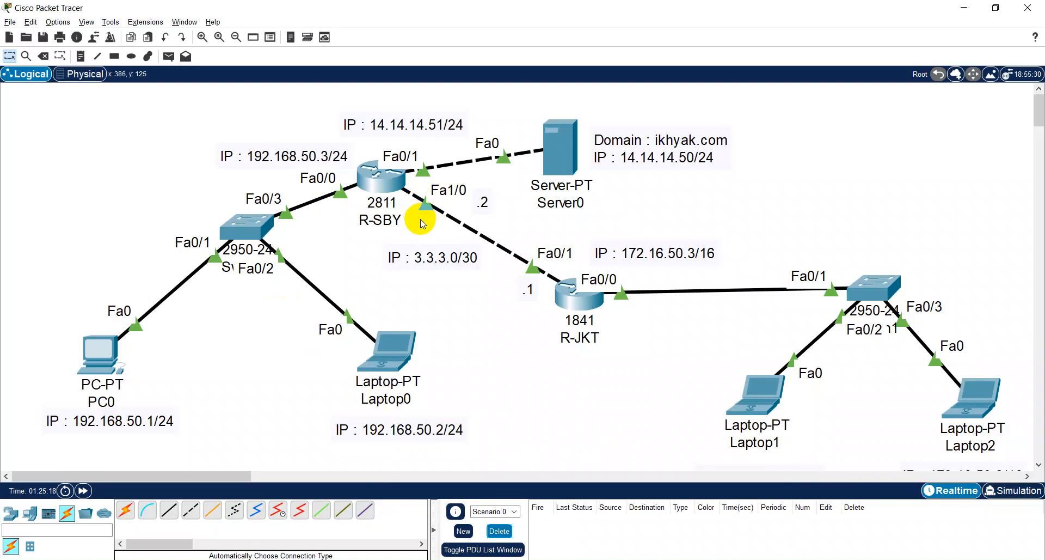
mouse_move(124, 559)
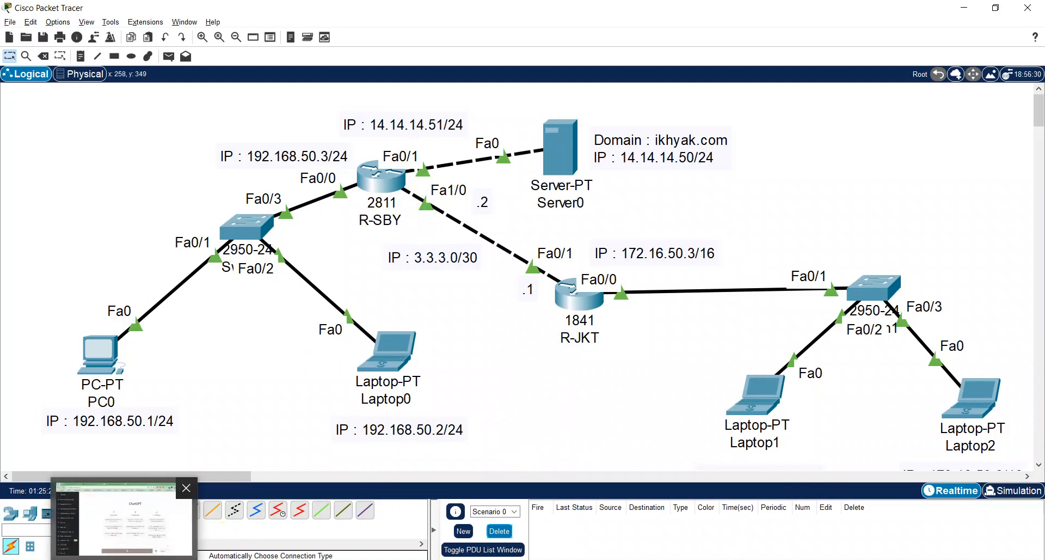
left_click(124, 520)
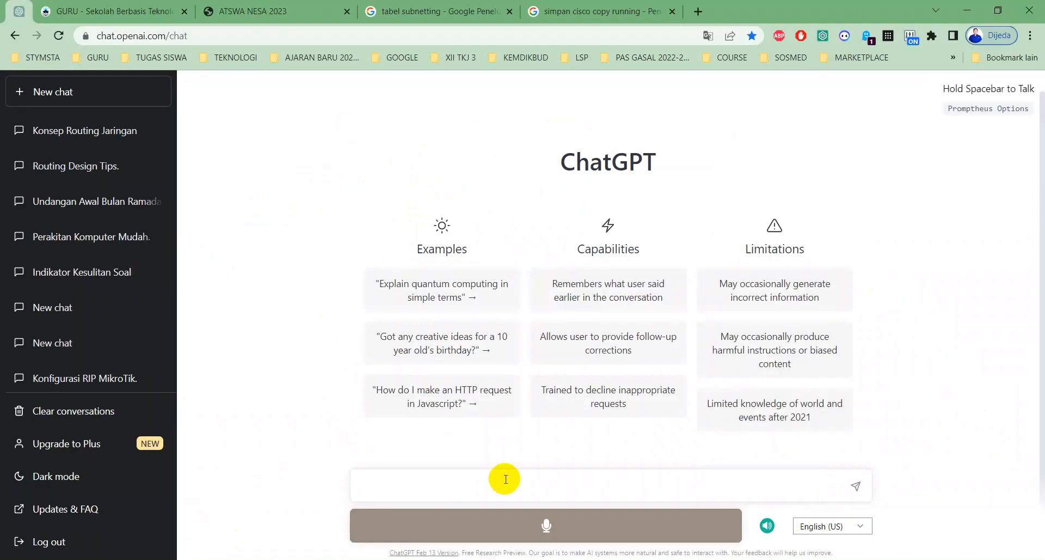
type("konfigurasi static rouitng")
key("BackSpace")
key("BackSpace")
key("BackSpace")
key("BackSpace")
key("BackSpace")
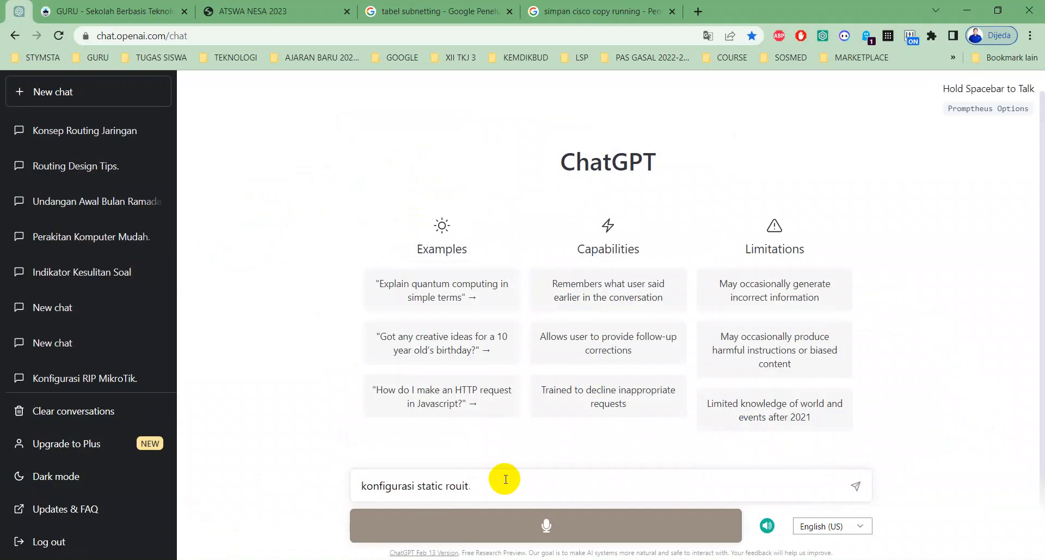
type("ting cisco")
key("Return")
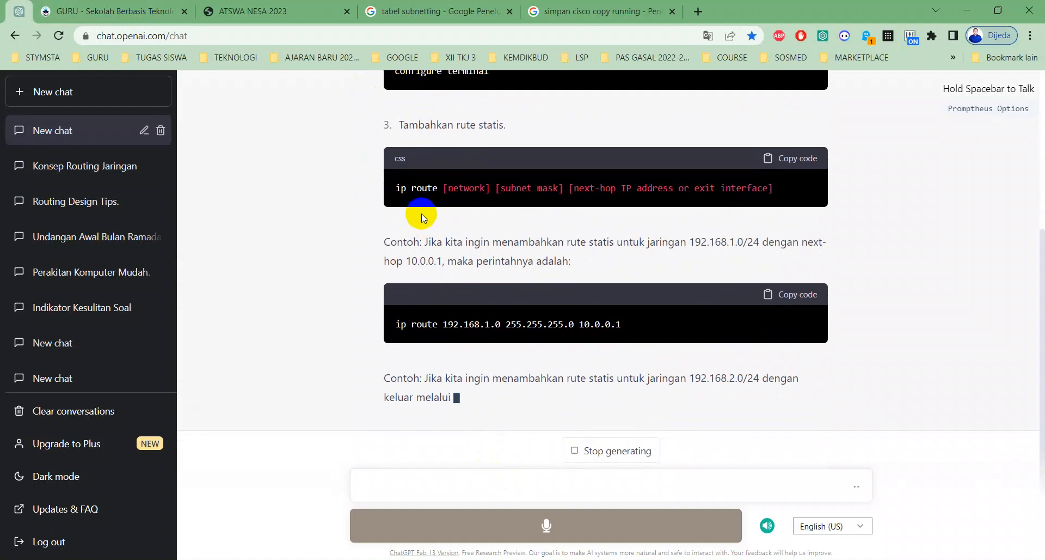
- Find the general "ip route" syntax in the answer and copy text from its next-hop part
scroll(403, 201, "up", 1)
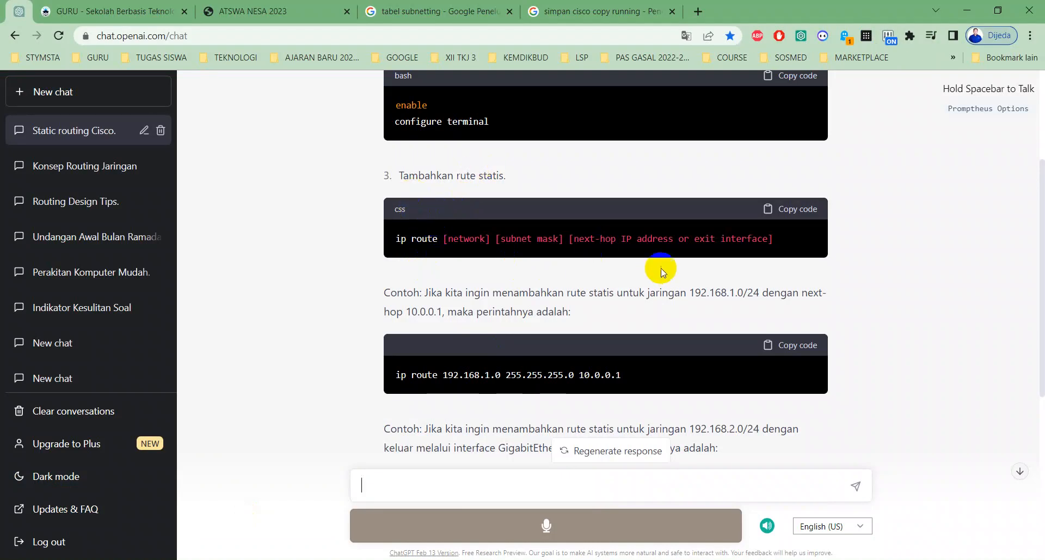
left_click_drag(675, 250, 569, 243)
key("ctrl+c")
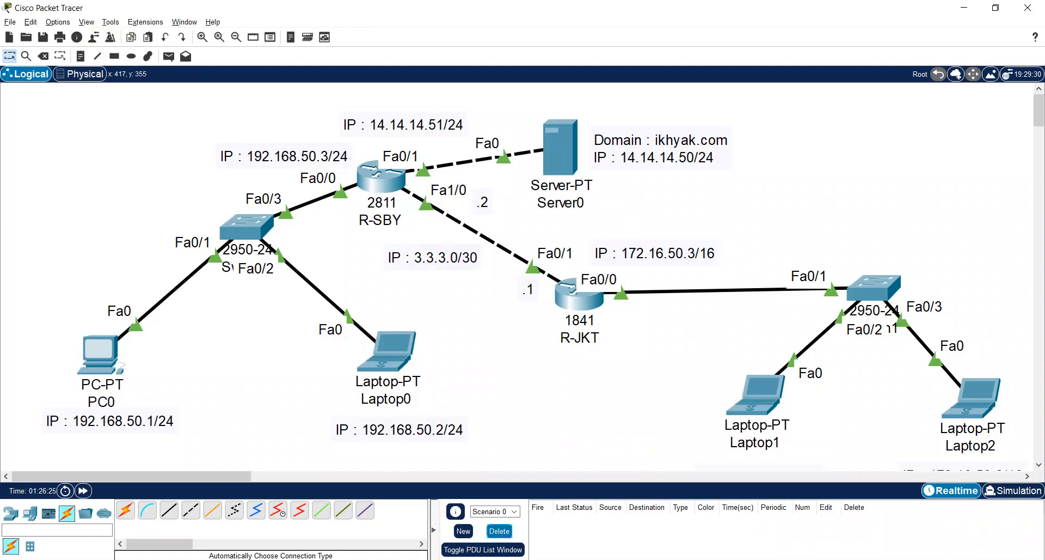
- Open R-SBY's command line in Packet Tracer, move and widen its window beside R-JKT's network, and exit to global configuration mode
left_click(378, 188)
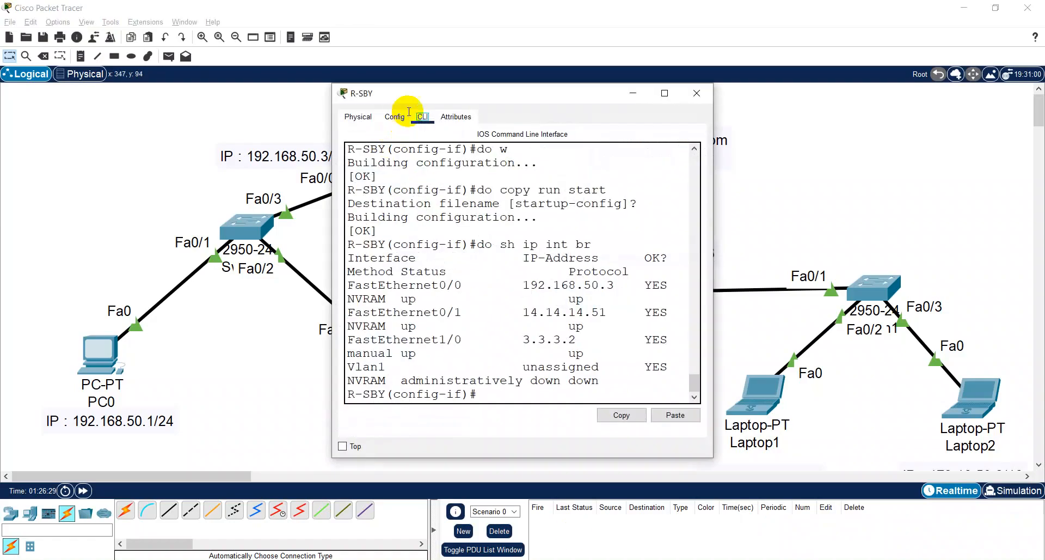
left_click_drag(410, 74, 105, 76)
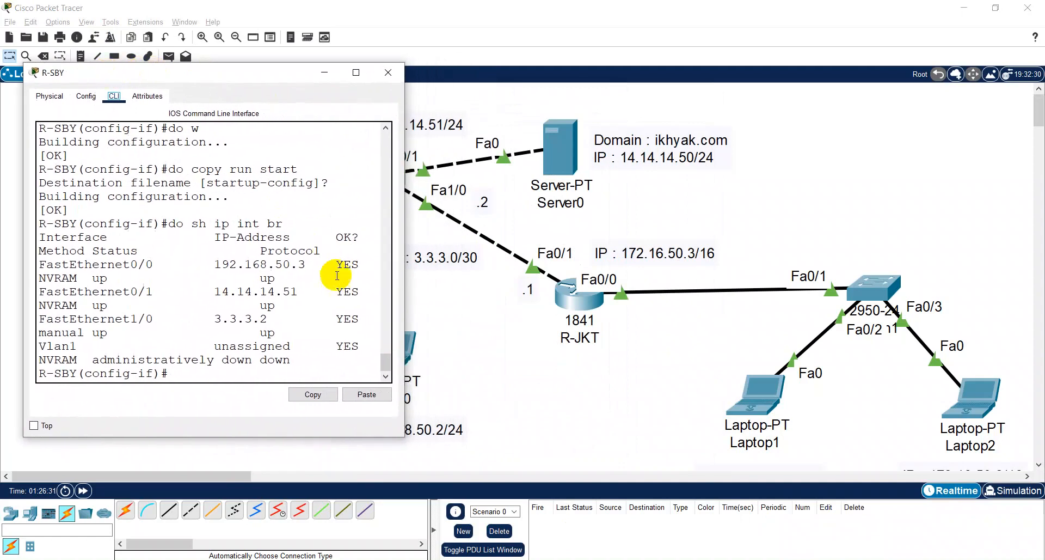
left_click_drag(405, 256, 458, 245)
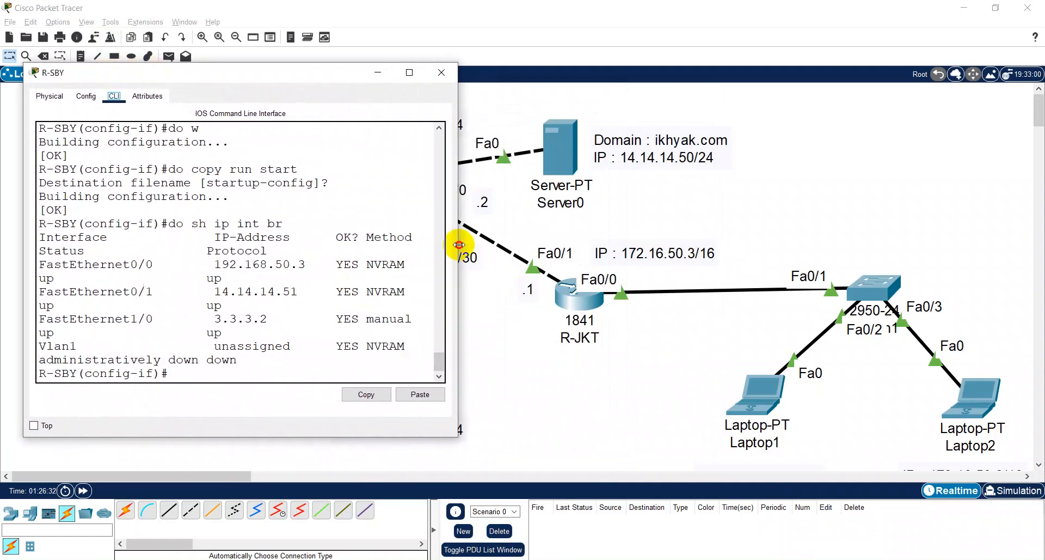
left_click(206, 358)
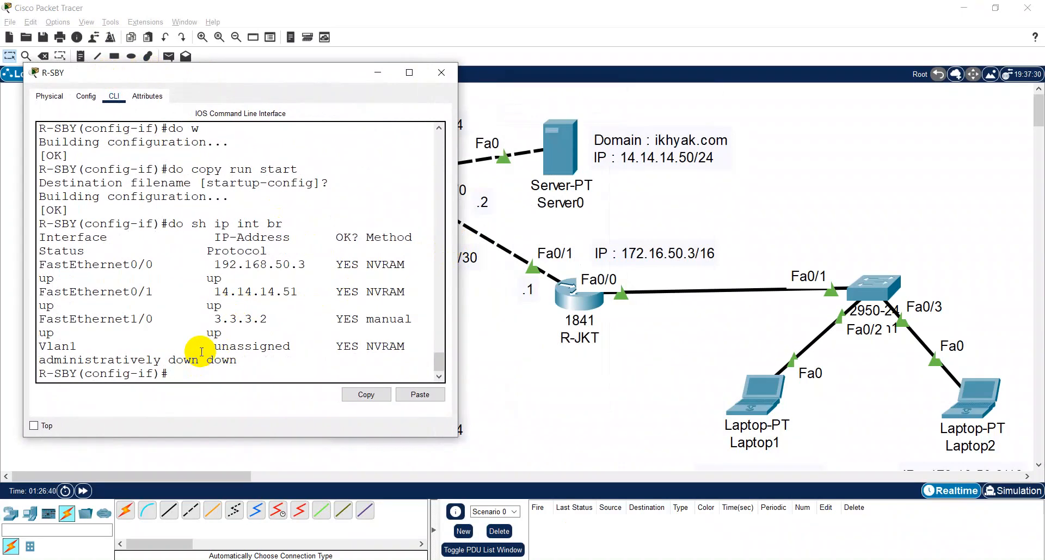
type("exit")
key("Return")
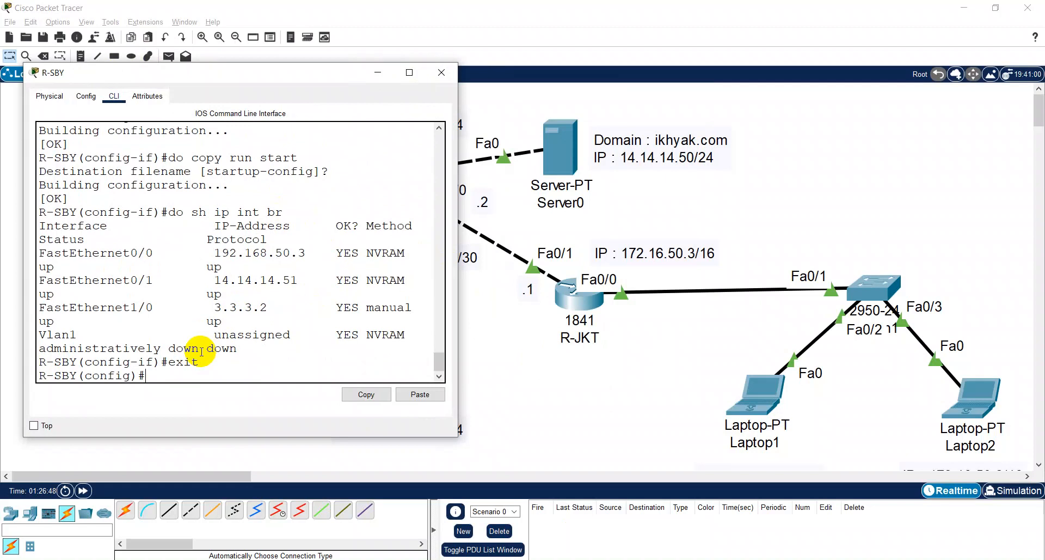
- Begin an "ip route" command at R-SBY's global configuration prompt and close the router's window
type("route")
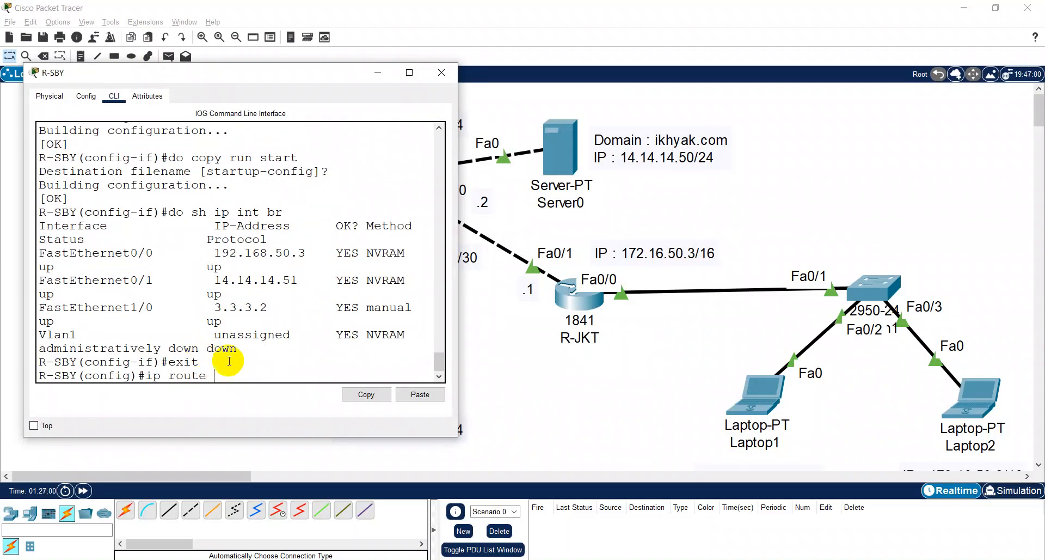
left_click(431, 72)
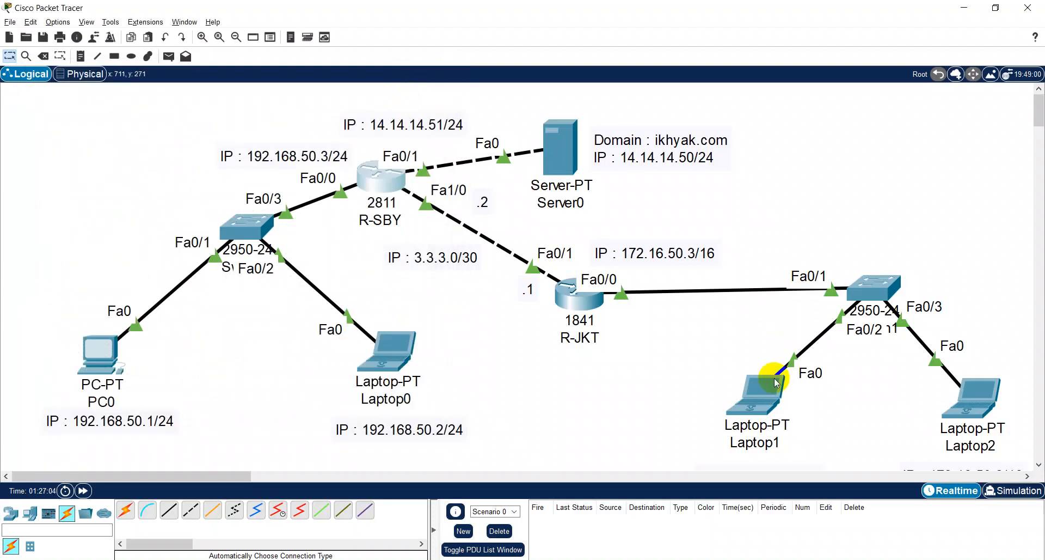
- Ping 14.14.14.50 twice from Laptop1's command prompt and close the laptop's window
left_click(754, 383)
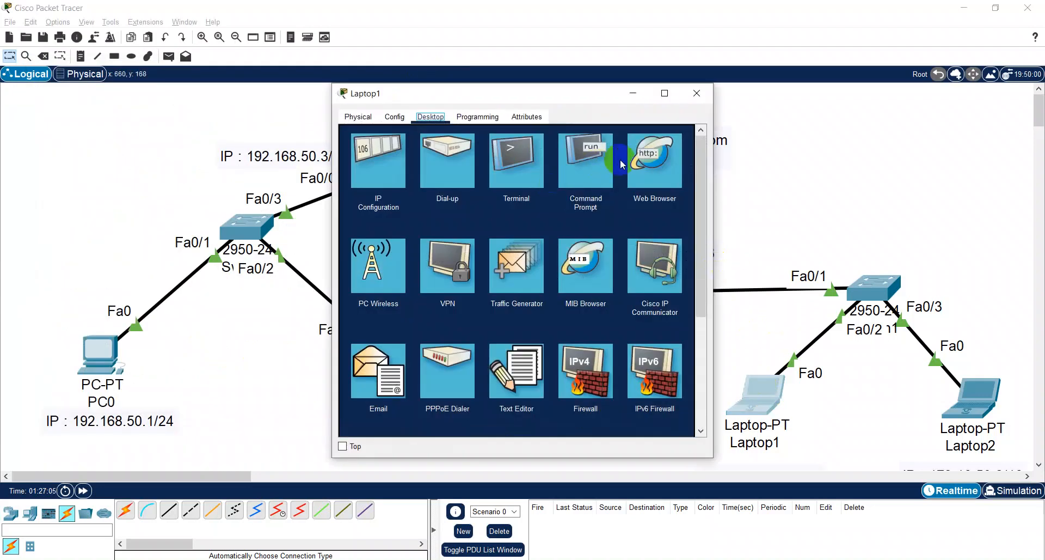
left_click(597, 167)
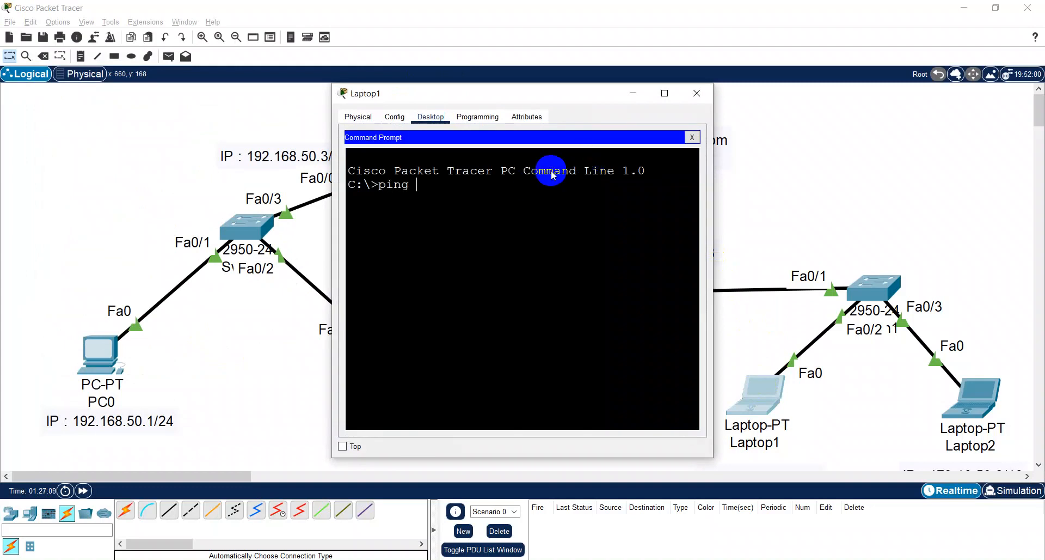
left_click_drag(563, 93, 394, 111)
type("ping ")
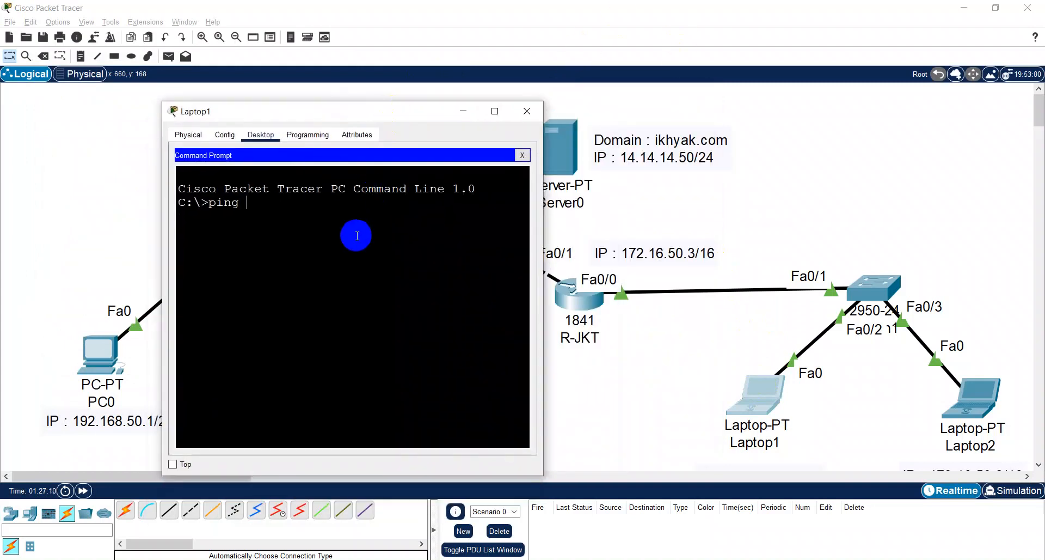
type("14.14.14.50")
key("Return")
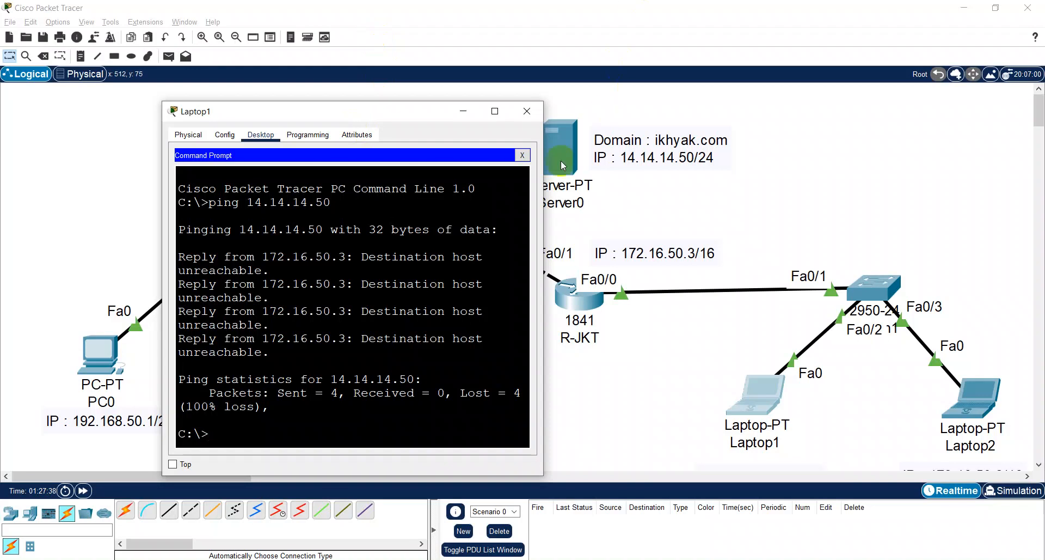
key("Up")
key("Return")
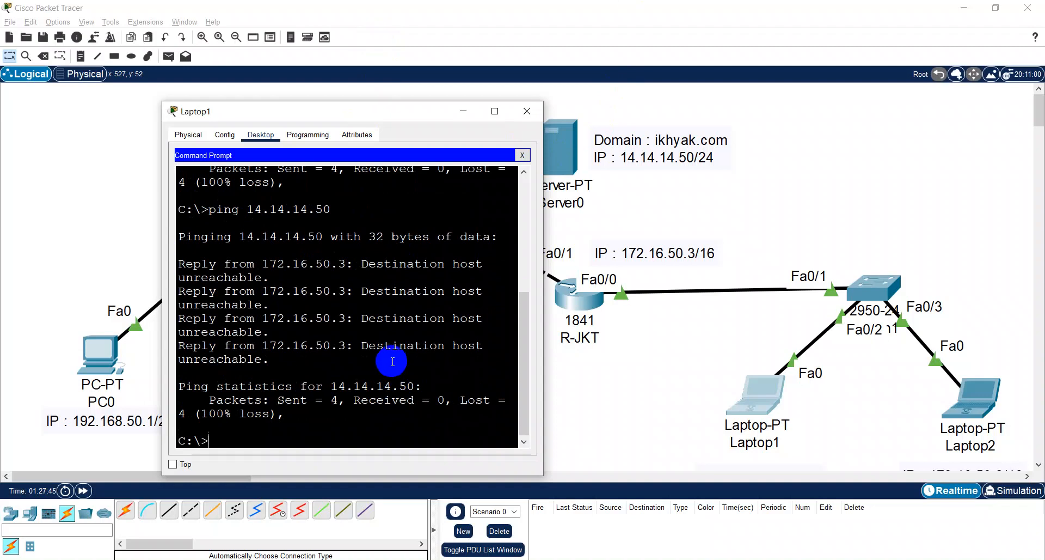
left_click(522, 117)
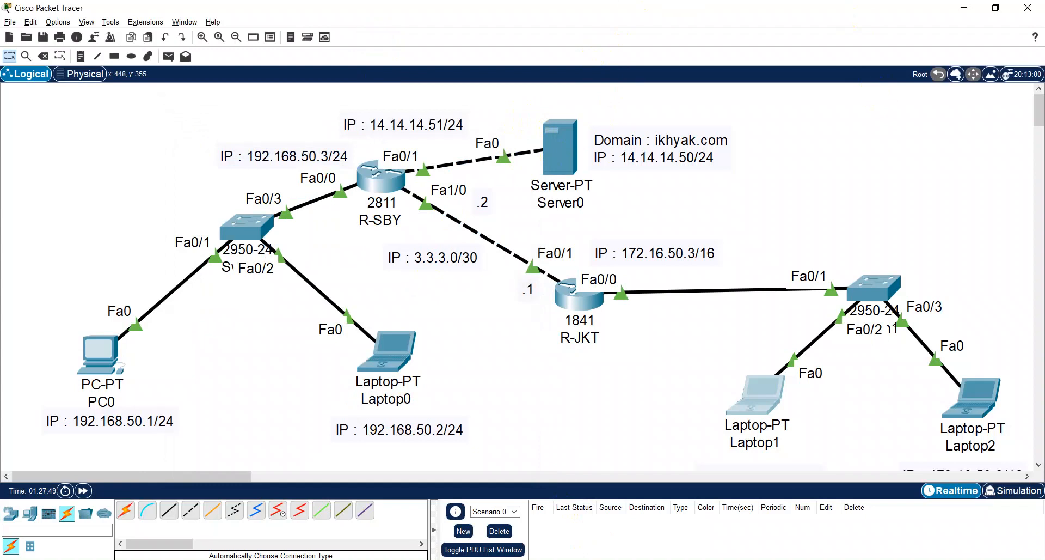
- Reopen R-SBY's command line and extend the ip route command with destination 172.16.0.0 and mask 255.255.0.0, arranging the window to show the topology
left_click(383, 190)
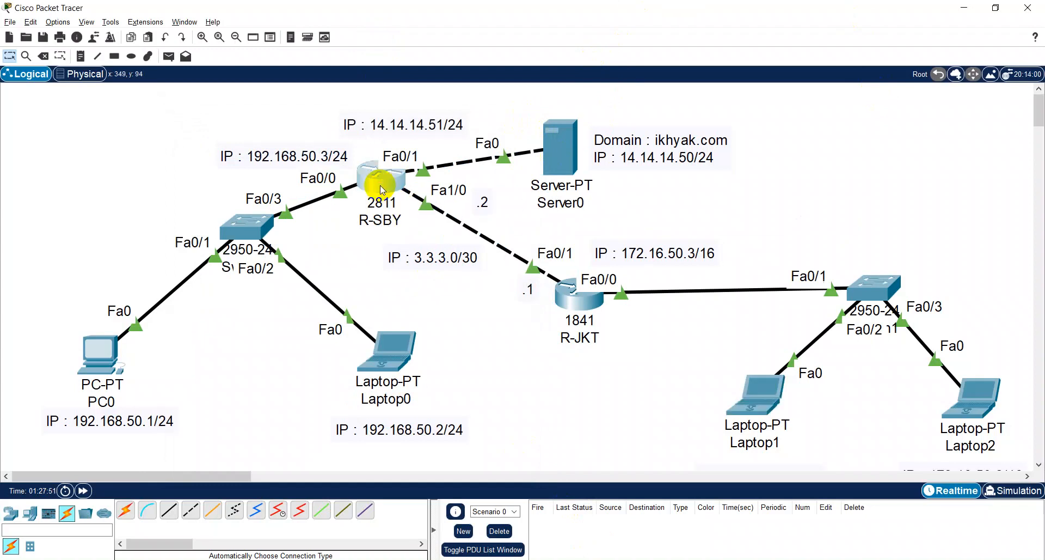
left_click_drag(379, 92, 82, 92)
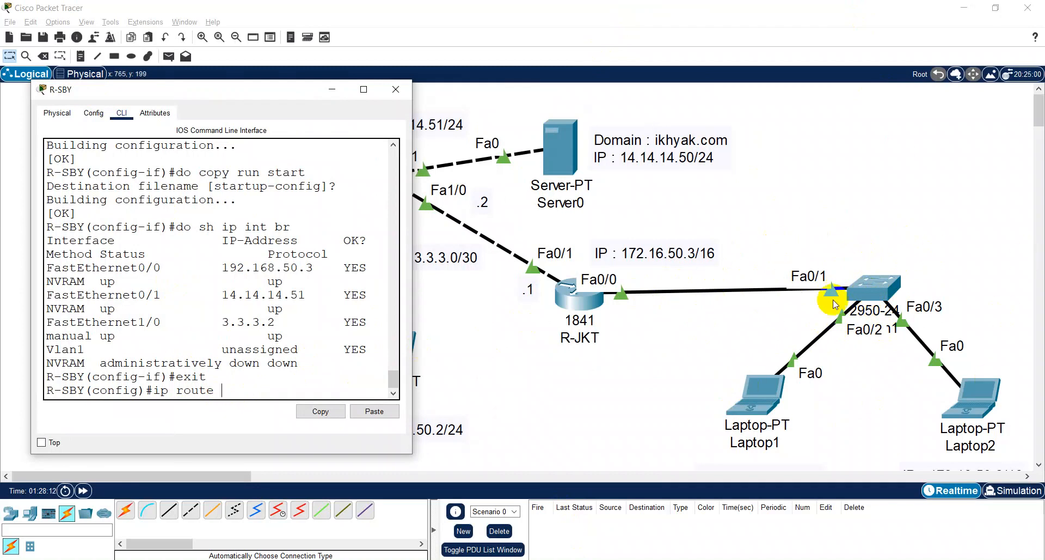
scroll(724, 275, "down", 1)
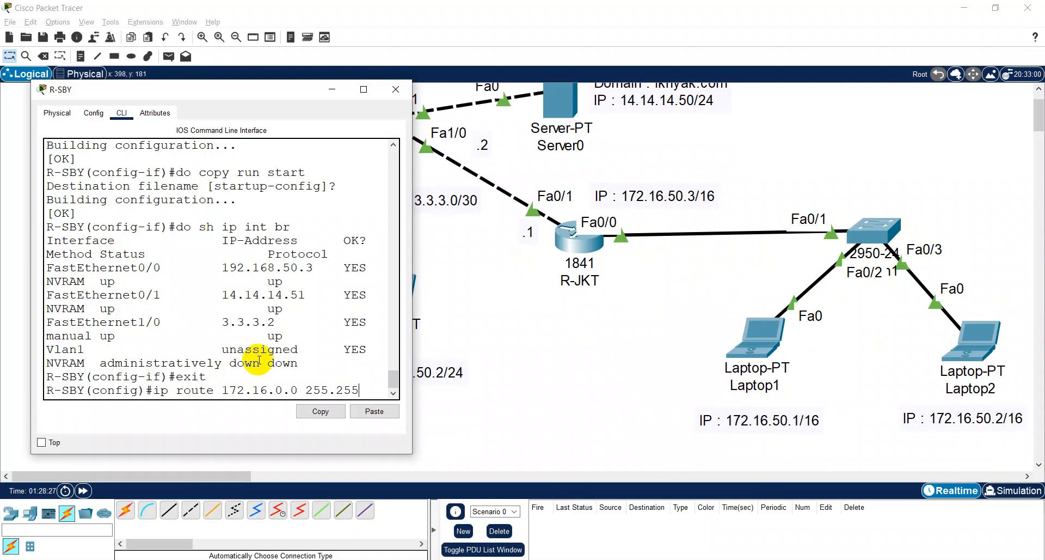
type("0.0")
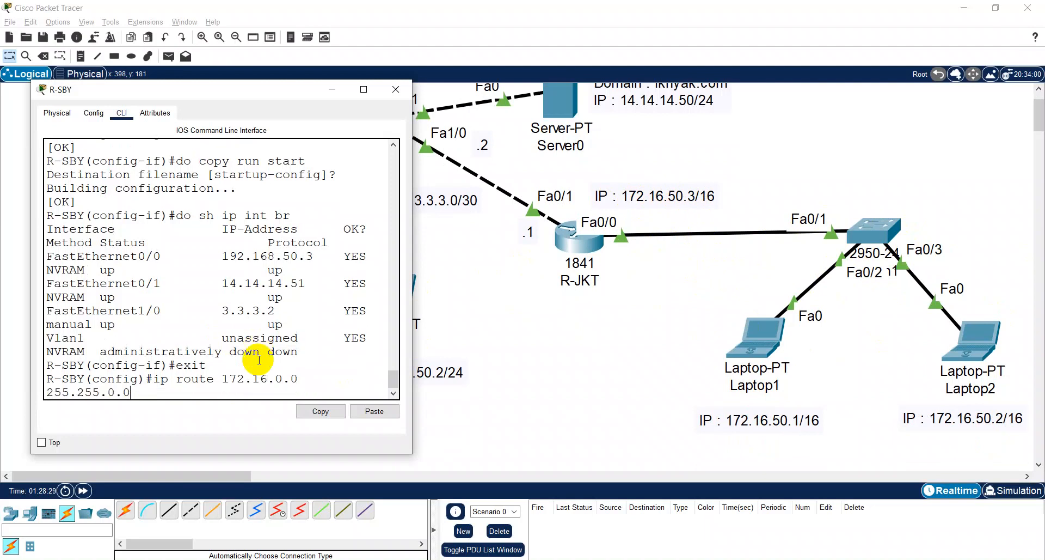
left_click_drag(412, 317, 556, 309)
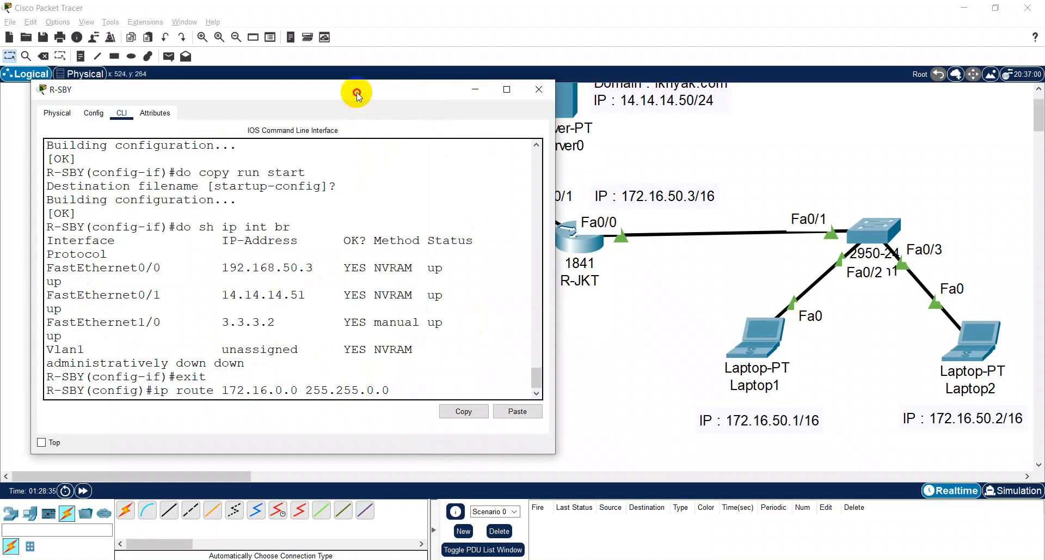
left_click_drag(357, 90, 373, 295)
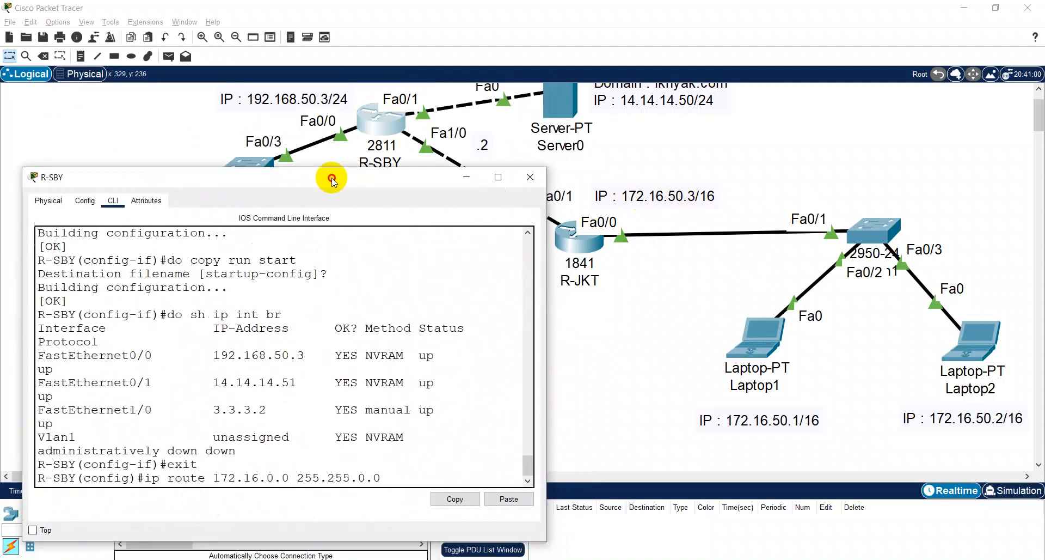
- Complete R-SBY's static route with next hop 172.16.50.3, save the configuration with "do w" and close the router's window
left_click_drag(333, 170, 331, 139)
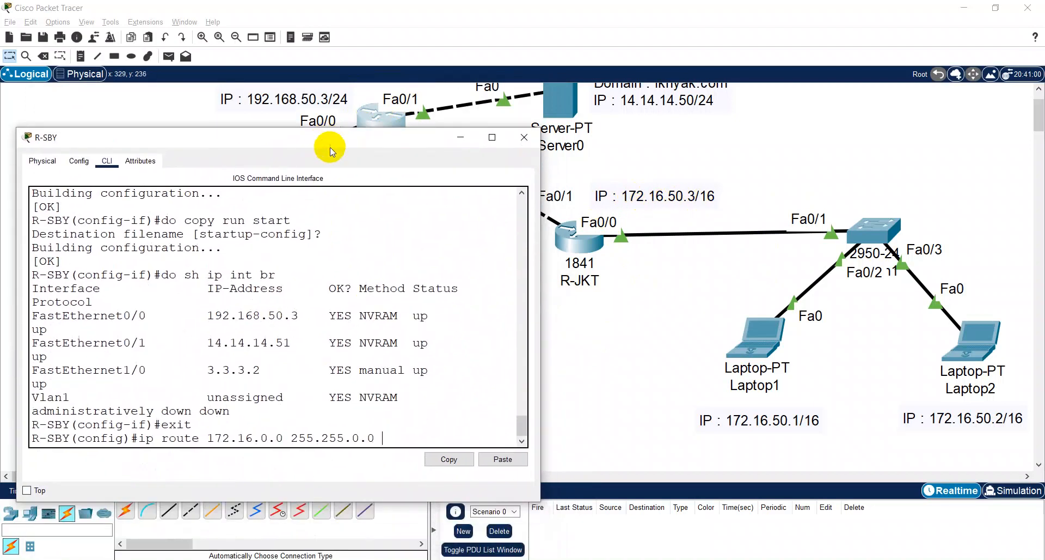
type("2")
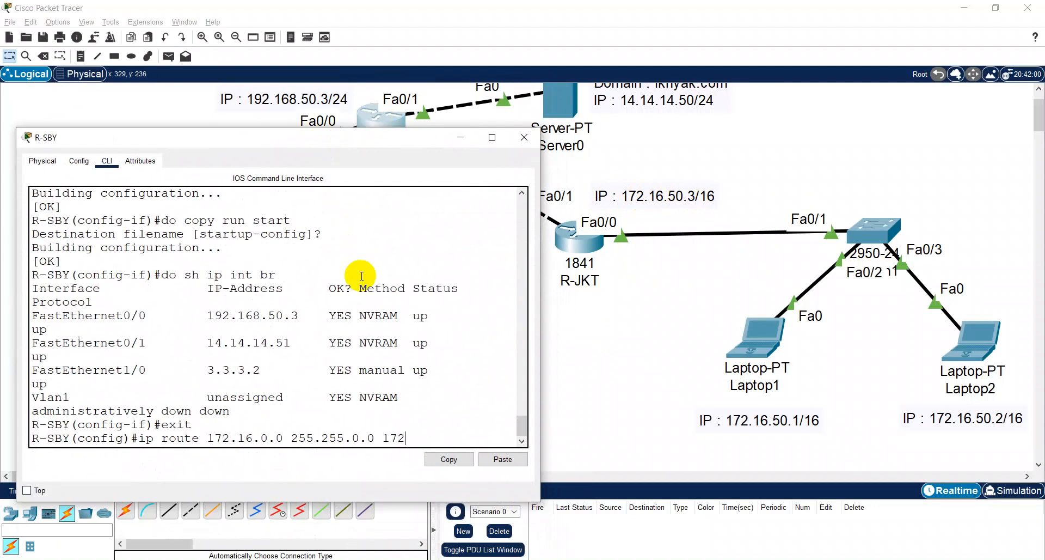
type(".16.50.3")
key("Return")
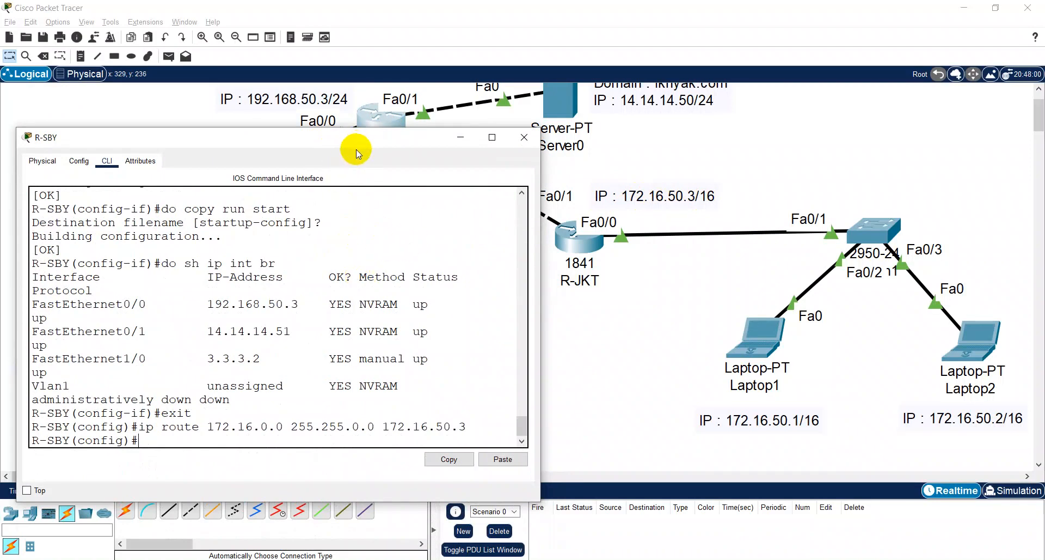
left_click(349, 234)
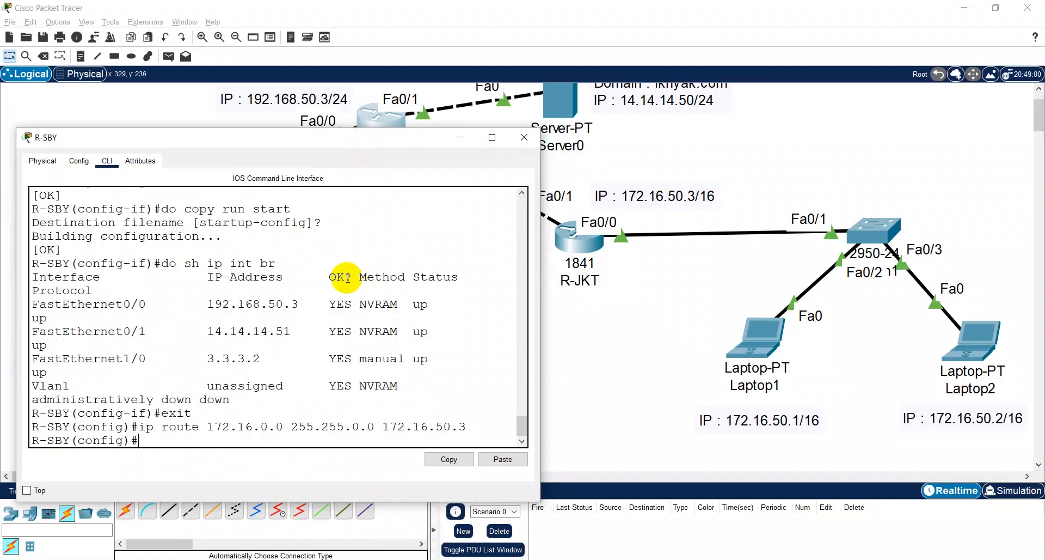
key("Return")
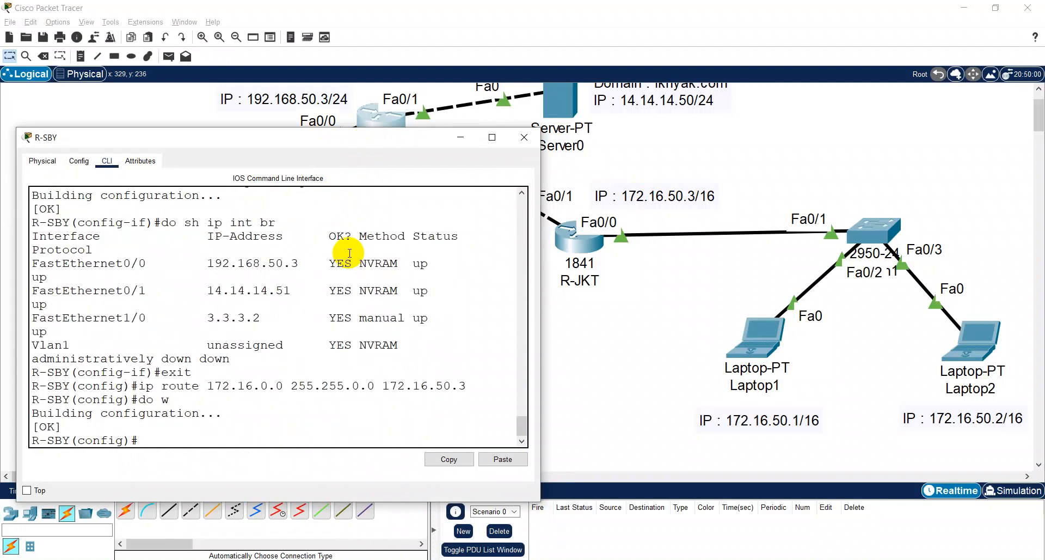
left_click(524, 138)
- Open R-JKT's command line beside the 192.168.50.0 network and exit interface mode to global configuration mode
left_click(568, 248)
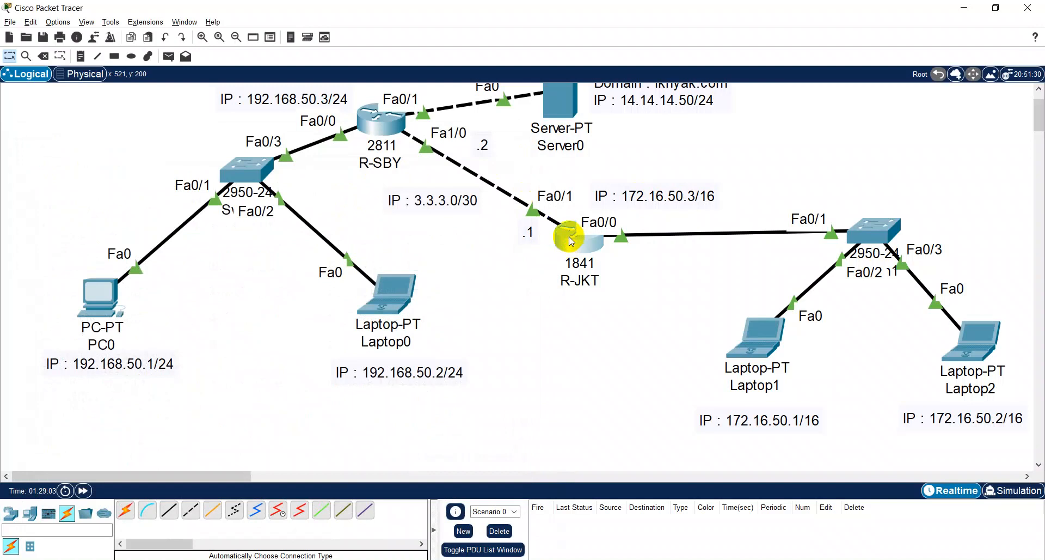
left_click_drag(463, 106, 735, 77)
left_click(756, 374)
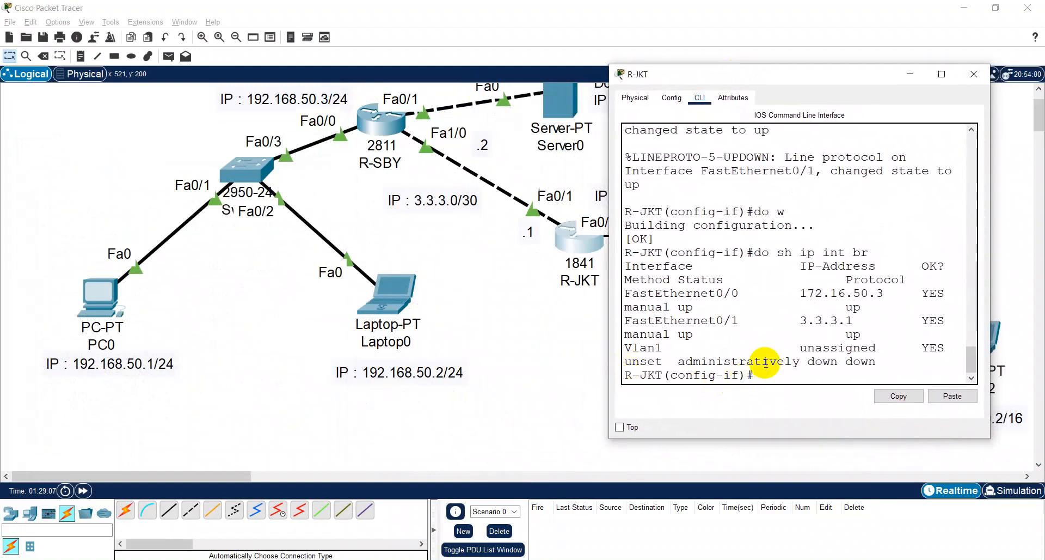
type("exit")
key("Return")
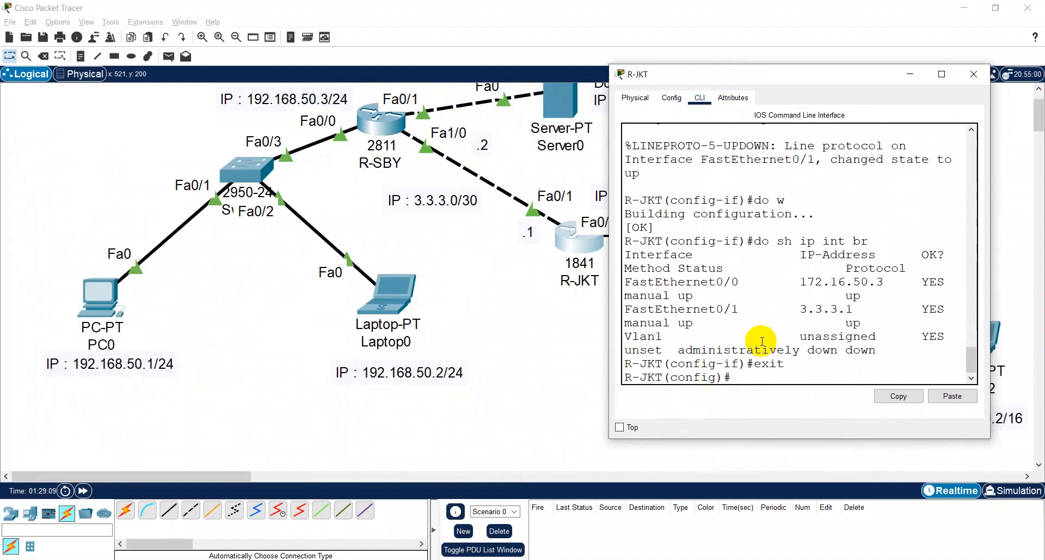
- Add a static route on R-JKT to 192.168.50.0 255.255.255.0 via 3.3.3.2, save with "do w" and close the router's window
type("ip route 1")
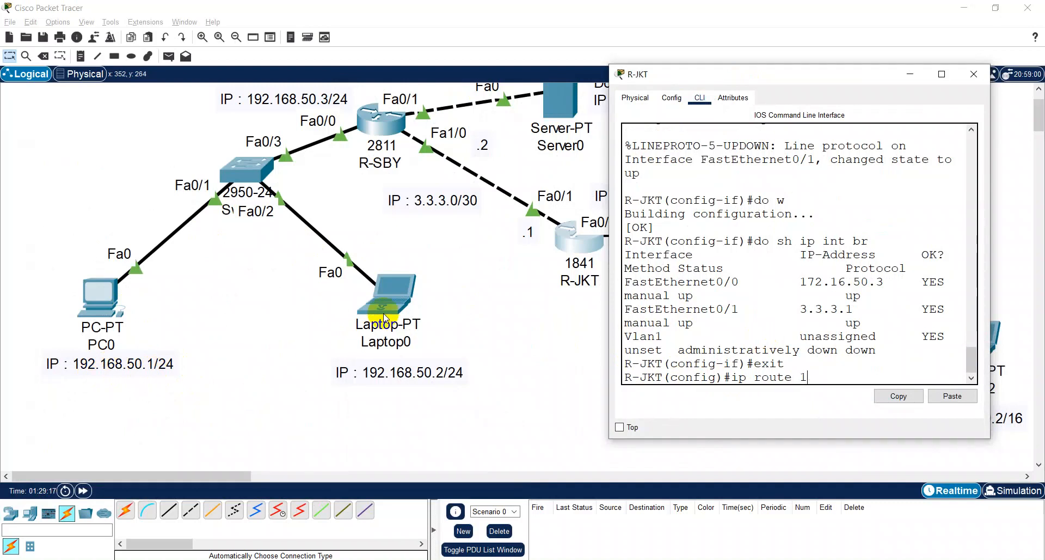
type("92.168.50.0 255.")
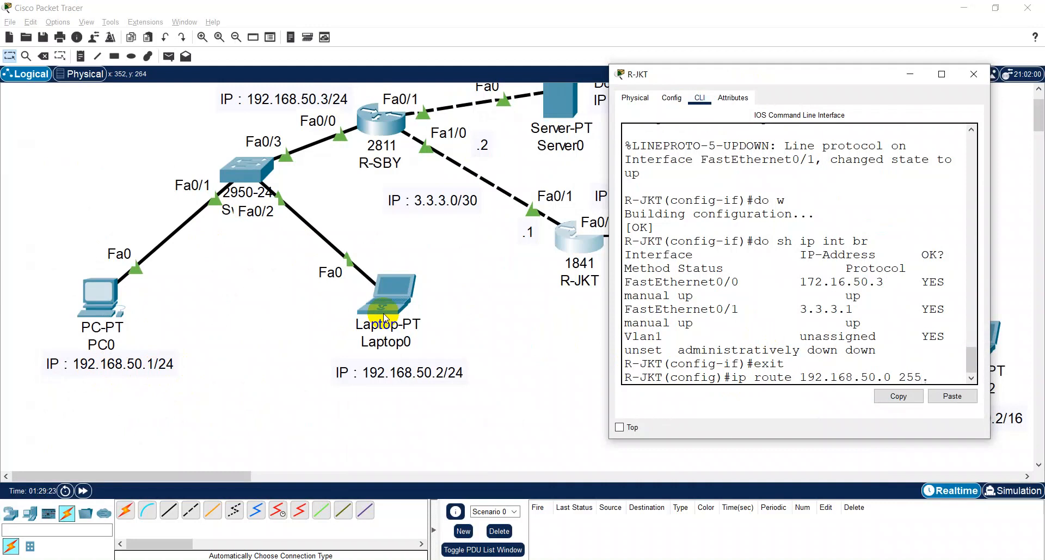
type("255.255.0 3.3.3.2")
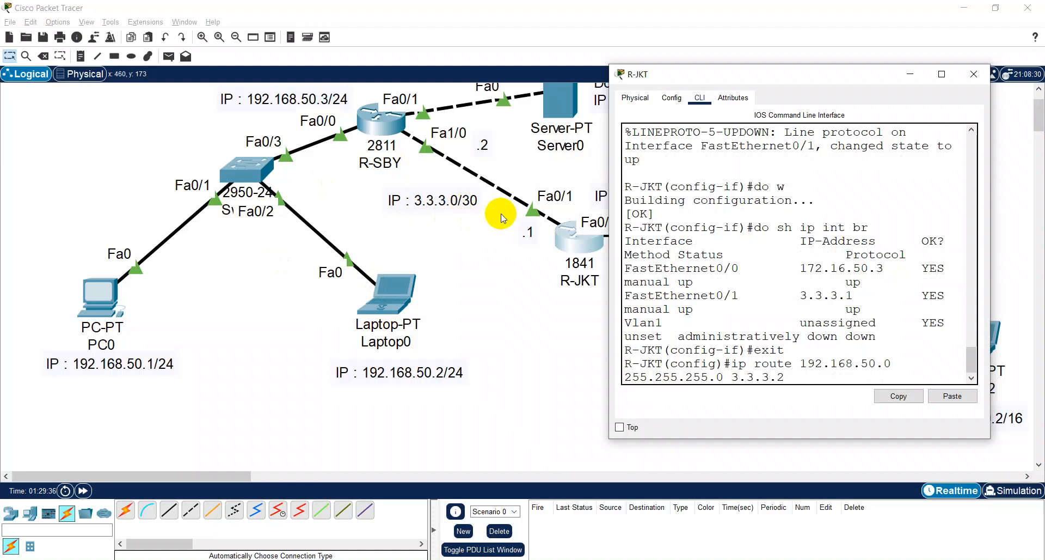
key("Return")
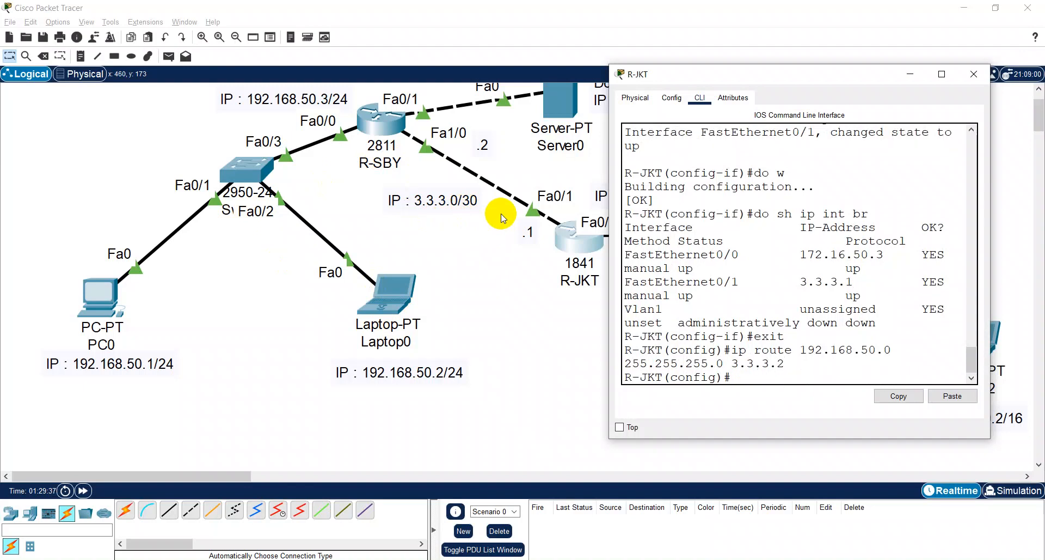
type("do w")
key("Return")
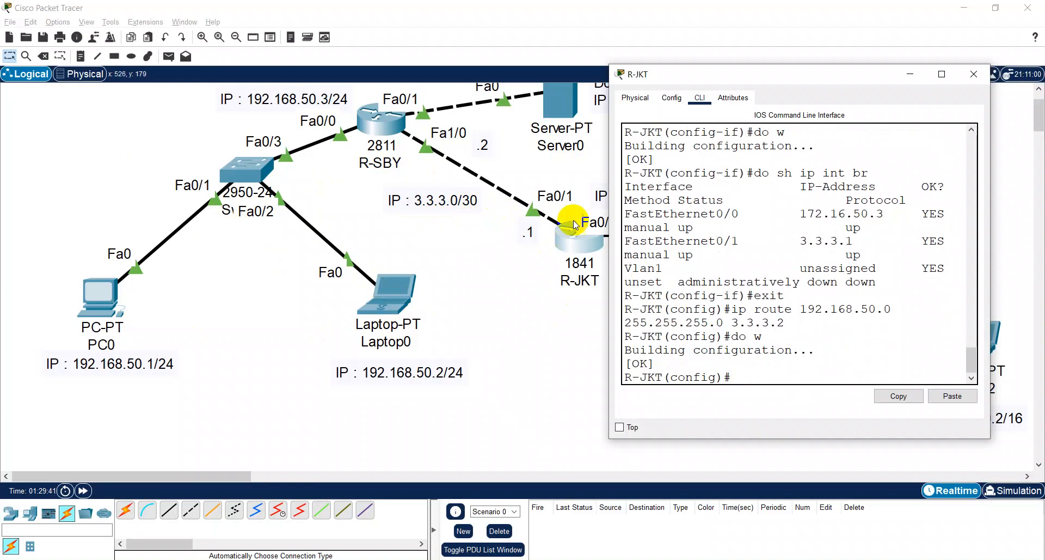
left_click(974, 74)
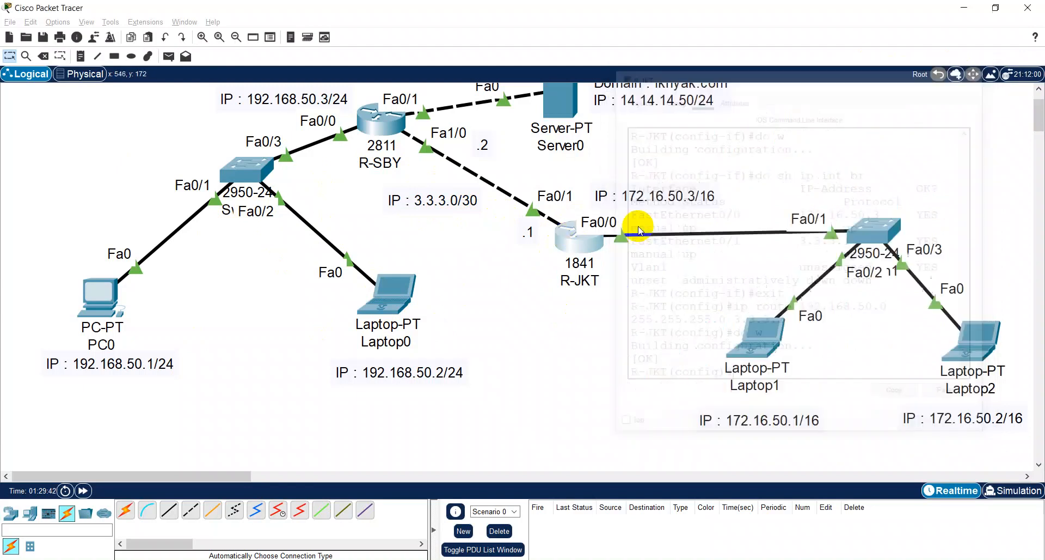
- Reopen R-JKT's command line and reposition its window so the server's domain and IP labels can be read
scroll(420, 161, "up", 3)
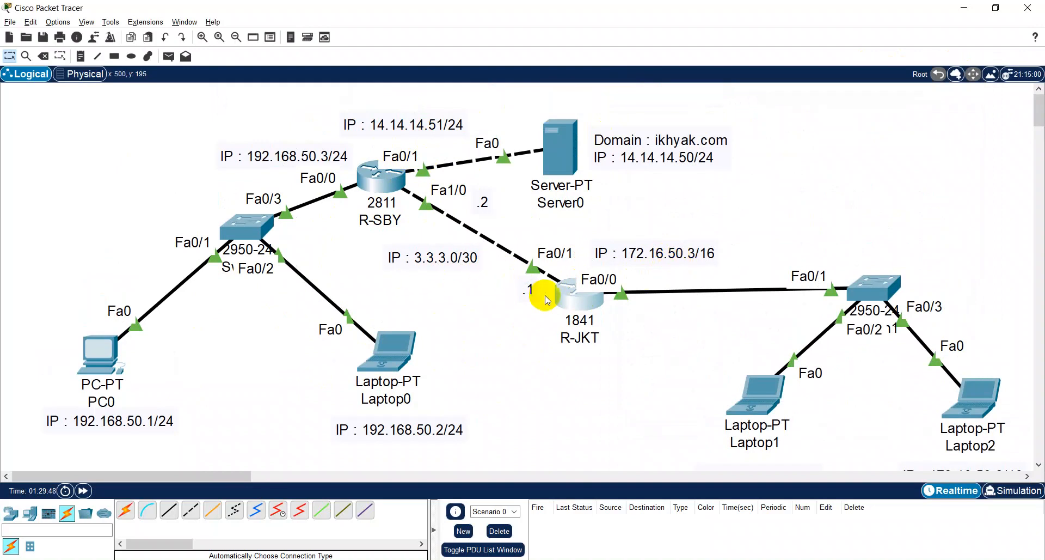
left_click(579, 299)
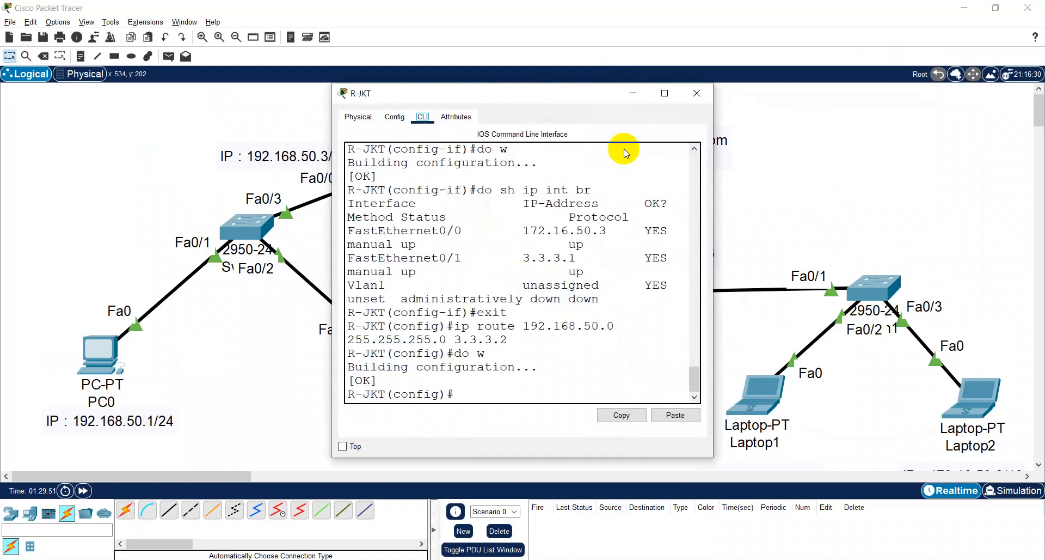
left_click_drag(572, 101, 334, 212)
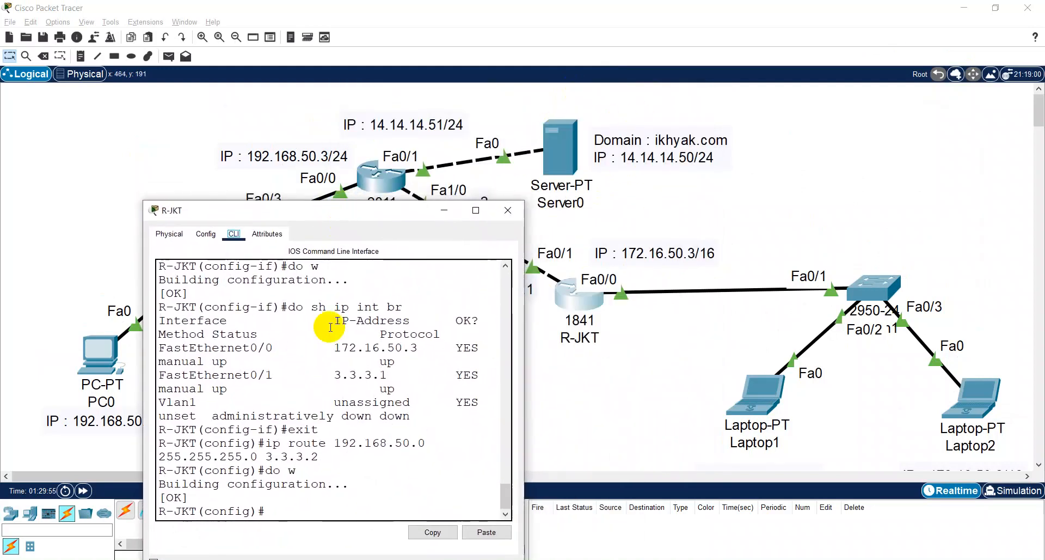
left_click(269, 512)
- Add a static route on R-JKT to 14.14.14.0 with mask 255.255.255.0 and next hop 3.3.3.2
type("ip")
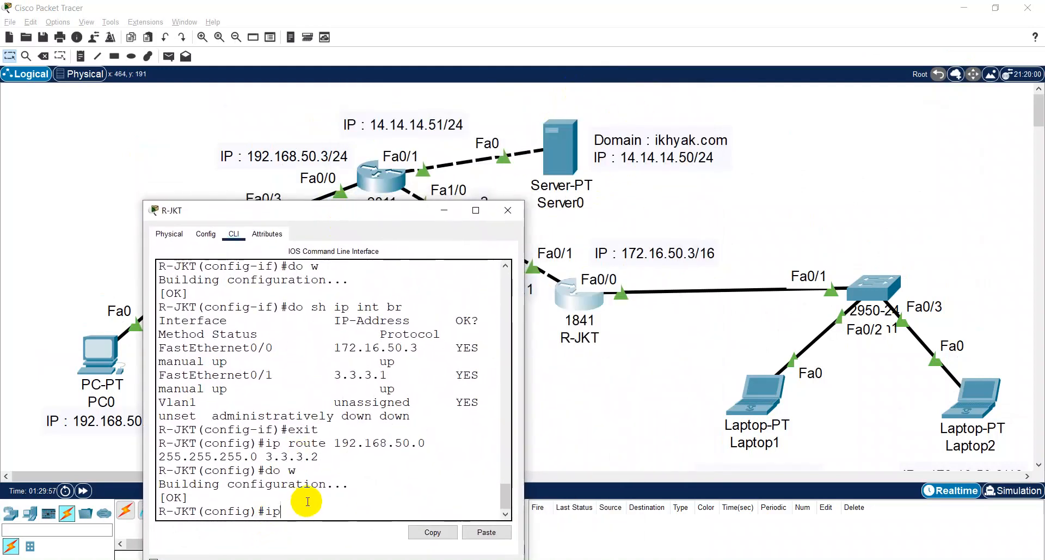
type(" route ")
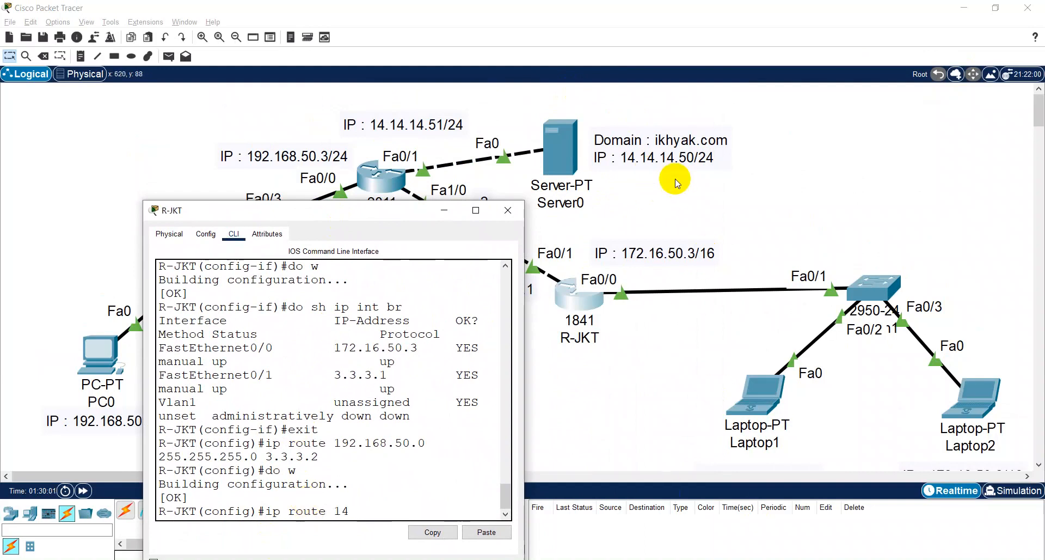
type("14.15")
key("BackSpace")
type("4.14.0 255.255")
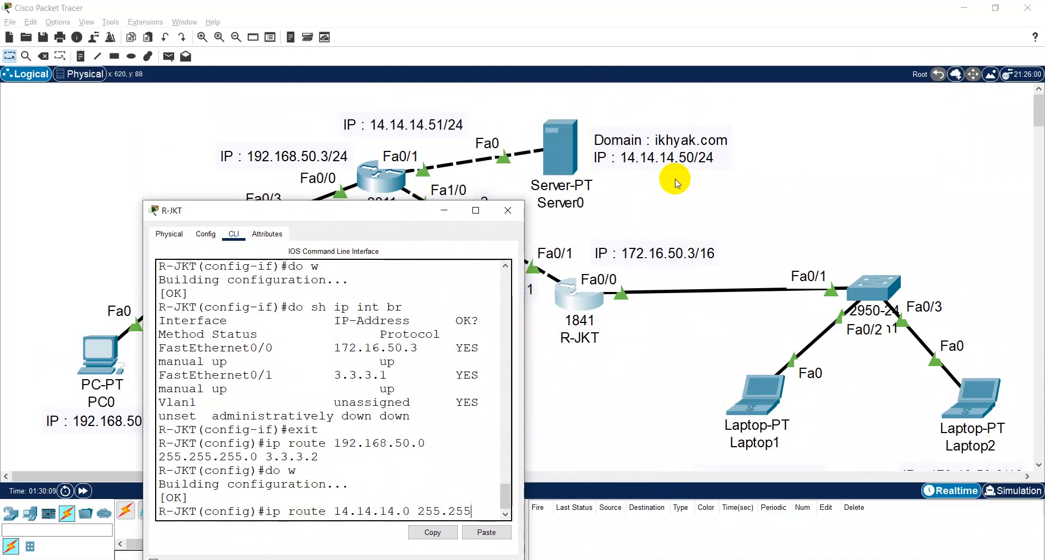
type(".255.0 3.3.3.1")
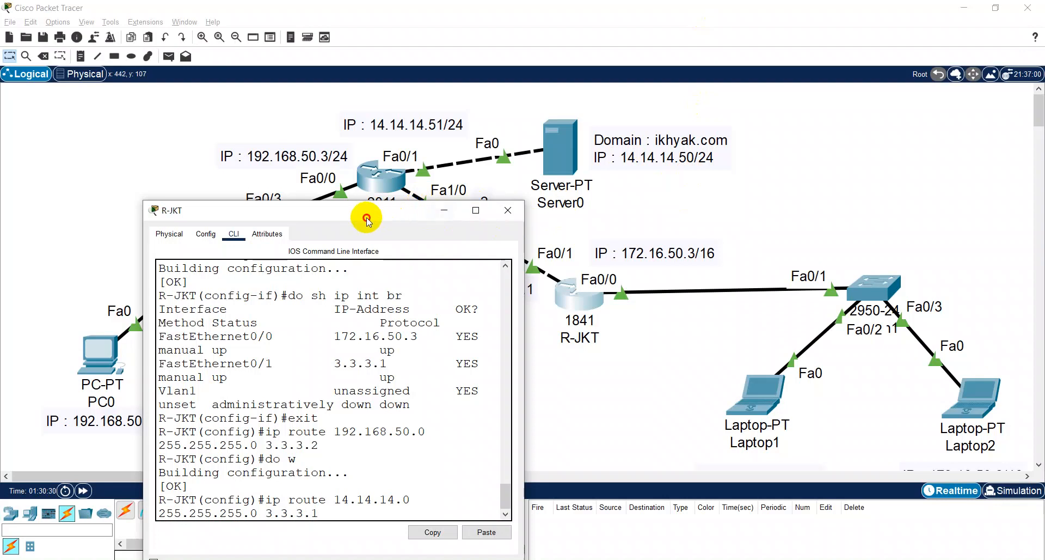
left_click_drag(367, 220, 373, 211)
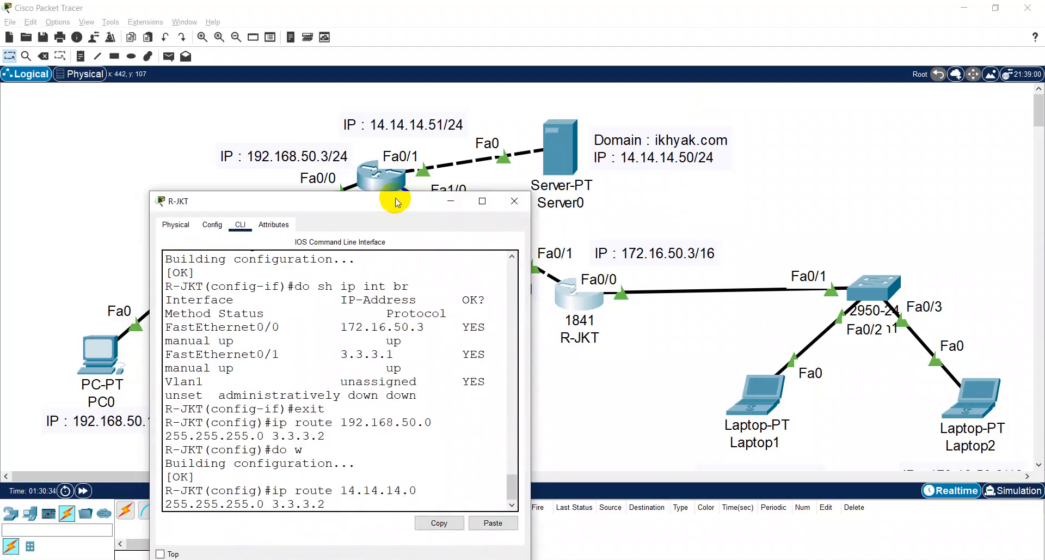
key("Return")
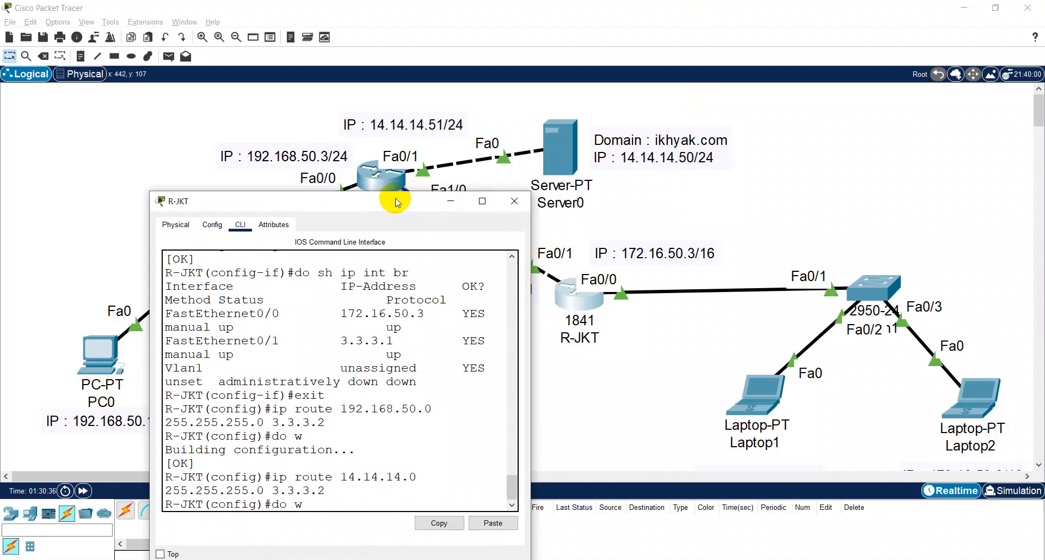
- Save R-JKT's configuration with "do w" and close the router's window
type("do w")
key("Return")
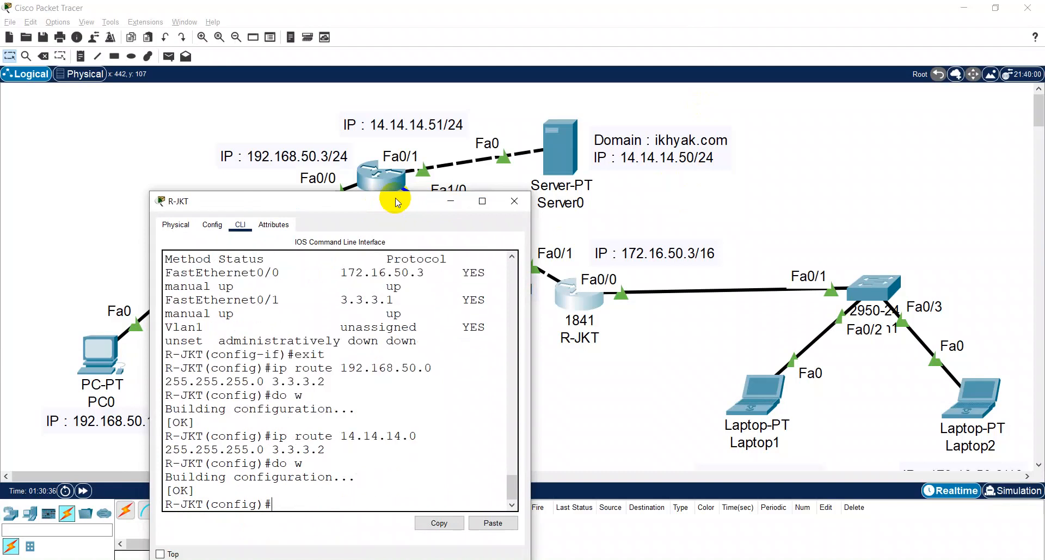
left_click(511, 204)
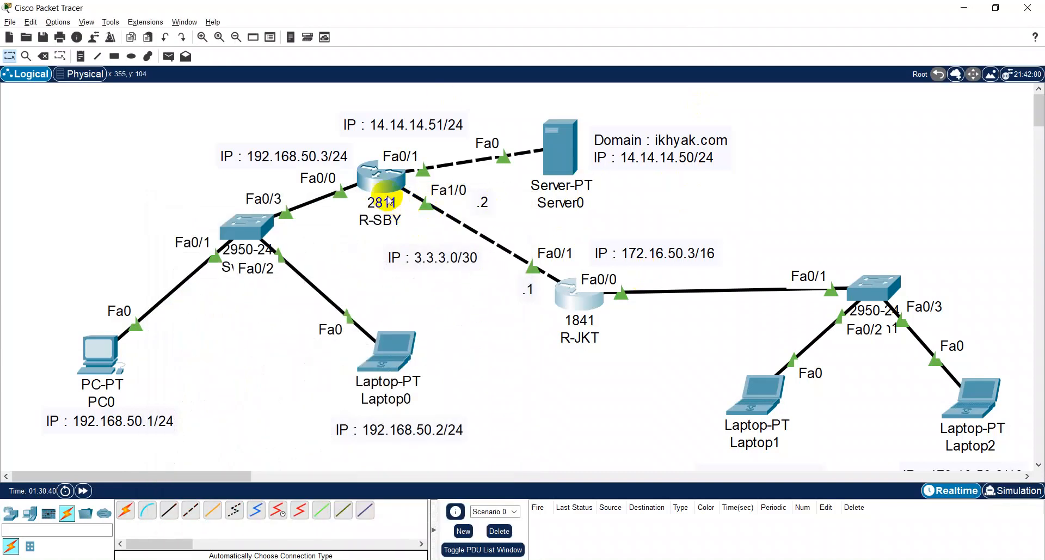
- Add a static route on R-SBY to 172.16.0.0 255.255.0.0 via 3.3.3.1, save the configuration with "do w" and return to the topology
left_click(386, 192)
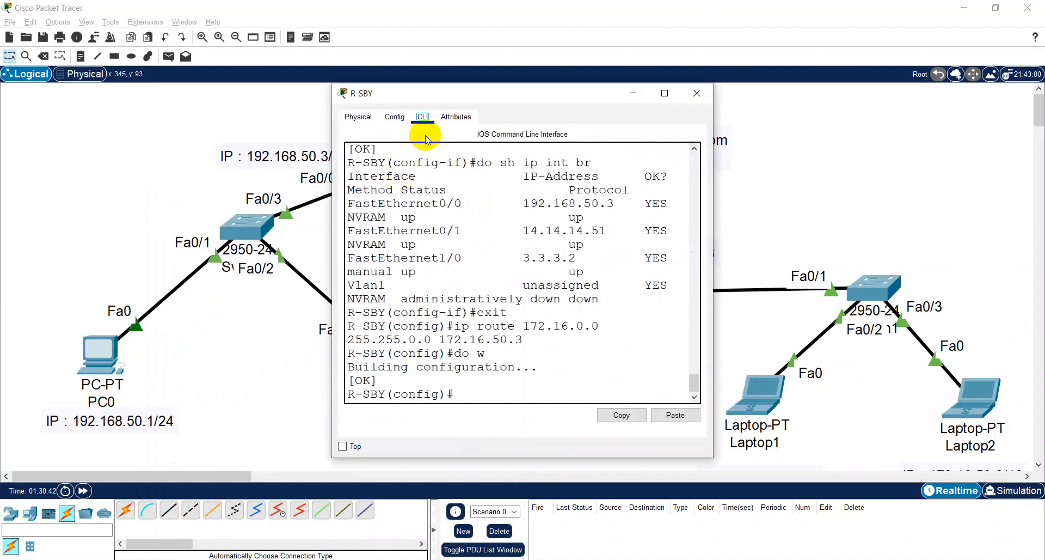
double_click(466, 93)
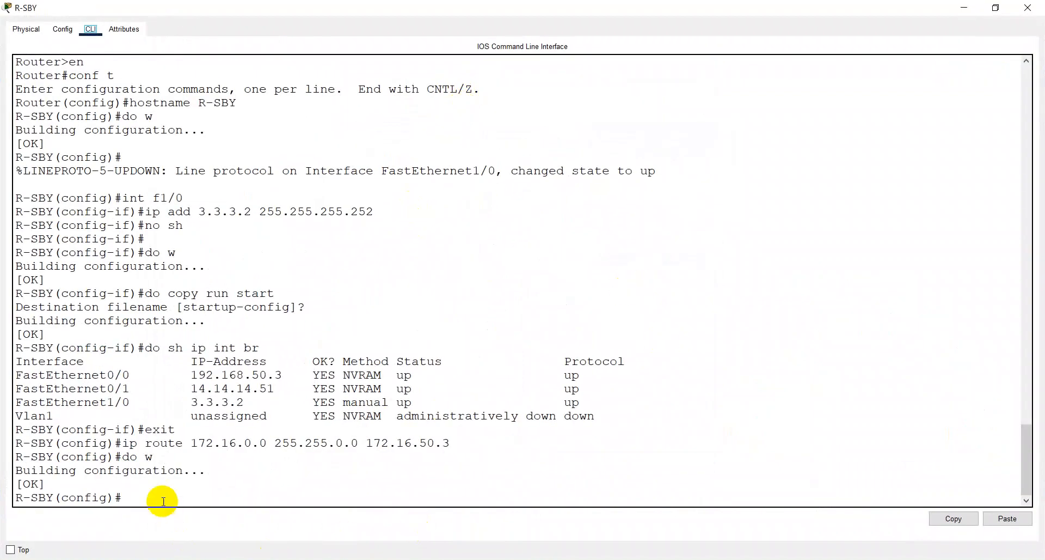
key("Up")
key("Up")
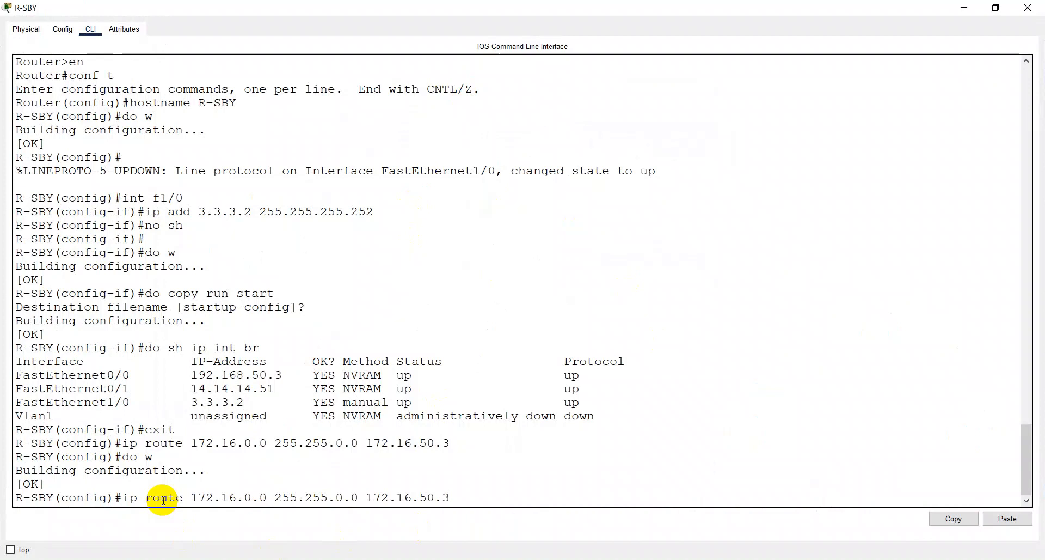
key("BackSpace")
key("BackSpace")
key("BackSpace")
key("BackSpace")
key("BackSpace")
key("Return")
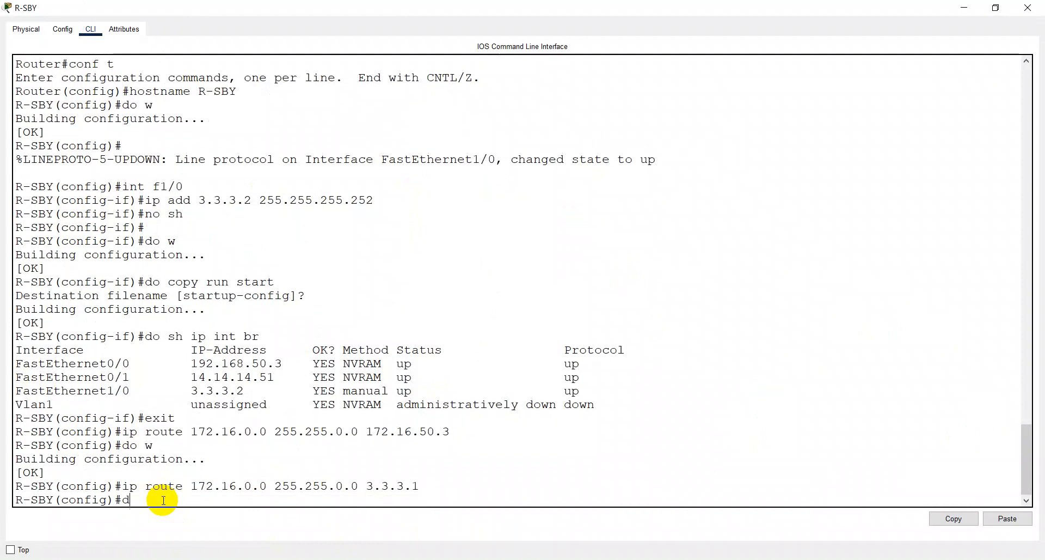
key("Return")
key("alt+Tab")
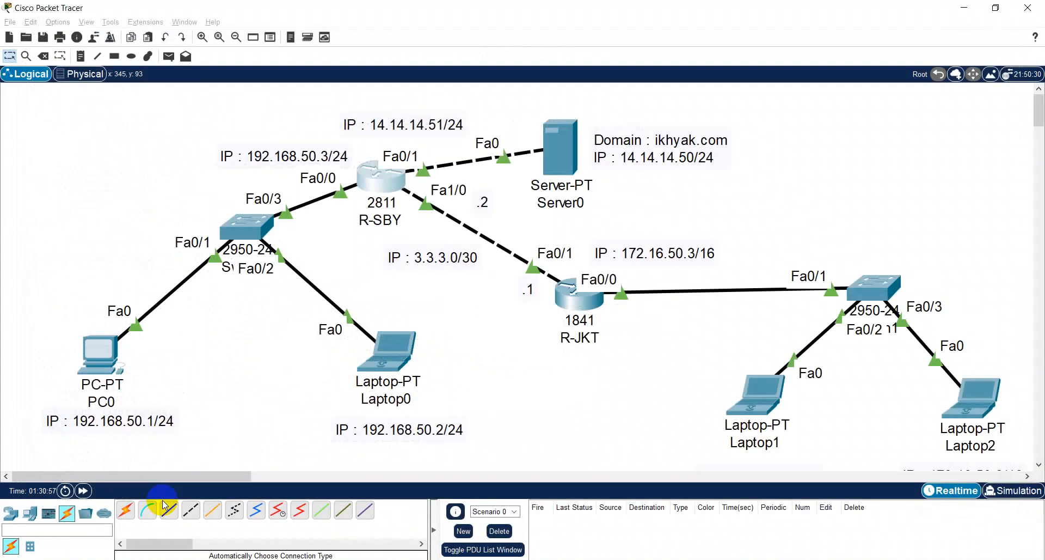
- Display R-JKT's routing table with "do sh ip rou" in the maximized command-line window
left_click(579, 296)
left_click(663, 95)
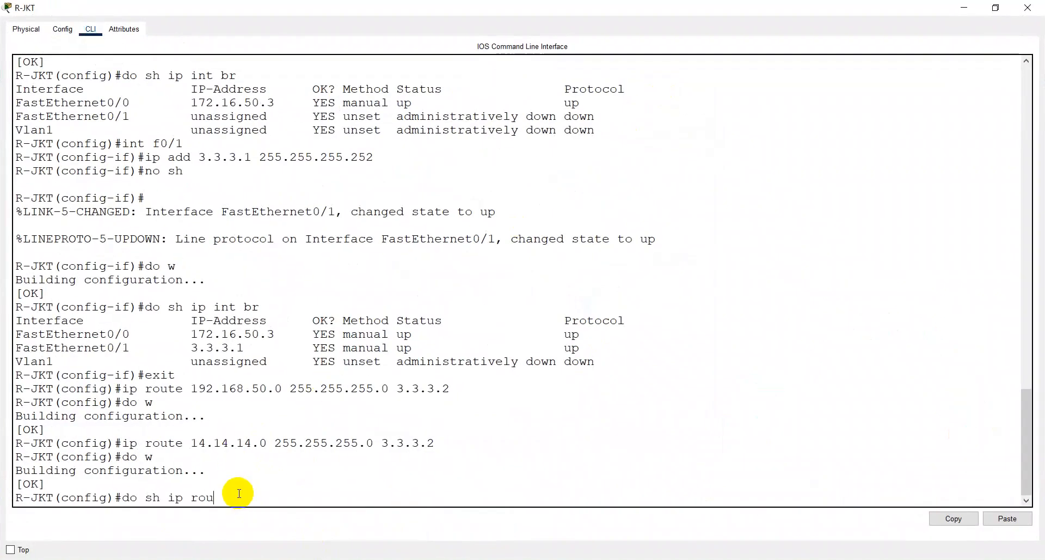
key("Return")
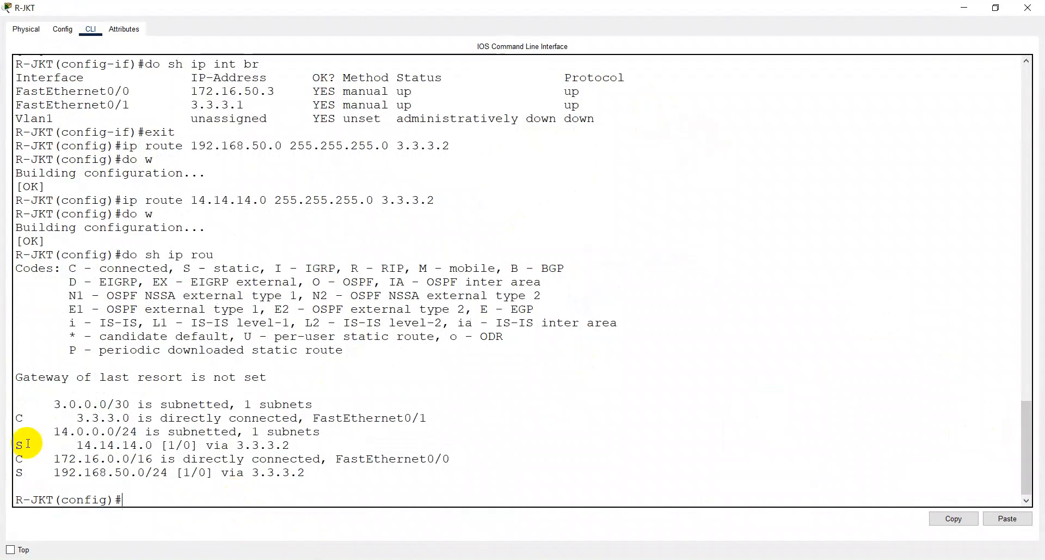
- Examine the static entries in R-JKT's routing table and the codes for static, RIP and OSPF, closing the window when done
left_click_drag(25, 444, 5, 475)
left_click(37, 472)
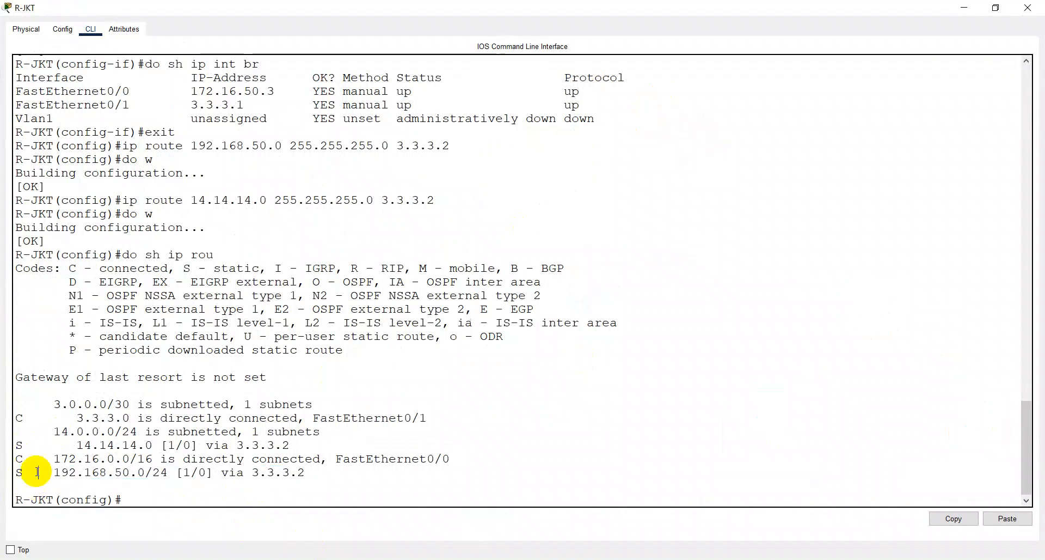
left_click_drag(183, 267, 261, 265)
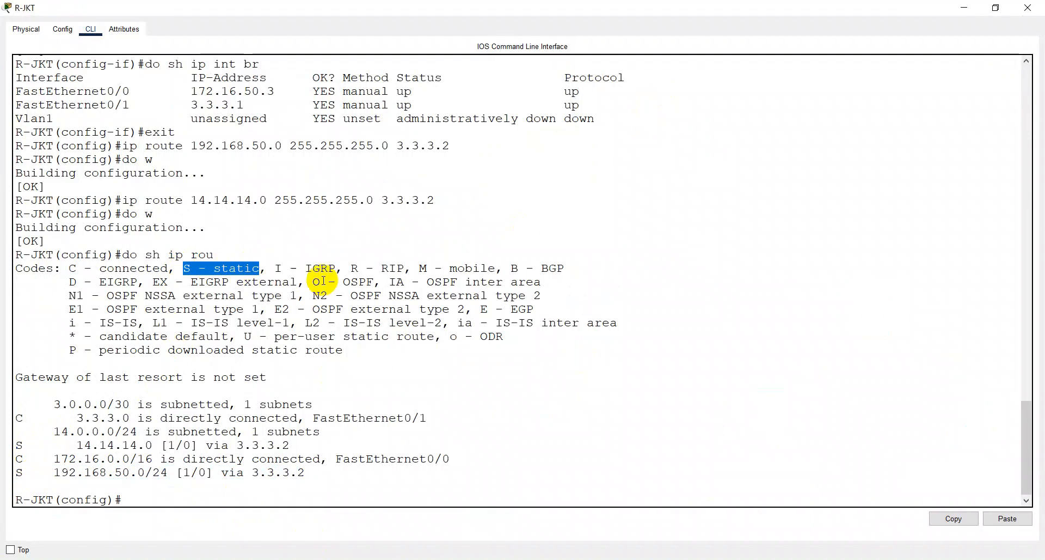
left_click_drag(351, 266, 405, 265)
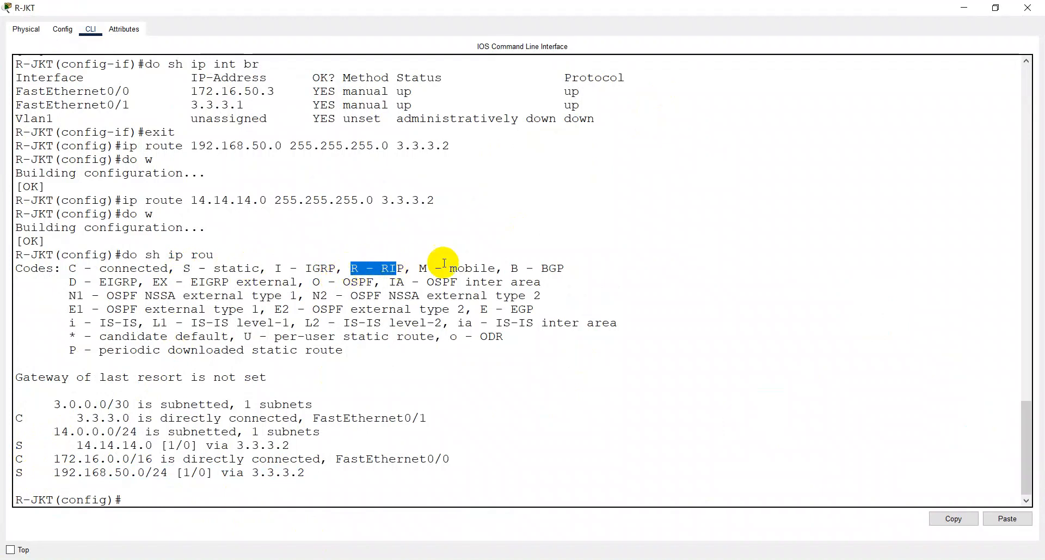
left_click_drag(328, 282, 310, 285)
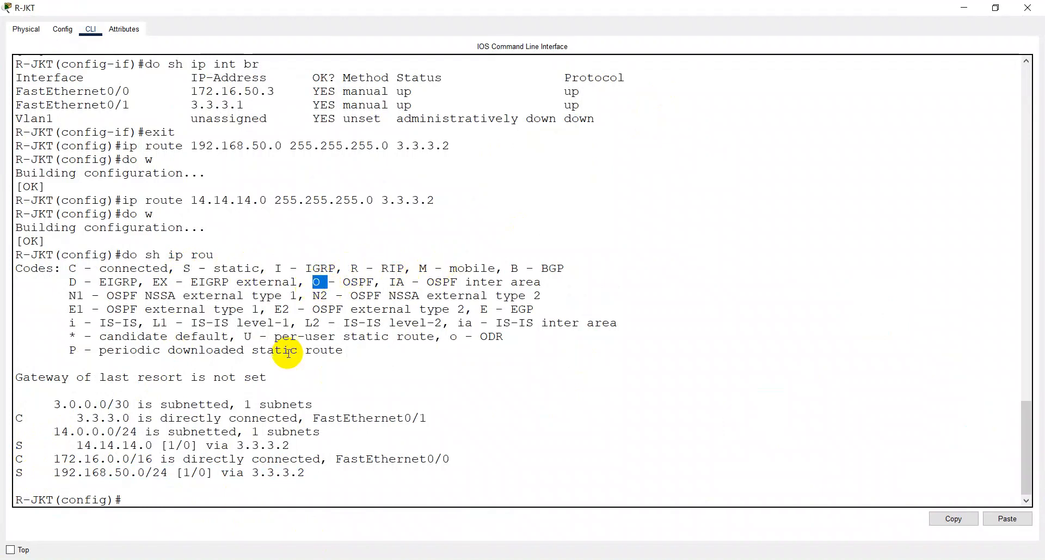
left_click_drag(191, 268, 184, 267)
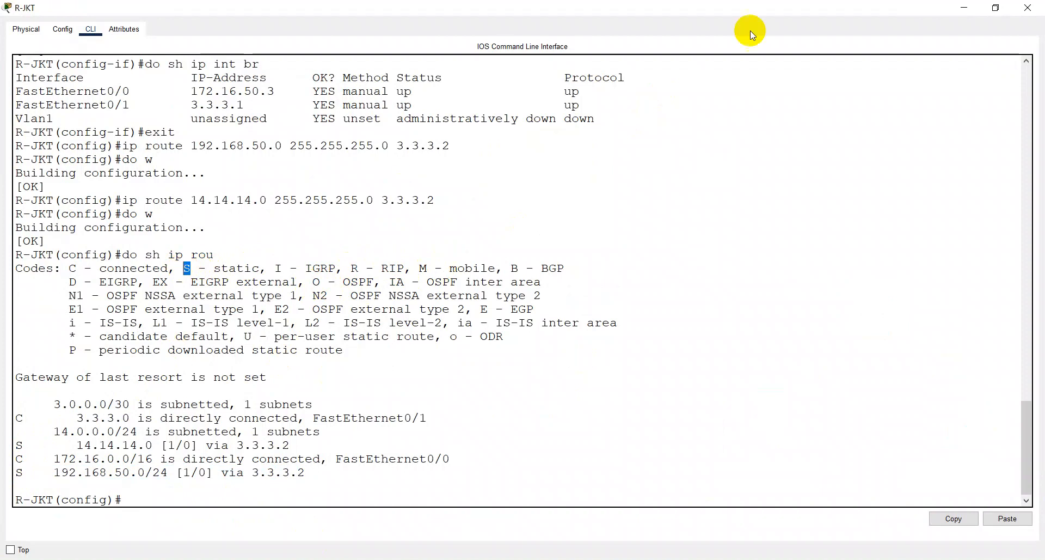
left_click(1028, 7)
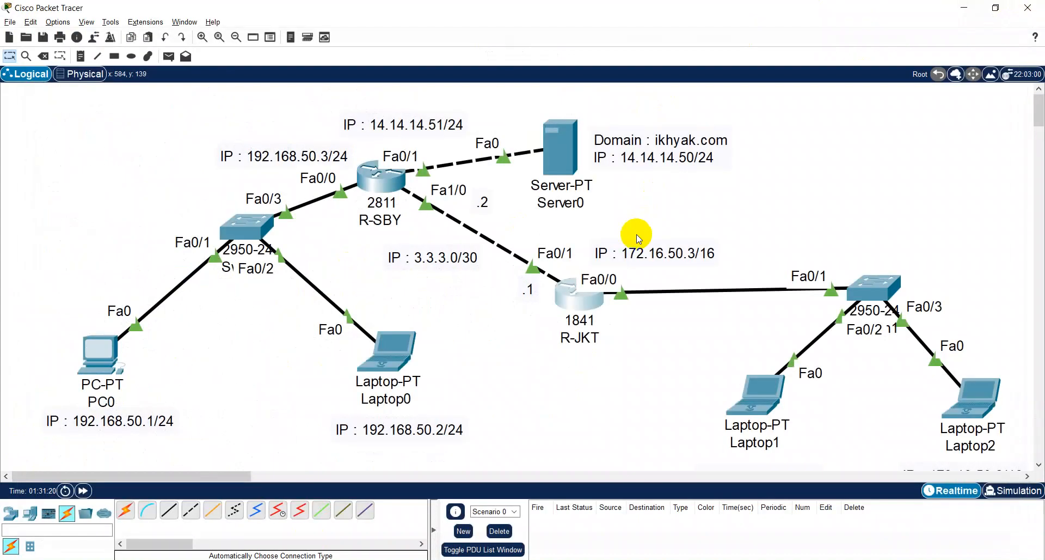
- Send a simple test PDU from R-JKT to R-SBY and delete the scenario's results
key("p")
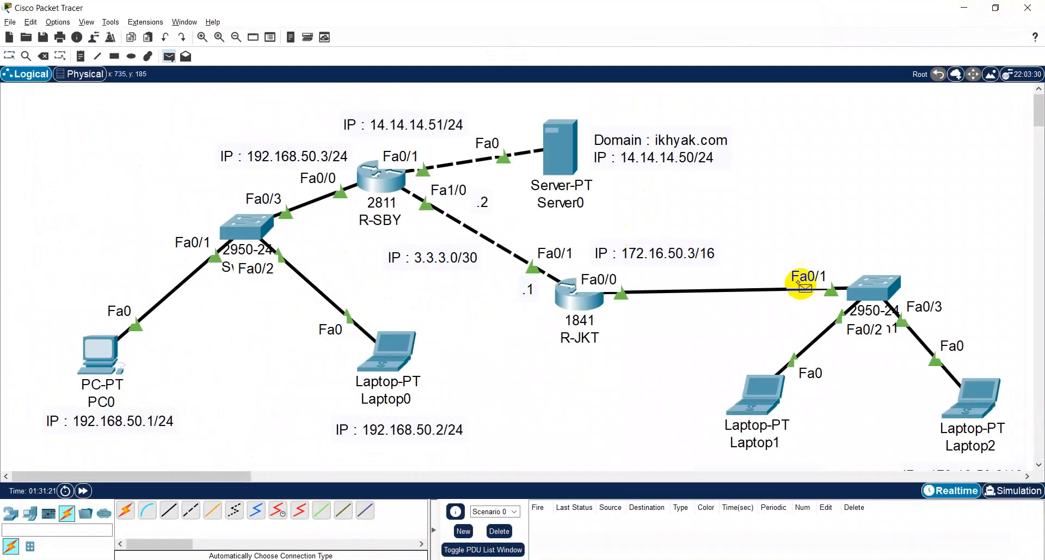
left_click(747, 397)
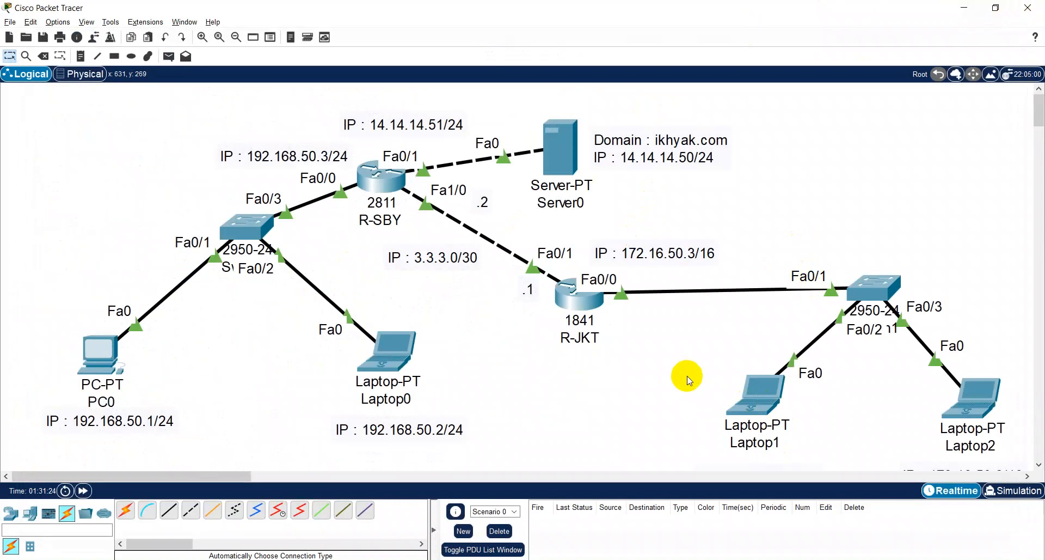
left_click(593, 302)
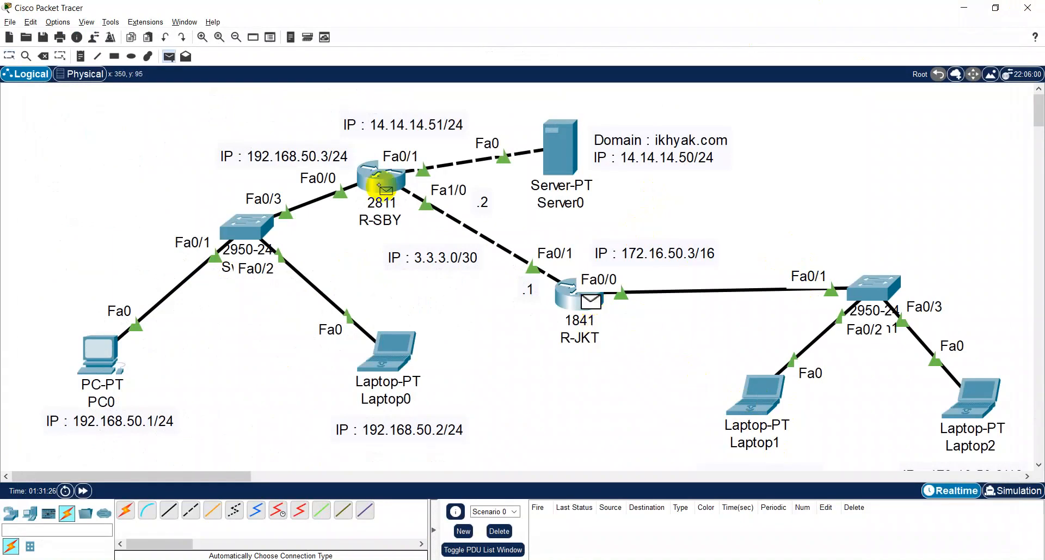
left_click(384, 179)
left_click(499, 531)
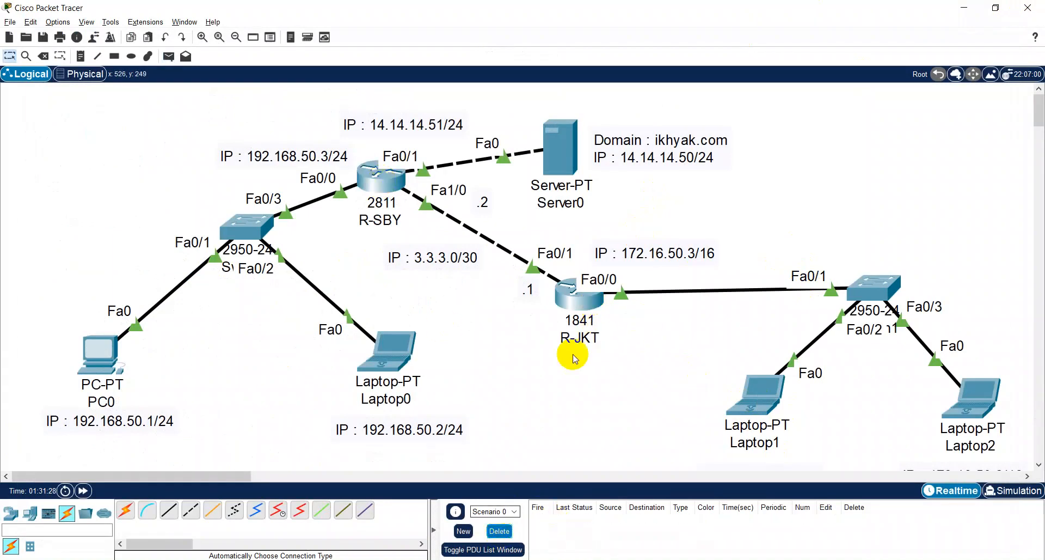
- Send a simple PDU from R-JKT to Server0, fire it a second time and clear the scenario
key("p")
left_click(569, 294)
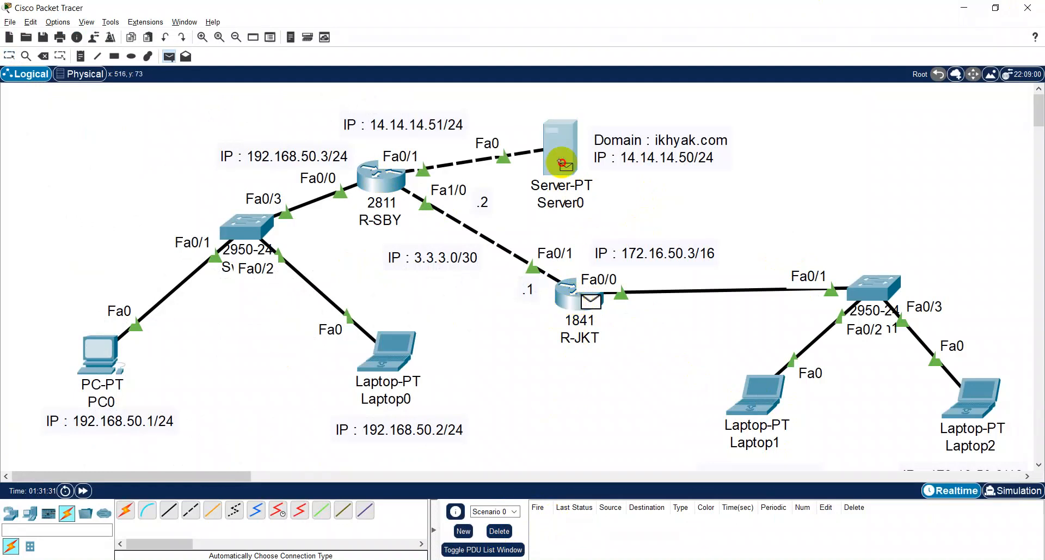
left_click(560, 144)
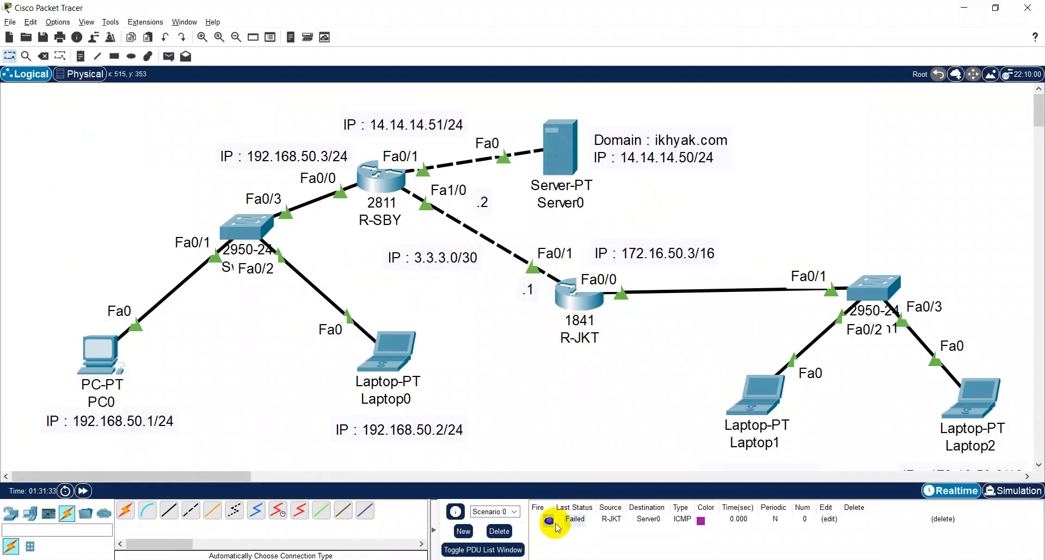
double_click(550, 522)
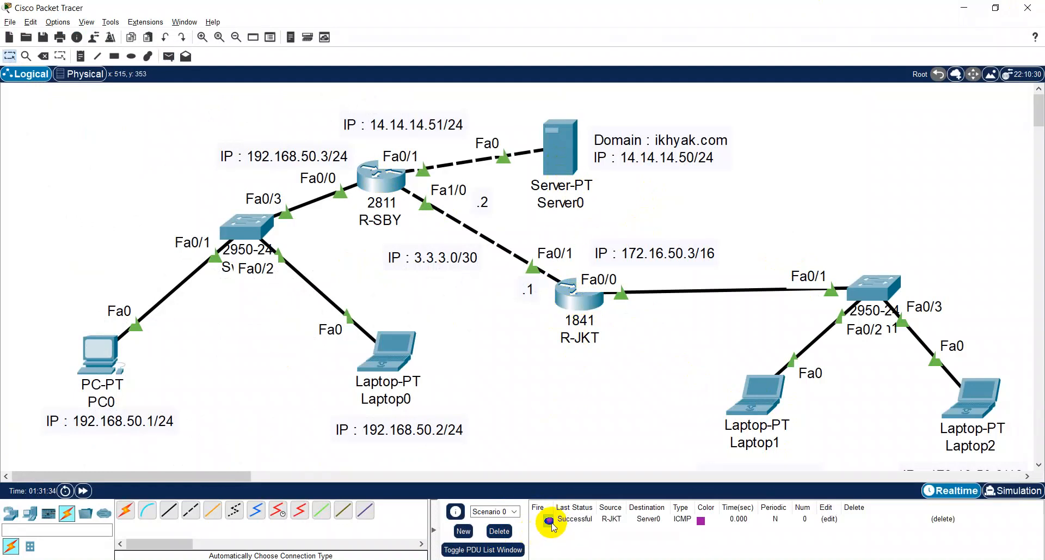
left_click(498, 531)
- Send simple test PDUs from Laptop1 to R-SBY and from Laptop1 to Server0
key("p")
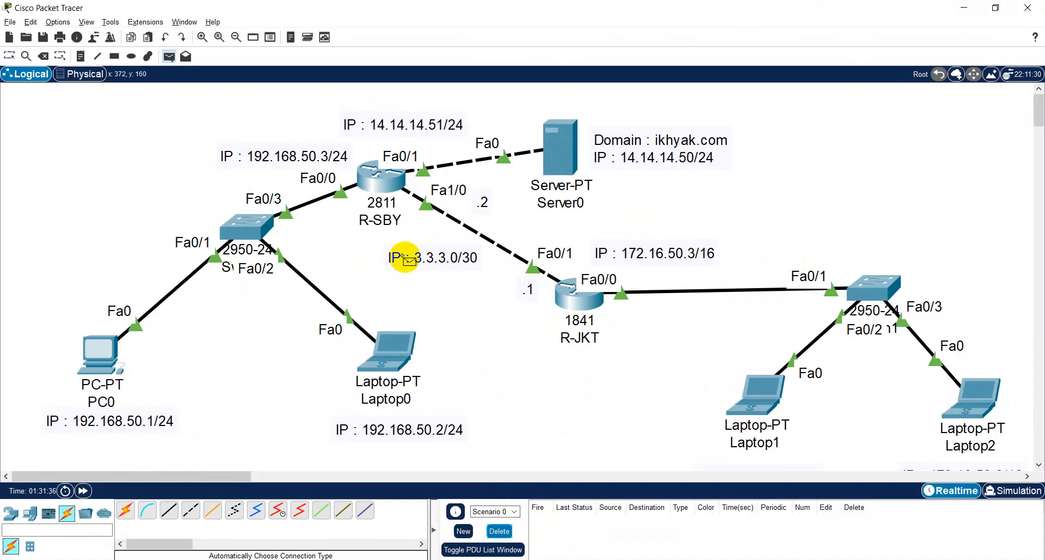
left_click(750, 395)
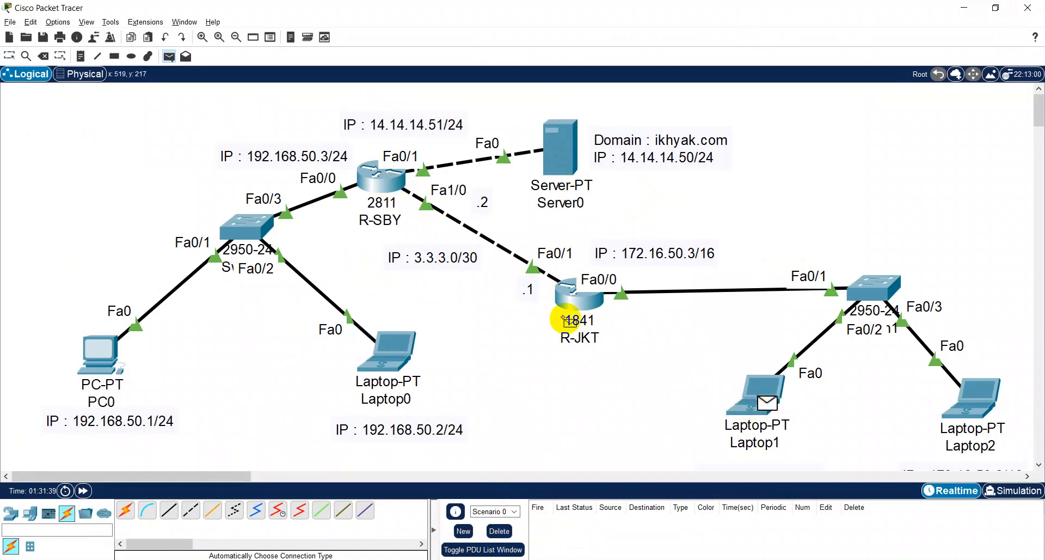
left_click(384, 177)
left_click(759, 395)
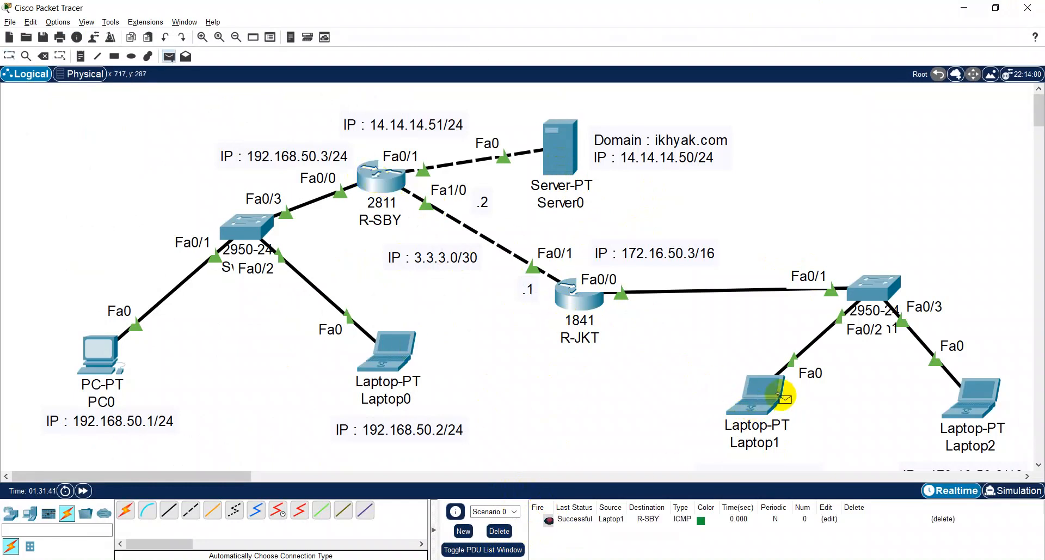
left_click(566, 146)
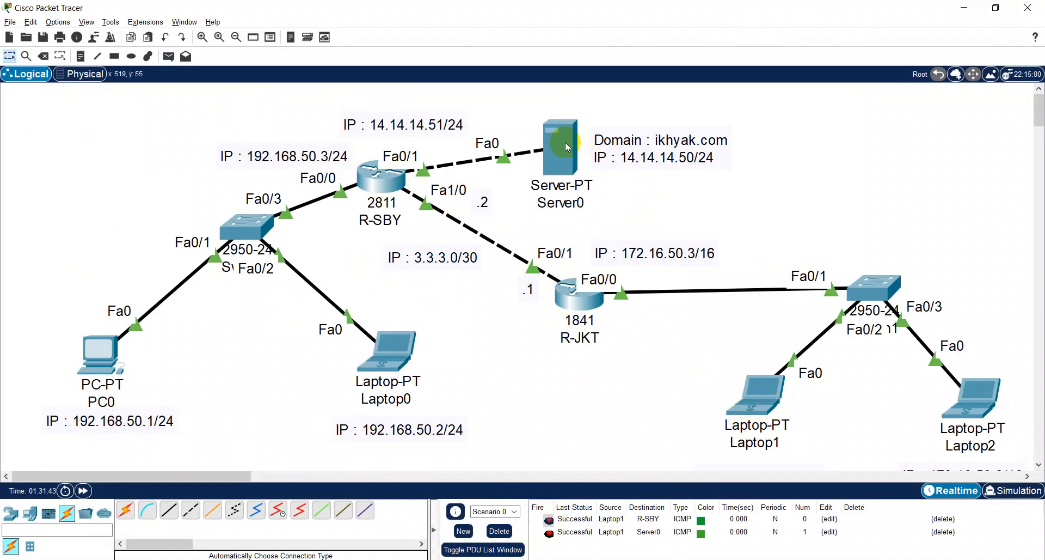
- Ping 14.14.14.50 again from Laptop1's Command Prompt in a maximized window
left_click(755, 396)
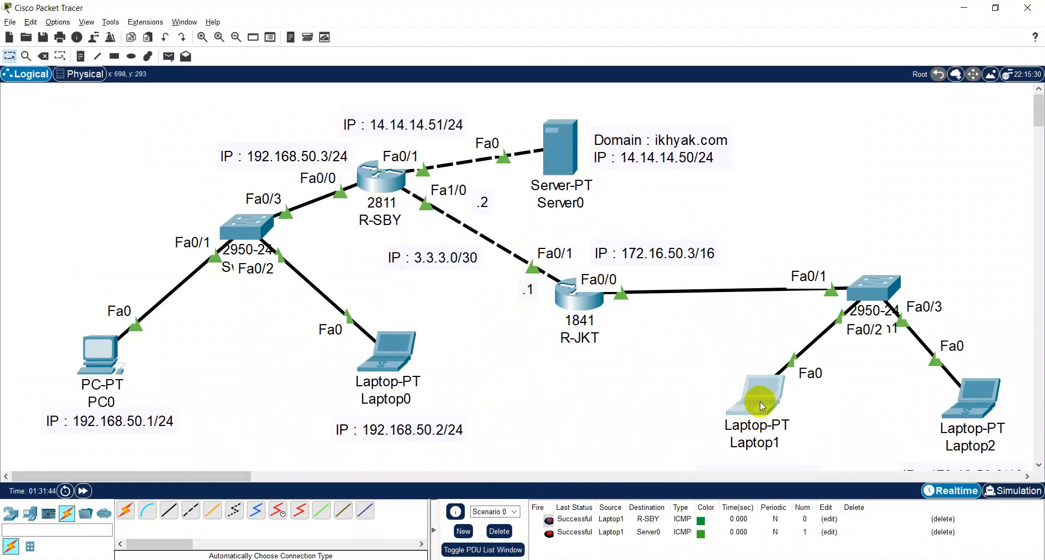
left_click(594, 162)
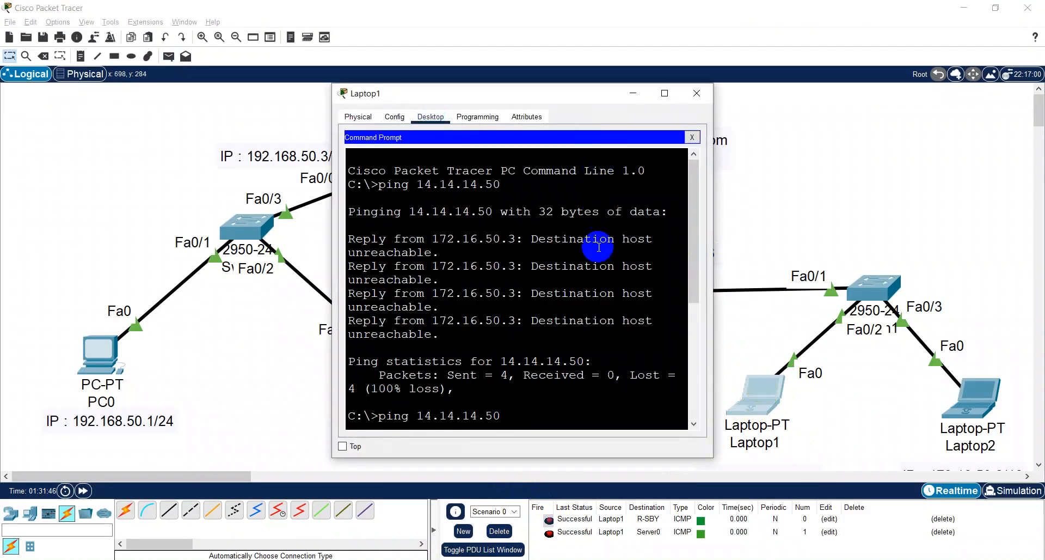
left_click(664, 93)
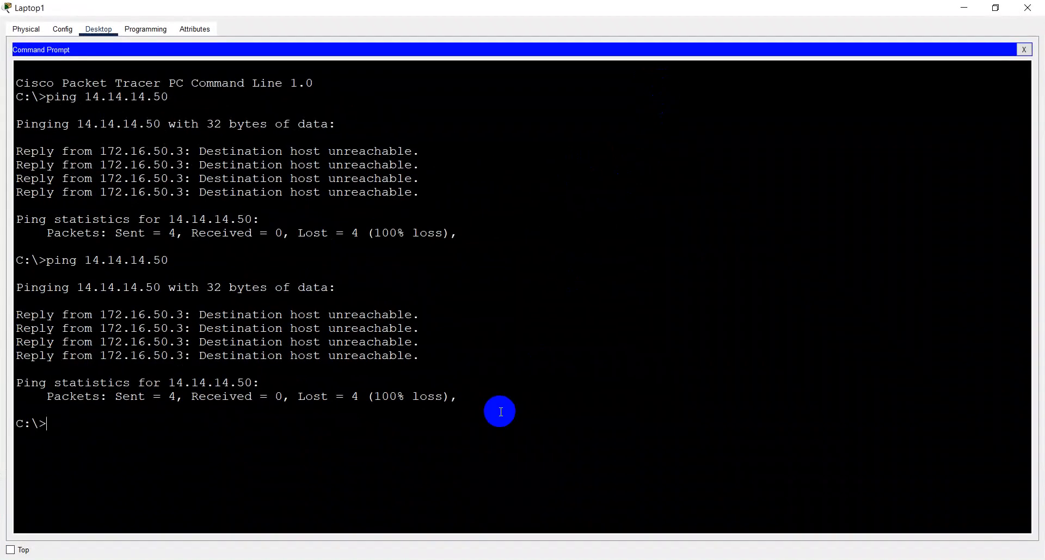
type("ping 14.14.14.50")
key("Return")
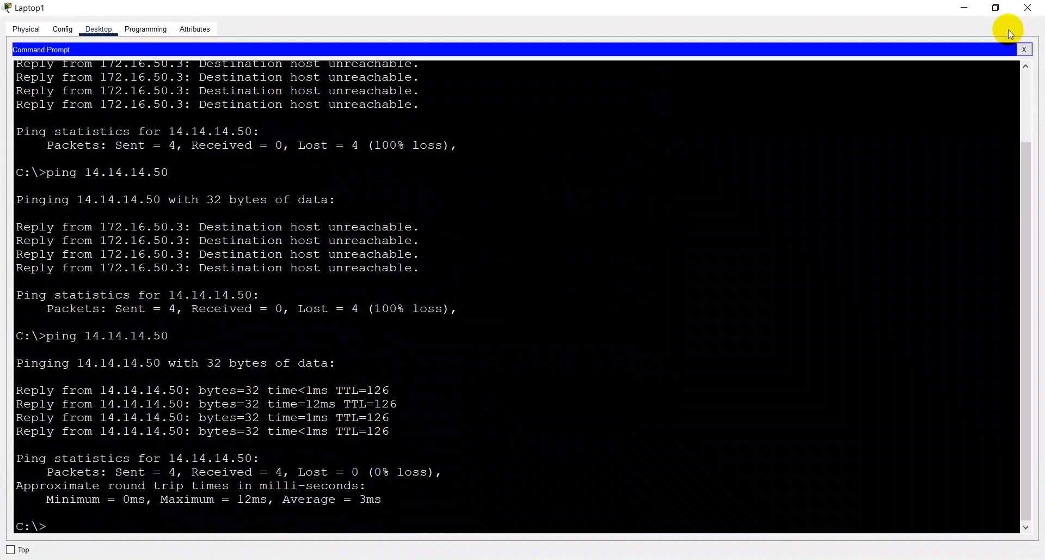
- List all the commands available in Laptop1's Command Prompt with the ? command, through to the end of the list
left_click(523, 265)
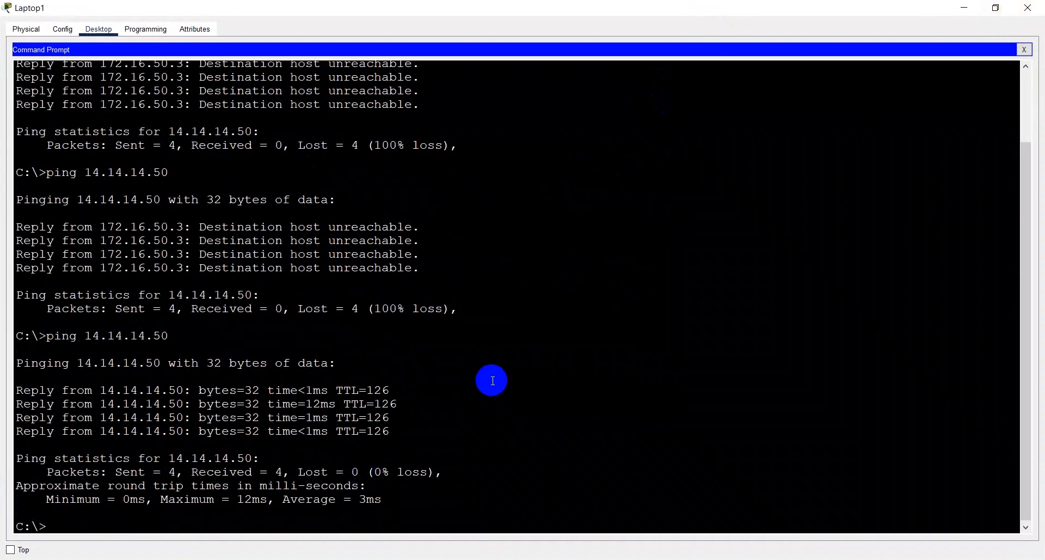
type("trac")
key("BackSpace")
key("BackSpace")
key("BackSpace")
type("?")
key("Return")
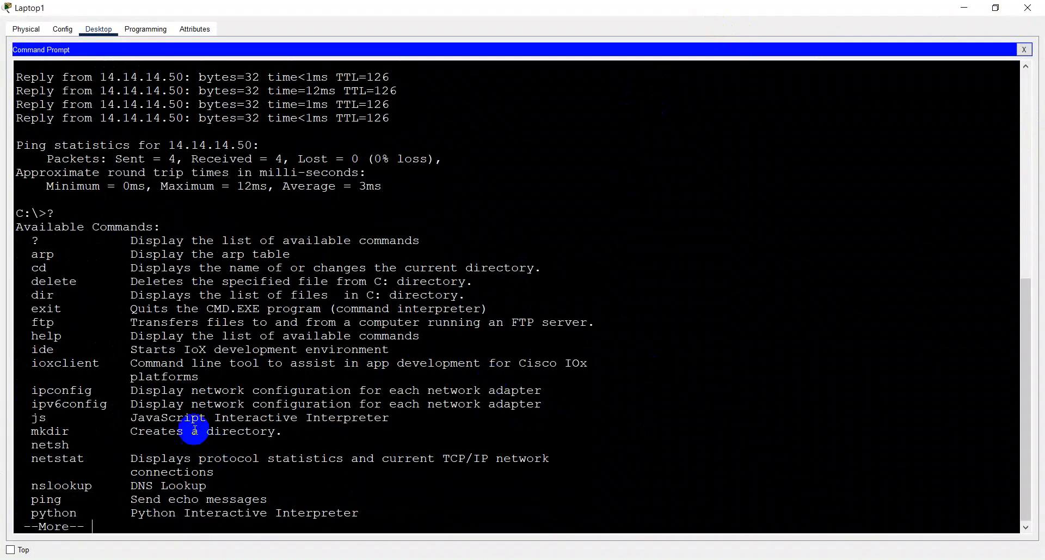
key("Return")
key("Return")
key("Return")
key("Return")
key("Return")
key("Return")
key("Return")
key("Return")
key("Return")
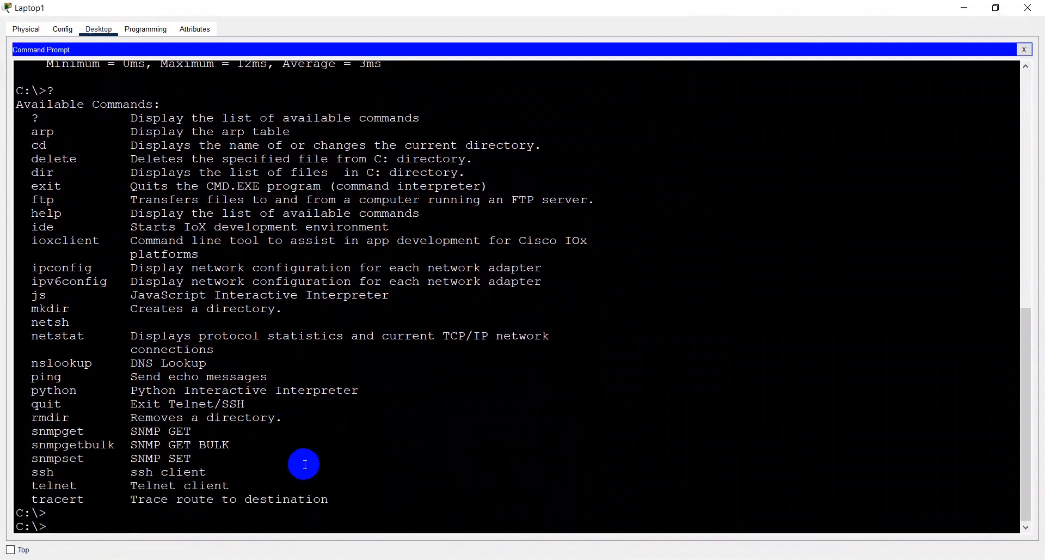
- Trace the route from Laptop1 to the server with tracert 14.14.14.50
type("ytraracert")
type("14.14.14.50")
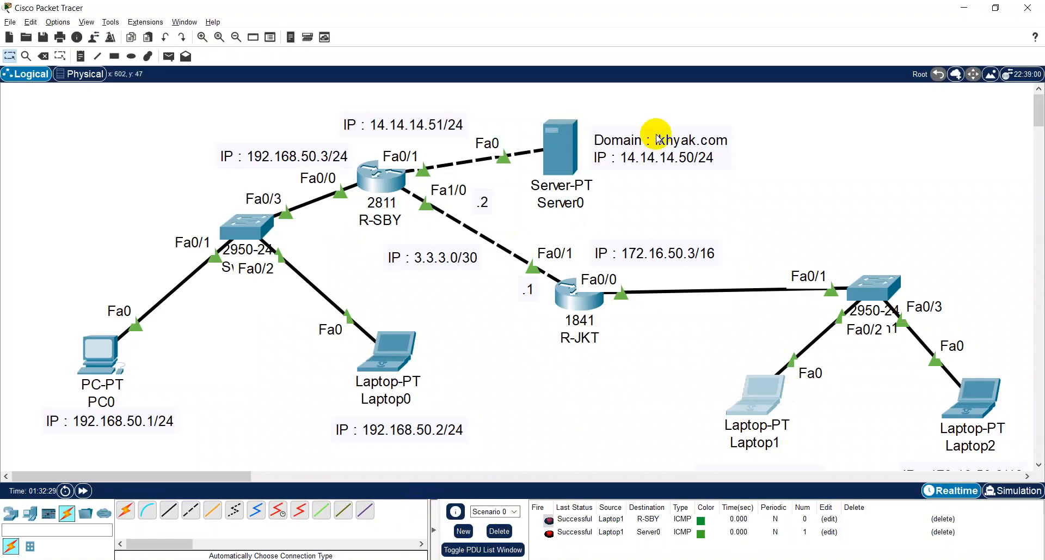
key("alt+Tab")
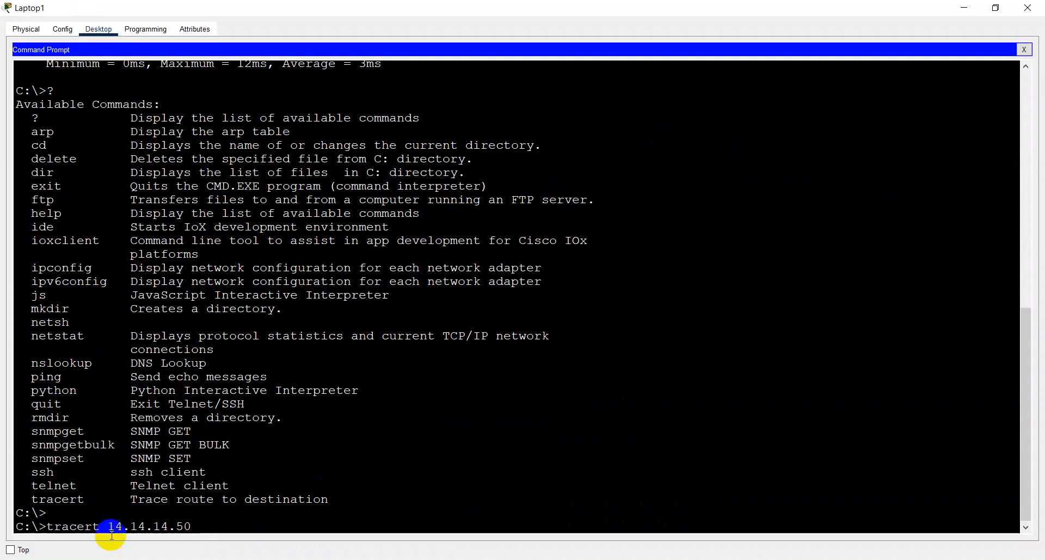
left_click_drag(138, 499, 153, 498)
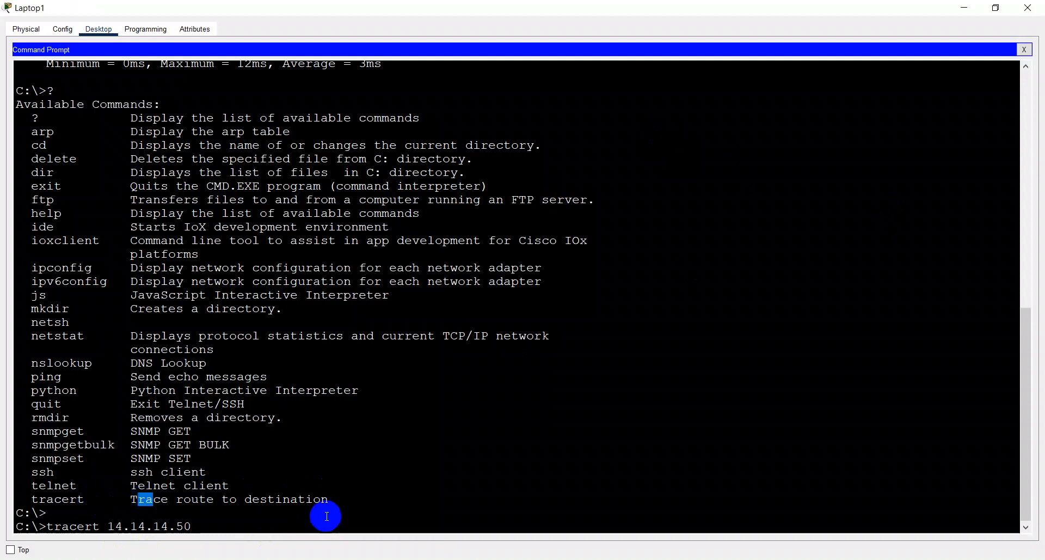
left_click(288, 525)
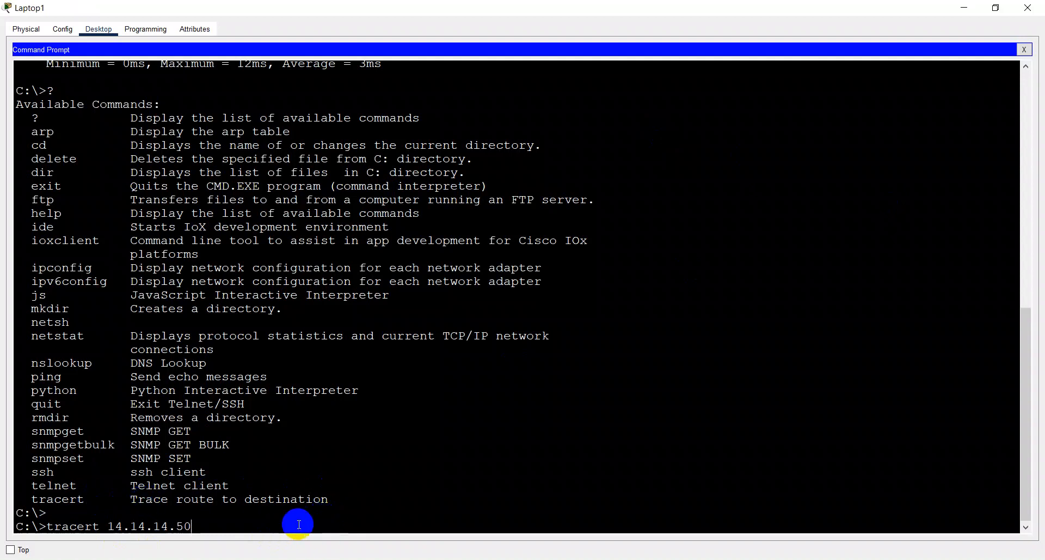
key("Return")
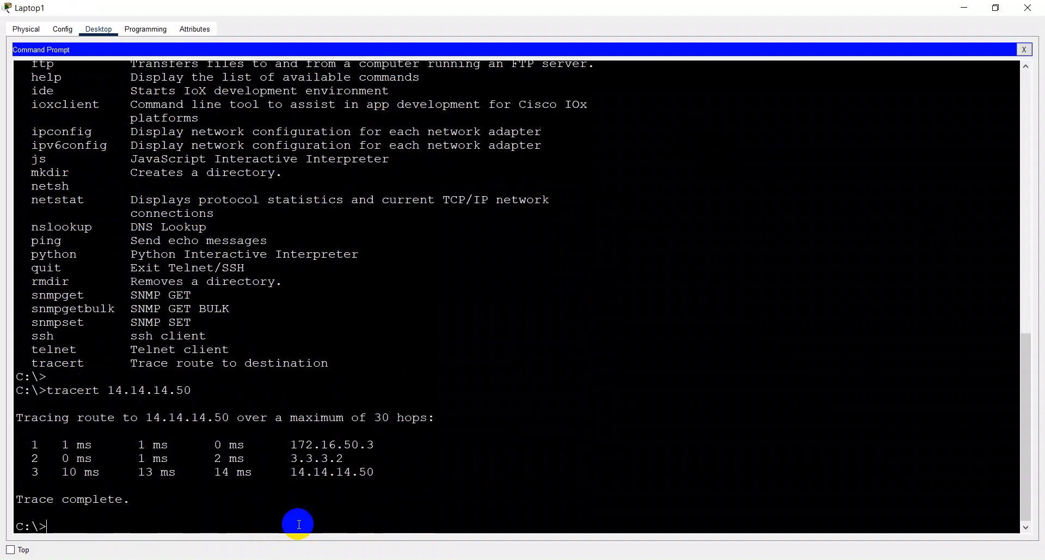
- Compare the hops of Laptop1's trace with the router and server addresses in the topology, closing the Command Prompt when done
key("alt+Tab")
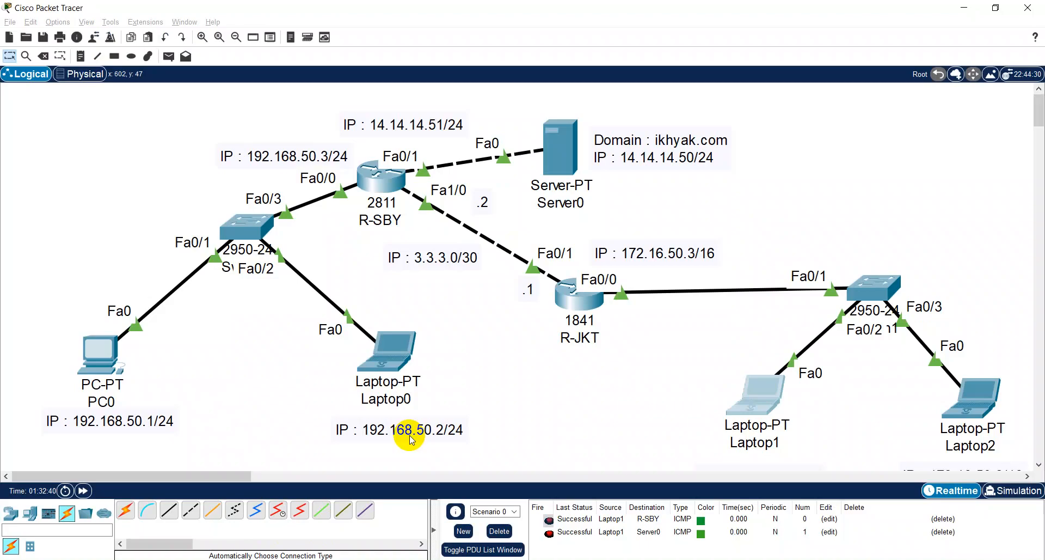
key("alt+Tab")
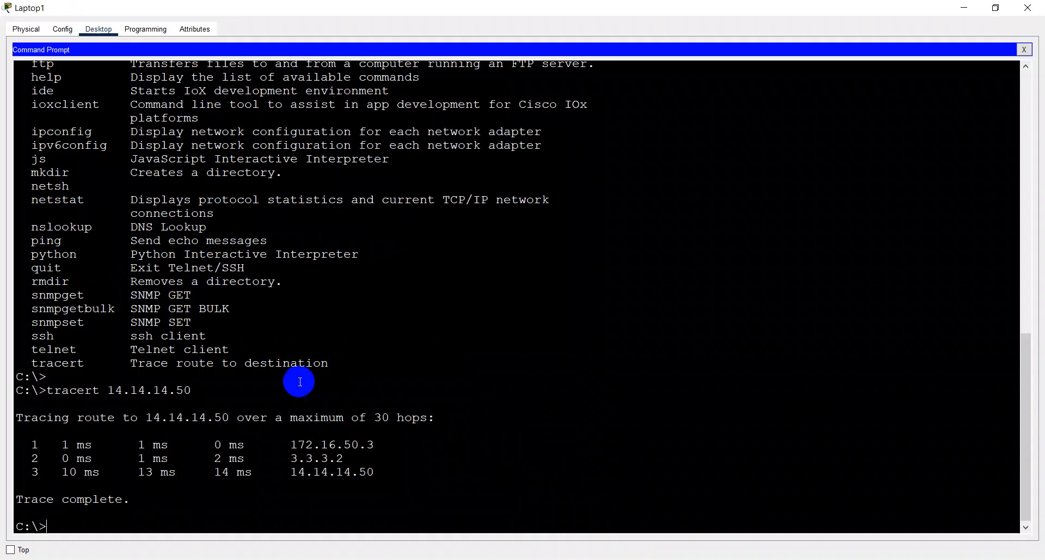
key("alt+Tab")
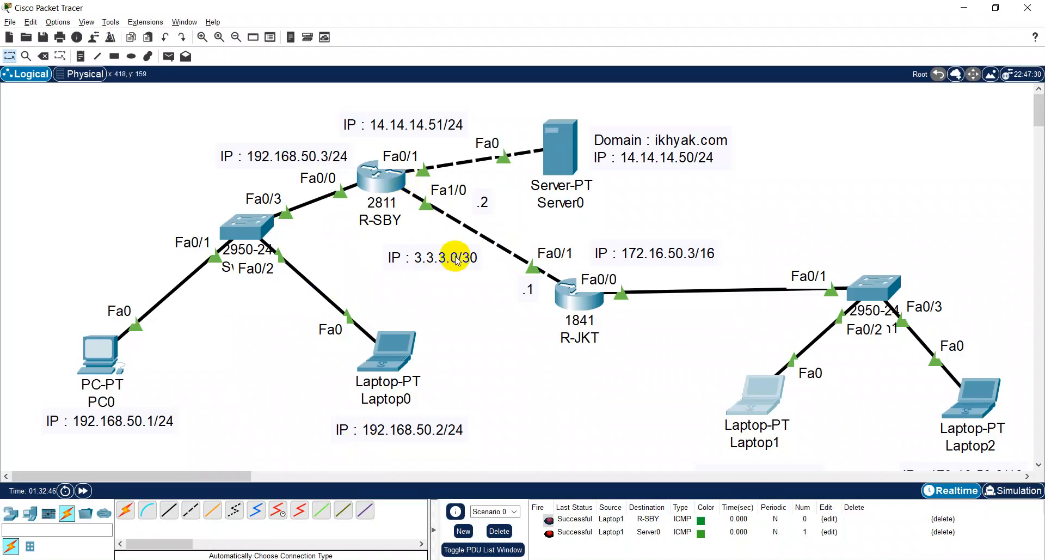
key("alt+Tab")
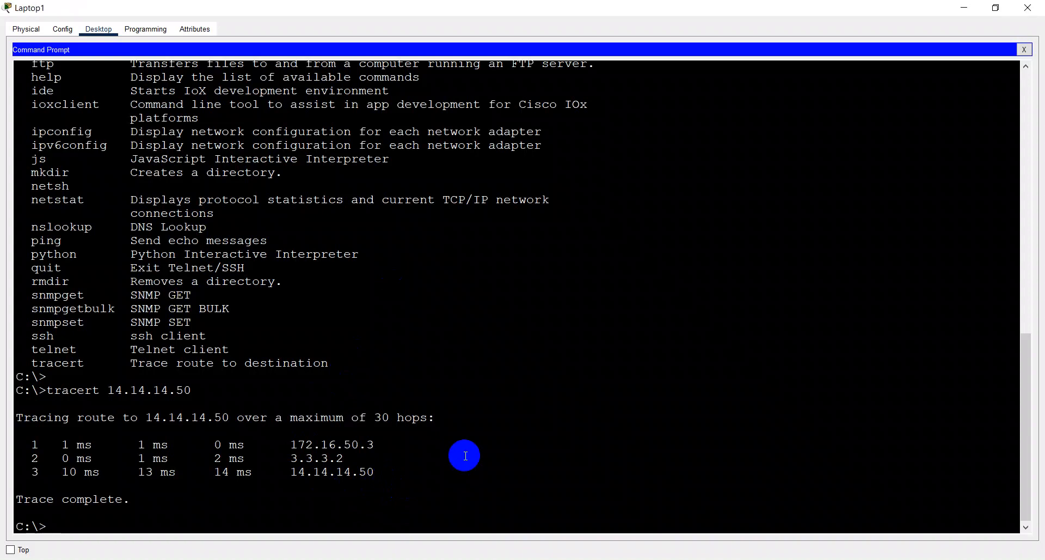
key("alt+Tab")
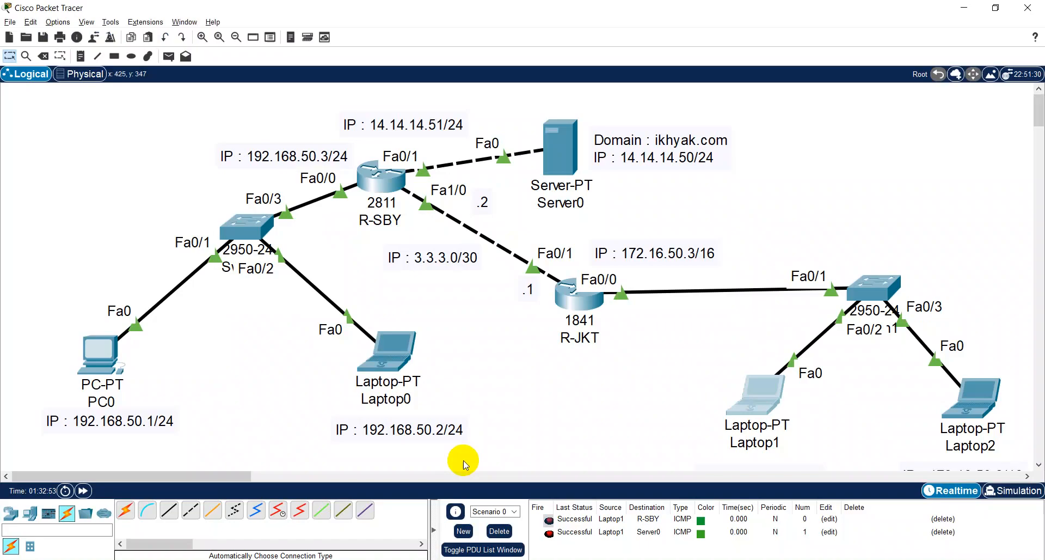
key("alt+Tab")
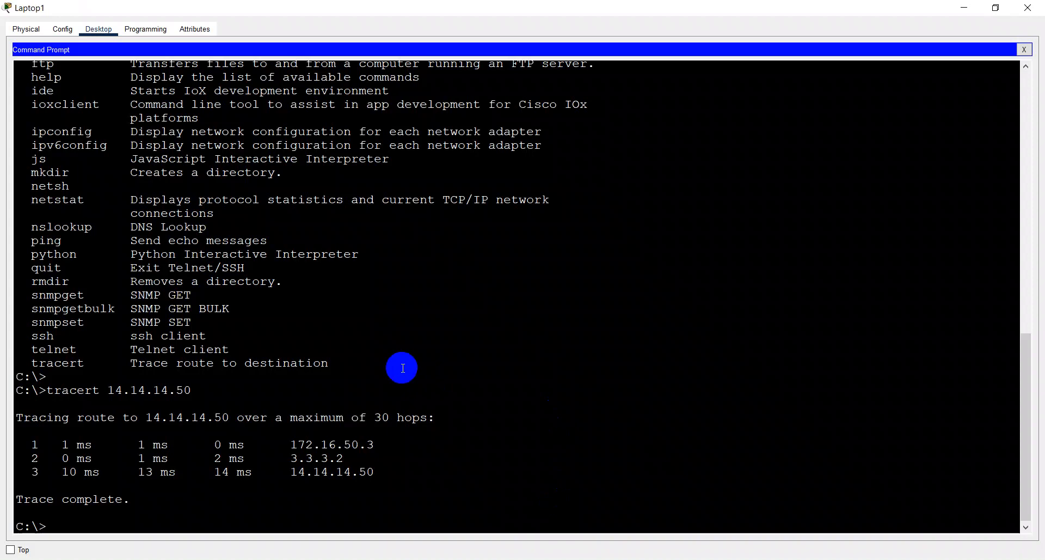
key("alt+Tab")
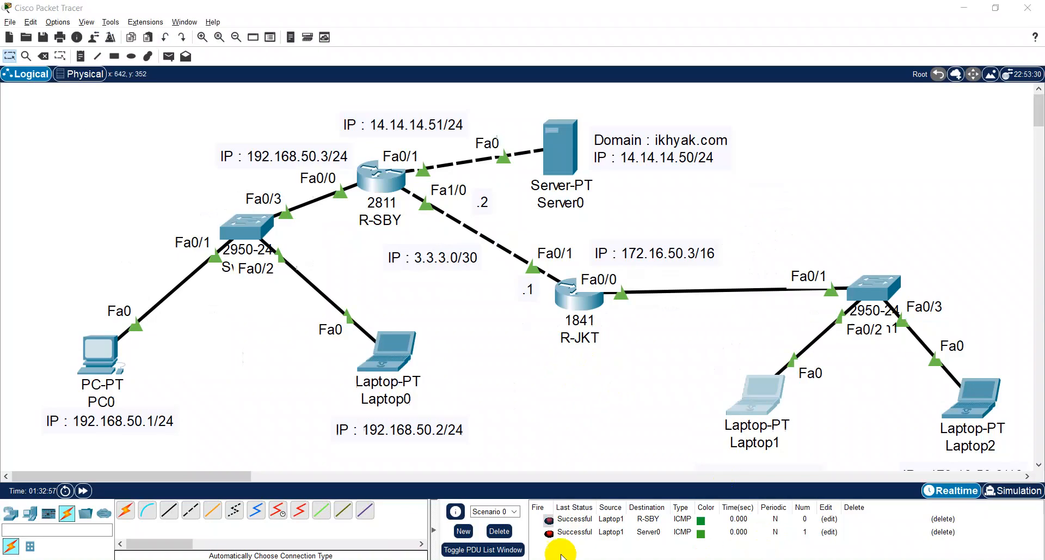
key("alt+Tab")
left_click(1025, 50)
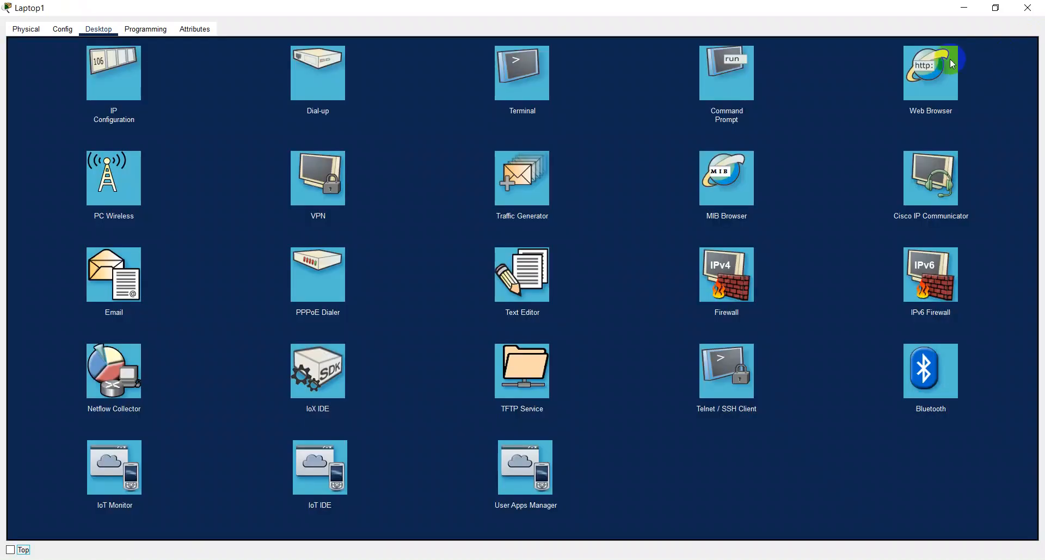
- Load ikhyak.com in Laptop1's Web Browser, closing the browser and the Laptop1 window when done
left_click(940, 64)
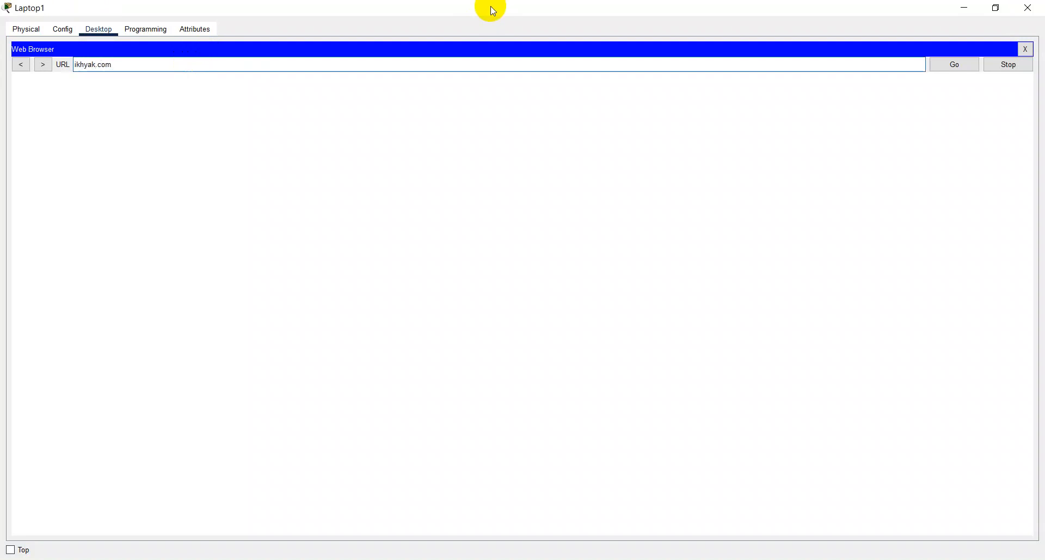
key("Return")
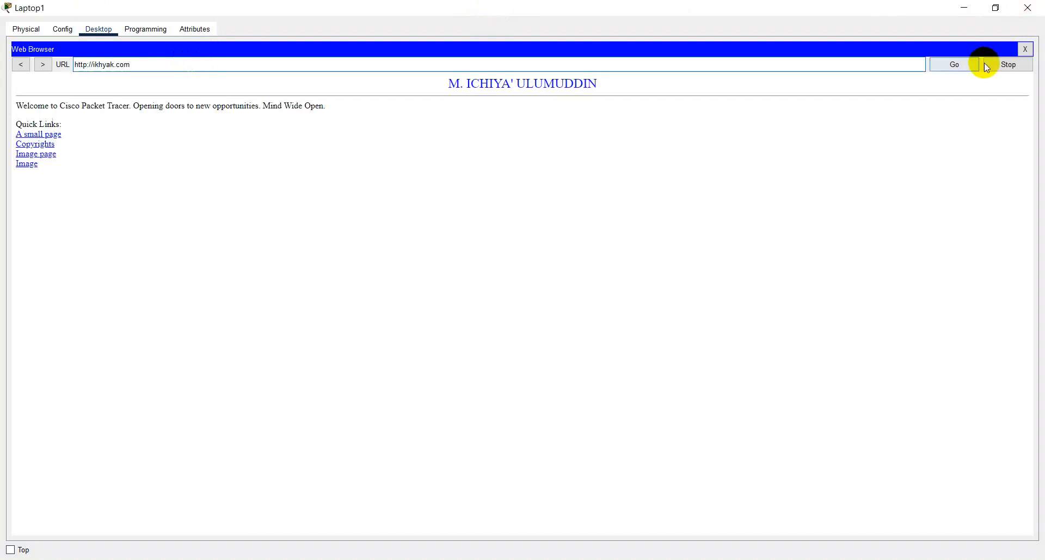
left_click(1029, 52)
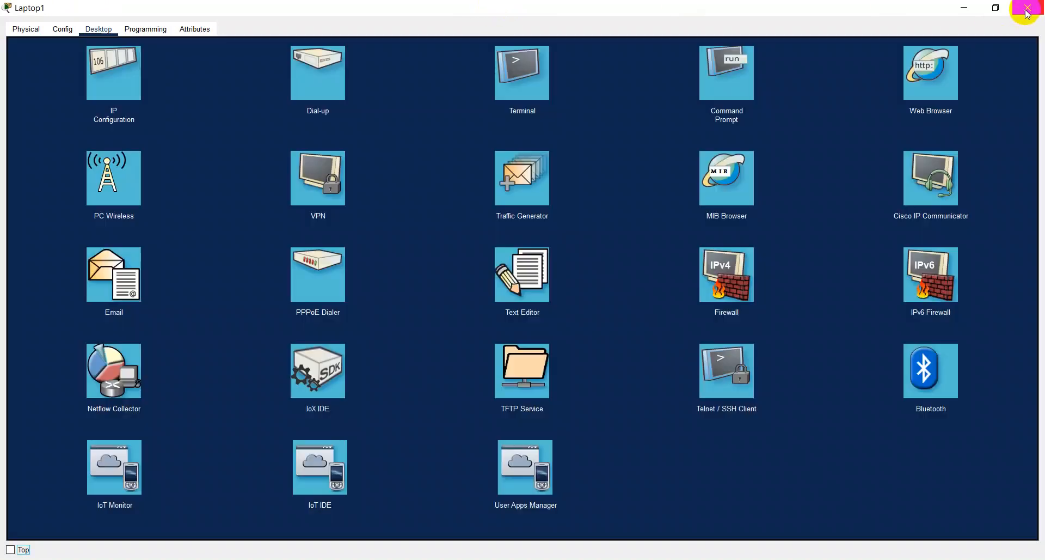
left_click(1028, 7)
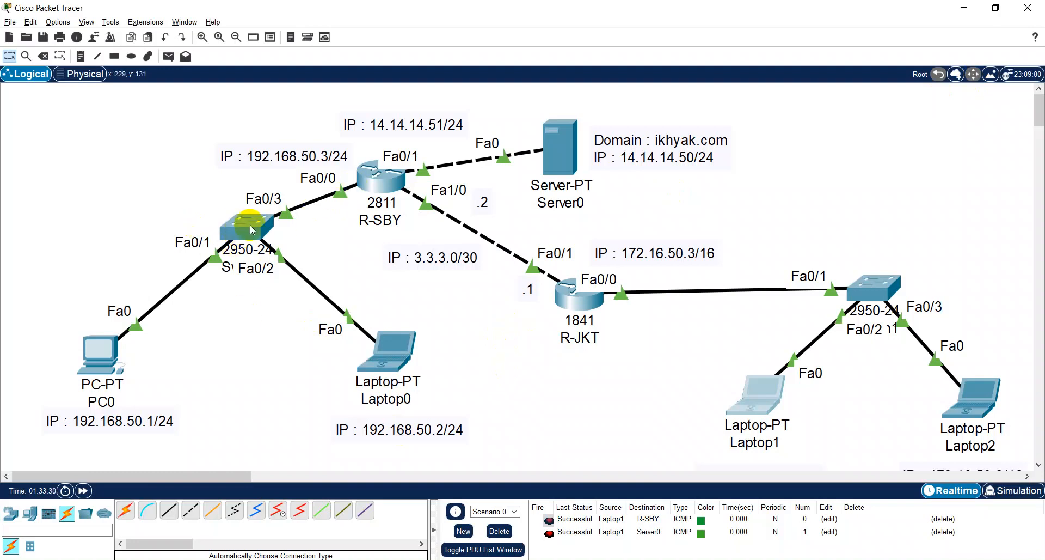
- Draw ellipses with no outline and the fill color #aaff00 around PC0 and Laptop2
mouse_move(251, 229)
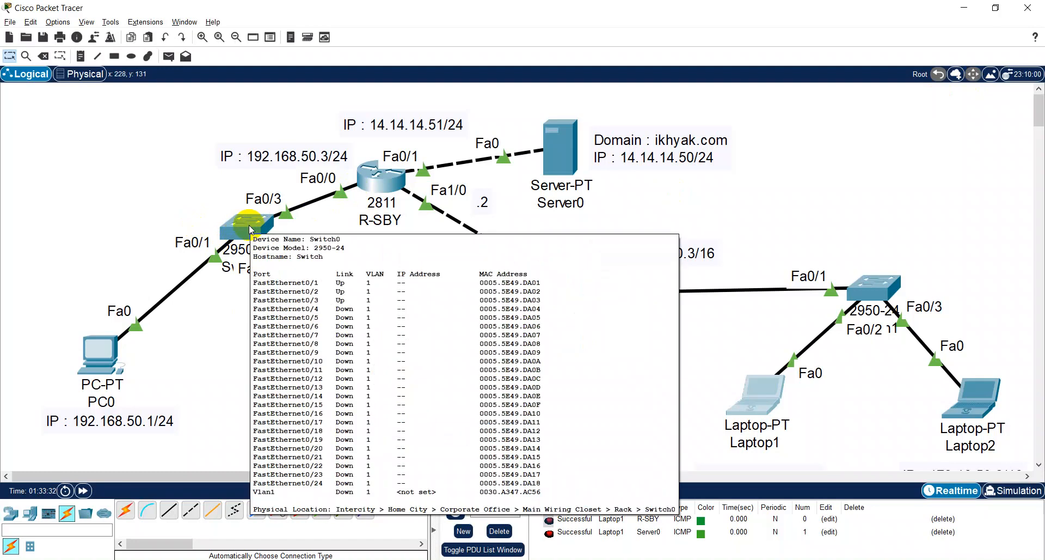
left_click(115, 58)
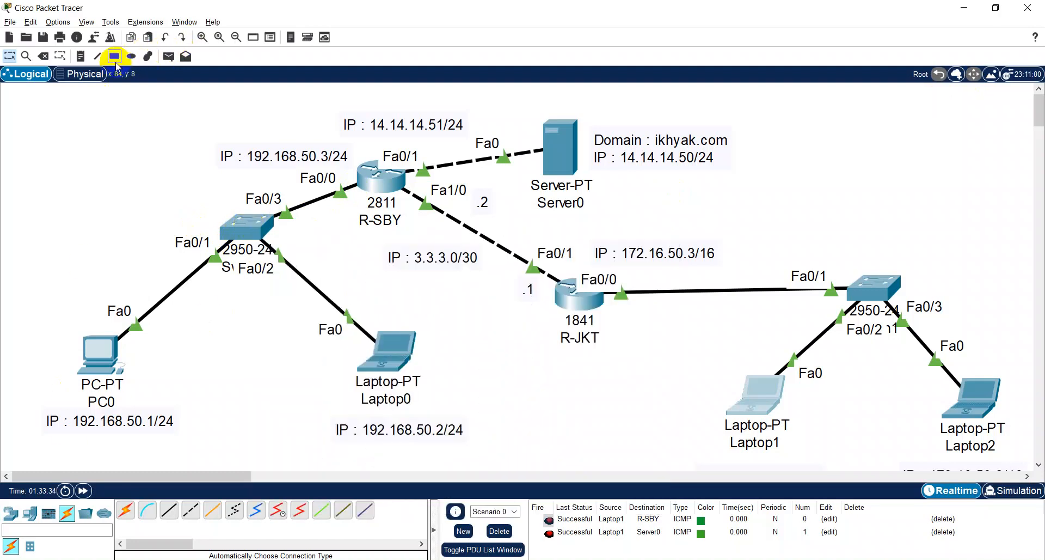
left_click(132, 56)
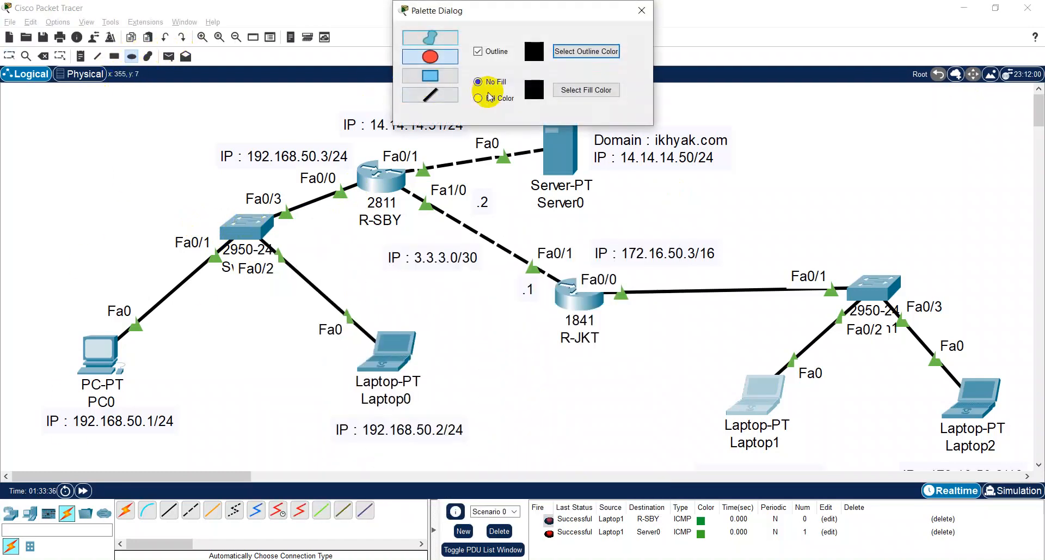
left_click(479, 98)
left_click(479, 51)
left_click(577, 90)
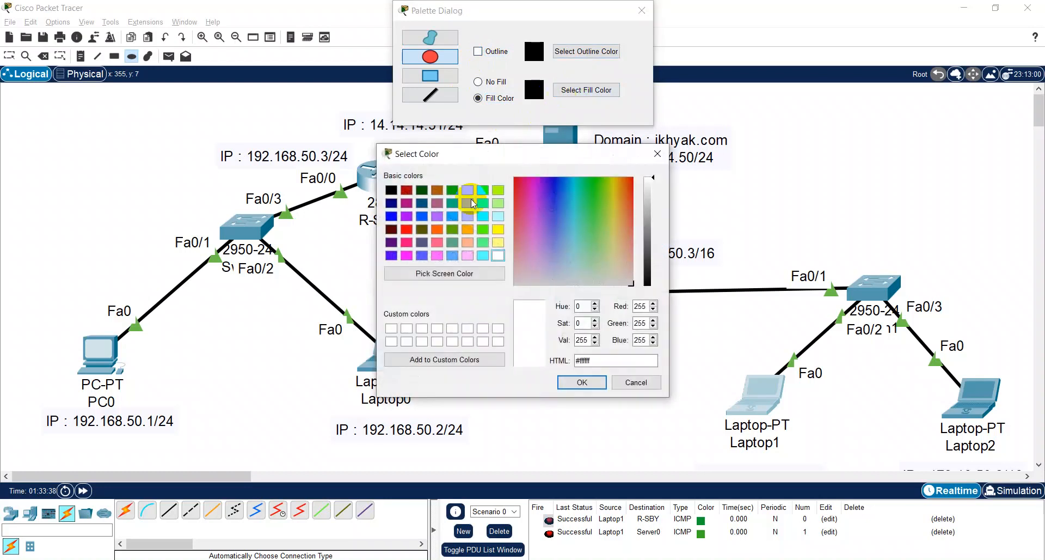
left_click(498, 189)
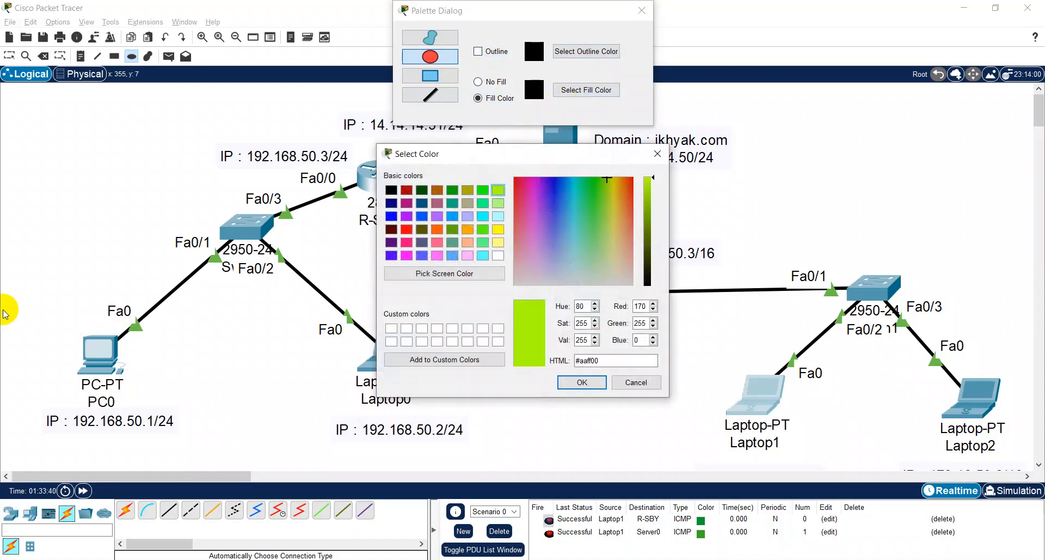
left_click(591, 381)
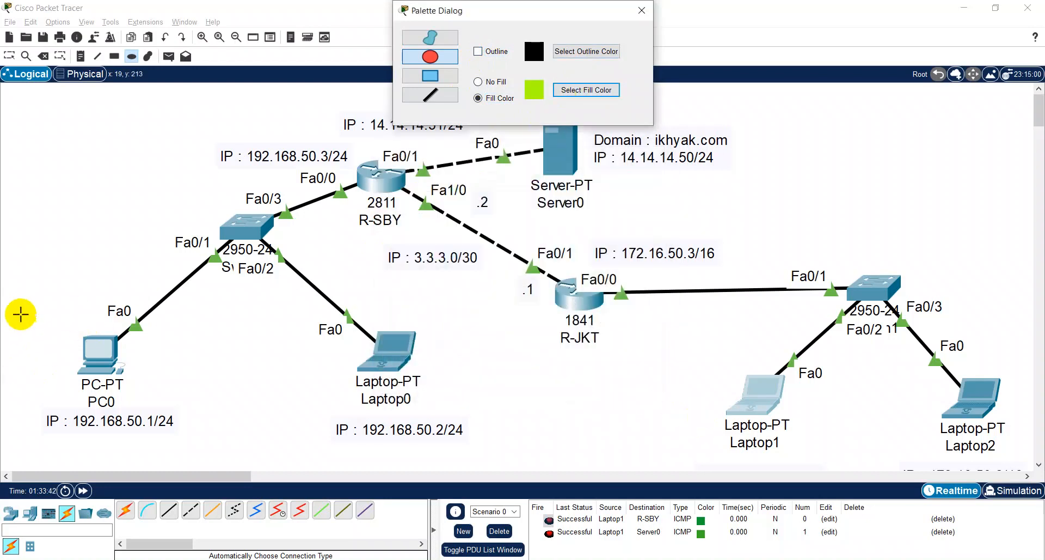
left_click_drag(20, 314, 196, 459)
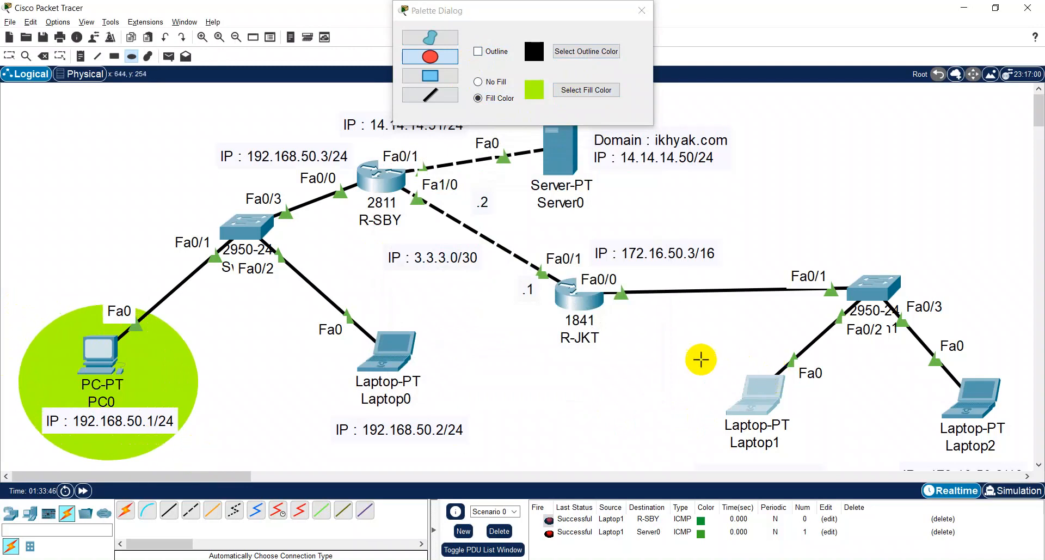
left_click_drag(893, 334, 1035, 473)
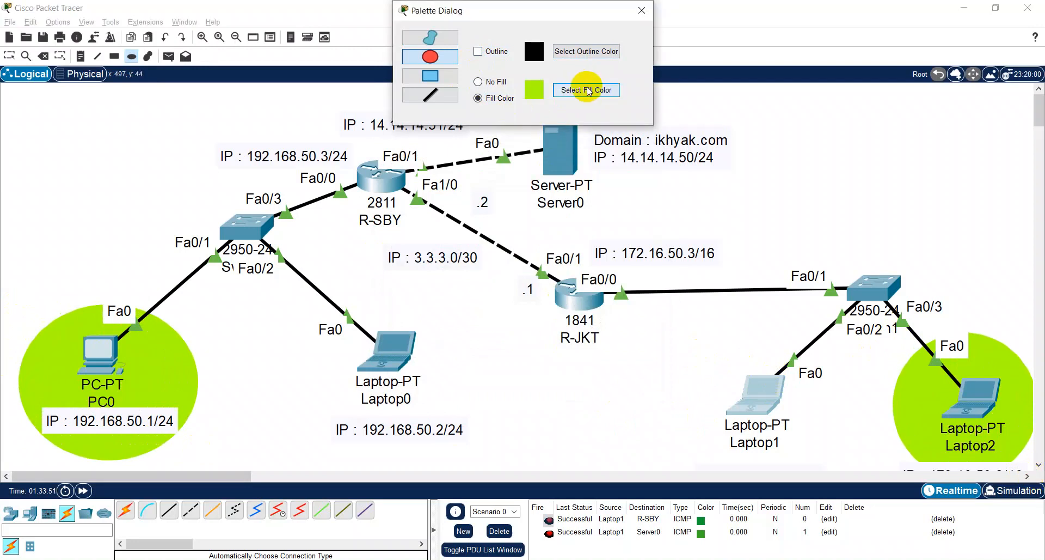
- Change the ellipse fill color to orange and draw ellipses around Laptop0 and Laptop1
left_click(569, 90)
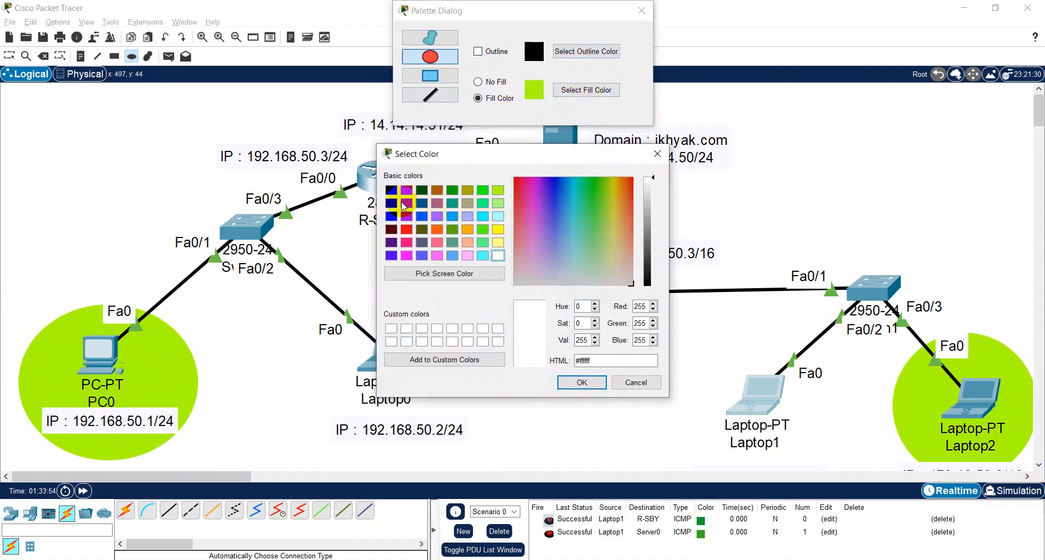
left_click(467, 229)
left_click(578, 382)
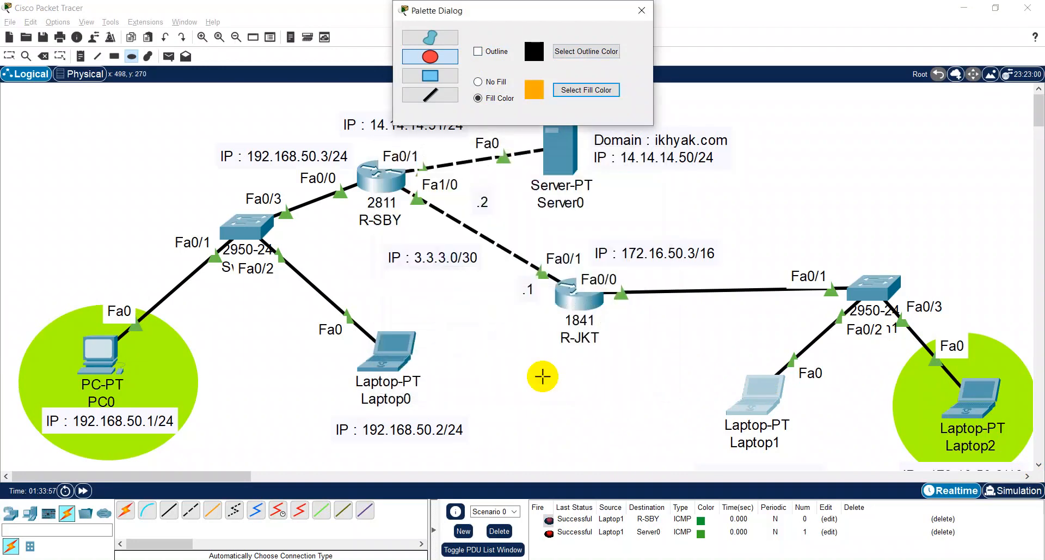
left_click_drag(296, 310, 485, 452)
left_click_drag(699, 358, 819, 467)
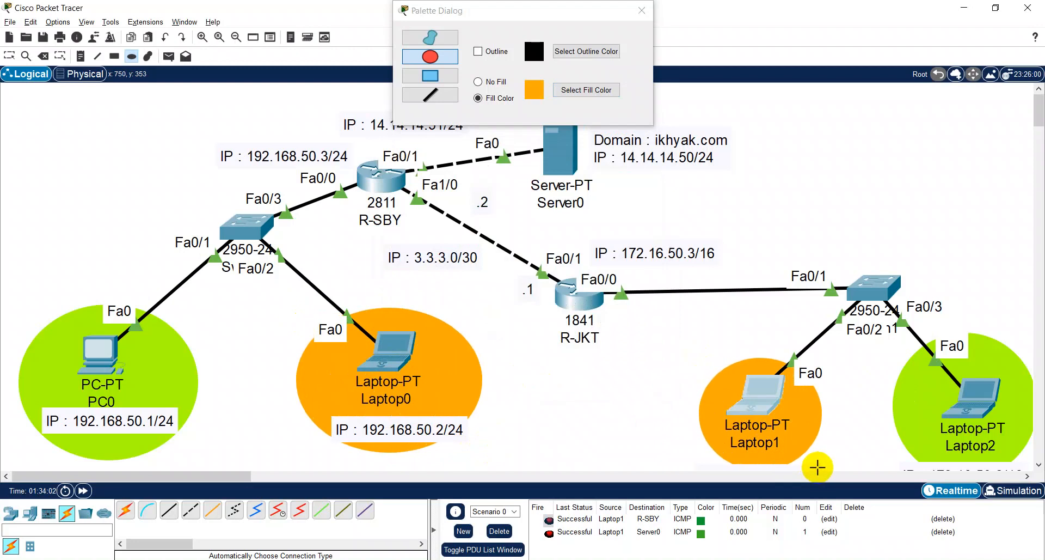
key("Escape")
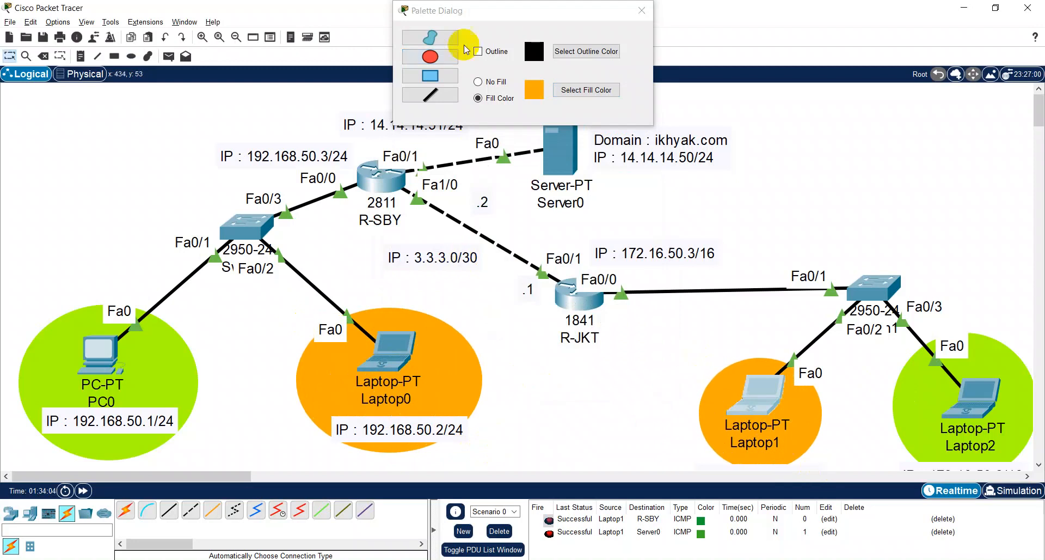
- Close the drawing palette and enter global configuration mode in Switch0's maximized CLI
left_click(642, 10)
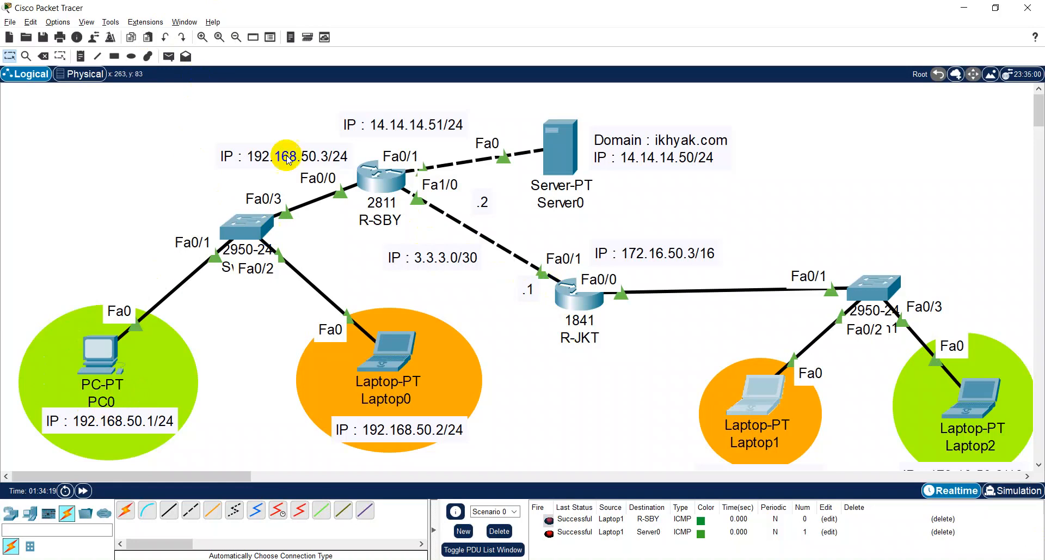
left_click(254, 230)
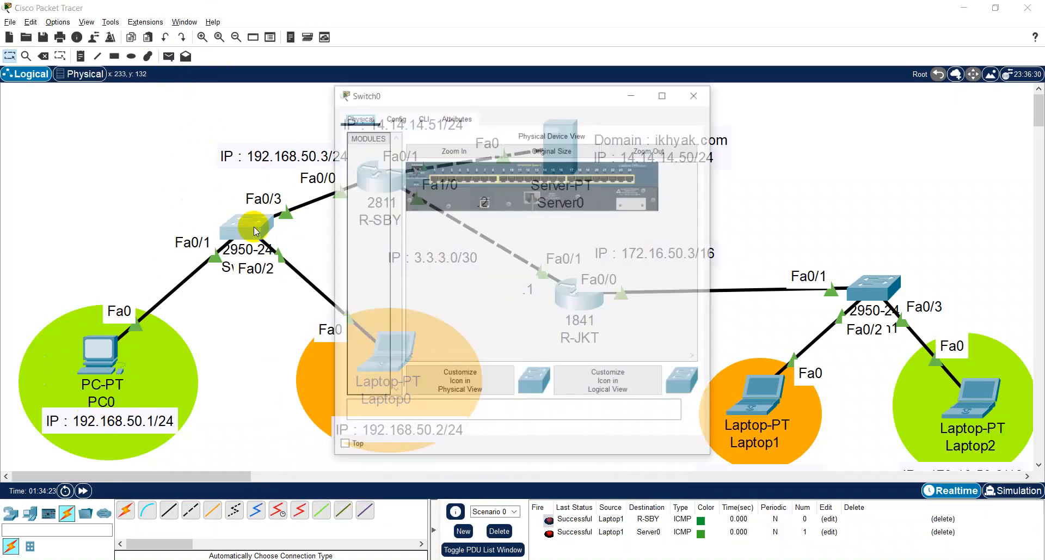
left_click(423, 118)
left_click(664, 94)
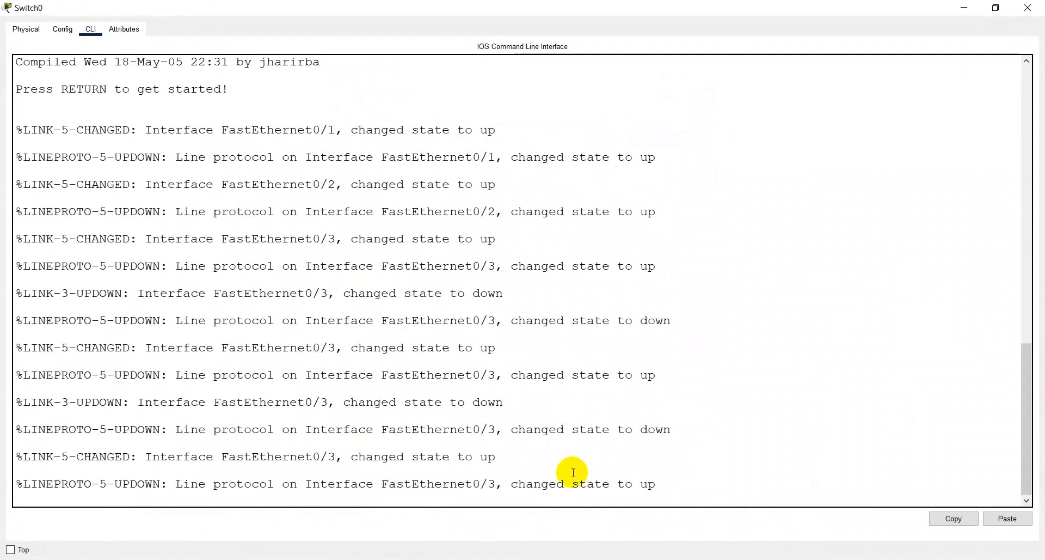
key("Return")
type("en")
key("Return")
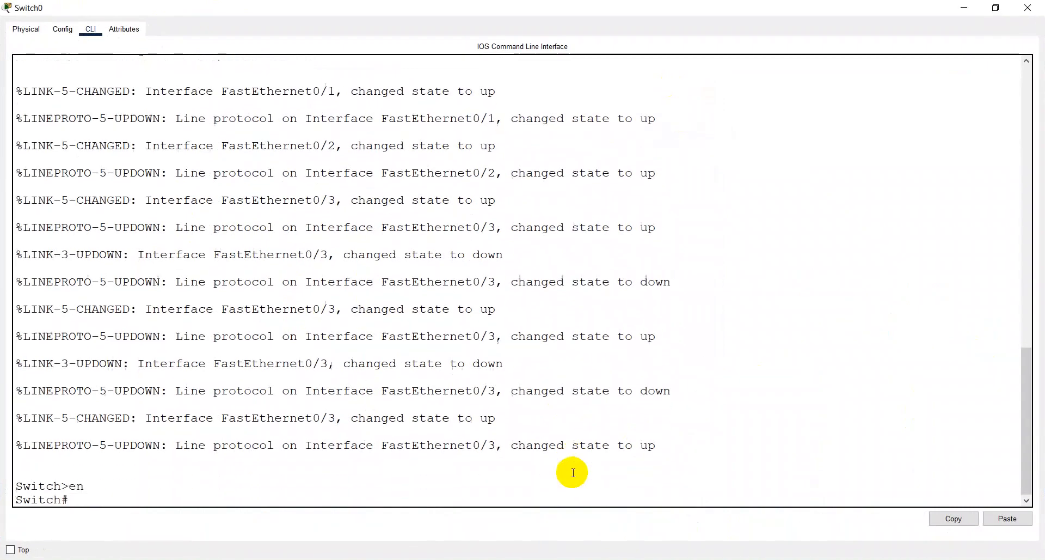
type("conf t")
key("Return")
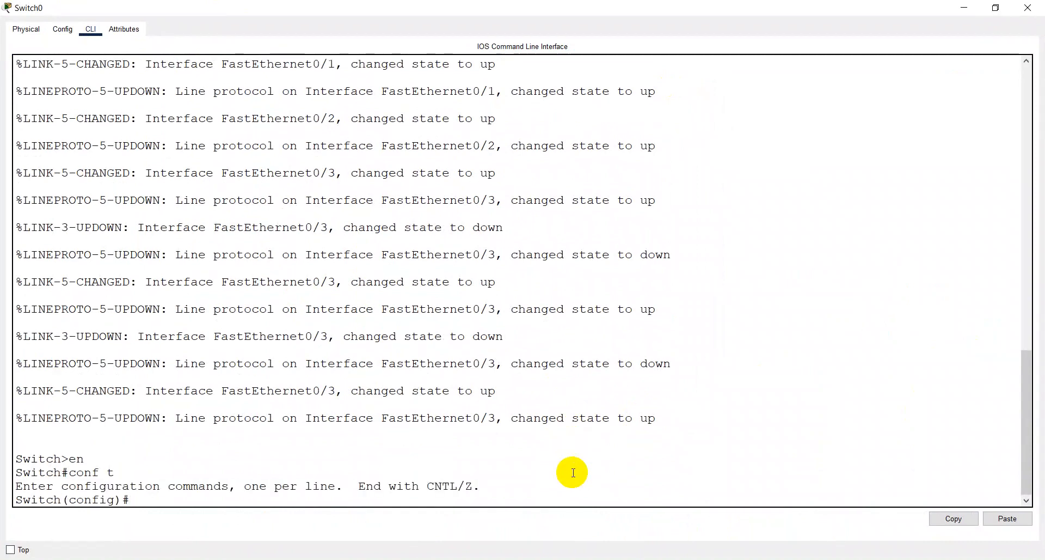
- Create VLAN 10 on Switch0 and name it TKJ
type("vlan 10")
key("Return")
type("nmam")
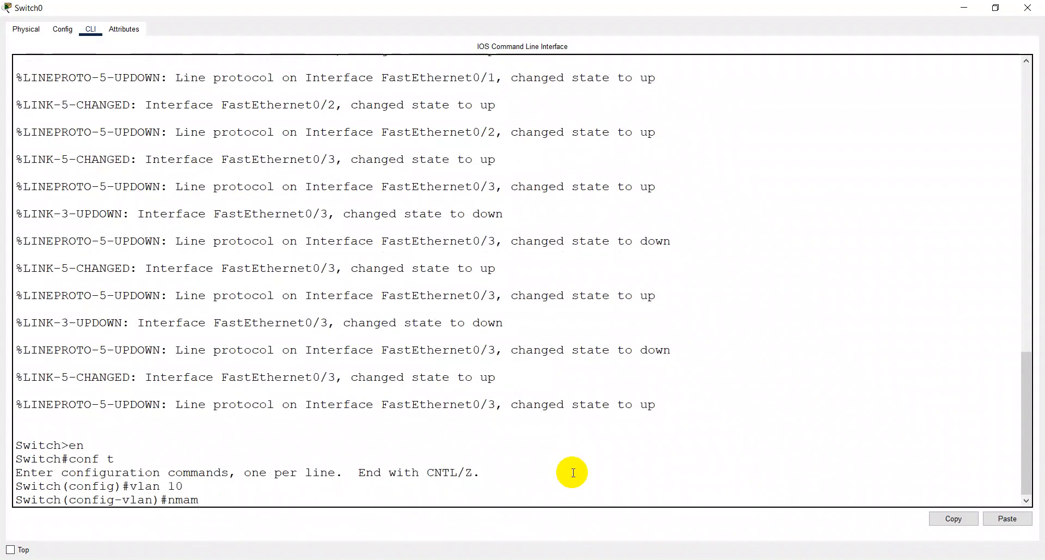
key("BackSpace")
key("BackSpace")
type("ame TKJ")
key("Return")
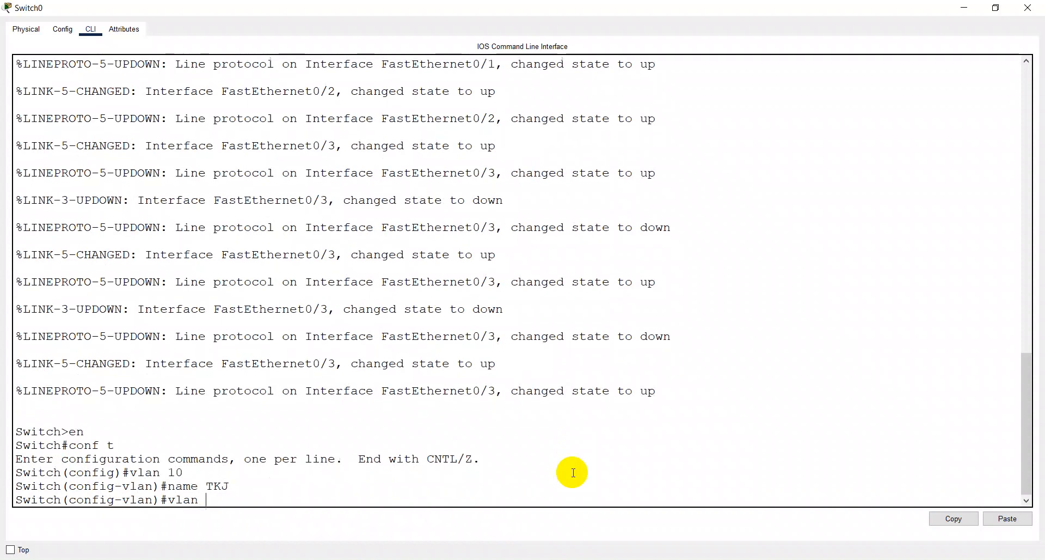
- Create VLAN 20 on Switch0 and name it TITL
type("vlan 20")
key("Return")
type("name ")
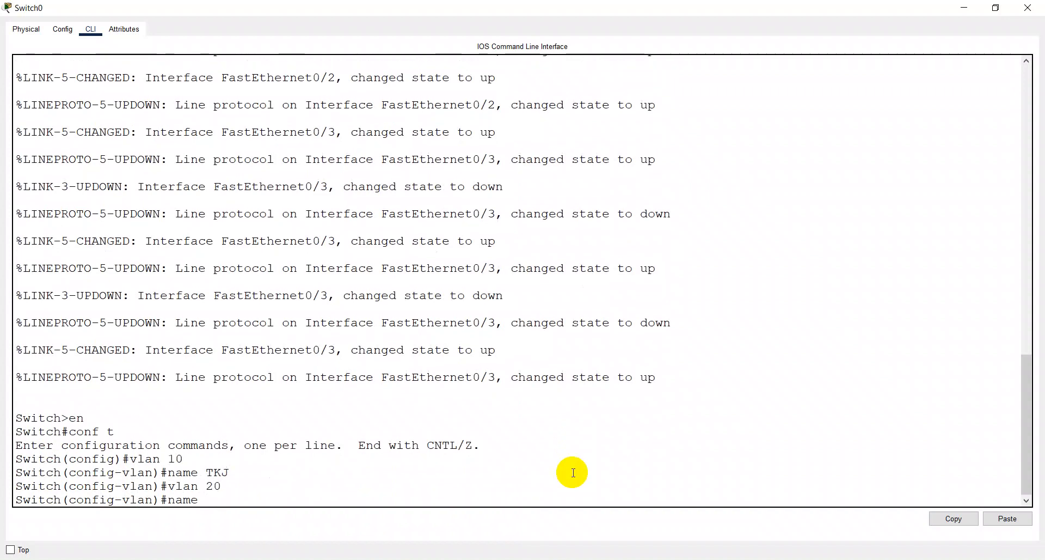
type("TITL")
key("Return")
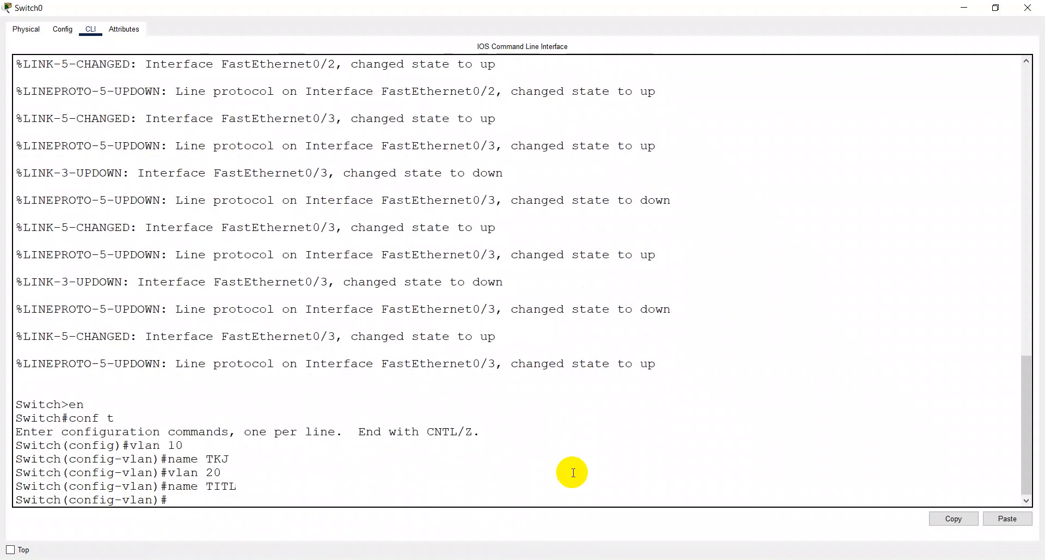
- Save Switch0's configuration and display its brief VLAN list, closing the switch window when done
type("do w")
key("Return")
type("do sh")
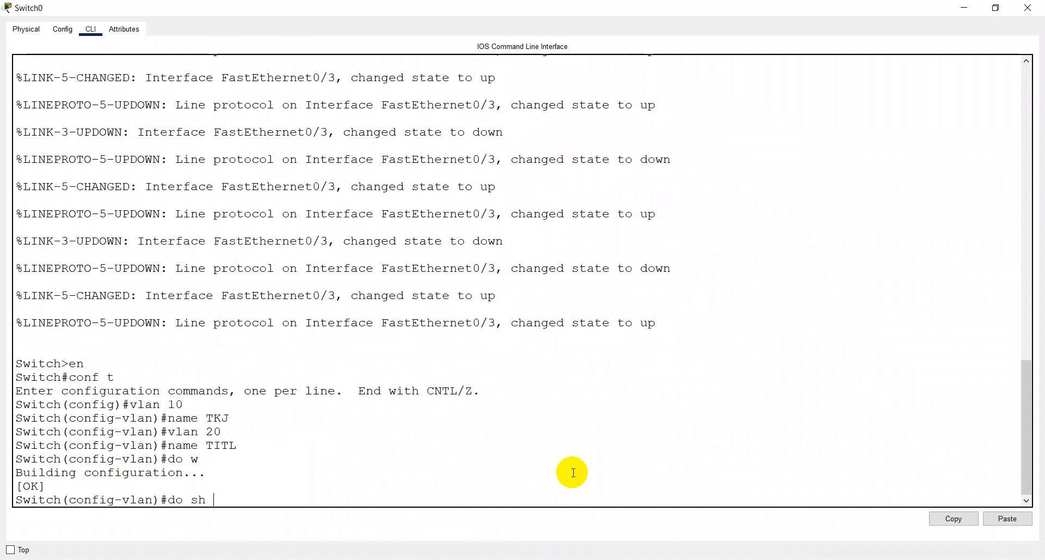
type(" vlan br")
key("Return")
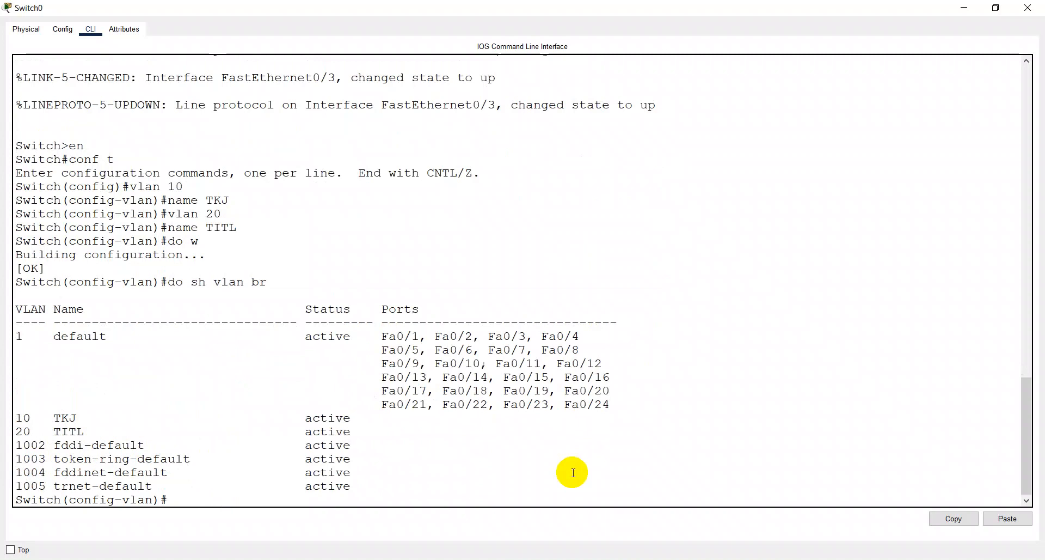
left_click(1027, 8)
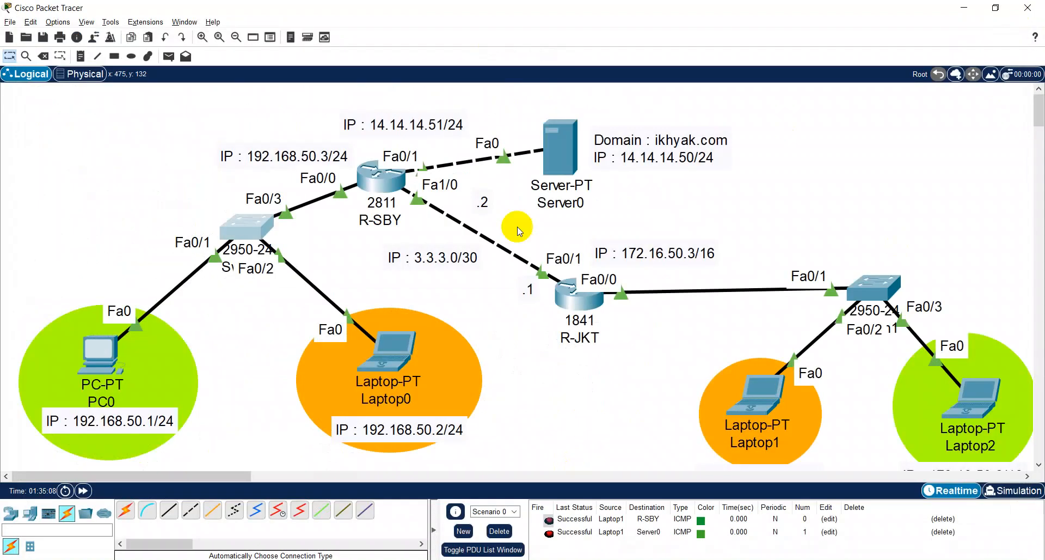
- Check in the topology which Switch0 ports connect PC0 and Laptop0, and reopen Switch0's CLI maximized
left_click(127, 366)
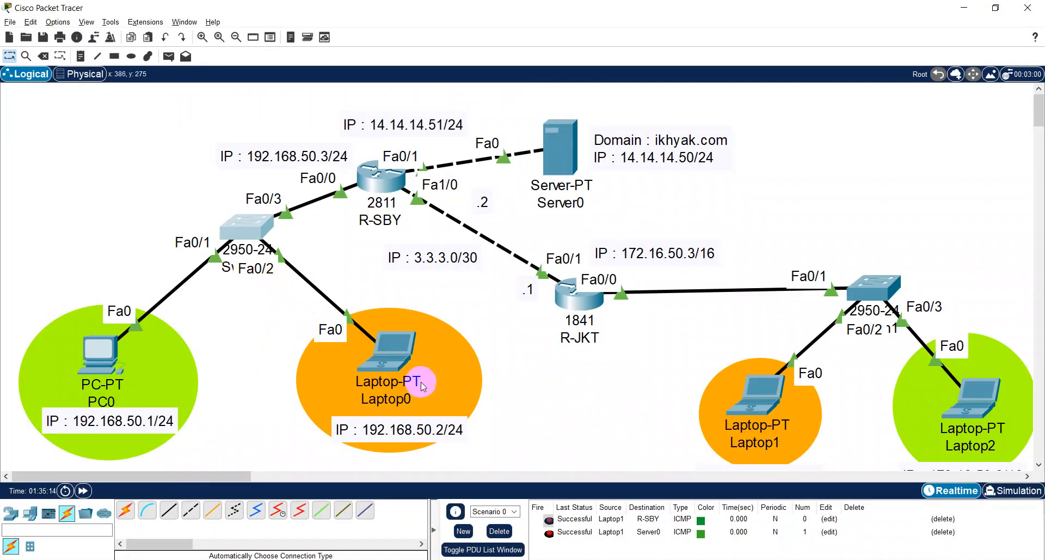
key("alt+Tab")
key("alt+Tab")
left_click(254, 235)
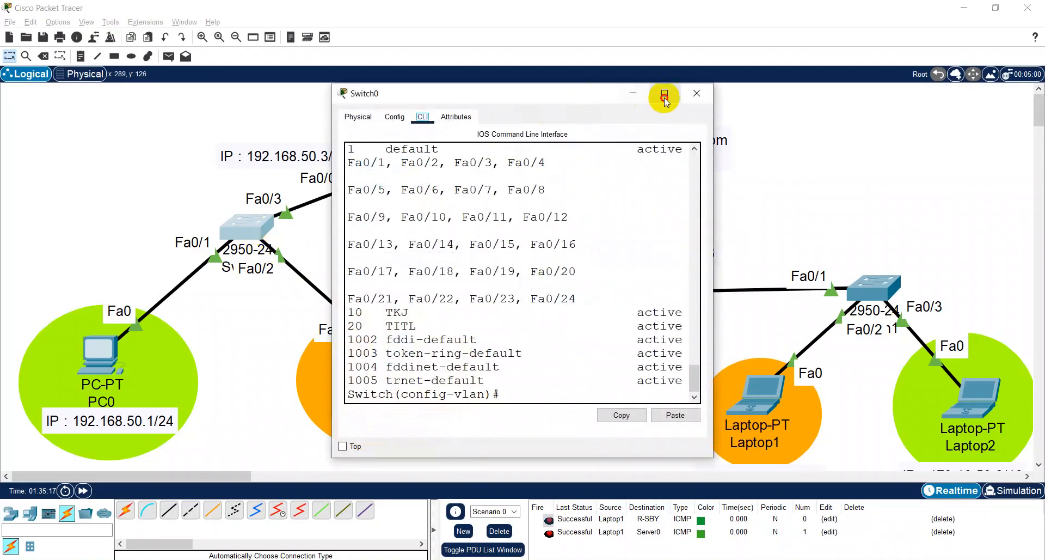
left_click(662, 93)
left_click(311, 497)
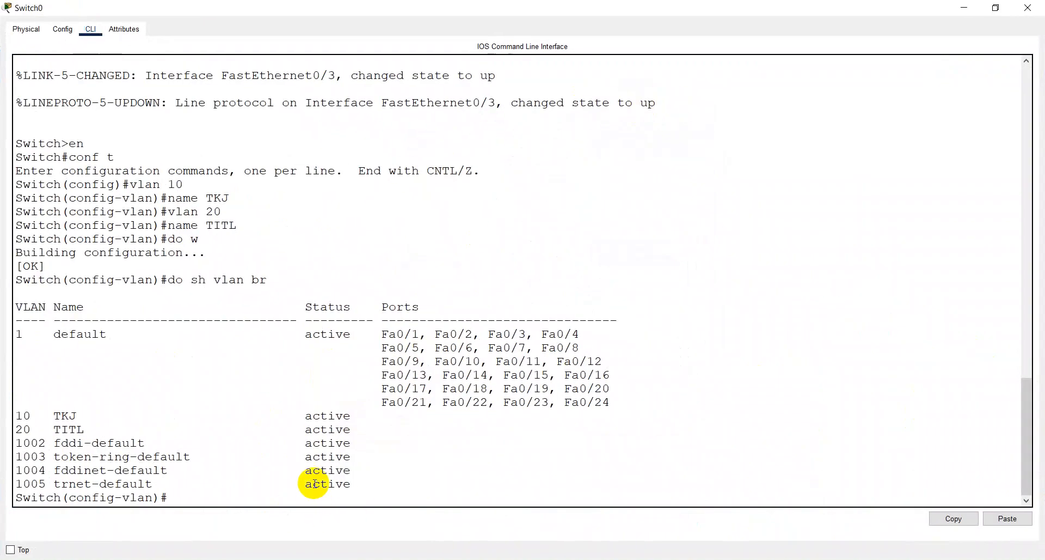
- Set Switch0's interface f0/1 to access mode and assign it to VLAN 10
type("int")
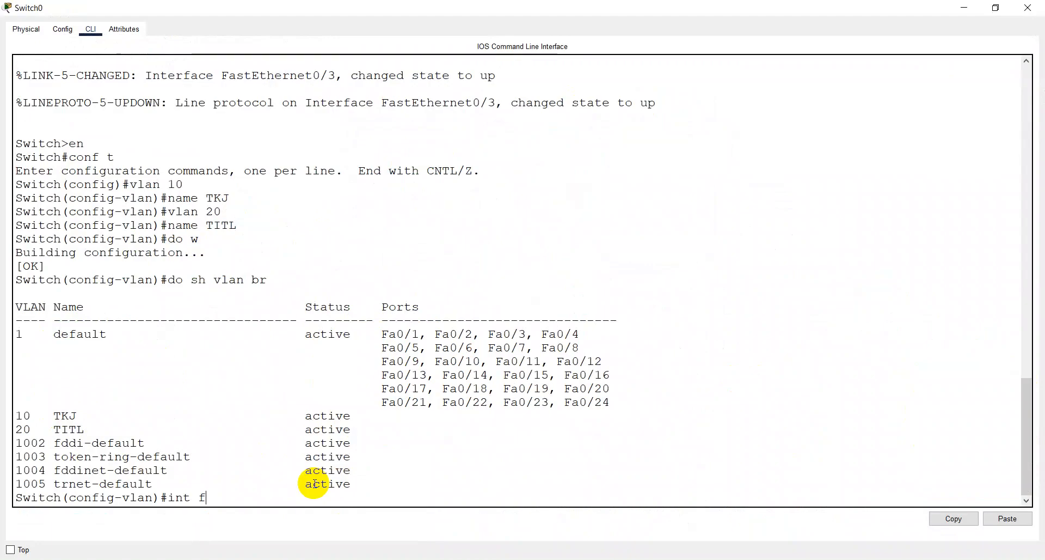
type("f0/1")
key("Return")
type("sw")
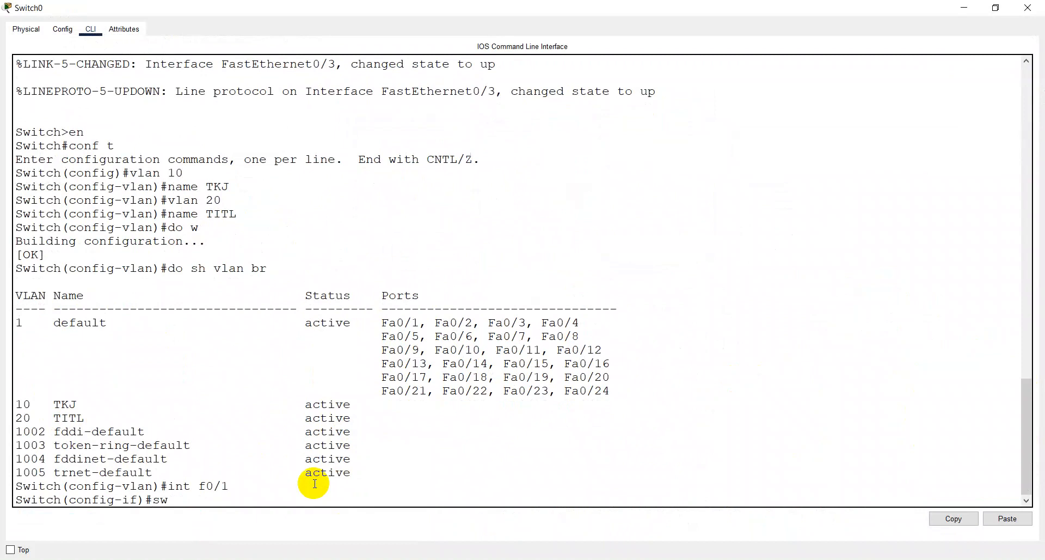
type(" mo acc")
key("Return")
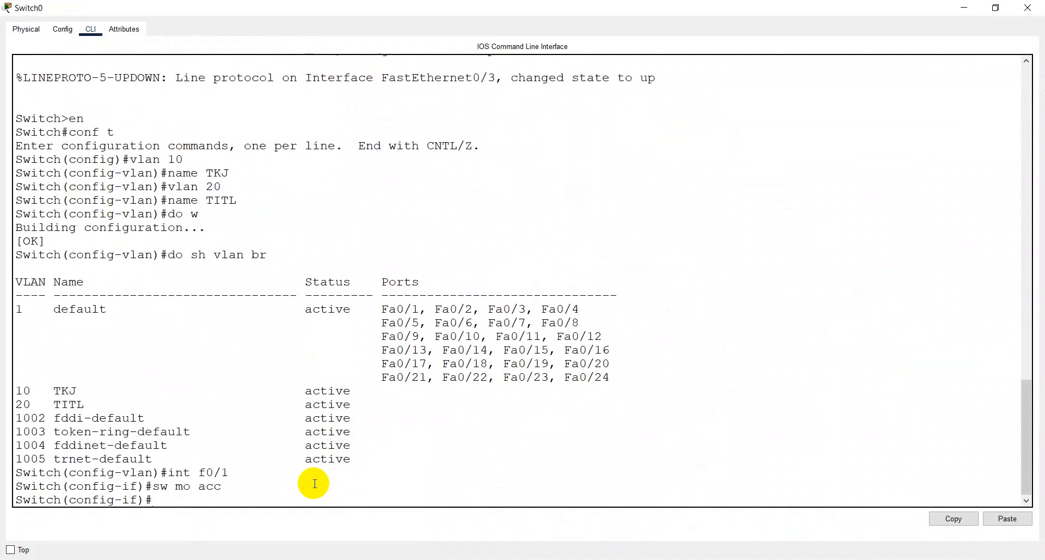
type("sw acc vlan 10")
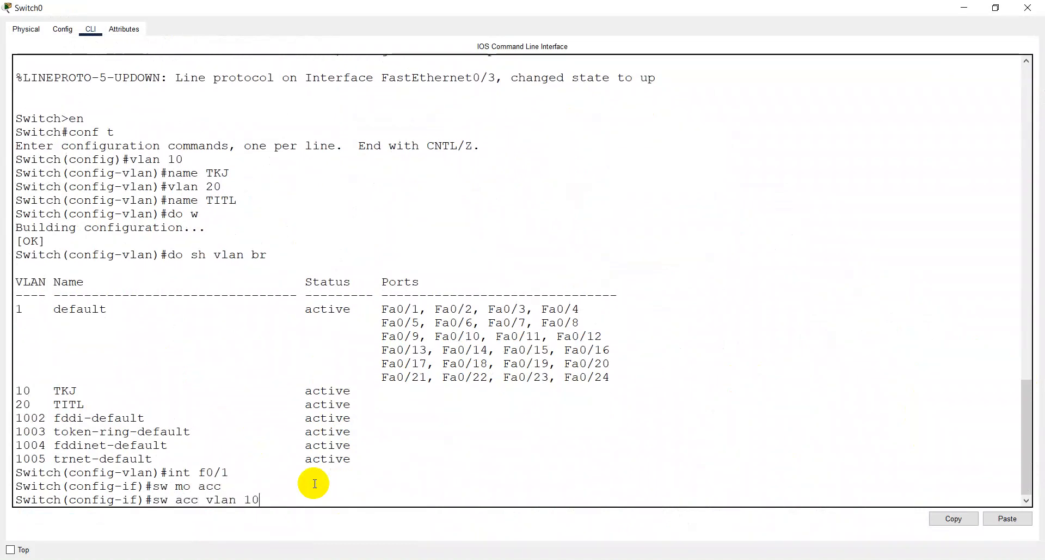
key("Return")
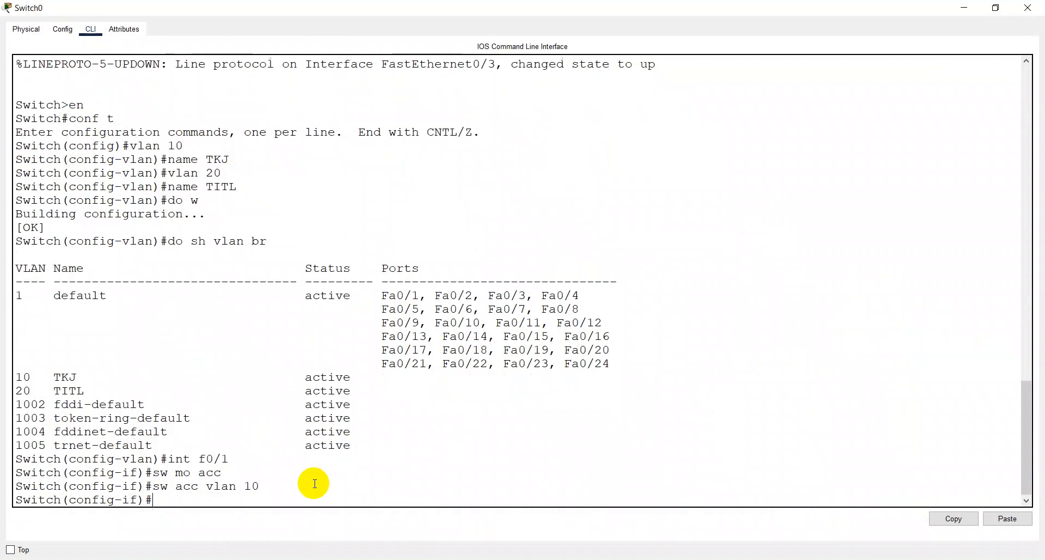
- Check the port labels in the topology, and set Switch0's interface fa0/2 to access mode in VLAN 20
key("alt+Tab")
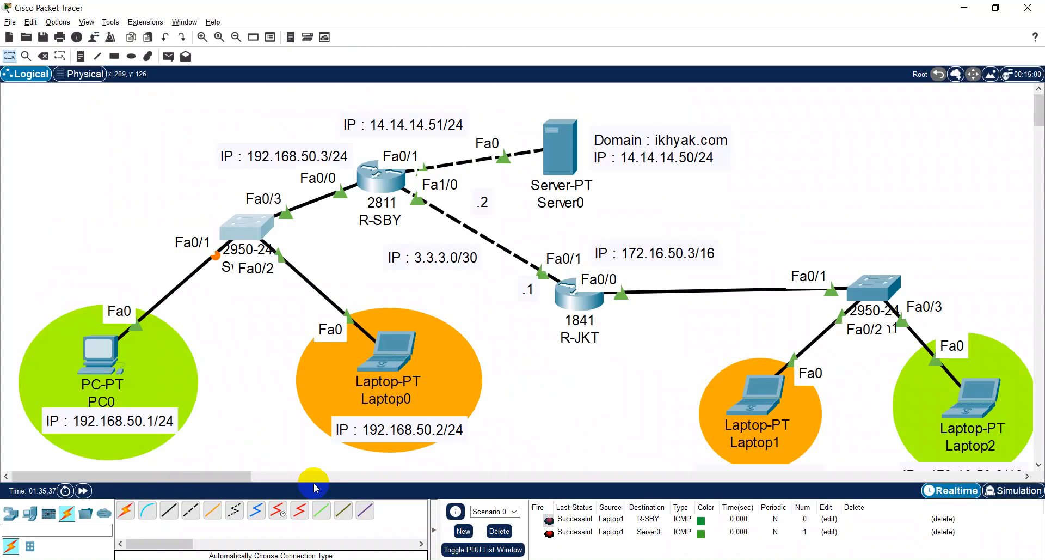
key("alt+Tab")
type("int ")
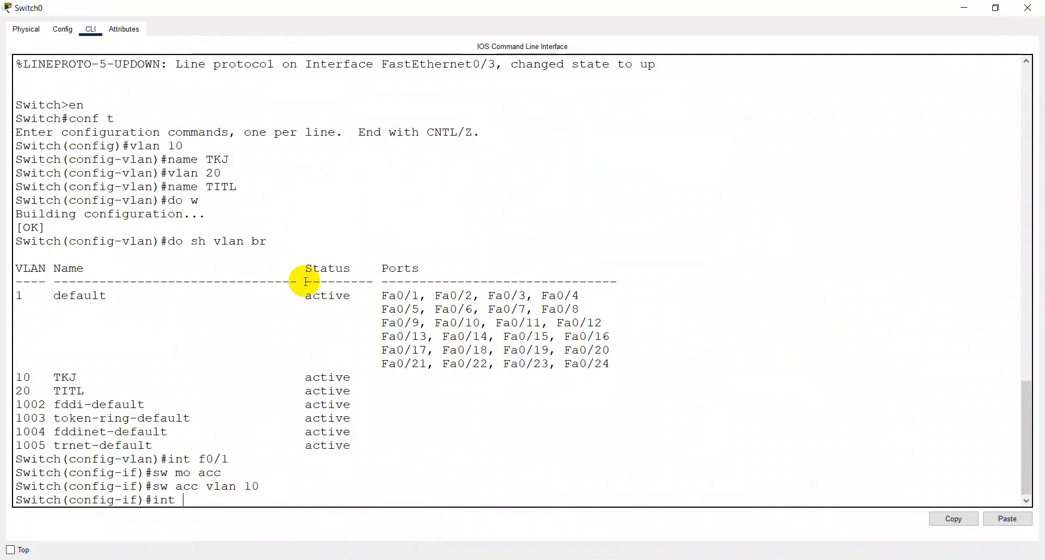
type("fa0/2")
key("Return")
type("sw mo")
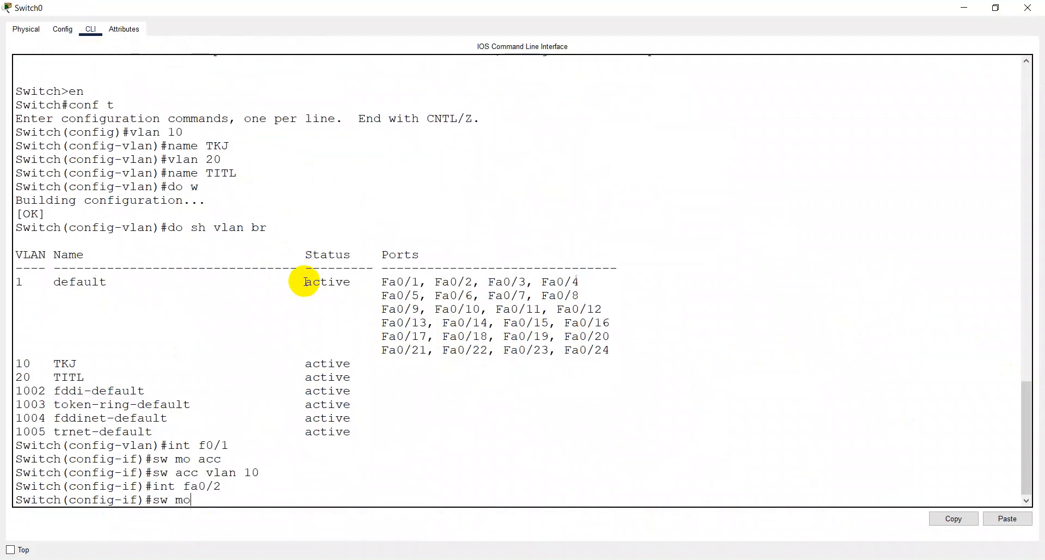
type("a")
type(" a")
type("cc")
key("Return")
type("sw a")
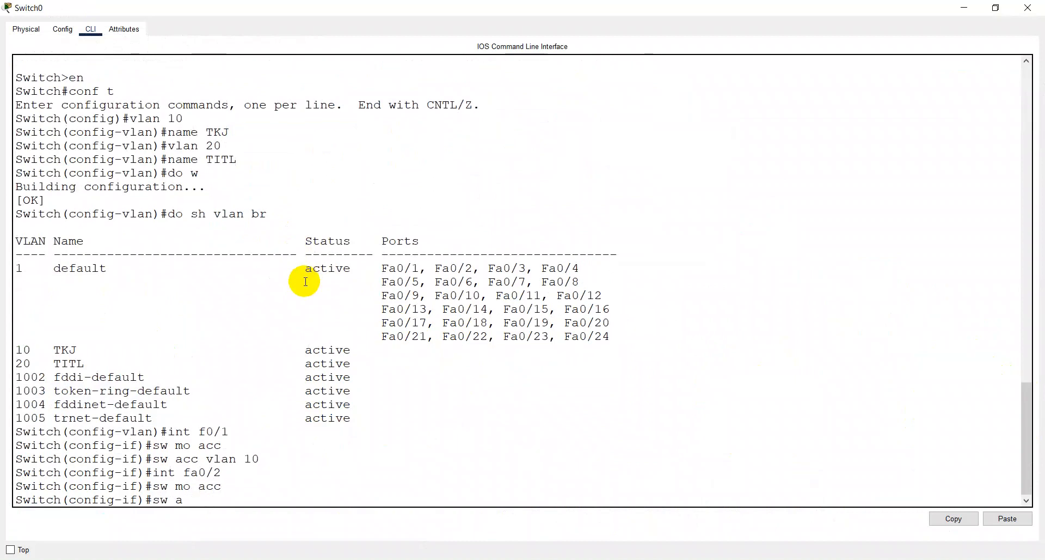
type("cc vlan 20")
key("Return")
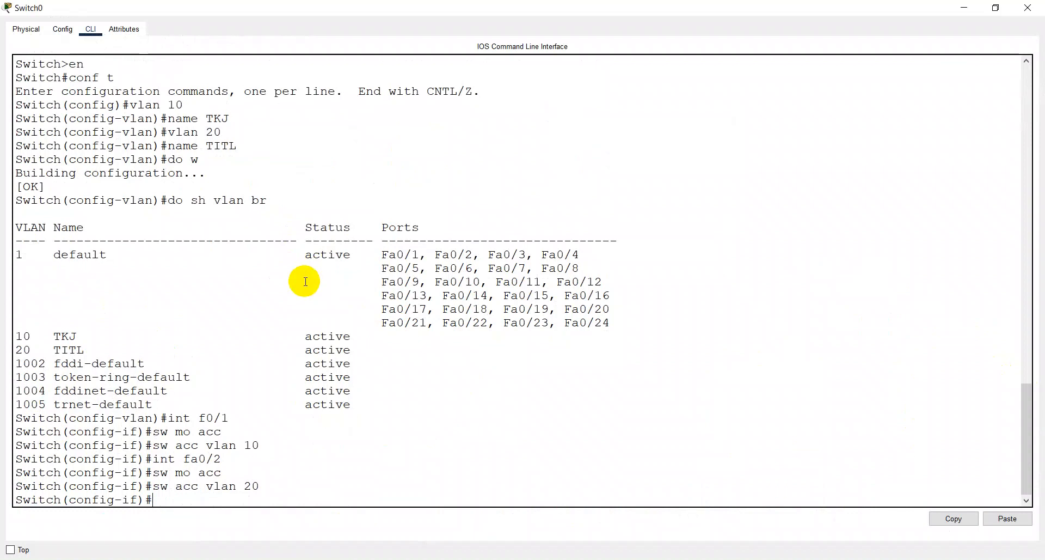
- Save Switch0's port assignments and review them in the brief VLAN list, saving again and closing the switch window when done
type("do w")
key("Return")
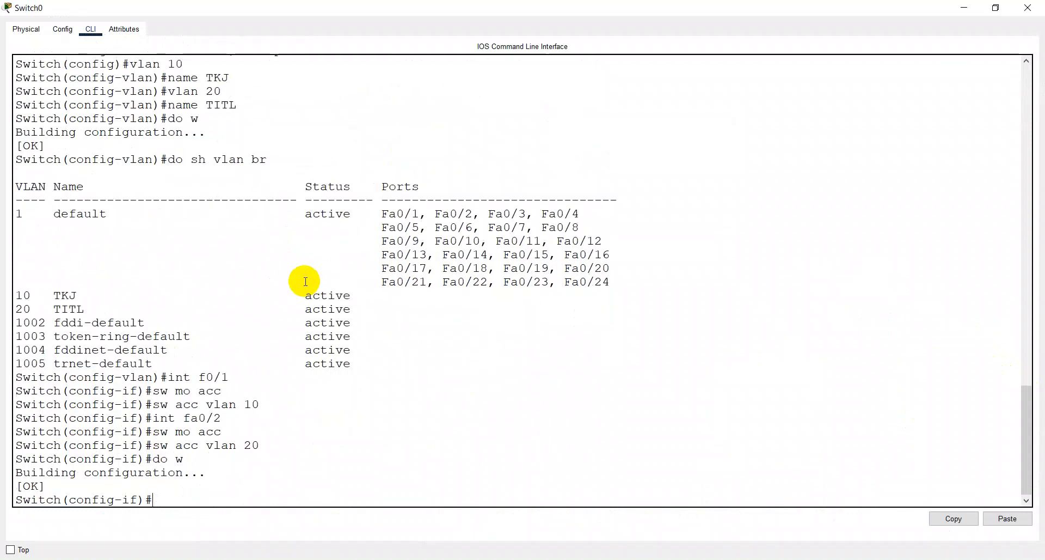
type("do sh vlan br")
key("Return")
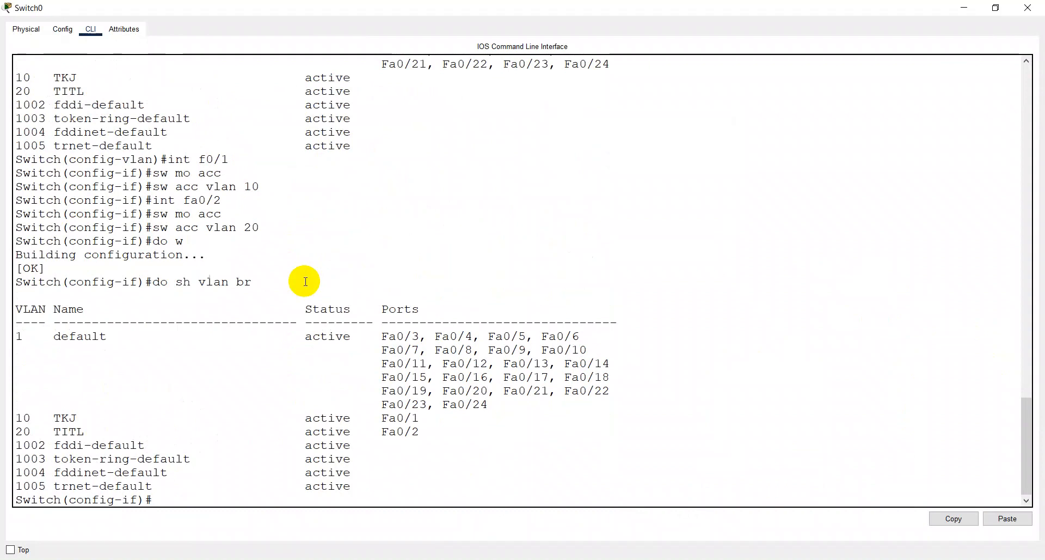
type("do w")
key("Return")
key("alt+space")
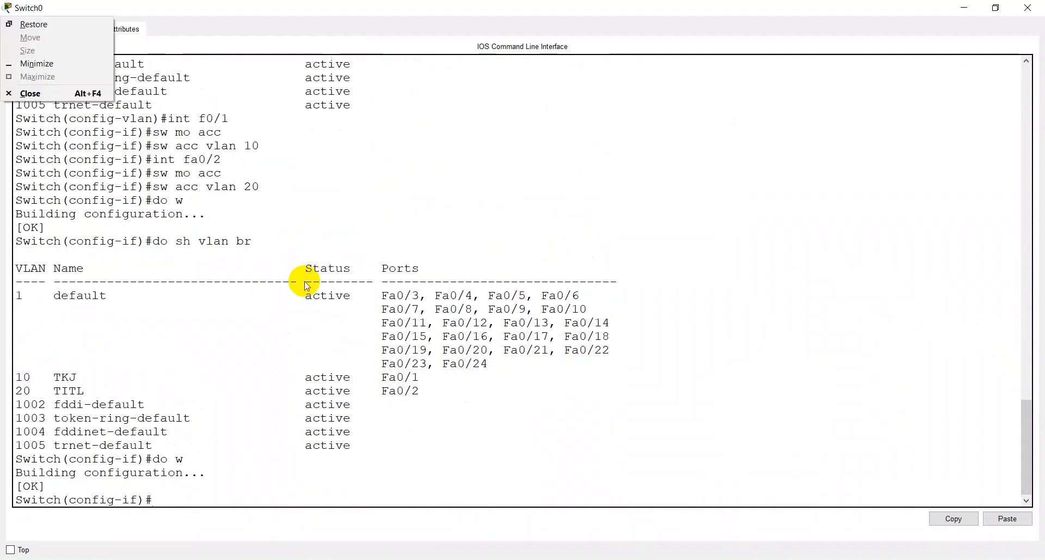
key("c")
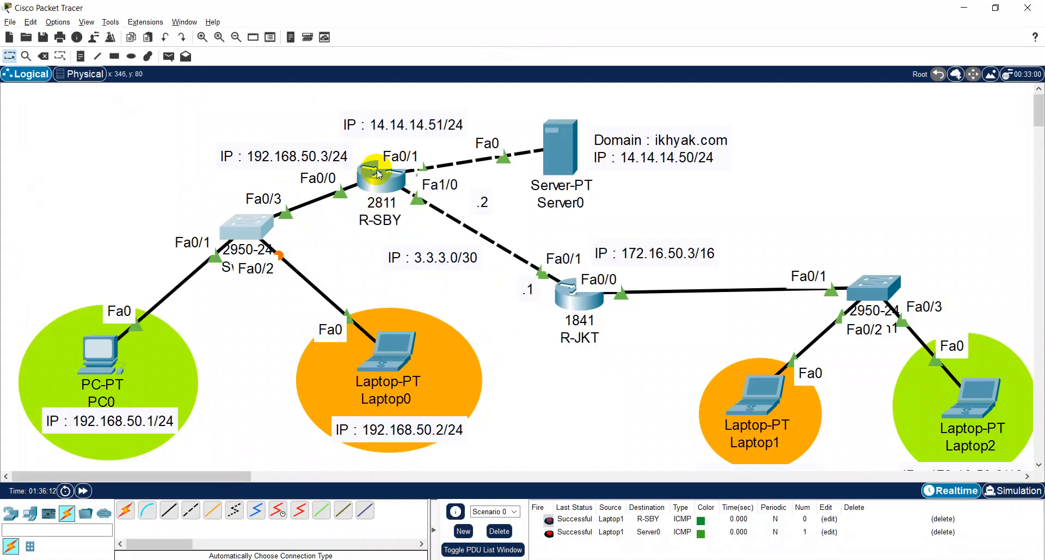
- Open Switch1's CLI maximized and enter global configuration mode
left_click(870, 294)
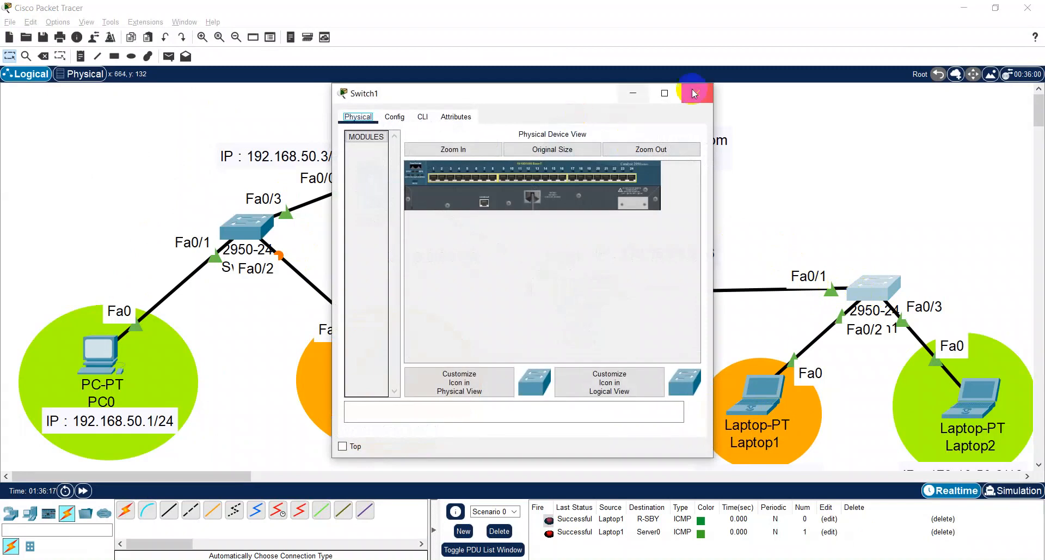
left_click(664, 94)
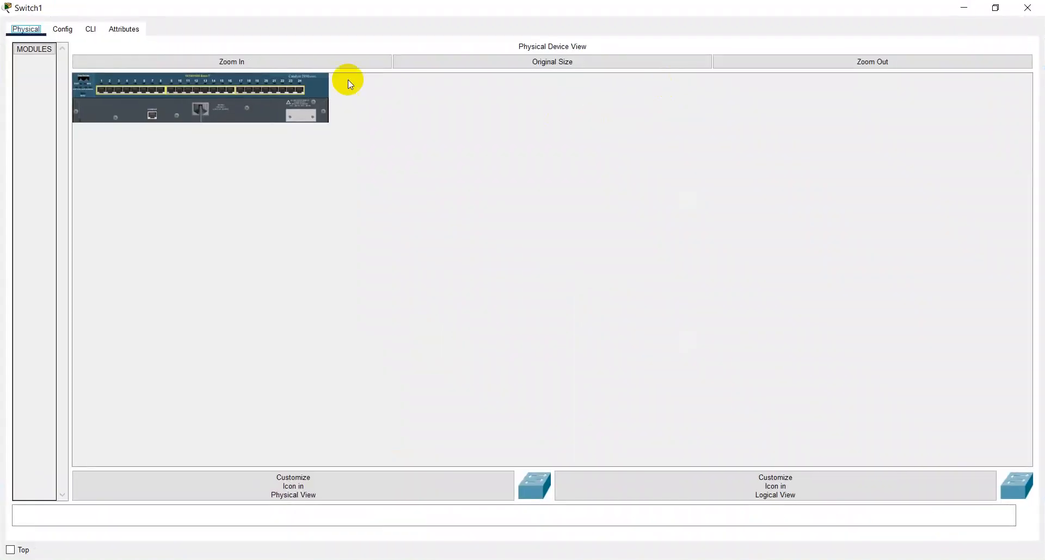
left_click(91, 33)
key("Return")
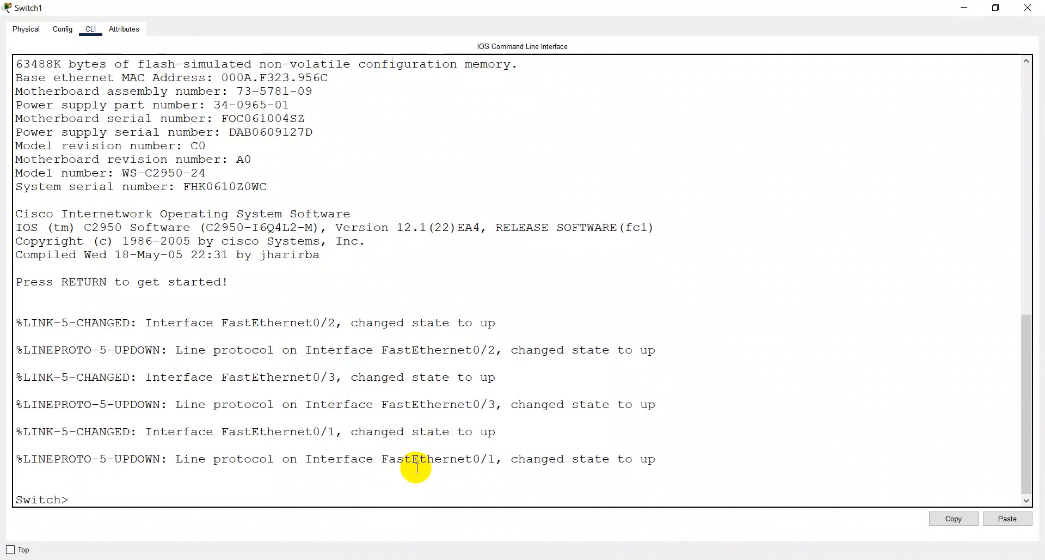
type("en\\")
key("Return")
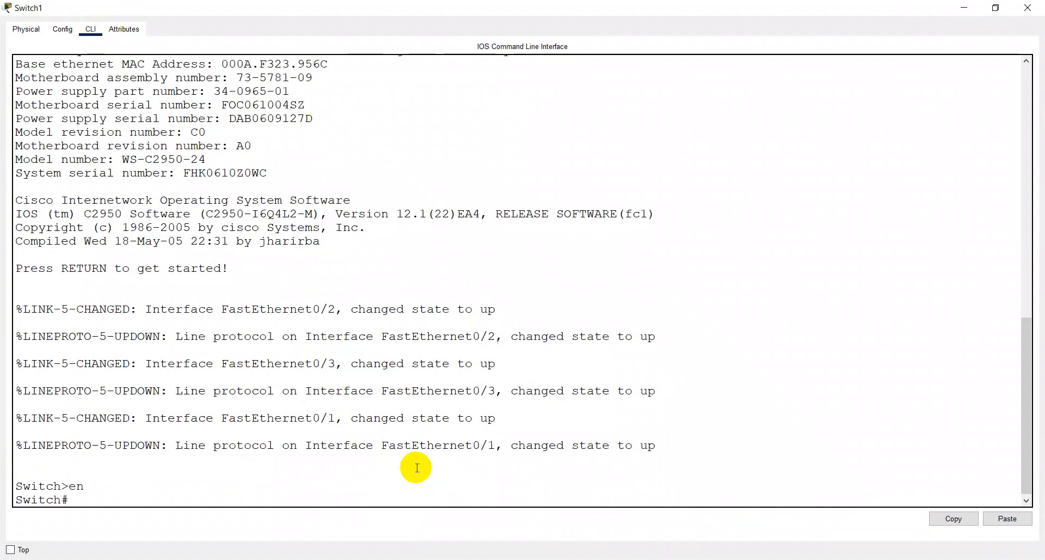
type("conf t")
key("Return")
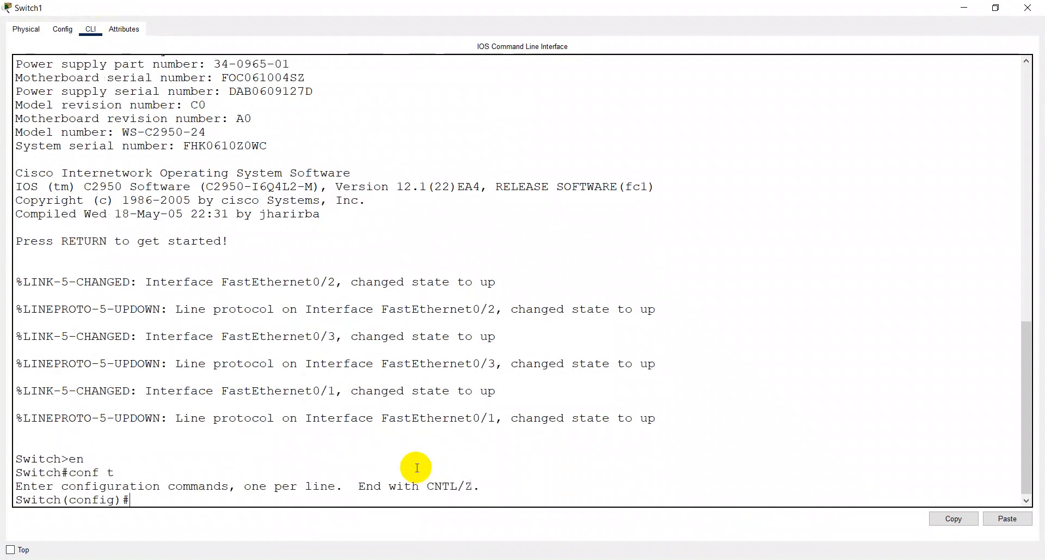
- Create VLAN 10 on Switch1 and name it TKJ
type("vlan 10")
key("Return")
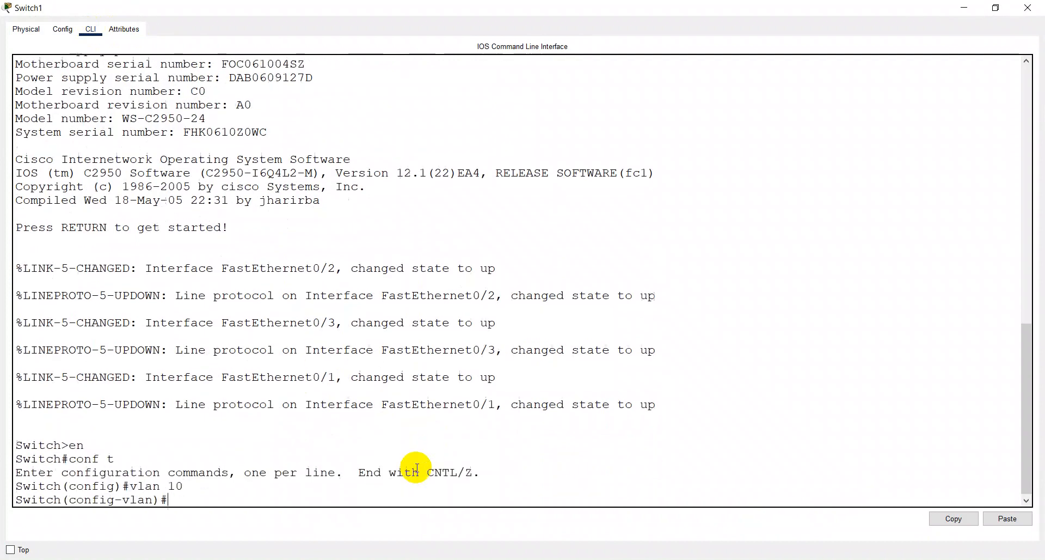
type("name TKJ")
key("Return")
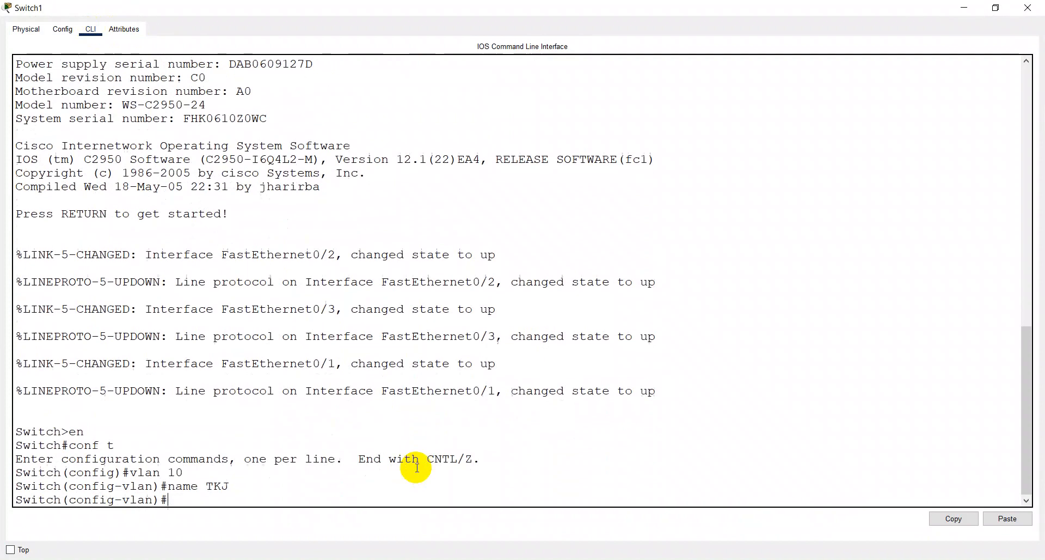
- Create VLAN 20 on Switch1 and name it TITL
type("vlan 20")
key("Return")
type("N")
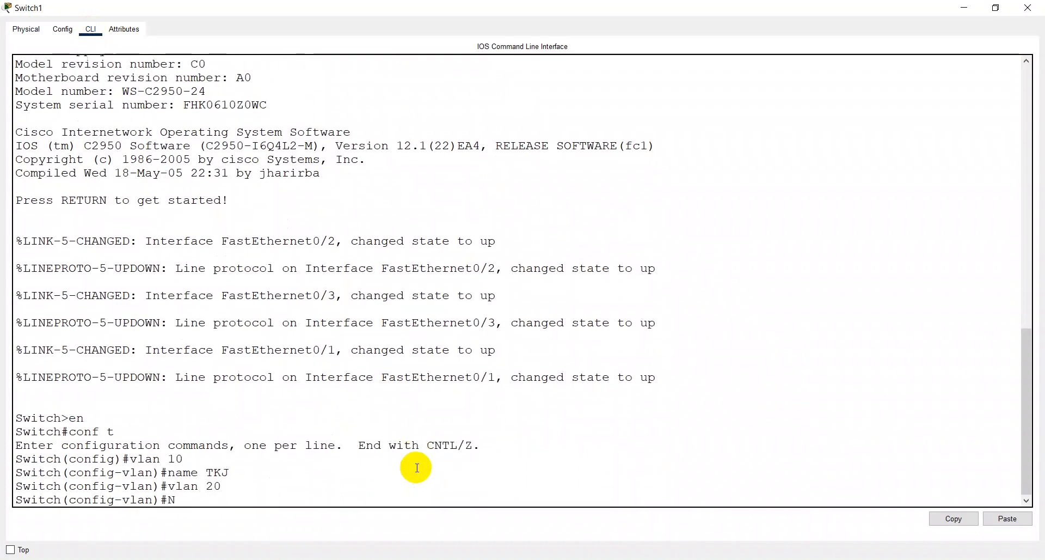
type("AME")
key("BackSpace")
key("BackSpace")
key("BackSpace")
key("BackSpace")
key("BackSpace")
type("name TITL")
key("Return")
- Set Switch1's interface fa0/2 to access mode and assign it to VLAN 20
type("int")
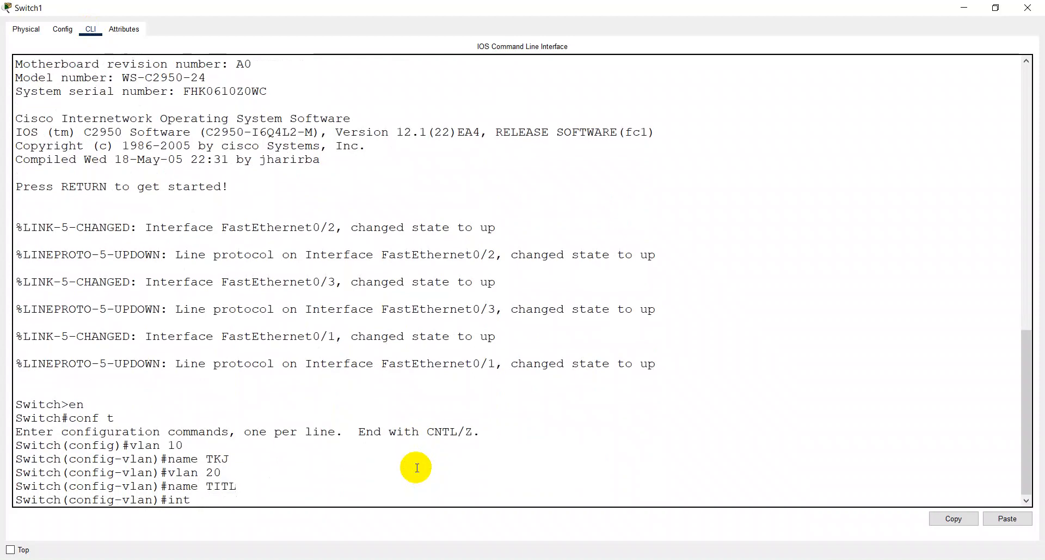
key("BackSpace")
key("BackSpace")
key("BackSpace")
key("BackSpace")
type("int")
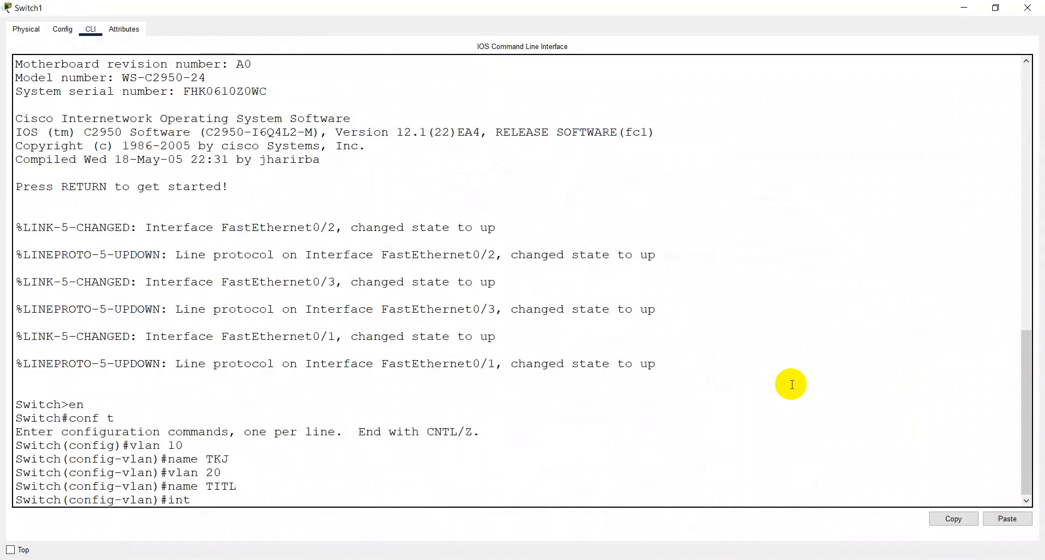
type("fa0/2")
key("Return")
type("sw")
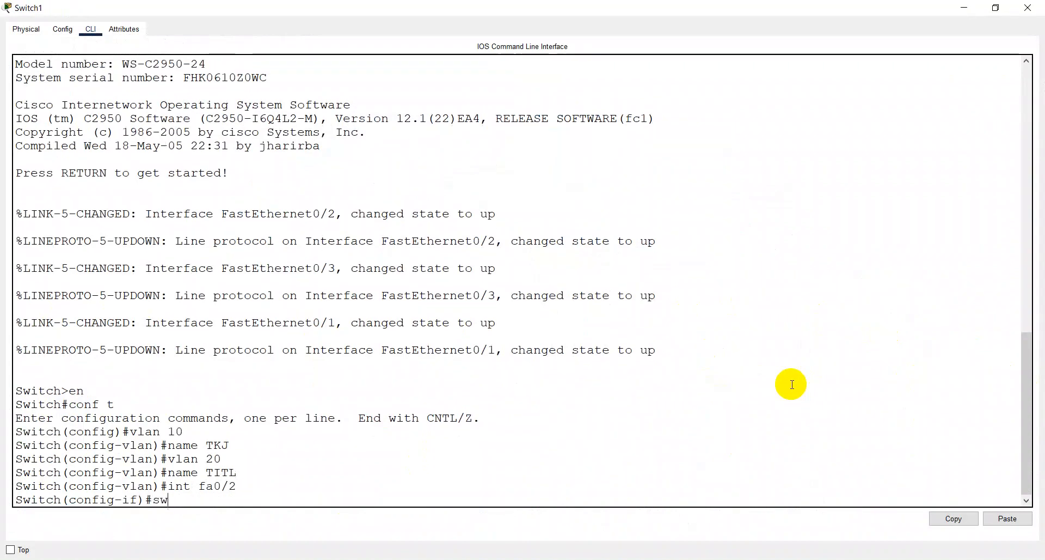
type(" mo acc")
key("Return")
type("sw acc ")
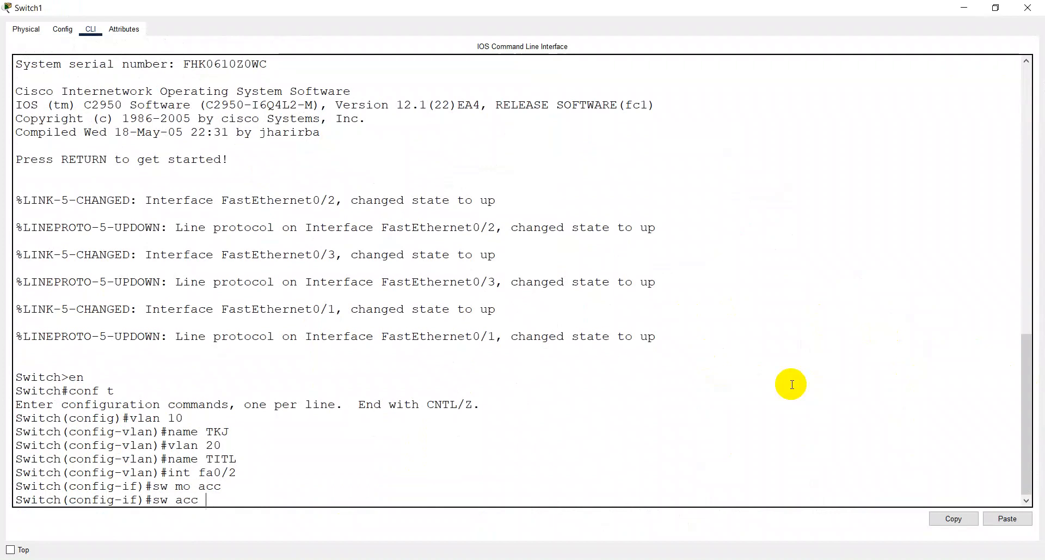
type("vlan 20")
key("Return")
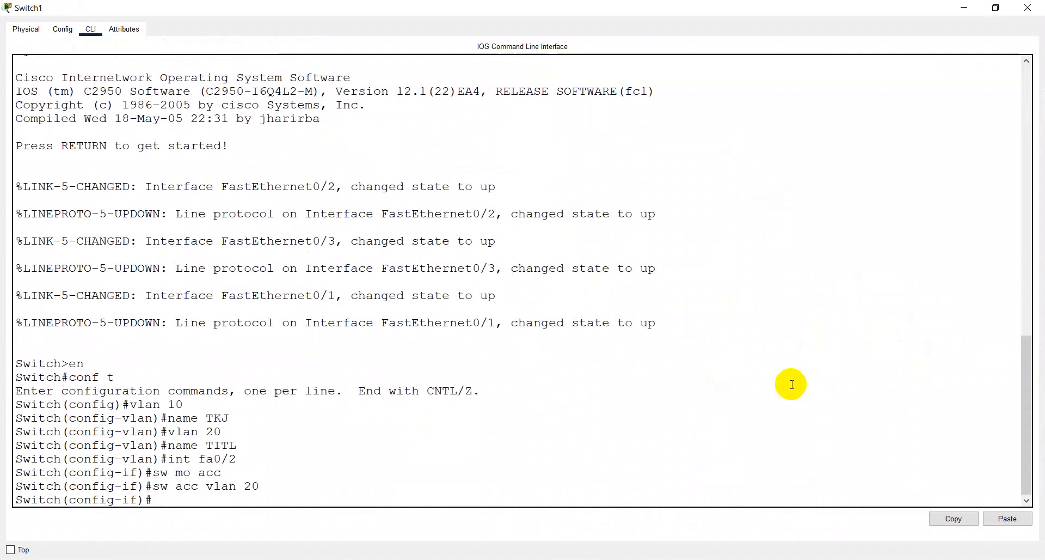
- Check Laptop2's port label in the topology, and set Switch1's interface f0/3 to access mode in VLAN 10
type("int f")
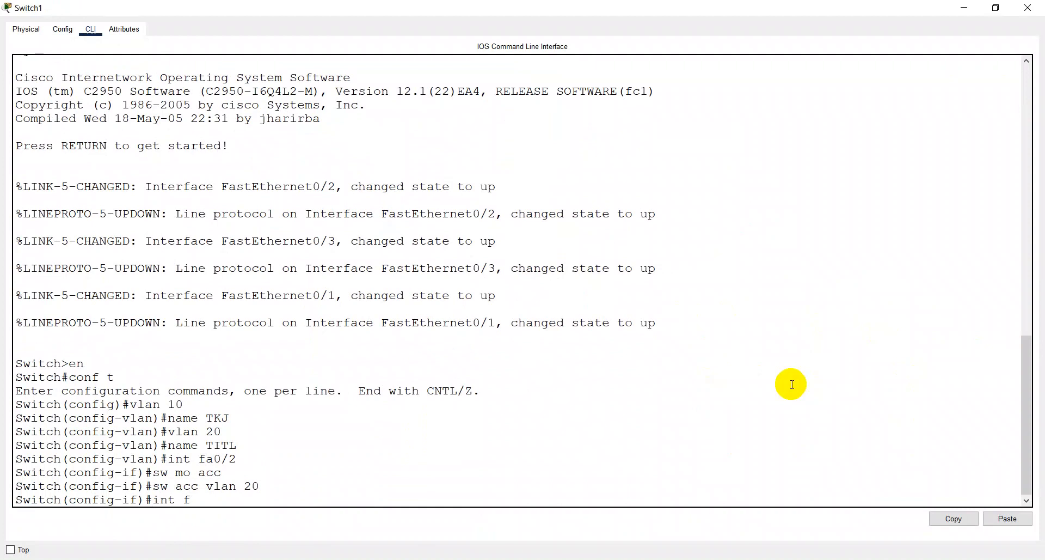
type("a0/")
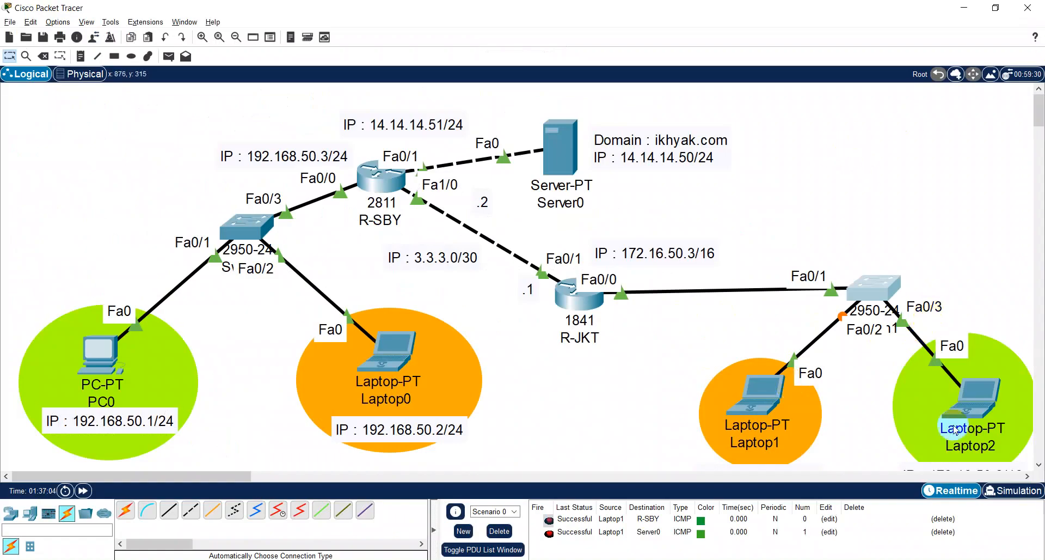
left_click(944, 414)
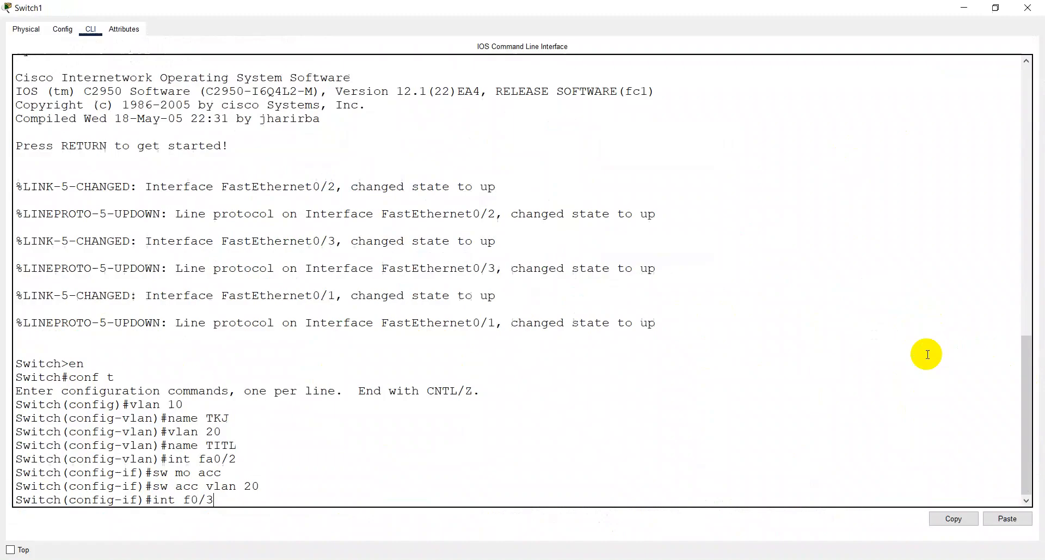
type("3")
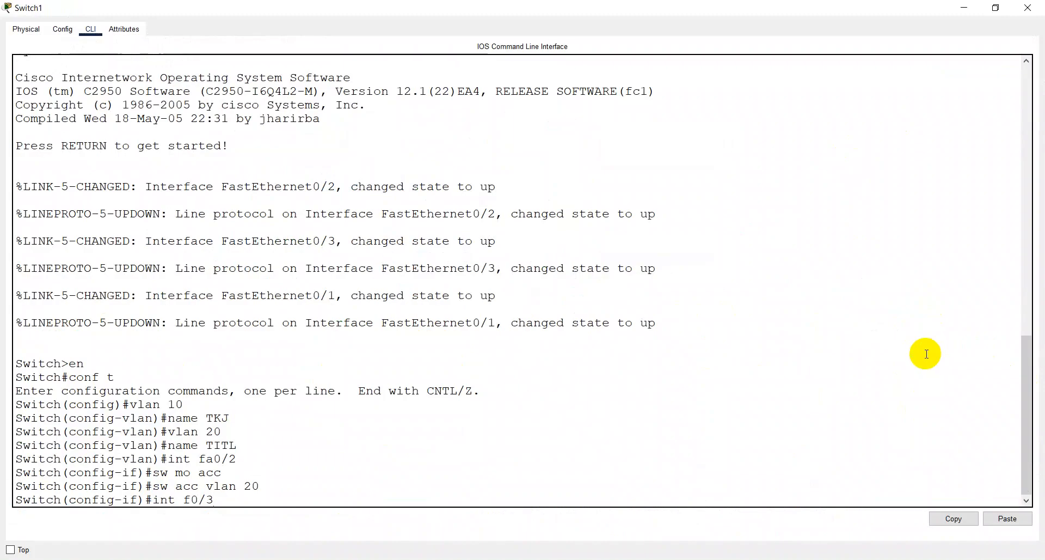
key("Return")
type("sw mo acc")
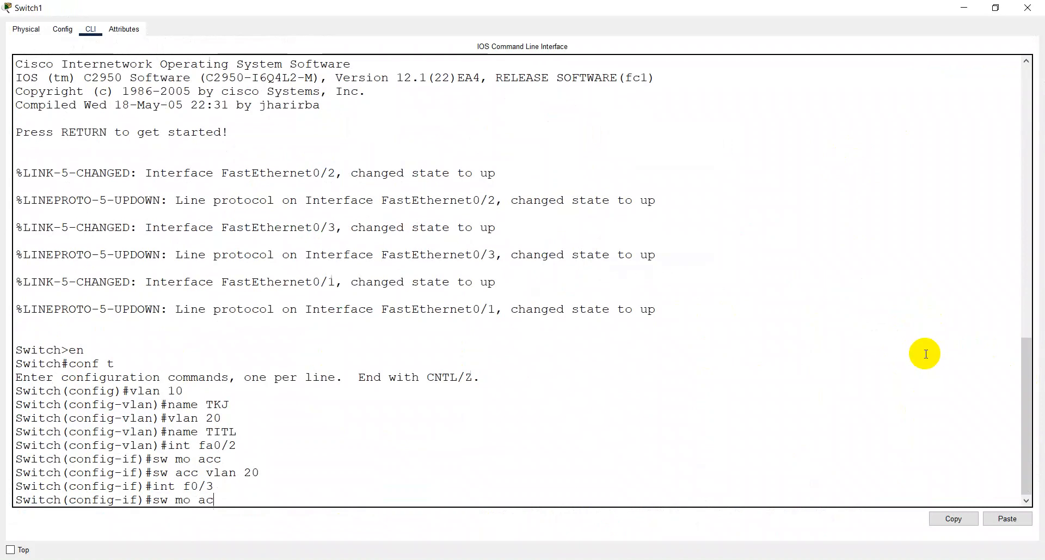
key("Return")
type("sw acc ")
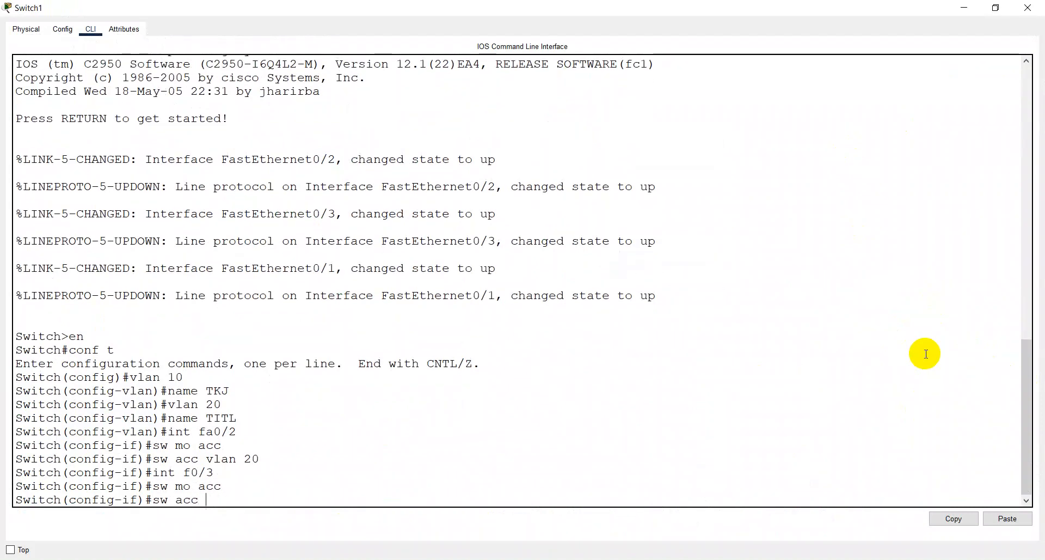
type("vlan 10")
key("Return")
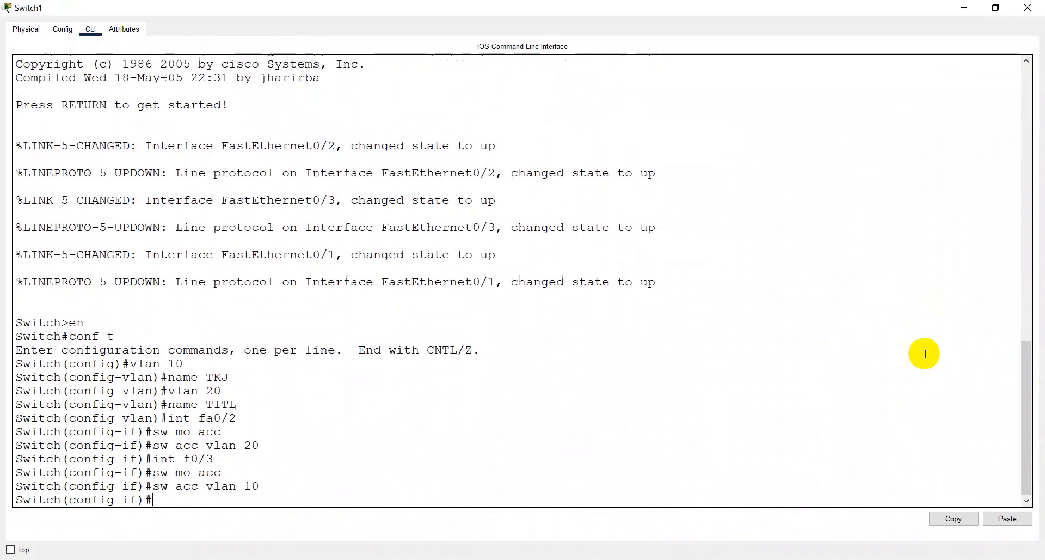
- Save Switch1's configuration, review its brief VLAN list, and close the switch window
type("do w")
key("Return")
type("do")
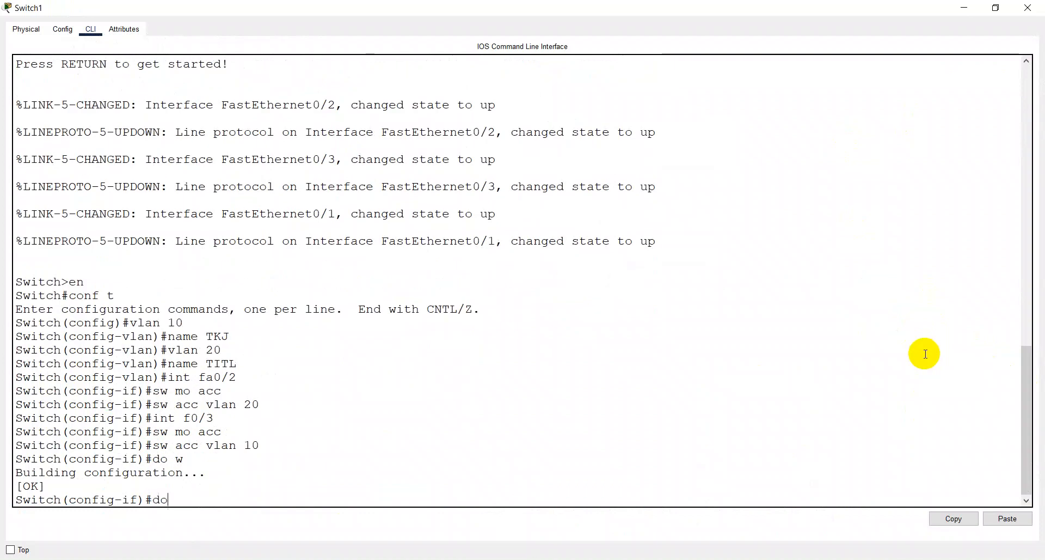
type(" sh vlan br")
key("Return")
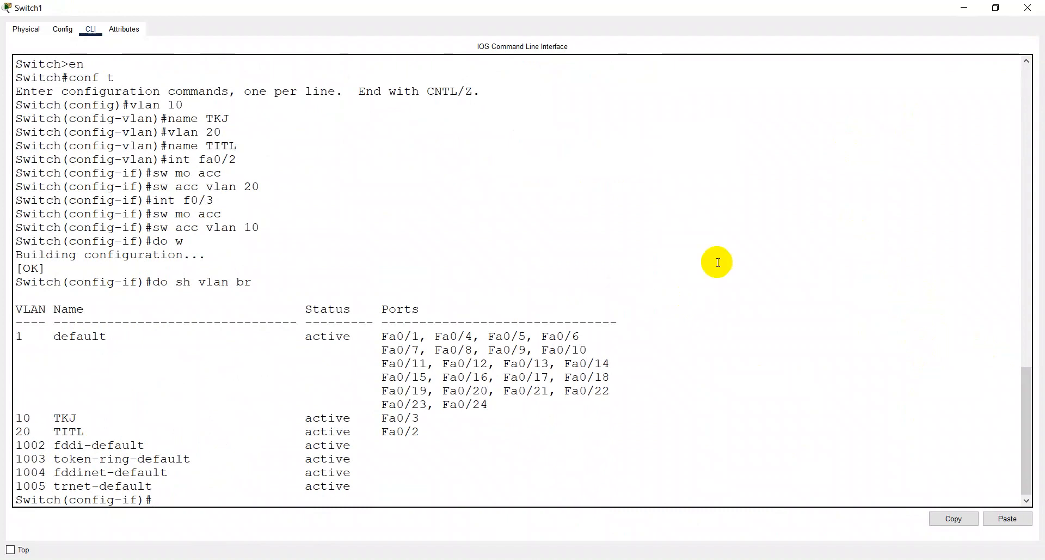
key("alt+space")
key("c")
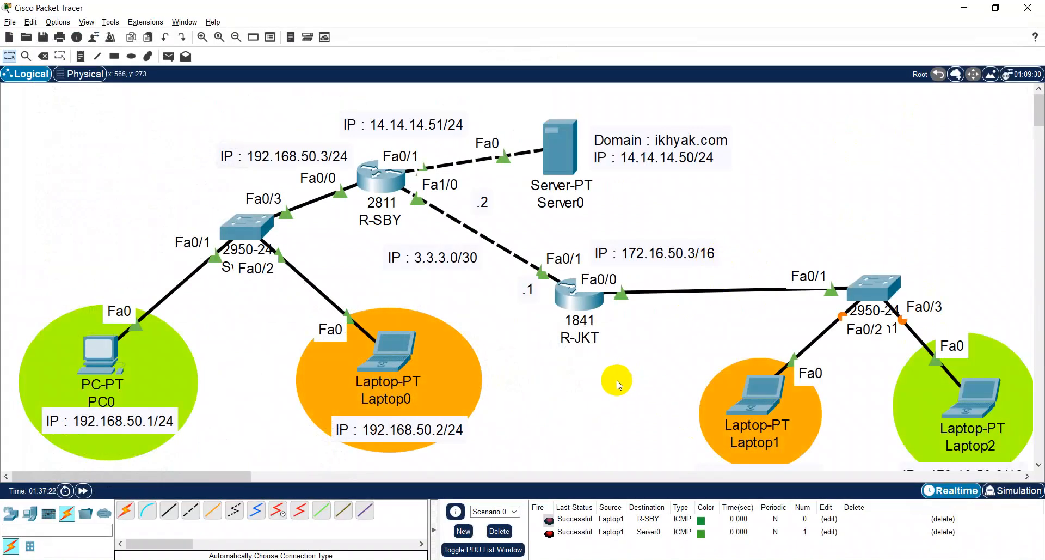
- Open router R-SBY's CLI maximized and create subinterface fa0/0.10 on the port facing Switch0
left_click(390, 190)
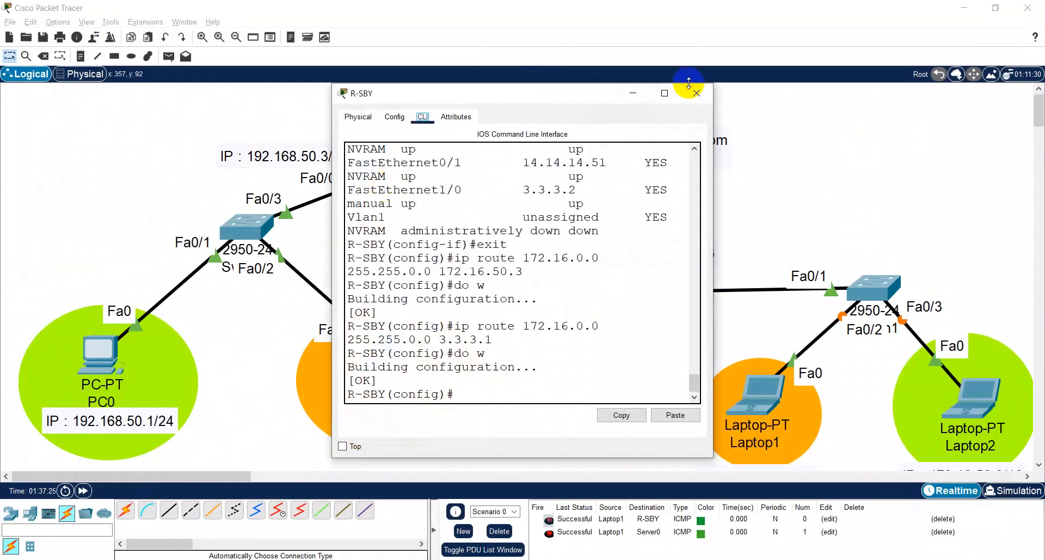
left_click(664, 93)
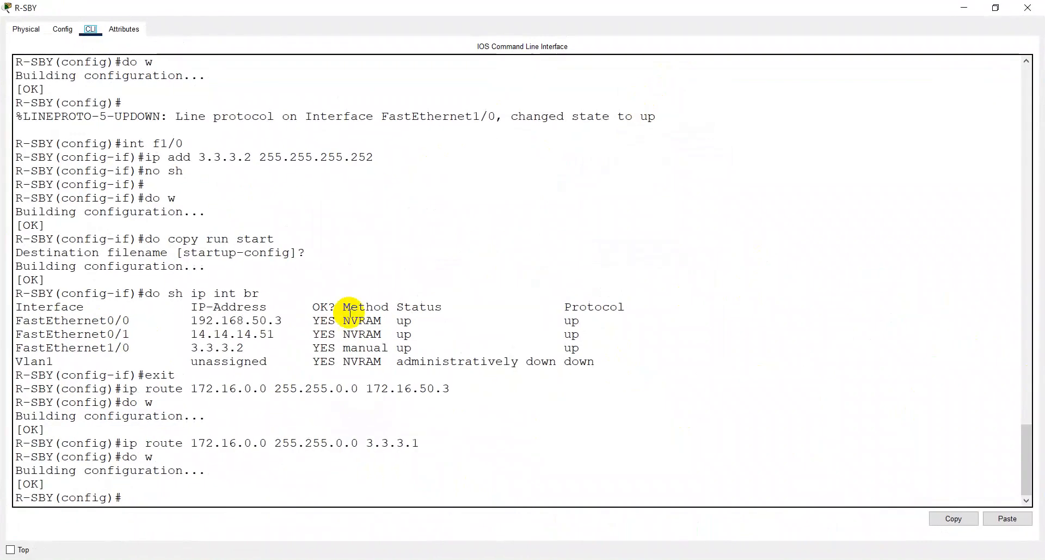
type("i")
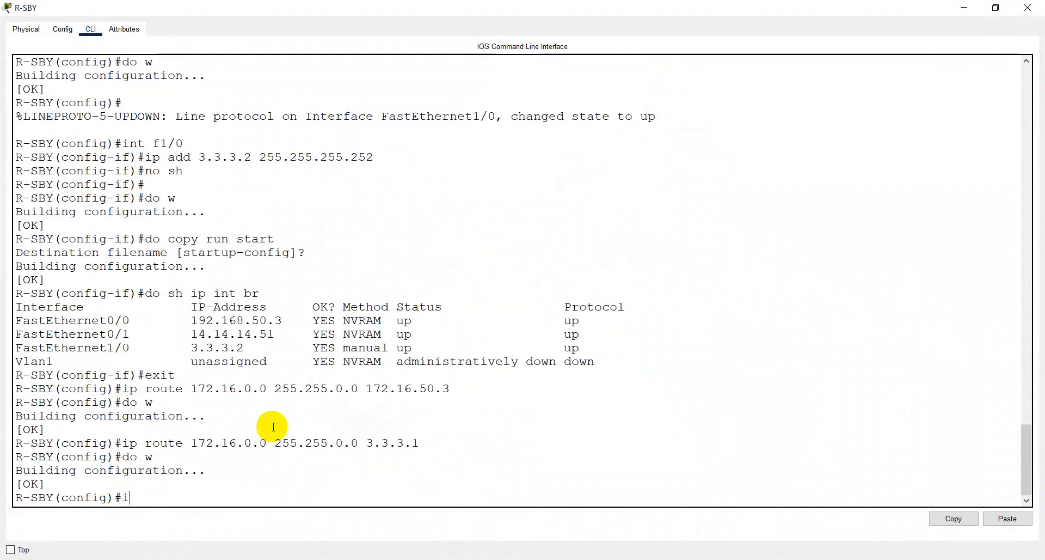
type("nt")
key("alt+Tab")
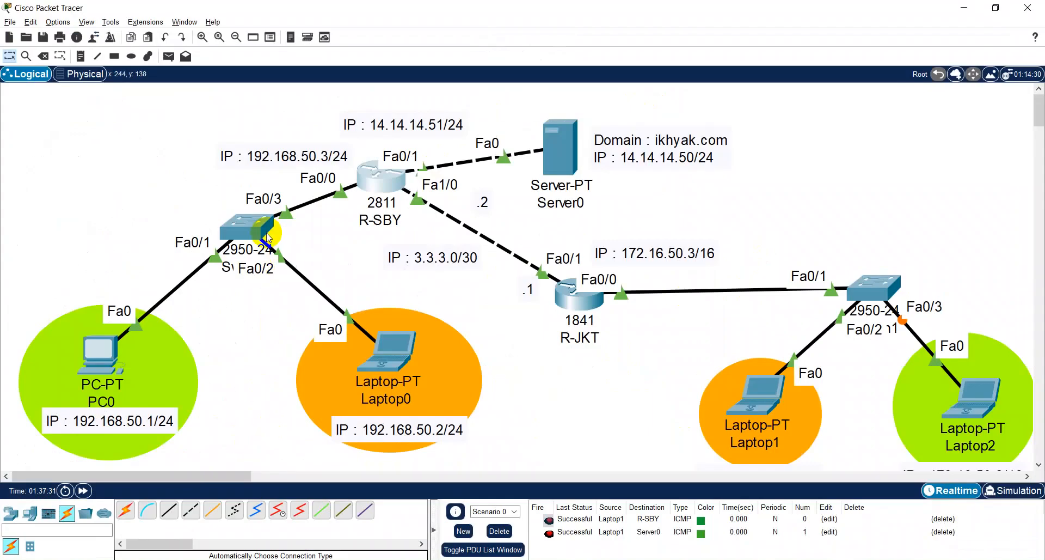
key("alt+Tab")
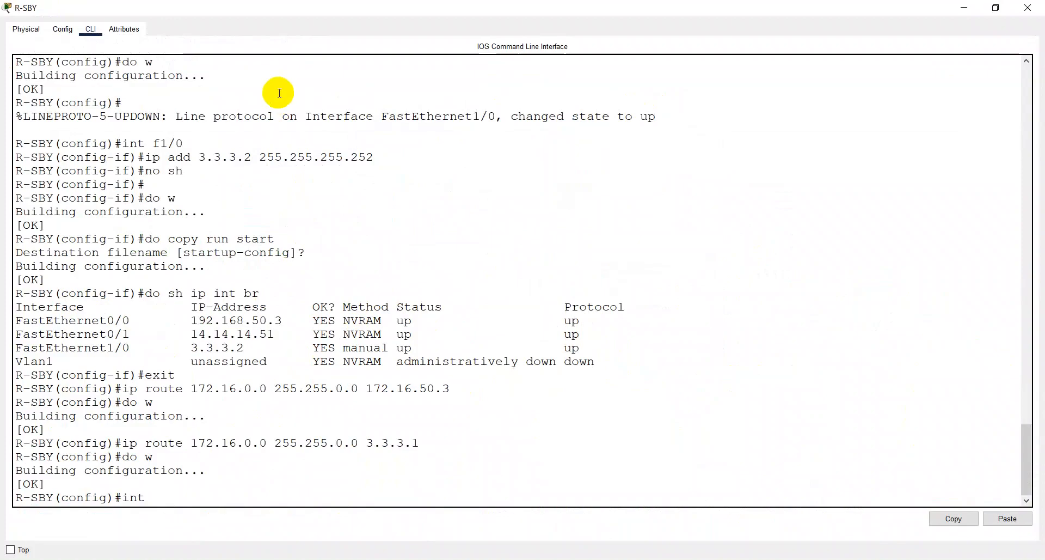
type("fa0/0")
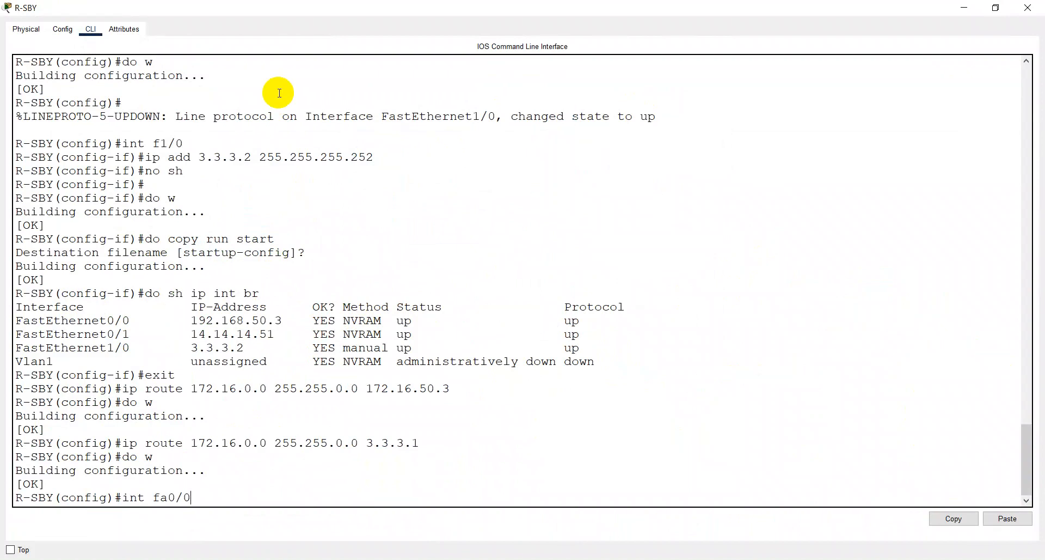
type(".10")
key("Return")
key("Return")
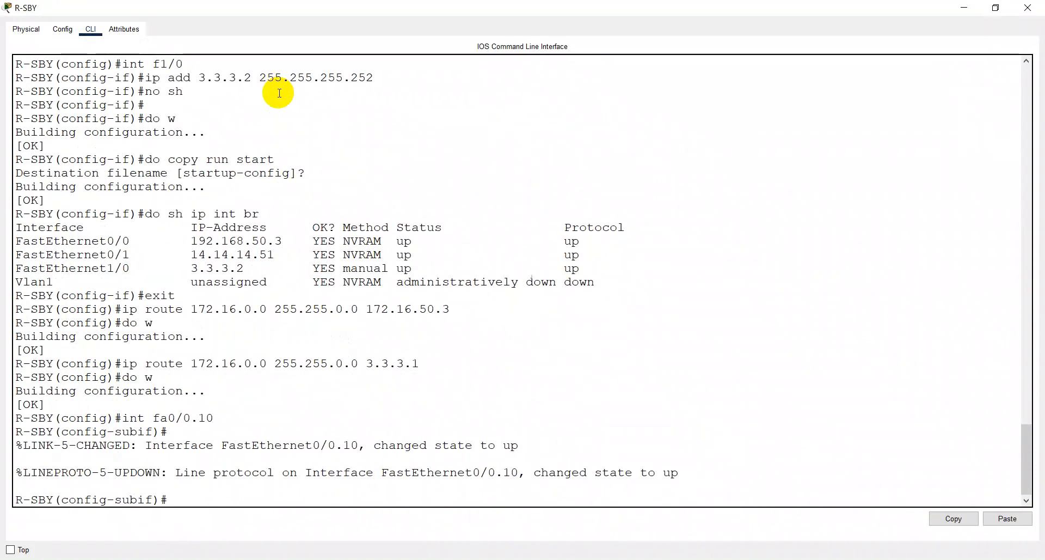
- Switch to ChatGPT in the browser and ask "konfigurasi dhcp vlan di router cisco"
key("alt+Tab")
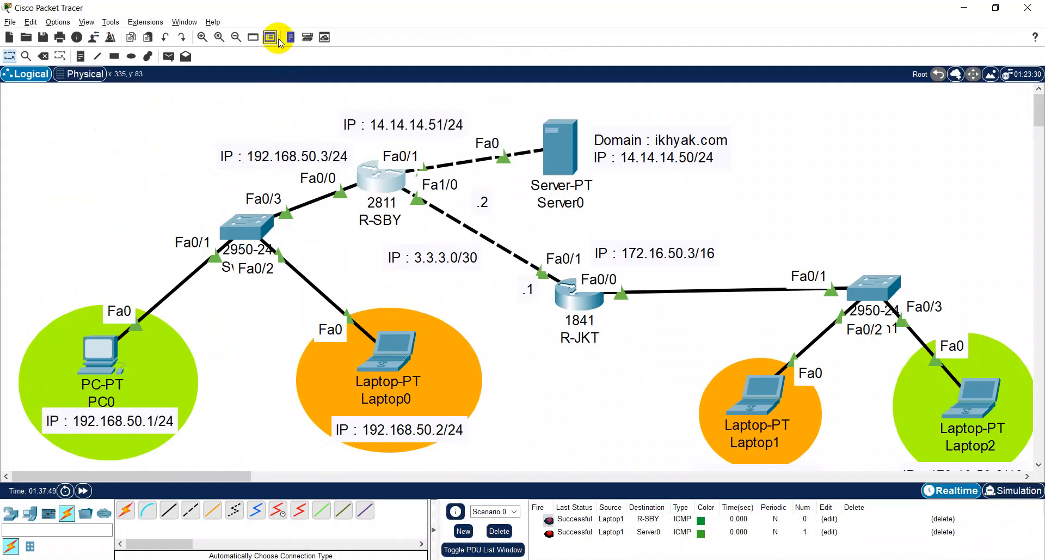
key("alt+Tab")
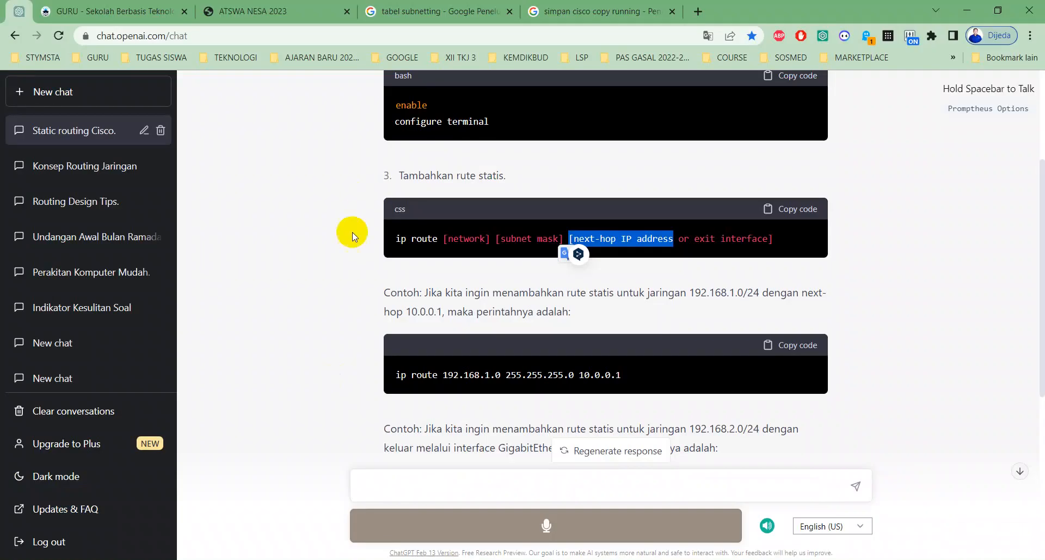
left_click(478, 486)
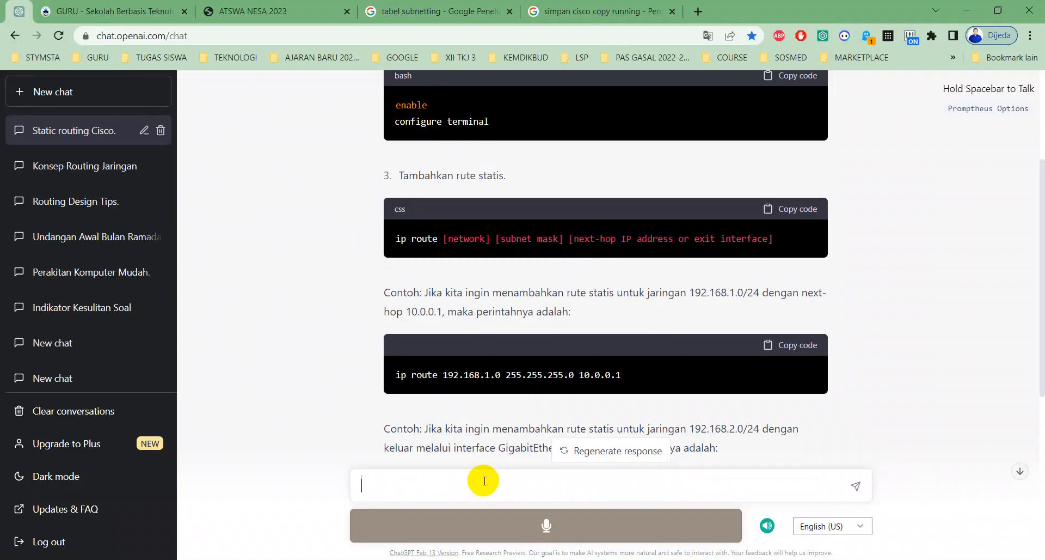
type("vlan")
key("BackSpace")
key("BackSpace")
type("konfigurasi dhcp vl")
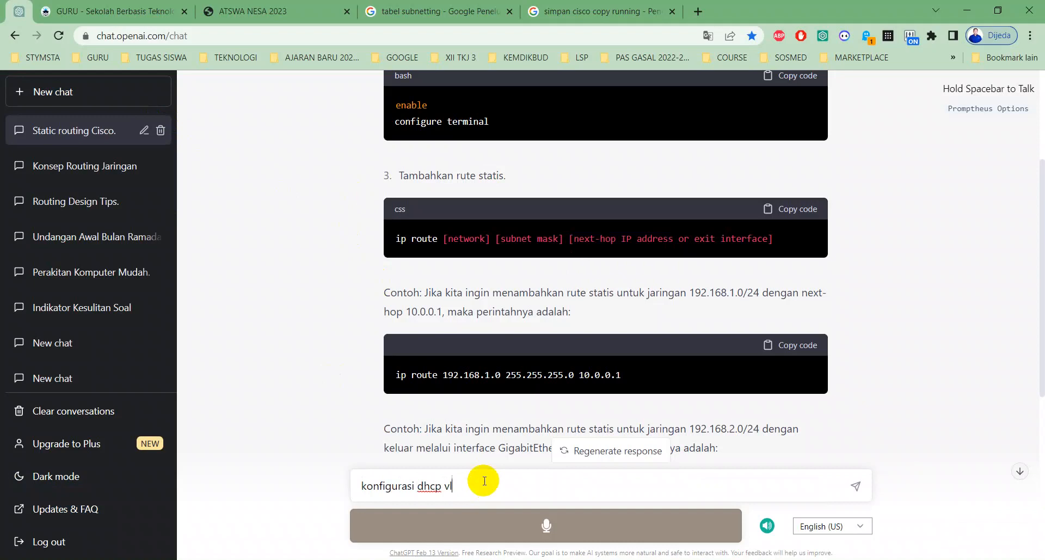
type("an di router cisco")
key("Return")
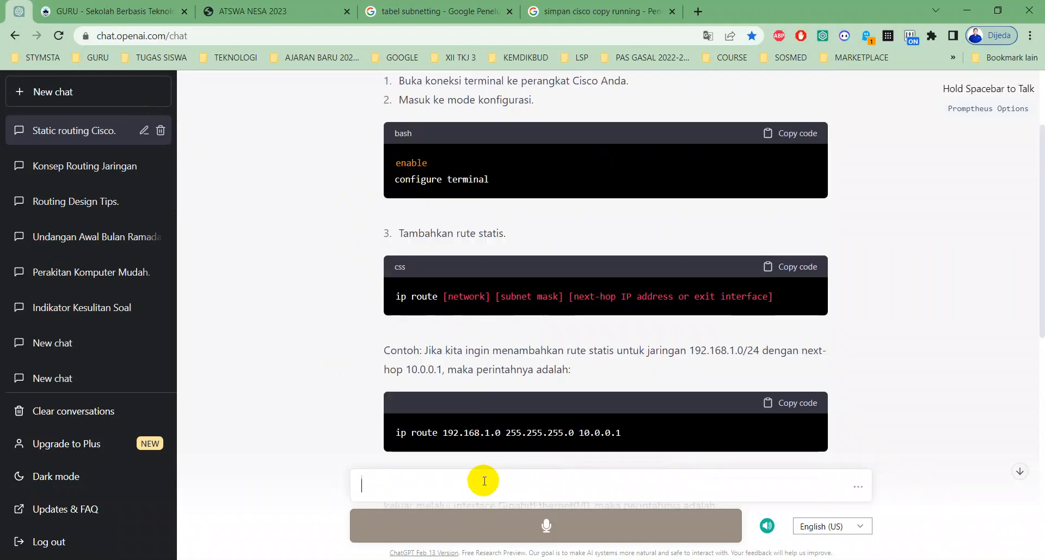
- Copy the submitted question "konfigurasi dhcp vlan di router cisco" from the chat and reload the ChatGPT page
scroll(554, 362, "down", 8)
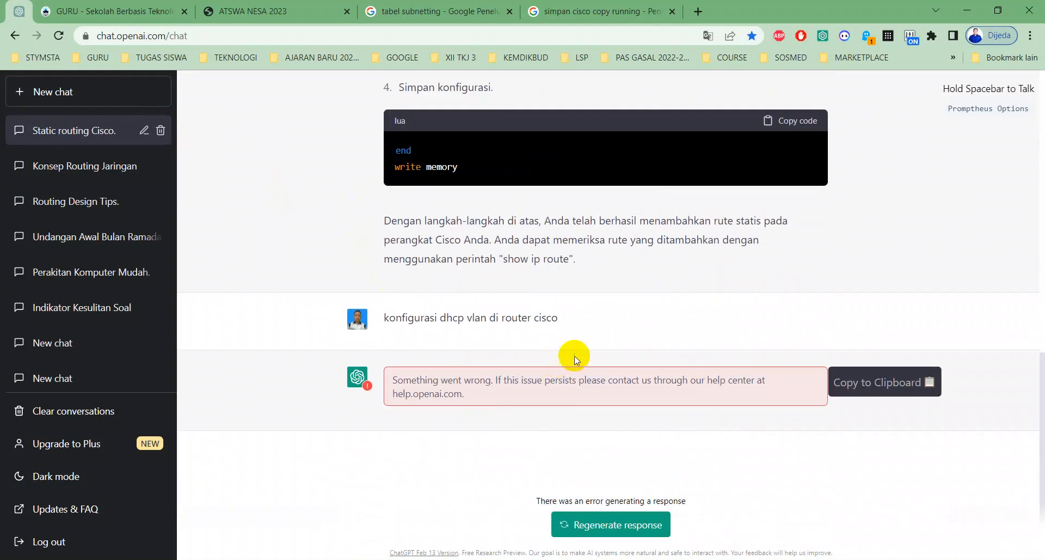
left_click_drag(561, 318, 383, 312)
key("ctrl+c")
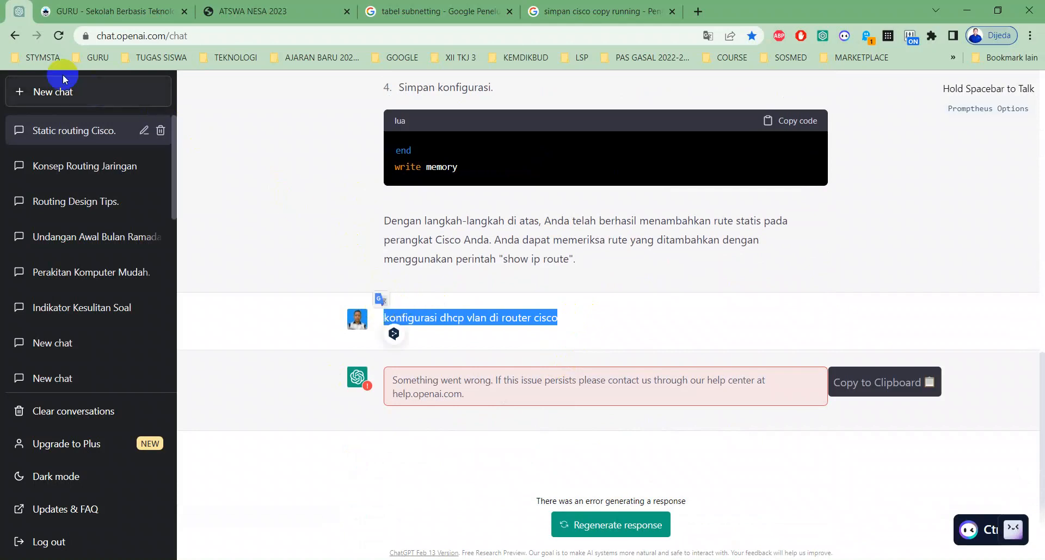
left_click(57, 37)
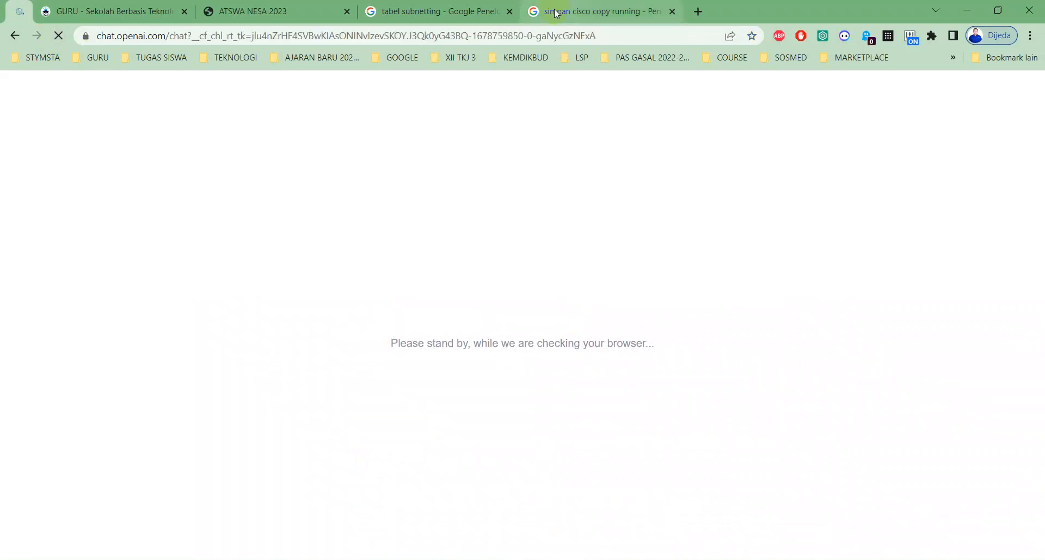
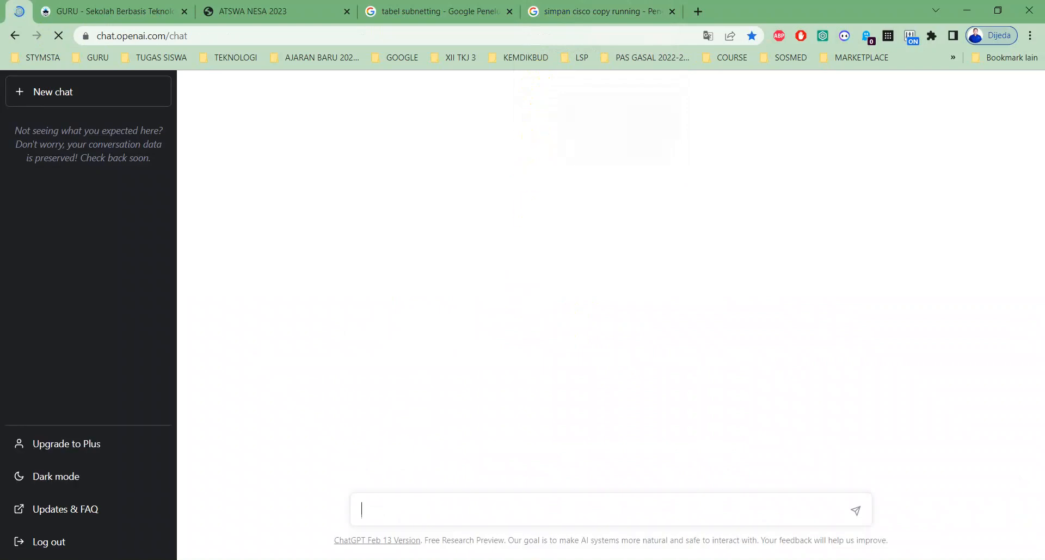
- Try to ask ChatGPT about "konfigurasi dhcp vlan di router cisco" and start logging back in to the account
key("ctrl+v")
key("Return")
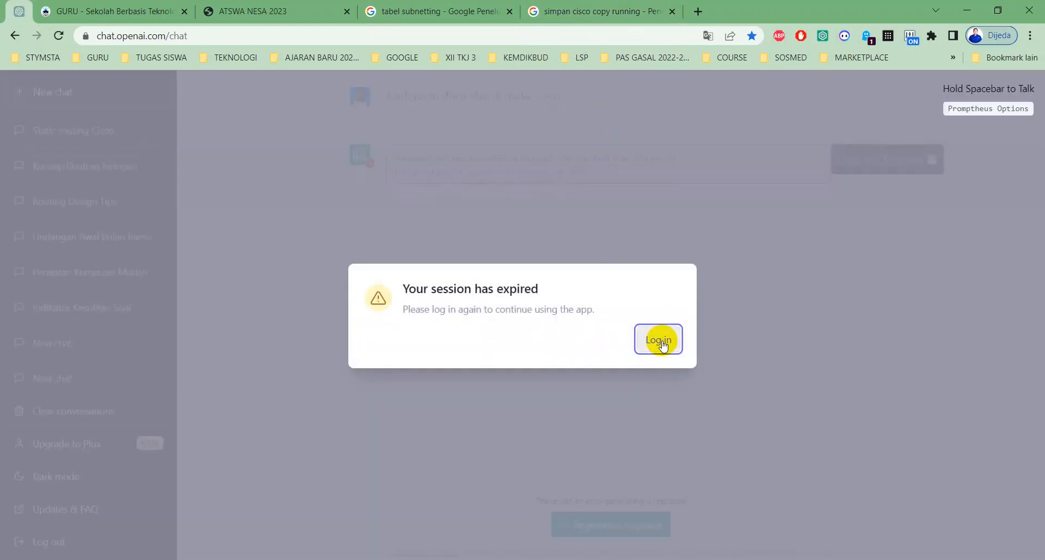
left_click(658, 340)
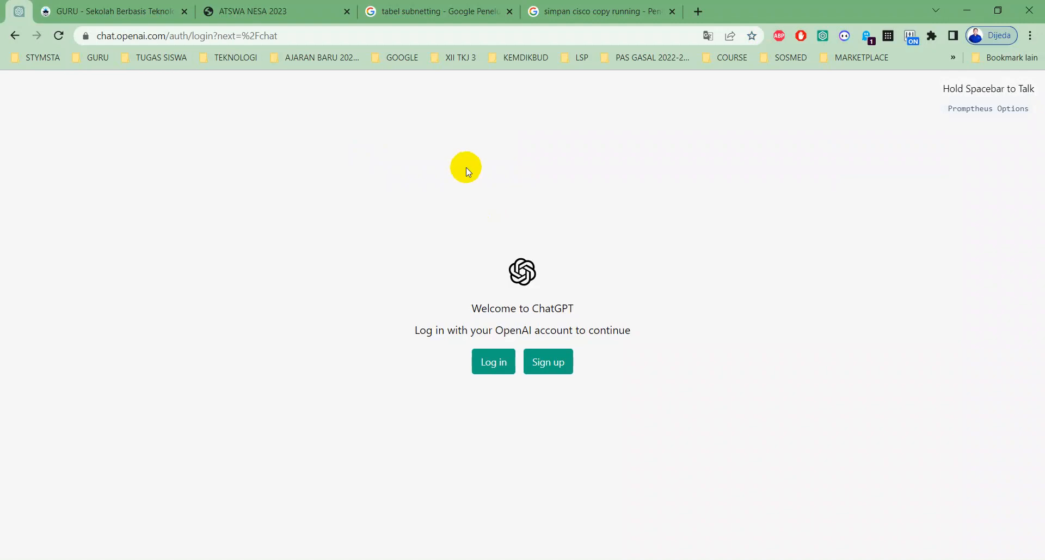
left_click(500, 371)
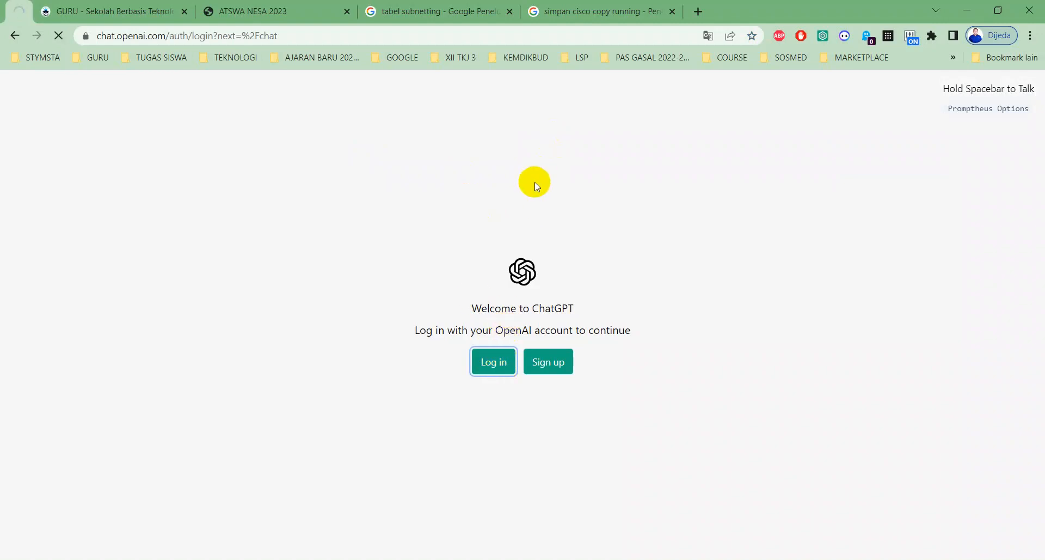
- Search Google for "konfigurasi dhcp vlan di router cisco", dismissing the memory saver notice
left_click(625, 11)
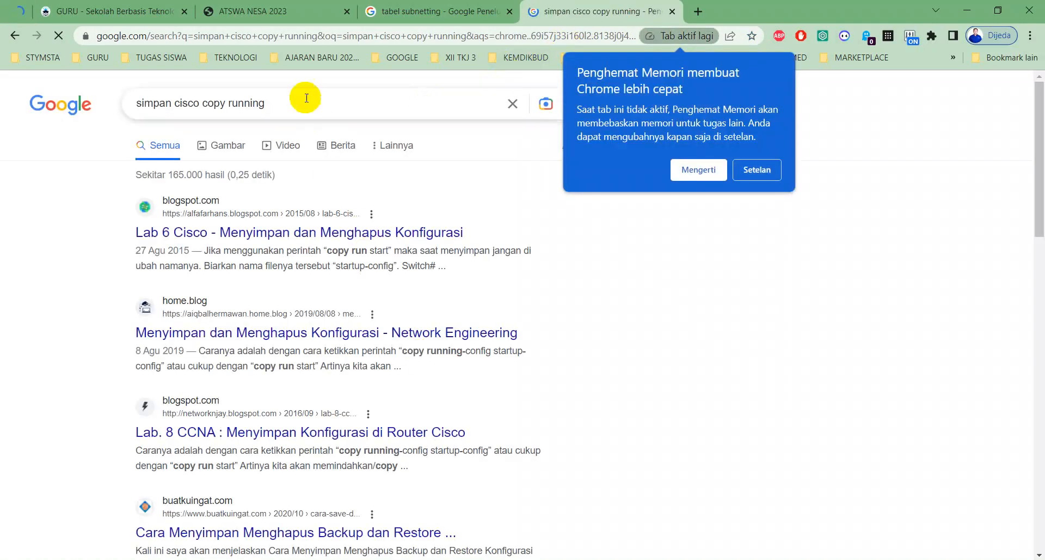
triple_click(261, 103)
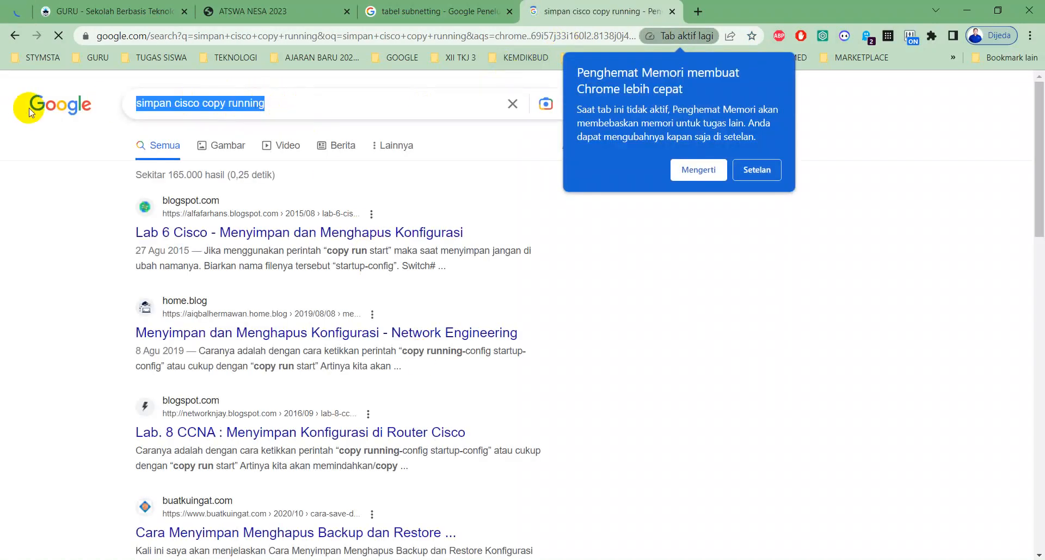
left_click(700, 169)
key("ctrl+v")
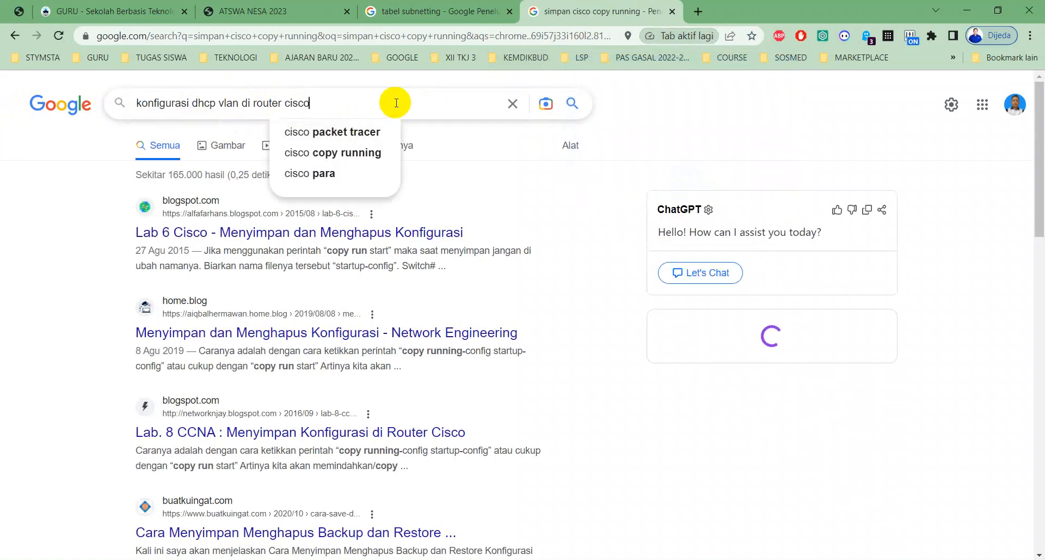
key("Return")
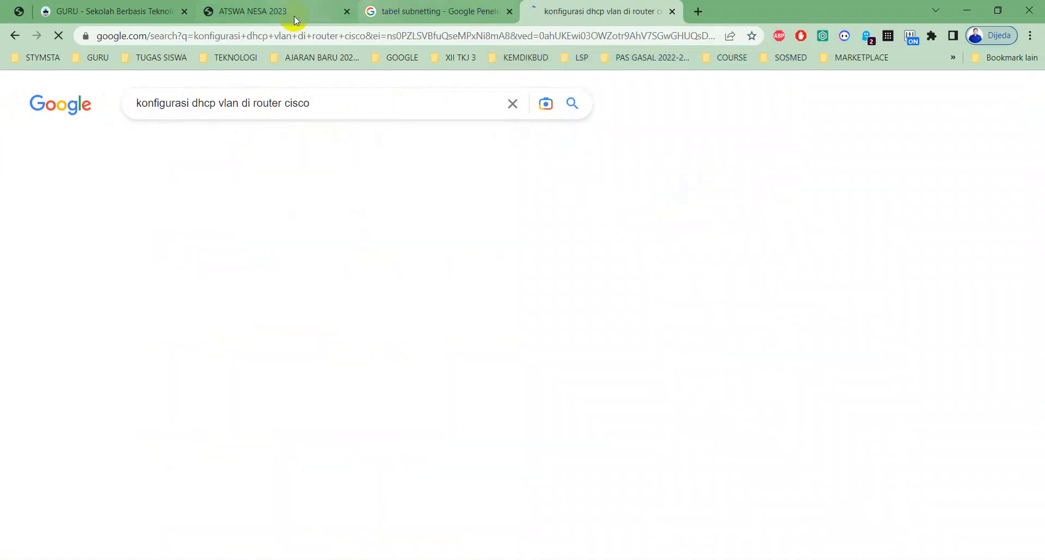
- Continue the ChatGPT login with the listed Google account and open the bardimin.com article on DHCP with multiple VLANs
left_click(12, 14)
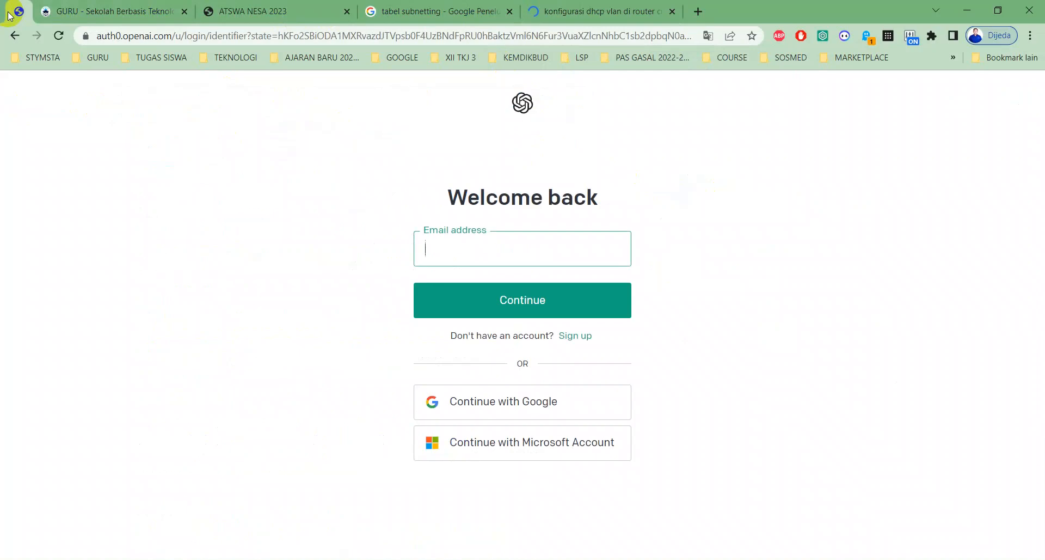
left_click(468, 391)
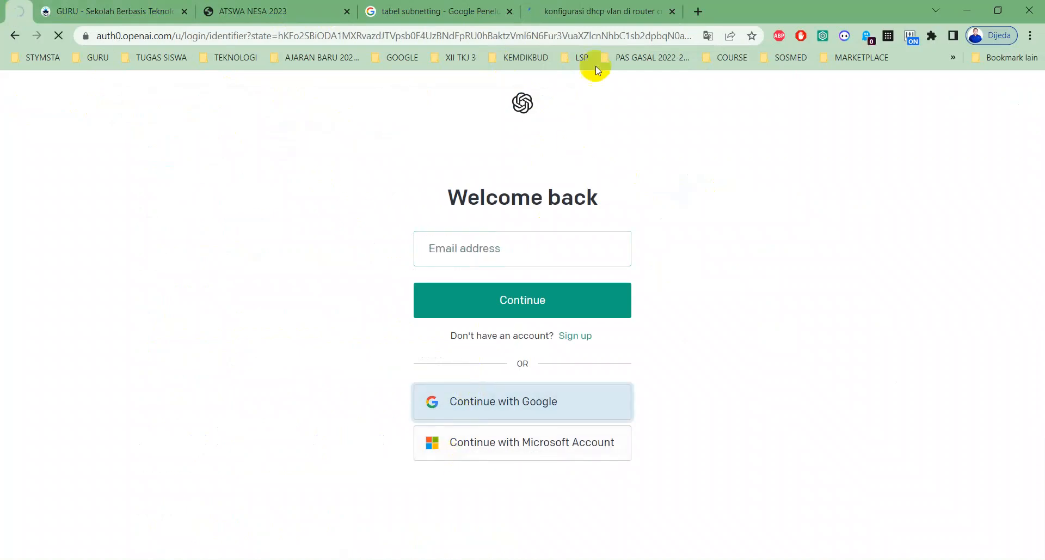
left_click(596, 11)
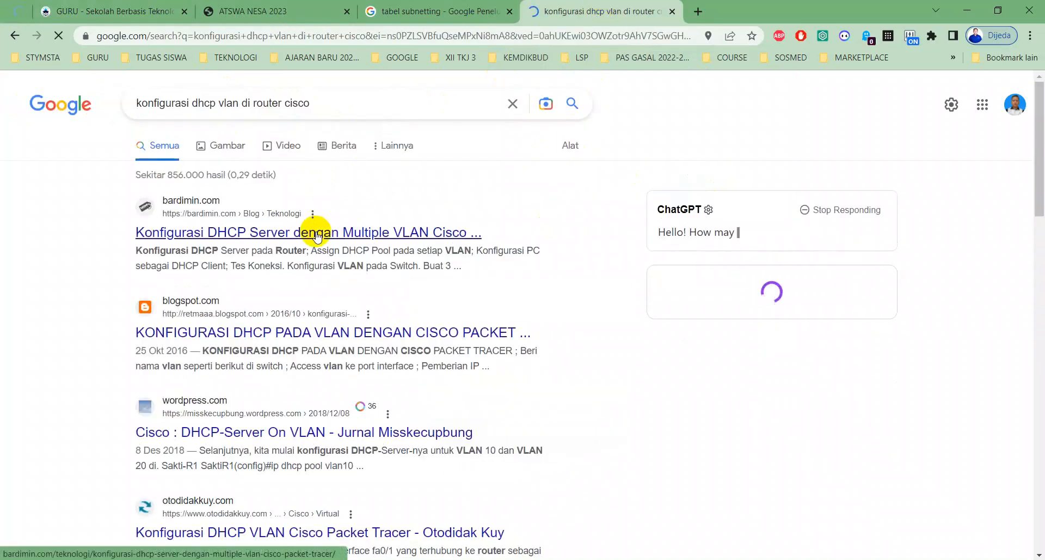
left_click(16, 11)
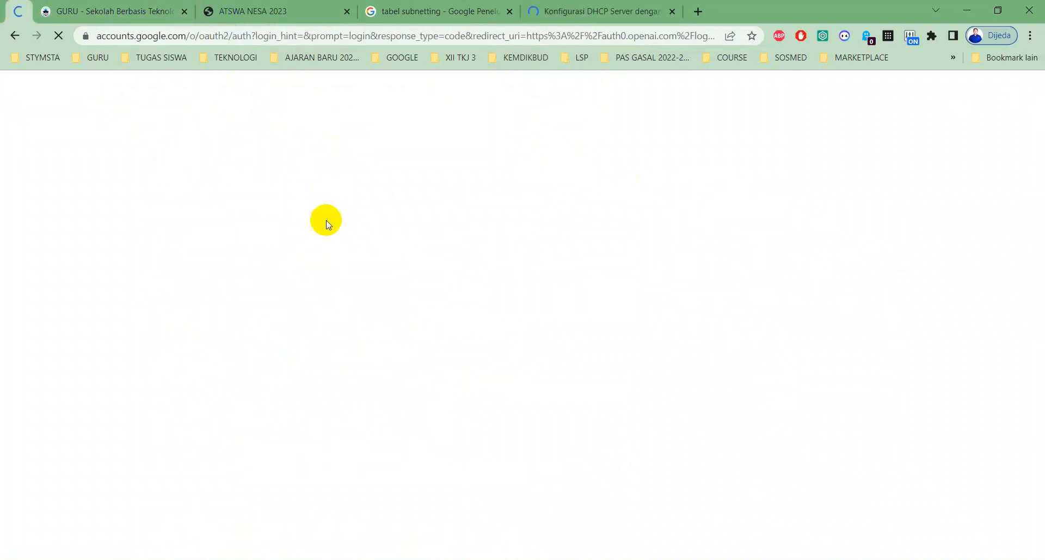
left_click(509, 285)
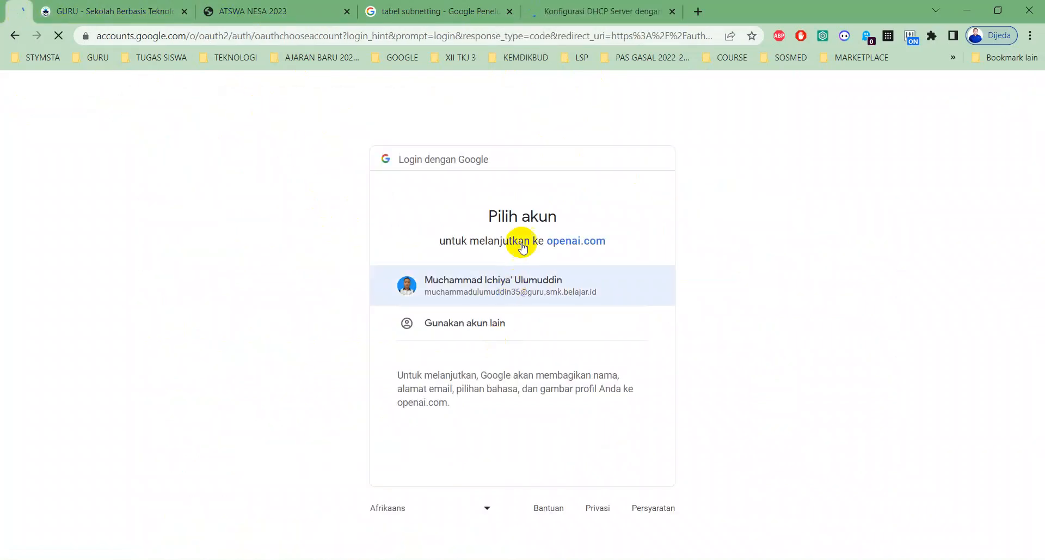
- Examine the article's switch VLAN commands and its router subinterface configuration with dot1q encapsulation
left_click(564, 11)
scroll(474, 267, "down", 15)
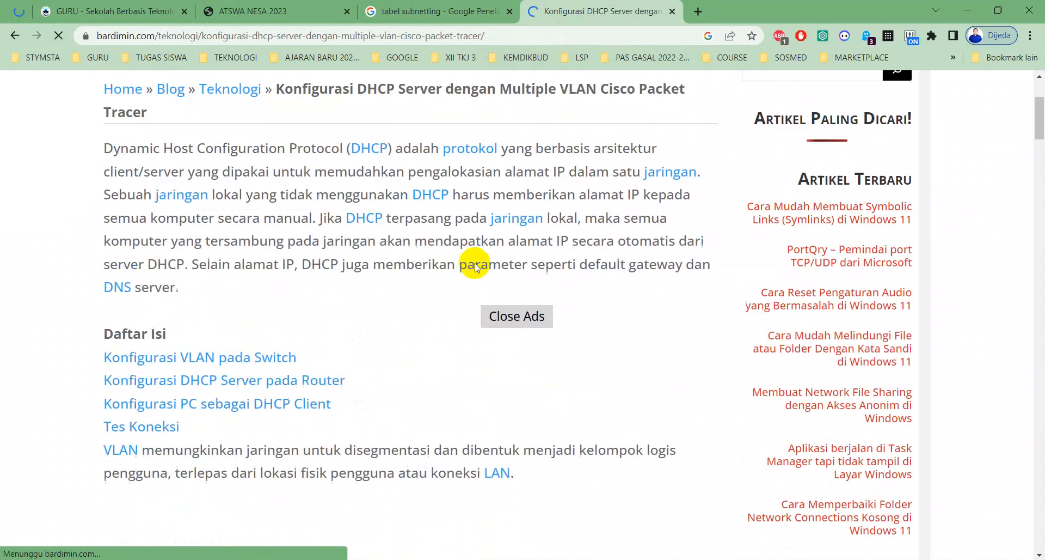
scroll(474, 269, "down", 11)
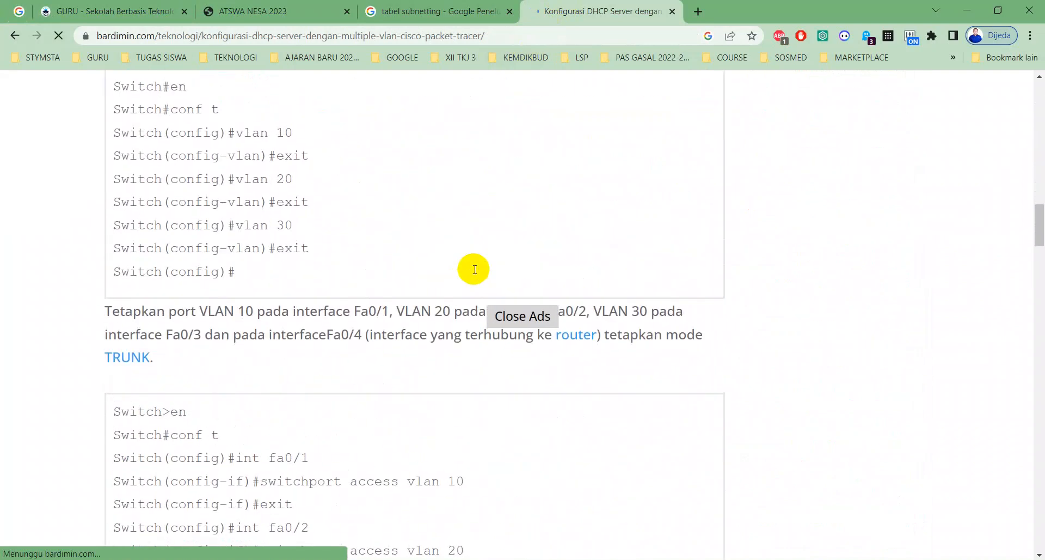
scroll(361, 195, "down", 18)
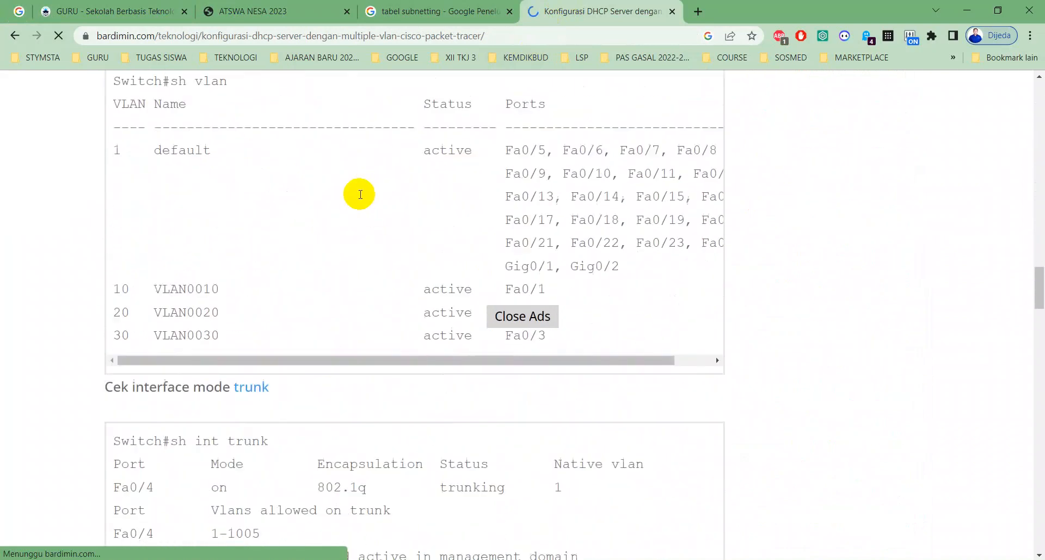
scroll(374, 296, "down", 2)
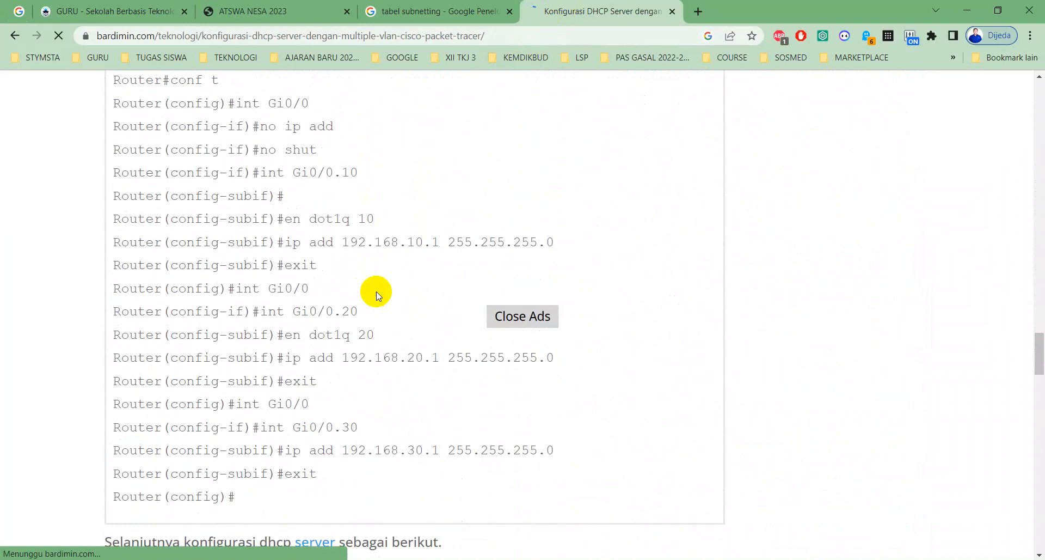
scroll(345, 247, "up", 2)
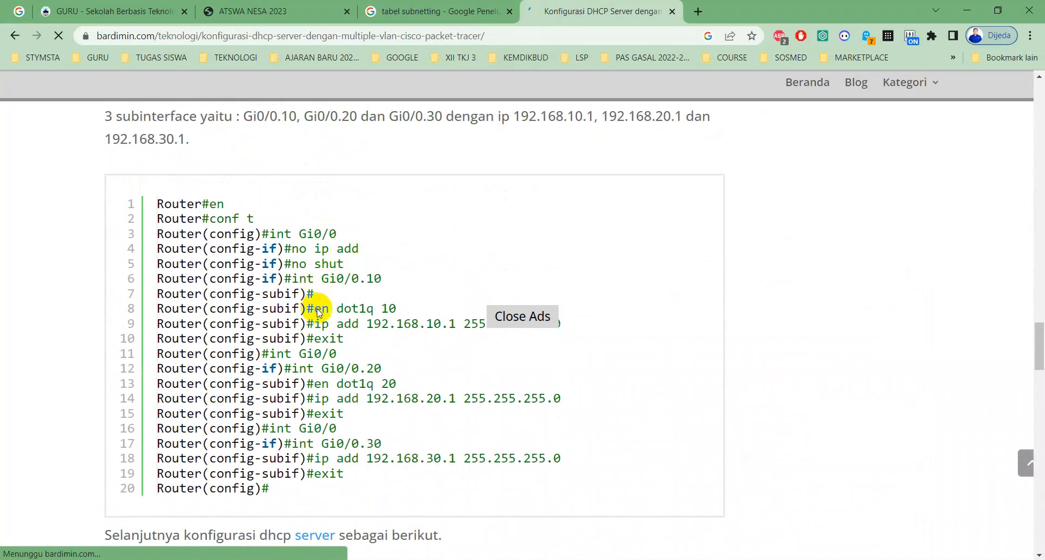
- Switch to the R-SBY router CLI and set dot1Q encapsulation 10 on subinterface fa0/0.10, using the article as reference
key("alt")
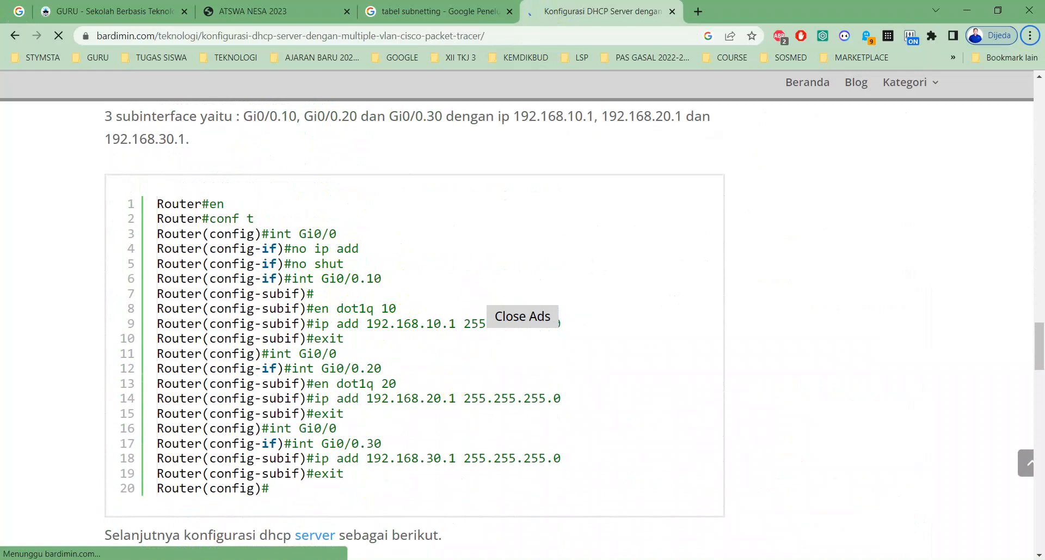
key("alt+Tab")
type("en")
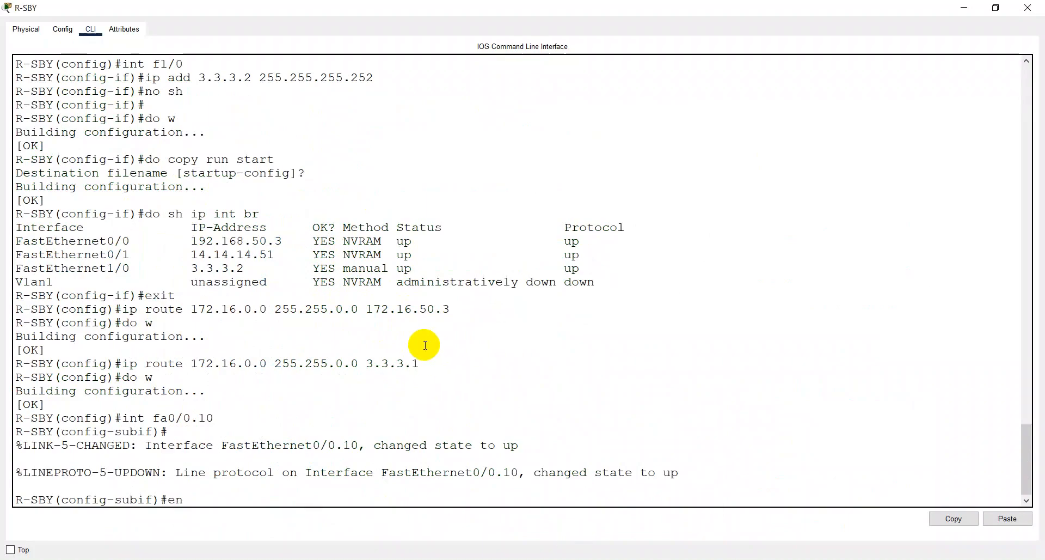
type(" dot1")
key("Tab")
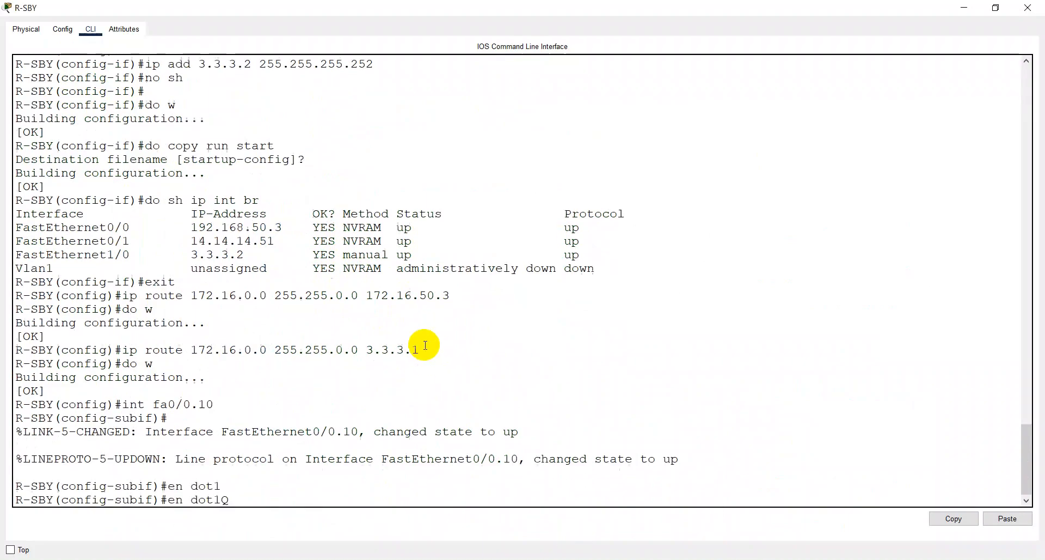
key("alt+Tab")
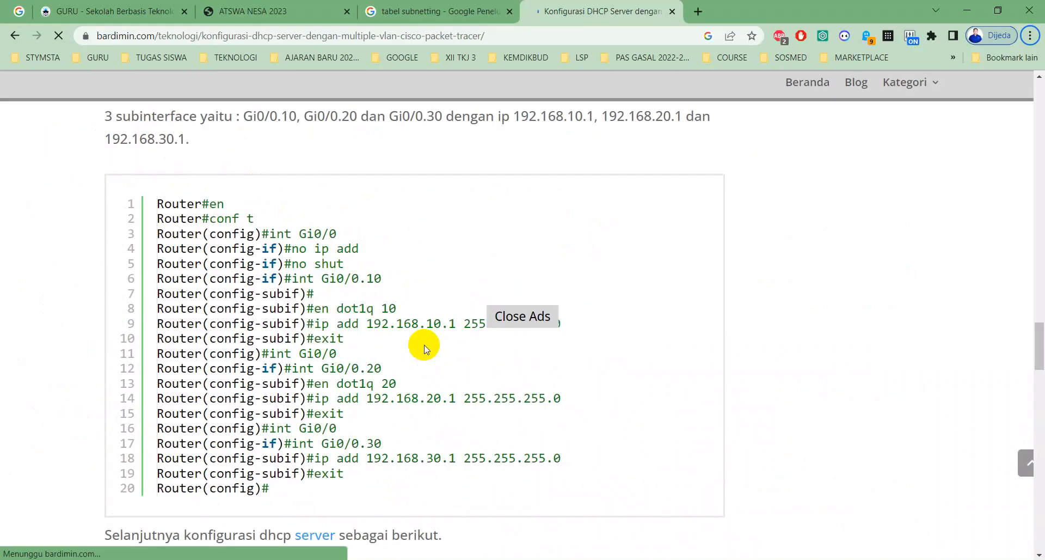
key("alt+Tab")
type("10")
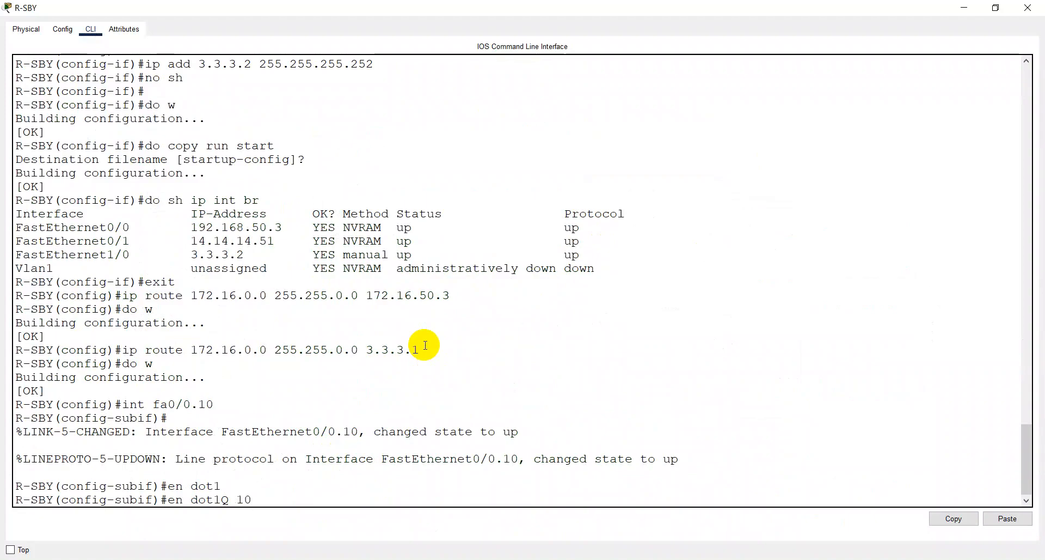
key("Return")
- Try to assign 192.168.50.1 with mask 255.255.255.0 to subinterface fa0/0.10, checking the article's example and the network topology
type("\\ip add")
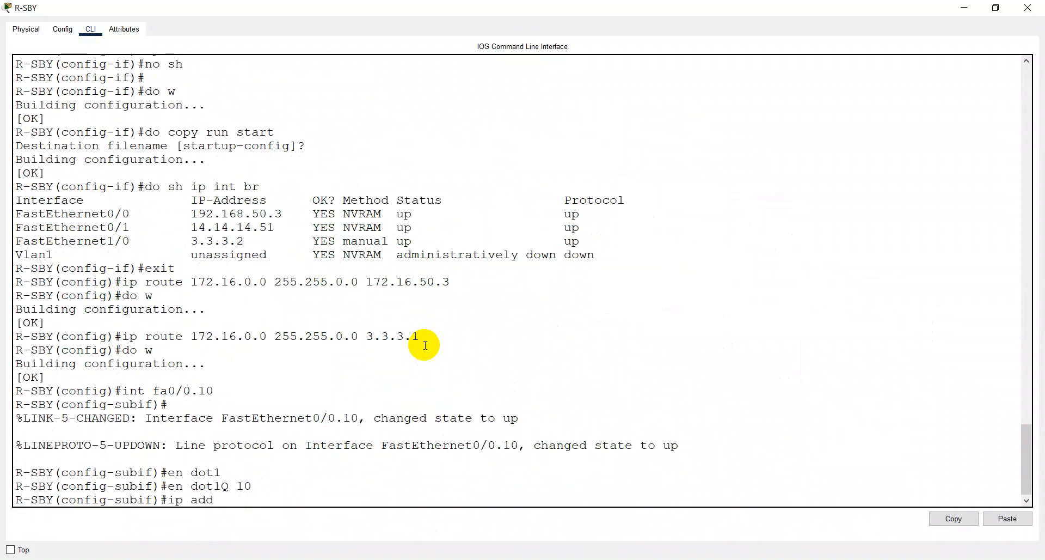
key("alt+Tab")
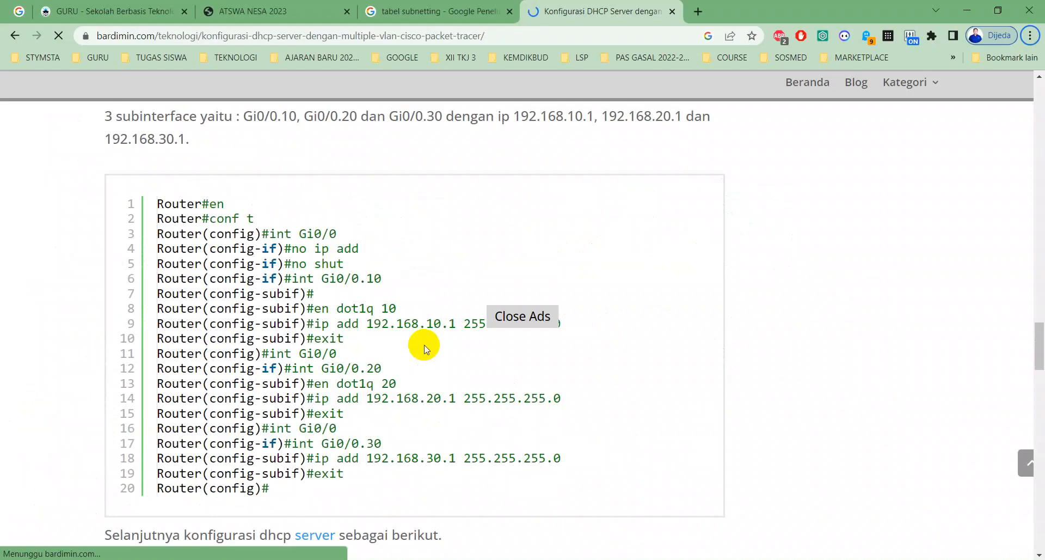
scroll(550, 298, "down", 1)
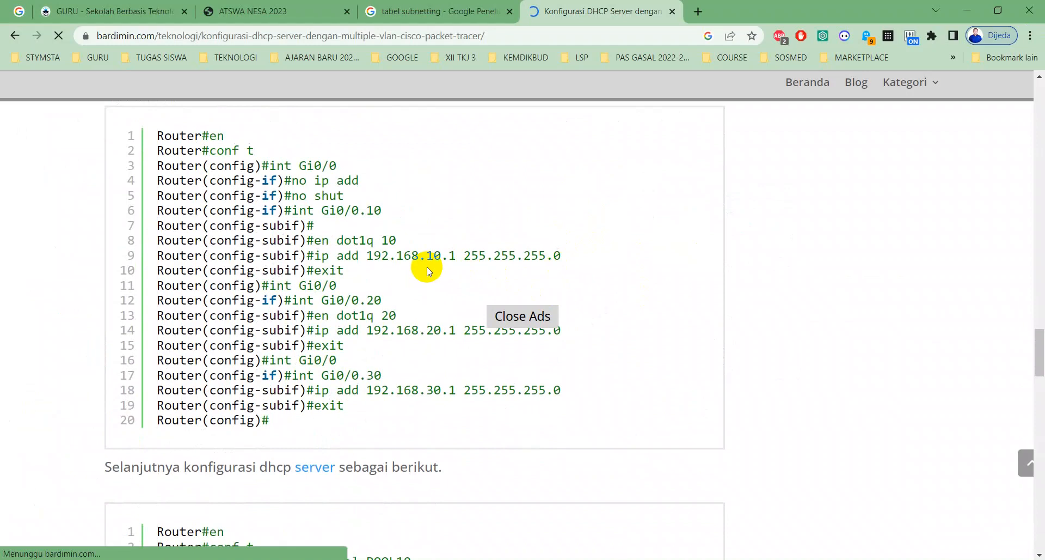
key("alt+Tab")
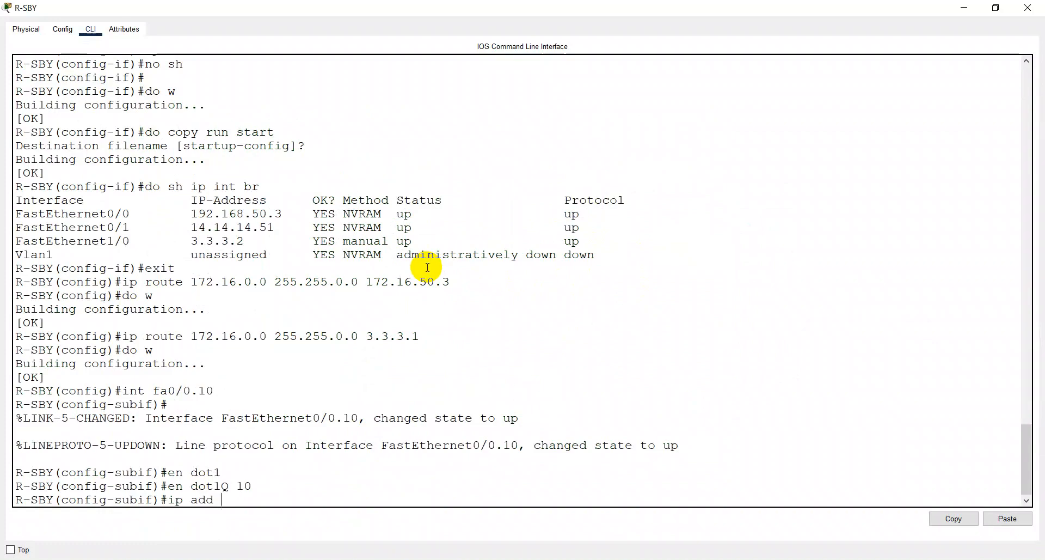
type("192.168.50.")
key("alt+Tab")
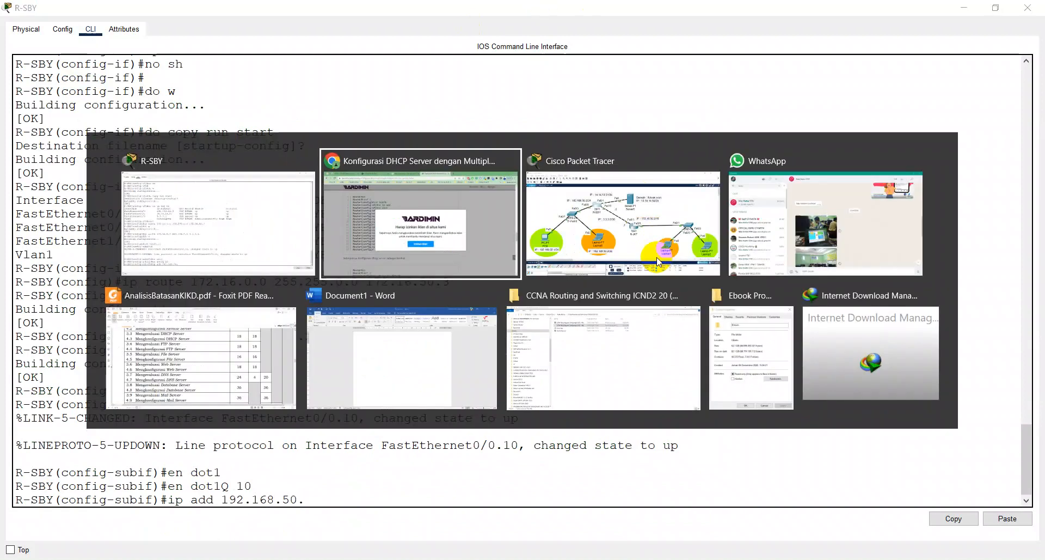
left_click(659, 261)
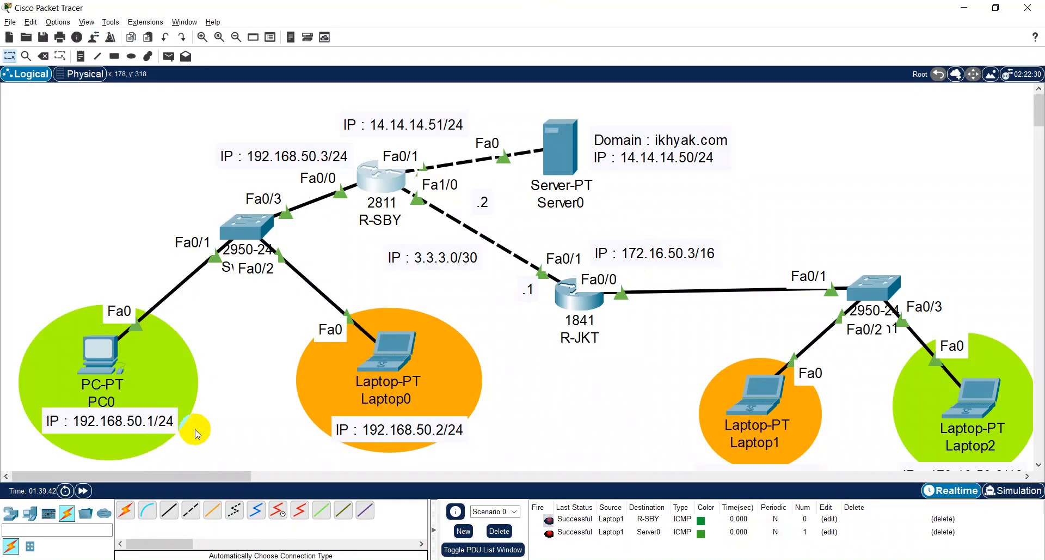
key("alt+Tab")
type("1")
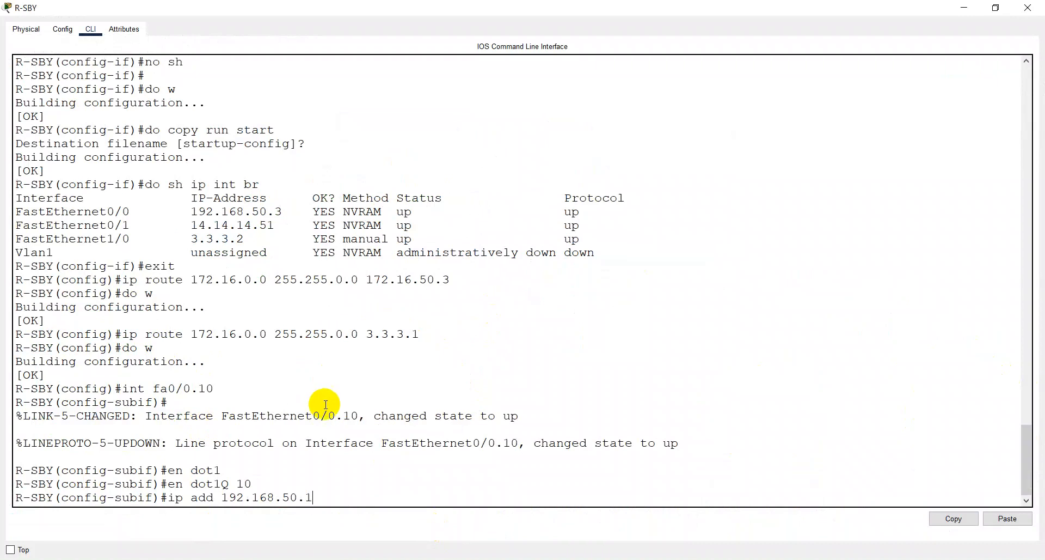
type(" 255.255.255.0")
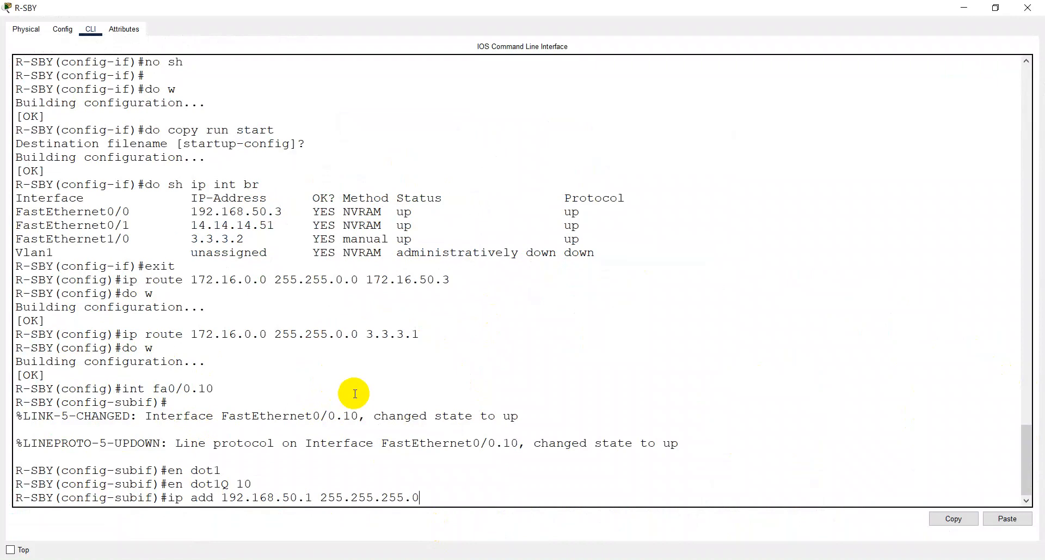
key("alt+Tab")
key("alt+Tab")
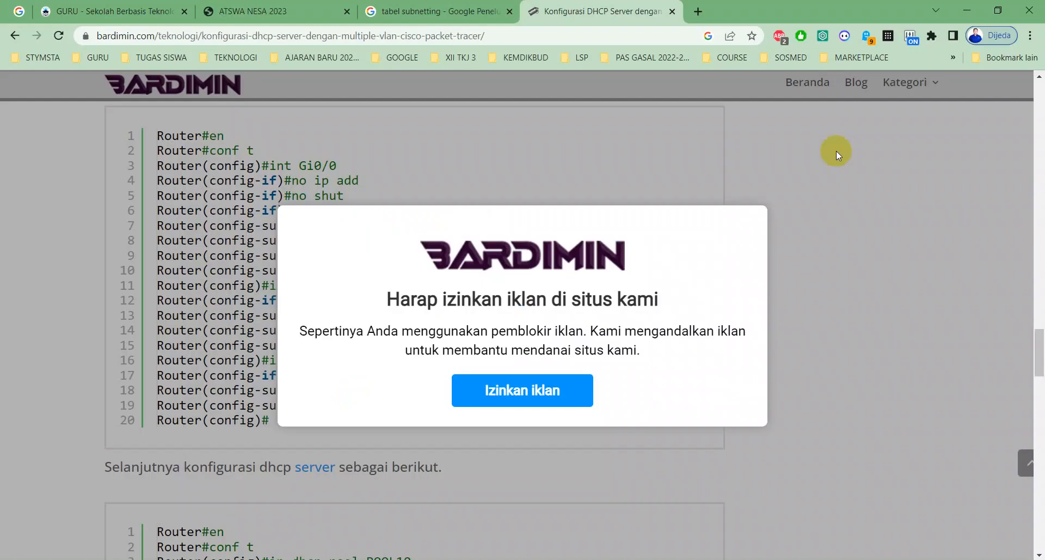
scroll(579, 228, "down", 3)
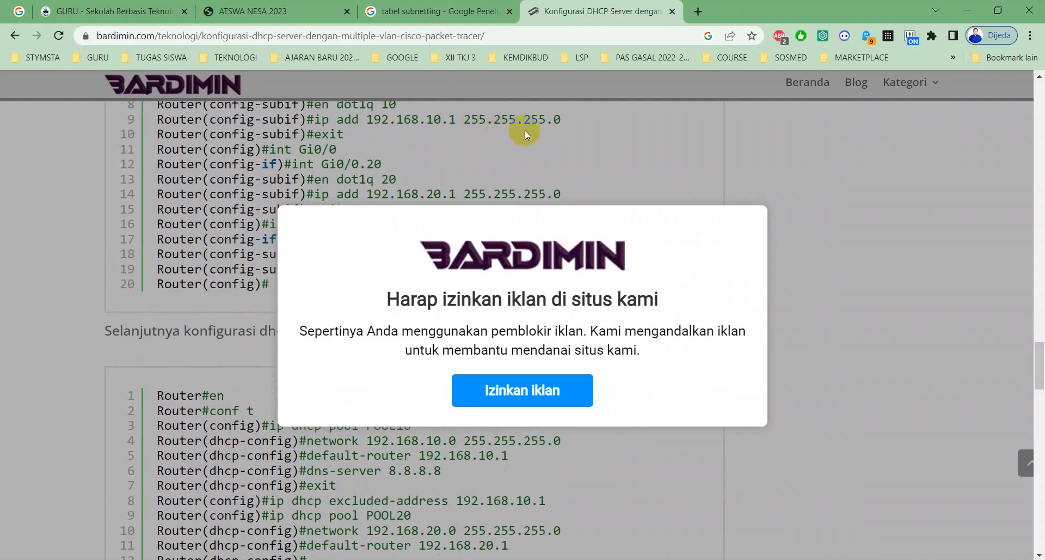
key("alt+Tab")
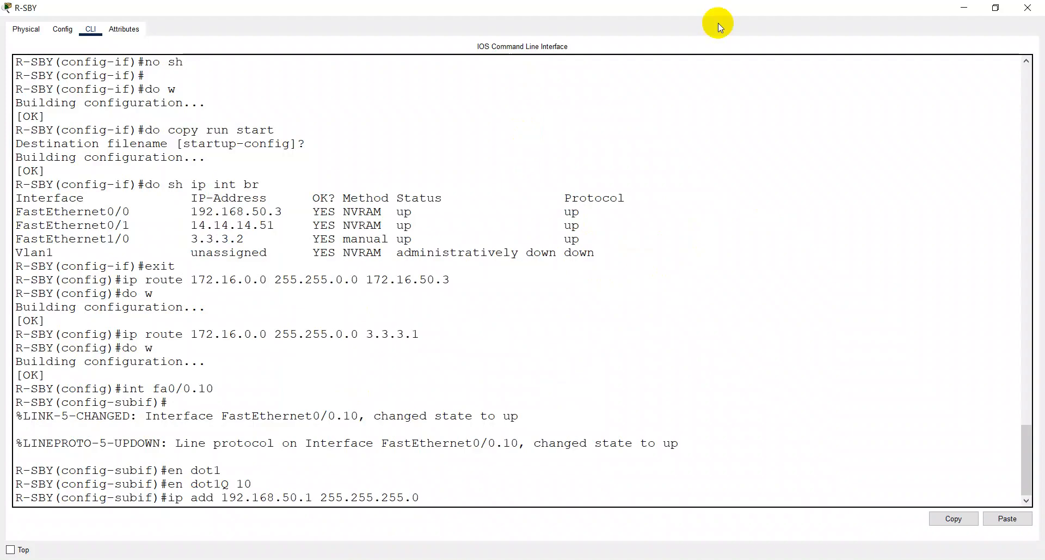
key("Return")
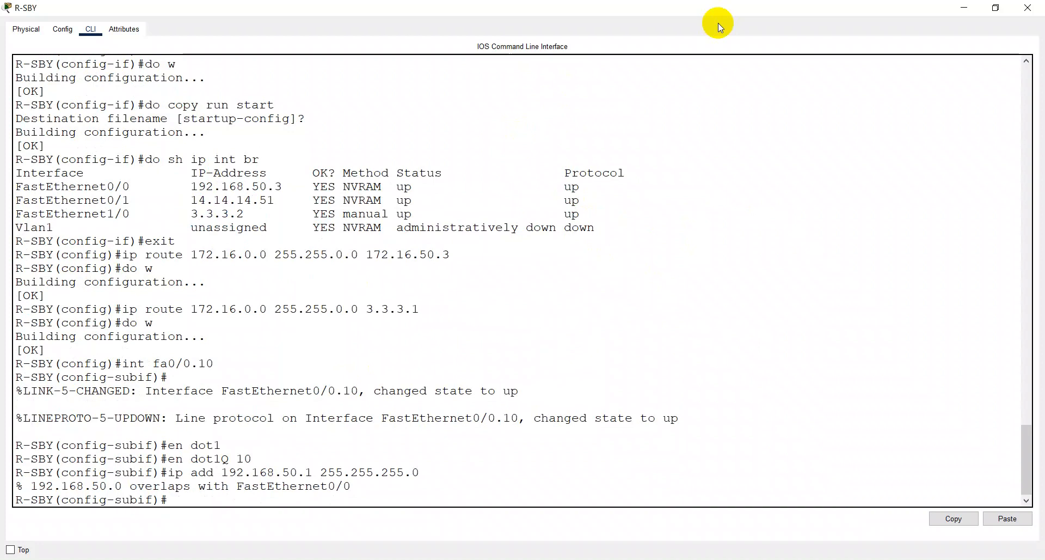
- Remove the IP address from the physical interface f0/0 and save the configuration
type("int f0/0")
key("Return")
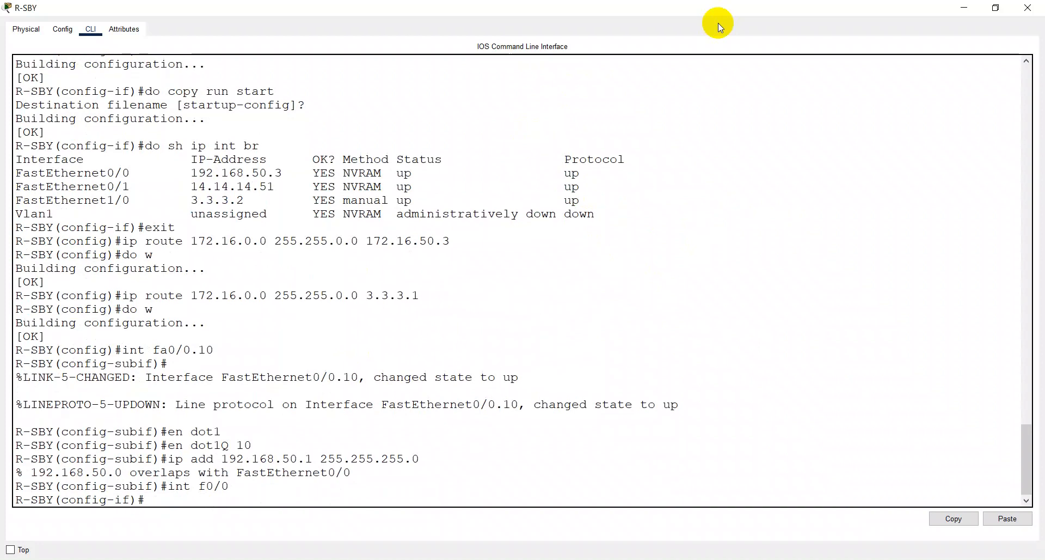
type("no ip add")
key("Return")
type("do")
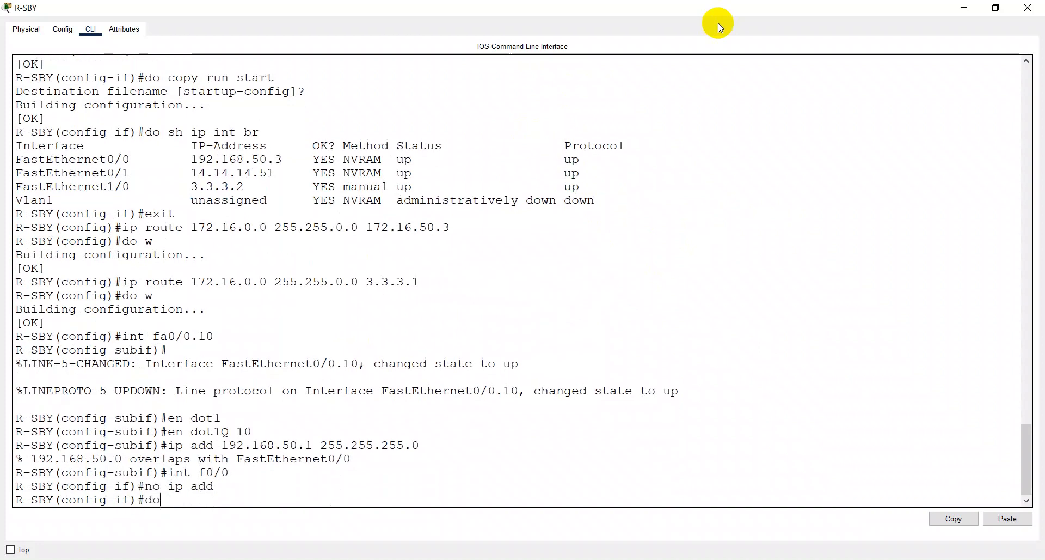
type(" w")
key("Return")
- Return to subinterface f0/0.10 and set its dot1Q encapsulation to VLAN 10 again
type("i")
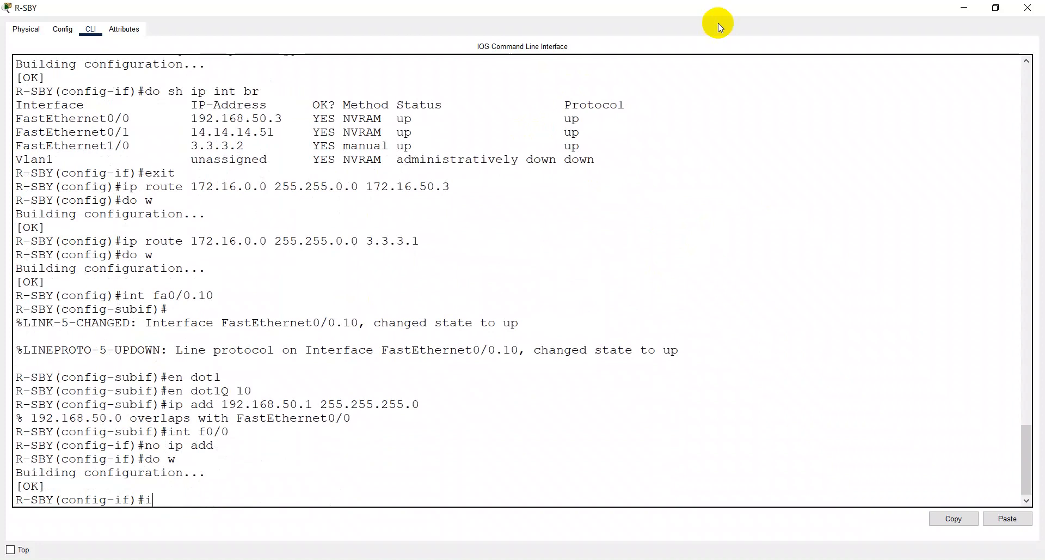
type("nt f0/0.10")
key("Return")
type("ip")
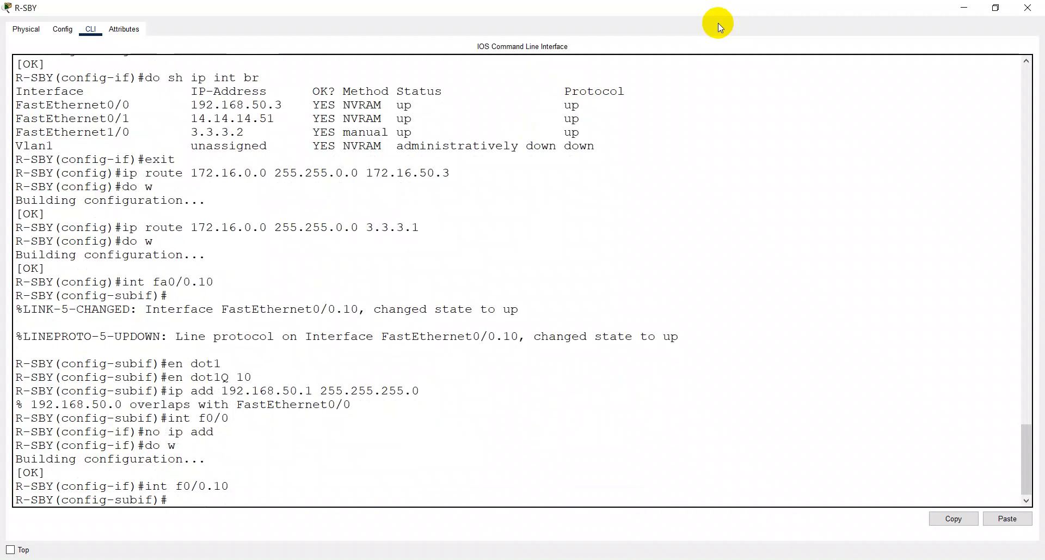
type("en dot1")
key("Return")
type("en dot1Q 10")
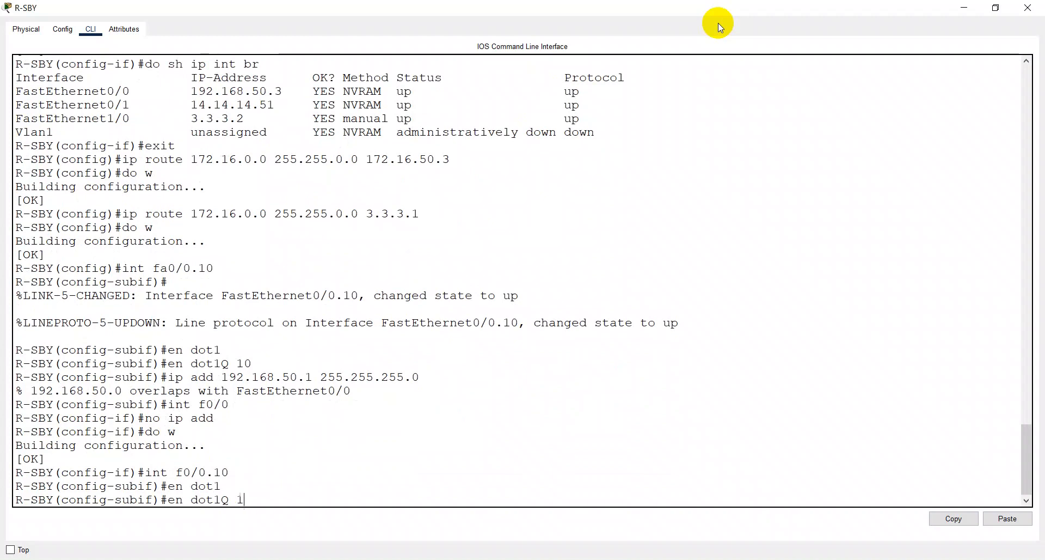
key("Return")
- Assign 192.168.50.1 with mask 255.255.255.0 to subinterface f0/0.10 and save the configuration
type("ip add")
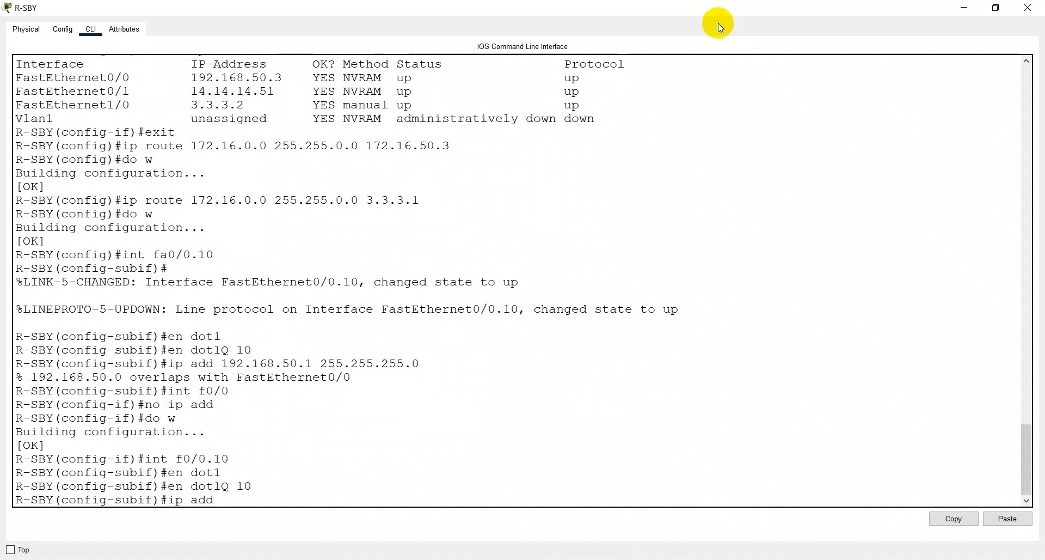
type(" 192.168.50.1 255.255.25")
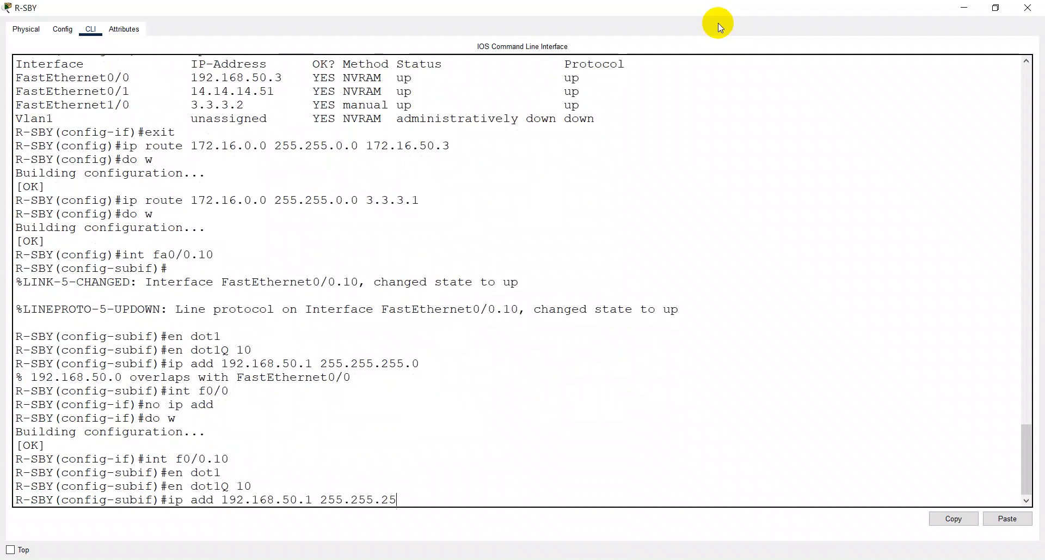
type("5.0")
key("Return")
type("do w")
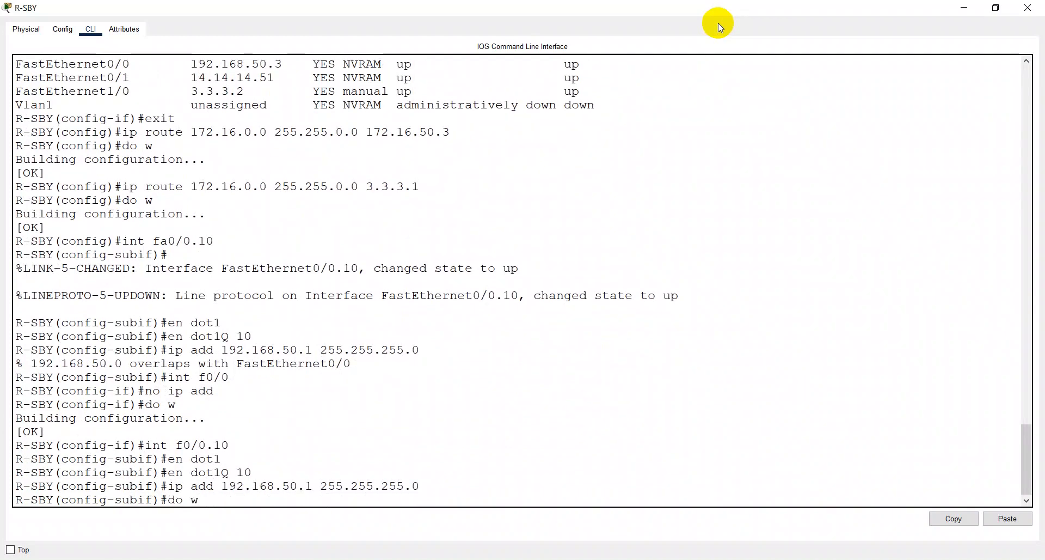
key("Return")
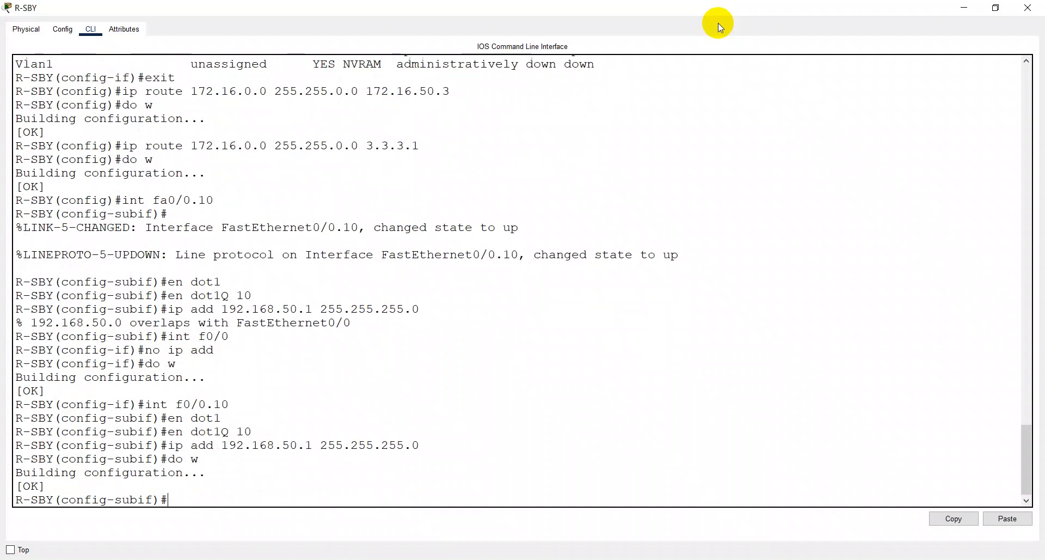
- Create subinterface fa0/0.20 and set its dot1Q encapsulation to VLAN 20
type("inte")
key("BackSpace")
type("fa0/0.20")
key("Return")
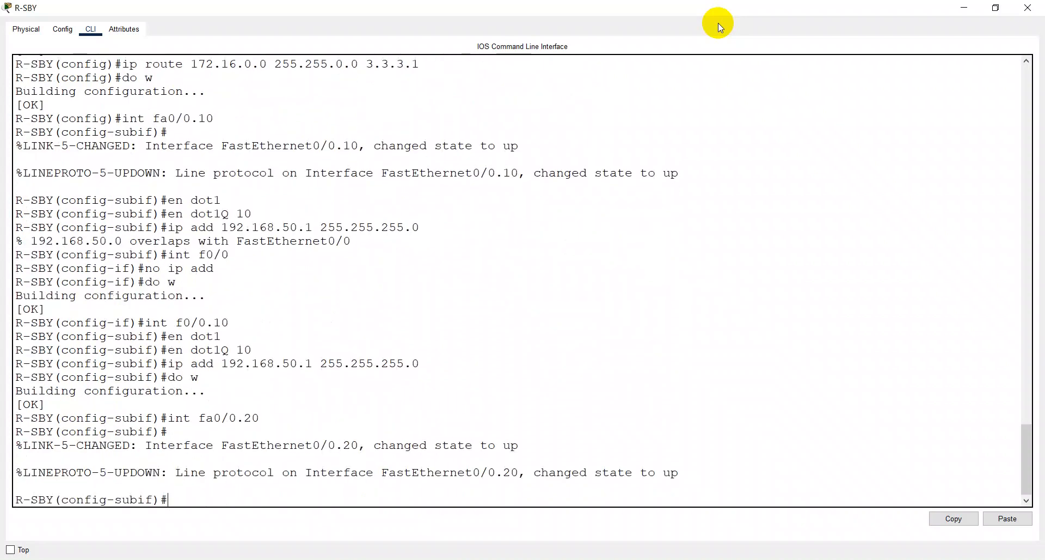
type("ip a")
key("BackSpace")
key("BackSpace")
key("BackSpace")
key("BackSpace")
type("en dot")
key("BackSpace")
key("BackSpace")
type("ot1")
key("Tab")
type("20")
key("Return")
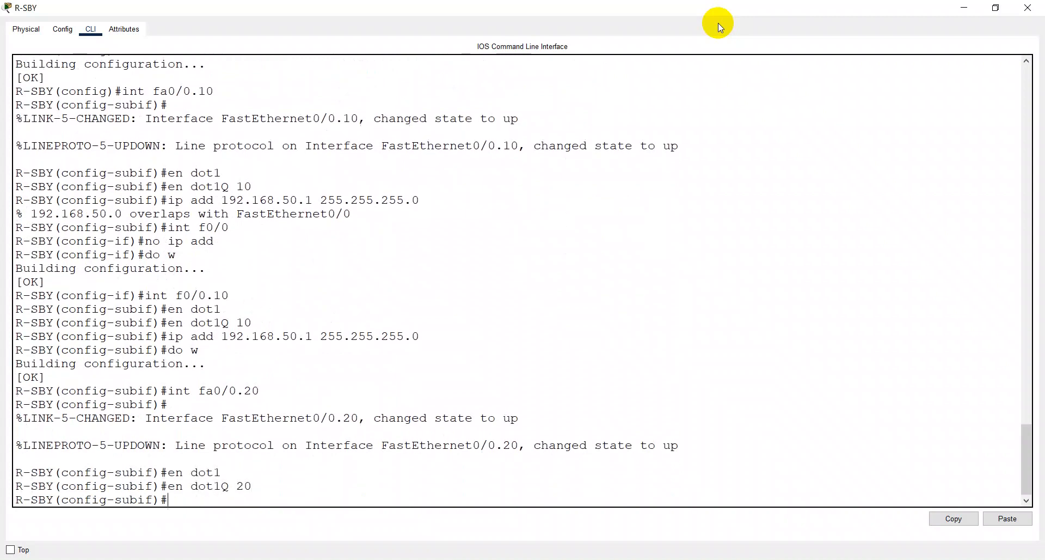
- Assign 192.168.51.1 with mask 255.255.255.0 to subinterface fa0/0.20 and save the configuration
type("ip add 192.168")
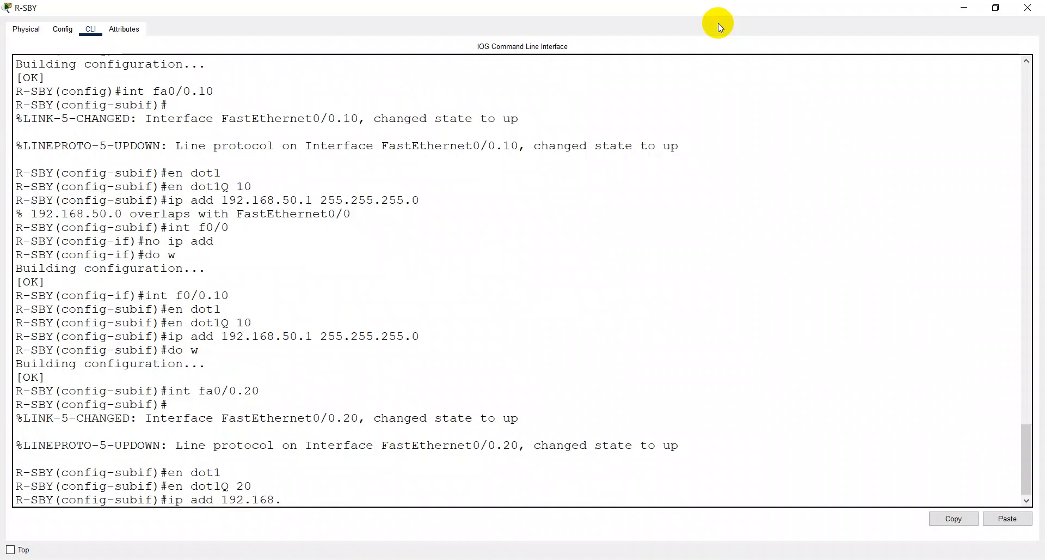
type(".51.1 255.255.255.0")
key("Return")
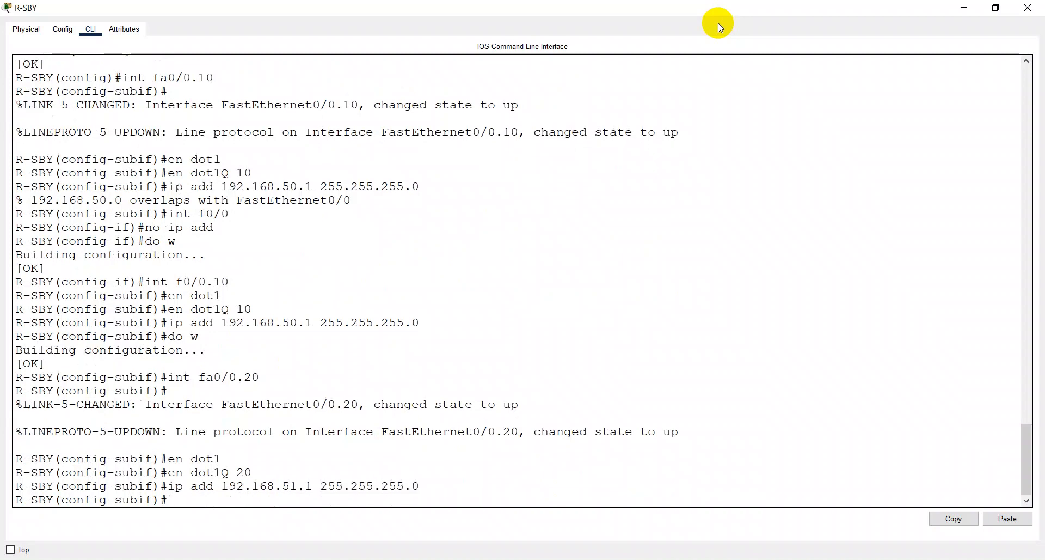
type("dpo w")
key("BackSpace")
key("BackSpace")
type("o w")
key("Return")
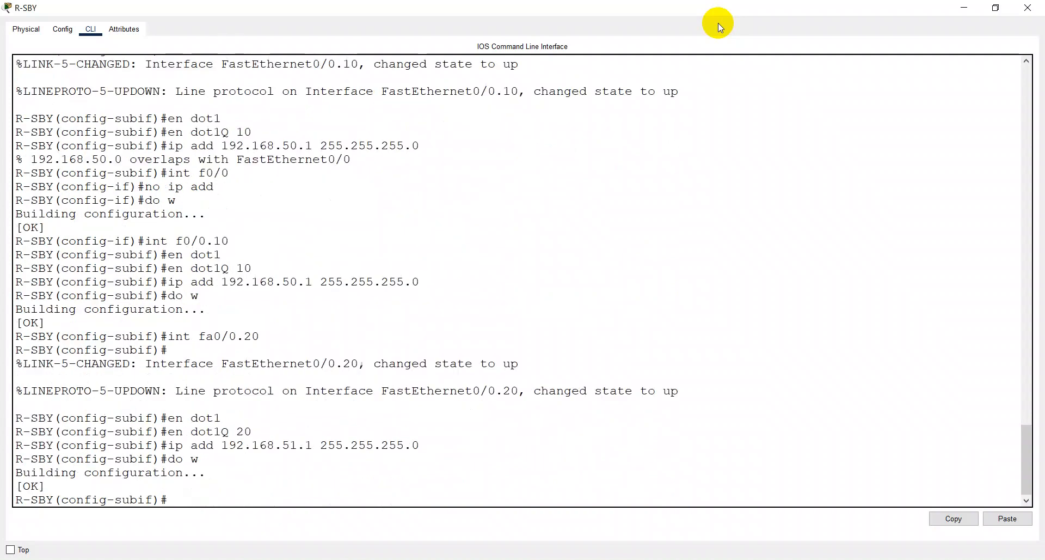
- Display the brief IP interface summary and compare the network addresses of the two VLAN subinterfaces
type("dos")
type(" sh ip int ")
type("br")
key("Return")
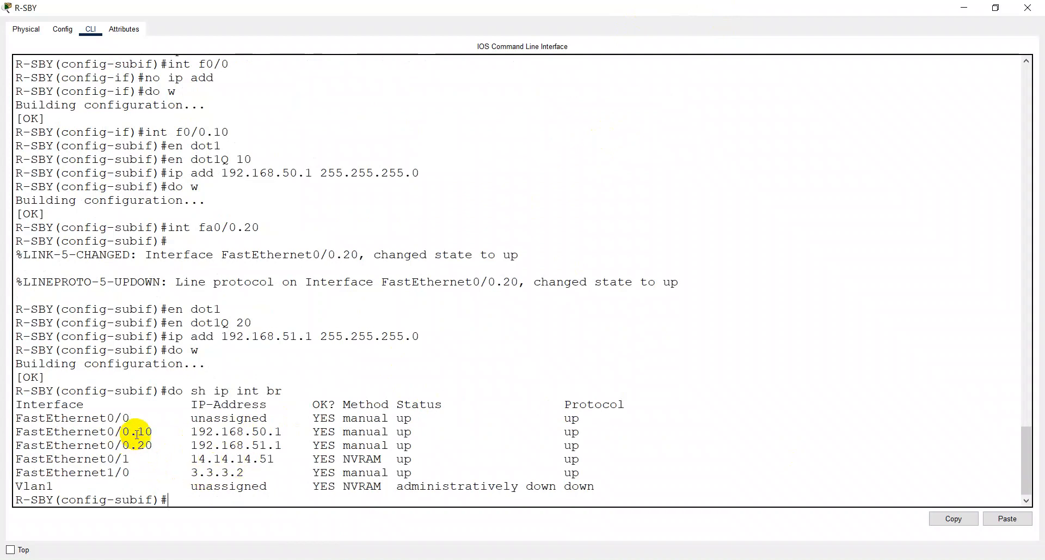
left_click(160, 445)
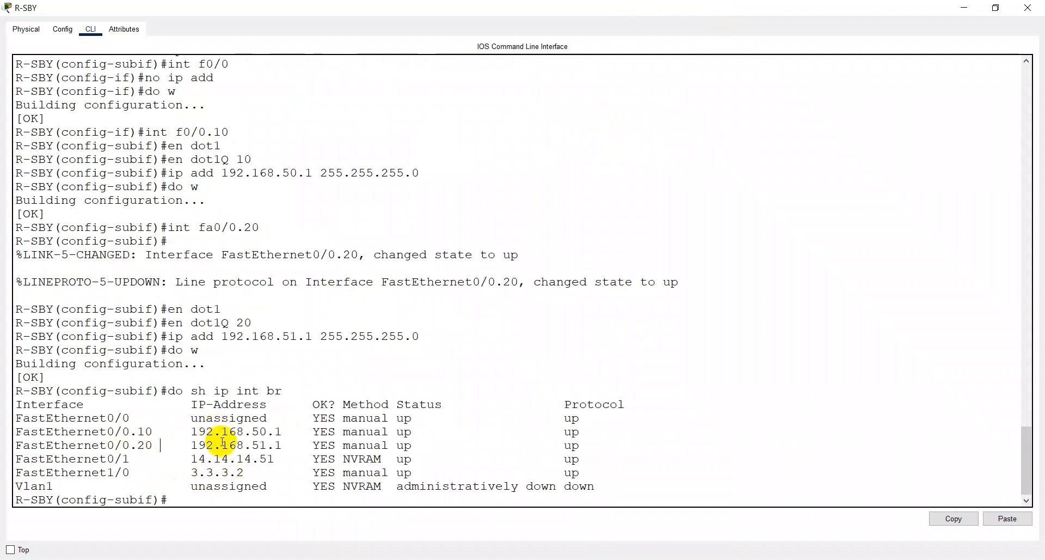
left_click(221, 445)
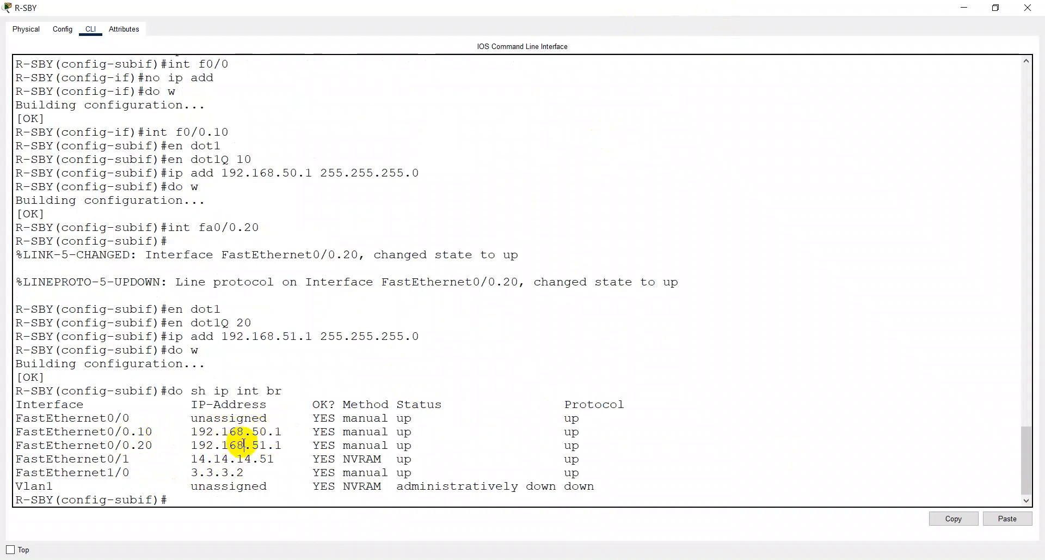
left_click_drag(266, 431, 247, 431)
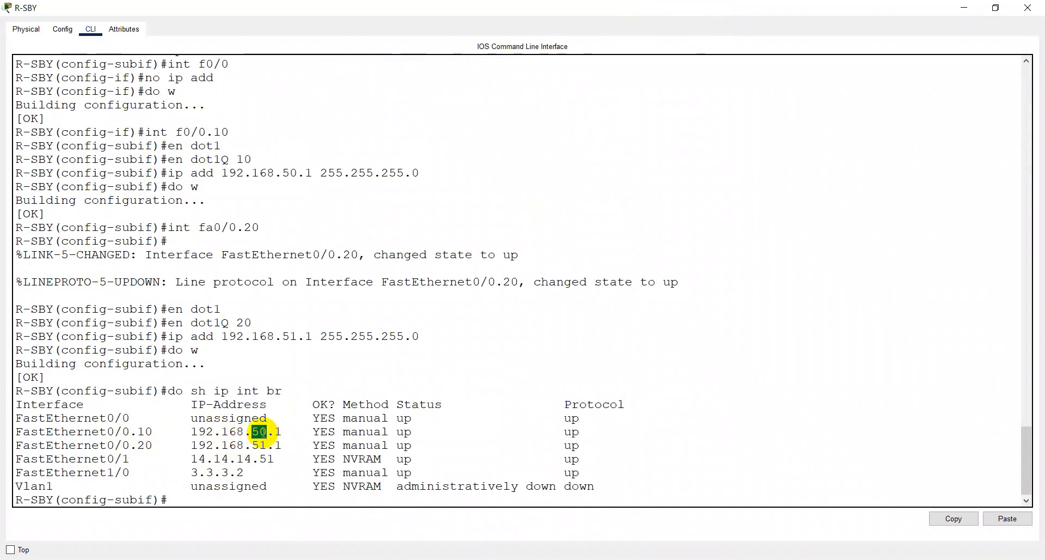
left_click(263, 443)
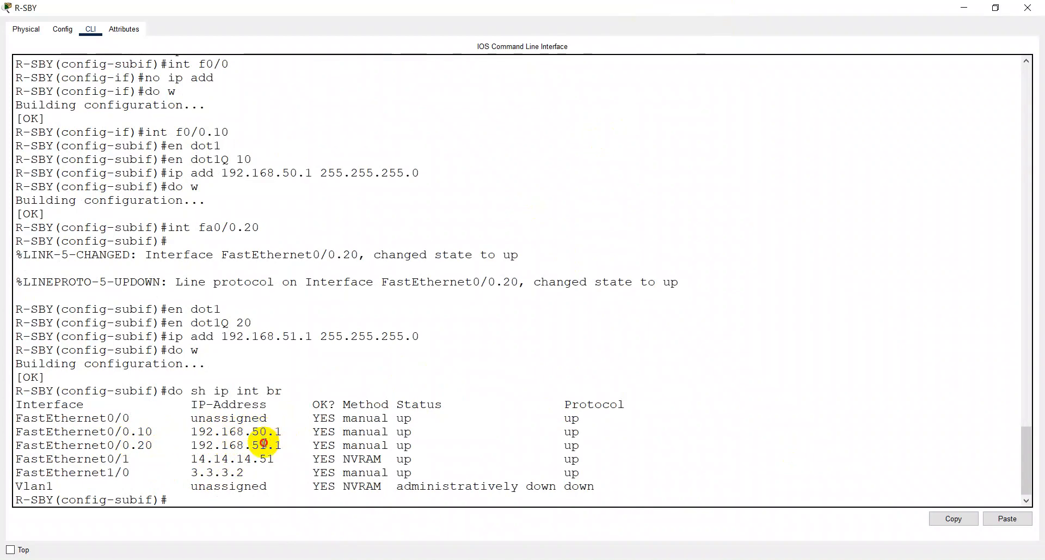
double_click(260, 444)
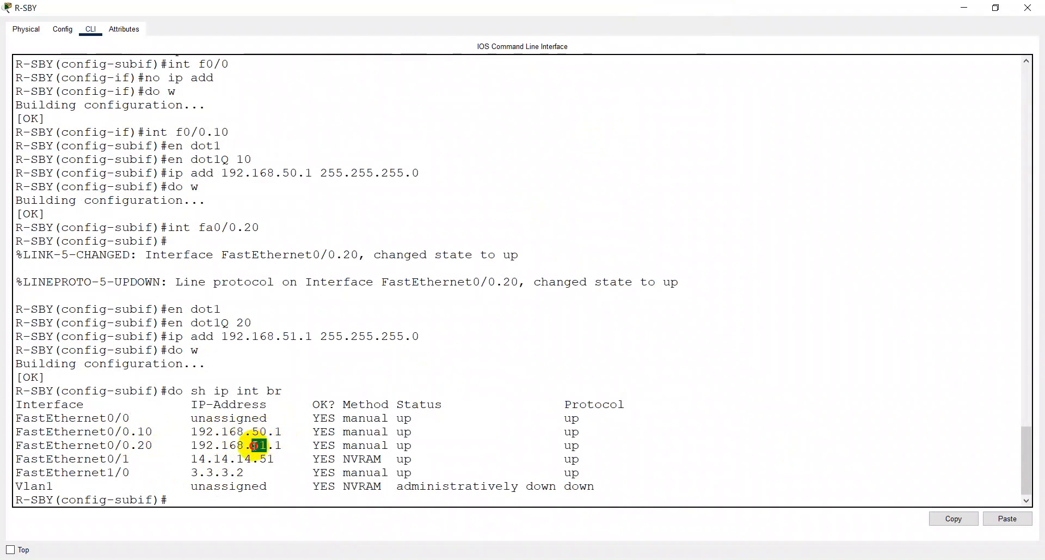
double_click(266, 430)
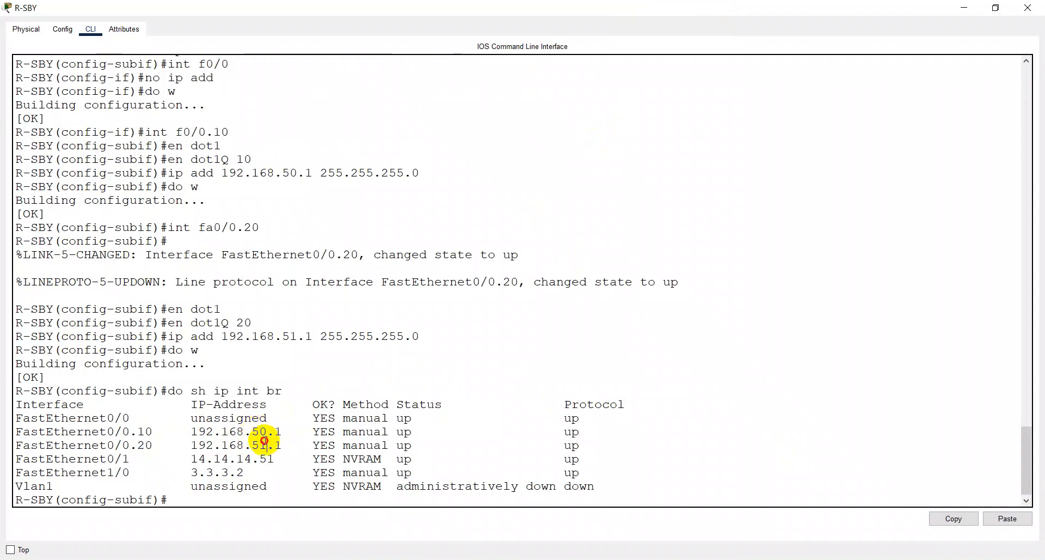
left_click(262, 445)
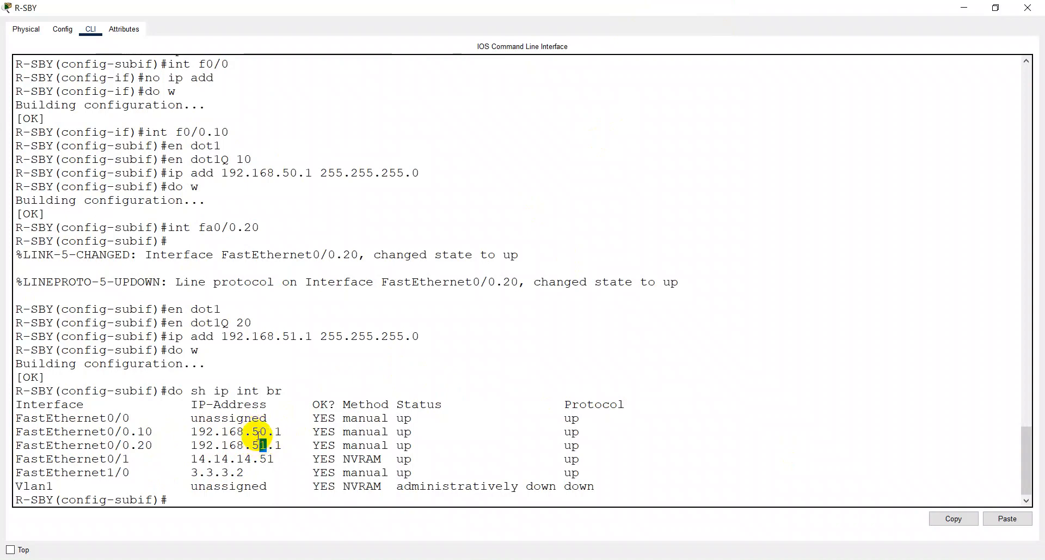
left_click(197, 496)
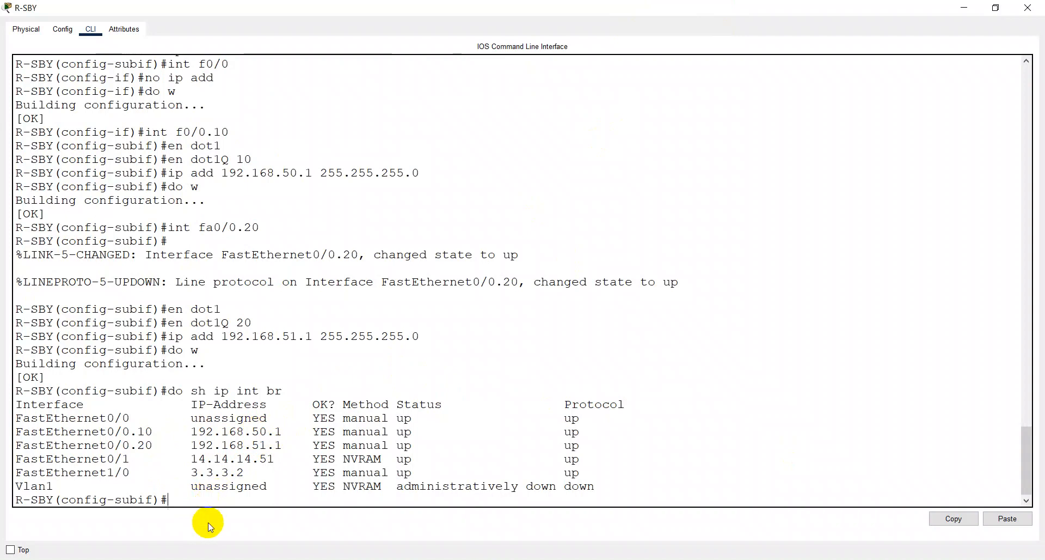
- Check the article's DHCP pool commands in the browser, return to the R-SBY CLI and create the DHCP pool vlan-tkj in global configuration
key("alt+Tab")
scroll(272, 405, "down", 2)
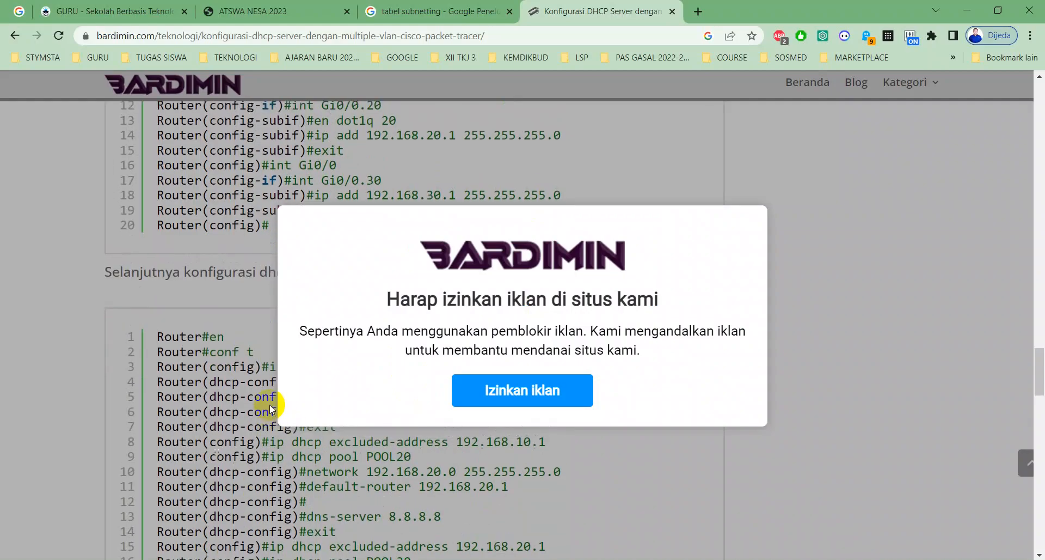
scroll(269, 404, "up", 3)
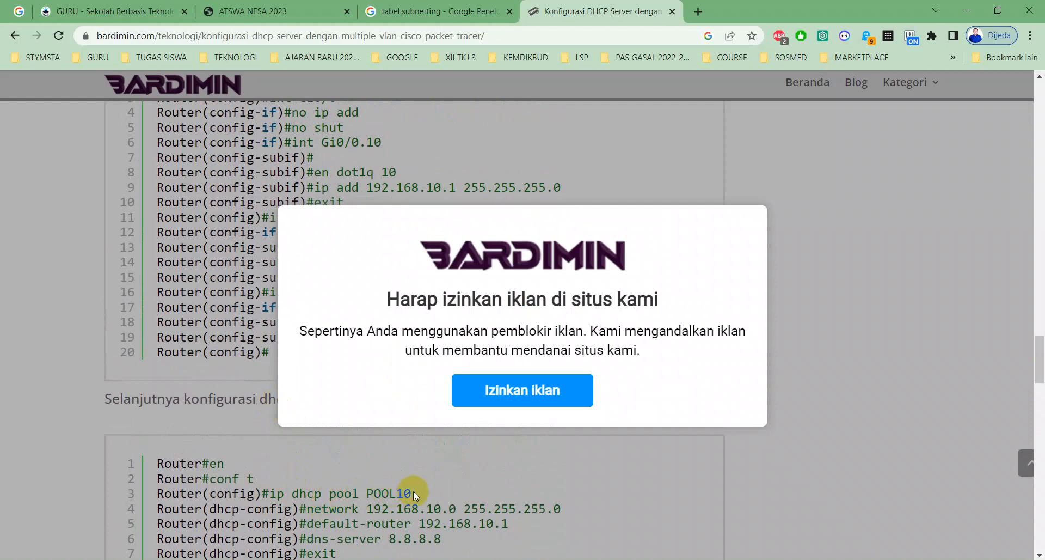
key("alt+Tab")
type("ex")
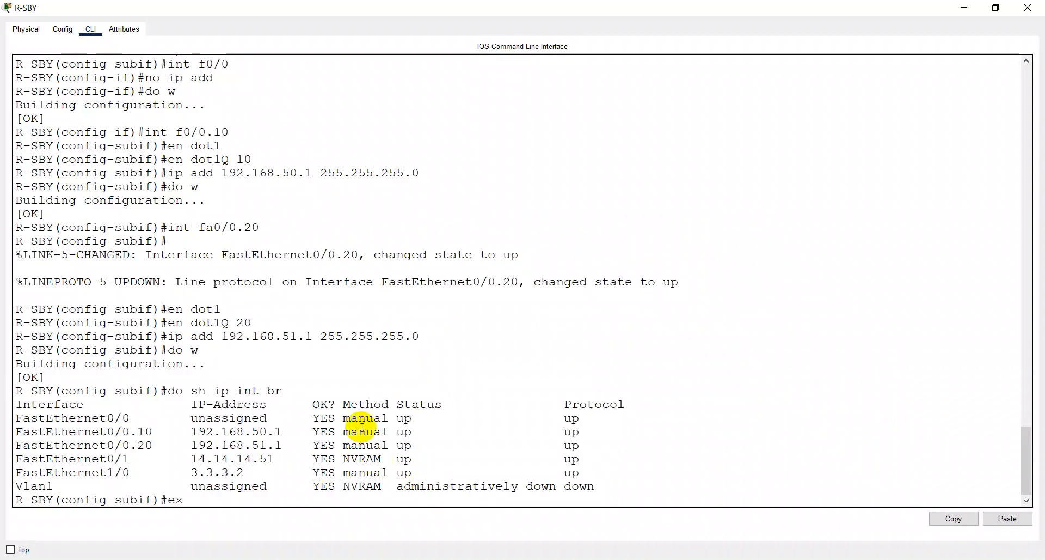
type("it")
key("Return")
type("ip d")
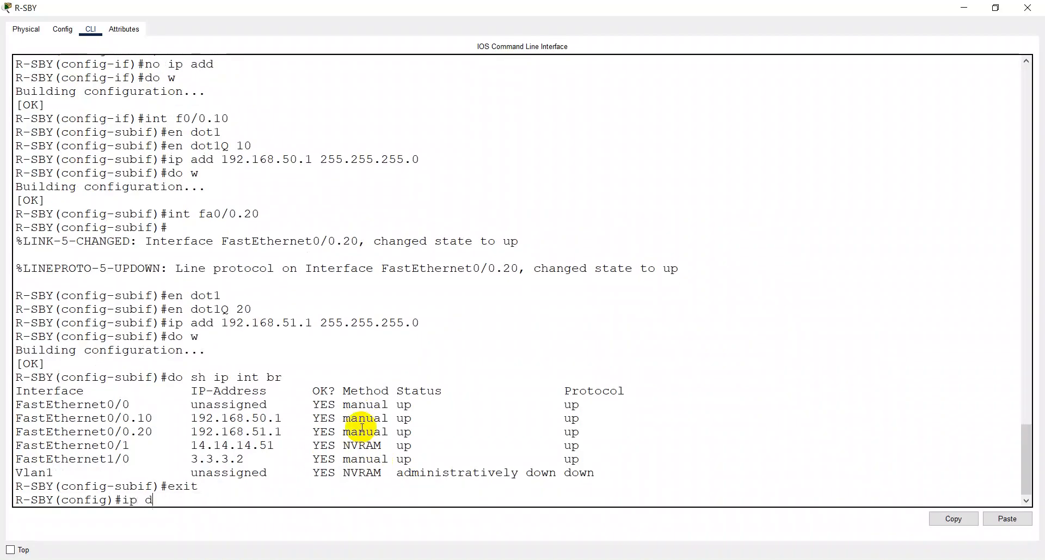
type("hcp poo")
key("Tab")
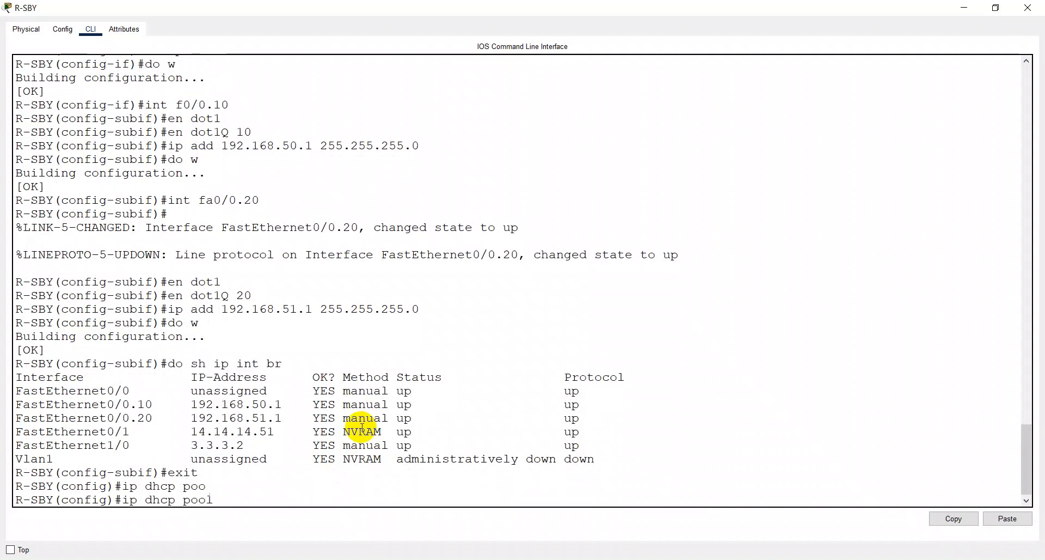
type("vlan-tkj")
key("Return")
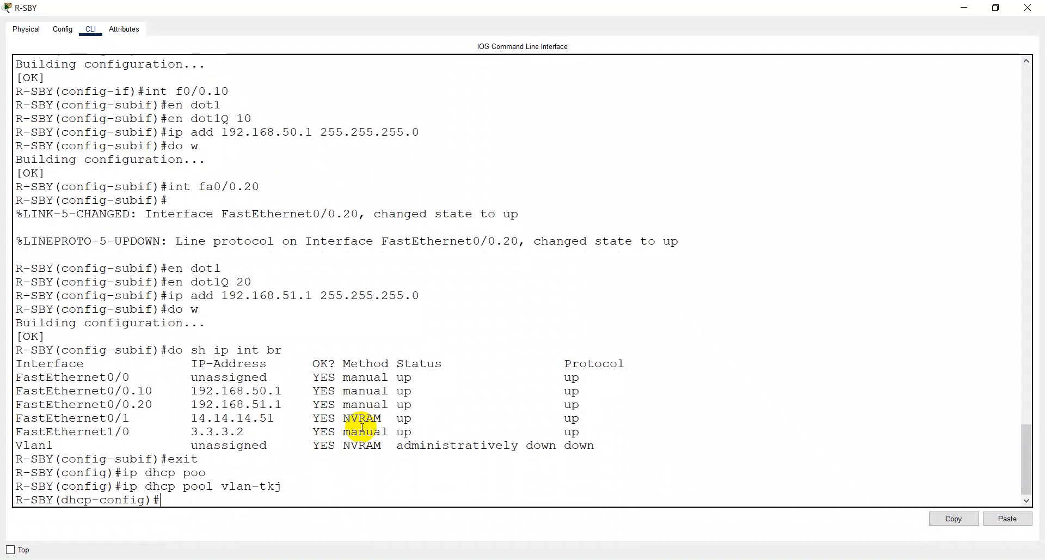
- Set the vlan-tkj pool's network to 192.168.50.0 with mask 255.255.255.0
type("net 192.168.50.0 255.255.")
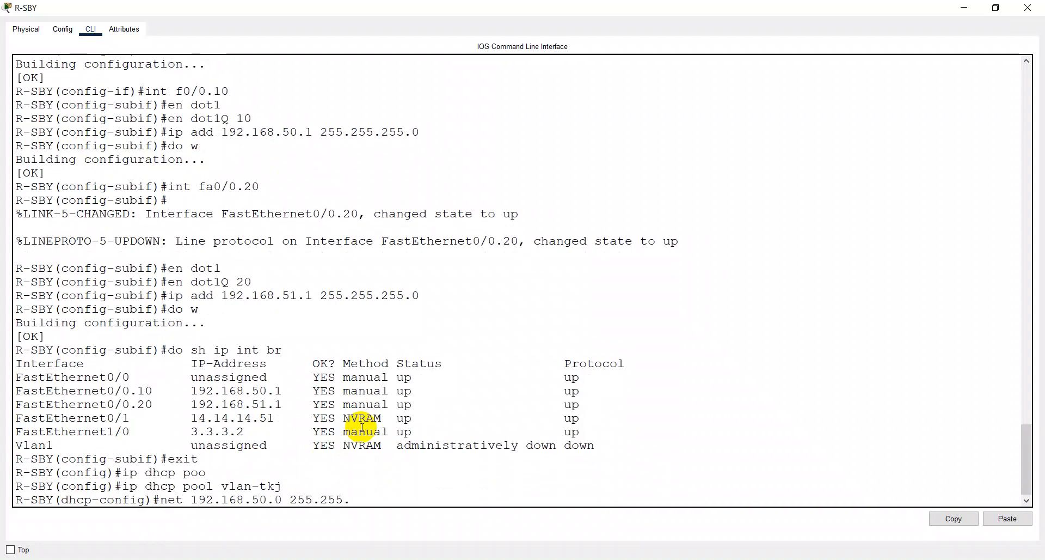
type("255.0")
key("Return")
- Set the vlan-tkj pool's default router to 192.168.50.1, using the article as reference
key("alt+Tab")
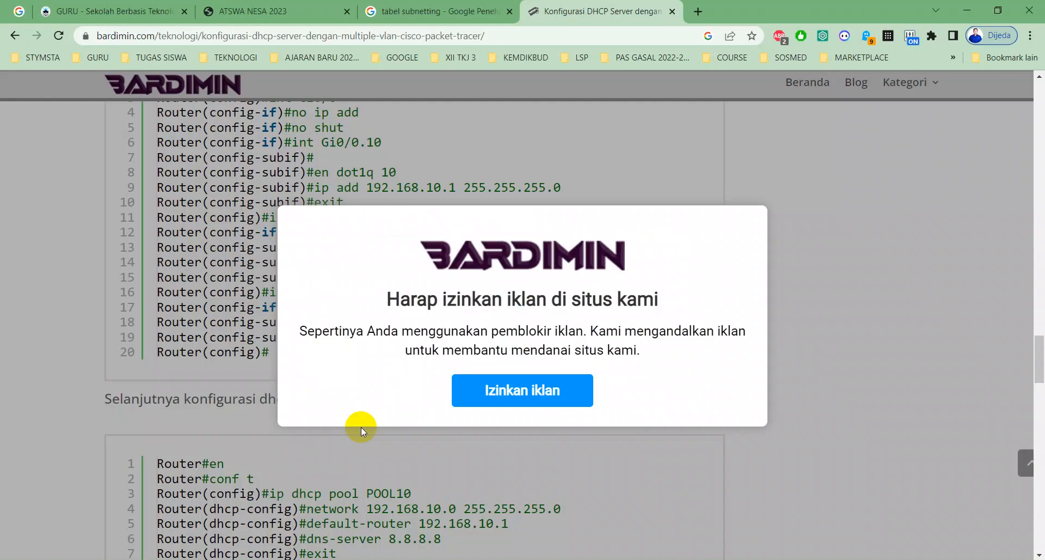
key("alt+Tab")
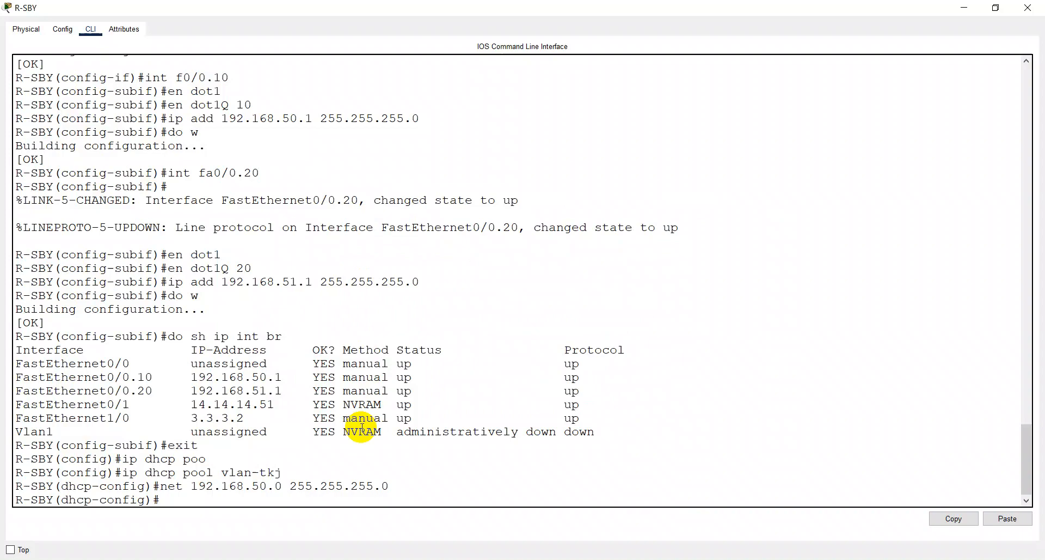
type("defa")
key("Tab")
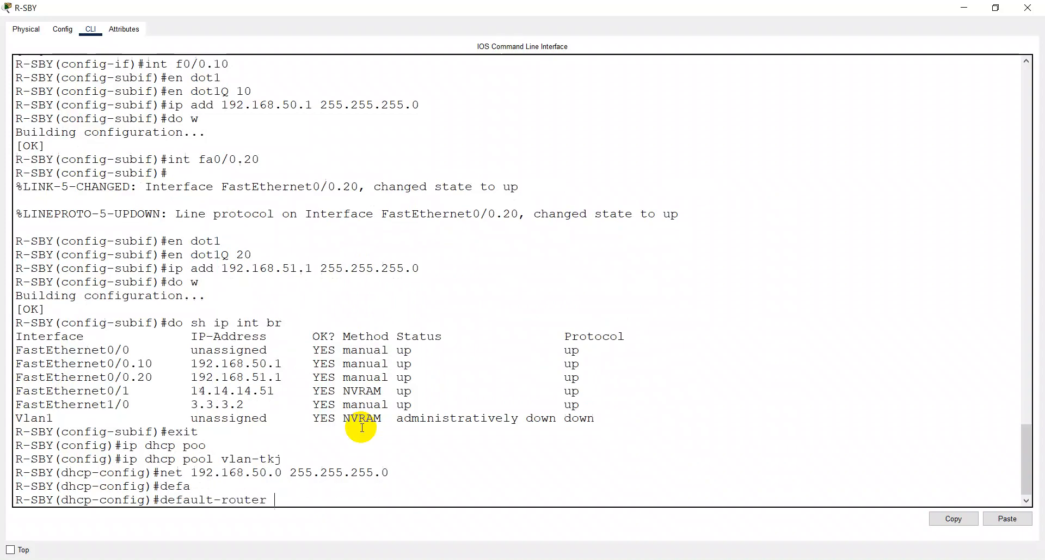
type("192.168.50.1")
key("Return")
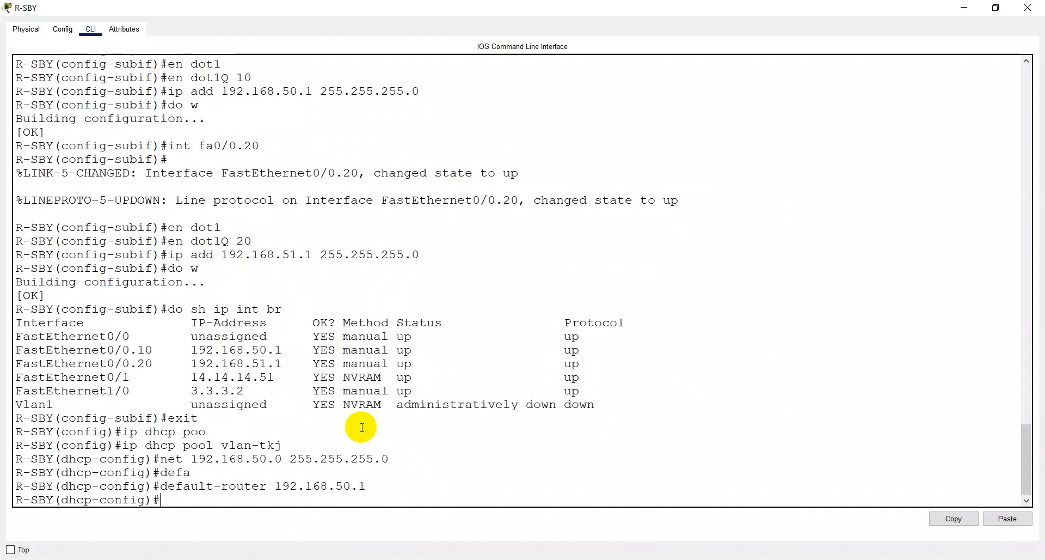
- Set the vlan-tkj pool's DNS server to 14.14.14.50, checking Server0's address in the topology, and issue do w
type("dns 14.14.14.")
key("alt+Tab")
key("alt+Tab")
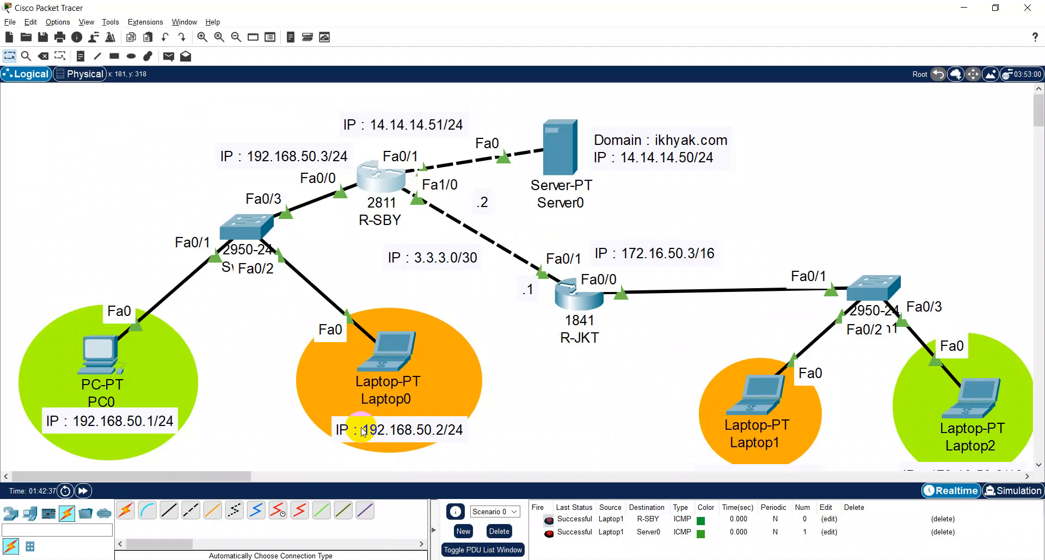
key("alt+Tab")
type("50")
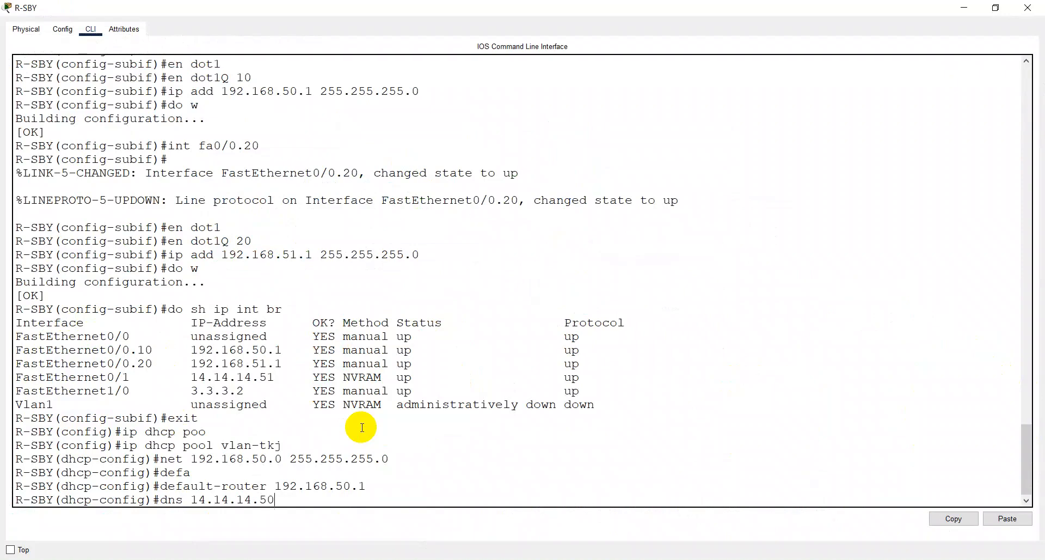
key("Return")
type("do w")
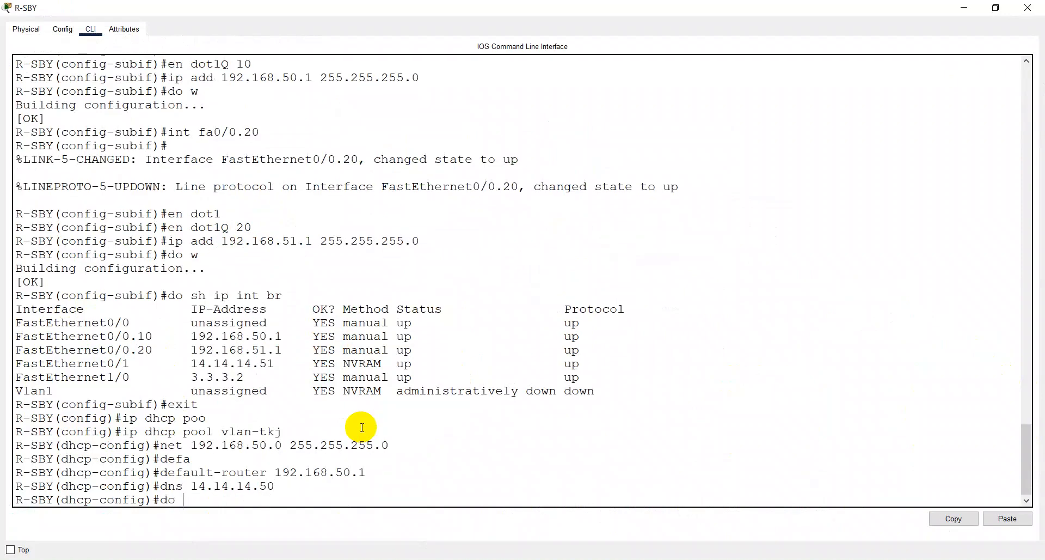
key("Return")
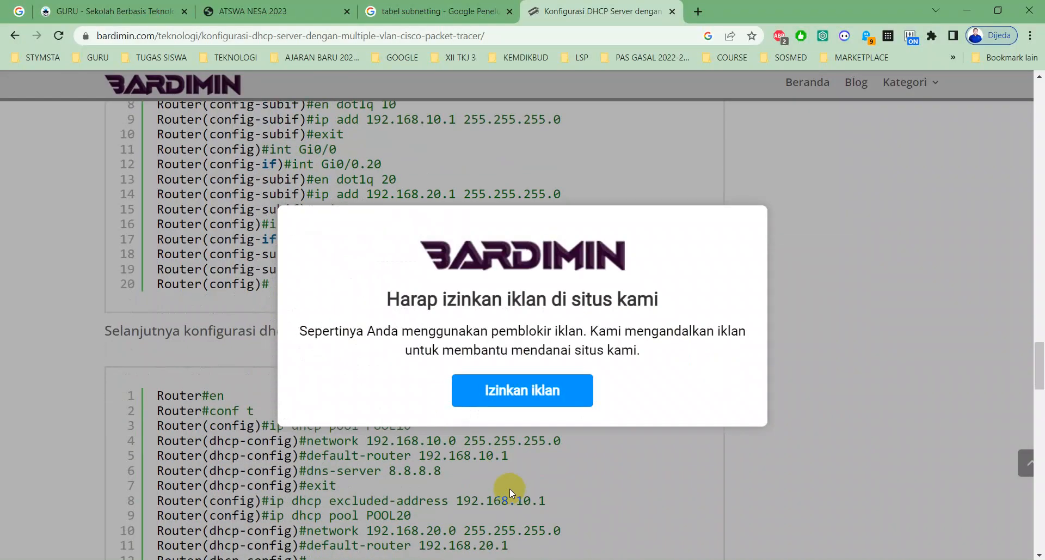
- Check the article's commands that follow the DNS server and leave the vlan-tkj pool configuration on R-SBY
left_click(538, 492)
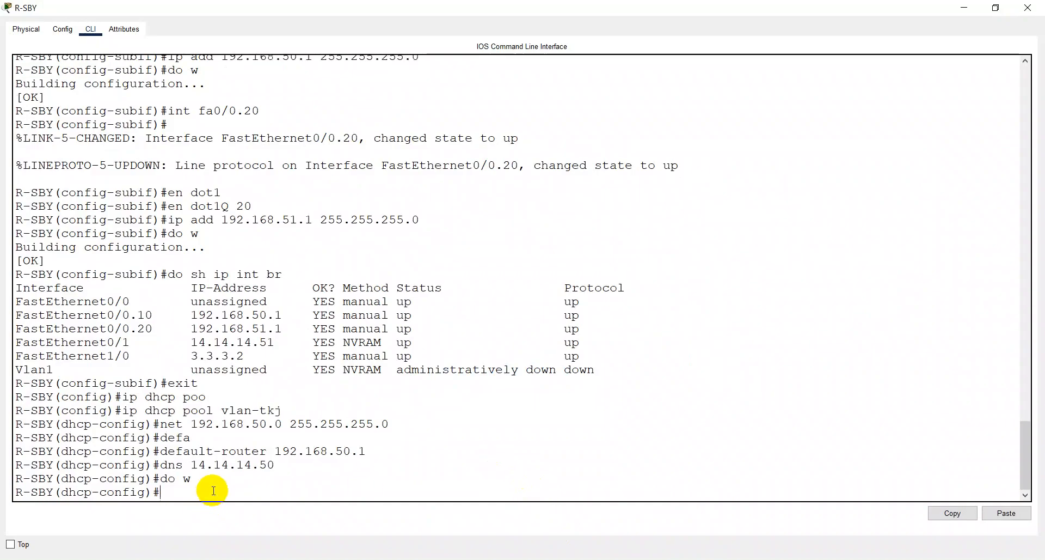
type("ip")
key("BackSpace")
key("BackSpace")
type("exit")
key("Return")
- Exclude 192.168.50.1 from DHCP assignment in global configuration and save the router's configuration
type("ip")
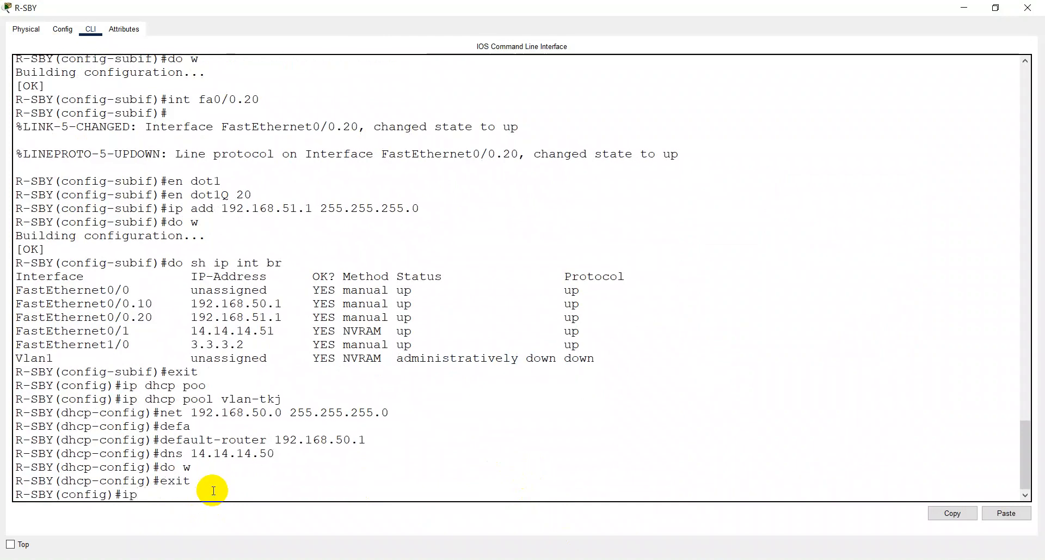
type(" dhcp ex")
key("Tab")
type("192")
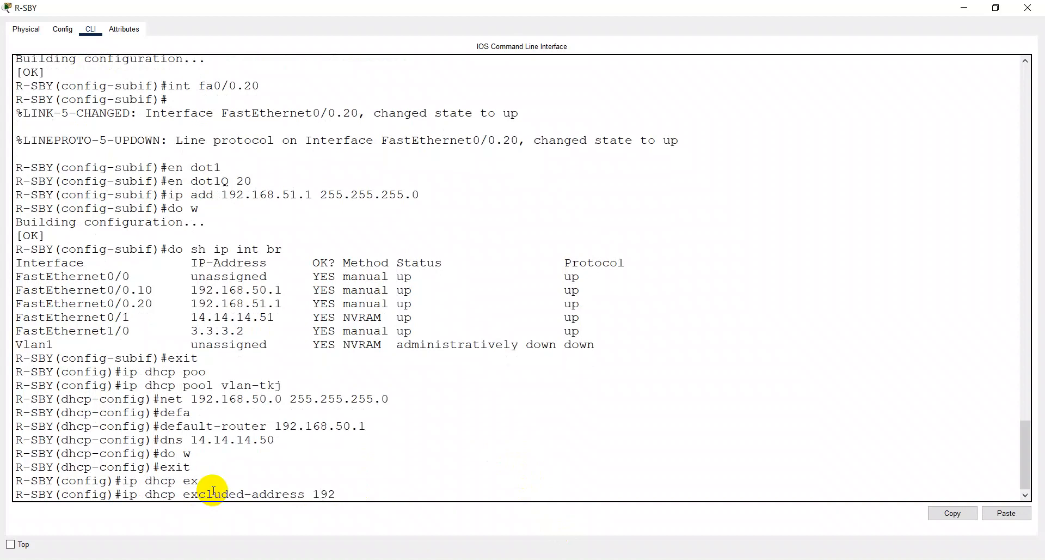
type(".168.50.1")
key("Return")
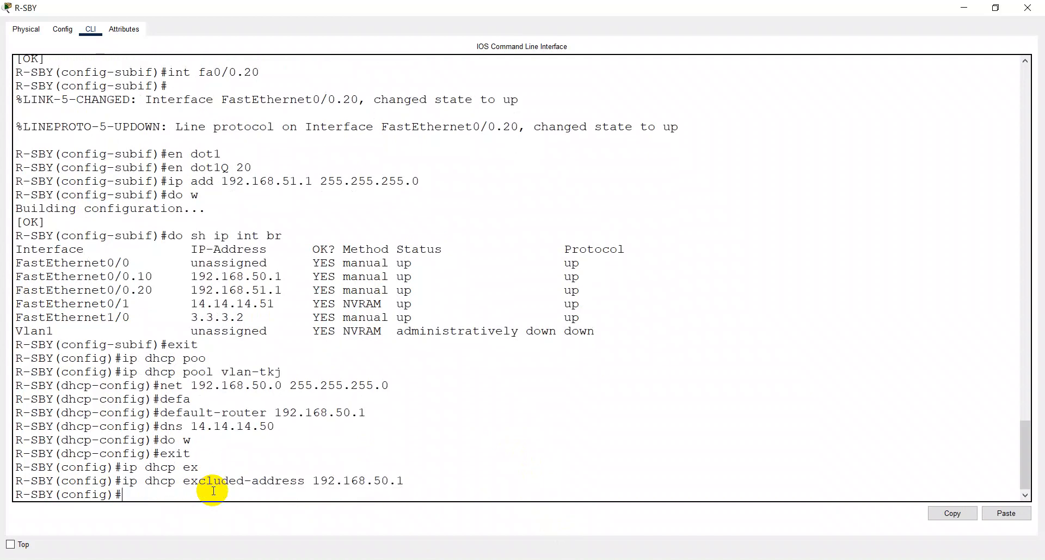
type("do w")
key("Return")
- Check the article's commands for the second pool and create the DHCP pool vlan-titl on R-SBY
key("alt+Tab")
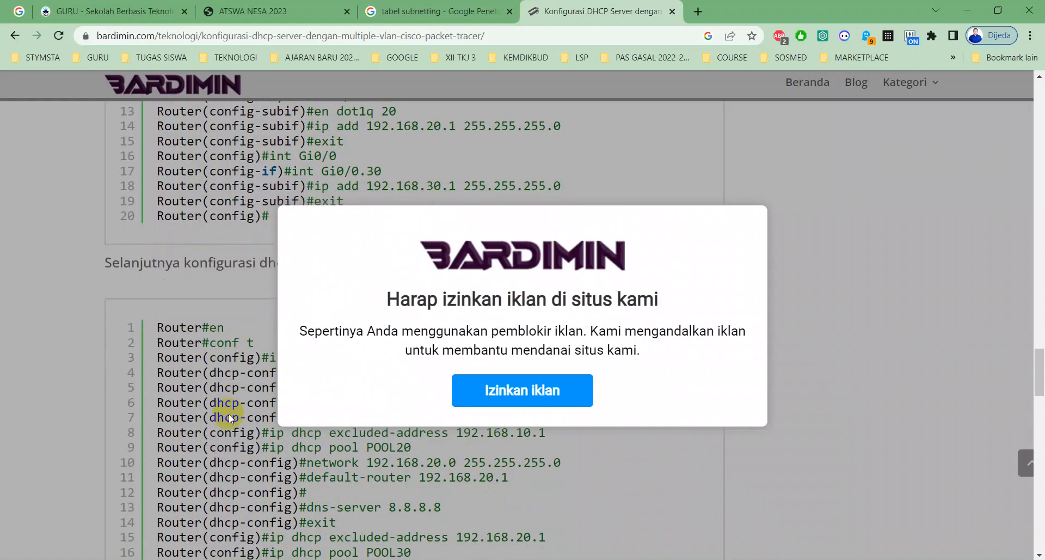
scroll(229, 417, "down", 1)
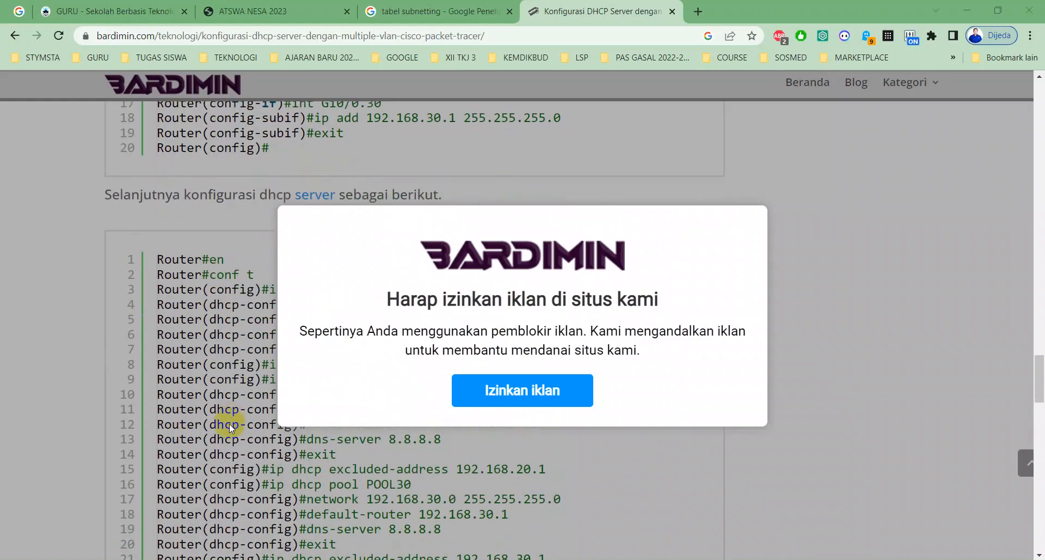
key("alt+Tab")
type("i")
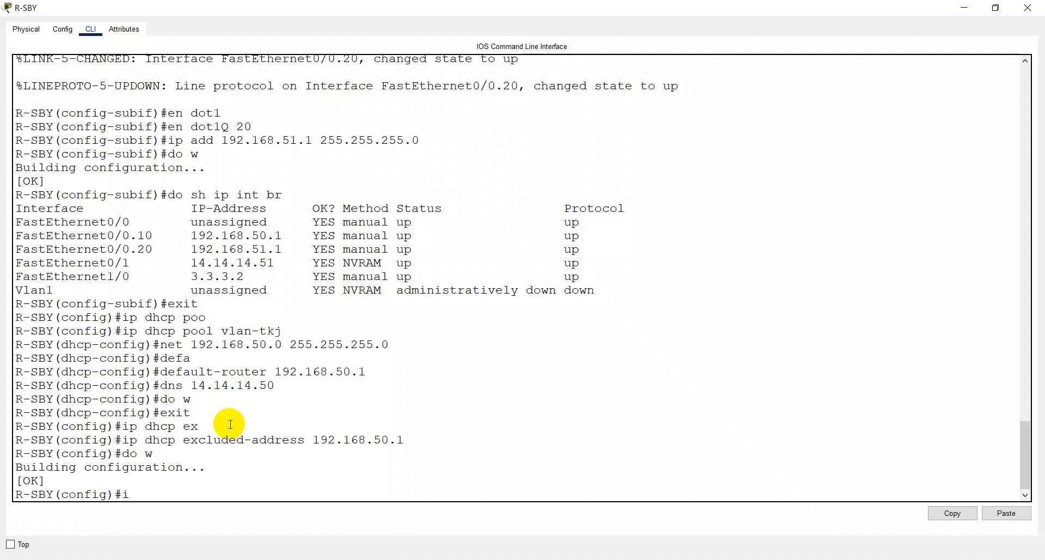
type("p dhcp poo")
key("Tab")
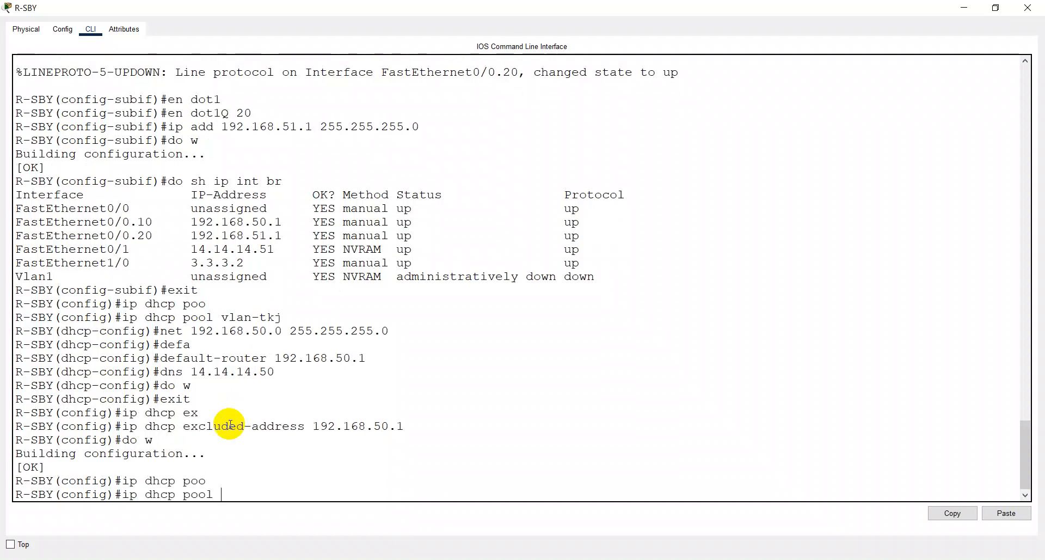
type("vlan-titl")
key("Return")
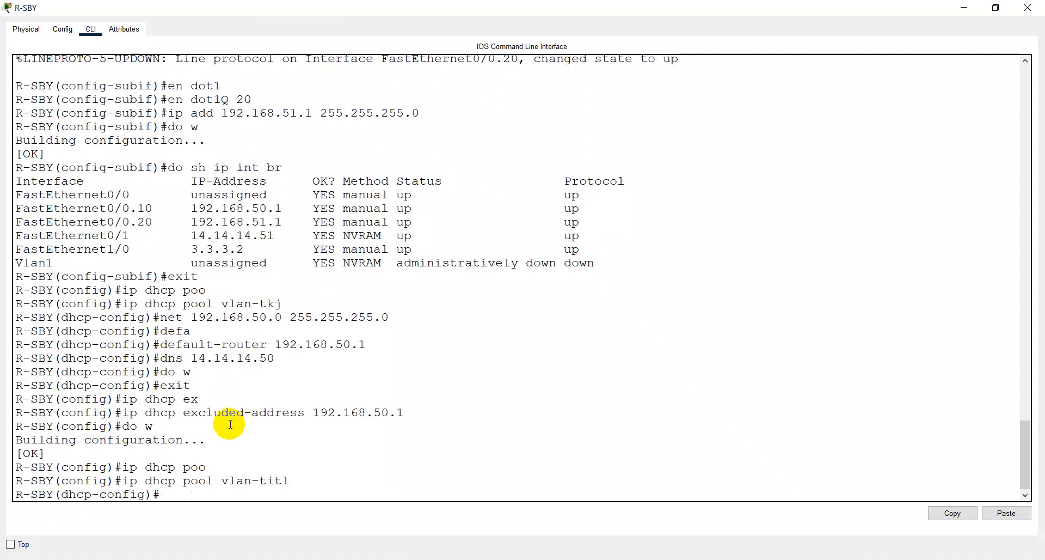
- Set the vlan-titl pool's network to 192.168.51.0 with mask 255.255.255.0
type("net 192.168.51.0 255.2")
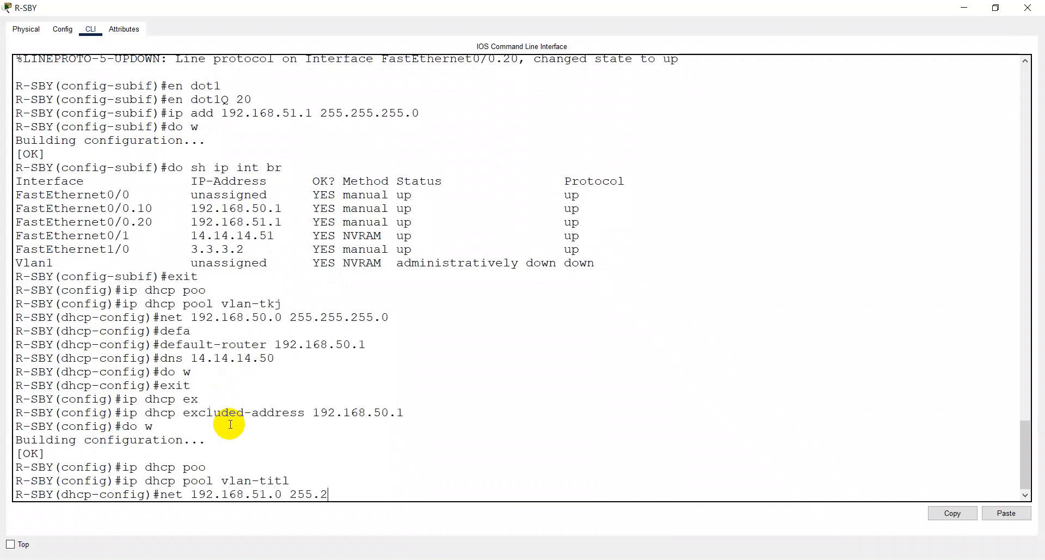
type("55.255.0")
key("Return")
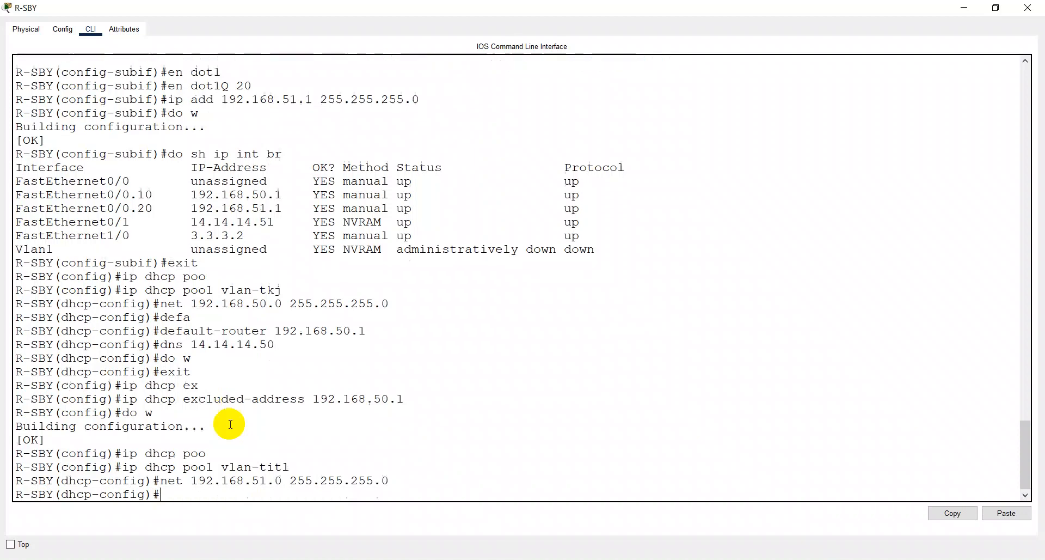
- Set the vlan-titl pool's default router to 192.168.51.1
type("defa")
key("Tab")
type("192")
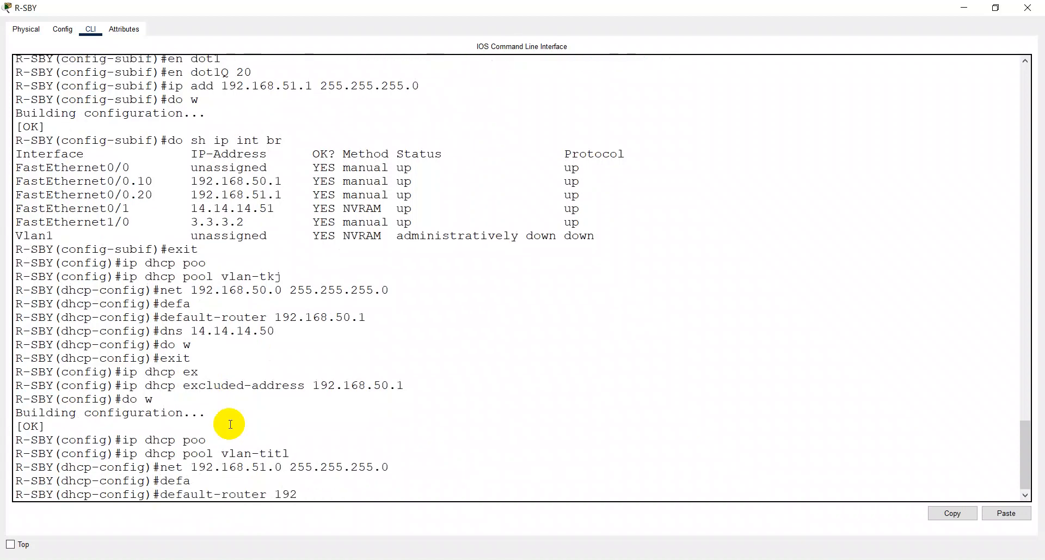
type(".168.51.1")
key("Return")
- Set the vlan-titl pool's DNS server to 14.14.14.50 and return to global configuration
type("dns ")
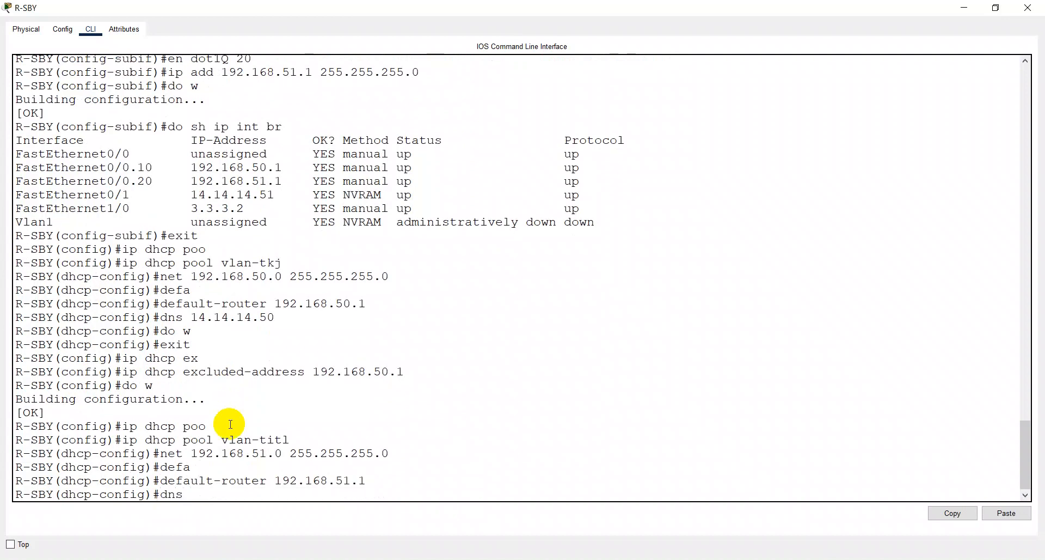
type("14.14.14.50")
key("Return")
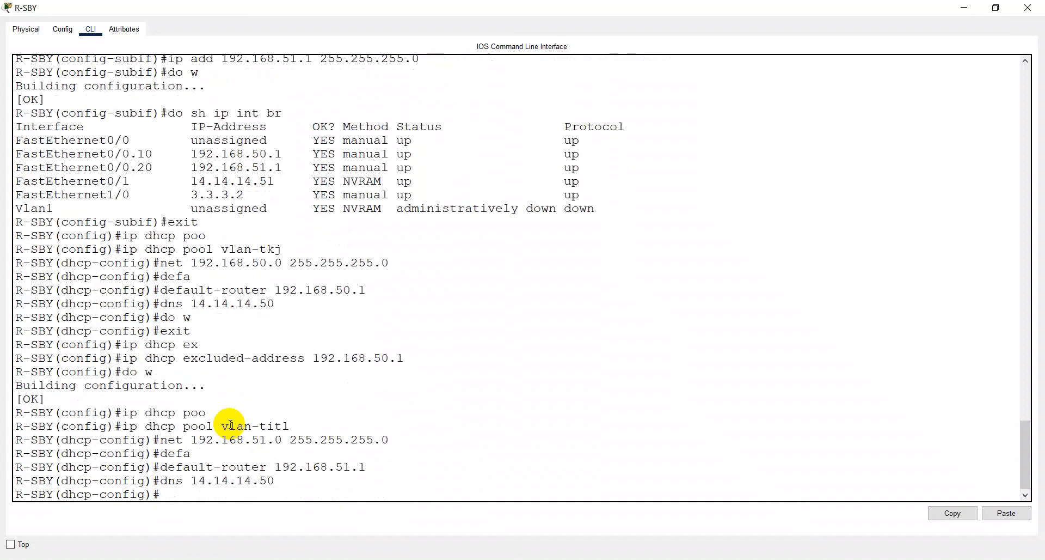
type("exit")
key("Return")
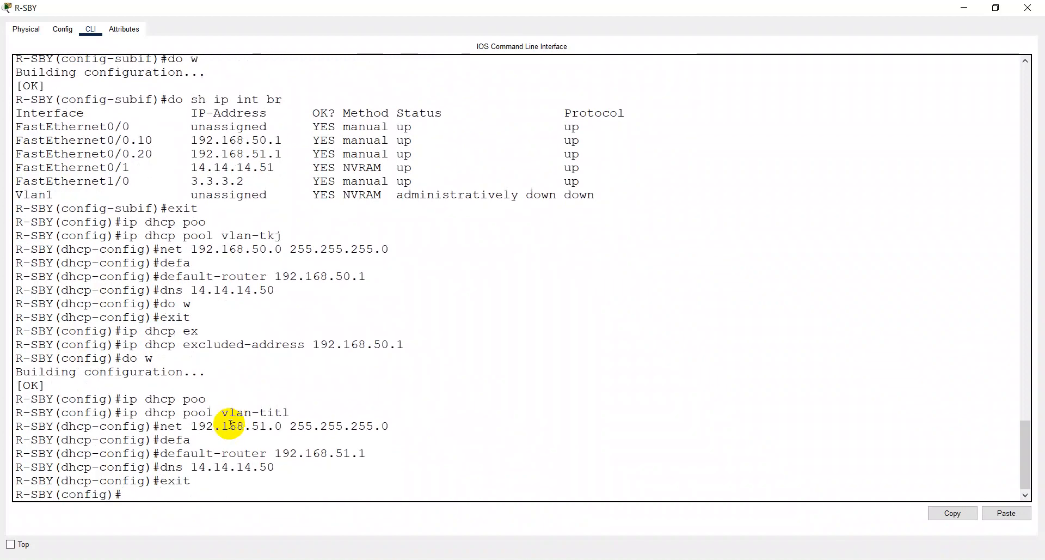
- Exclude 192.168.51.1 from DHCP assignment and save the router's configuration
type("ip dhcp exc")
key("Tab")
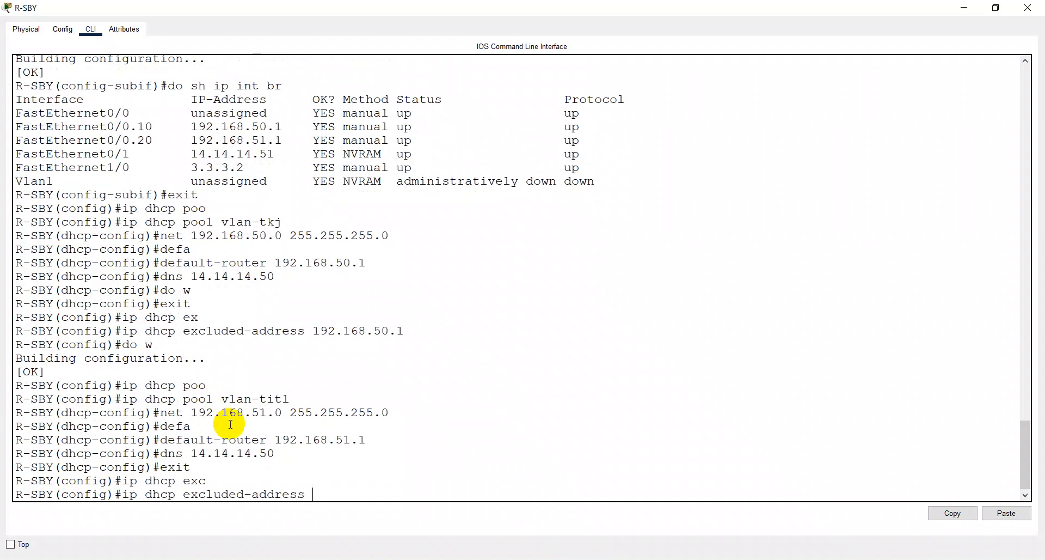
type("192.168.51.1")
key("Return")
type("do w")
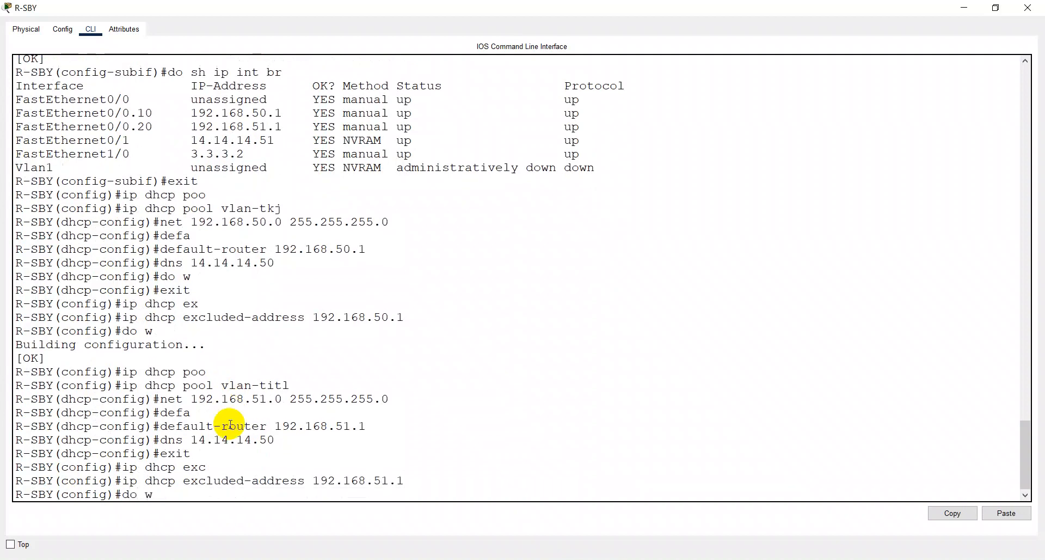
key("Return")
- Display the running configuration to review the DHCP pools and excluded addresses, and save the configuration again
type("doh")
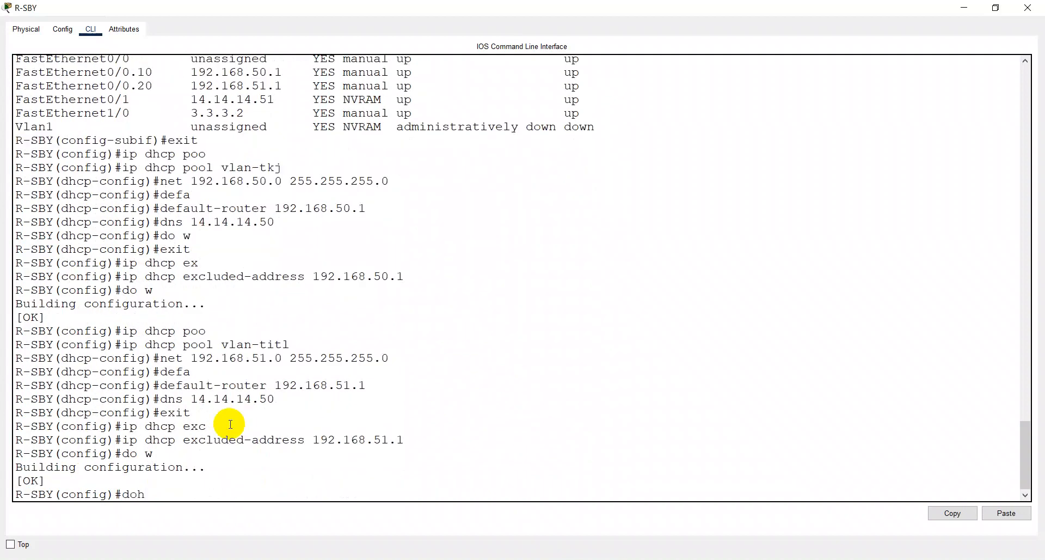
key("BackSpace")
key("BackSpace")
type("o sh run")
key("Return")
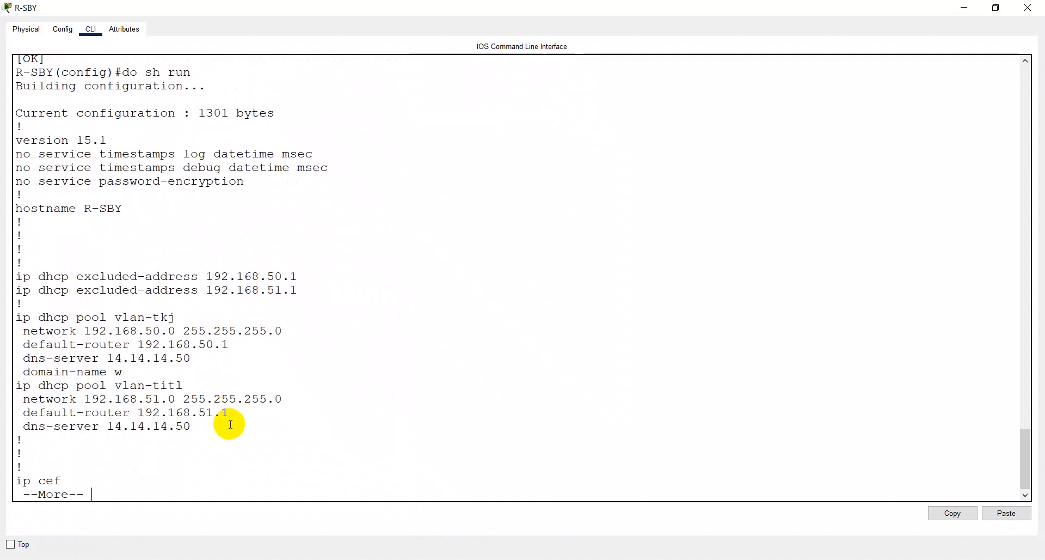
type("qdo w")
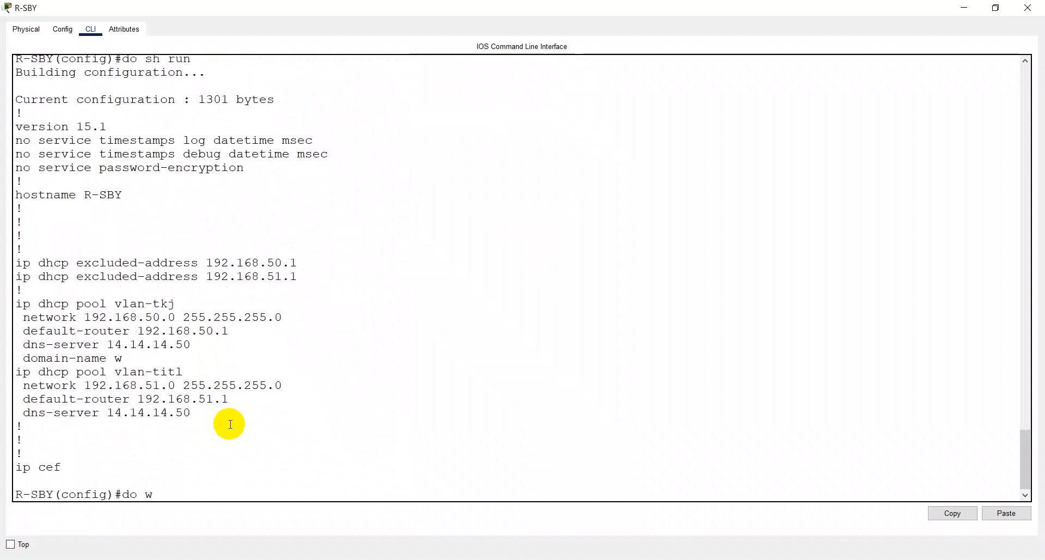
key("Return")
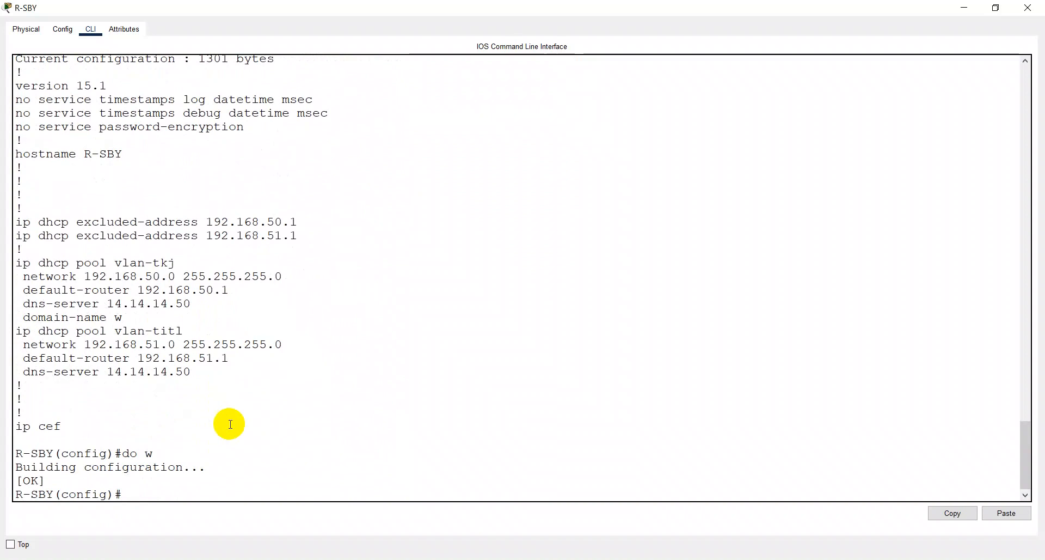
- Return to the topology, delete the current PDU scenario and switch Laptop0's IPv4 configuration from static to DHCP
key("alt+Tab")
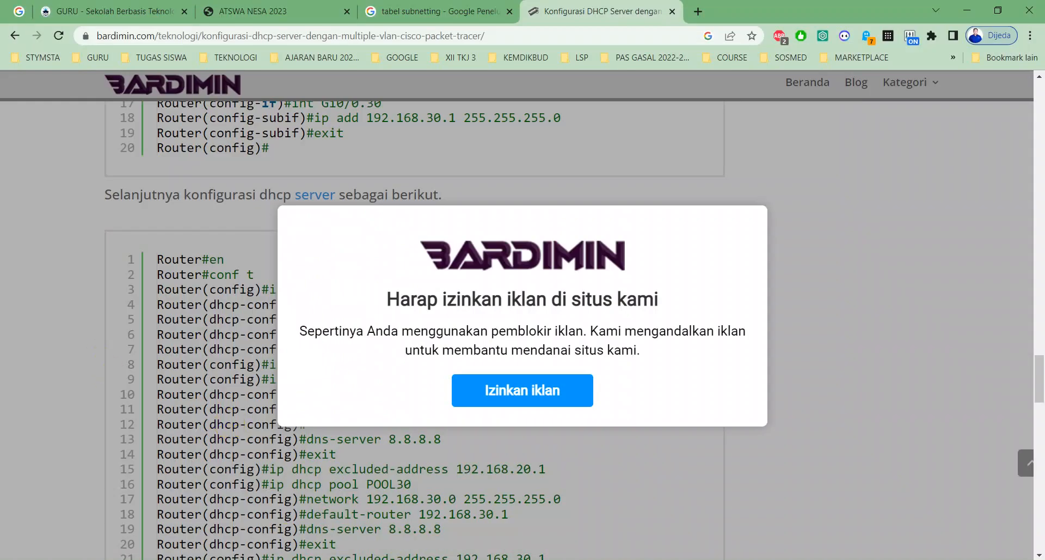
key("alt+Tab")
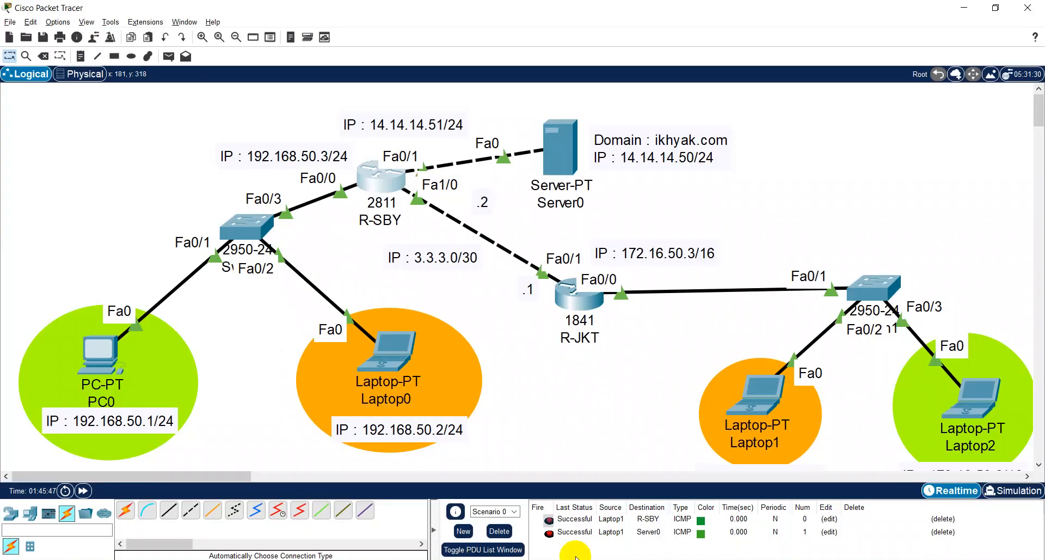
left_click(493, 527)
left_click(408, 362)
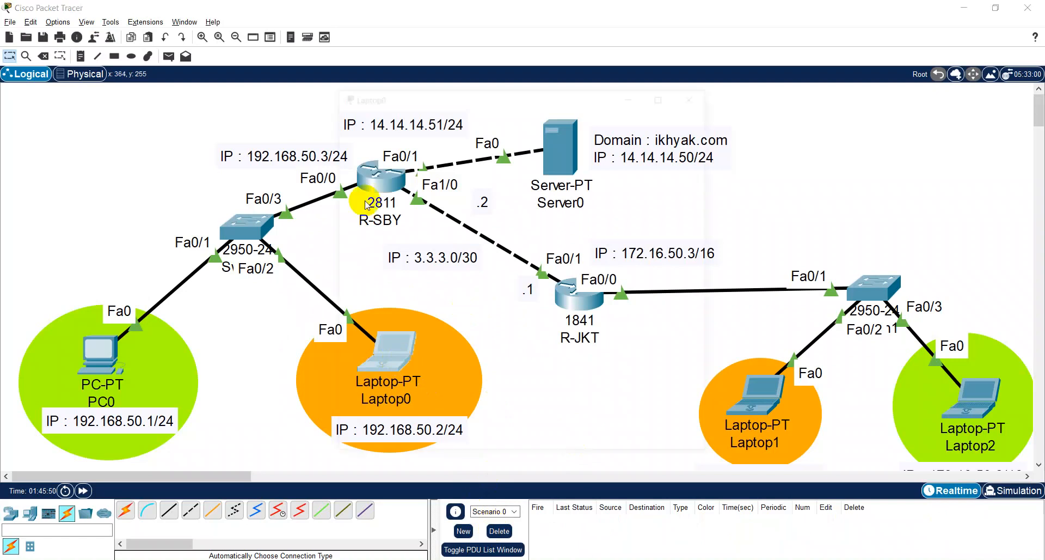
left_click(381, 161)
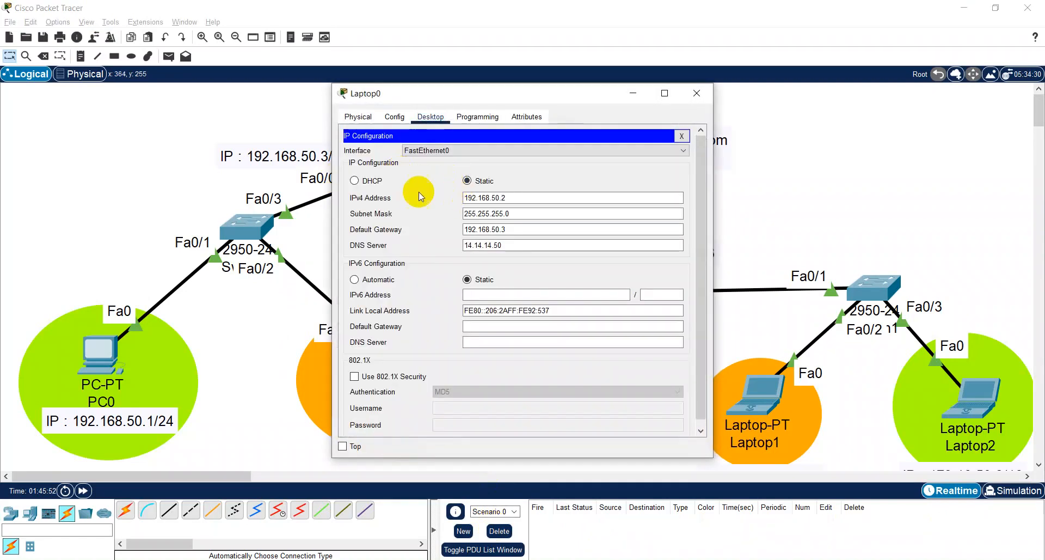
left_click(361, 180)
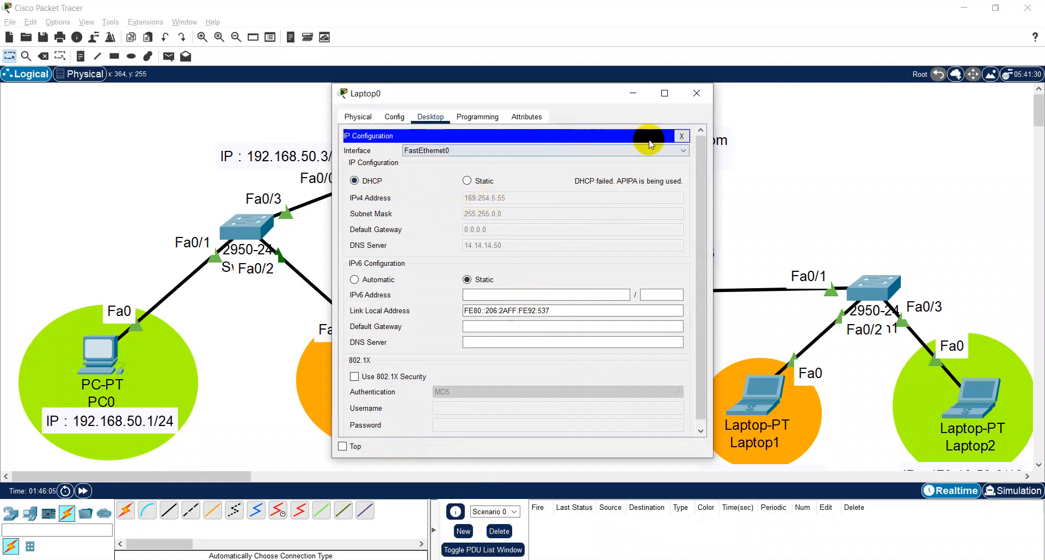
left_click(690, 103)
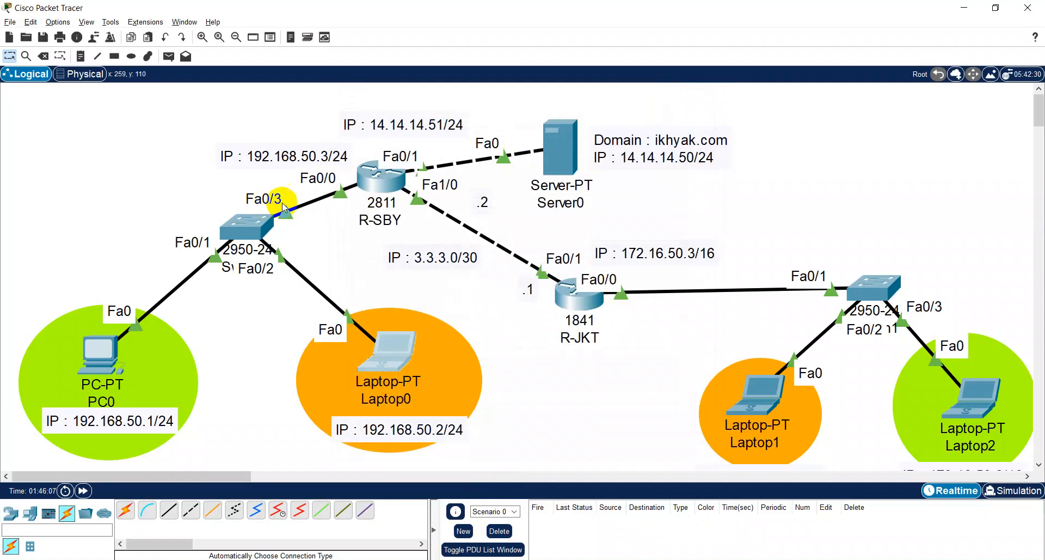
- Open Switch0's command line and enter global configuration mode
left_click(256, 224)
left_click(664, 94)
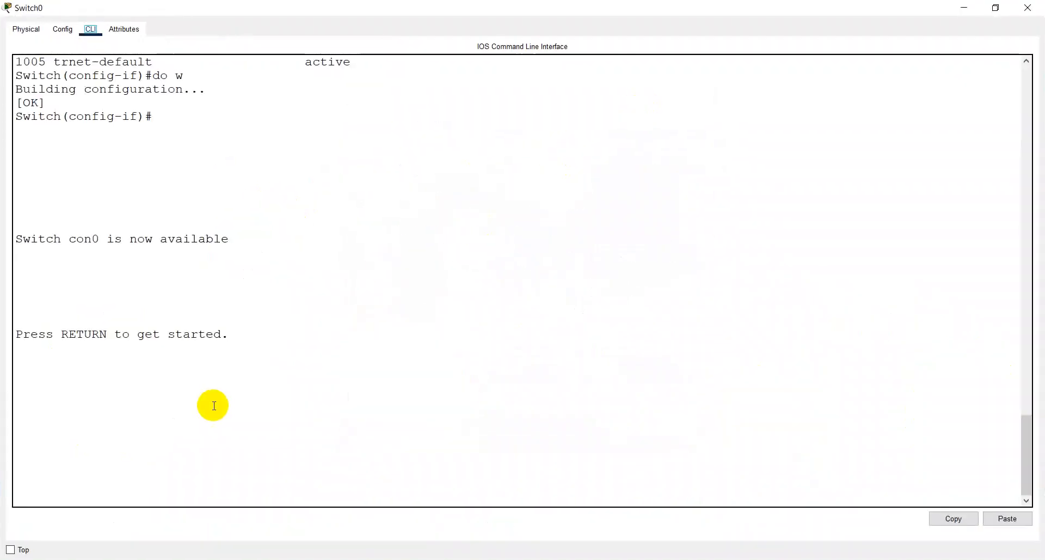
left_click(120, 395)
key("Return")
type("en")
key("Return")
type("conf t")
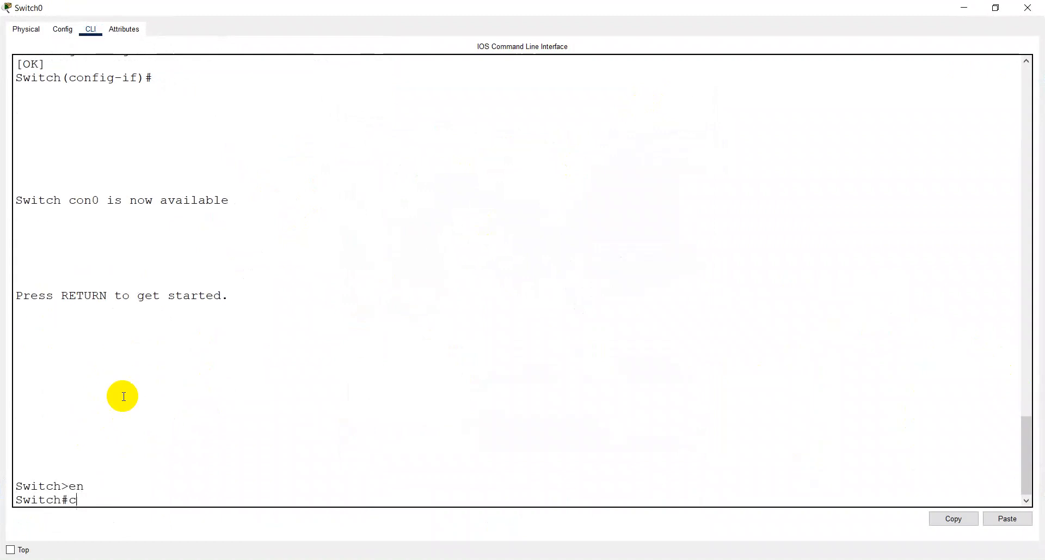
key("Return")
- Set Switch0's FastEthernet0/3 port to trunk mode and save the switch's configuration
type("int f")
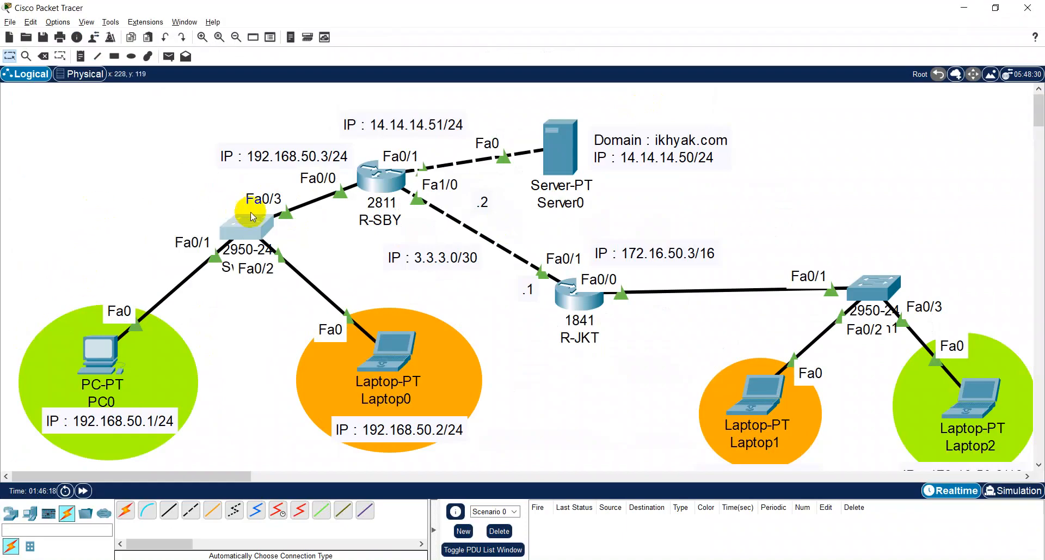
left_click(268, 243)
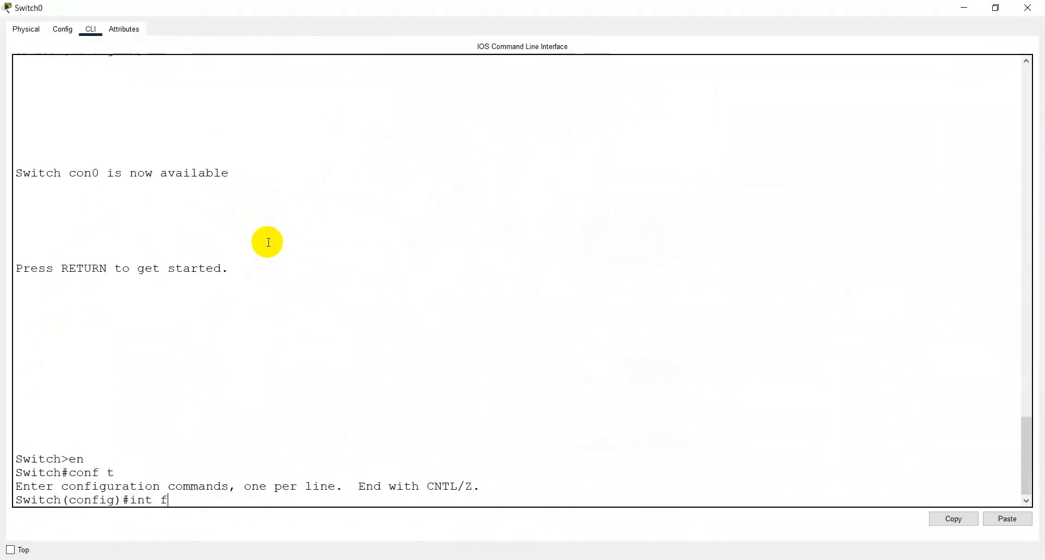
type("0/3")
key("Return")
type("sw mo")
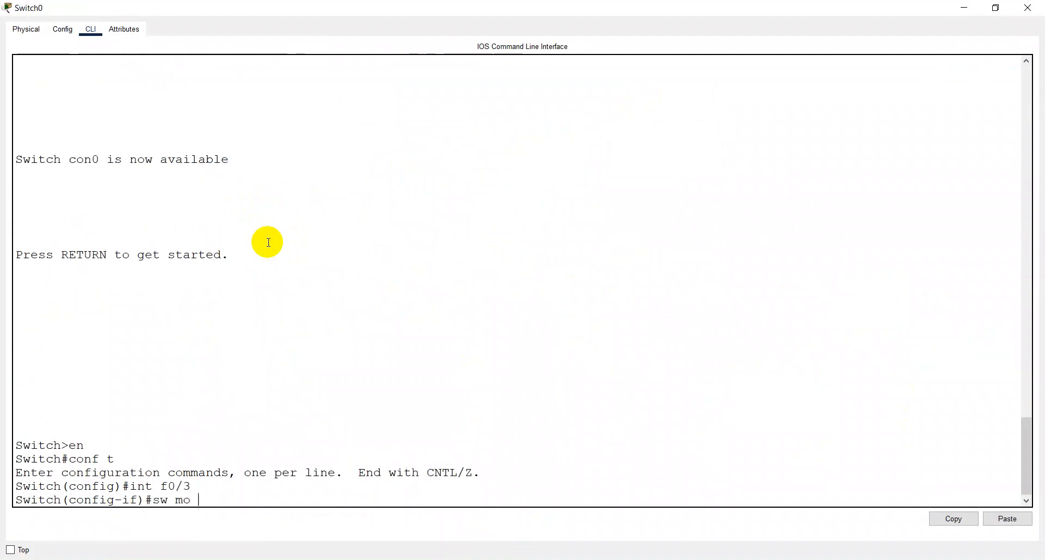
type(" tr")
key("Return")
key("Return")
type("do")
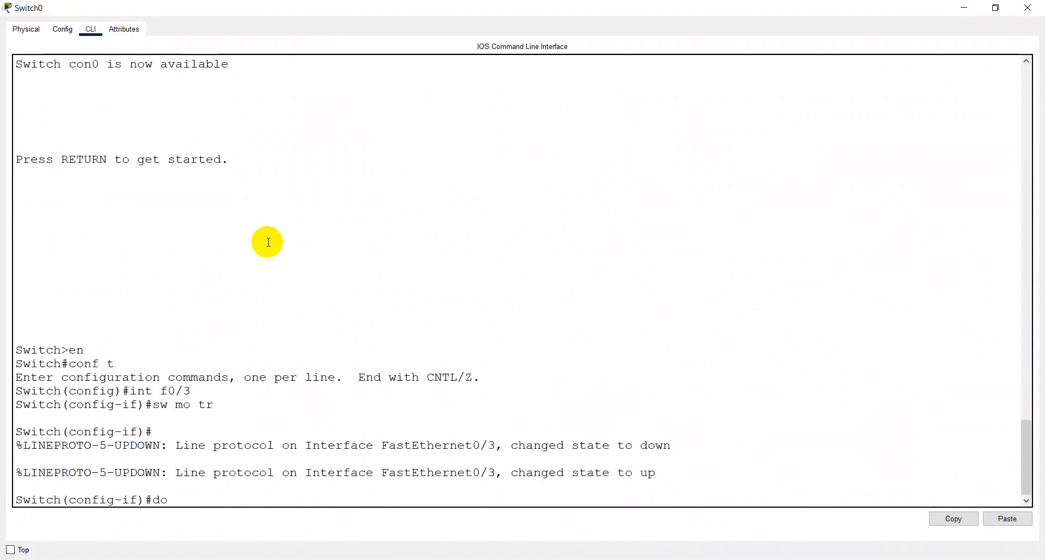
type(" w")
key("Return")
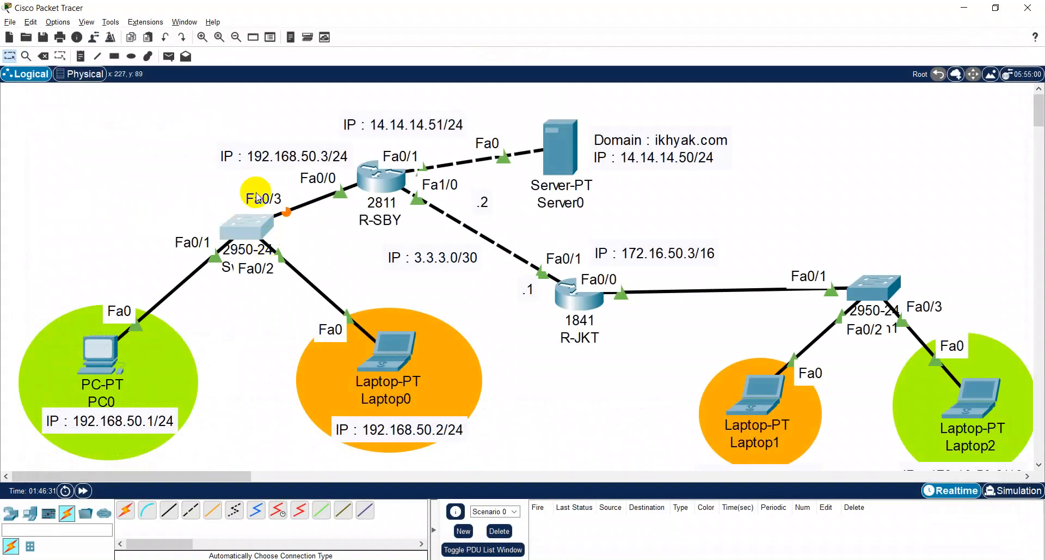
left_click(874, 288)
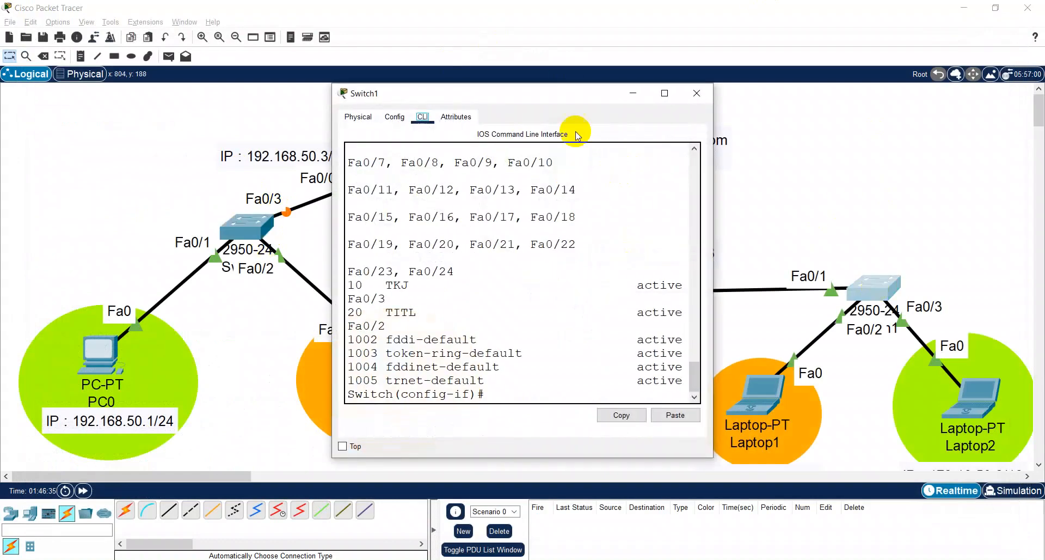
left_click(661, 92)
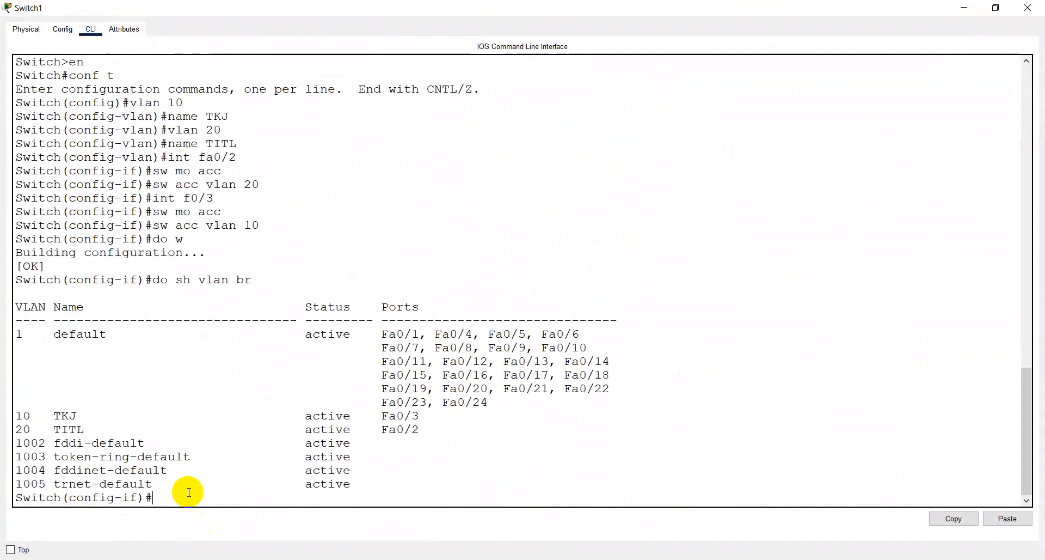
type("exit")
key("Return")
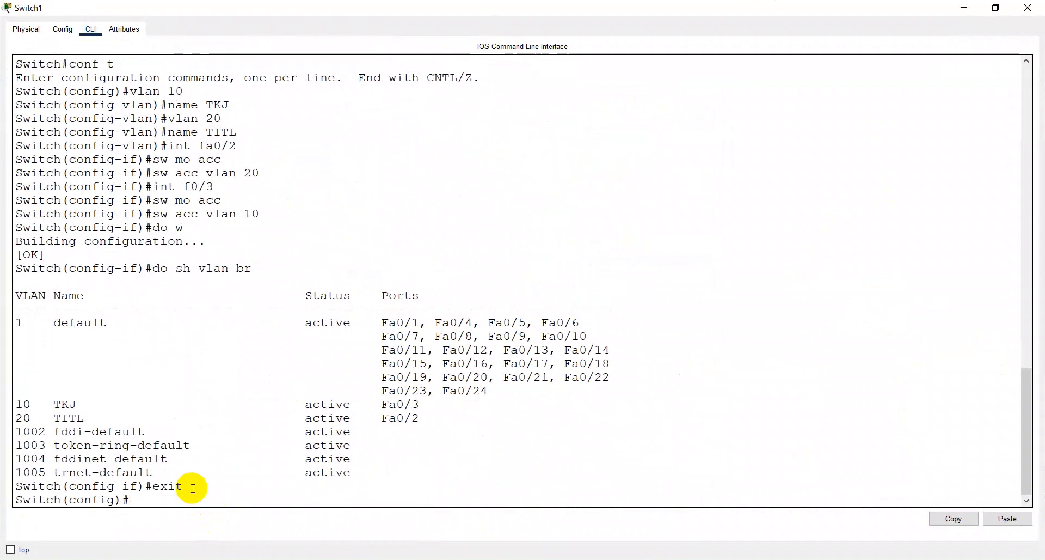
type("ip")
key("BackSpace")
key("BackSpace")
type("int")
key("alt+Tab")
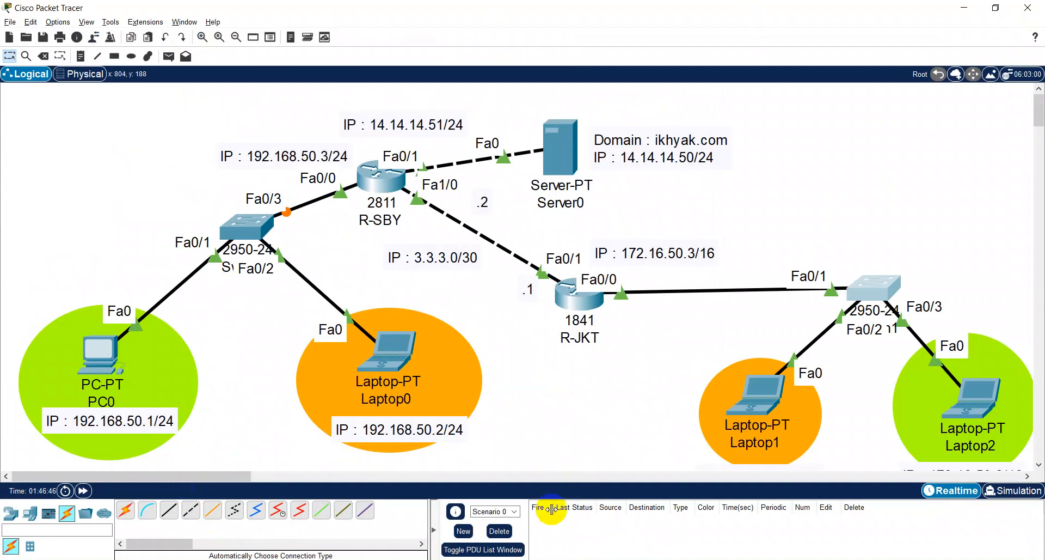
key("alt+Tab")
key("alt+space")
key("alt+Tab")
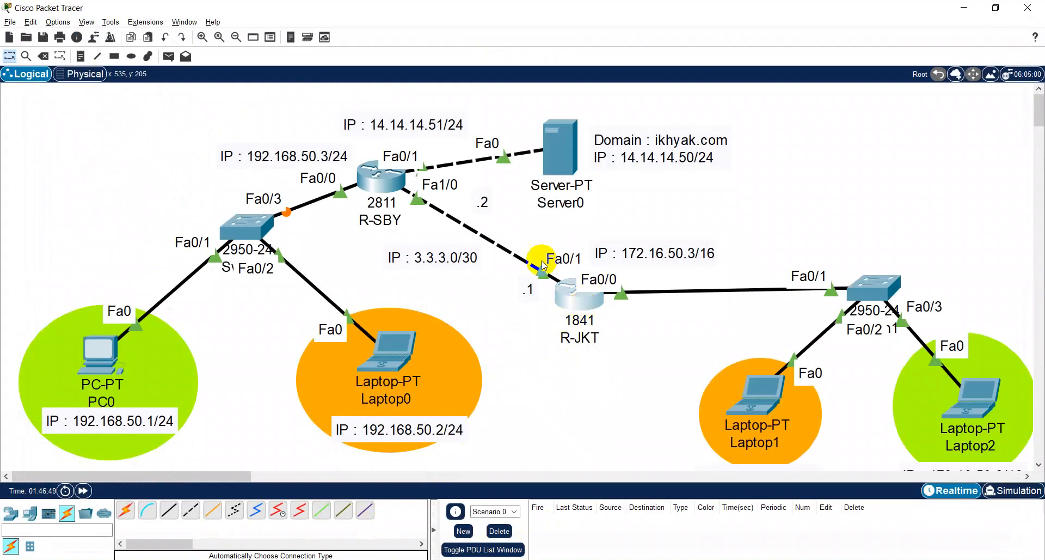
- Open R-JKT's command line and enter global configuration mode
left_click(577, 295)
left_click(667, 93)
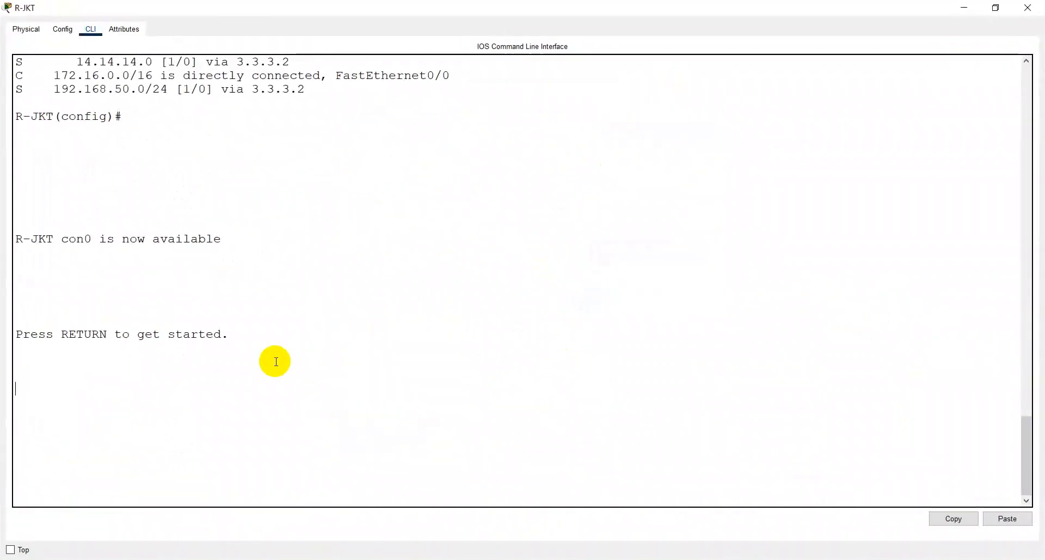
key("Return")
type("en")
key("Return")
type("conf t")
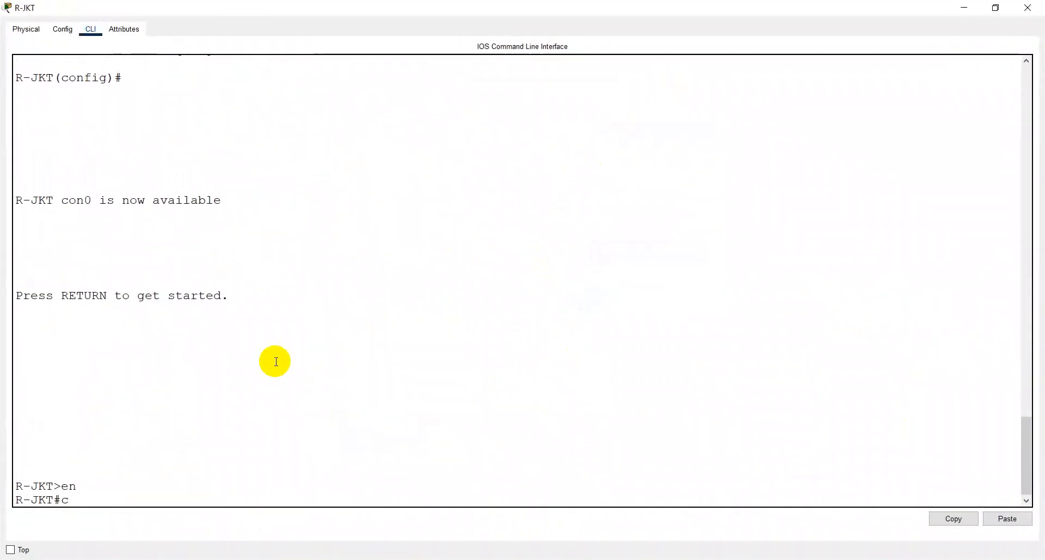
key("Return")
- Remove the IP address from R-JKT's FastEthernet0/0 interface and save the router's configuration
type("int")
key("BackSpace")
key("BackSpace")
key("BackSpace")
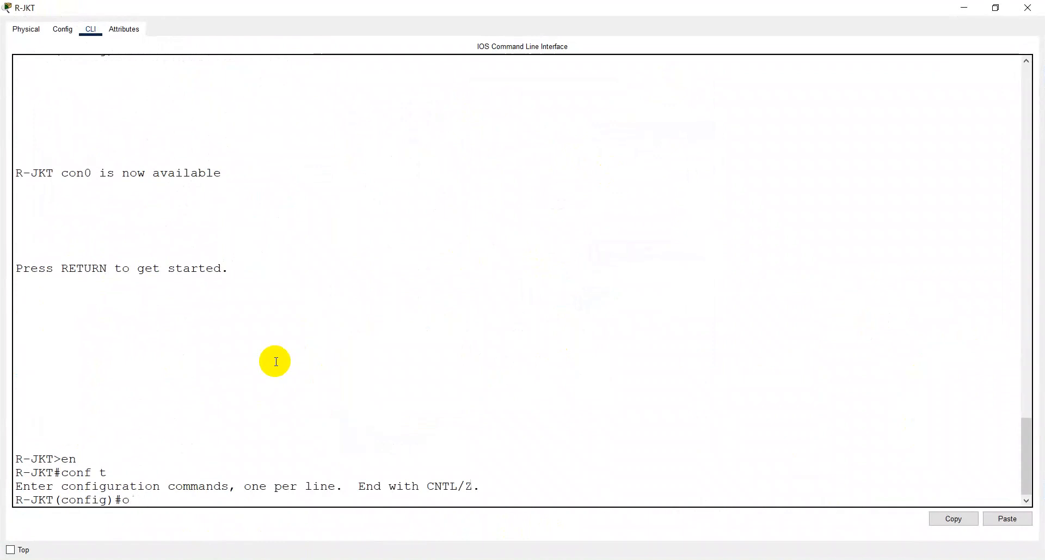
type("int f0/0")
key("Return")
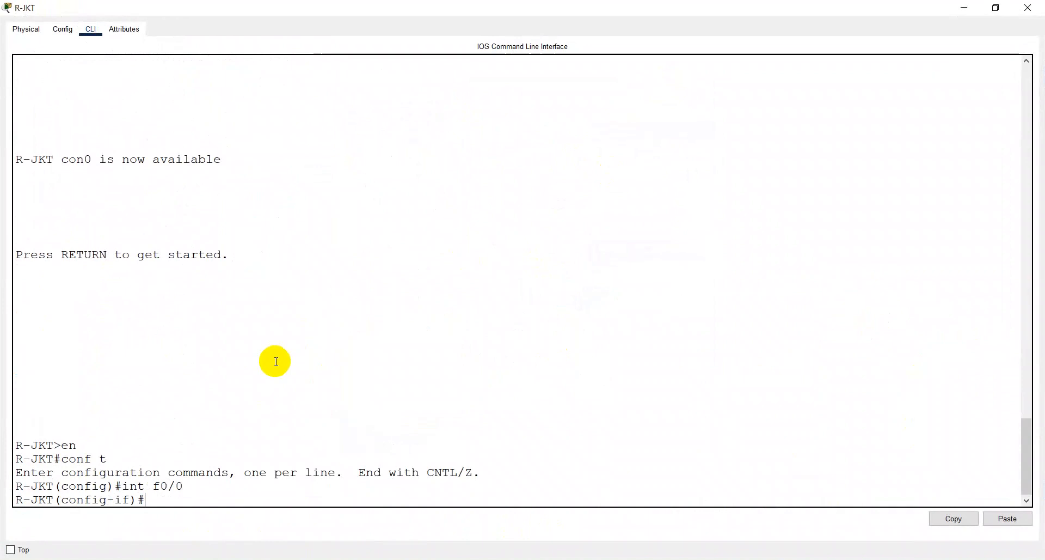
type("no ip ")
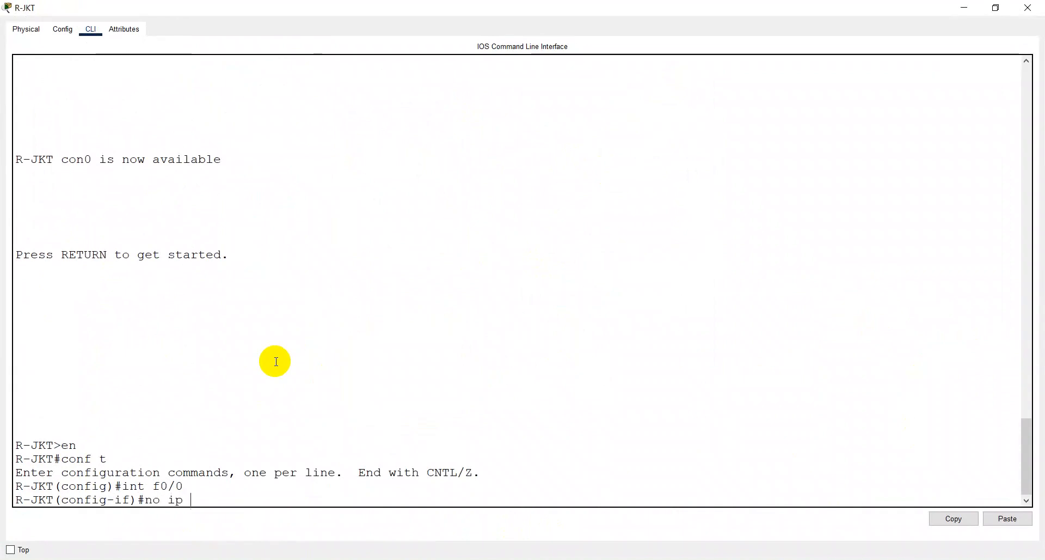
type("add")
key("Return")
type("do w")
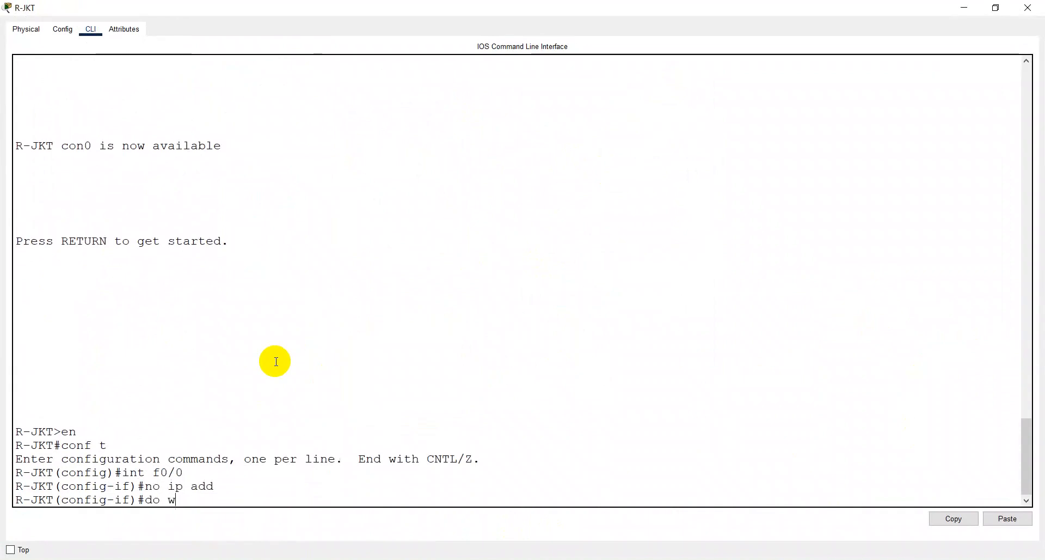
key("Return")
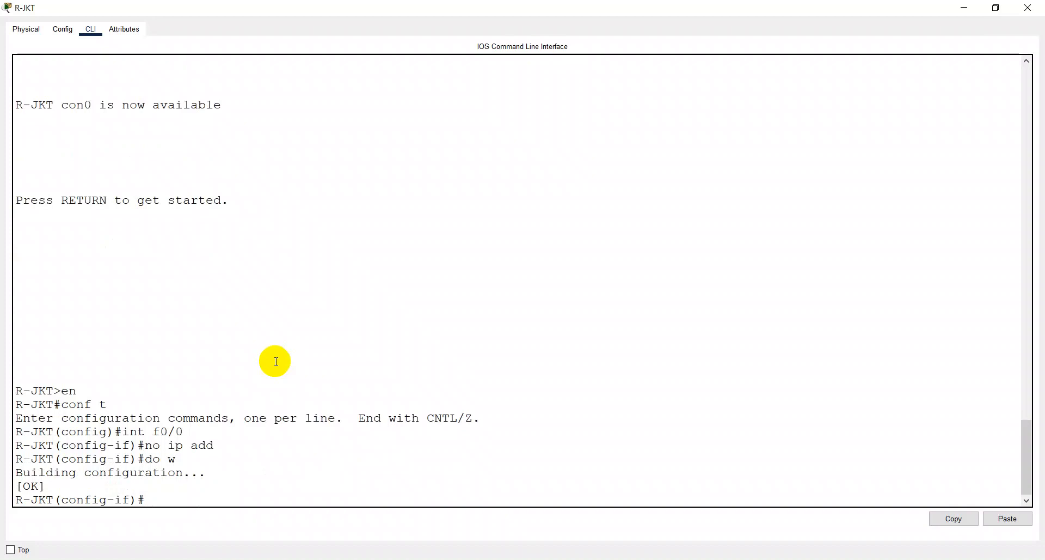
- Create subinterface FastEthernet0/0.10 on R-JKT
type("ijn")
key("BackSpace")
key("BackSpace")
key("BackSpace")
type("intf")
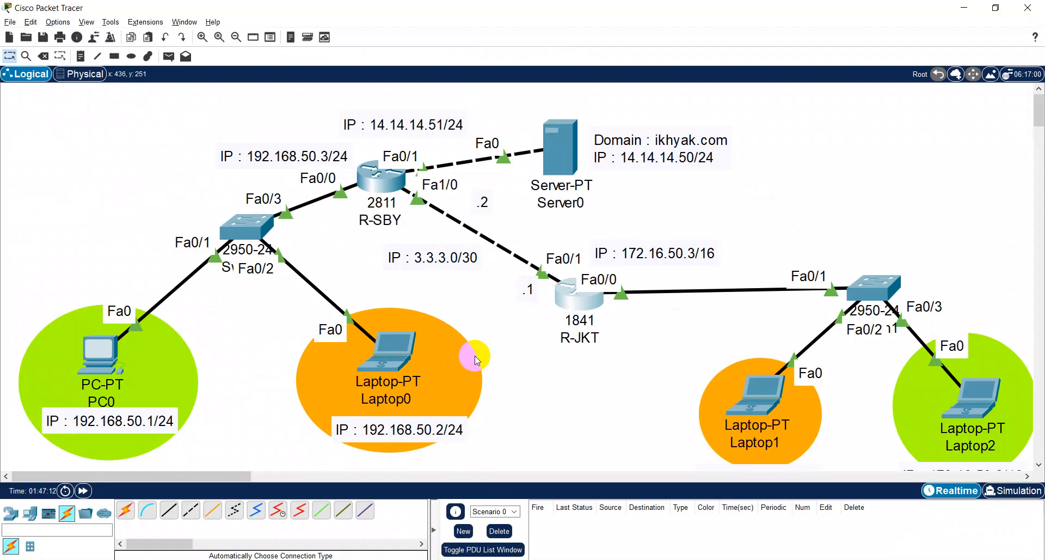
left_click(551, 316)
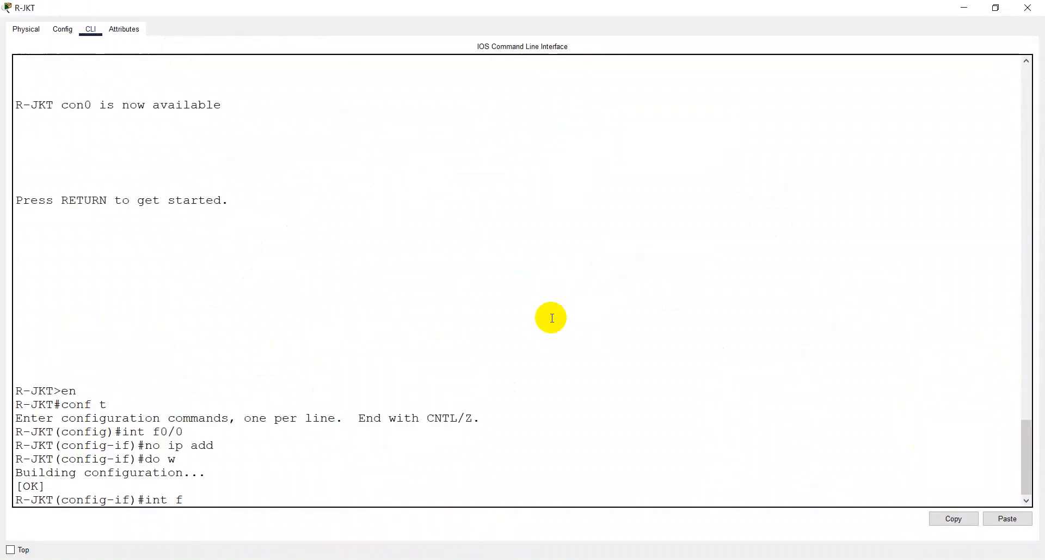
type("0/0.10")
key("Return")
- Set dot1Q encapsulation for VLAN 10 on FastEthernet0/0.10 and begin its IP address command
type("en dot")
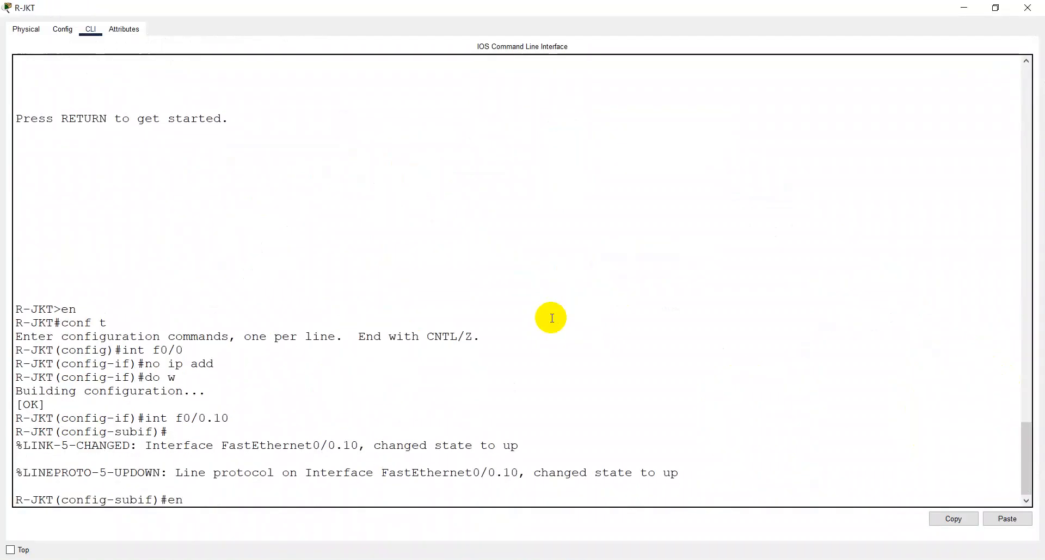
key("Tab")
type("10")
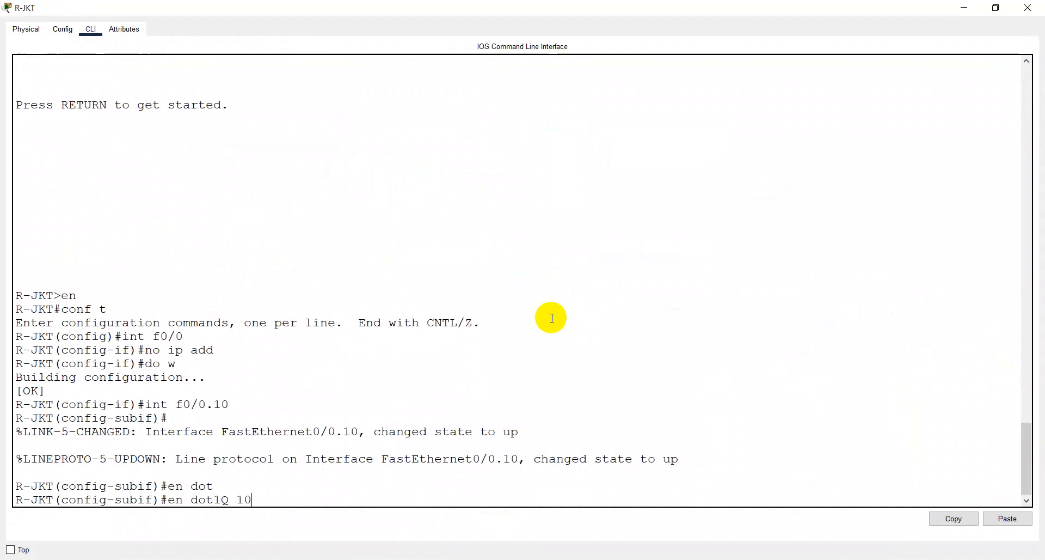
key("Return")
type("ip")
key("BackSpace")
key("BackSpace")
type("ip add")
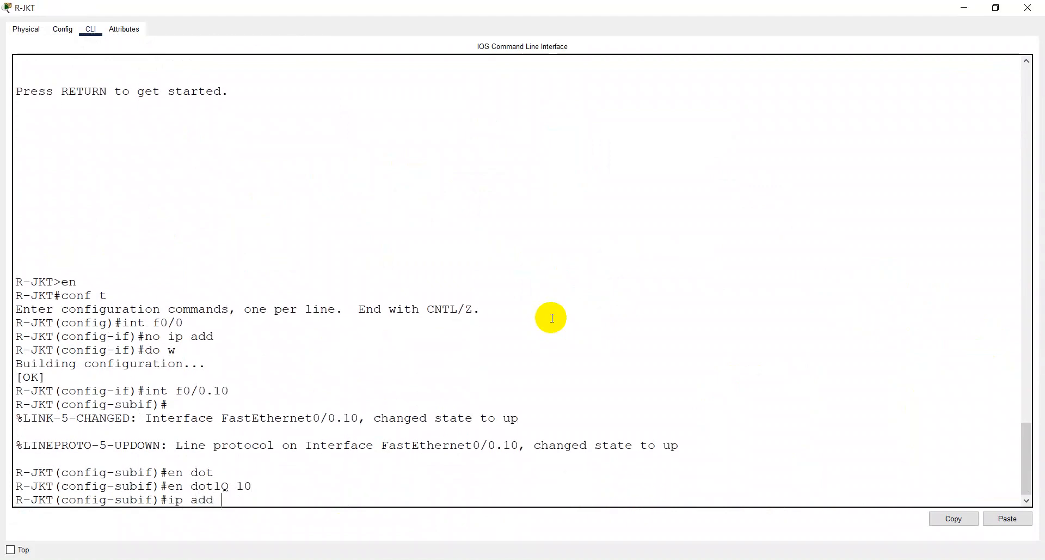
type(" 192.168.50.1 255.255")
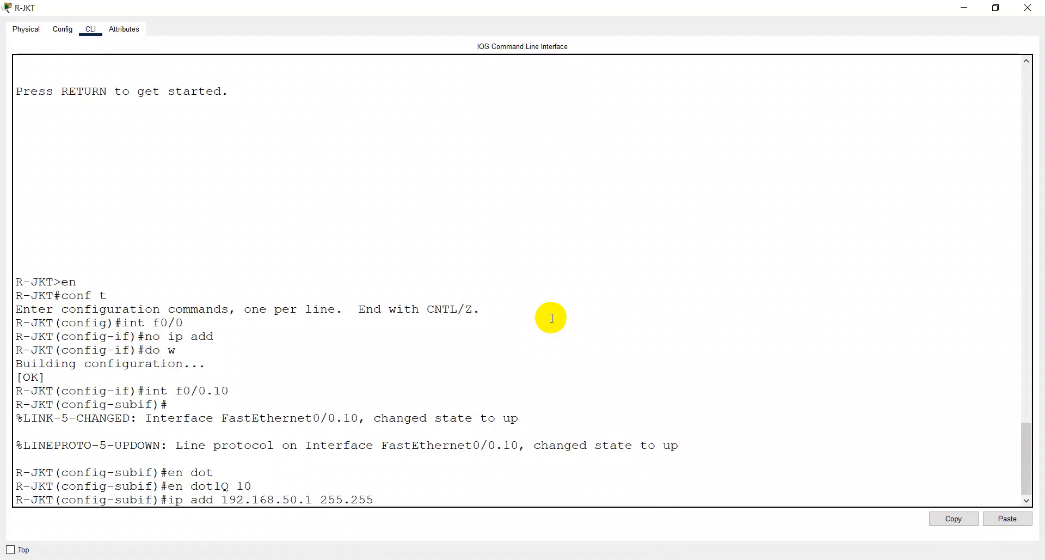
key("BackSpace")
key("BackSpace")
key("BackSpace")
key("BackSpace")
key("BackSpace")
key("BackSpace")
key("BackSpace")
key("BackSpace")
key("BackSpace")
key("BackSpace")
key("BackSpace")
key("BackSpace")
key("BackSpace")
key("BackSpace")
key("BackSpace")
key("BackSpace")
key("BackSpace")
key("BackSpace")
key("BackSpace")
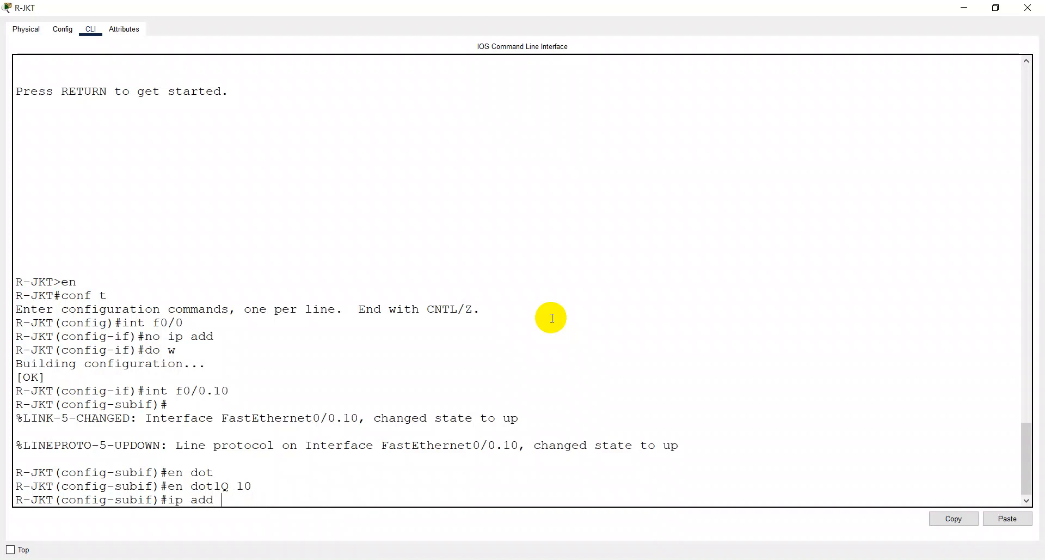
- Assign 172.16.50.1 with mask 255.255.0.0 to subinterface FastEthernet0/0.10
type("172.16.50.1 255.255.0.0")
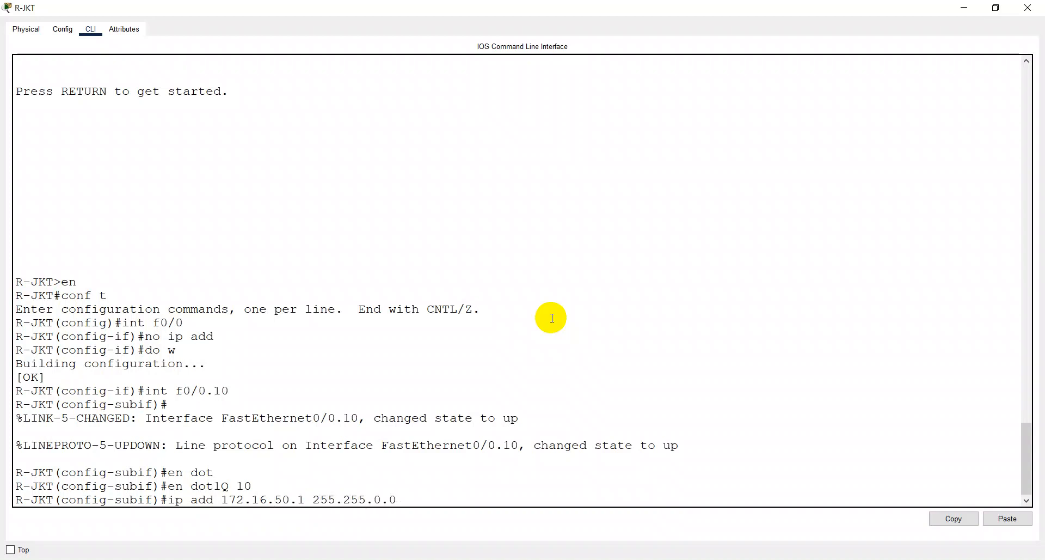
key("Return")
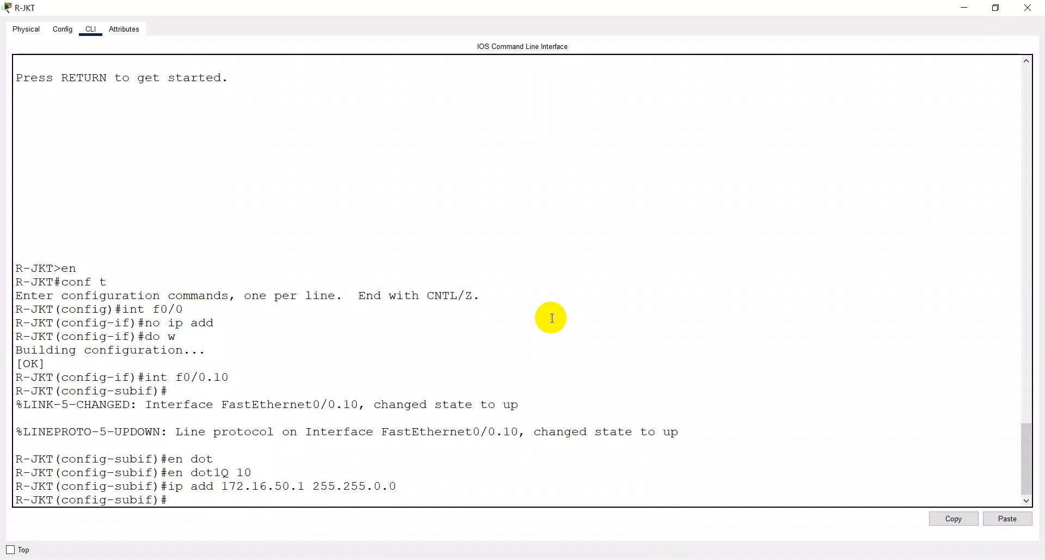
- Enable subinterface FastEthernet0/0.10 and return to global configuration mode
type("de")
key("BackSpace")
key("BackSpace")
type("no sh")
key("Return")
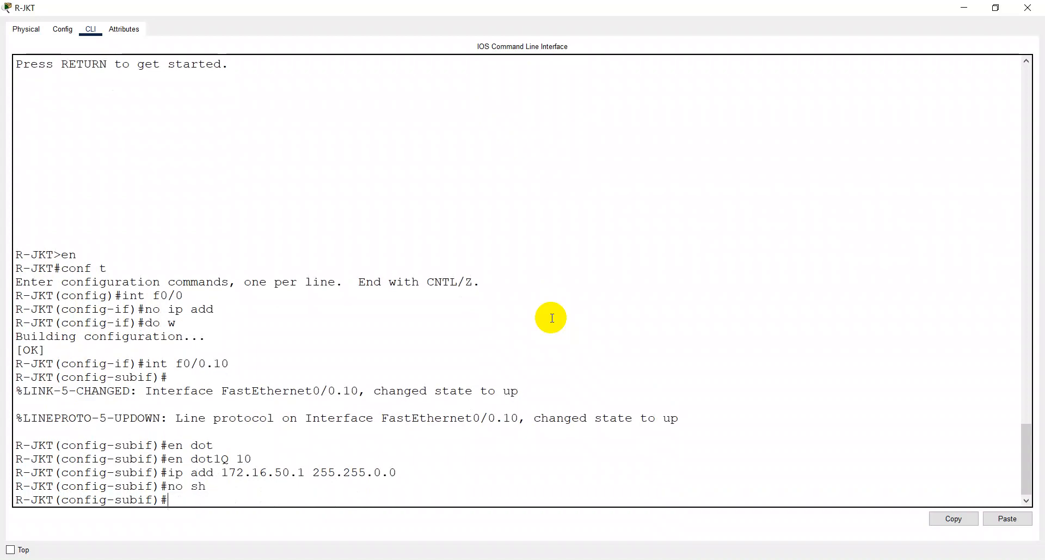
type("exit")
key("Return")
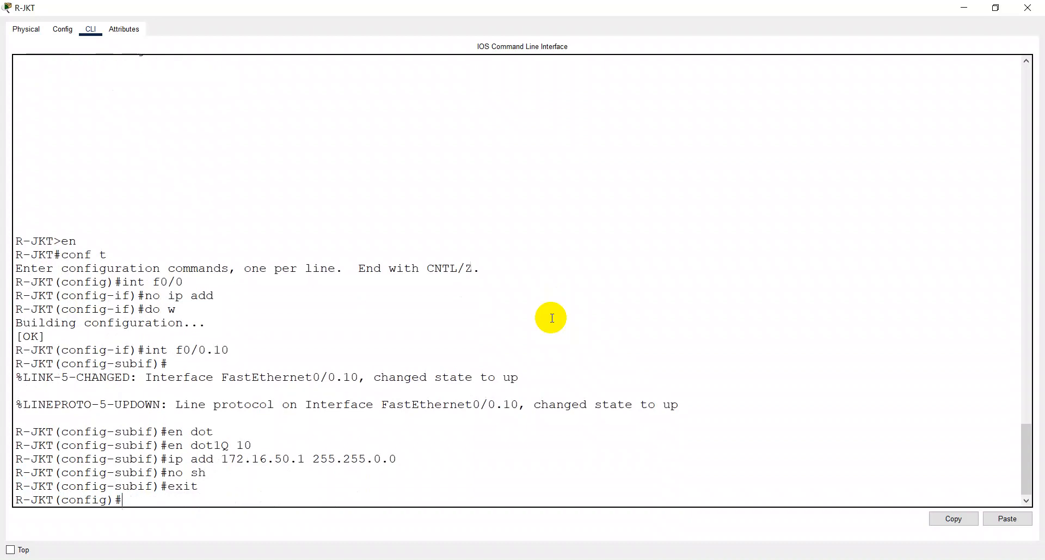
- Create subinterface FastEthernet0/0.20 on R-JKT
type("int f0/0")
key("BackSpace")
type(".20")
key("Return")
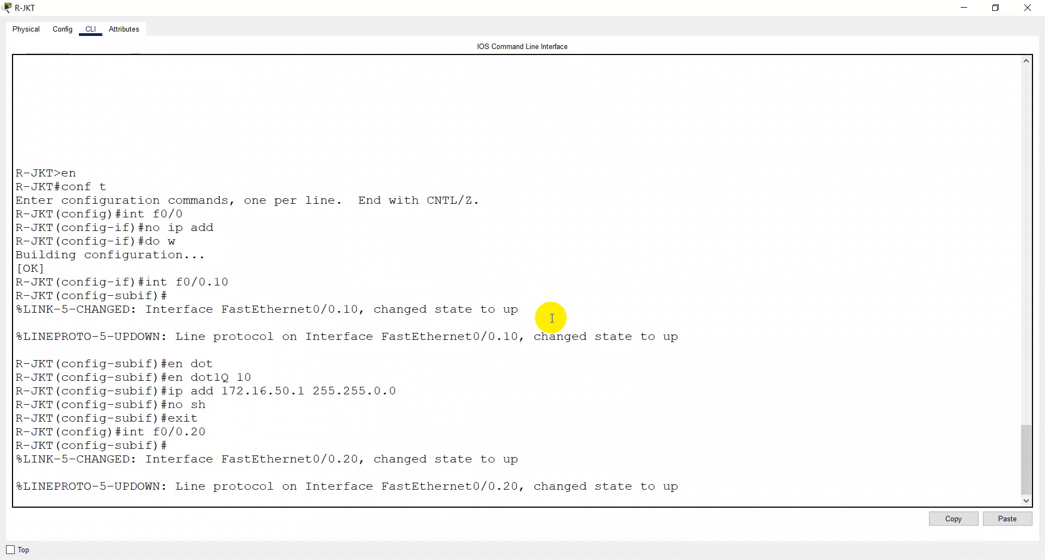
- Set dot1Q encapsulation for VLAN 20 on subinterface FastEthernet0/0.20
type("enc")
key("BackSpace")
key("BackSpace")
key("BackSpace")
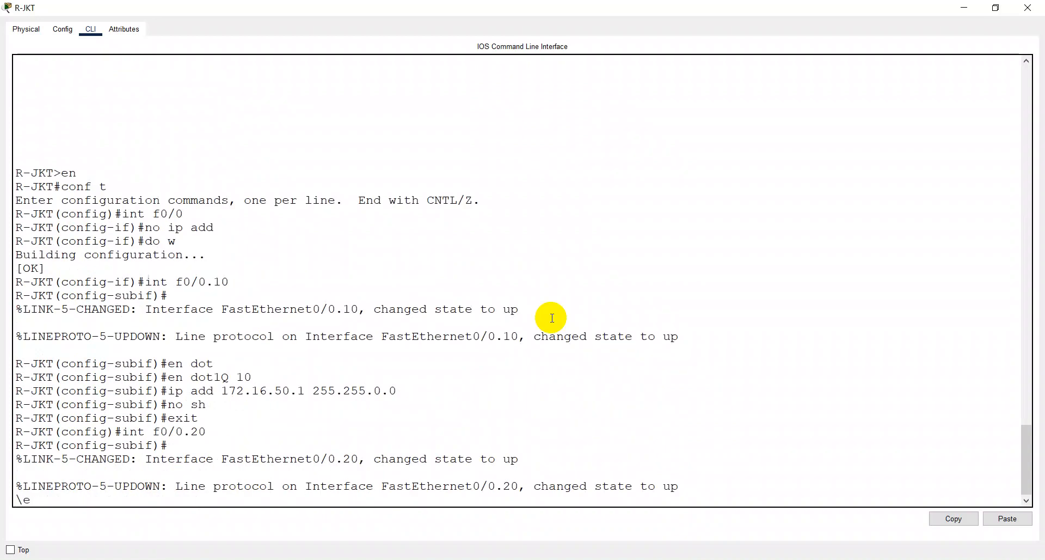
key("Return")
type("en dot")
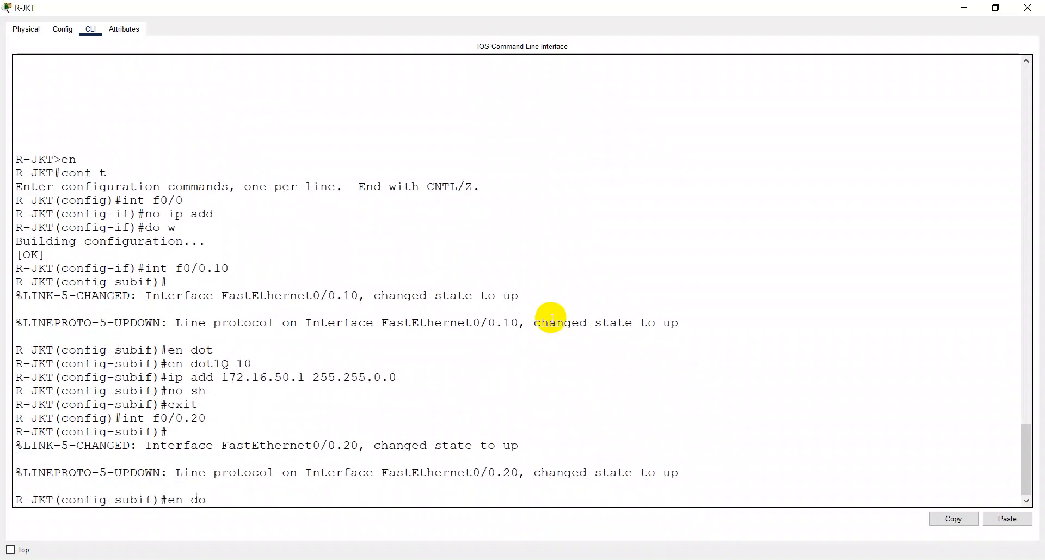
key("Tab")
type("20")
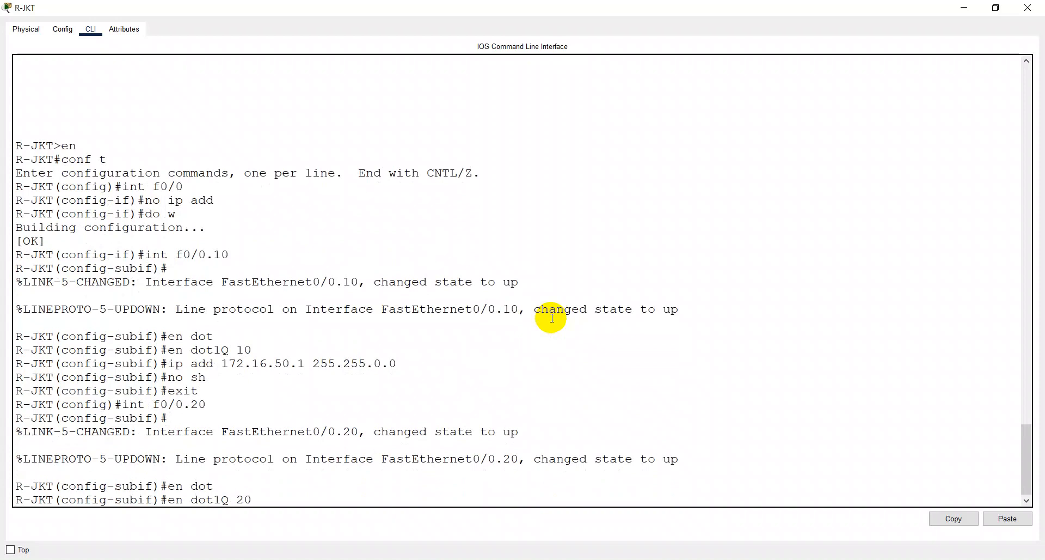
key("Return")
- Try to assign 172.16.51.1 with mask 255.255.0.0 to subinterface FastEthernet0/0.20
type("ip ad")
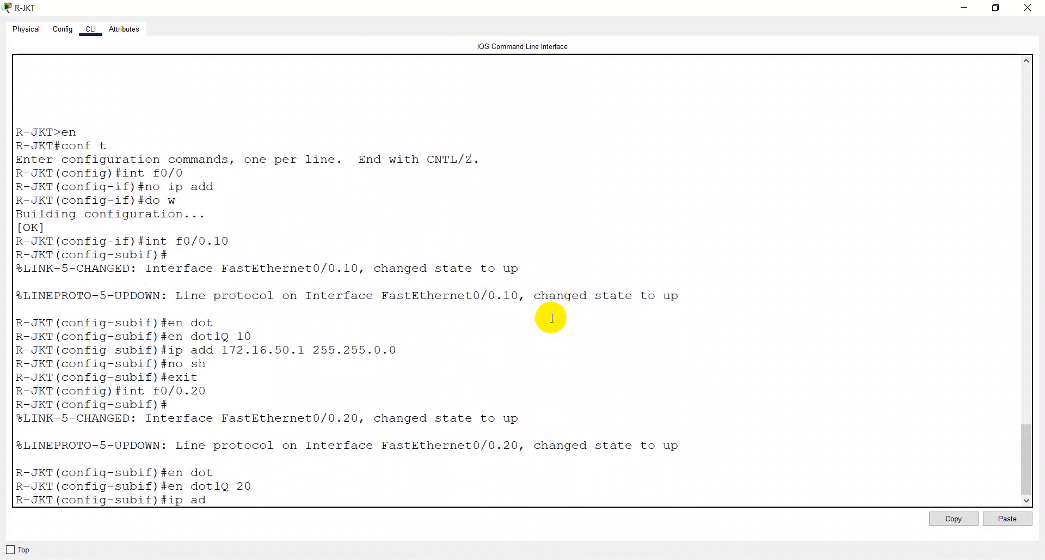
type("d 172.16.51.1 255.255")
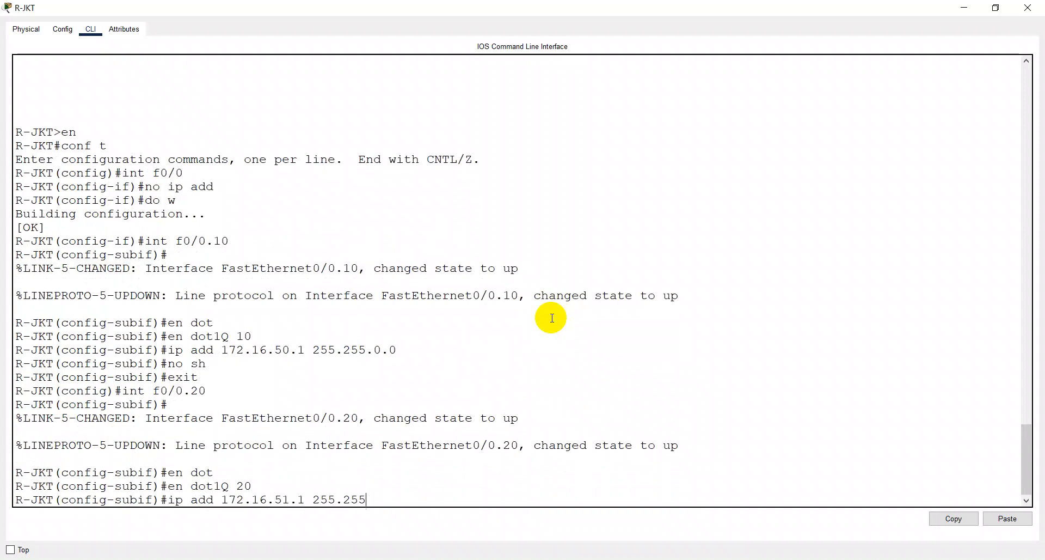
type(".0.0")
key("Return")
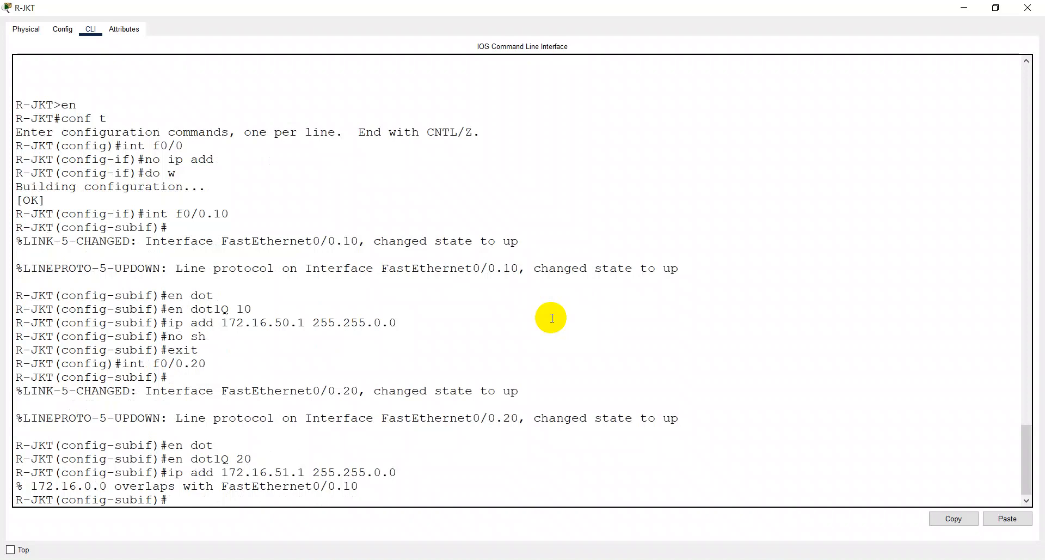
type("en dot")
key("BackSpace")
key("BackSpace")
key("BackSpace")
key("BackSpace")
key("BackSpace")
key("BackSpace")
- Leave subinterface FastEthernet0/0.20 and reopen subinterface FastEthernet0/0.10 for configuration
type("exit")
key("Return")
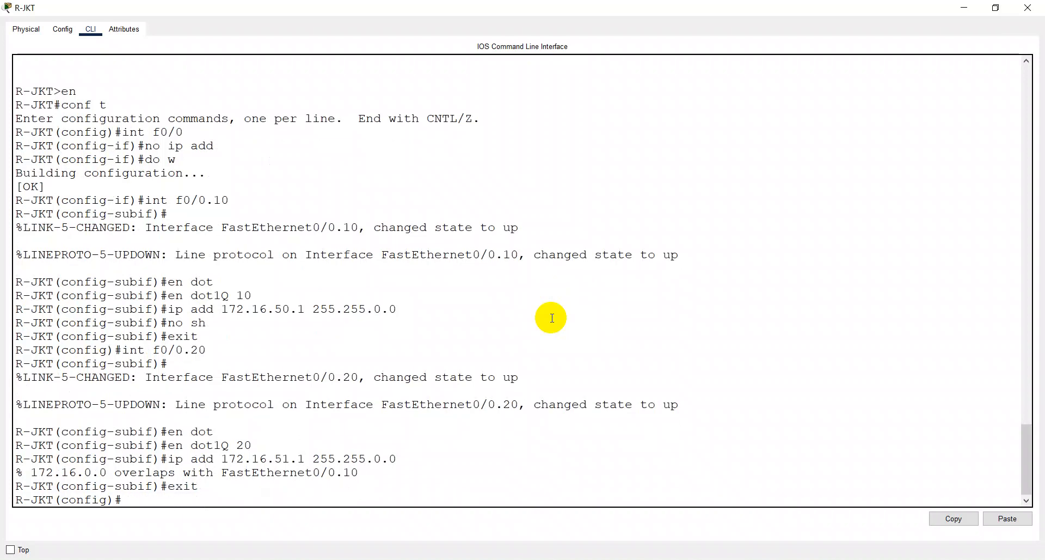
type("int fa0/0")
key("alt+Tab")
key("alt+Tab")
type(".10")
key("Return")
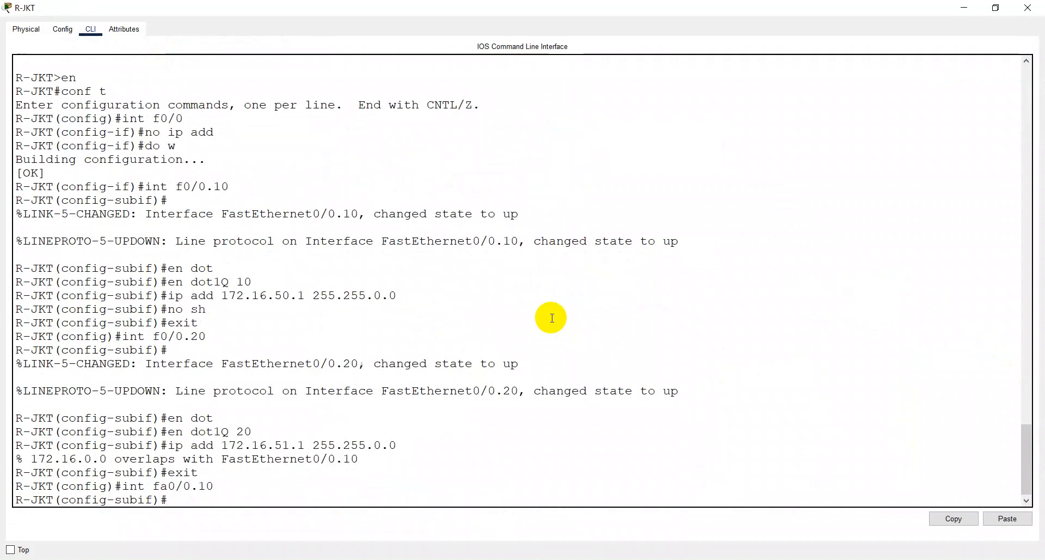
- Set dot1Q encapsulation for VLAN 10 on subinterface FastEthernet0/0.10
type("en dot")
key("Tab")
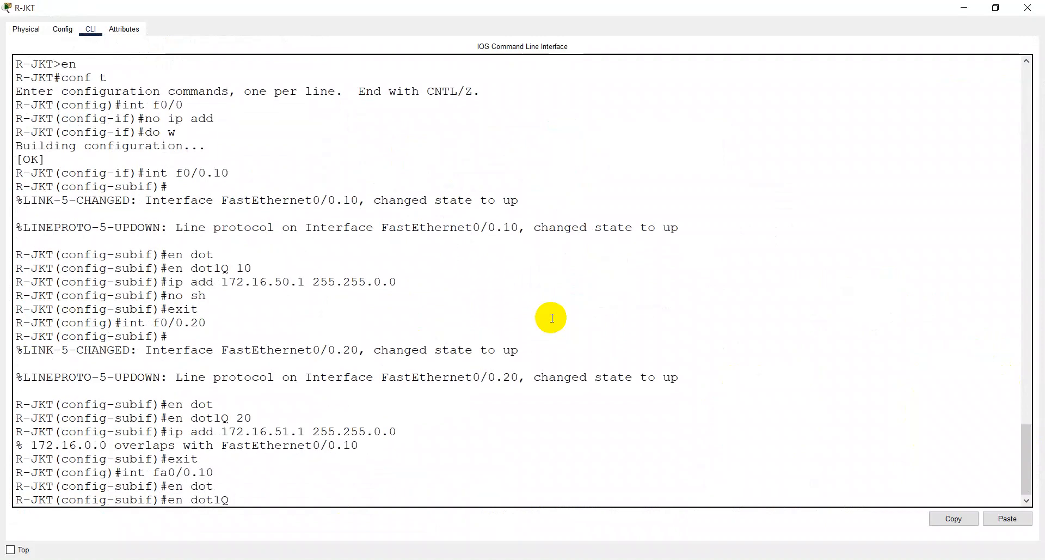
type("10")
key("Return")
- Assign 172.16.50.1 with mask 255.255.255.0 to subinterface FastEthernet0/0.10
type("ip ad")
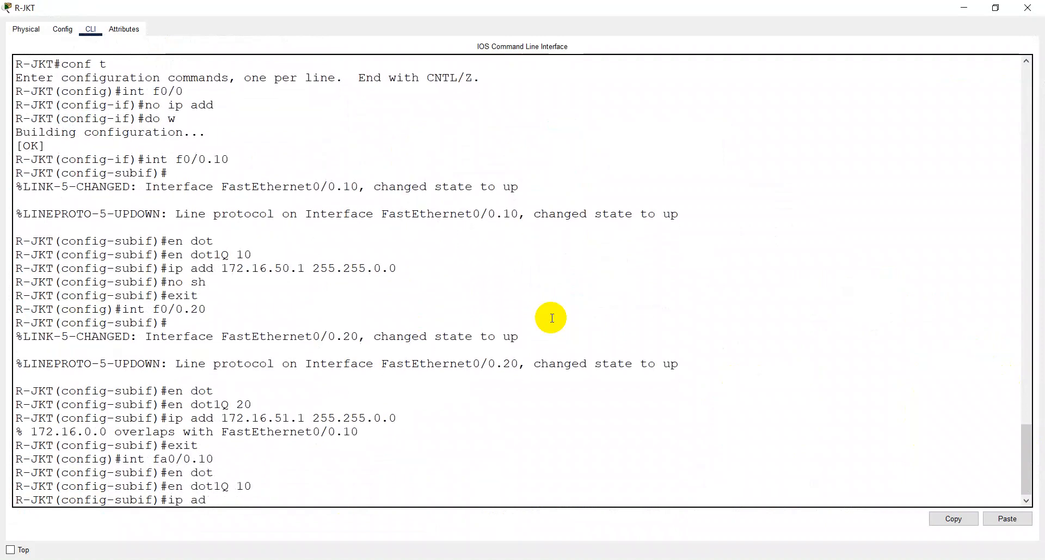
type("d 172.16.50.")
type("1 255.255.255")
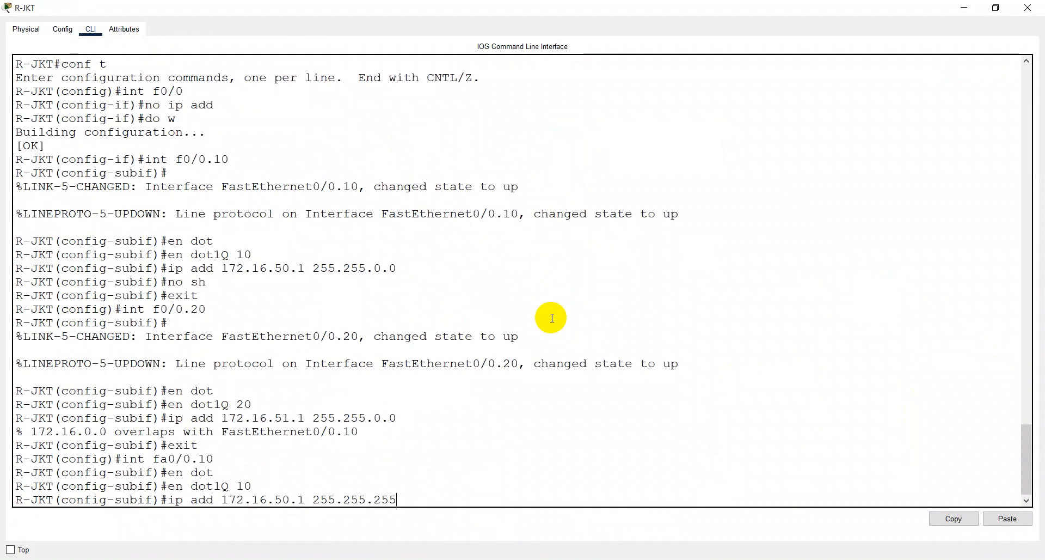
type(".0")
key("Return")
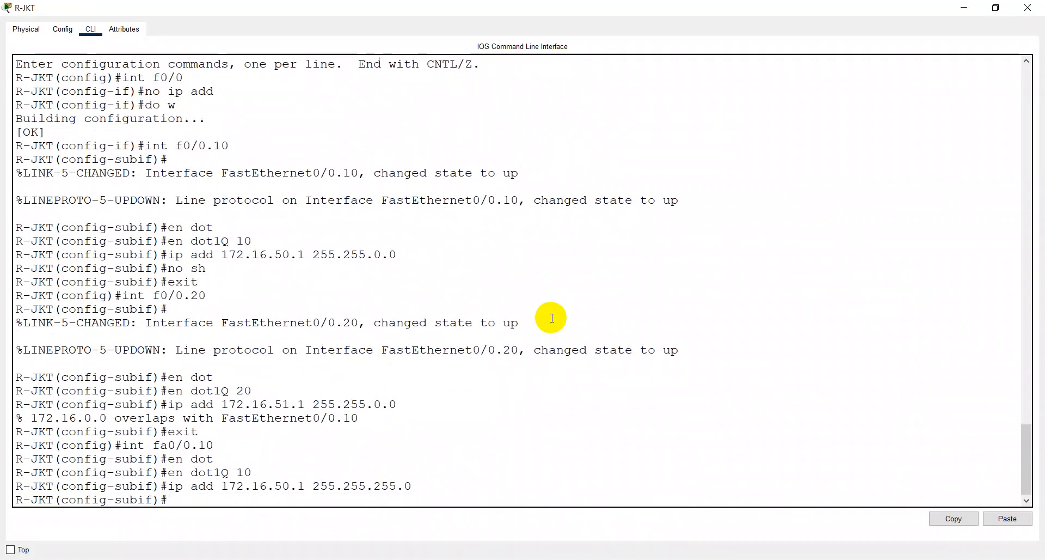
- Save R-JKT's running configuration and return to global configuration mode
type("do w")
key("Return")
type("exi")
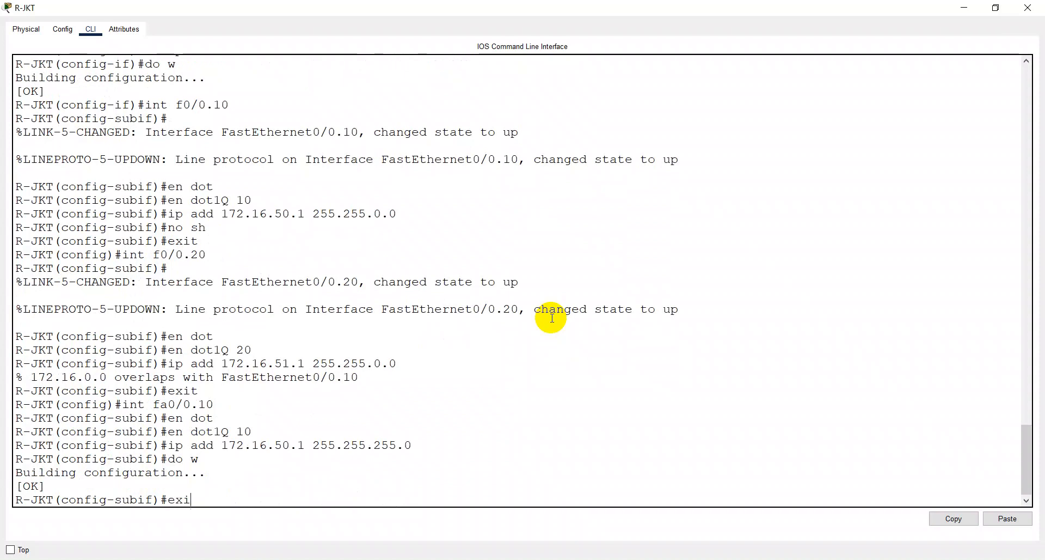
type("t")
key("Return")
- Reopen subinterface FastEthernet0/0.20 and set its dot1Q encapsulation to VLAN 20
type("int f0")
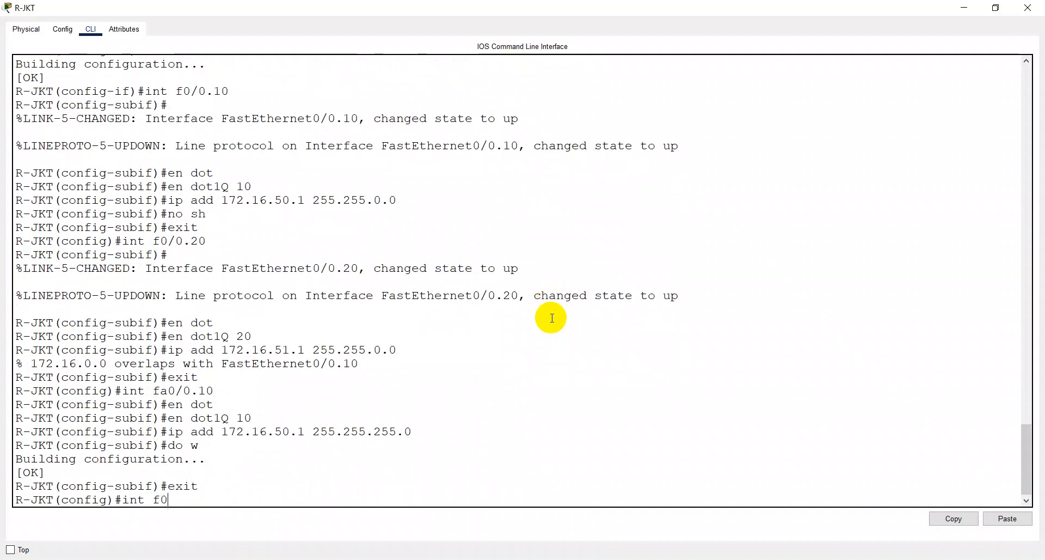
type("/0.20")
key("Return")
type("en")
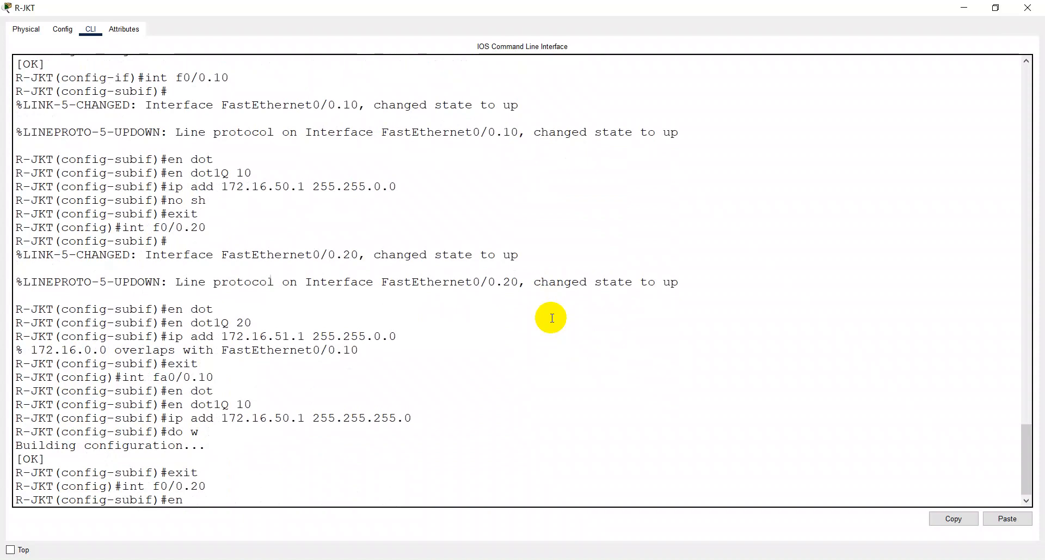
type(" dot")
key("Tab")
type("20")
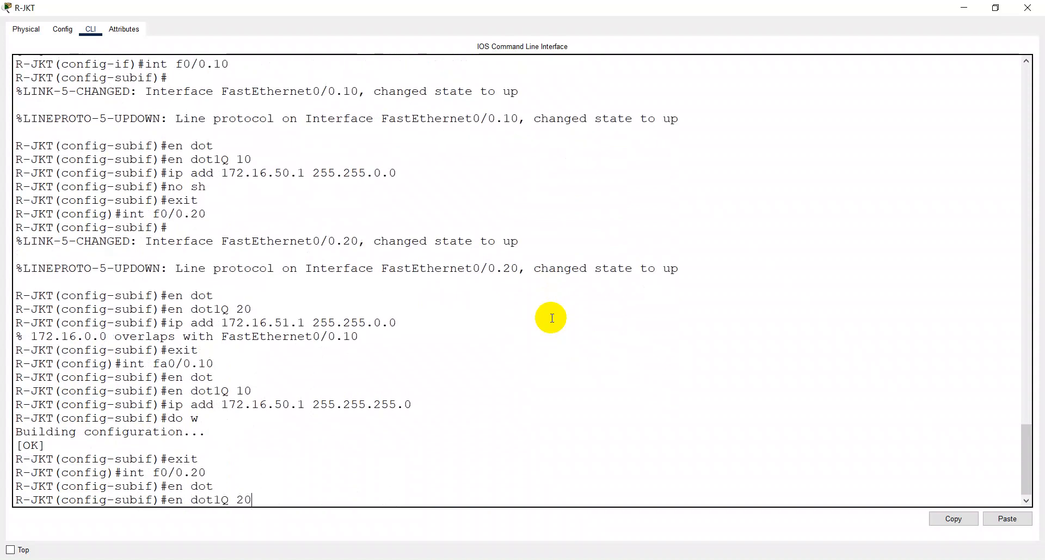
key("Return")
- Assign 172.16.51.1 with mask 255.255.255.0 to subinterface FastEthernet0/0.20
type("ip")
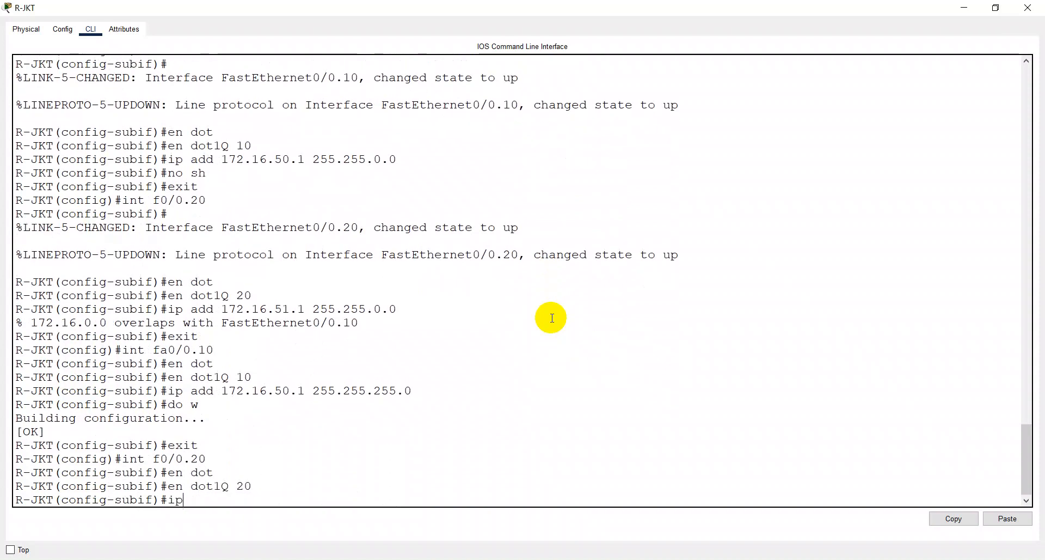
type(" add 172.16.51.1 2455.2")
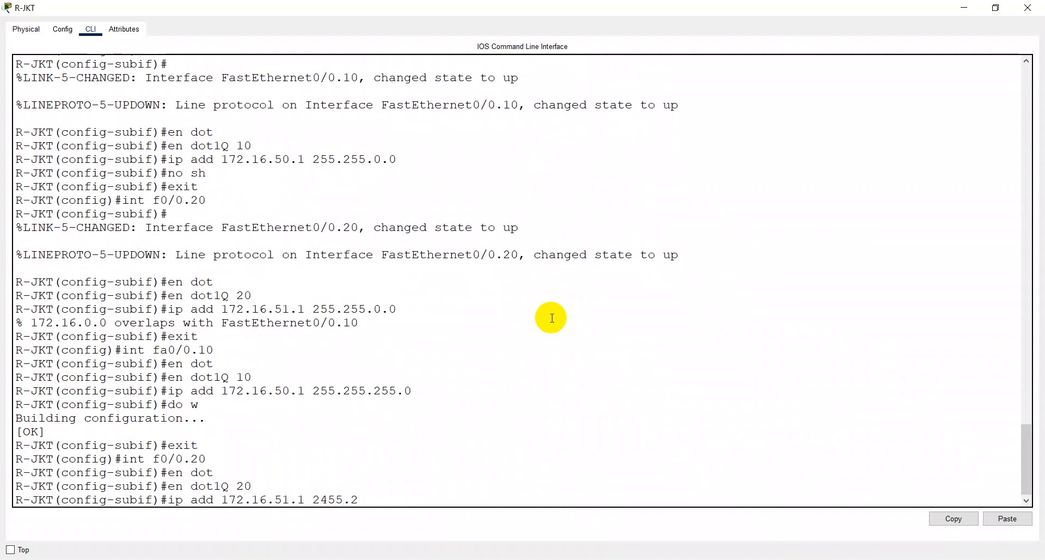
key("BackSpace")
key("BackSpace")
key("BackSpace")
key("BackSpace")
key("BackSpace")
type("55.255.255.0")
key("Return")
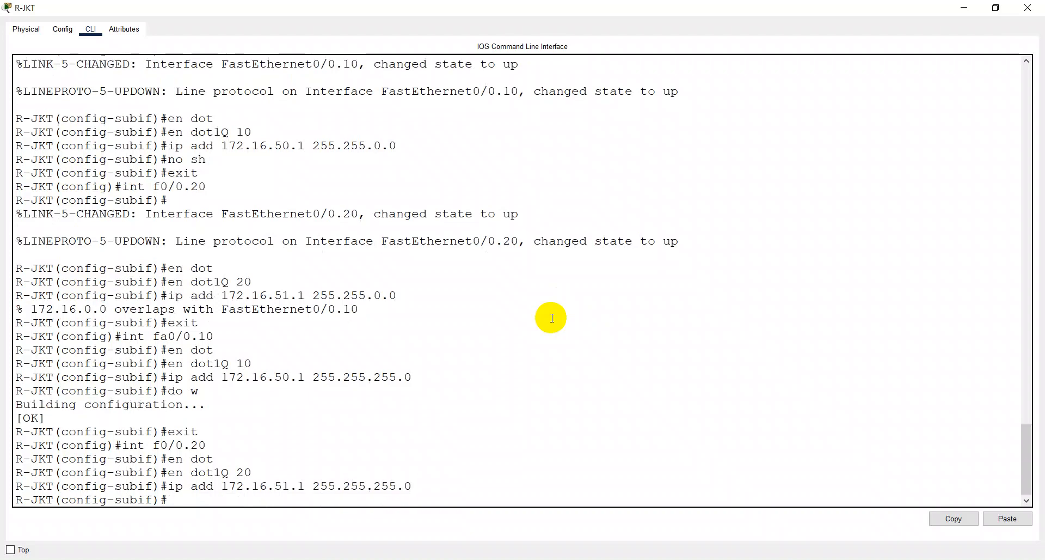
- Save R-JKT's running configuration with the FastEthernet0/0.20 addressing
type("do w")
key("Return")
type("\\")
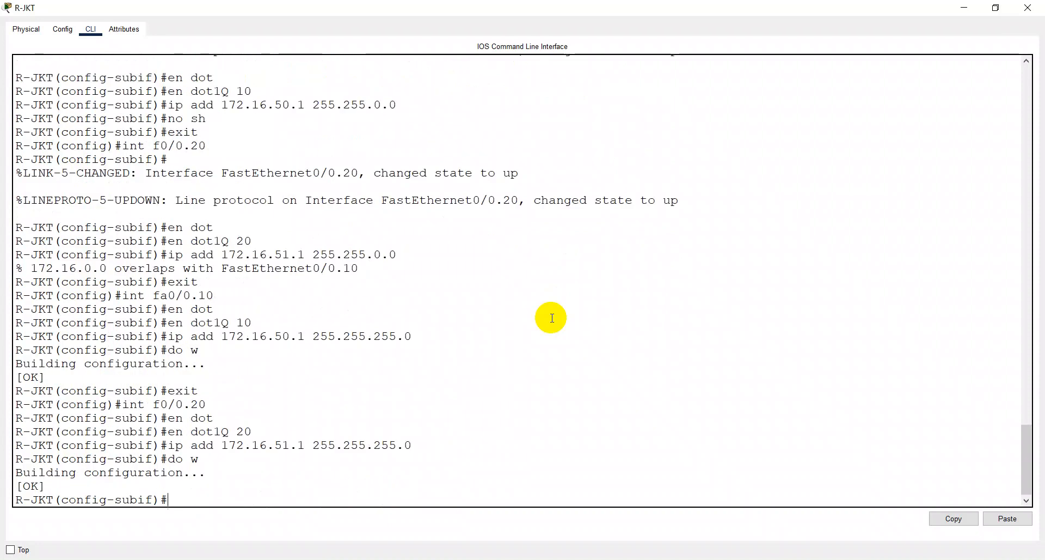
type("do sh ip int bre")
- Display the brief IP interface summary of R-JKT from subinterface configuration mode to check the addresses and status
key("Return")
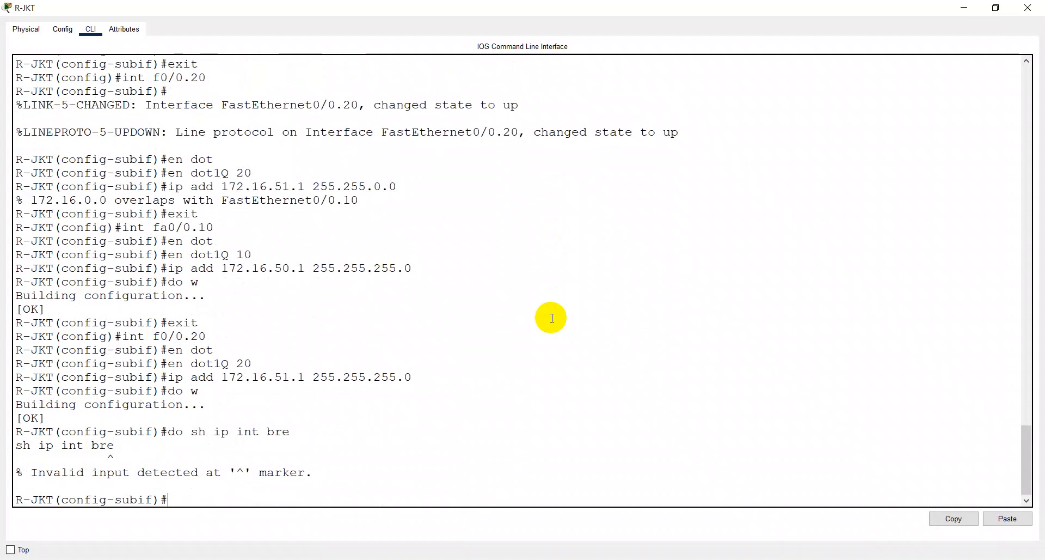
key("Up")
key("BackSpace")
key("Return")
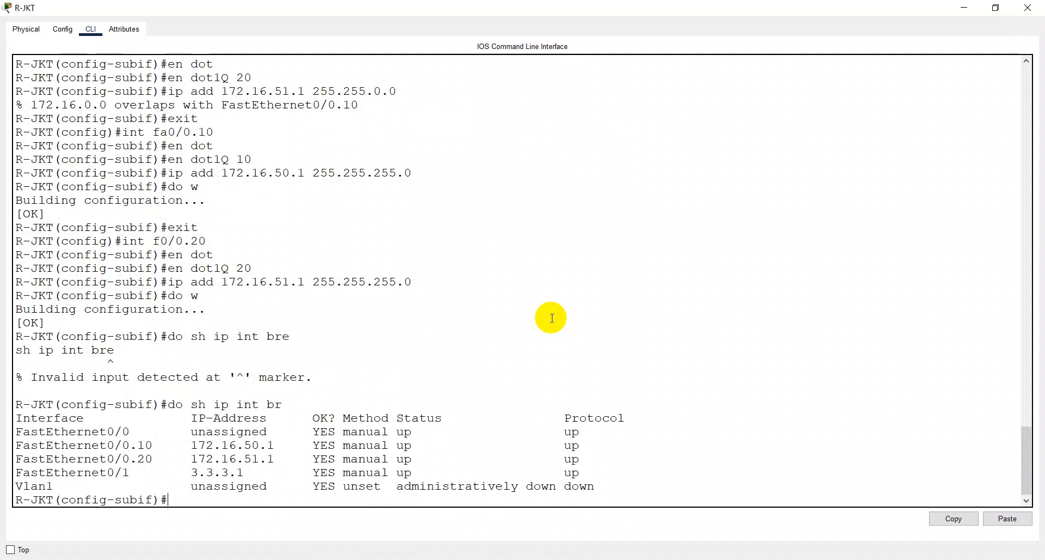
- Return R-JKT from subinterface configuration to global configuration mode
type("exit")
key("Return")
type("d")
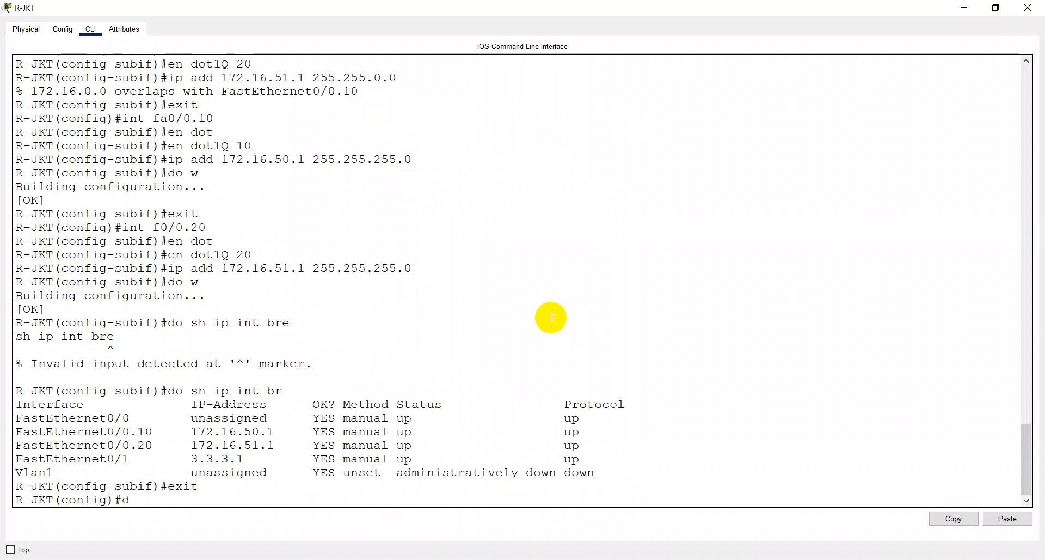
type("o ip dhd")
key("BackSpace")
type("p")
key("Tab")
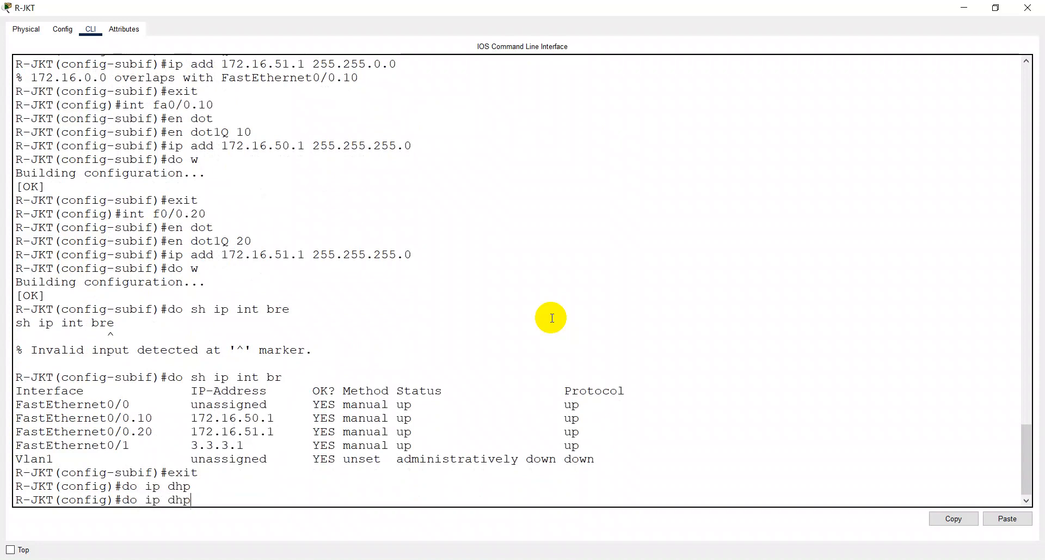
key("BackSpace")
type("cp poo")
key("Tab")
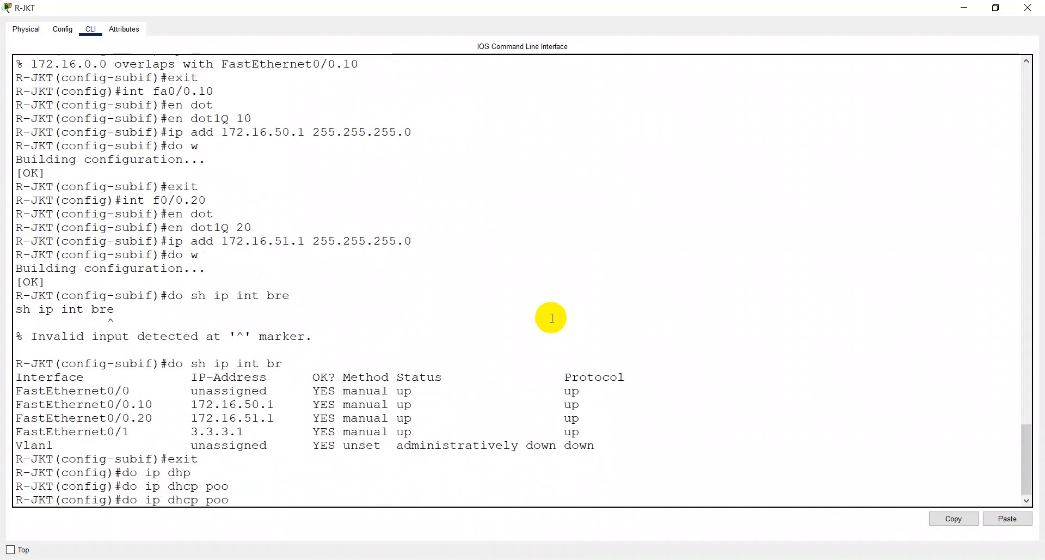
key("BackSpace")
key("BackSpace")
key("BackSpace")
key("BackSpace")
key("BackSpace")
key("BackSpace")
key("BackSpace")
key("BackSpace")
key("BackSpace")
key("BackSpace")
key("BackSpace")
key("BackSpace")
key("BackSpace")
key("BackSpace")
type("do dhc")
key("Tab")
type("[")
key("Tab")
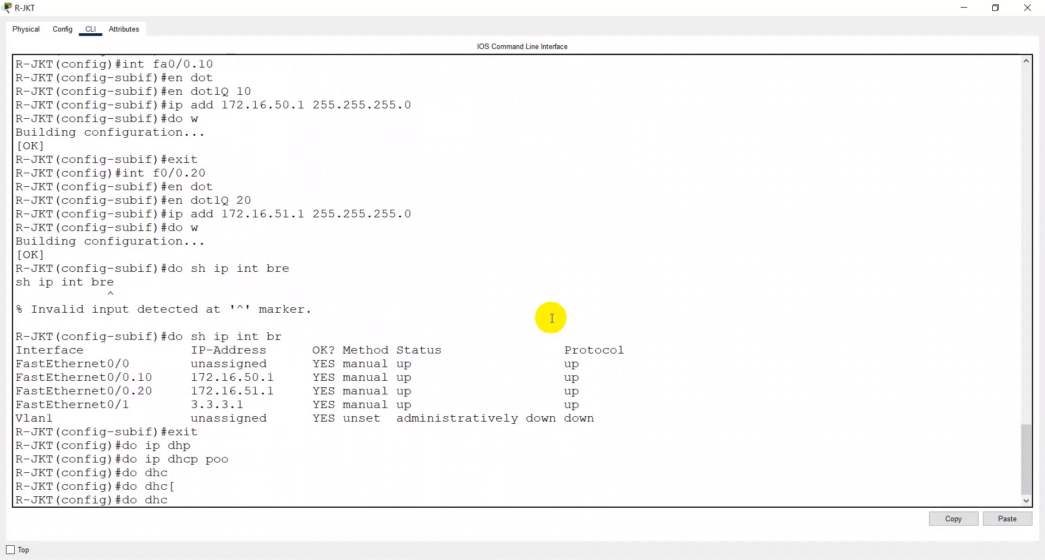
type("p")
key("Tab")
- Consult the DHCP pool commands in the Bardimin multiple-VLAN article in Chrome, and return to R-JKT's command line in Packet Tracer
key("alt+Tab")
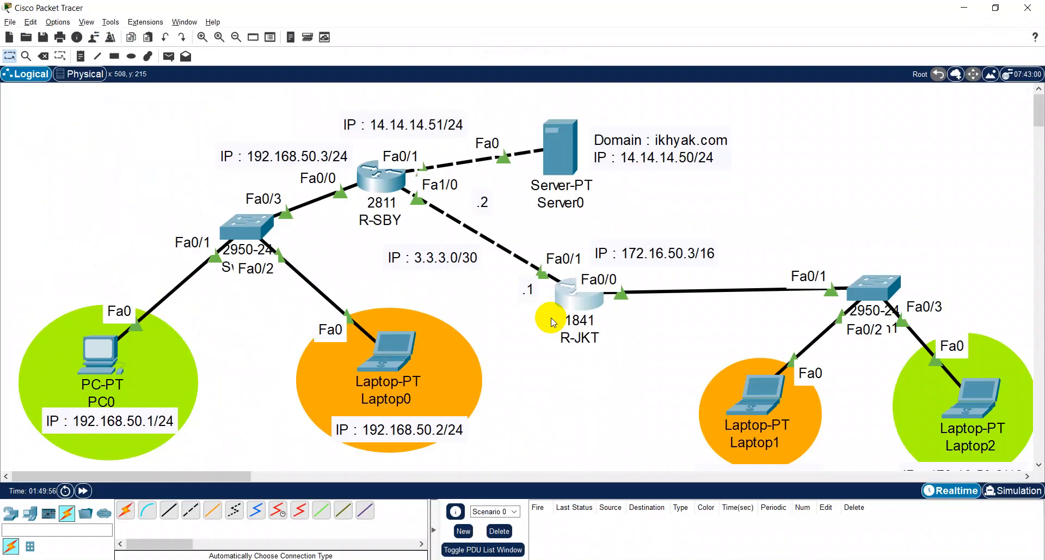
key("alt+Tab")
left_click(626, 261)
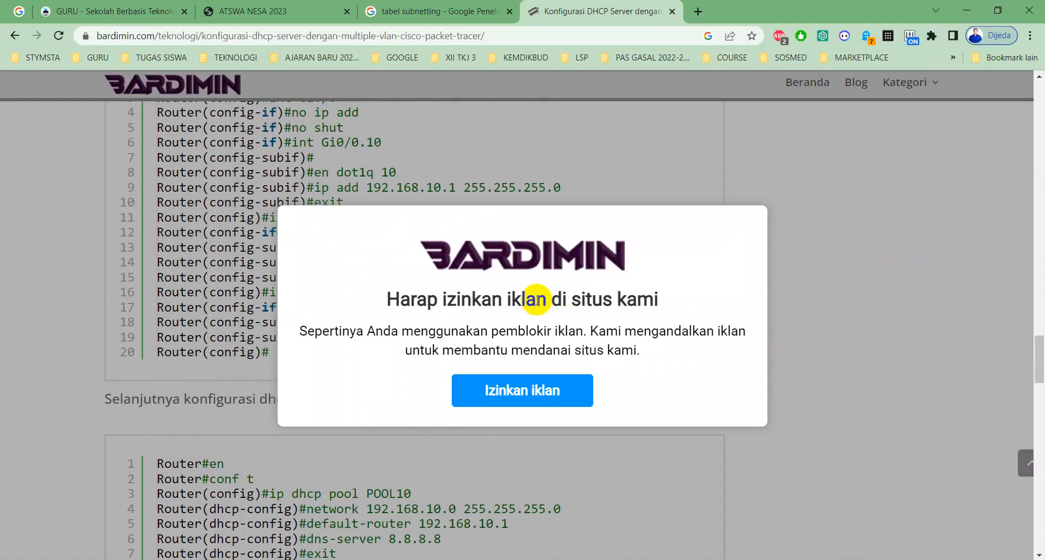
scroll(538, 300, "down", 3)
scroll(537, 299, "up", 3)
key("alt+Tab")
key("alt+Tab")
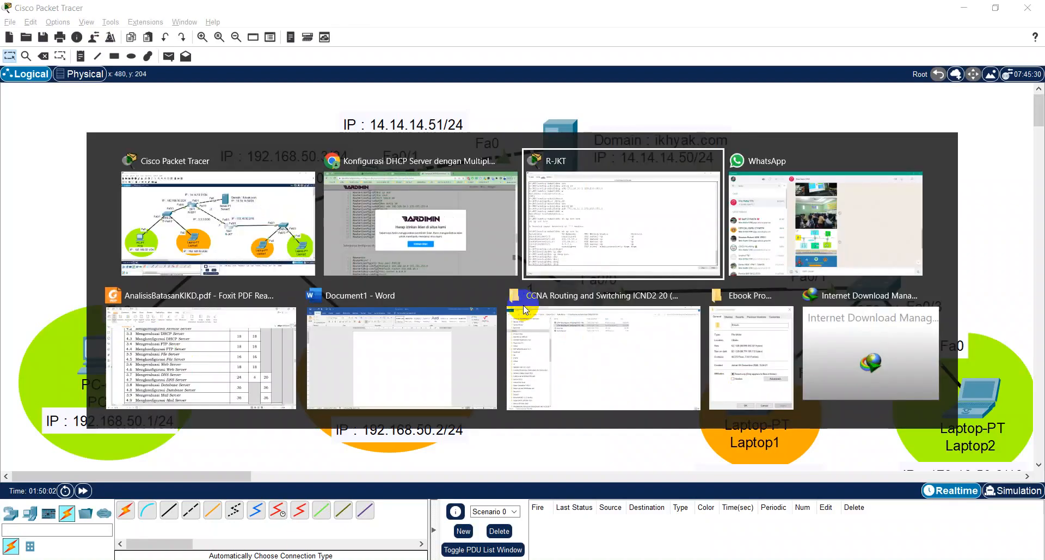
key("Tab")
key("BackSpace")
key("BackSpace")
key("BackSpace")
key("BackSpace")
key("BackSpace")
key("BackSpace")
key("BackSpace")
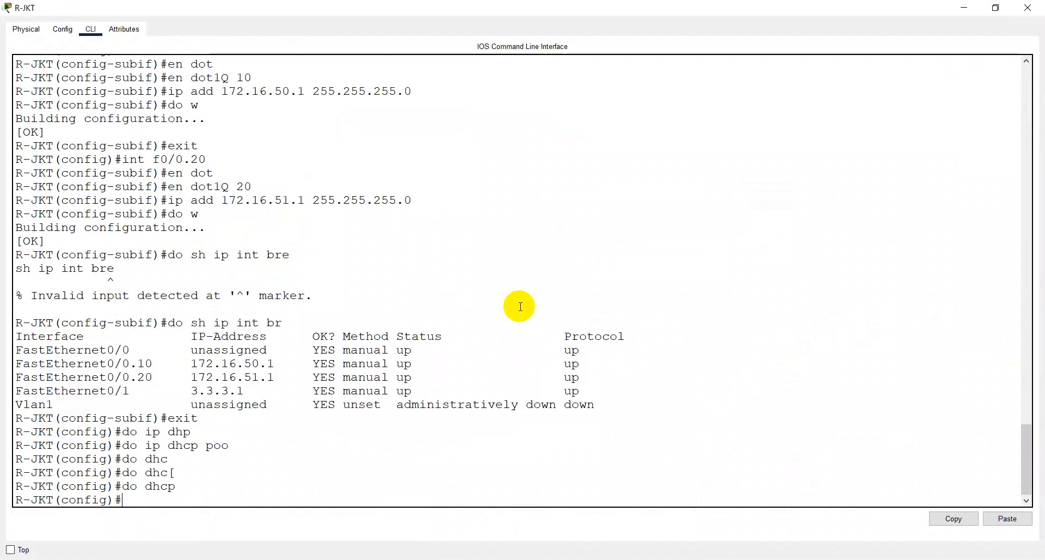
key("alt+Tab")
key("alt+Tab")
key("Tab")
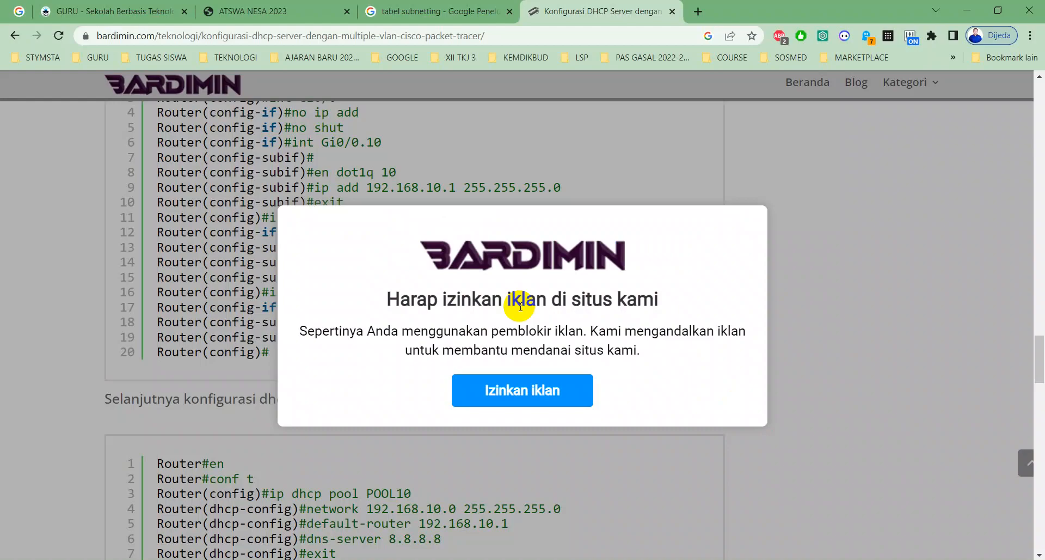
key("alt+Tab")
key("alt+Tab")
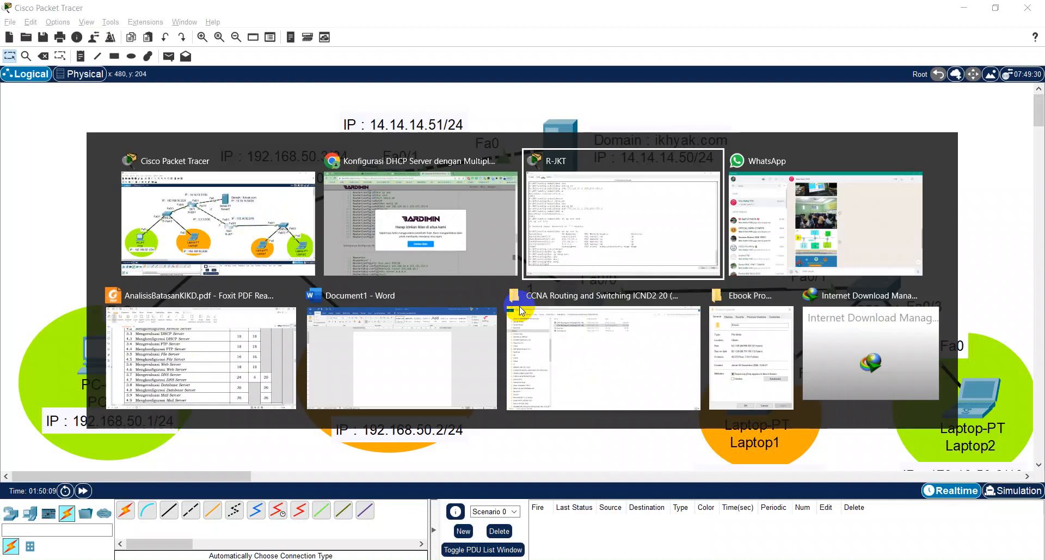
key("Tab")
- Create a DHCP pool named vlan-tkj on R-JKT
type("ip dhc")
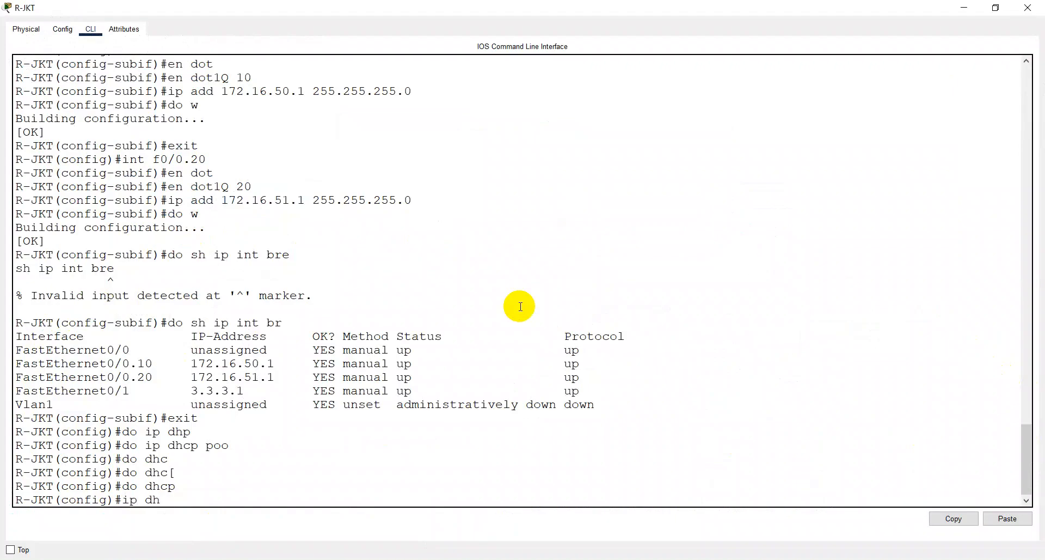
key("Tab")
type("poo")
key("Tab")
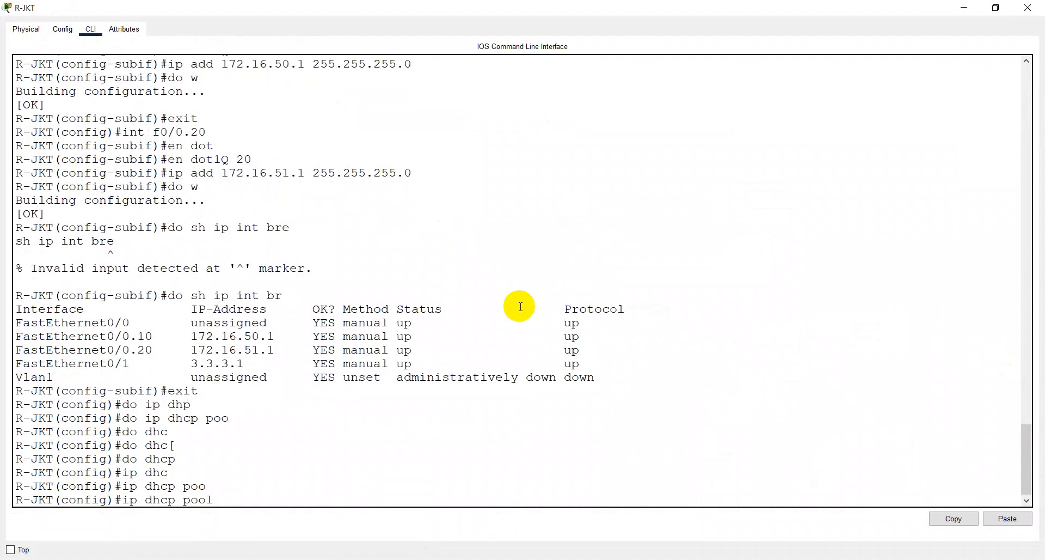
type("vl")
key("BackSpace")
type("lan-tkj")
key("Return")
- Set the vlan-tkj pool's network to 172.16.50.0 with mask 255.255.255.0
type("n")
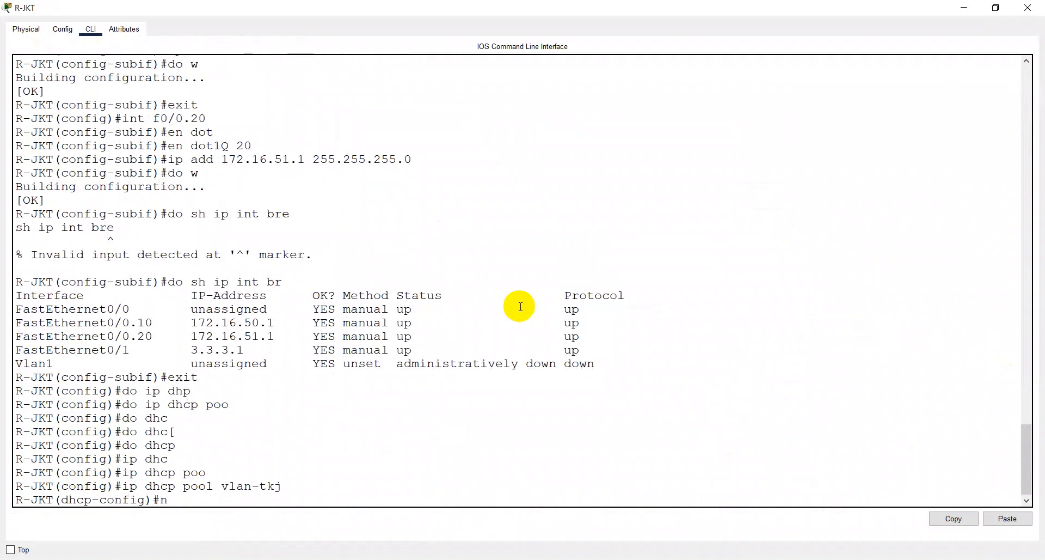
type("et 172.16.50.0 255.255.255.0")
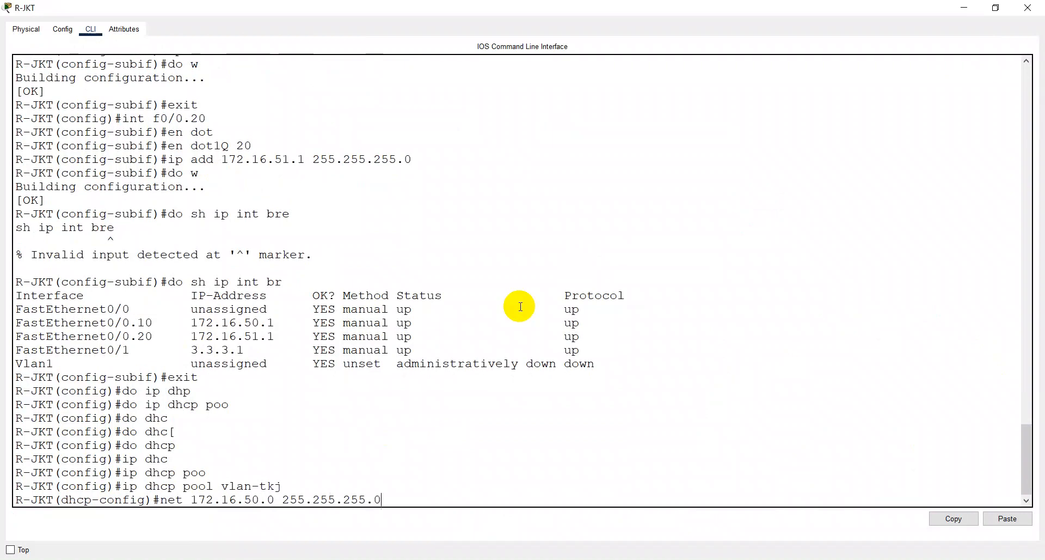
key("Return")
- Set the vlan-tkj pool's default router to 172.16.50.1
type("defa")
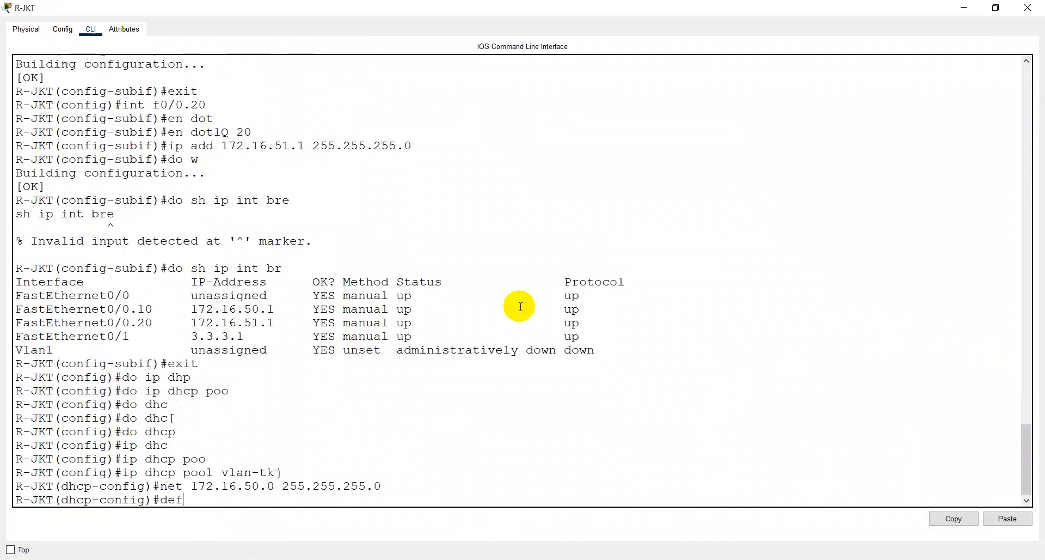
key("Tab")
type("172")
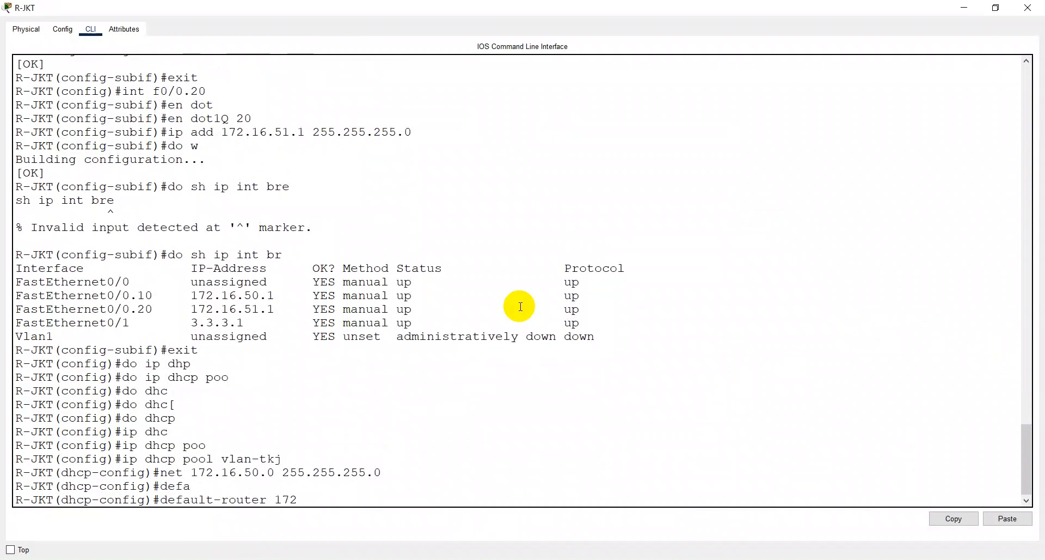
type(".16.50")
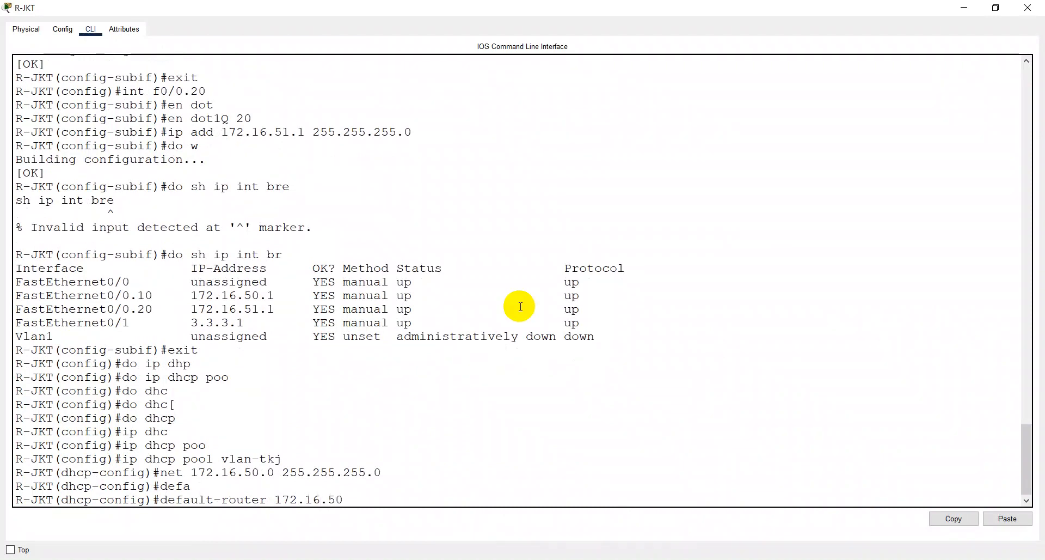
type(".1")
key("Return")
- Set the vlan-tkj pool's DNS server to 14.14.14.50 and leave the pool configuration
type("dns")
key("Tab")
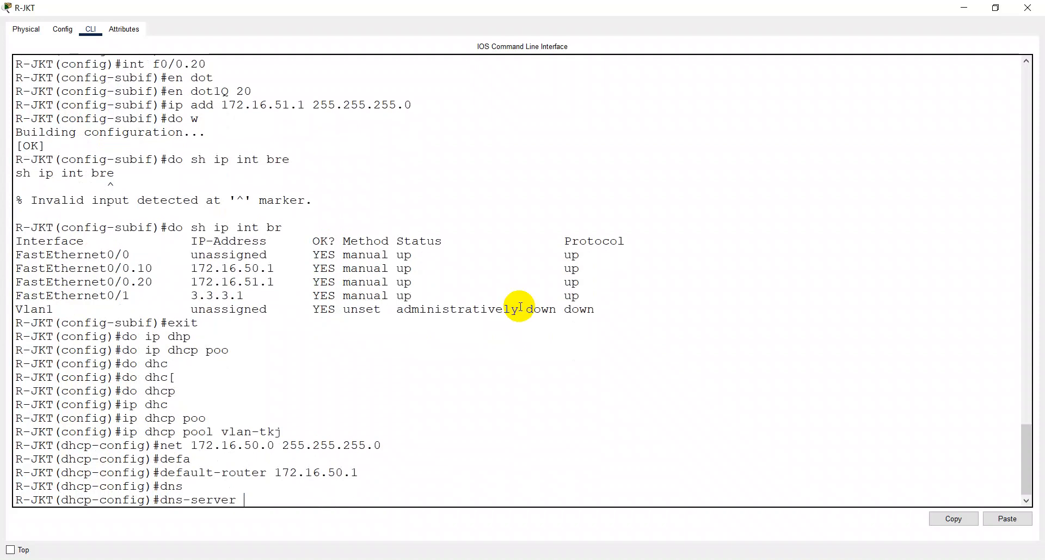
type("14.14.14.50")
key("Return")
type("ex")
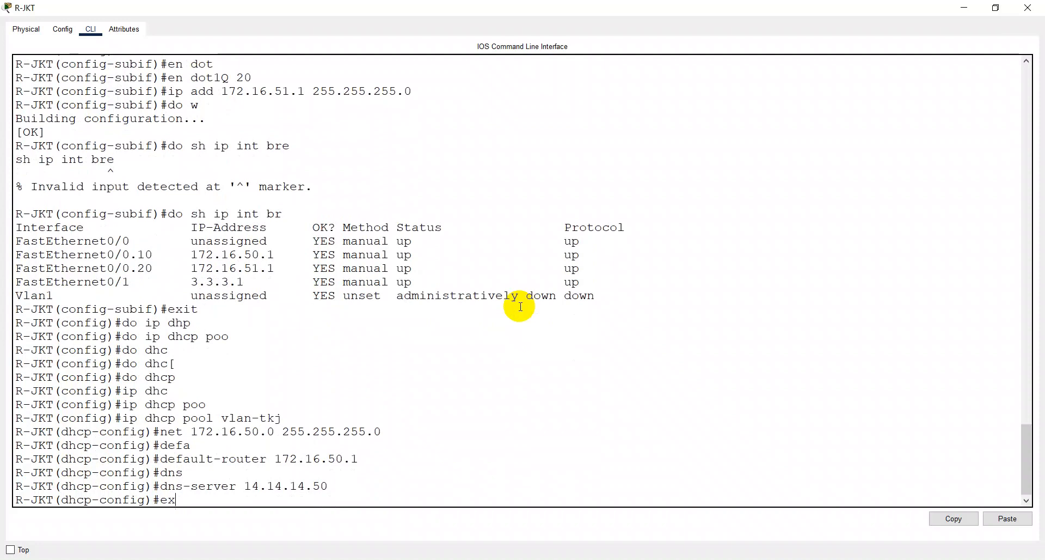
key("BackSpace")
key("BackSpace")
type("do q")
key("BackSpace")
key("BackSpace")
key("BackSpace")
key("BackSpace")
type("exit")
key("Return")
- Exclude 172.16.50.1 from DHCP assignment on R-JKT and save the running configuration
type("ip dhc")
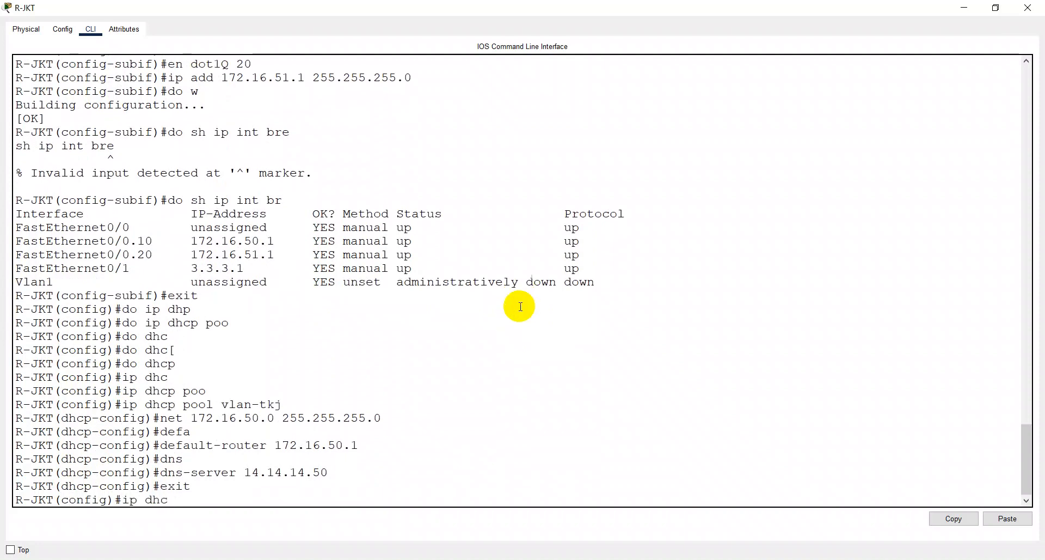
type("p ex")
key("Tab")
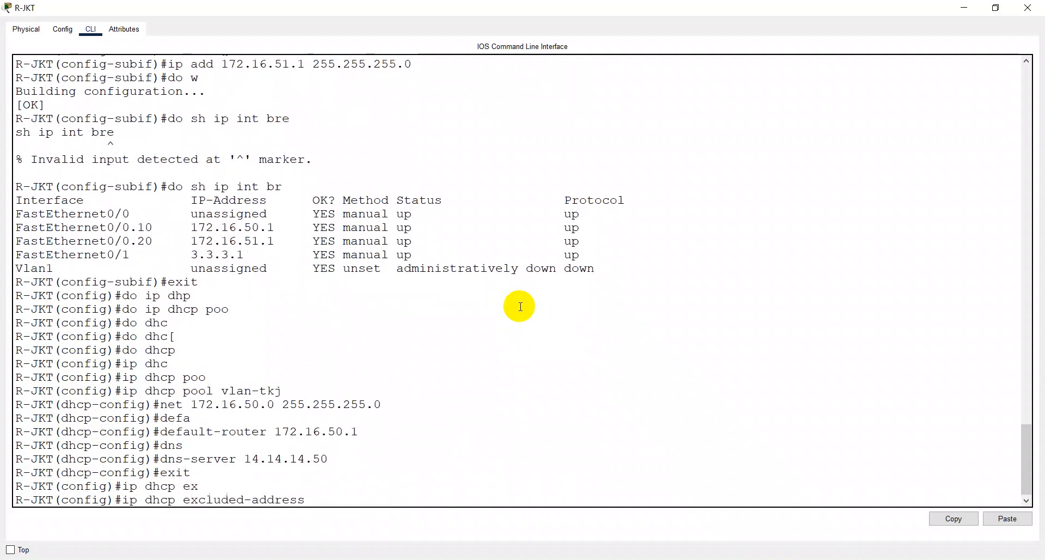
type("172.16")
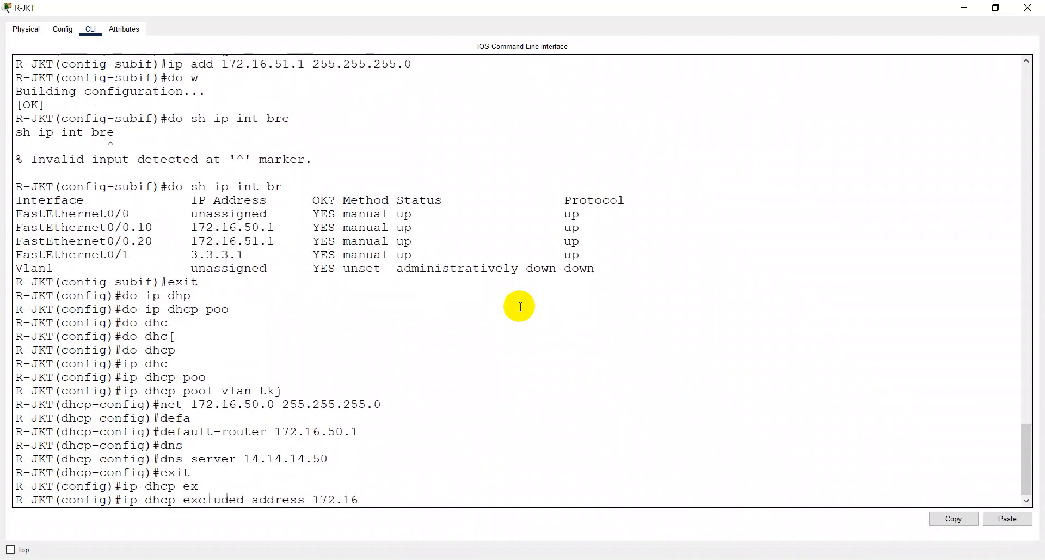
type(".50")
type(".1")
key("Return")
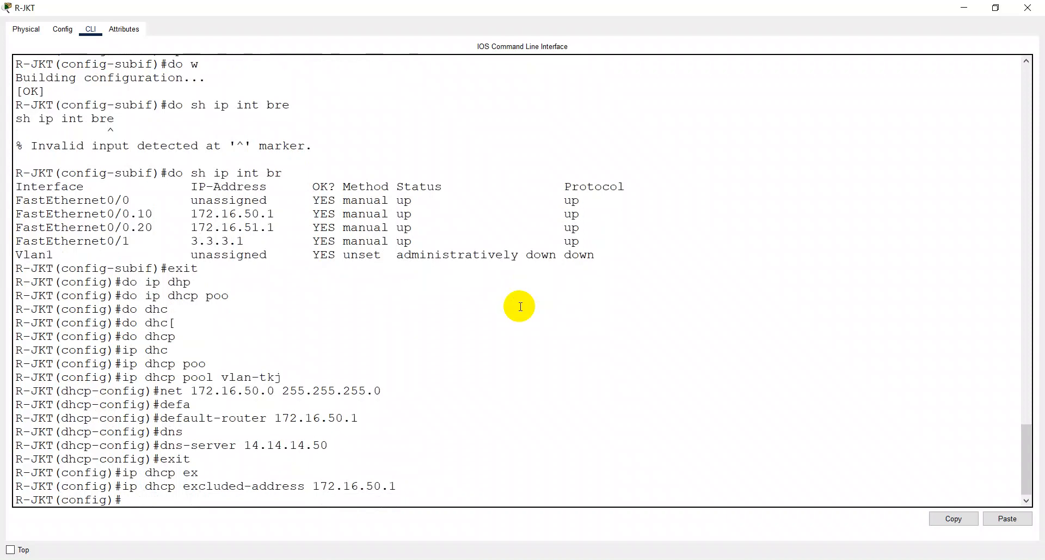
type("do w")
key("Return")
- Create a second DHCP pool named vlan-titl on R-JKT
type("i")
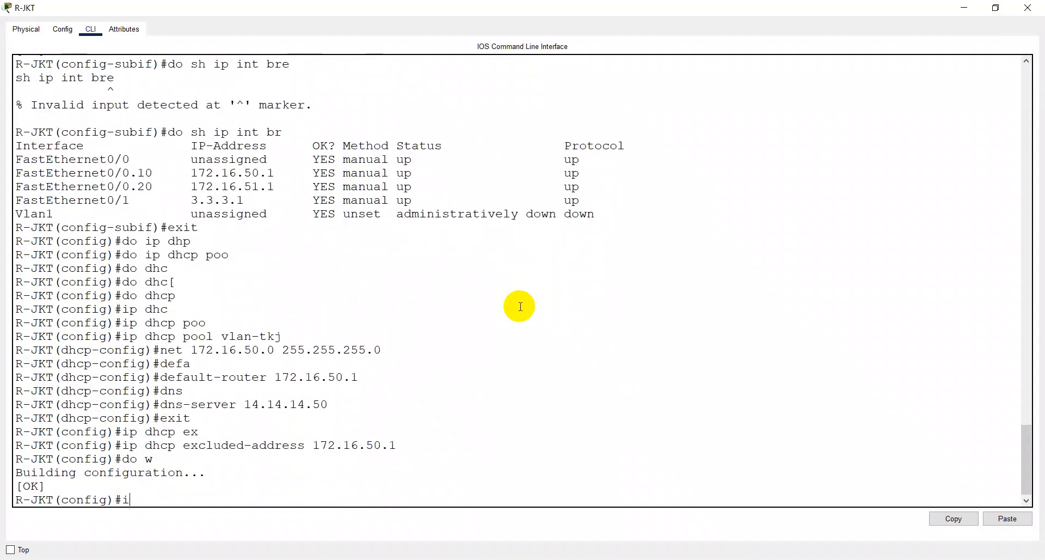
type("p pool")
key("Tab")
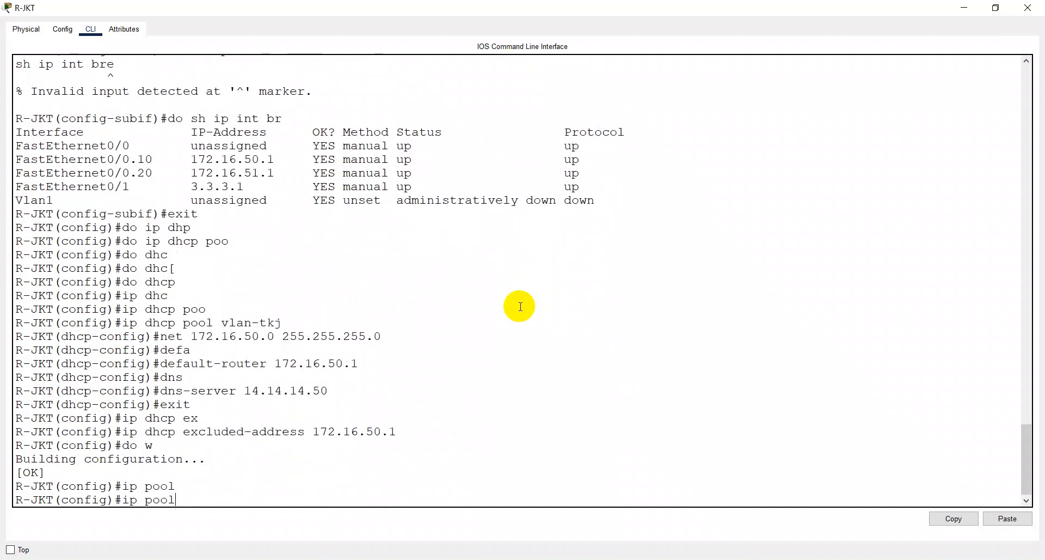
key("BackSpace")
key("BackSpace")
key("BackSpace")
key("BackSpace")
type("dh")
key("BackSpace")
type("hc")
key("Tab")
type("p")
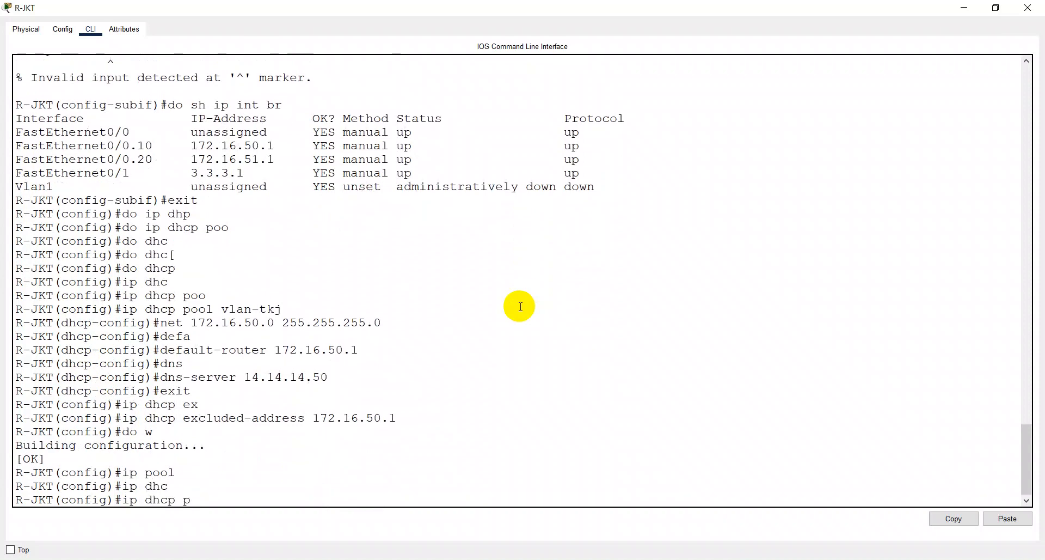
type("oo")
key("Tab")
type("vlan")
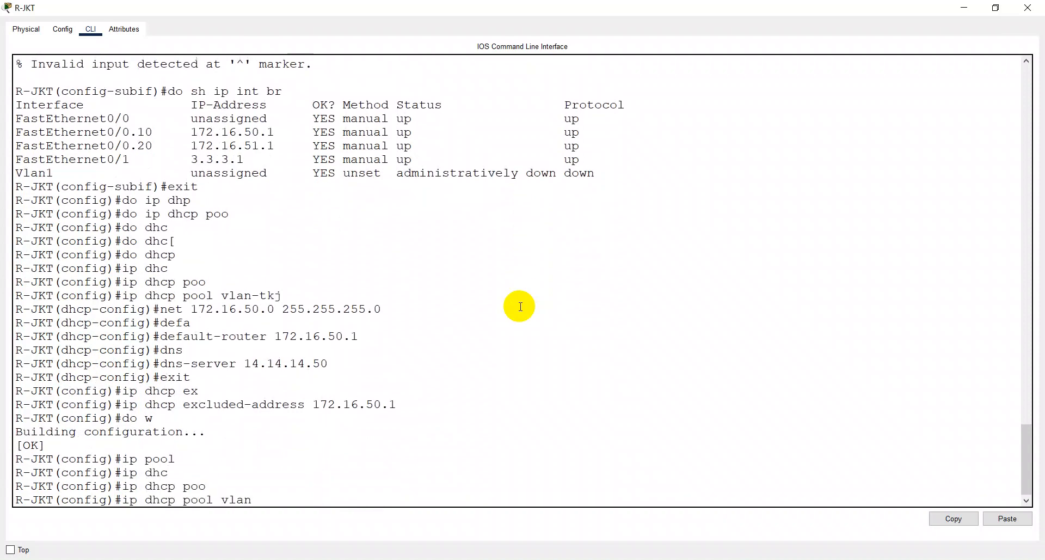
type("-titl")
key("Return")
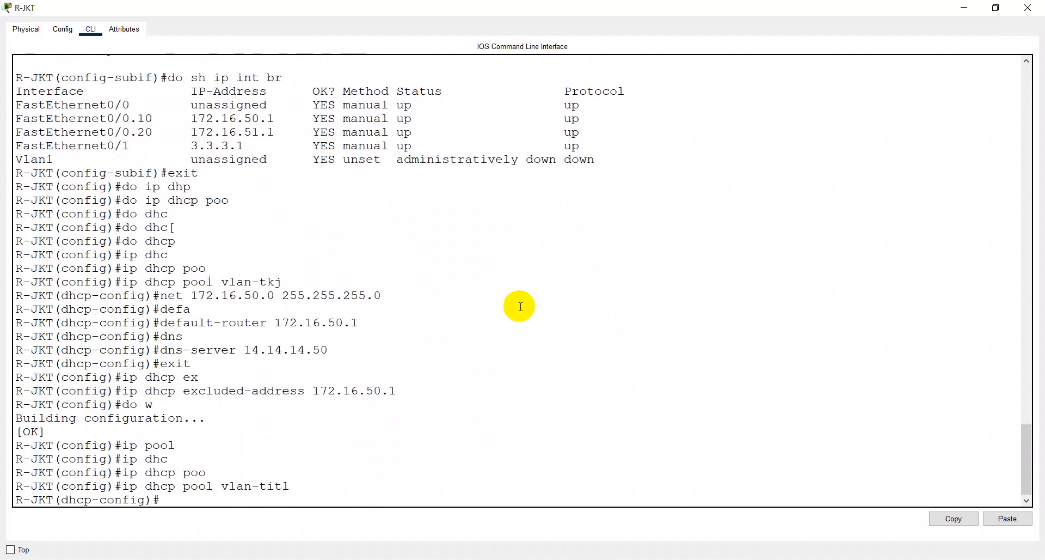
- Set the vlan-titl pool's network to 172.16.51.0 with mask 255.255.255.0
type("net 172.16.51")
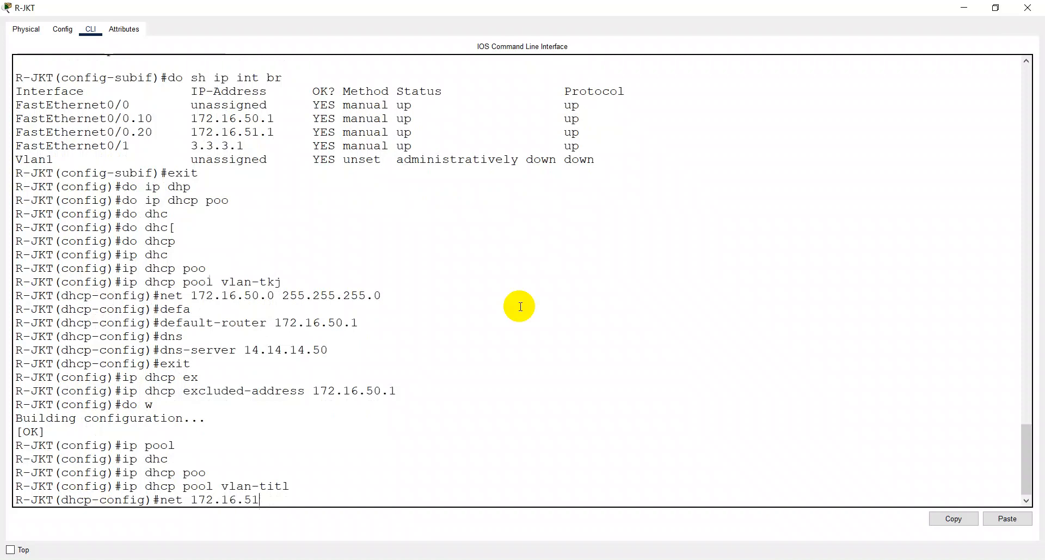
type(".0 255.255.255.0")
key("Return")
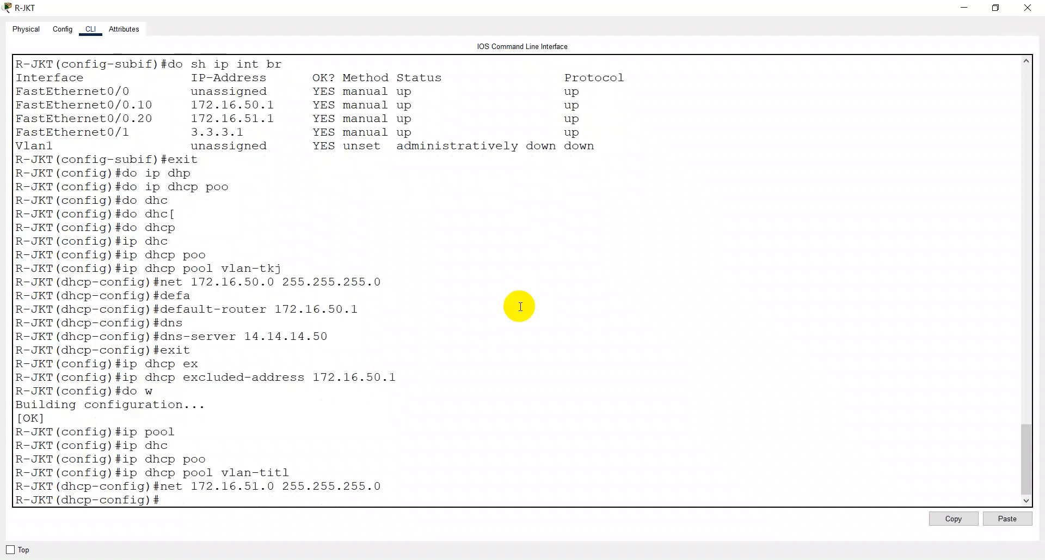
- Set the vlan-titl pool's default router to 172.16.51.1
type("de")
key("Tab")
type("172")
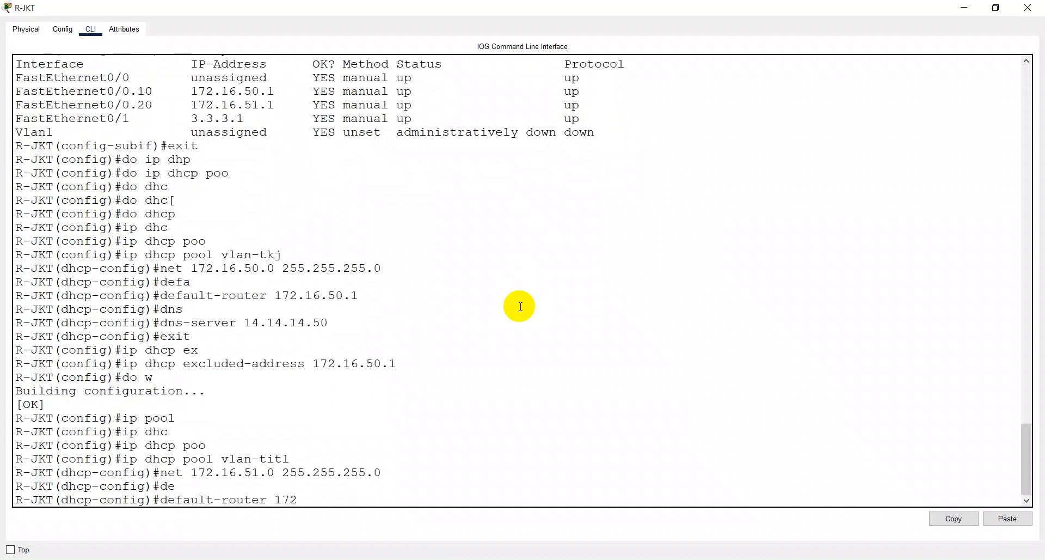
type(".16.51.1")
key("Return")
- Set the vlan-titl pool's DNS server to 14.14.14.50 and leave the pool configuration
type("dns")
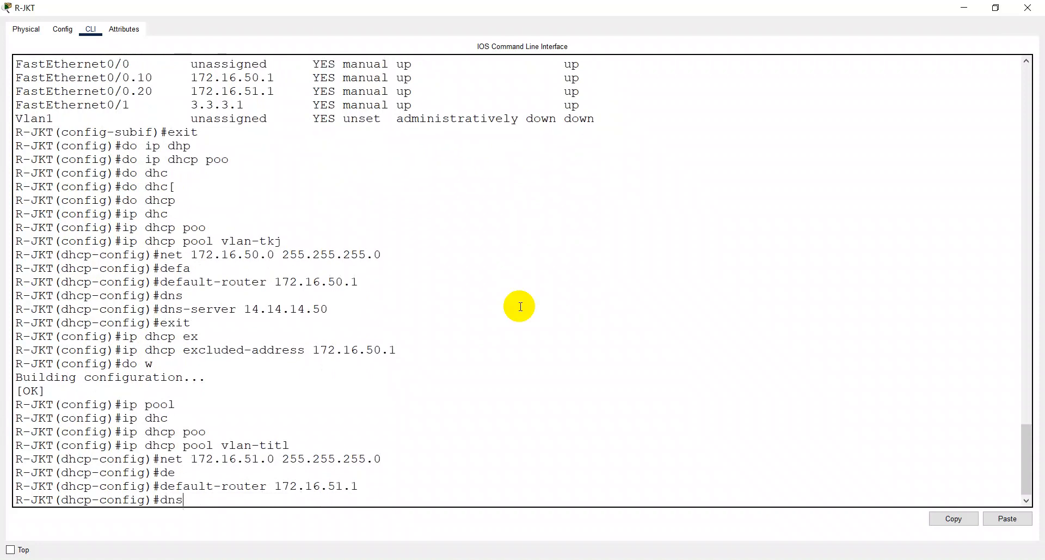
key("Tab")
type("14.14")
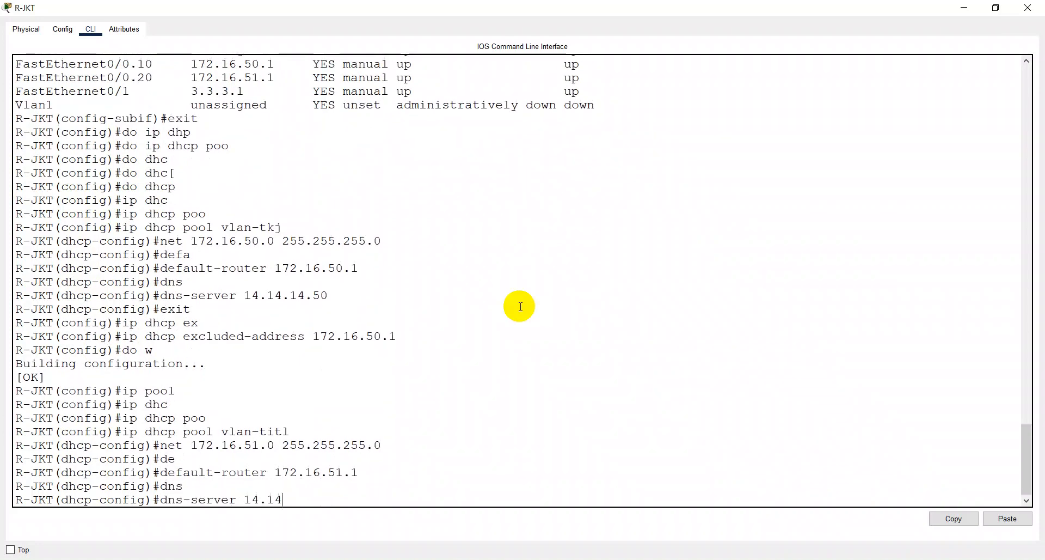
type(".14.50")
key("Return")
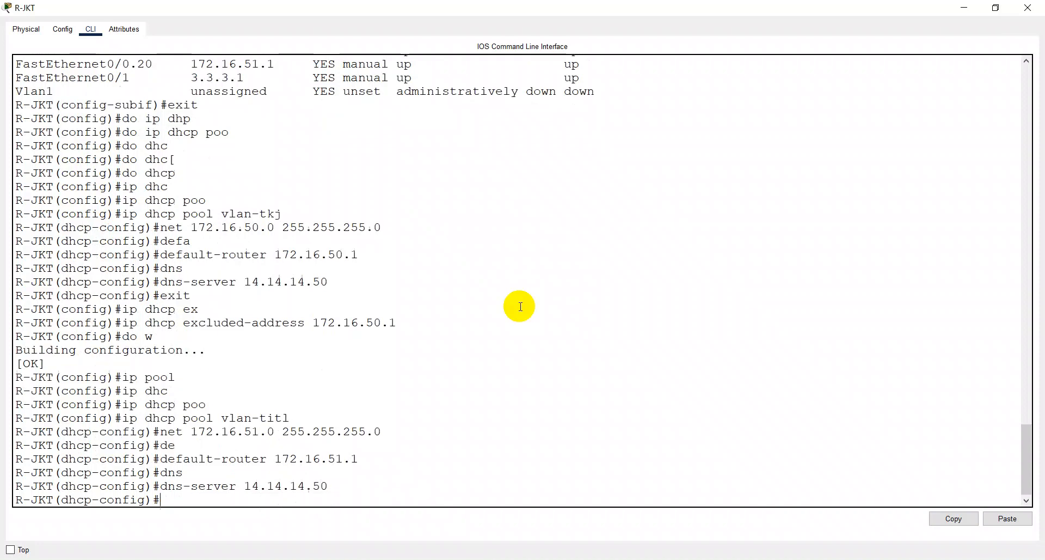
type("exit")
key("Return")
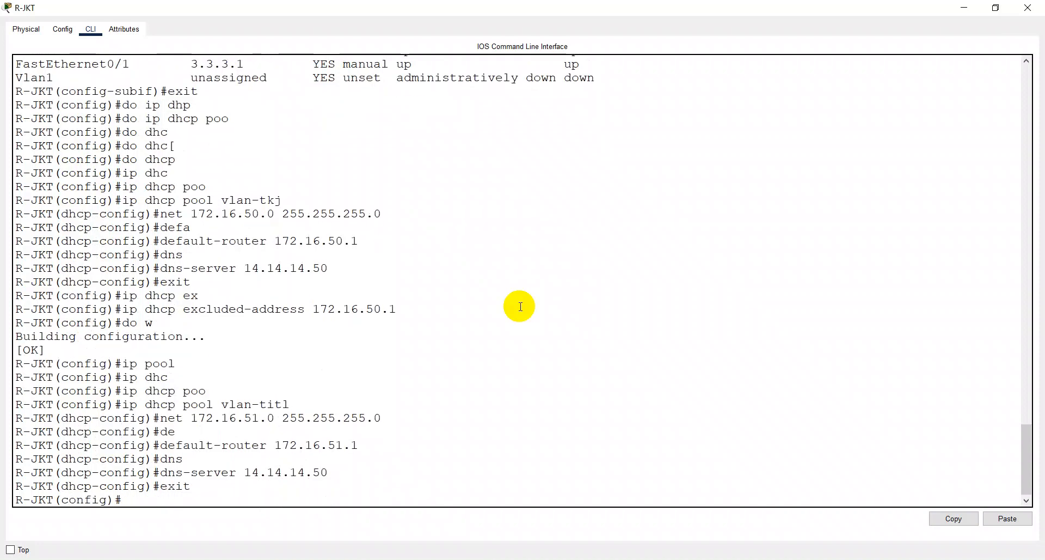
- Exclude 172.16.51.1 from DHCP assignment on R-JKT and save the router configuration
type("ip dhcp ex")
key("Tab")
type("172.16")
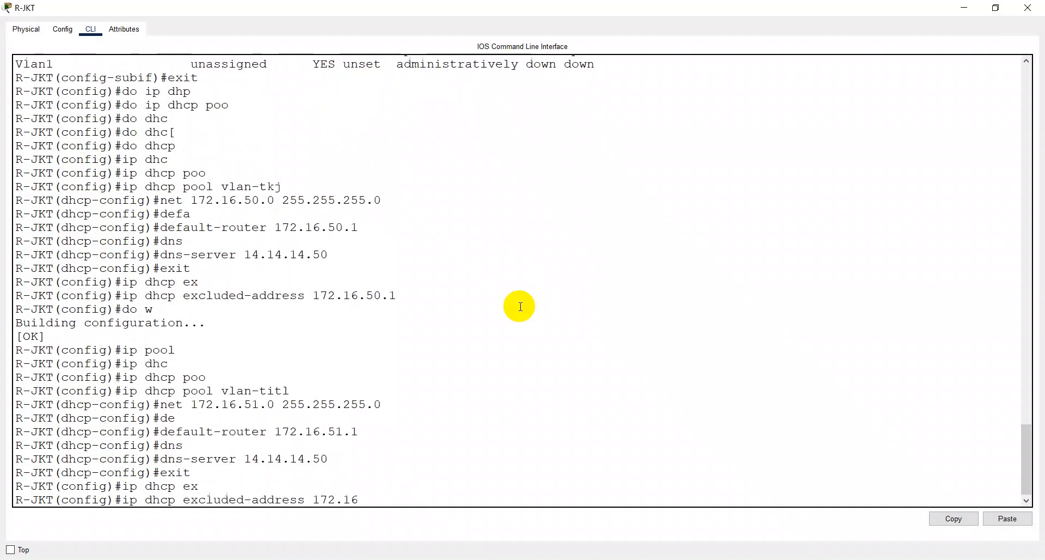
type(".51.1")
key("Return")
type("do w")
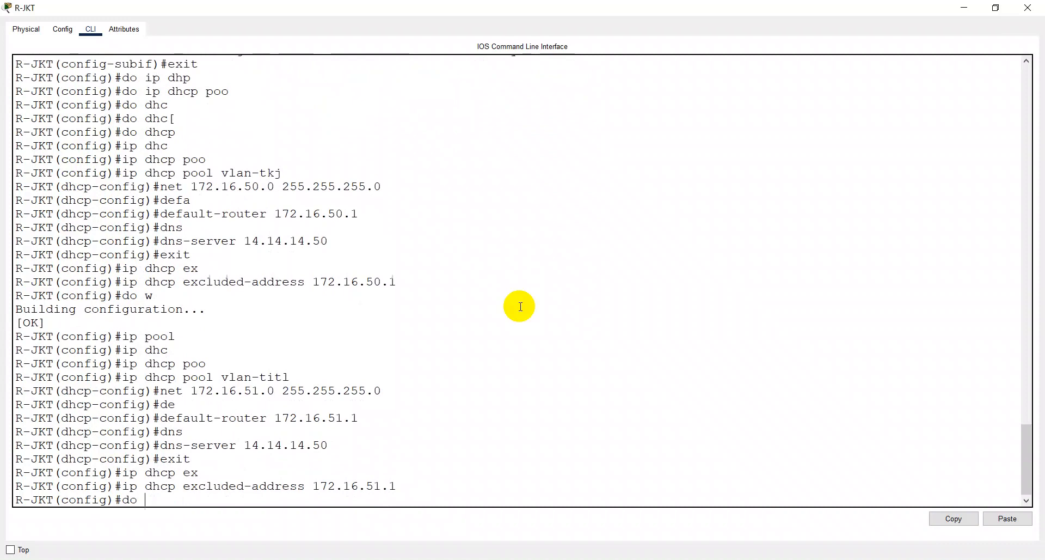
key("Return")
- Display the brief IP interface summary on R-JKT to check the subinterface addresses
type("do sh ip ro")
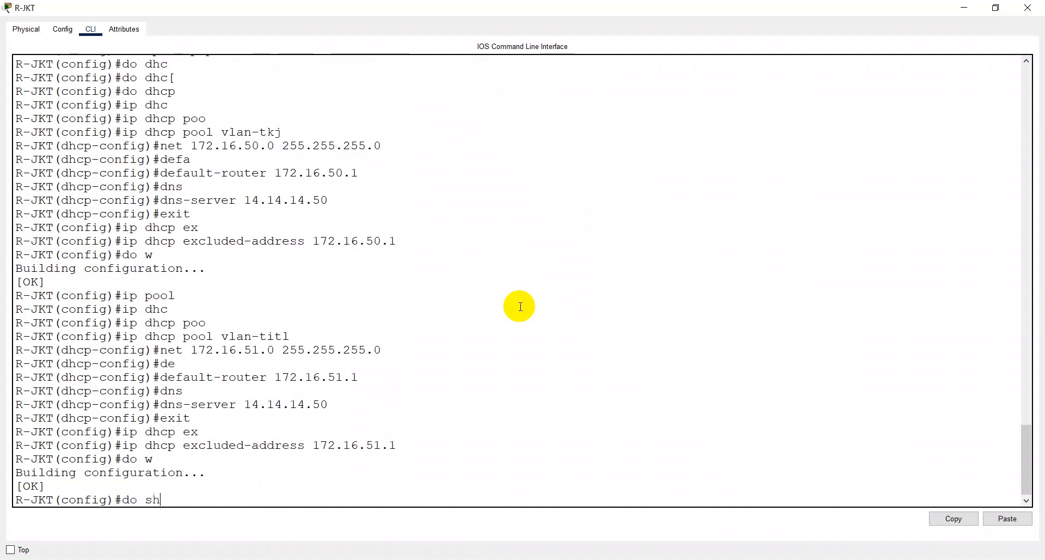
key("BackSpace")
key("BackSpace")
type("int br")
key("Return")
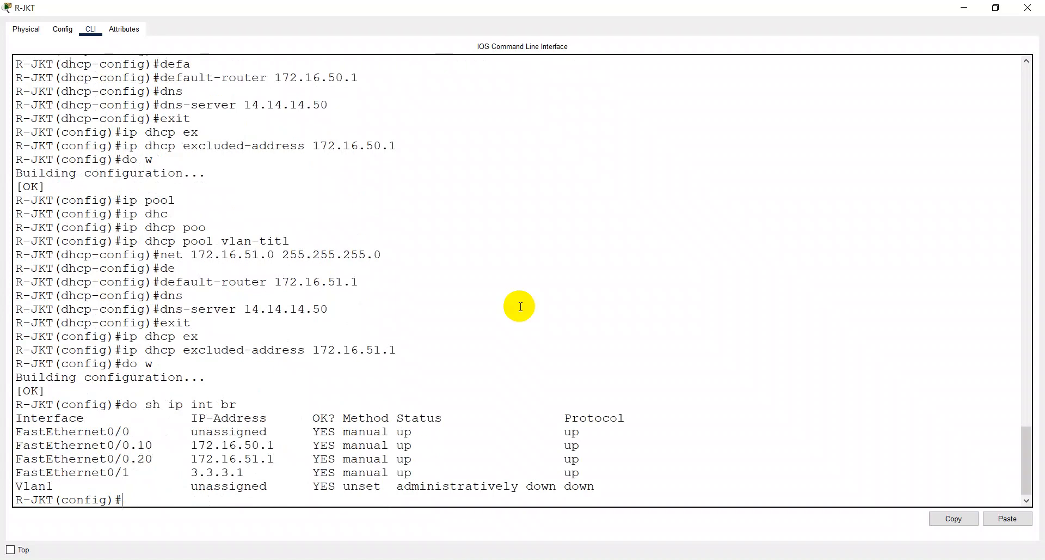
- Display R-JKT's running configuration to review its DHCP pools and excluded addresses, and return to the topology
type("do sh ruin")
key("BackSpace")
key("BackSpace")
type("n")
key("Return")
key("Return")
key("Return")
key("Return")
key("Return")
key("Return")
key("Return")
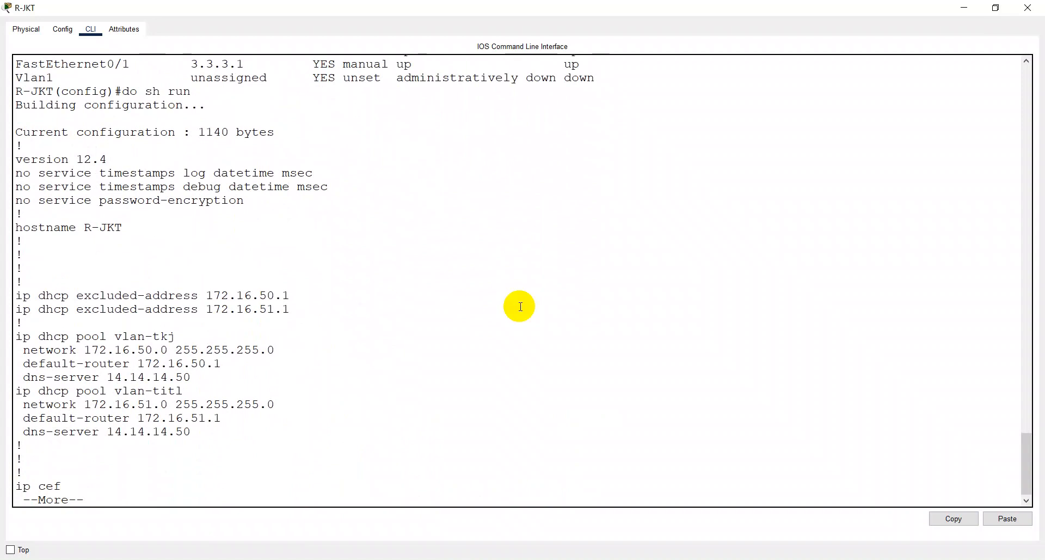
key("ctrl+c")
key("alt+space")
key("n")
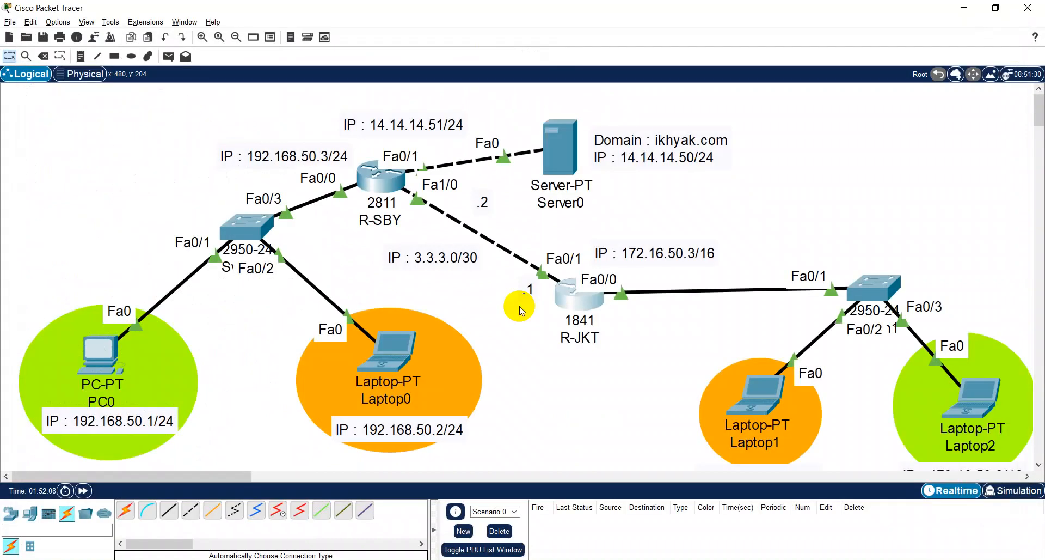
- Set interface Fa0/1 on Switch1 to trunk mode, save the switch configuration and close its window
left_click(868, 295)
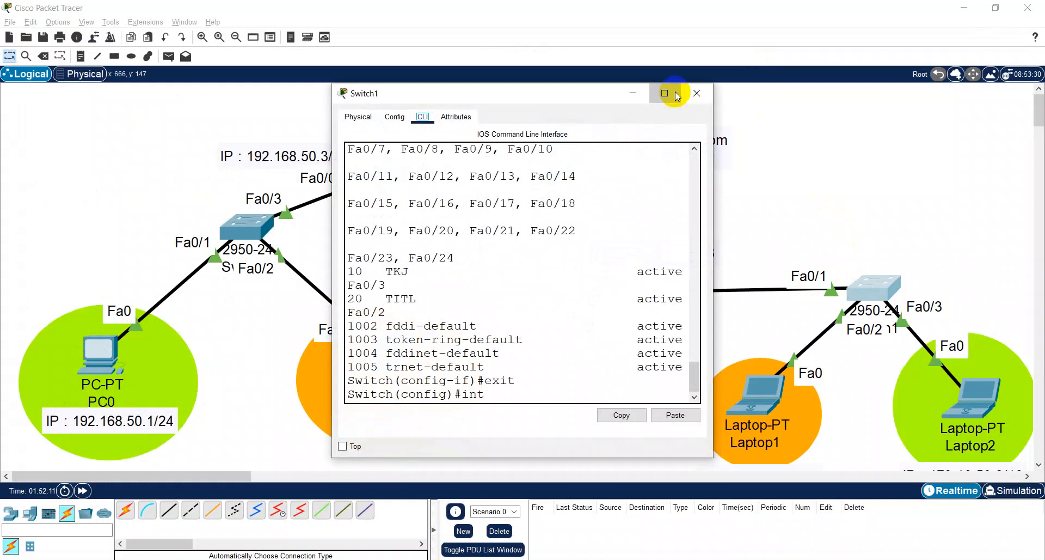
left_click(666, 94)
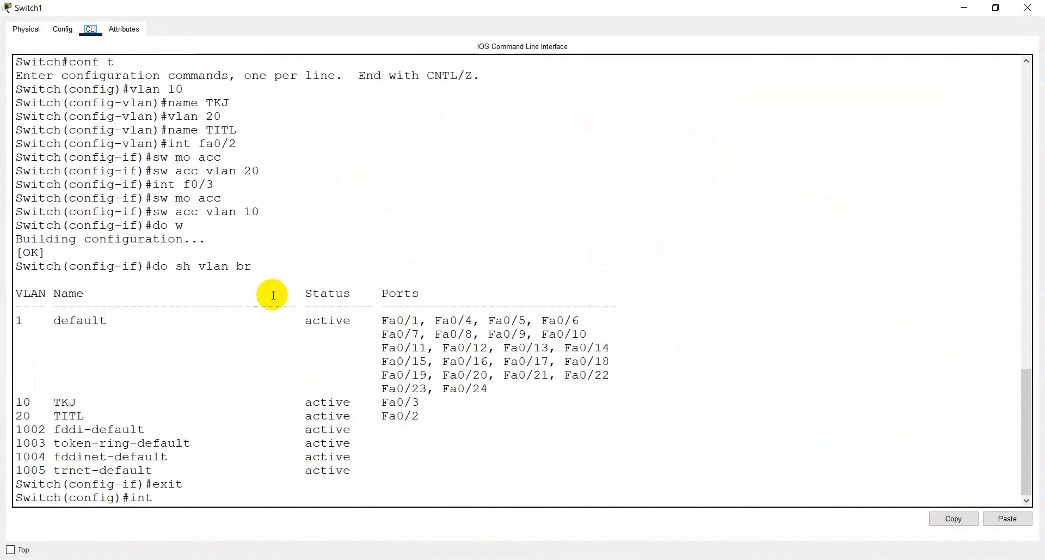
type("fa0/1")
key("Return")
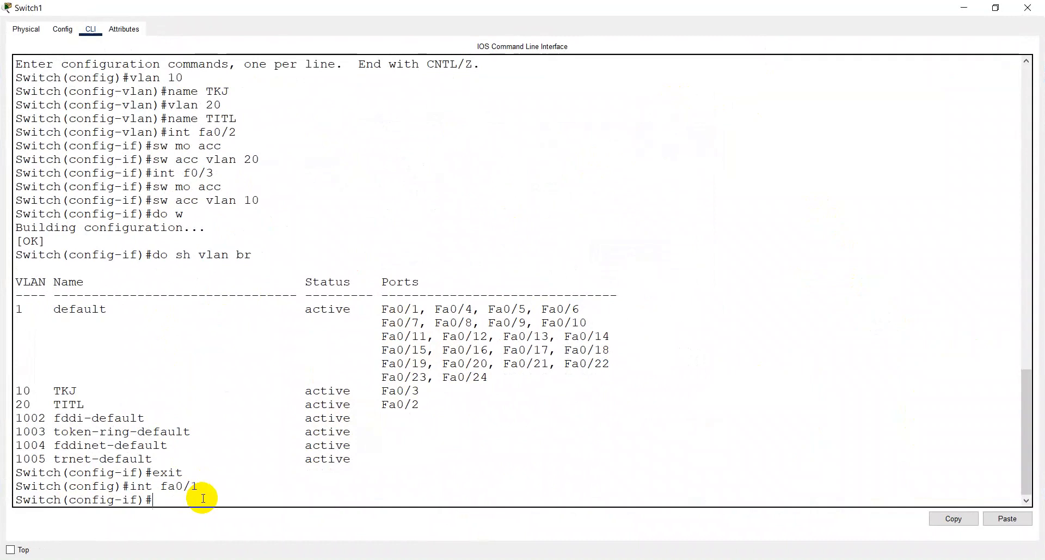
type("sw mo tr")
key("Return")
key("Return")
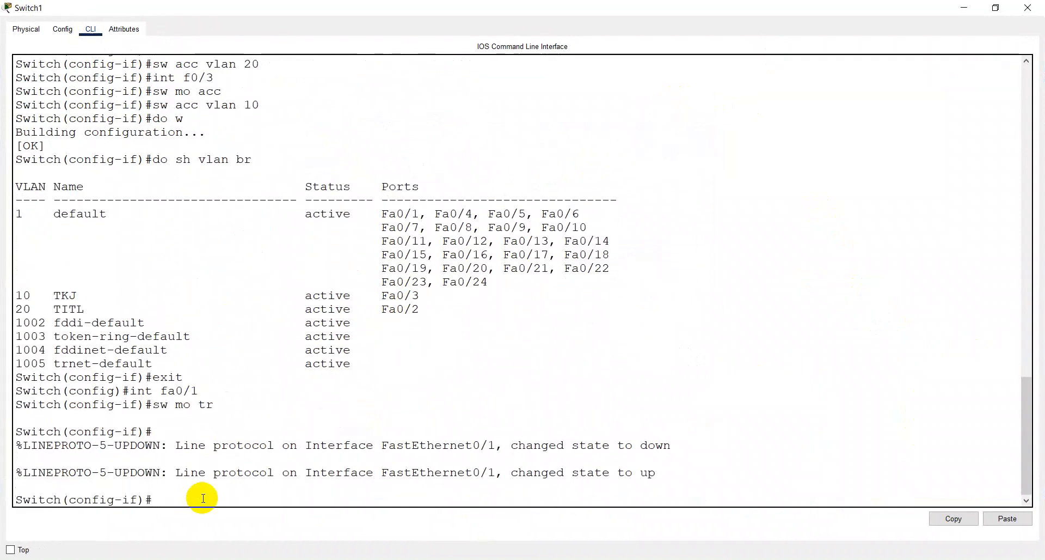
type("do w")
key("Return")
key("alt+space")
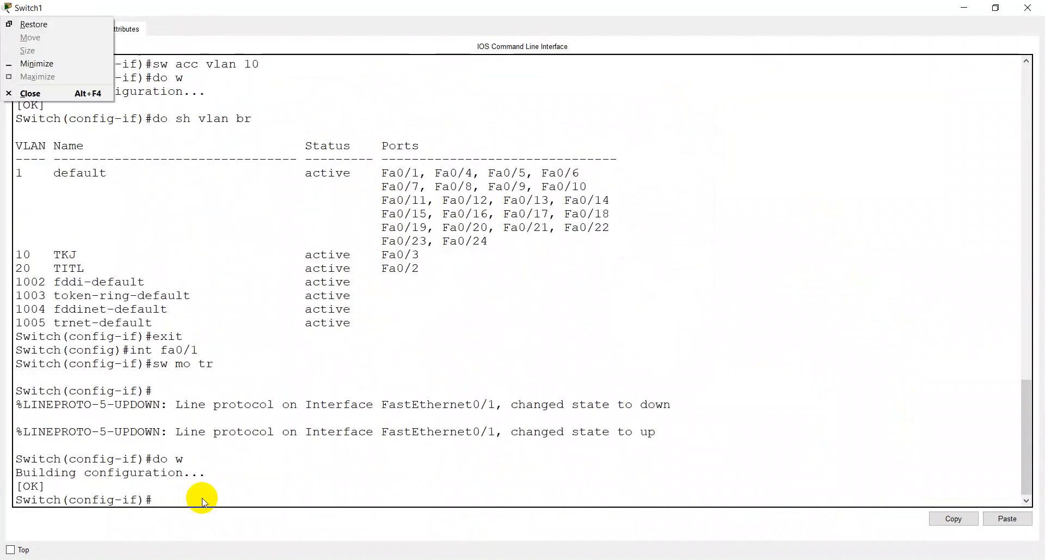
key("c")
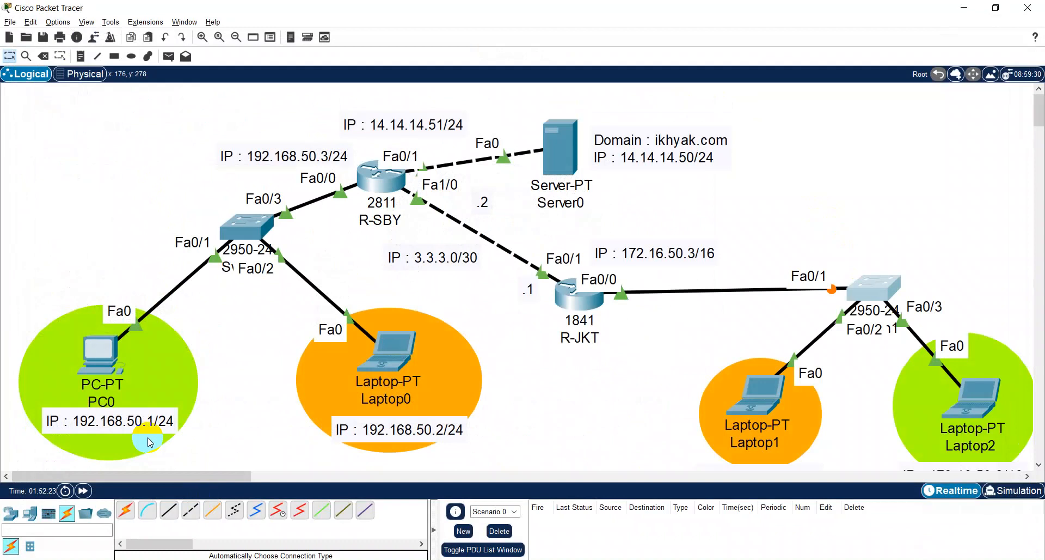
- Switch PC0's IP configuration to DHCP and close its window
left_click(118, 338)
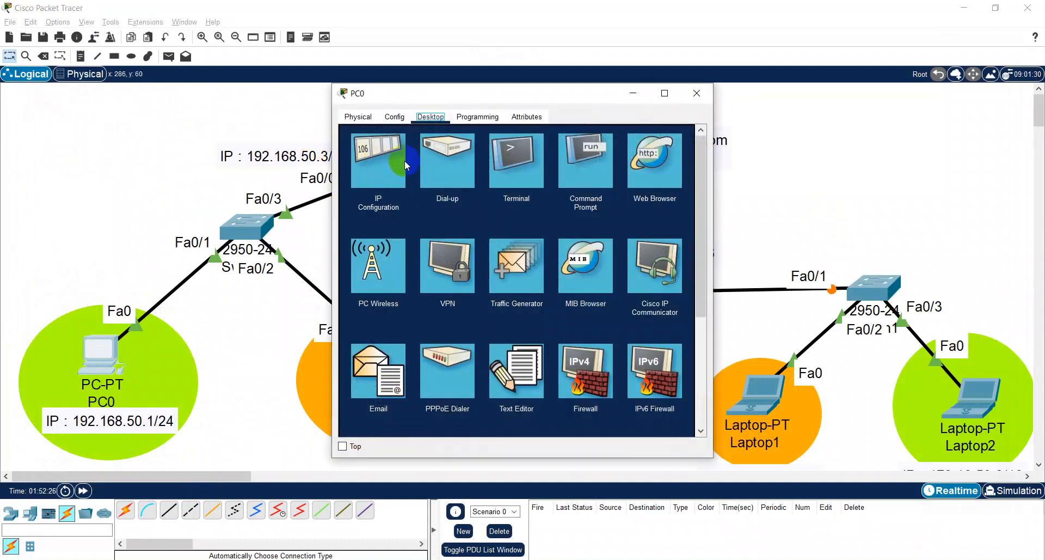
left_click(405, 165)
left_click(356, 180)
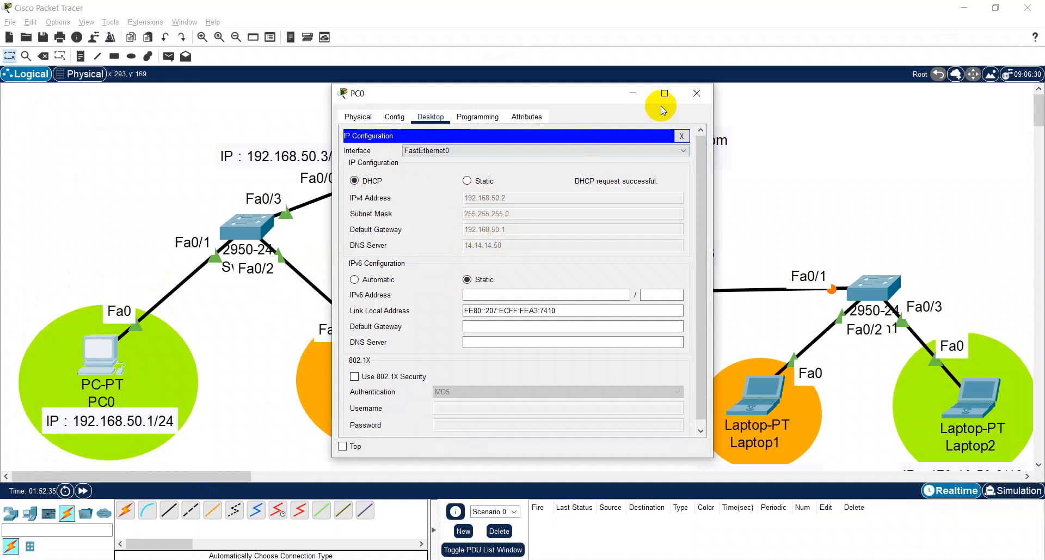
left_click(709, 98)
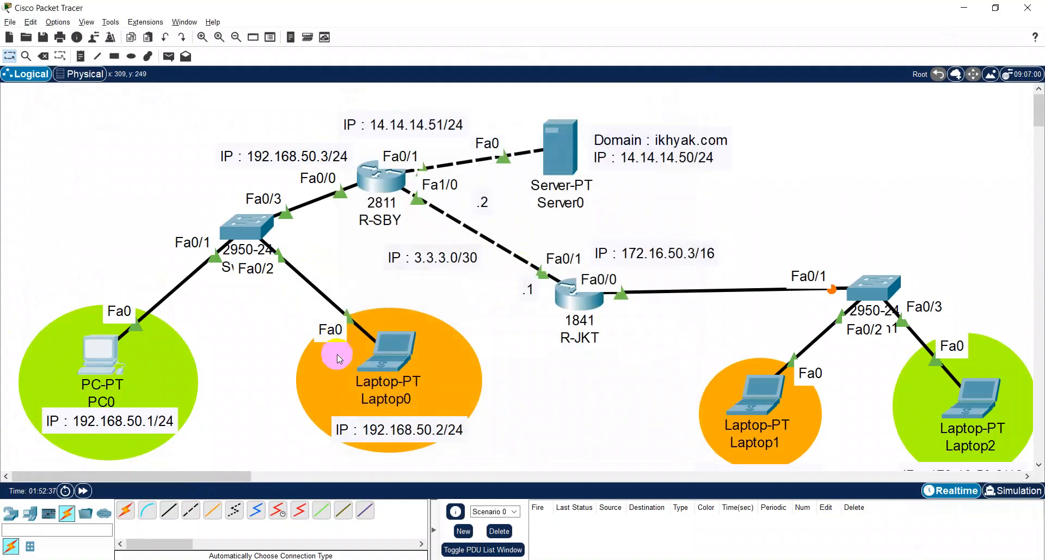
- Check the IP configuration that Laptop0 receives through DHCP
left_click(380, 349)
left_click(400, 178)
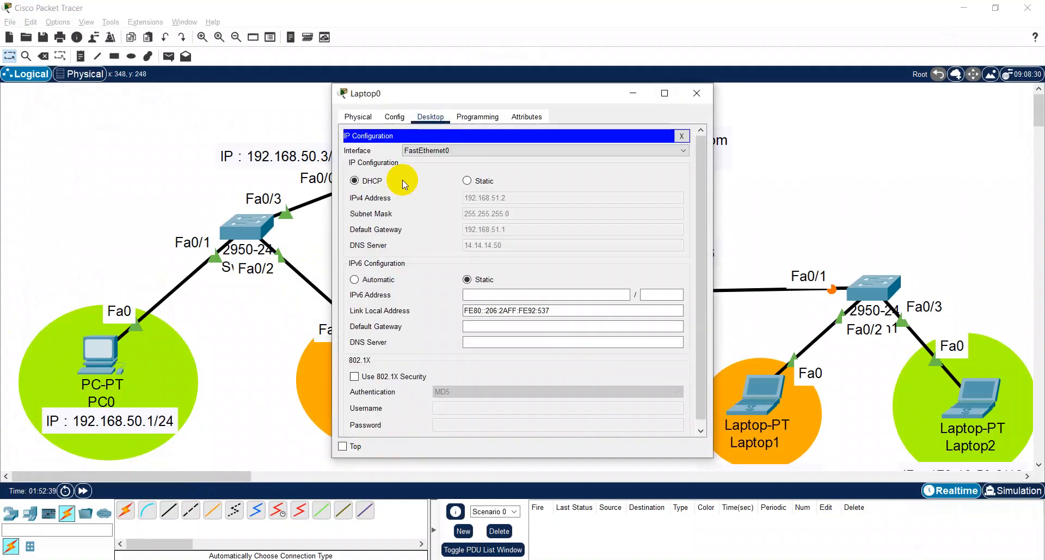
left_click(689, 94)
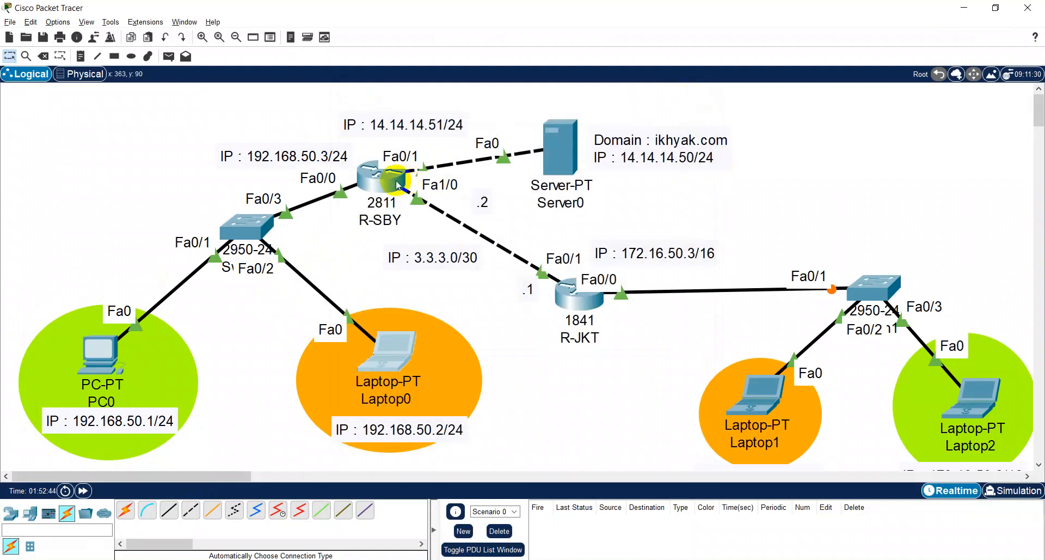
- Open R-JKT's command line at full size and display its IP routing table
mouse_move(397, 185)
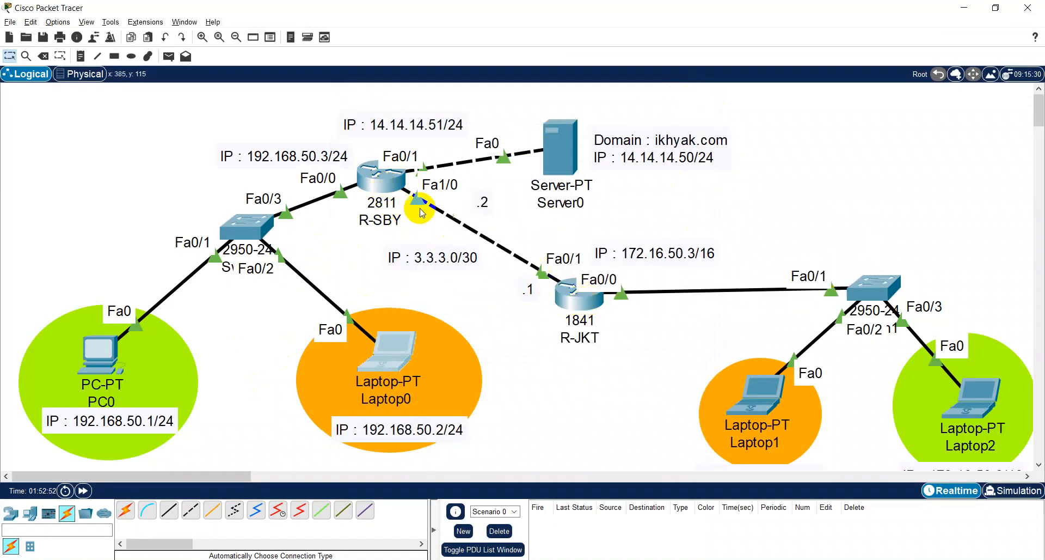
left_click(583, 291)
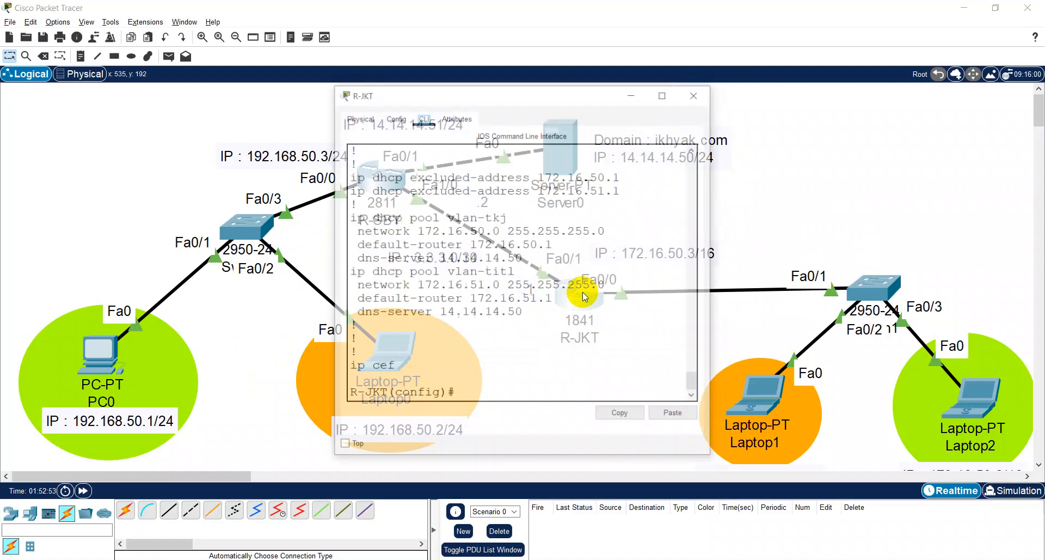
left_click(651, 98)
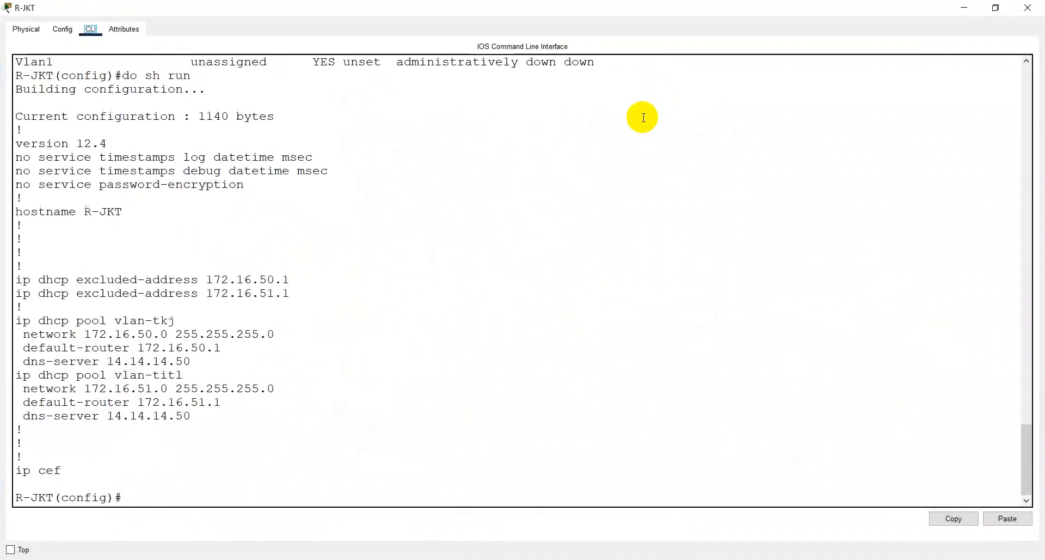
left_click(224, 499)
type("do sh ip rou")
key("Return")
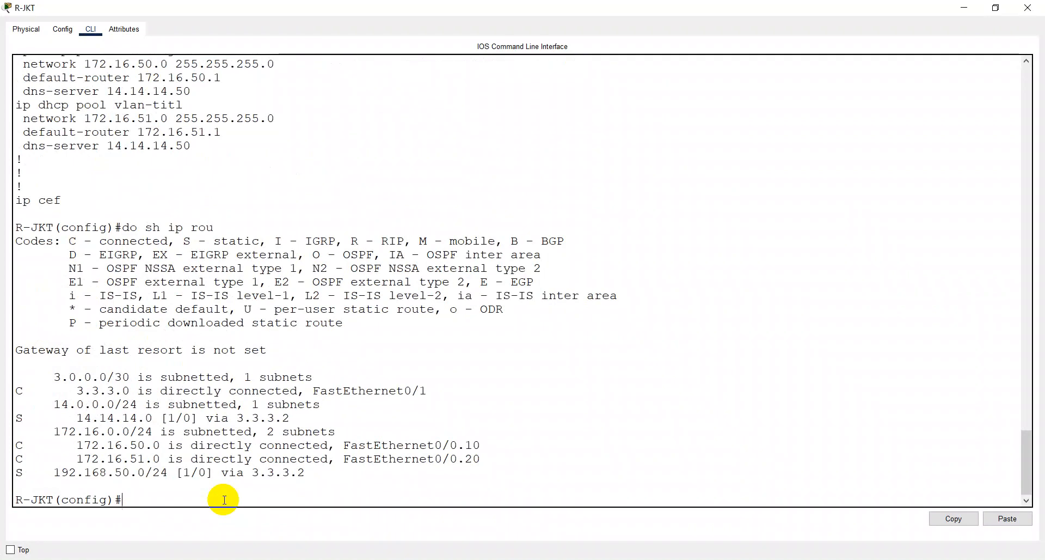
key("Up")
key("Up")
key("Up")
key("Up")
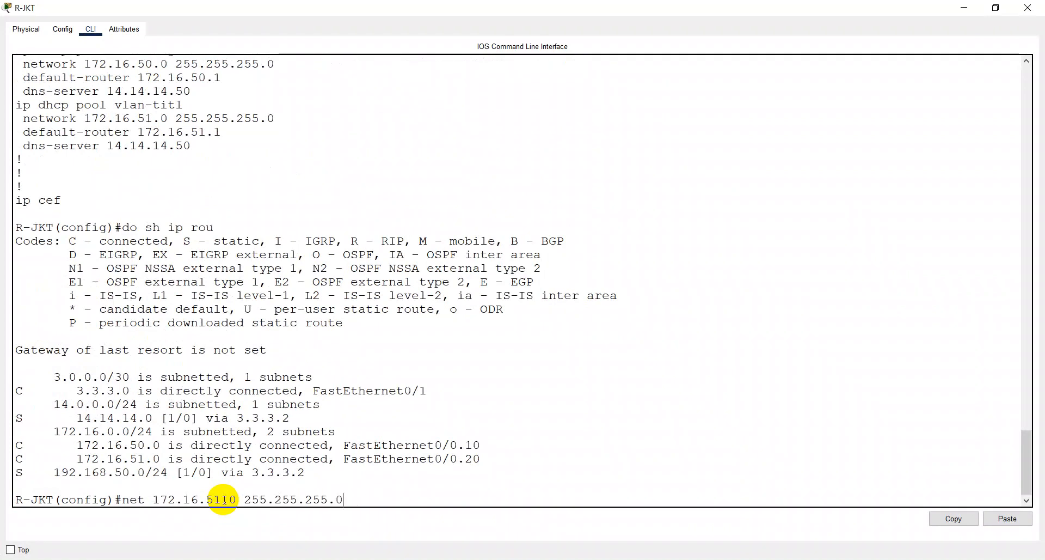
key("Up")
key("Down")
key("Down")
key("Down")
key("Down")
key("Down")
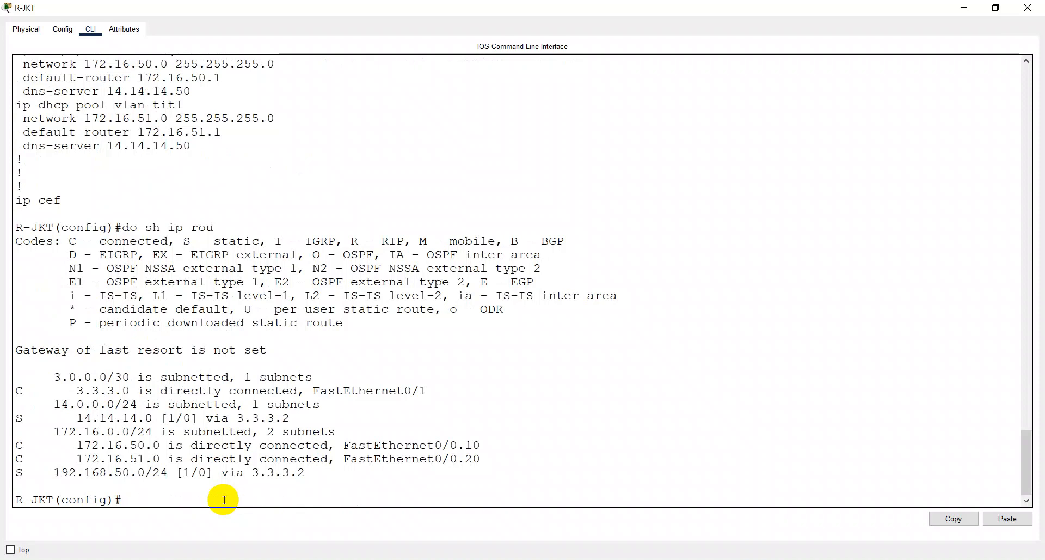
- Remove R-JKT's static route to 14.14.14.0 with mask 255.255.255.0 via 3.3.3.2
type("no ip route")
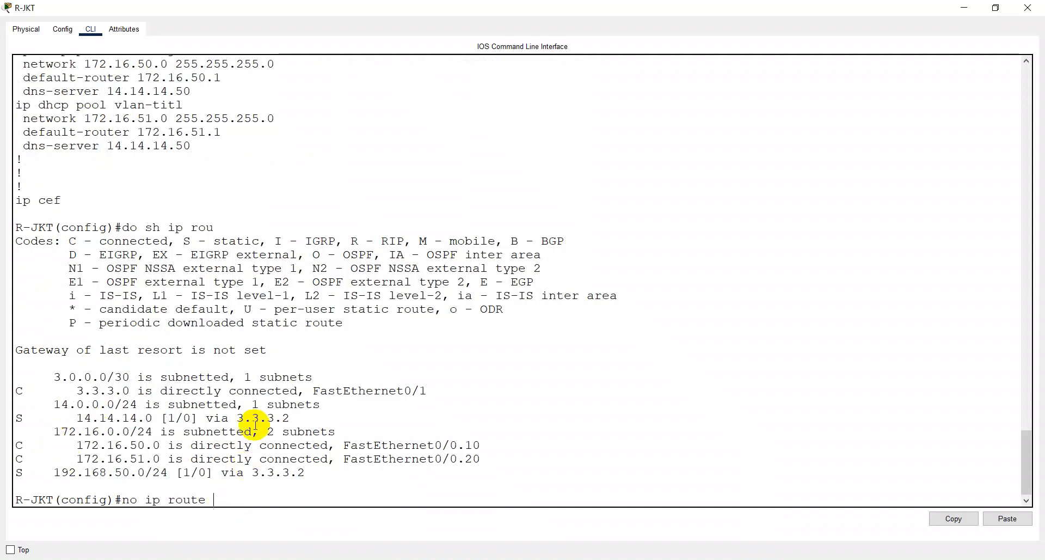
type("14.14.14")
type(".0 255.255.255.")
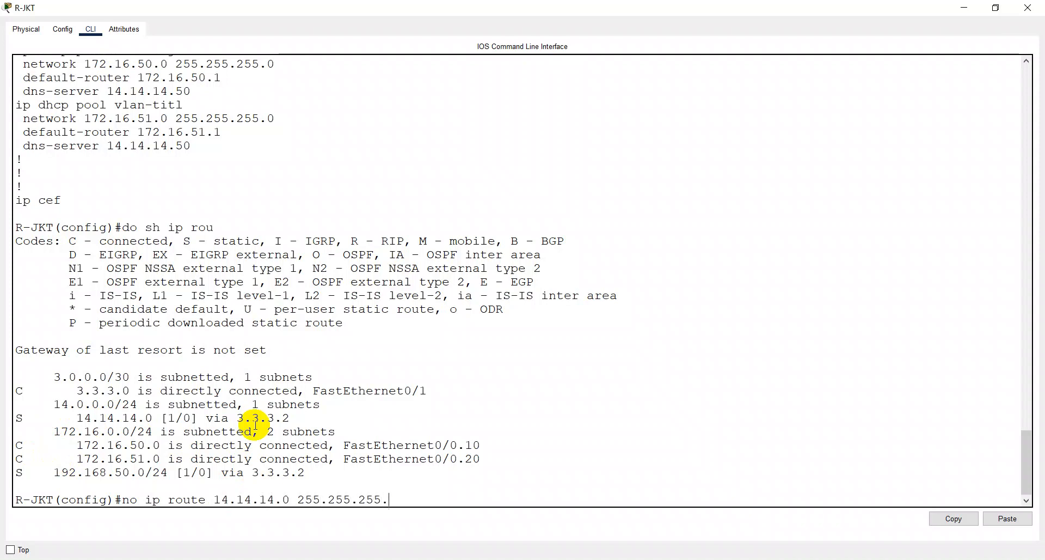
type("0 3.3.32")
key("Return")
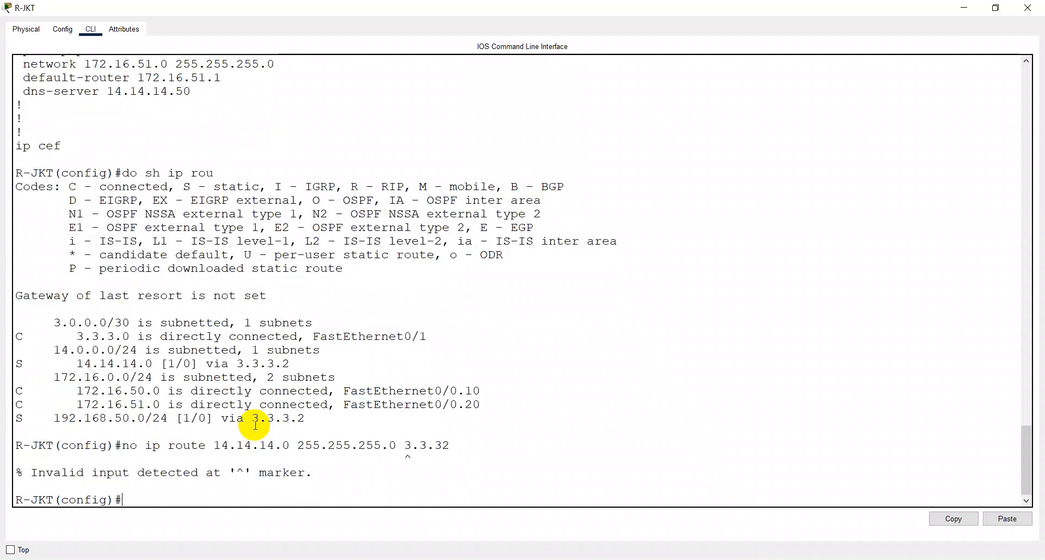
key("Up")
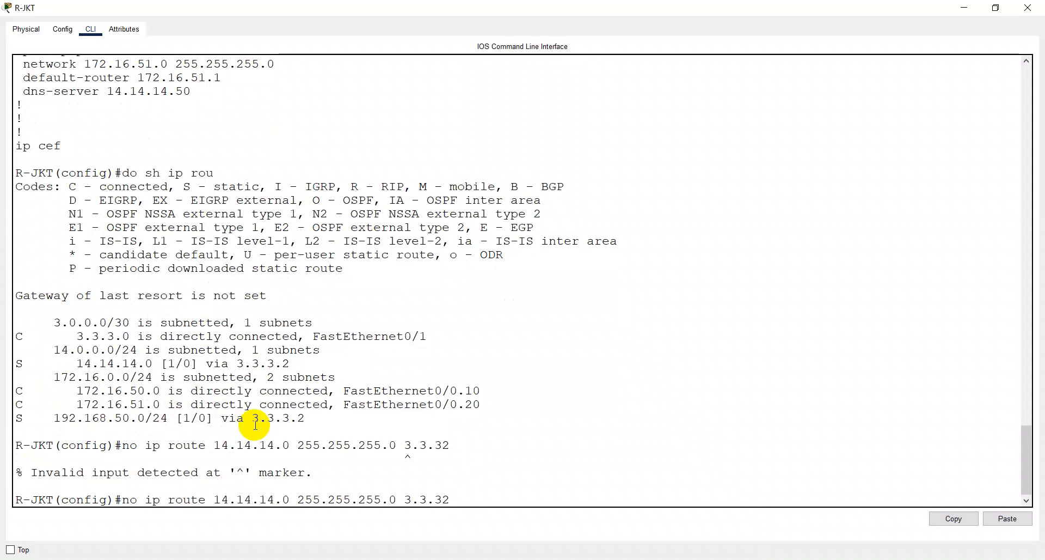
type(".")
key("Return")
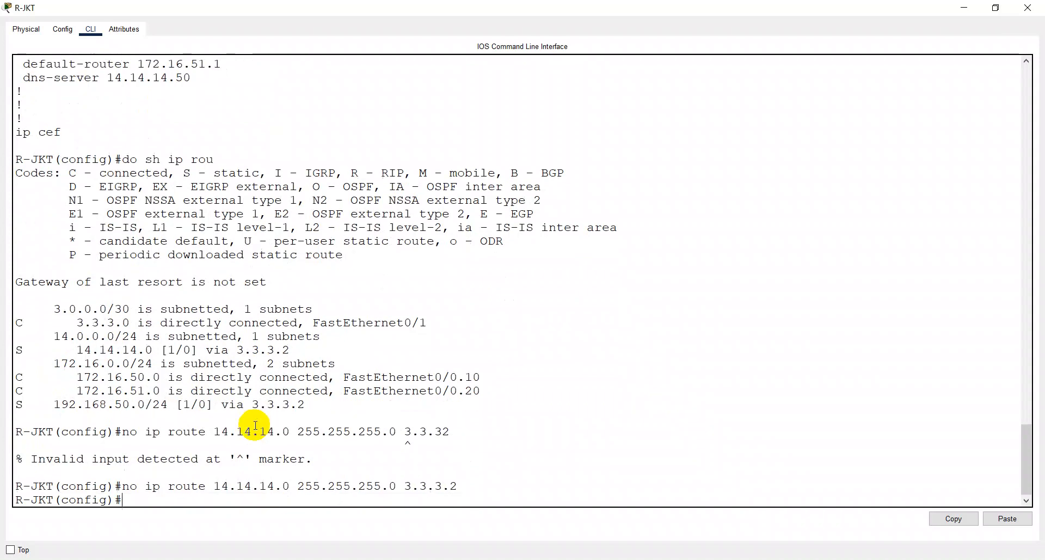
- Remove R-JKT's static route to 192.168.50.0 with mask 255.255.255.0 via 3.3.3.2
key("Up")
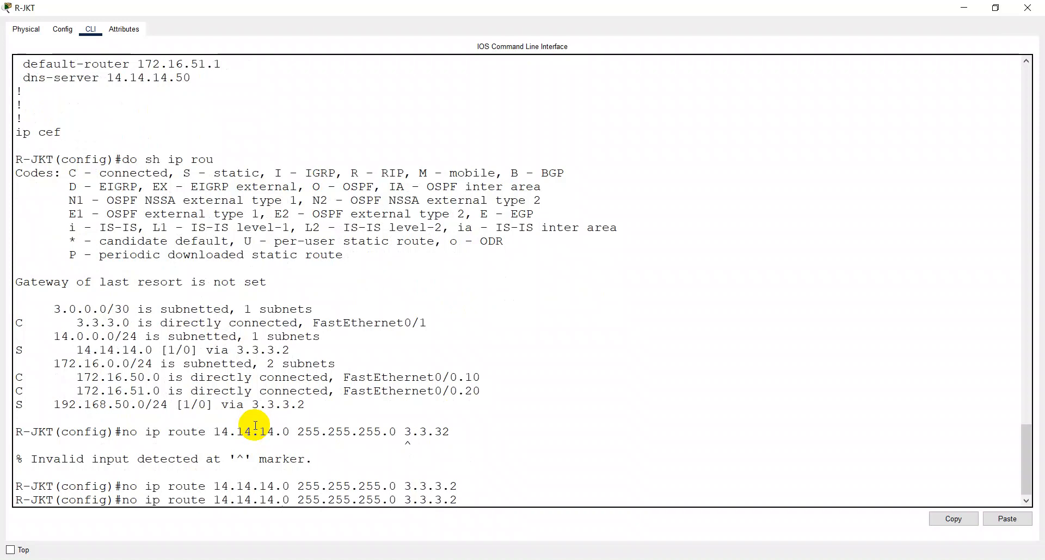
key("Left")
key("Left")
key("Left")
key("Left")
key("Left")
key("Left")
key("Left")
key("Left")
key("Left")
key("Left")
key("Left")
key("Left")
key("Left")
key("Left")
key("Left")
key("Left")
key("Left")
key("Left")
key("Left")
key("Left")
key("BackSpace")
key("BackSpace")
key("BackSpace")
key("BackSpace")
key("BackSpace")
key("BackSpace")
key("BackSpace")
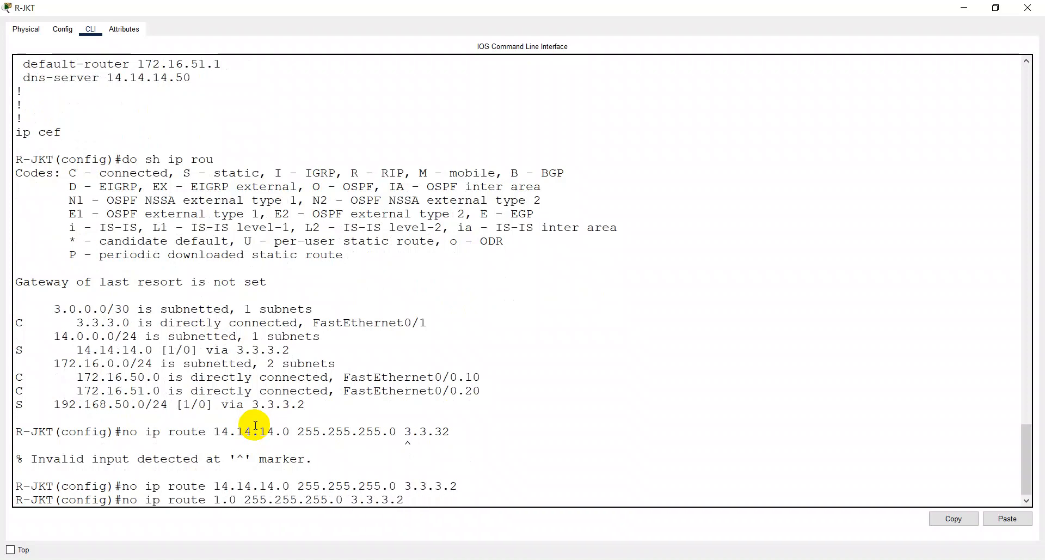
type("92.168")
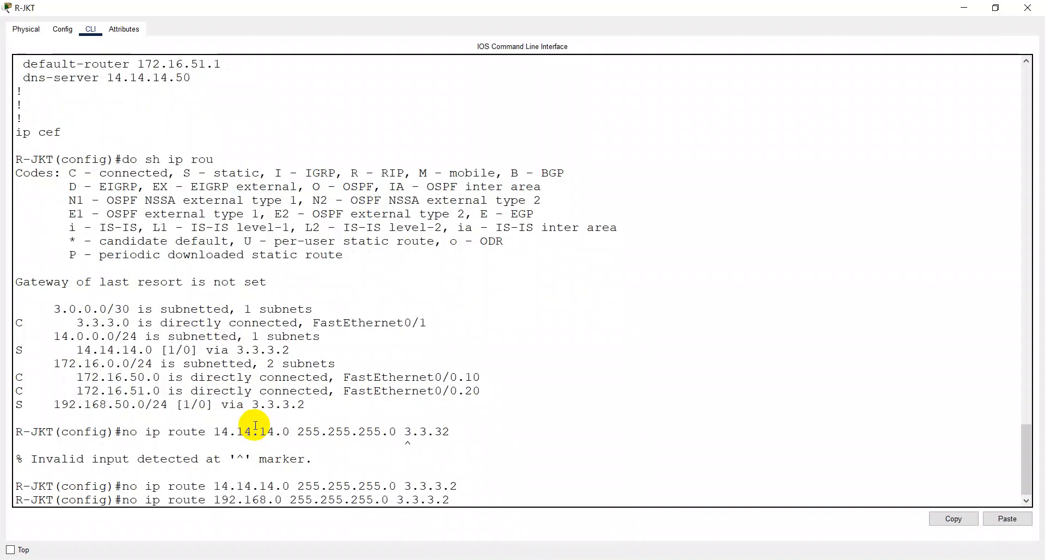
type(".50")
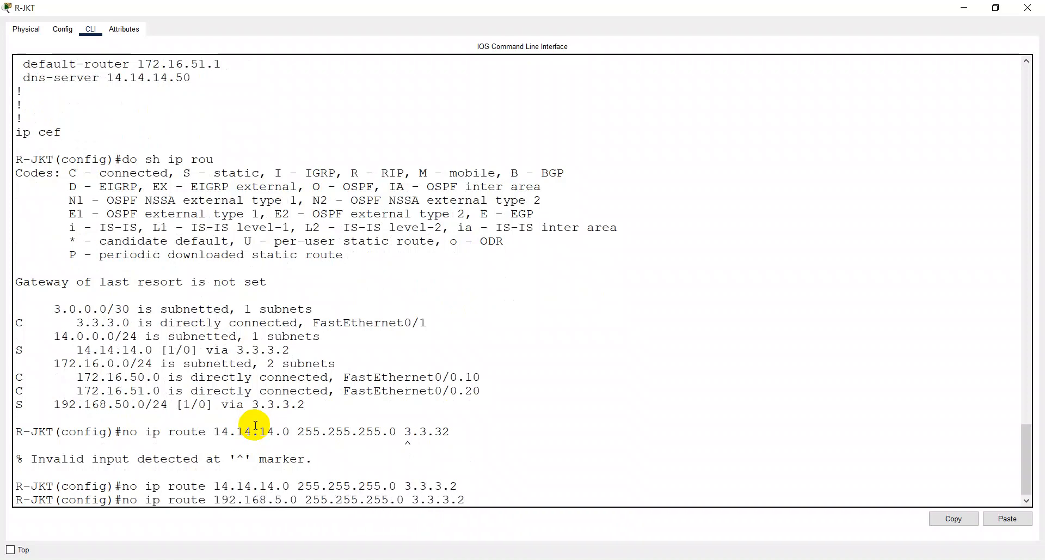
key("Return")
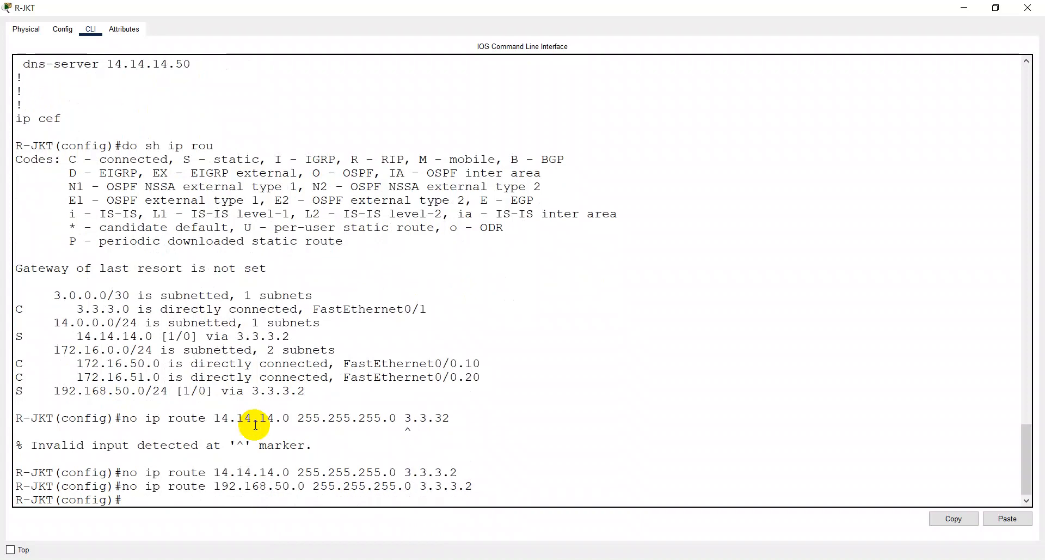
- Save R-JKT's configuration and display its IP routing table again
type("do w")
key("Return")
type("do sh ip ro")
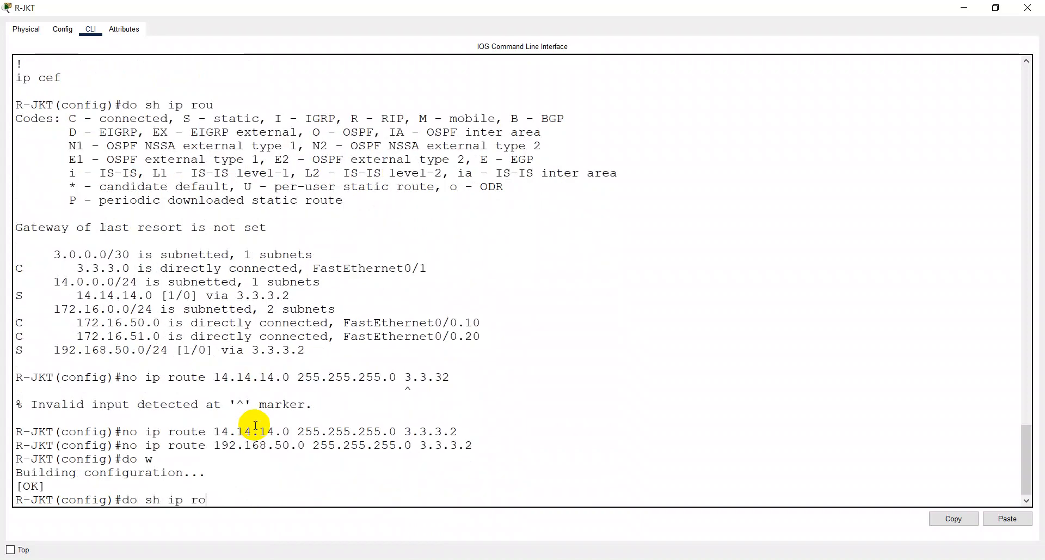
key("Return")
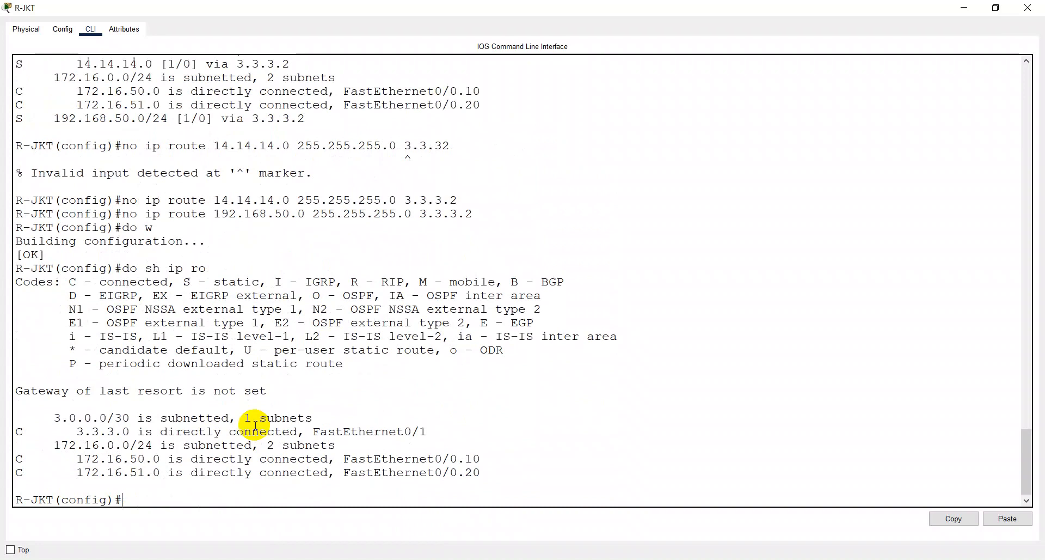
- Add a static route on R-JKT to 192.168.50.0 with mask 255.255.255.0 via 3.3.3.2
type("ip route 192.16")
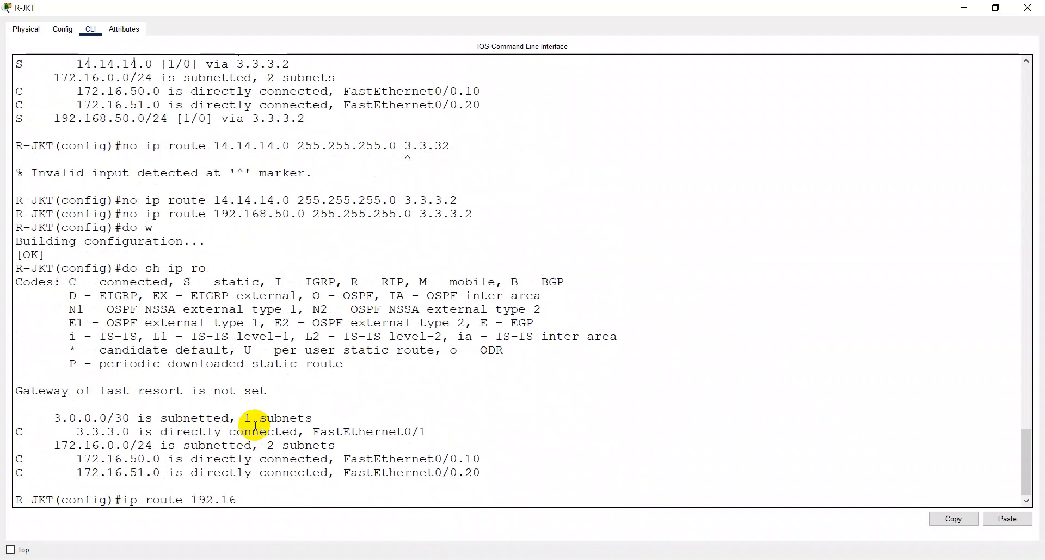
type("8.50.0 255.255.255.0")
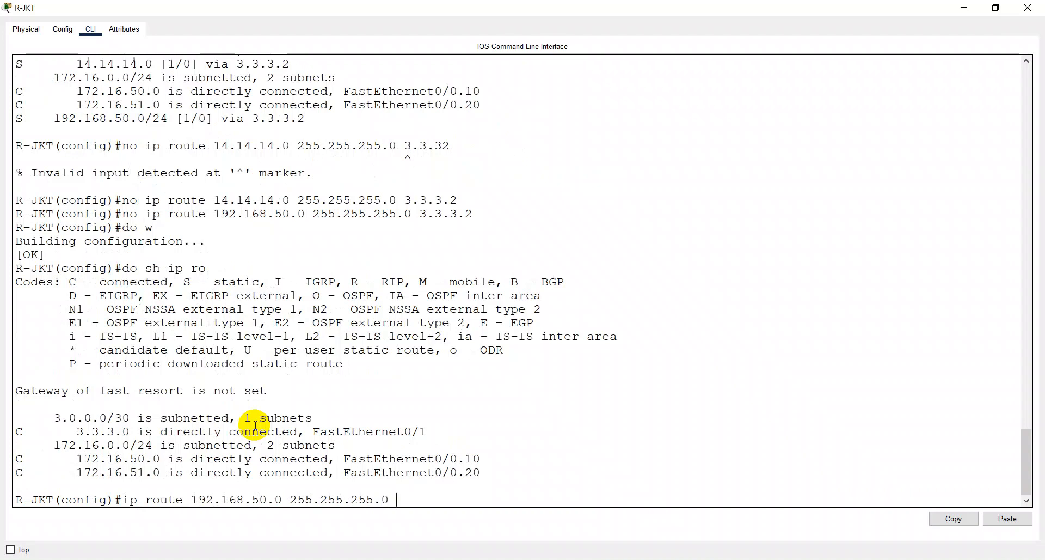
type(" 3.3.3.")
type("2")
key("Return")
- Add a static route on R-JKT to 192.168.51.0 with mask 255.255.255.0 via 3.3.3.2
key("Up")
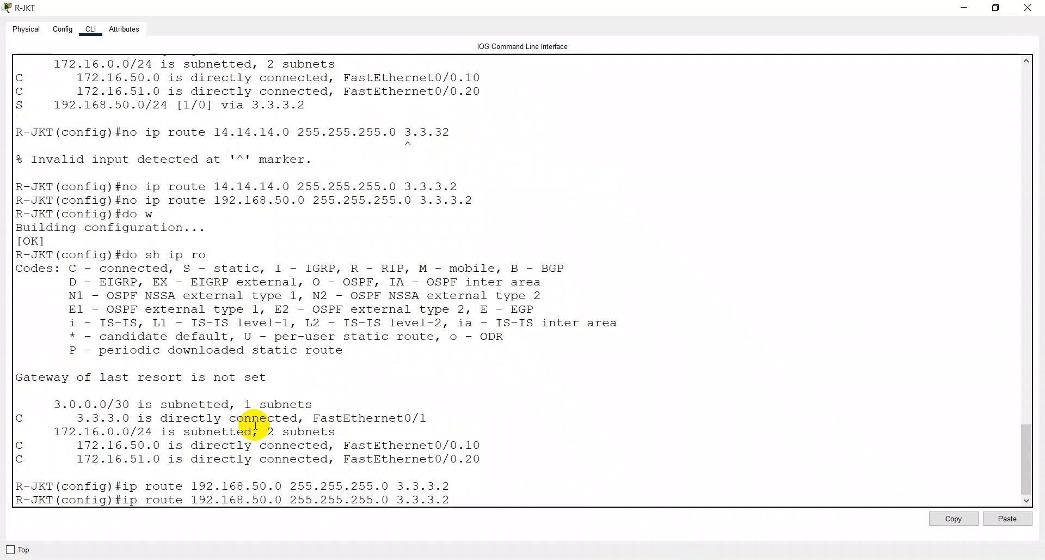
key("BackSpace")
type("1")
key("Return")
- Add a static route on R-JKT to 14.14.14.0 with mask 255.255.255.0 via 3.3.3.2
key("Up")
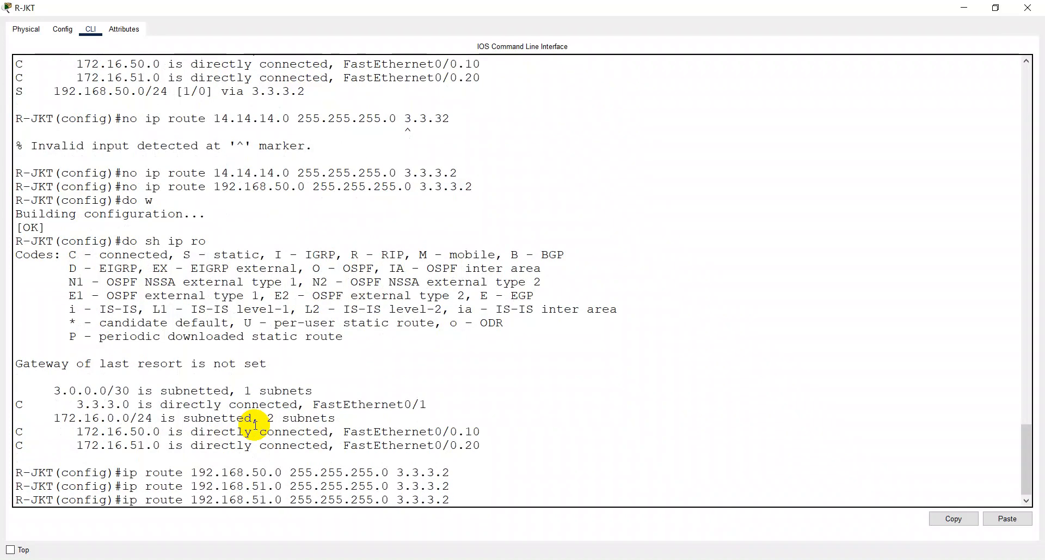
key("Left")
key("Left")
key("Left")
key("Left")
key("Left")
key("Left")
key("Left")
key("Left")
key("Left")
key("Left")
key("Left")
key("Left")
key("Left")
key("Left")
key("Left")
key("Left")
key("Left")
key("Left")
key("Left")
key("Left")
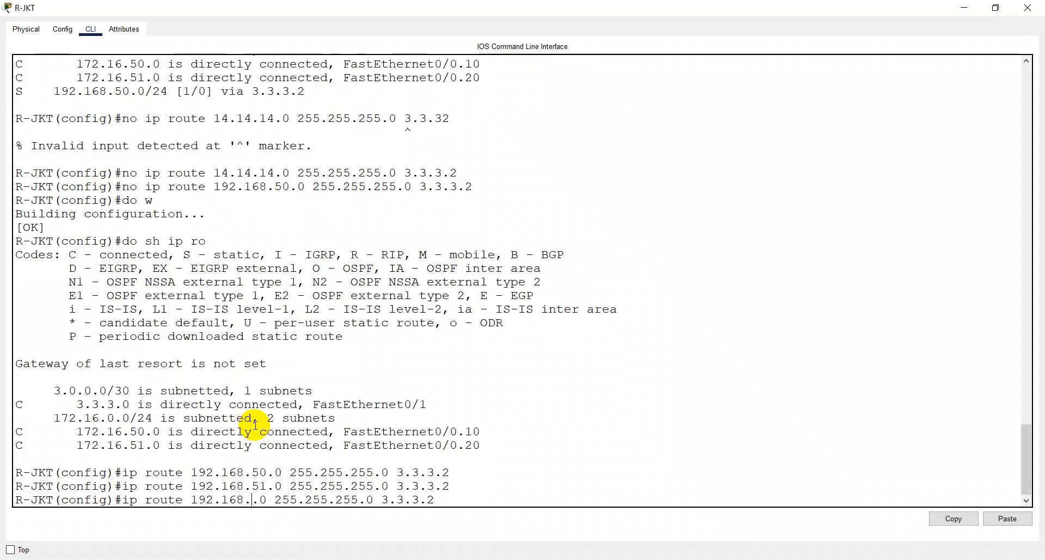
key("BackSpace")
key("BackSpace")
key("BackSpace")
key("BackSpace")
key("BackSpace")
key("BackSpace")
key("BackSpace")
key("BackSpace")
key("BackSpace")
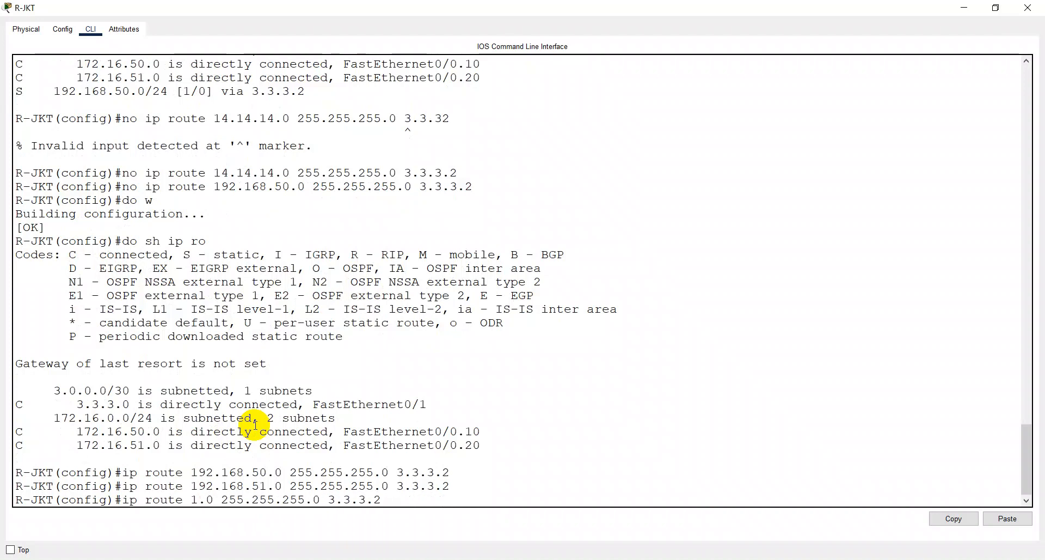
type("4.14.14")
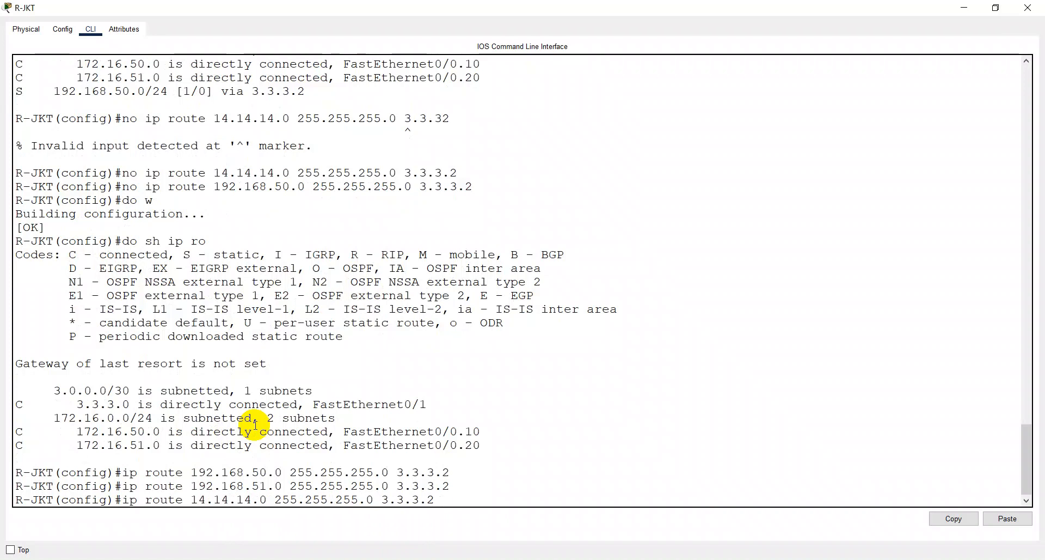
key("Return")
- Save R-JKT's configuration with the new static routes and display its IP routing table
type("do w")
key("Return")
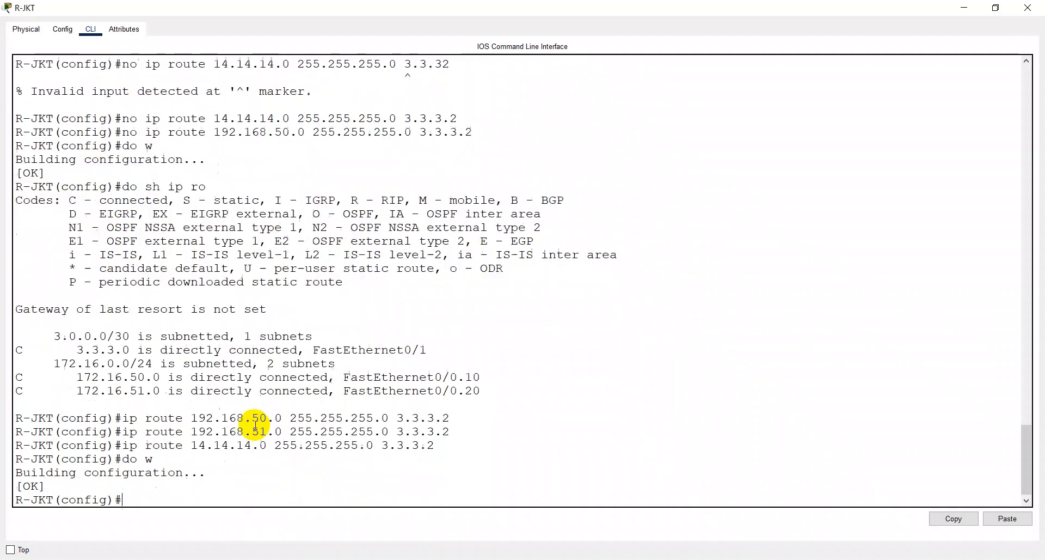
type("do sh ip ro")
key("Return")
- Return to the topology and switch Laptop1's IPv4 configuration from static to DHCP
key("alt+Tab")
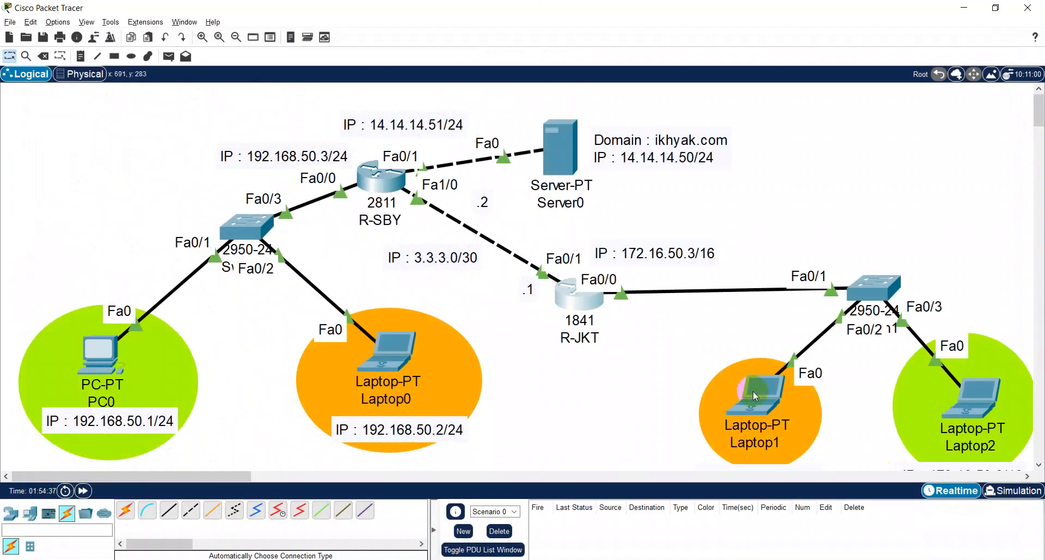
left_click(770, 397)
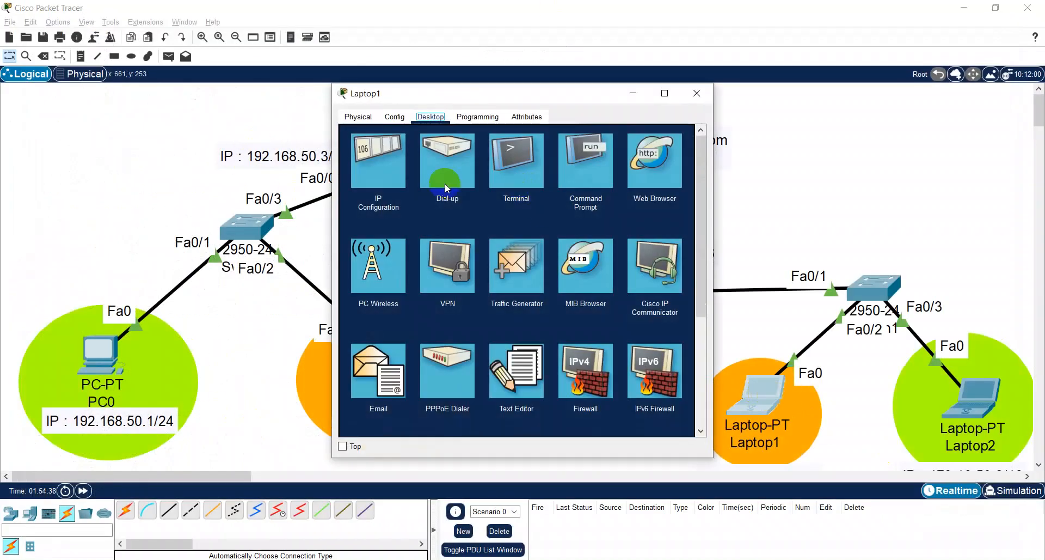
left_click(379, 161)
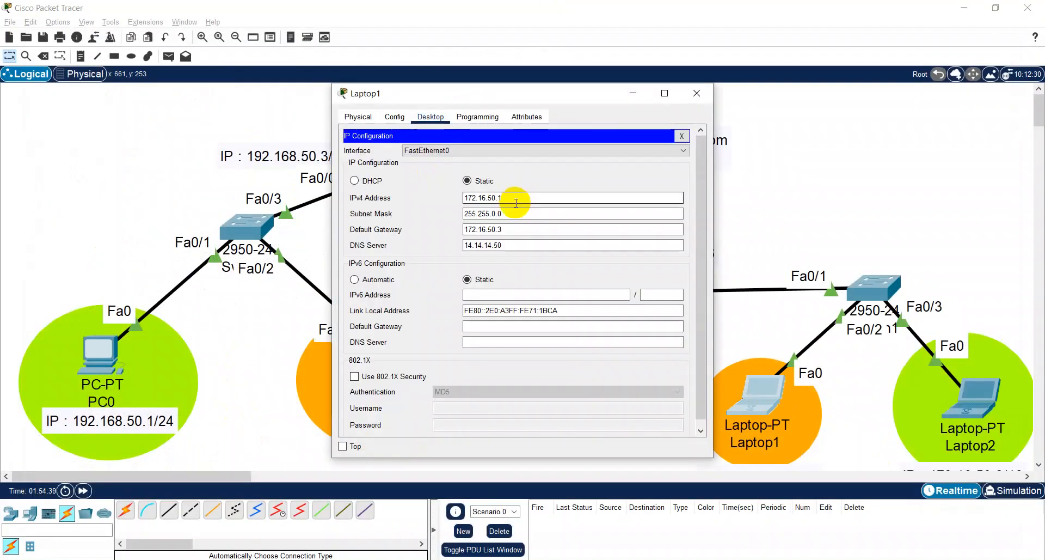
left_click(380, 181)
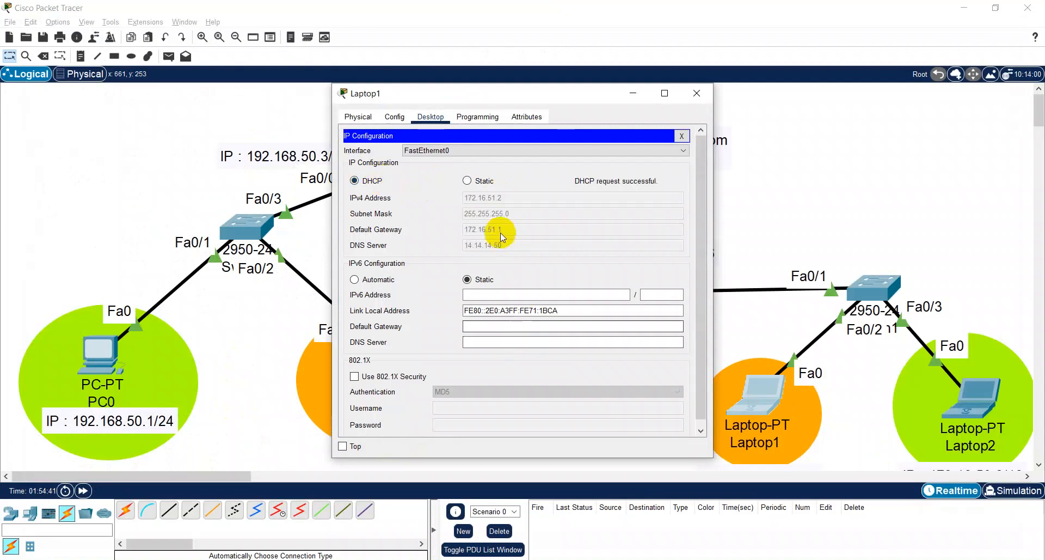
left_click(696, 93)
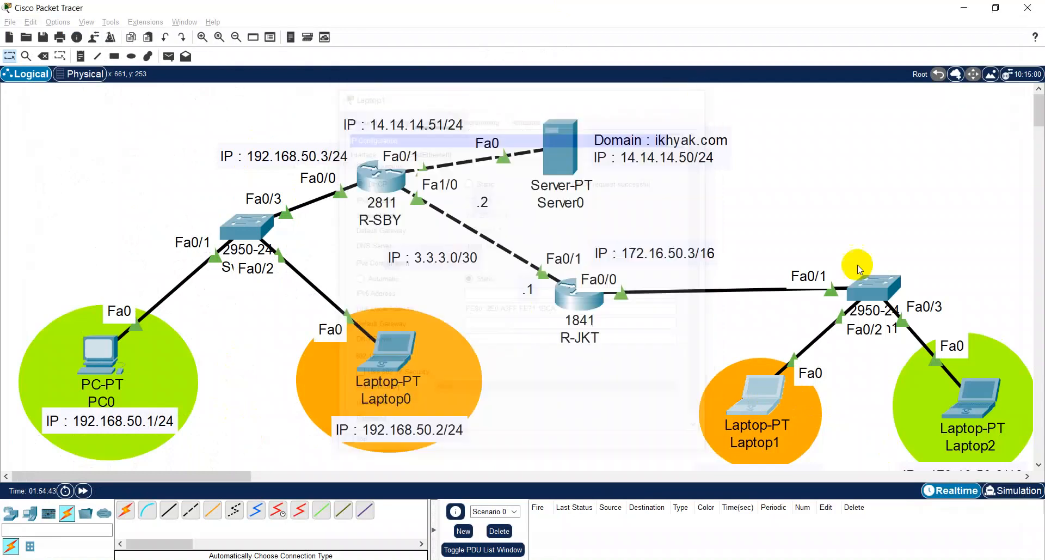
- Set Laptop2's IPv4 configuration to DHCP and close its window
left_click(974, 394)
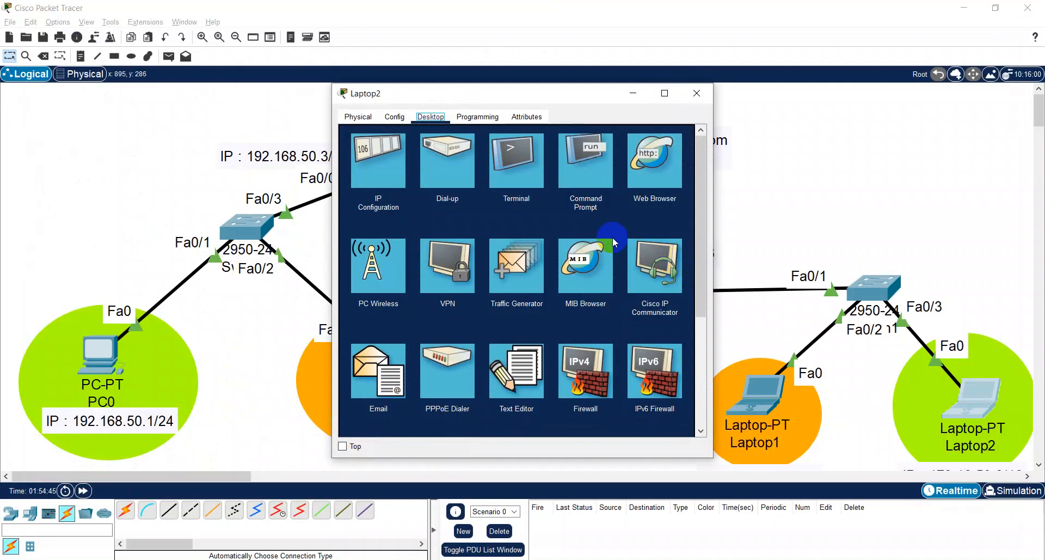
left_click(409, 176)
left_click(366, 181)
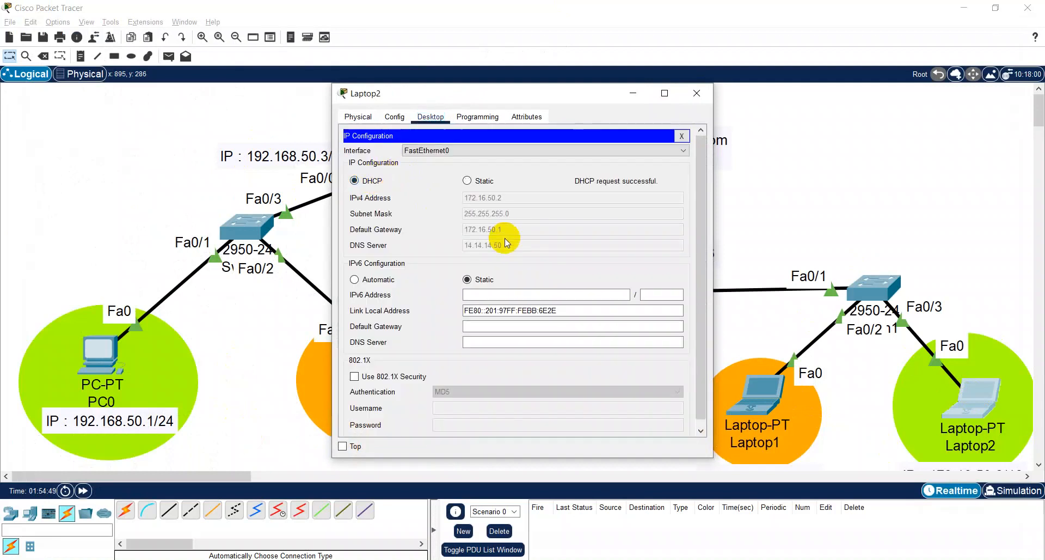
left_click(696, 101)
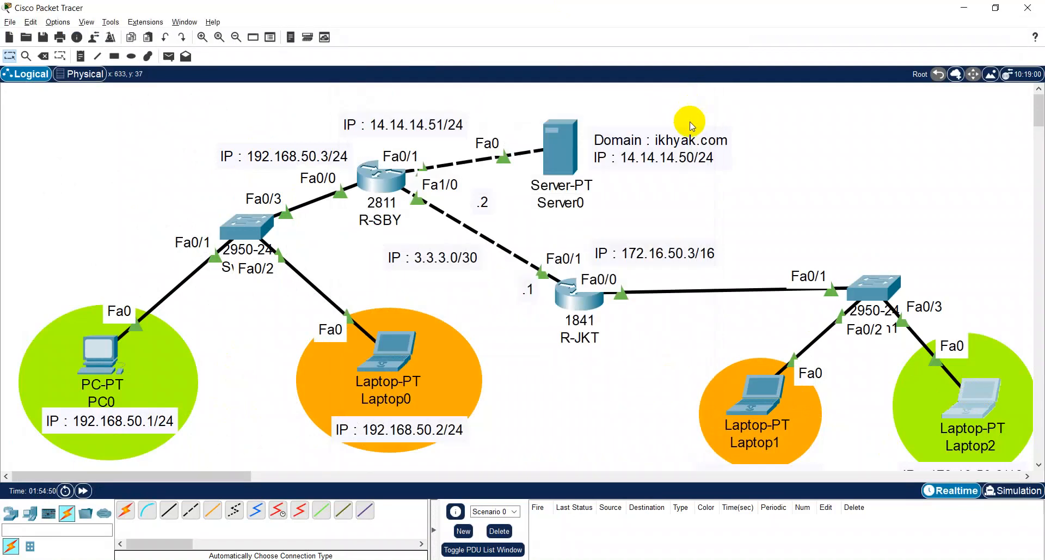
- Open R-SBY's command line at full size and display its complete IP routing table
left_click(389, 187)
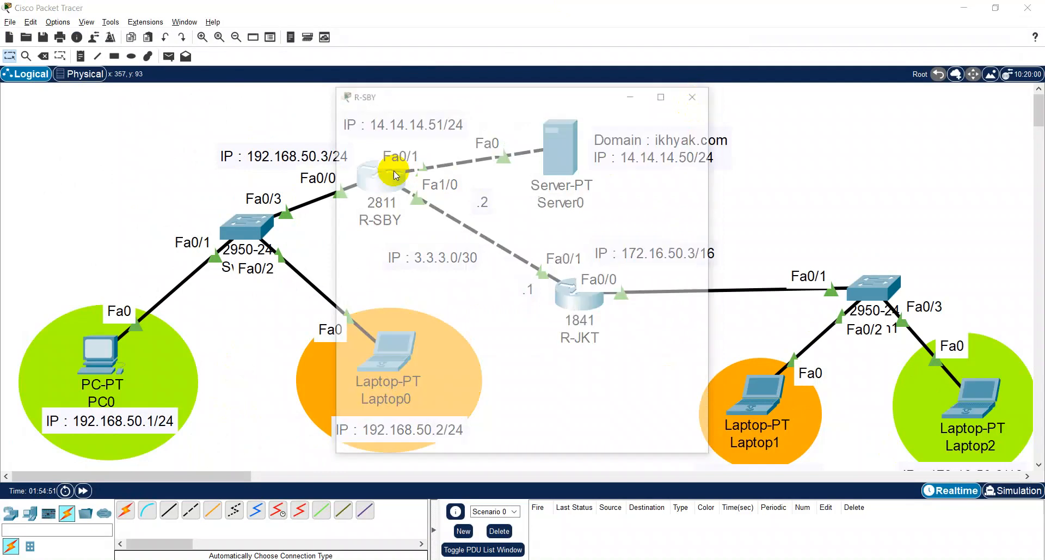
double_click(441, 99)
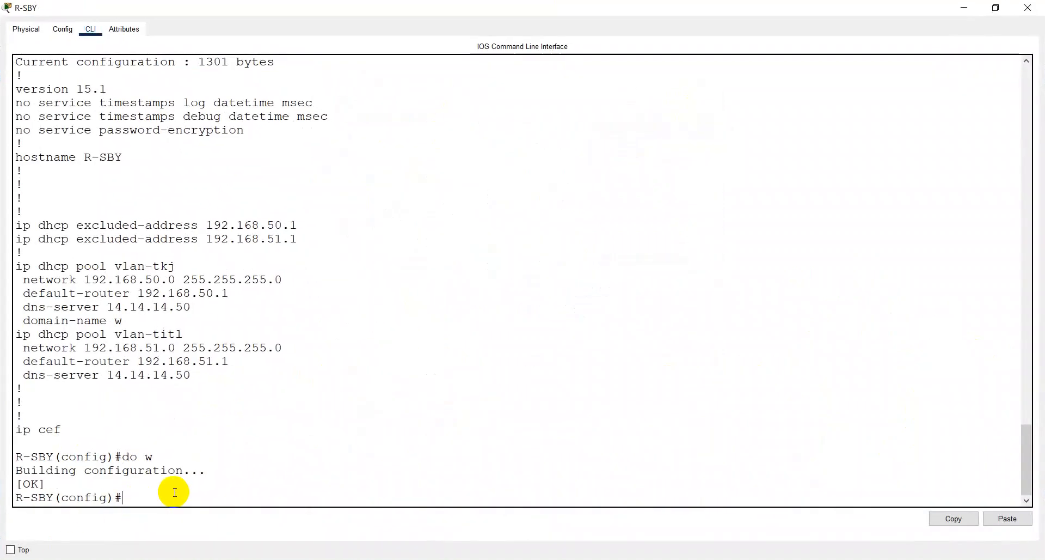
type("do sh ip ro")
key("Return")
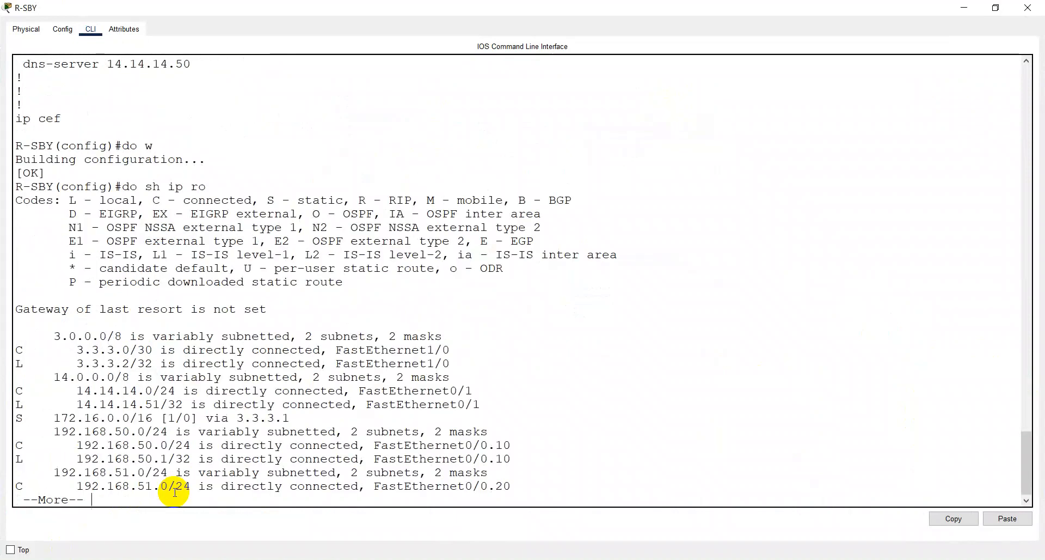
key("Return")
key("Return")
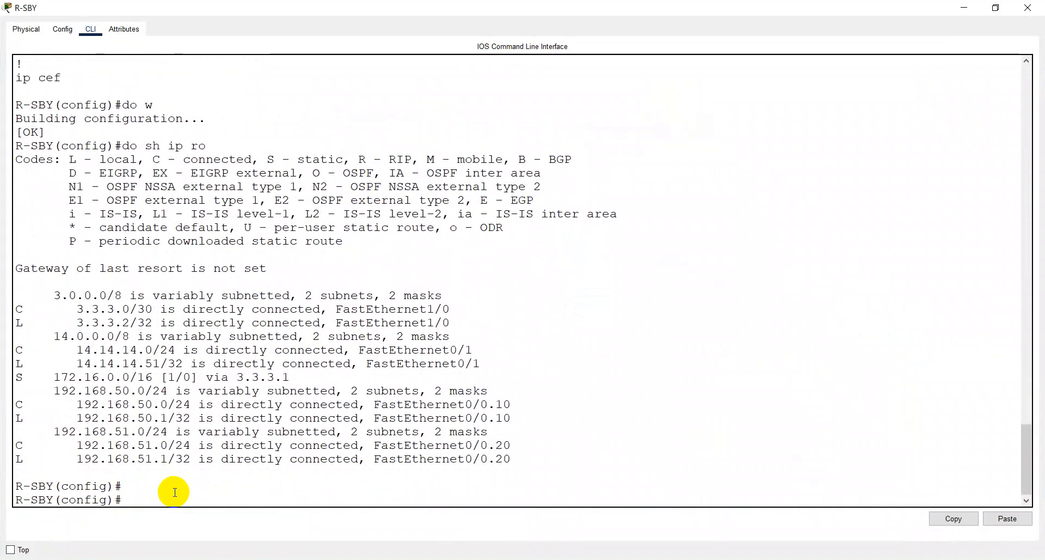
- Remove R-SBY's static route to 172.16.0.0 with mask 255.255.0.0 via 3.3.3.1
key("alt+Tab")
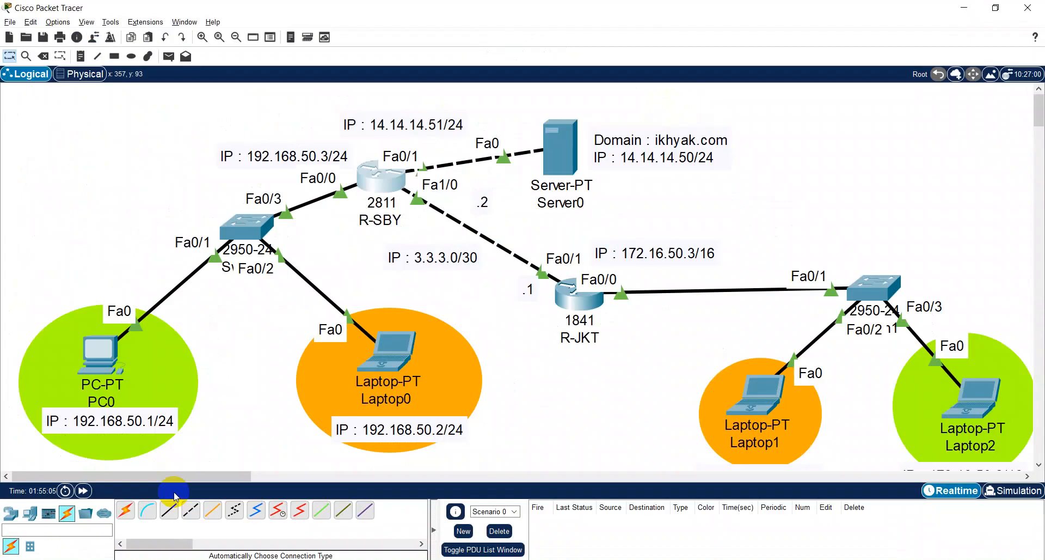
key("alt+Tab")
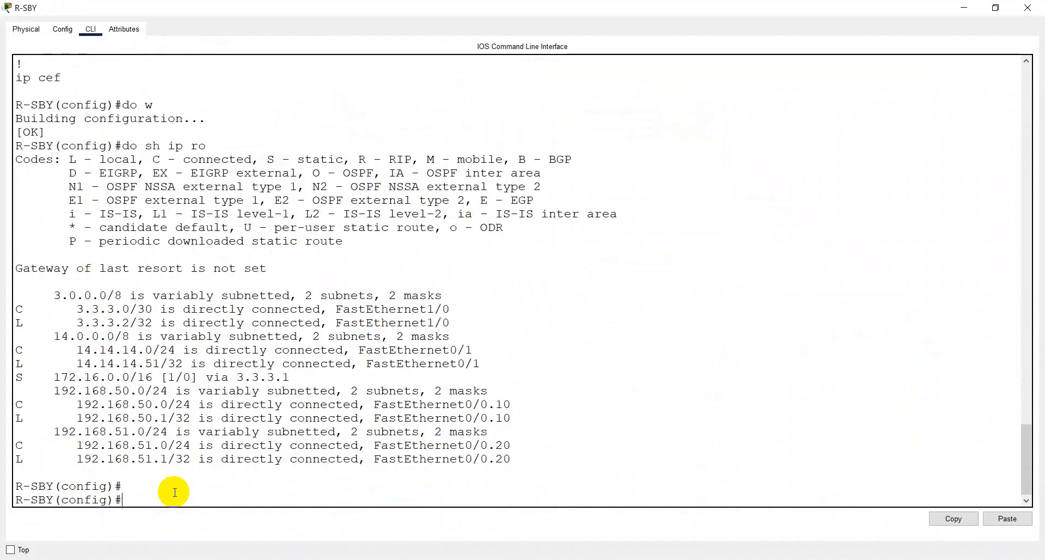
type("no ip")
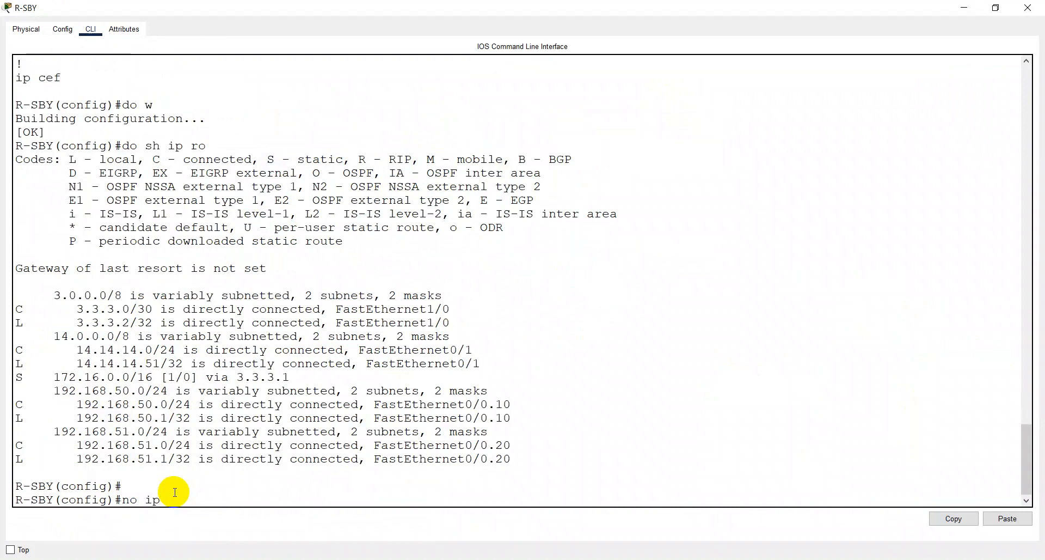
type("route 172.16.5")
key("BackSpace")
type("0/")
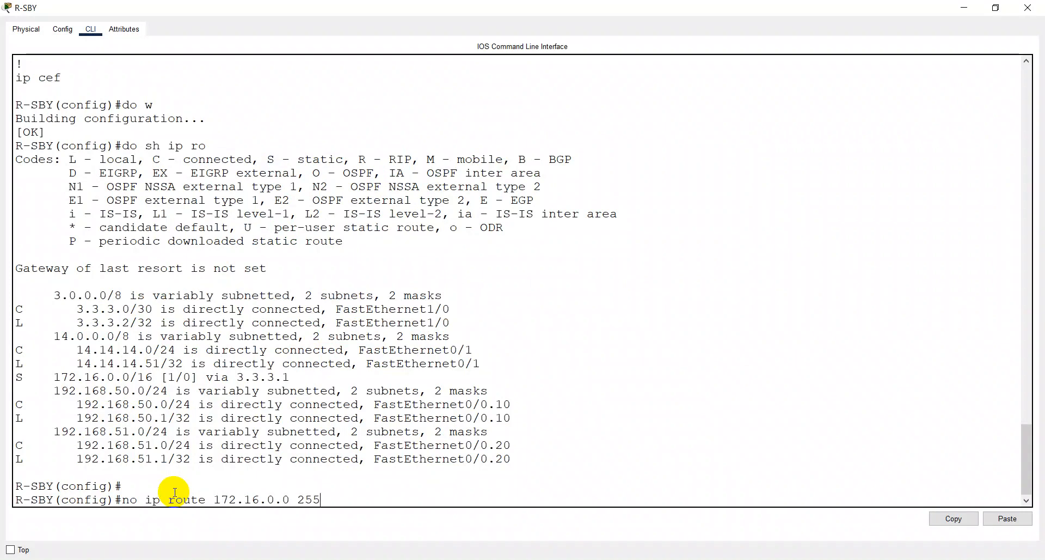
type("55")
type(".0.0 3.3.3.1")
key("Return")
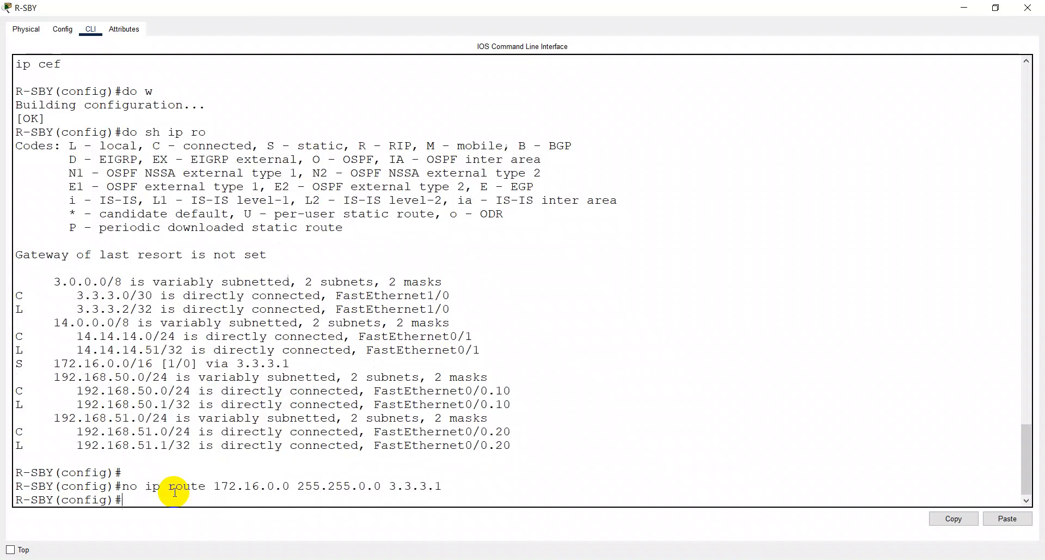
- Save R-SBY's configuration and display its complete IP routing table again
type("do w")
key("Return")
type("do sh ")
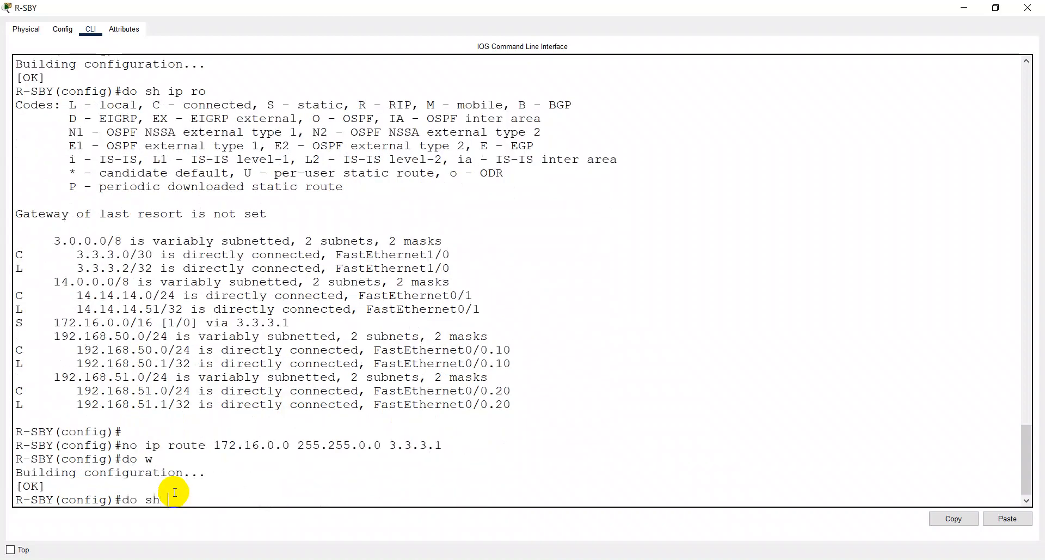
type("ip ro")
key("Return")
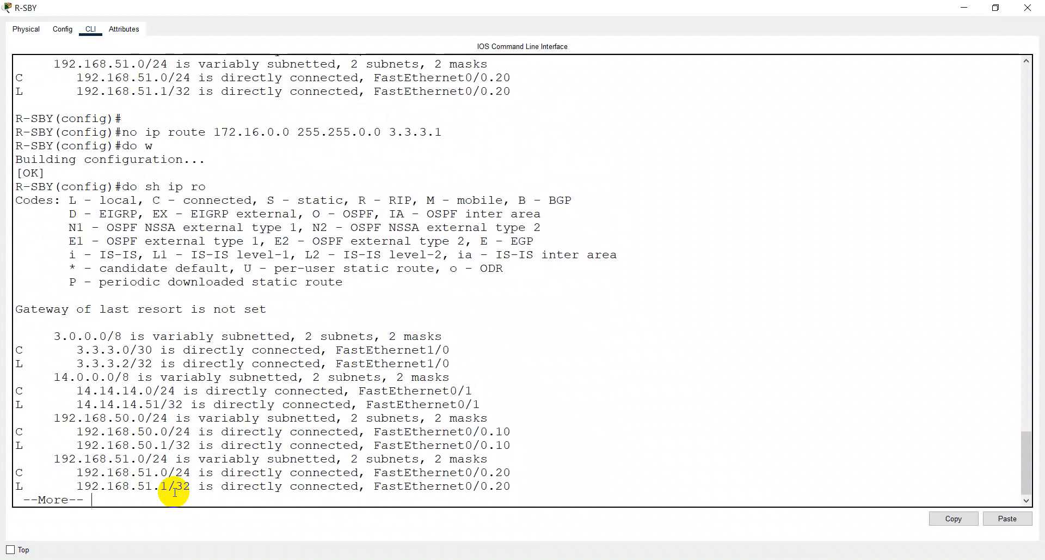
key("Return")
key("Return")
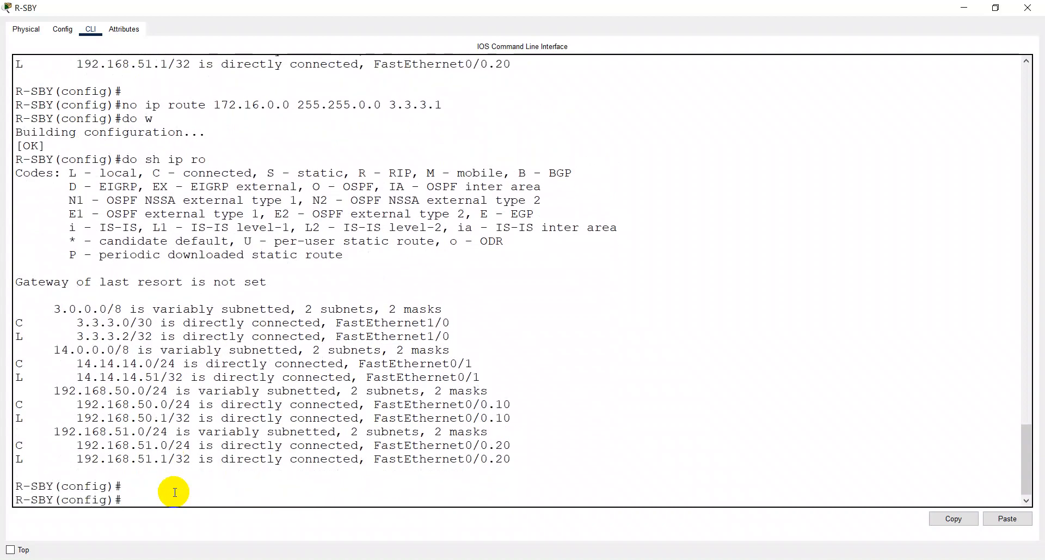
- Add a static route on R-SBY to 172.16.50.0 with mask 255.255.255.0 via 3.3.3.1, checking the next hop in the topology
type("ip route 172.16.50.0 ")
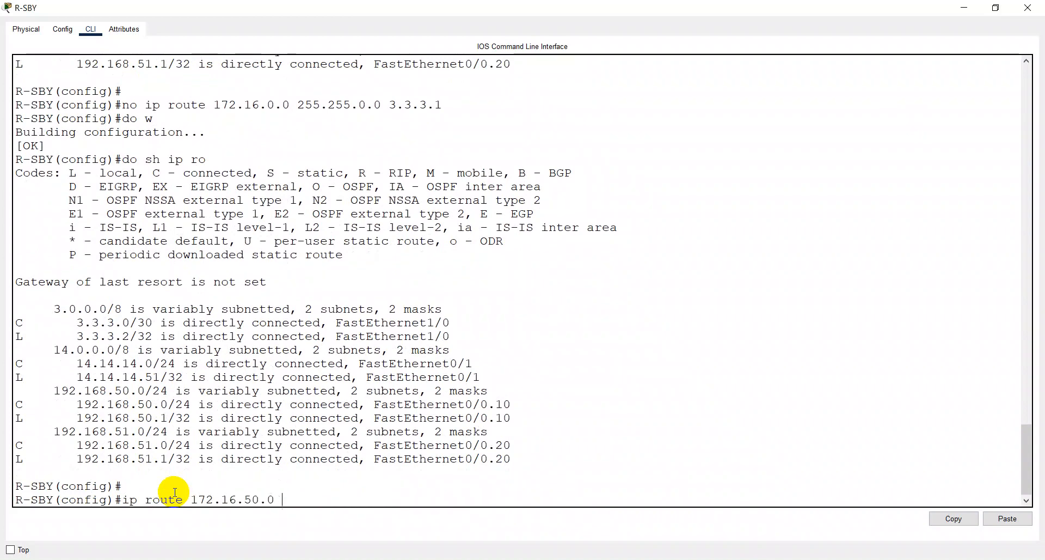
type("255.255.255.0")
key("Return")
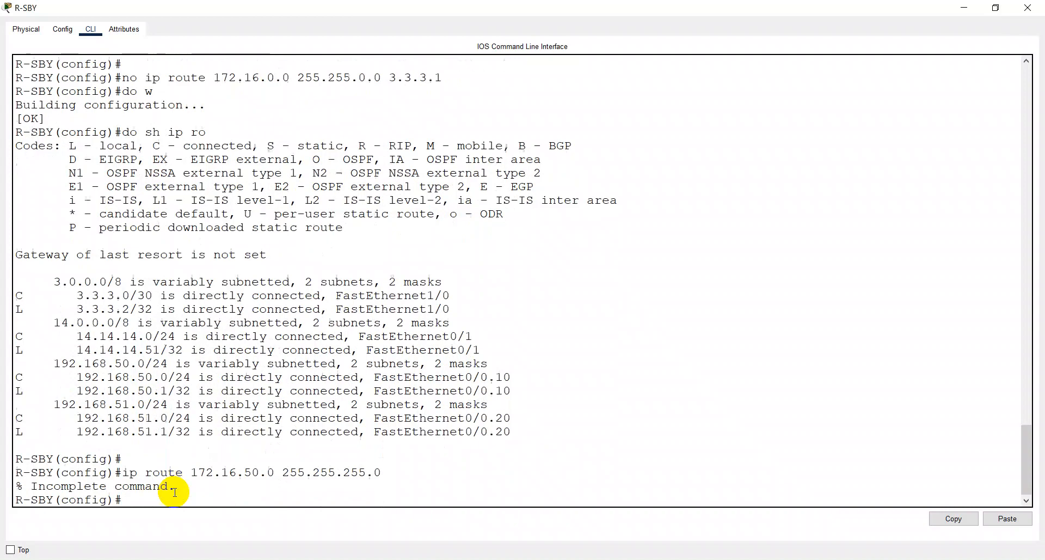
key("Up")
type("3")
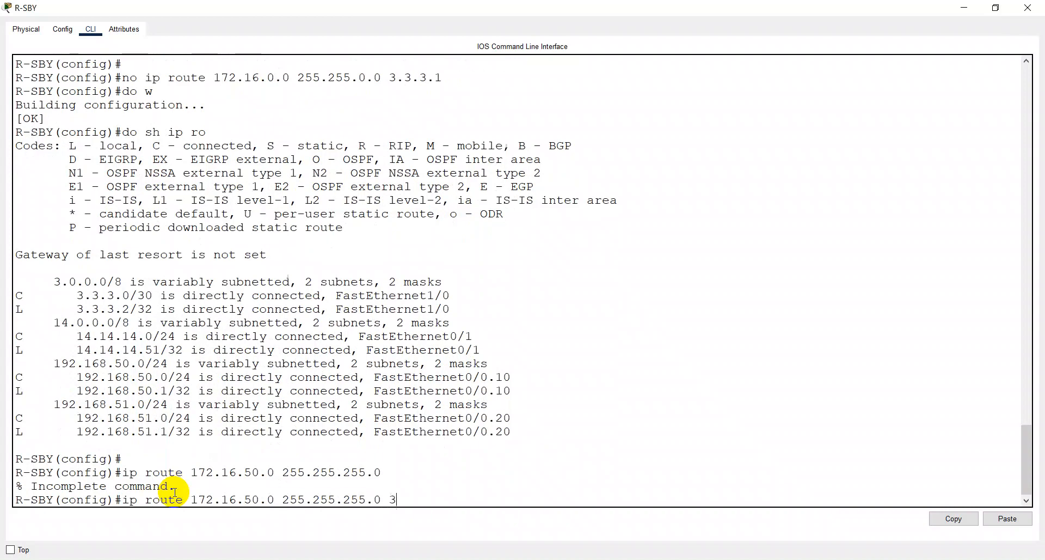
type(".3.3.")
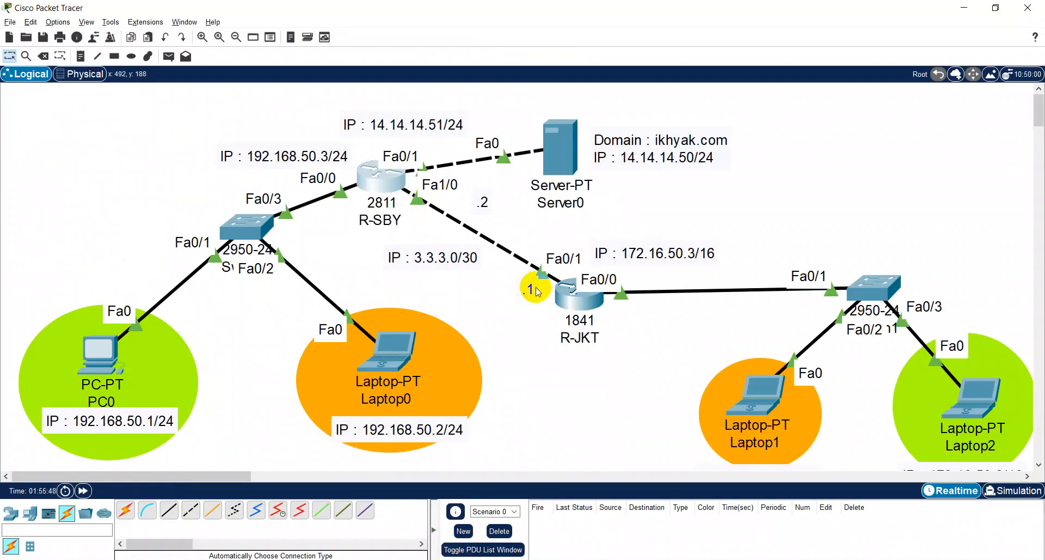
key("alt+Tab")
key("Return")
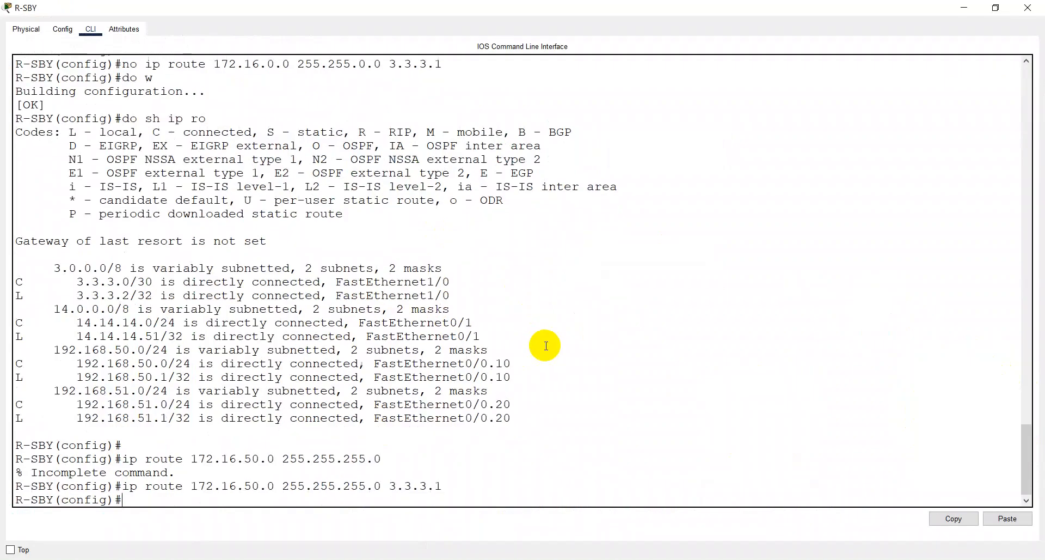
- Add a static route on R-SBY to 172.16.51.0 with mask 255.255.255.0 via 3.3.3.1
key("Up")
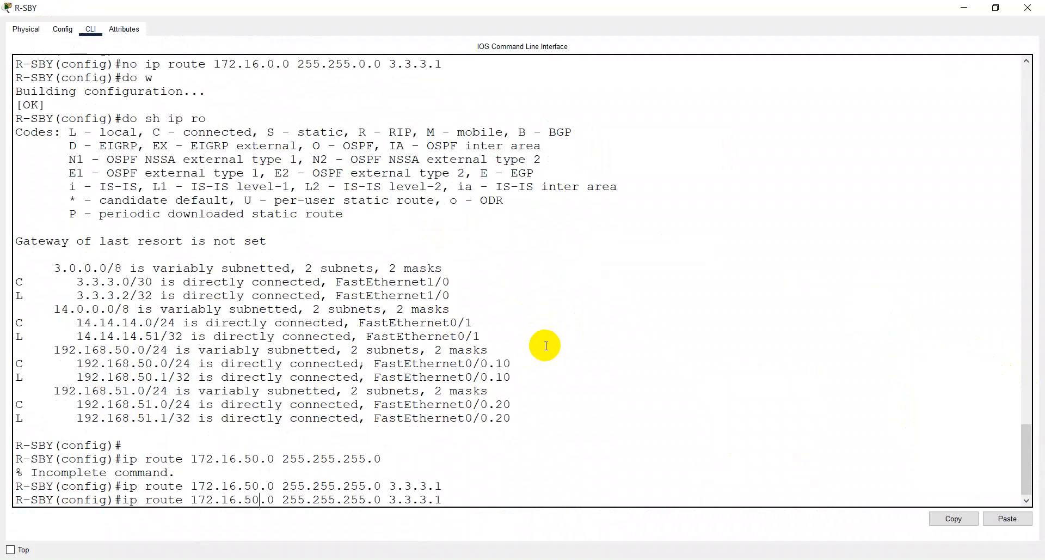
key("BackSpace")
type("1")
key("Return")
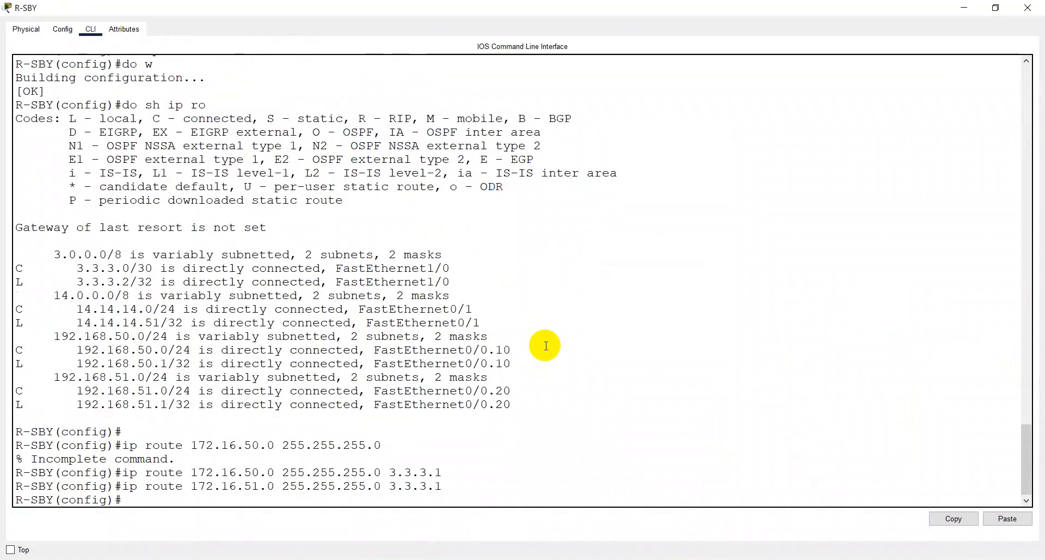
- Save R-SBY's running configuration and display its IP routing table to check the new static routes
type("doww")
key("Return")
type("do sh ipo")
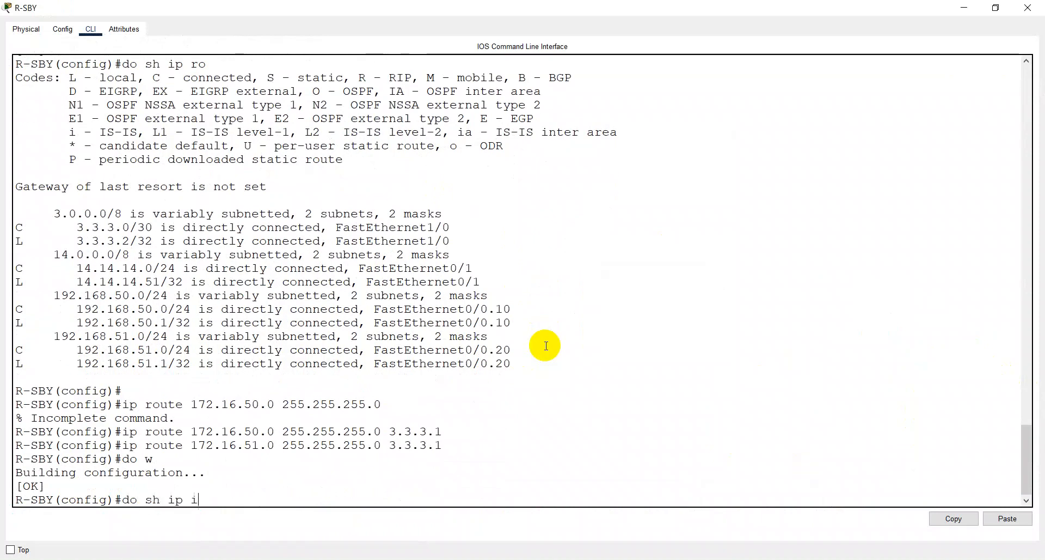
key("BackSpace")
key("BackSpace")
key("BackSpace")
key("Return")
key("Return")
key("Return")
key("Return")
key("Return")
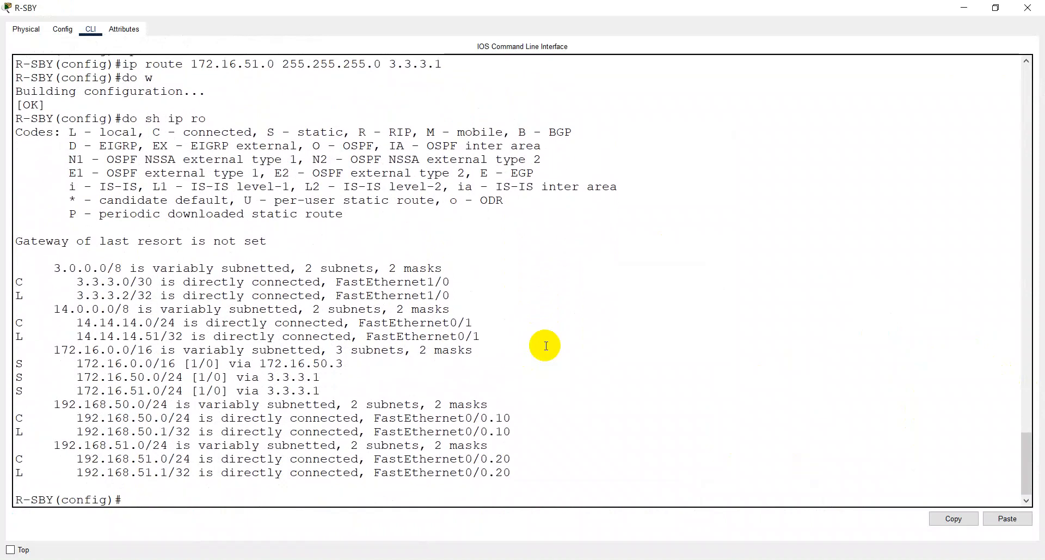
- Return from R-SBY's command line to the network topology, with the Cortana window closed
key("alt+space")
key("super+c")
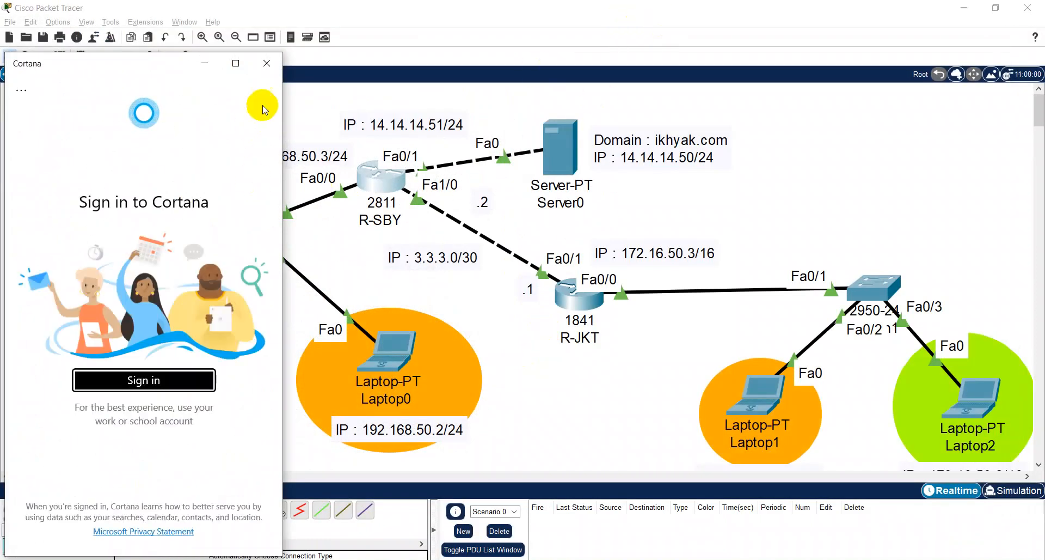
left_click(267, 63)
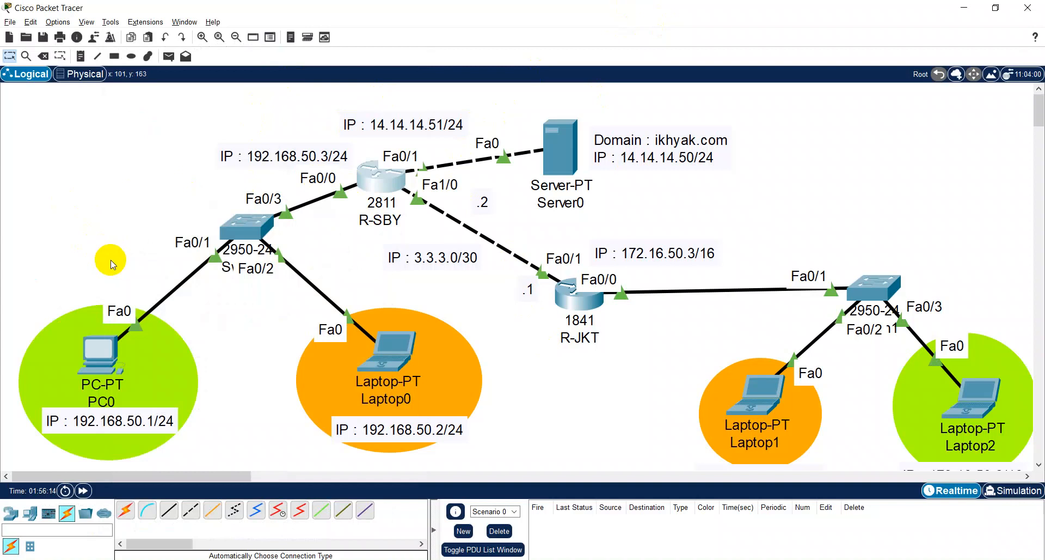
- Test connectivity with simple PDUs from Laptop1 to R-JKT, R-SBY and Laptop0, and clear the PDU list
key("p")
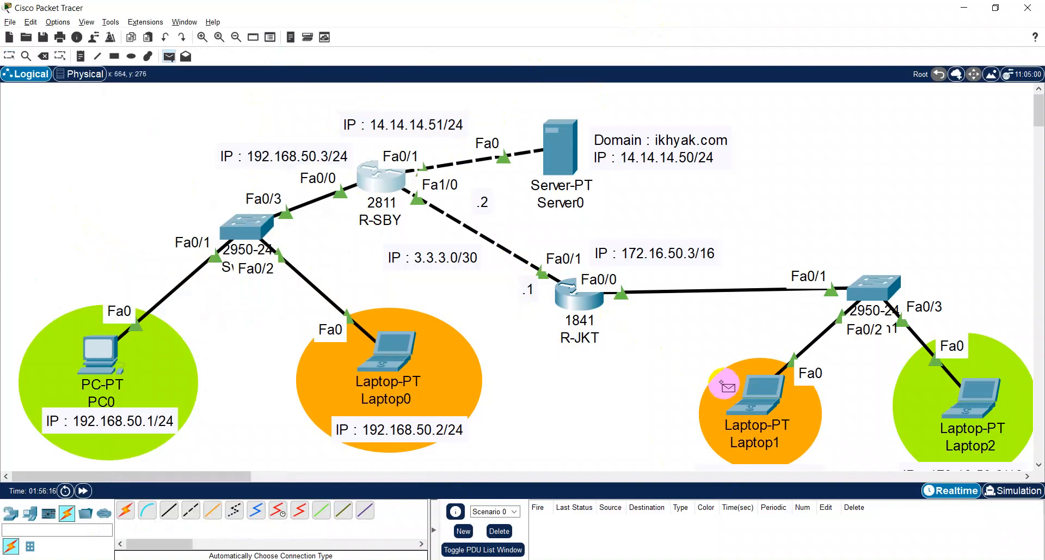
left_click(749, 392)
left_click(573, 301)
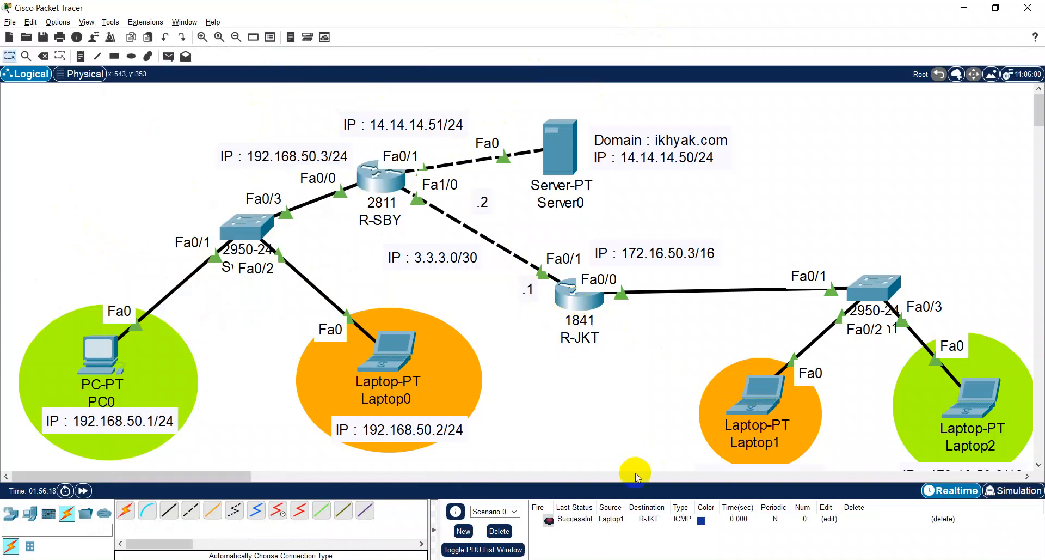
left_click(375, 179)
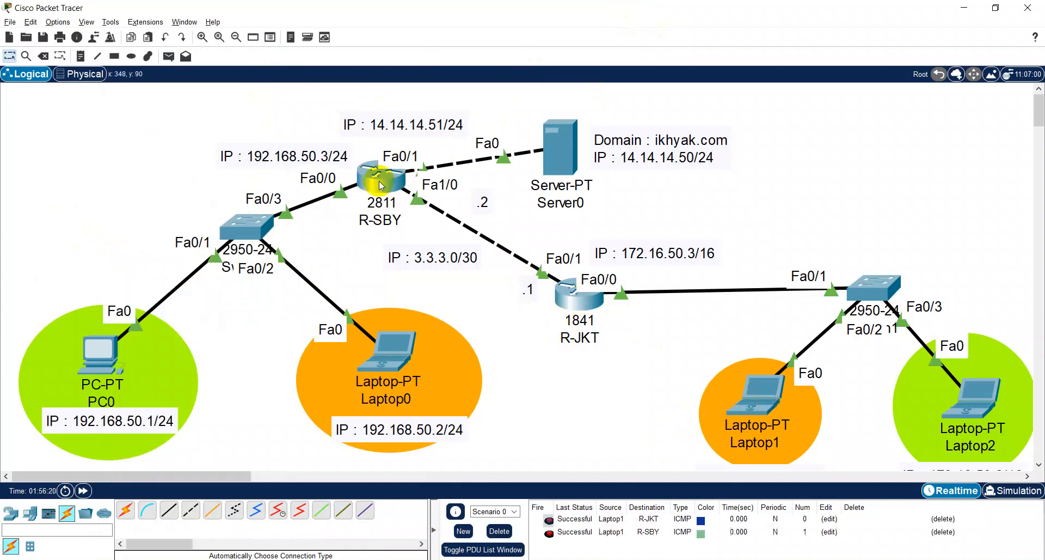
key("p")
left_click(749, 392)
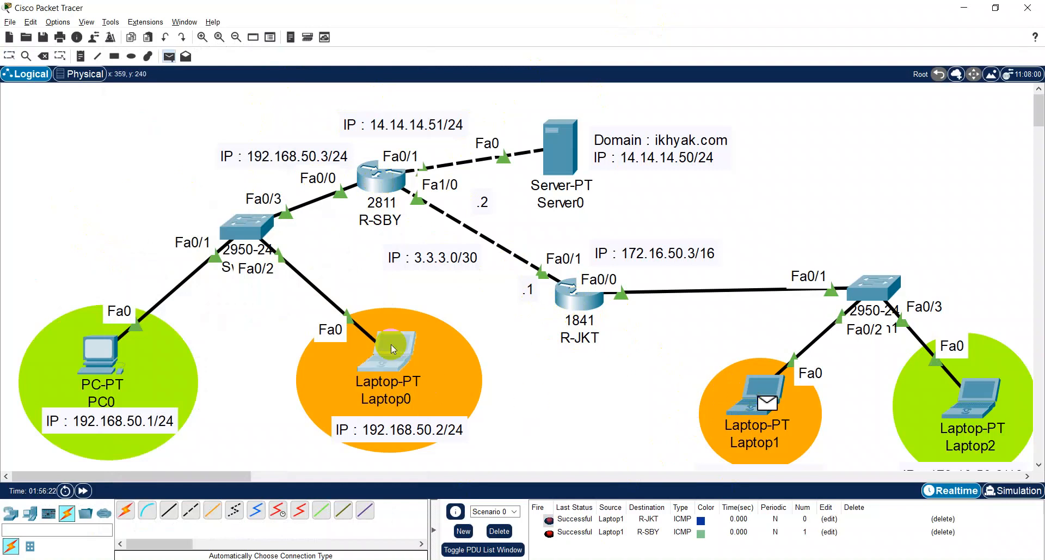
left_click(392, 343)
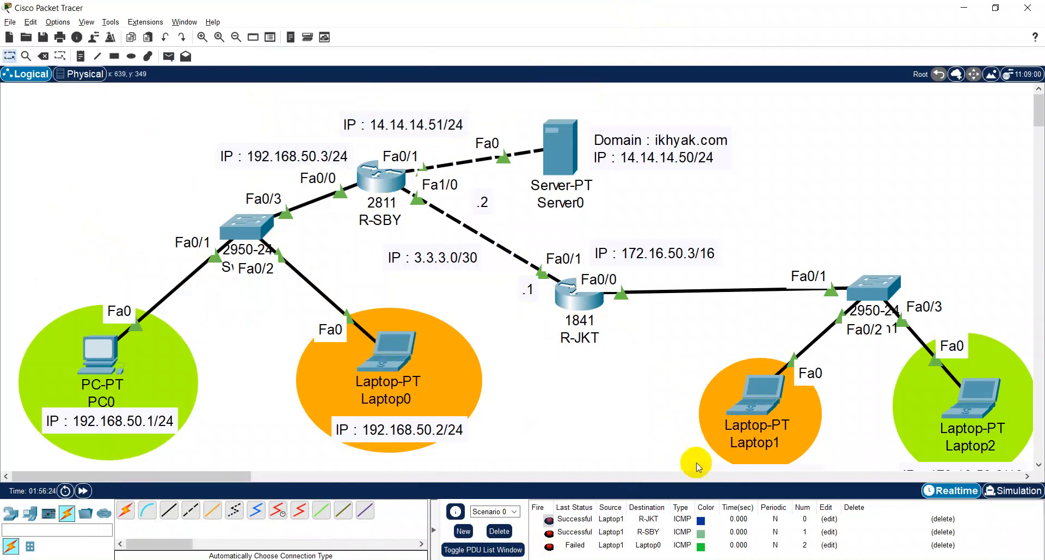
left_click(499, 531)
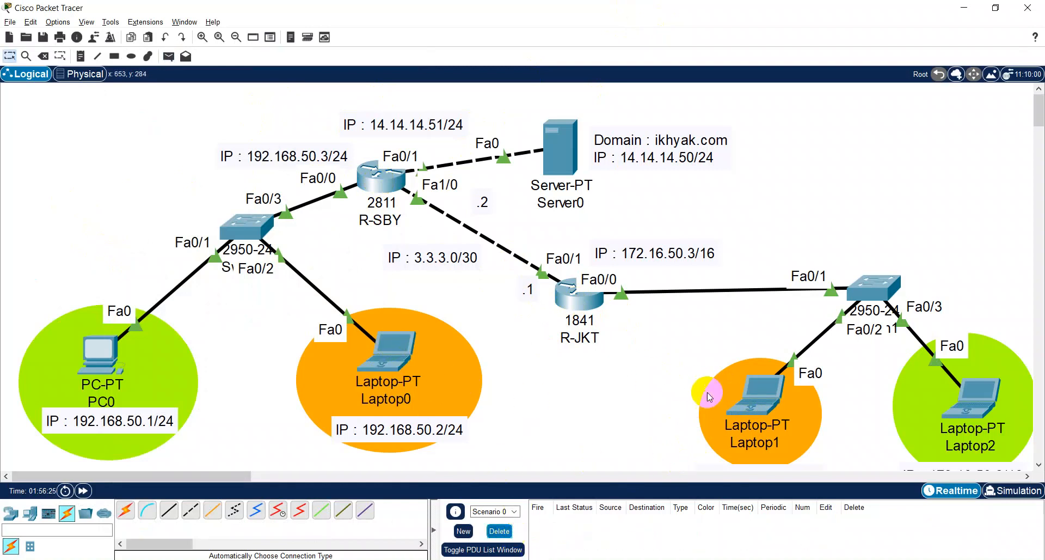
- Test connectivity with simple PDUs from Laptop1 to Laptop0 and from Laptop2 to PC0, and clear the PDU list
key("p")
left_click(750, 394)
left_click(403, 352)
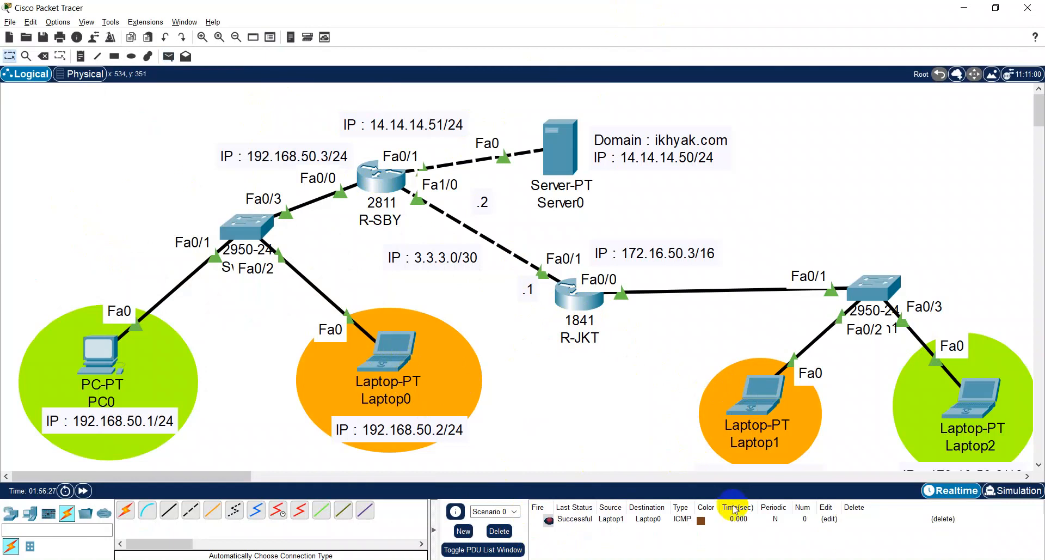
left_click(988, 394)
left_click(121, 362)
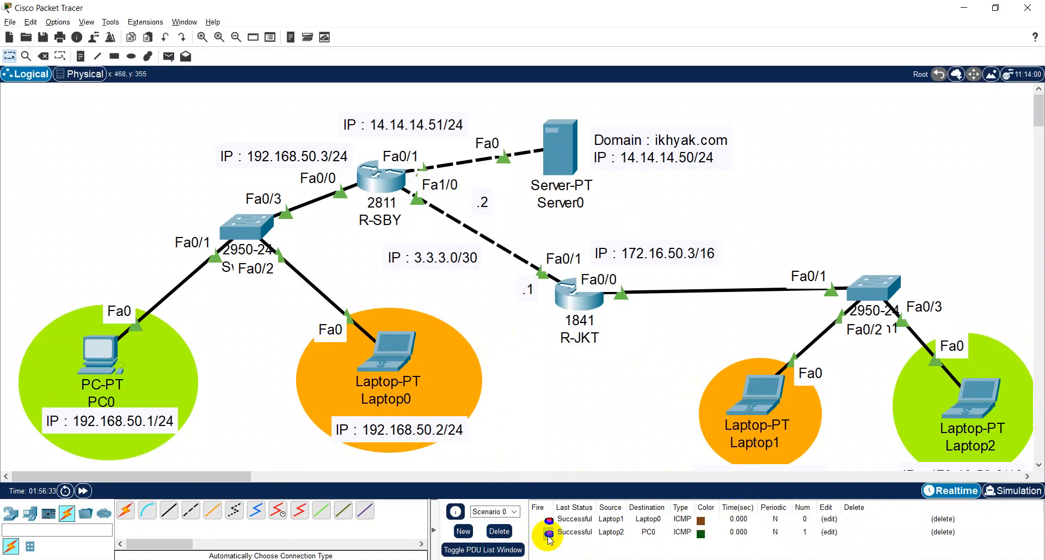
left_click(500, 531)
- Test connectivity to Server0 with simple PDUs from Laptop1, Laptop0, PC0 and Laptop2, and clear the PDU list
key("p")
left_click(759, 392)
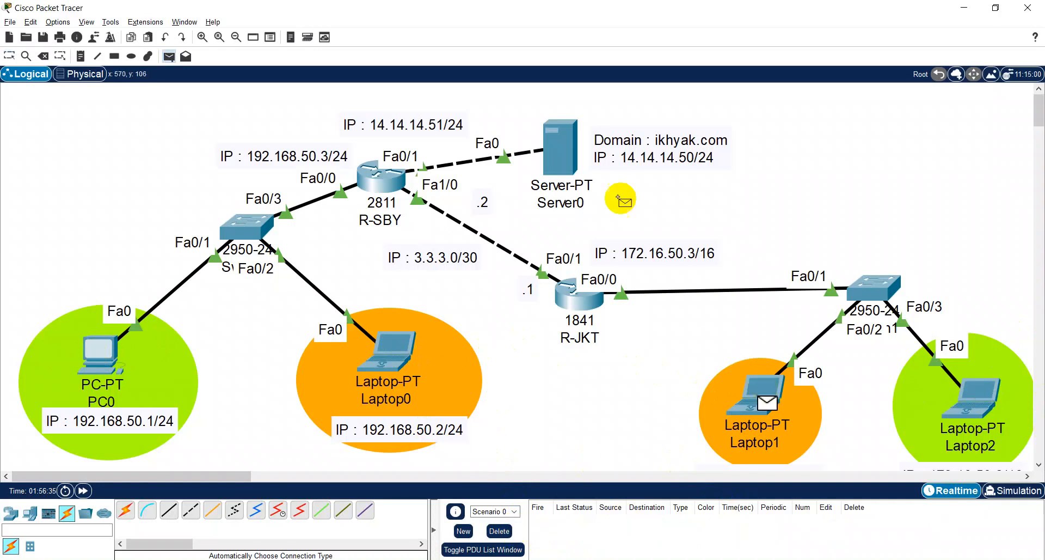
left_click(577, 136)
left_click(387, 352)
left_click(553, 129)
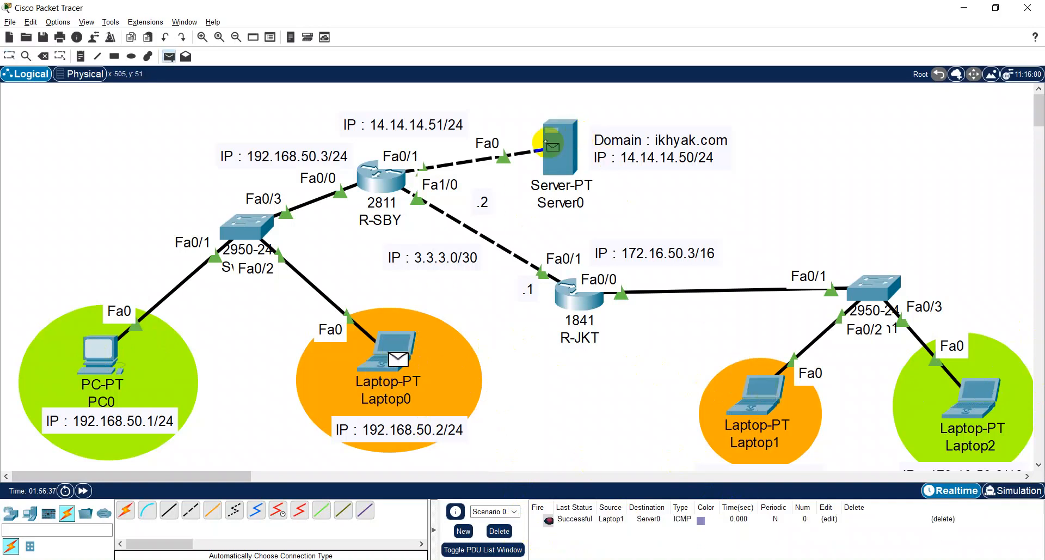
key("p")
left_click(104, 352)
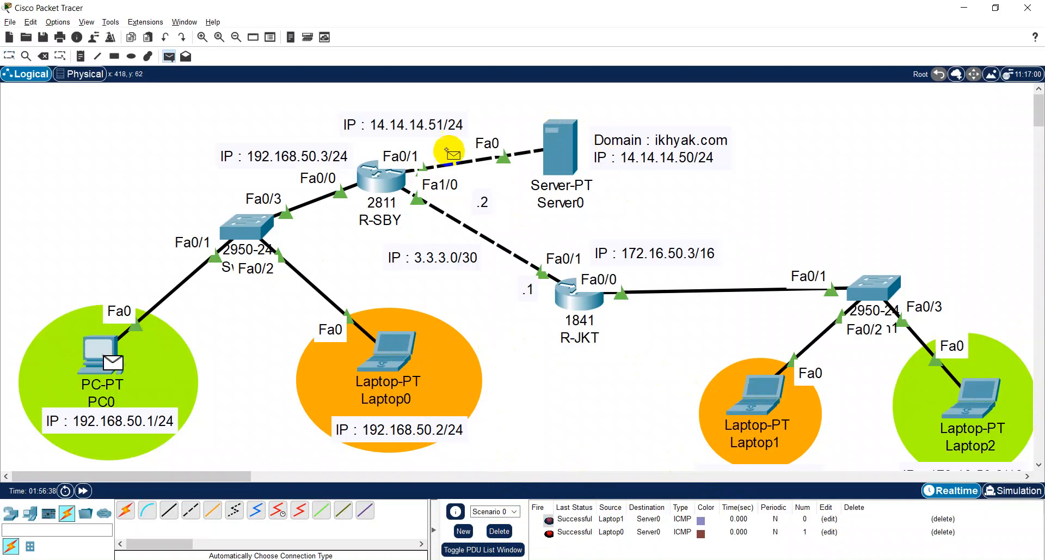
left_click(553, 144)
left_click(980, 398)
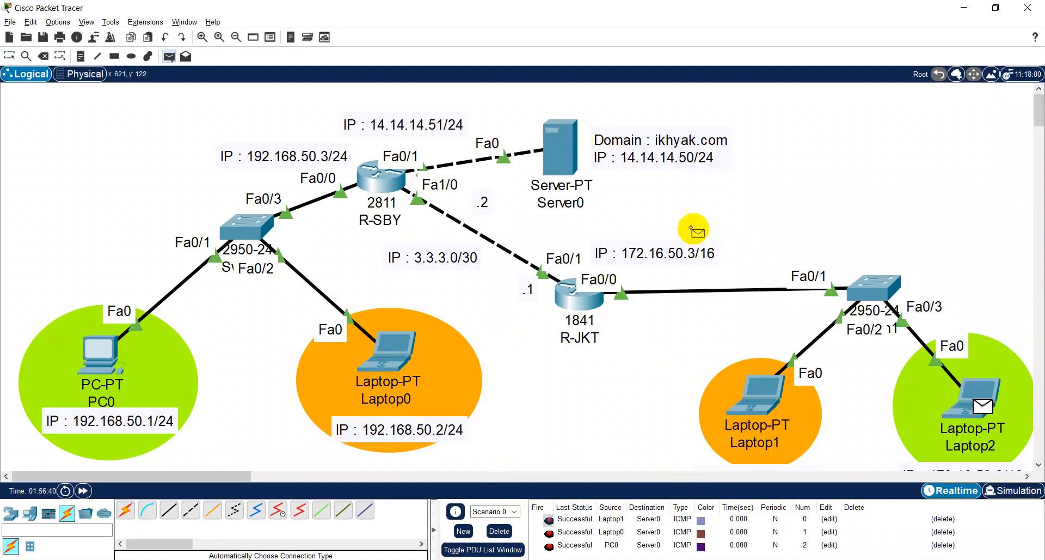
left_click(552, 136)
left_click(499, 530)
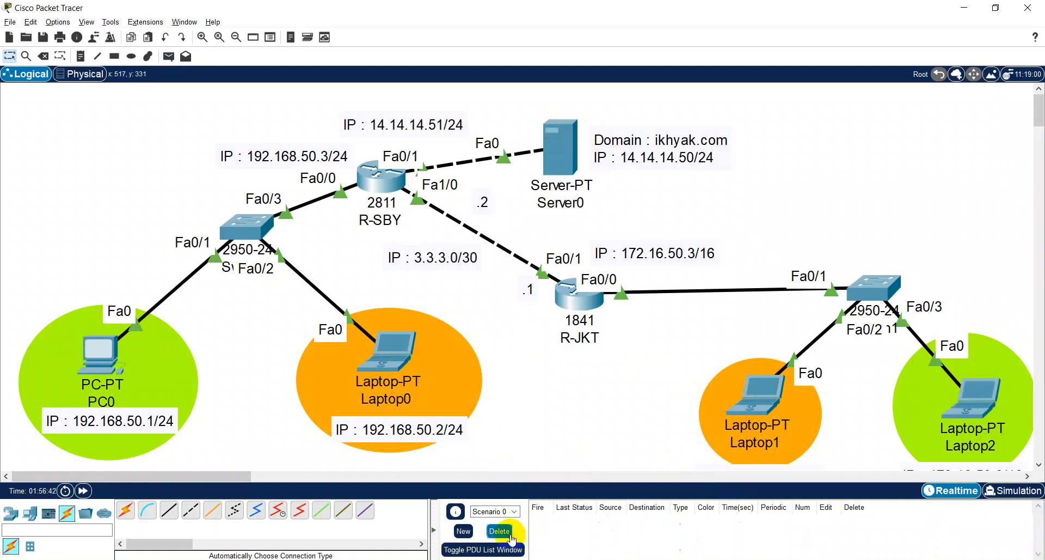
- Load ikhyak.com in Laptop1's web browser to test access to the server's site, and close the laptop's window
left_click(750, 390)
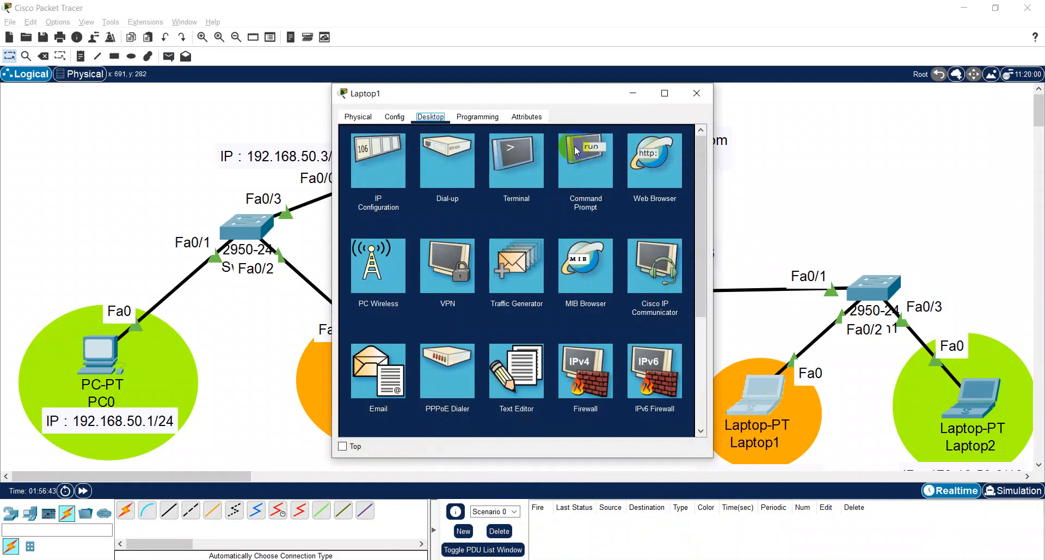
left_click(653, 182)
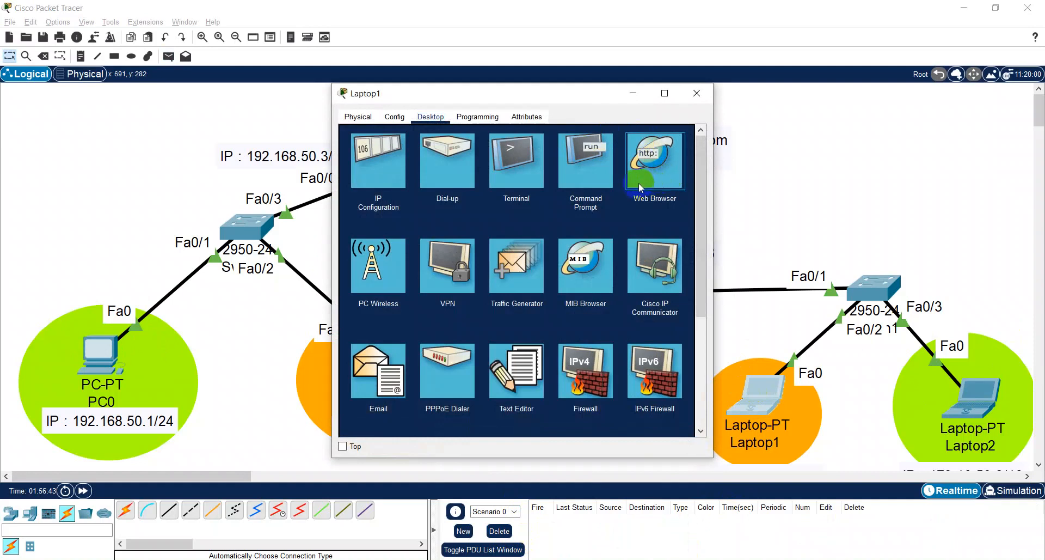
left_click(423, 165)
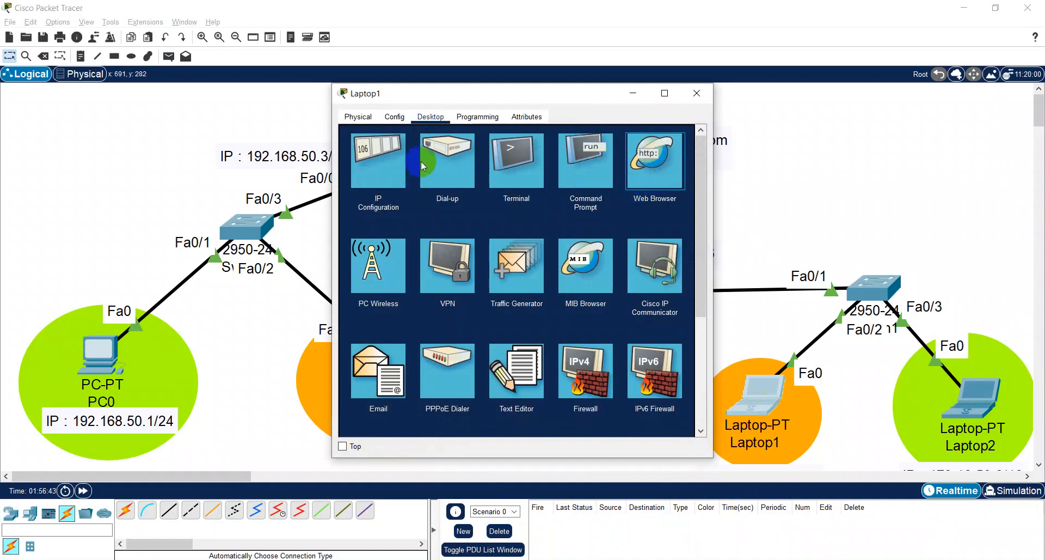
left_click(442, 154)
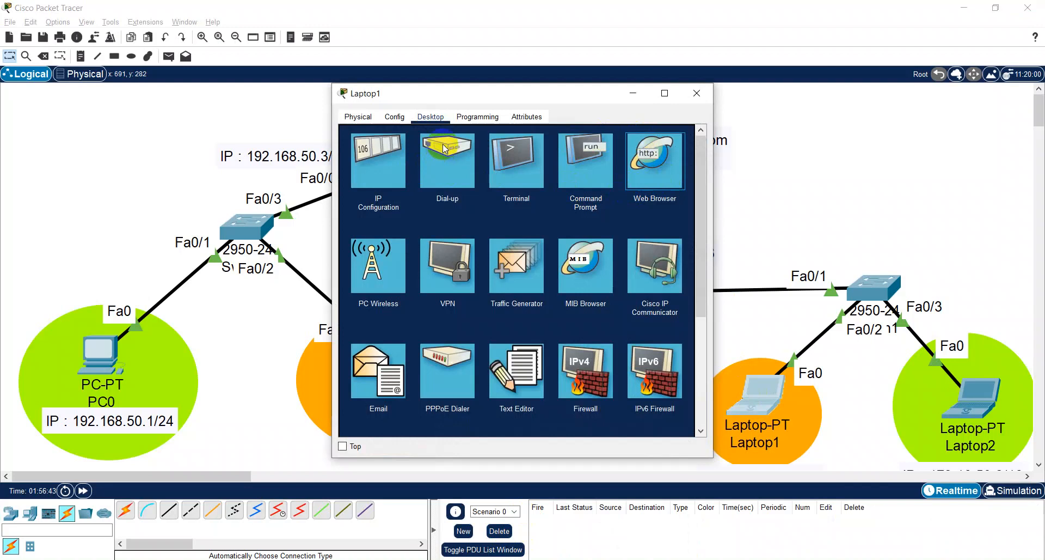
type("i")
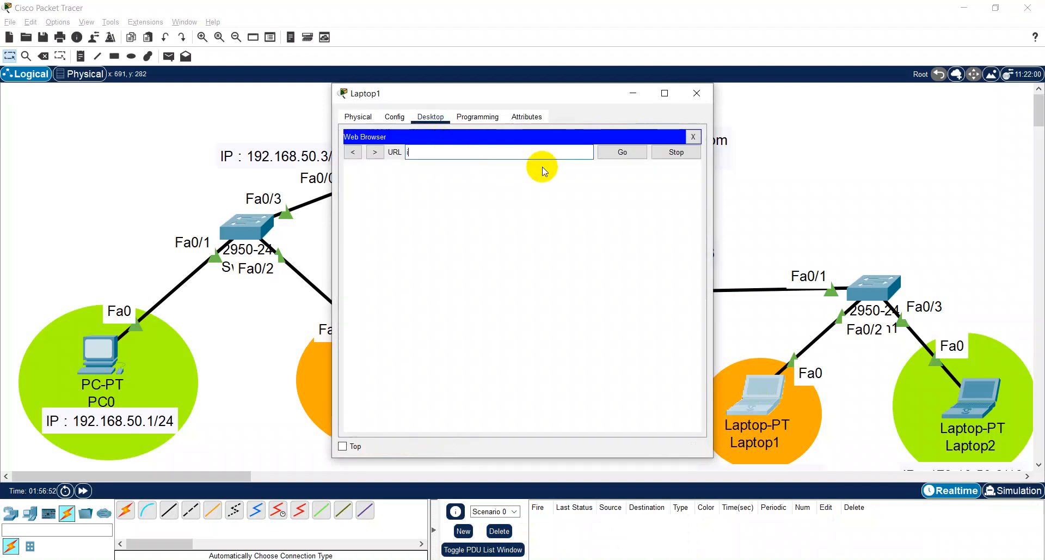
type("khyak")
key("BackSpace")
key("BackSpace")
type("om")
key("Return")
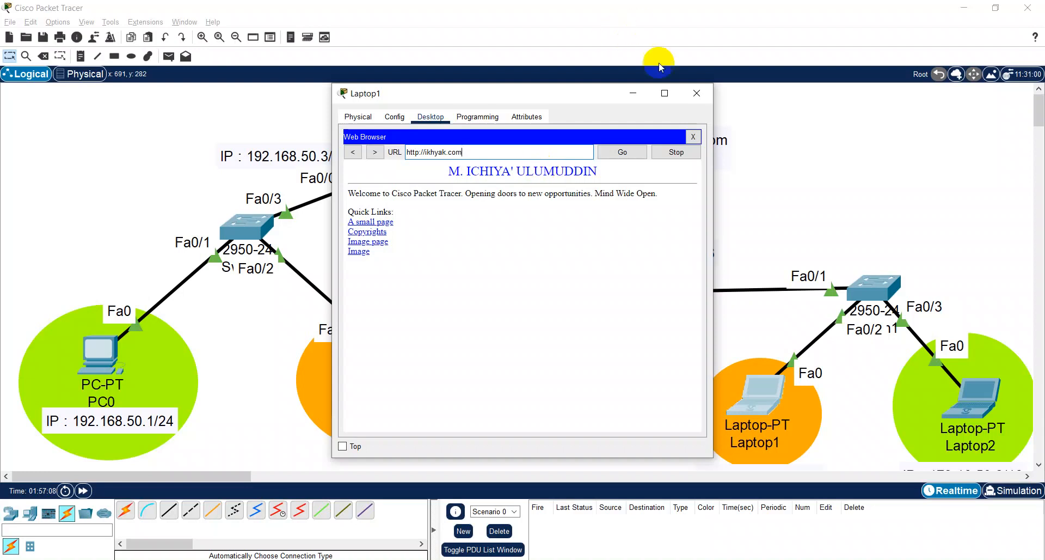
left_click(693, 102)
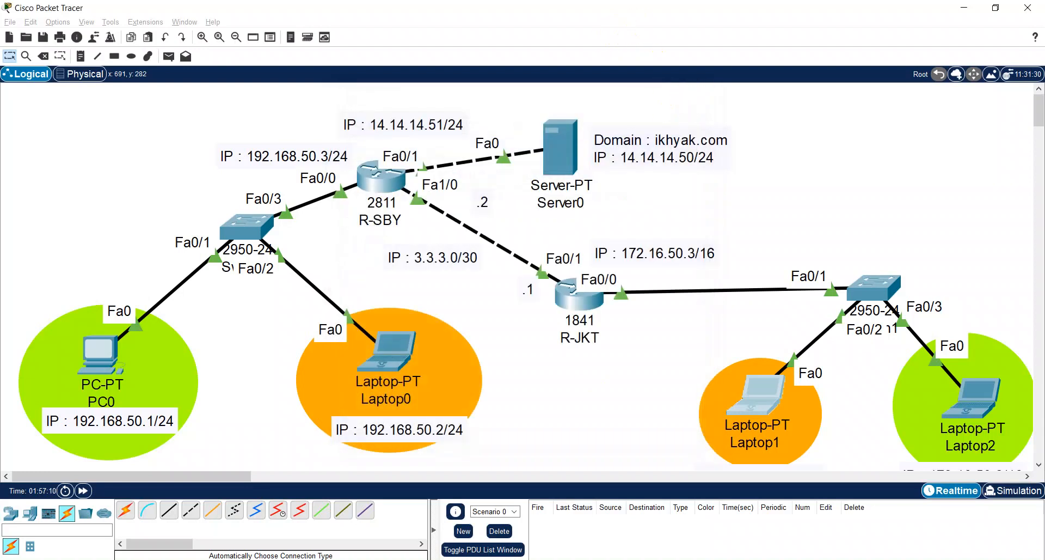